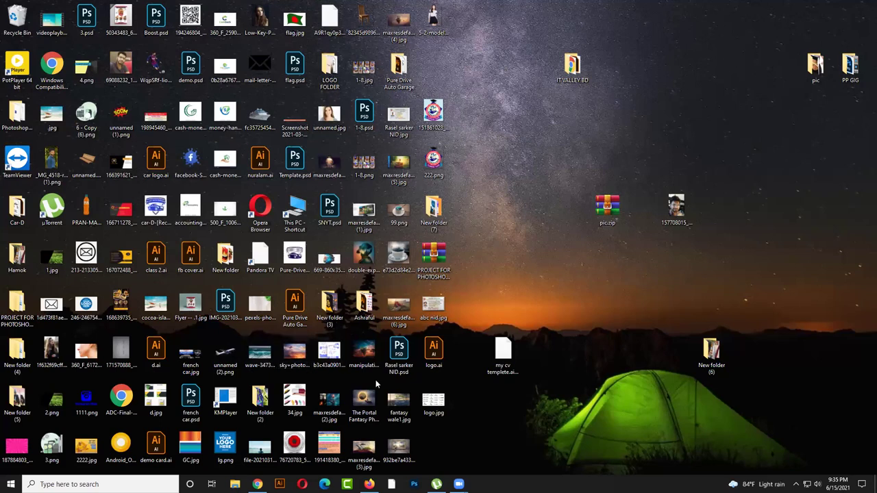
- Switch to Firefox and bring up the second blank tab
{"action": "left_click", "coordinate": [369, 484]}
{"action": "left_click", "coordinate": [112, 10]}
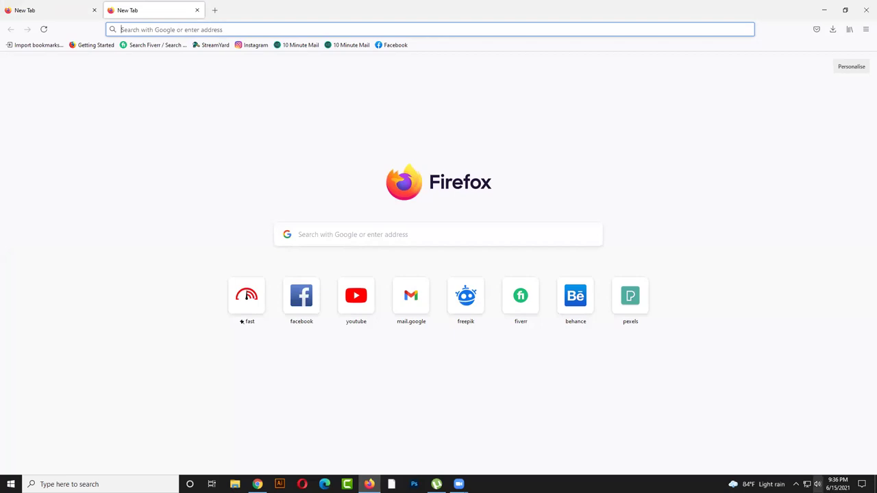
- Adjust the speaker volume to 89 and raise it to 100
{"action": "left_click", "coordinate": [817, 483]}
{"action": "left_click_drag", "start_coordinate": [839, 462], "coordinate": [836, 464]}
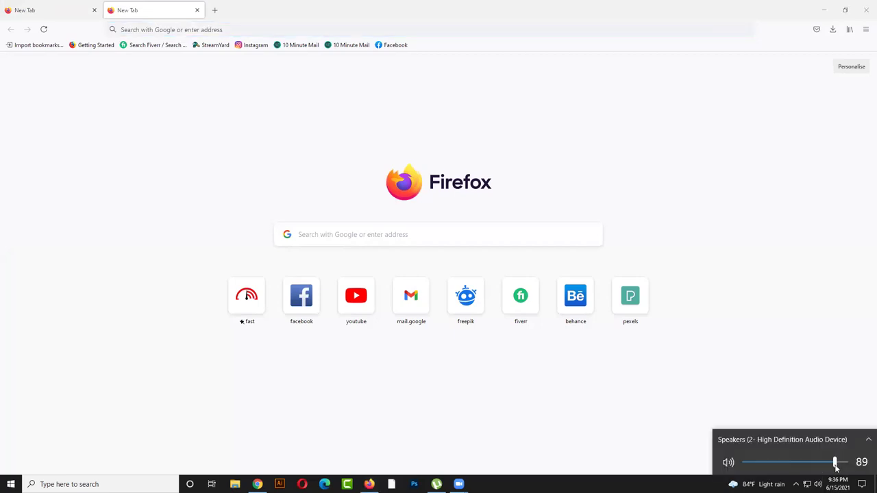
{"action": "left_click", "coordinate": [825, 396]}
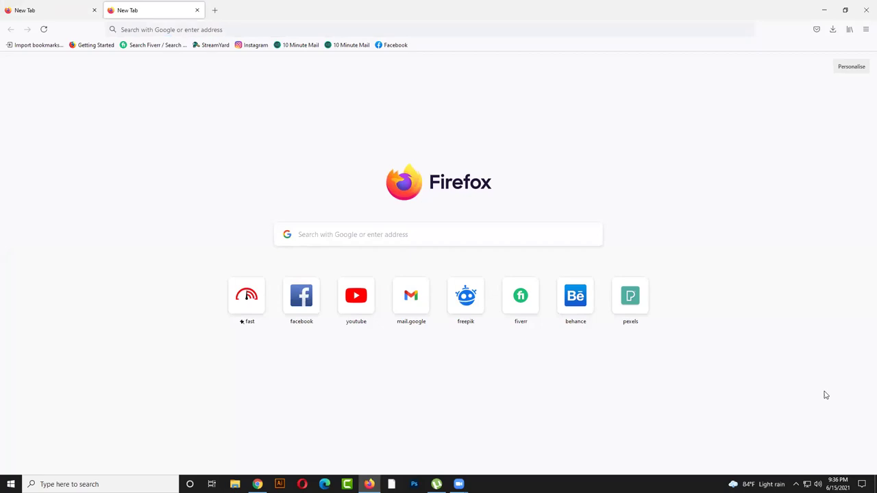
{"action": "left_click", "coordinate": [145, 30]}
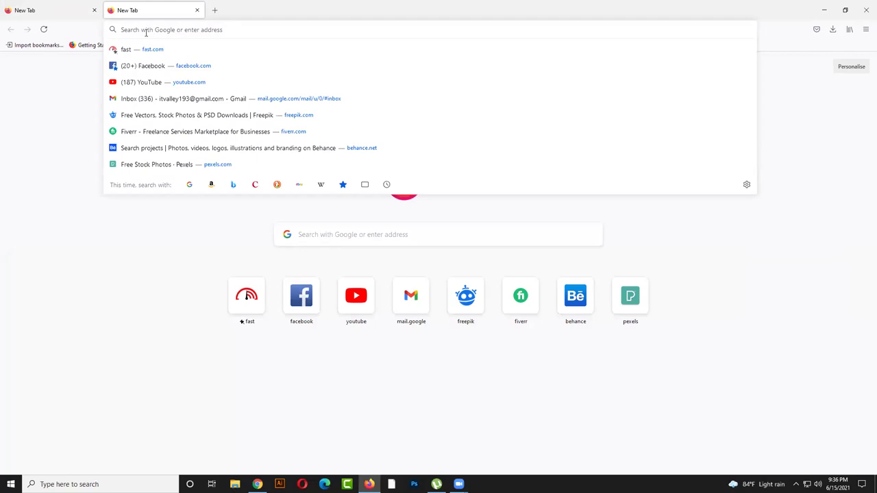
{"action": "right_click", "coordinate": [146, 31]}
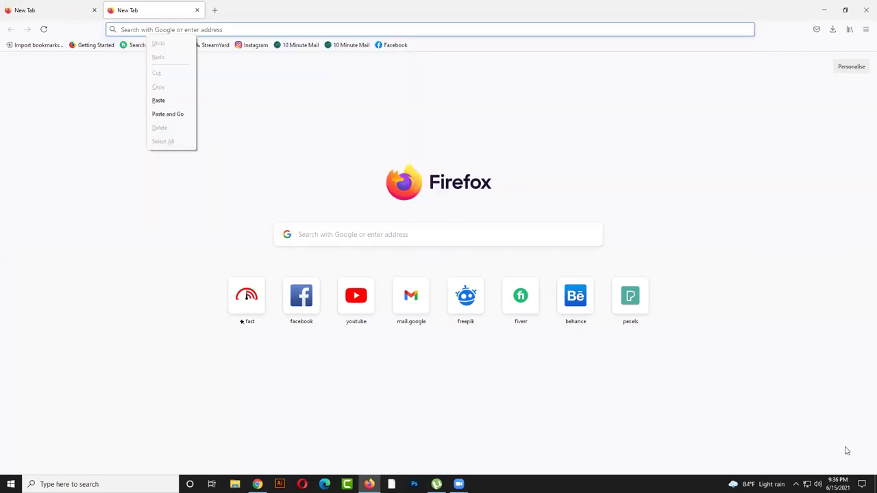
{"action": "left_click", "coordinate": [822, 477]}
{"action": "left_click", "coordinate": [848, 463]}
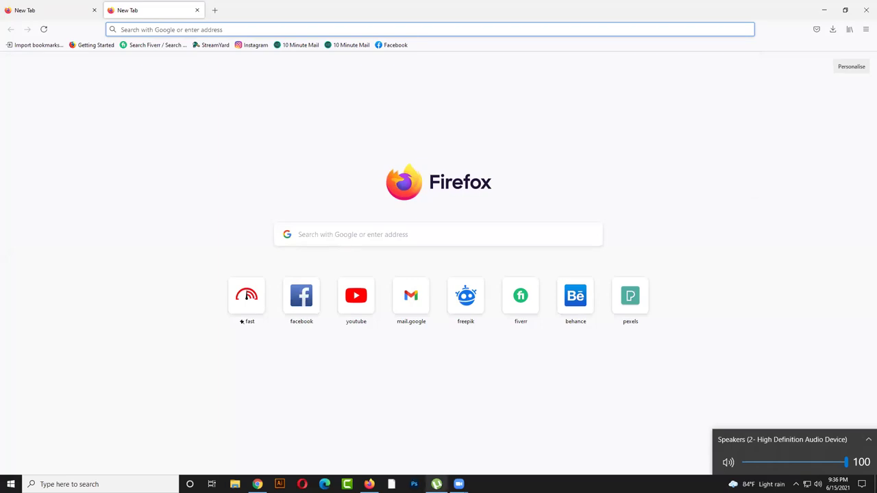
- Launch Photoshop and set the speaker volume to about 50
{"action": "left_click", "coordinate": [414, 484]}
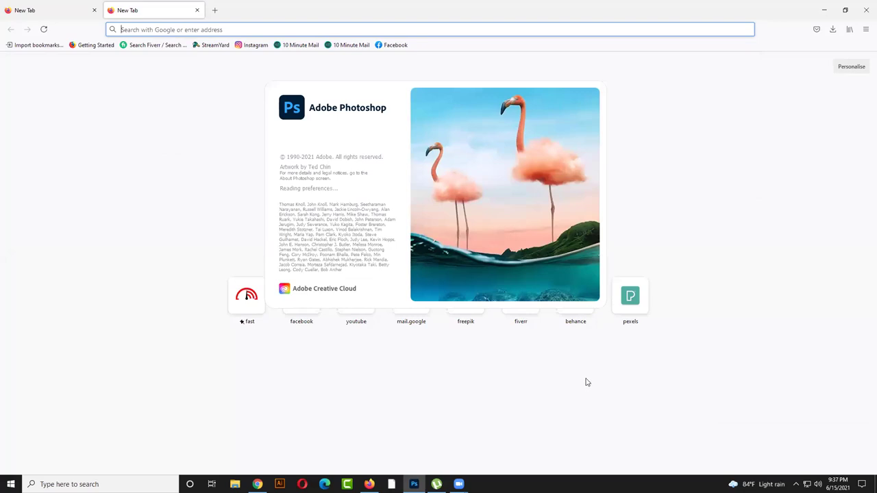
{"action": "left_click", "coordinate": [818, 485]}
{"action": "left_click_drag", "start_coordinate": [809, 464], "coordinate": [778, 463]}
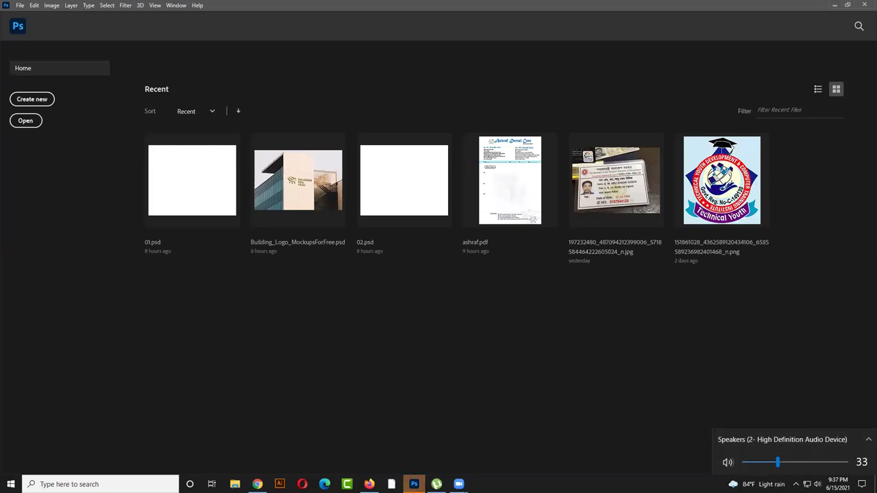
{"action": "left_click", "coordinate": [792, 463]}
{"action": "key", "text": "Right"}
{"action": "key", "text": "Right"}
{"action": "key", "text": "Right"}
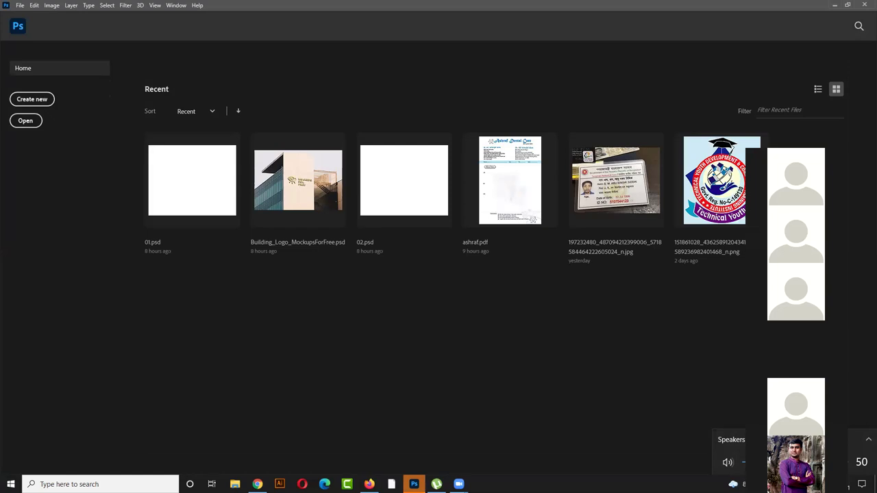
{"action": "key", "text": "Left"}
{"action": "key", "text": "Left"}
- Open the Pexels site in Firefox and set the speaker volume to 71
{"action": "key", "text": "alt+Tab"}
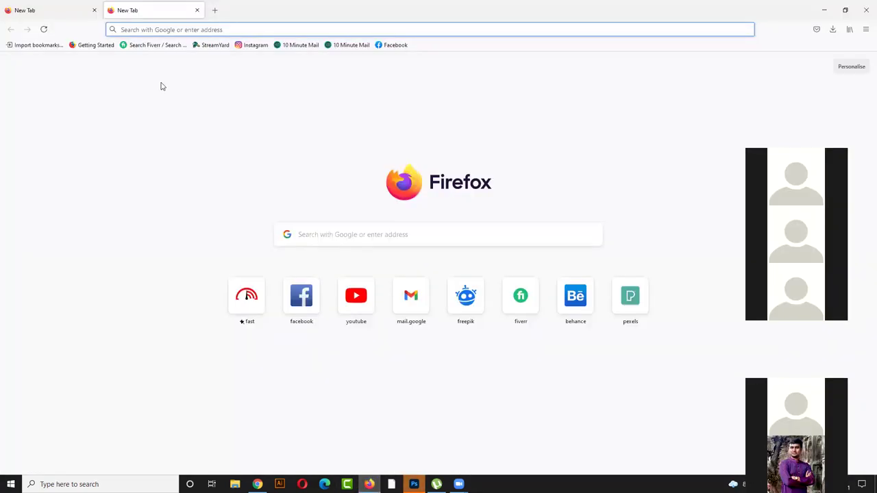
{"action": "left_click", "coordinate": [621, 306]}
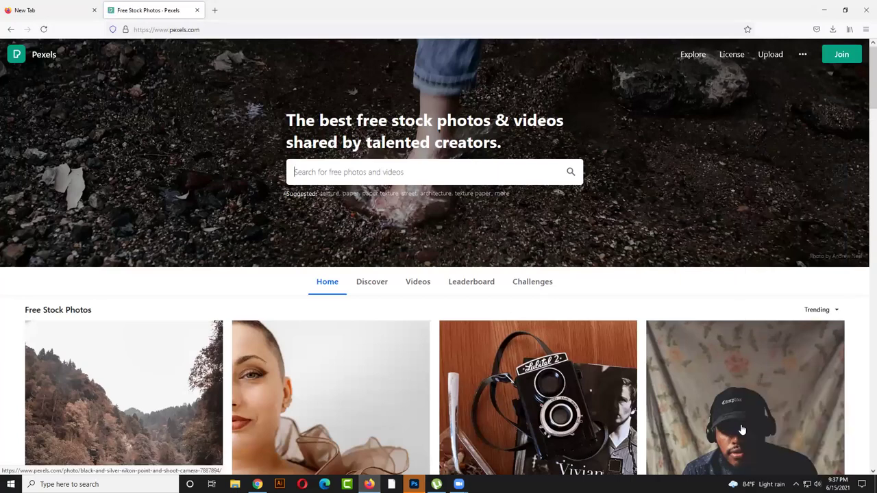
{"action": "left_click", "coordinate": [817, 484]}
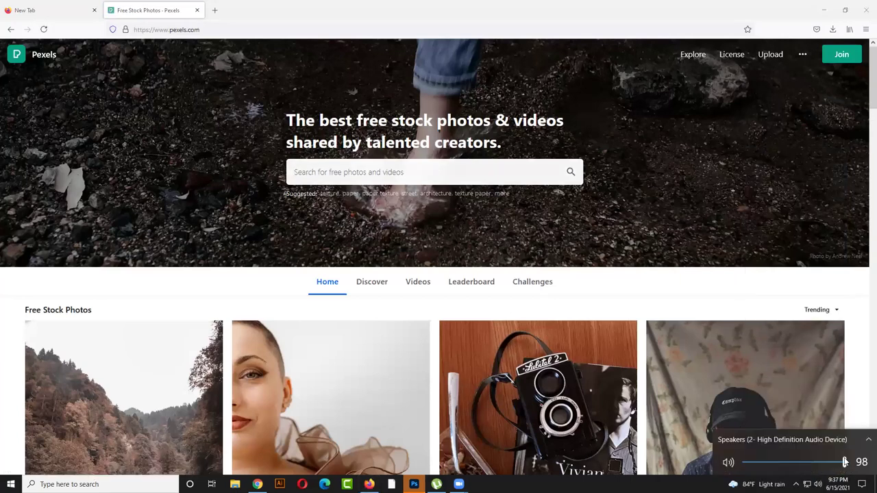
{"action": "left_click_drag", "start_coordinate": [843, 462], "coordinate": [816, 462]}
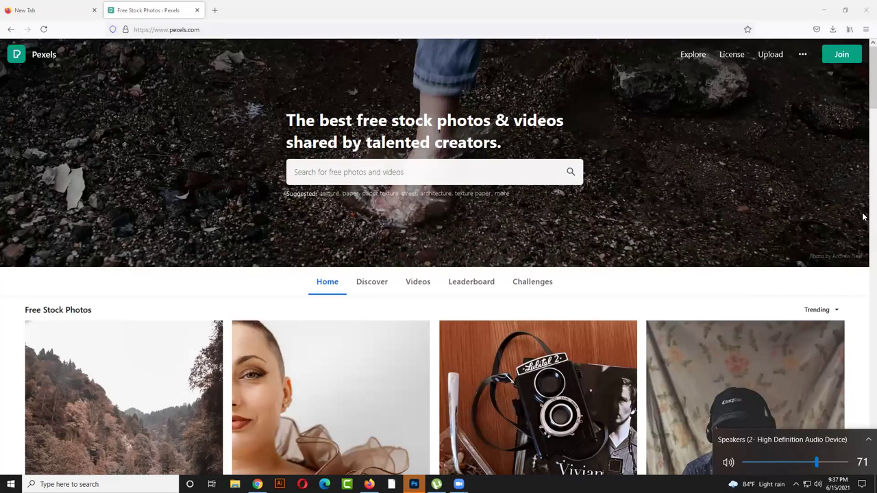
{"action": "left_click", "coordinate": [865, 90]}
- Download the profile portrait of the dark-haired woman on a black background from Pexels and open it in Photoshop
{"action": "scroll", "coordinate": [754, 313], "scroll_direction": "down", "scroll_amount": 3}
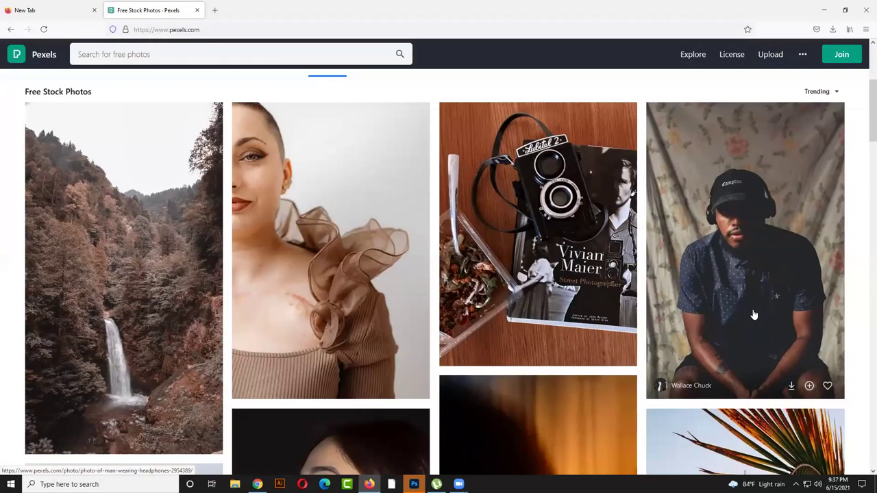
{"action": "scroll", "coordinate": [754, 314], "scroll_direction": "down", "scroll_amount": 5}
{"action": "left_click", "coordinate": [321, 210]}
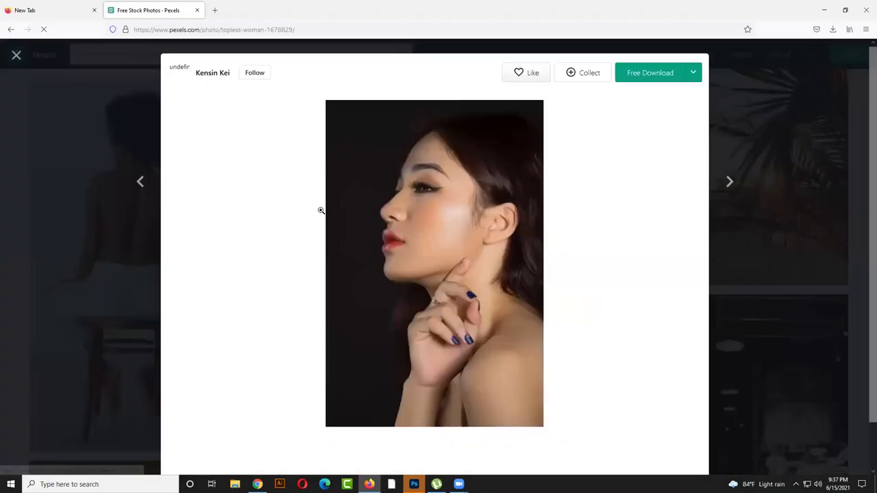
{"action": "left_click", "coordinate": [637, 75]}
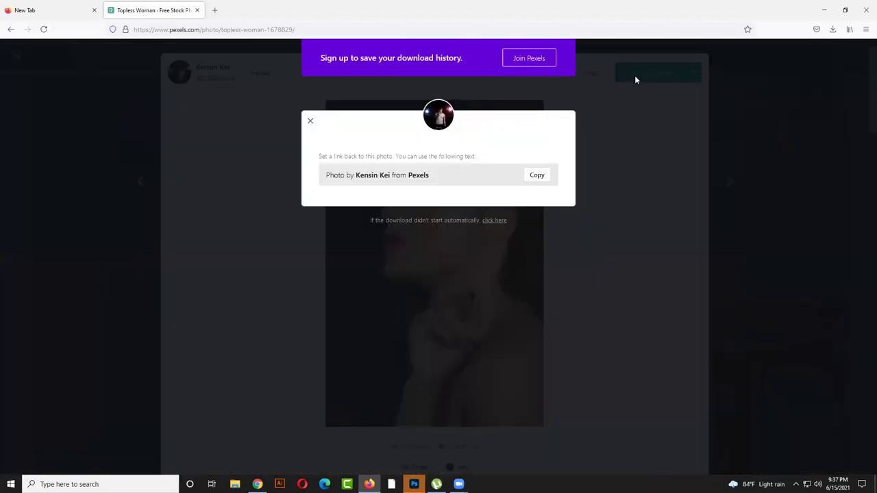
{"action": "left_click", "coordinate": [311, 122]}
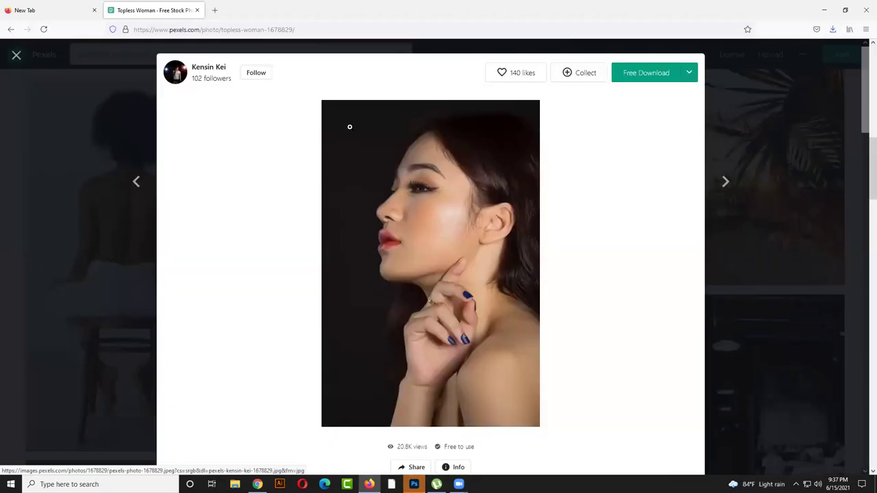
{"action": "left_click", "coordinate": [834, 29]}
{"action": "left_click_drag", "start_coordinate": [727, 55], "coordinate": [391, 292]}
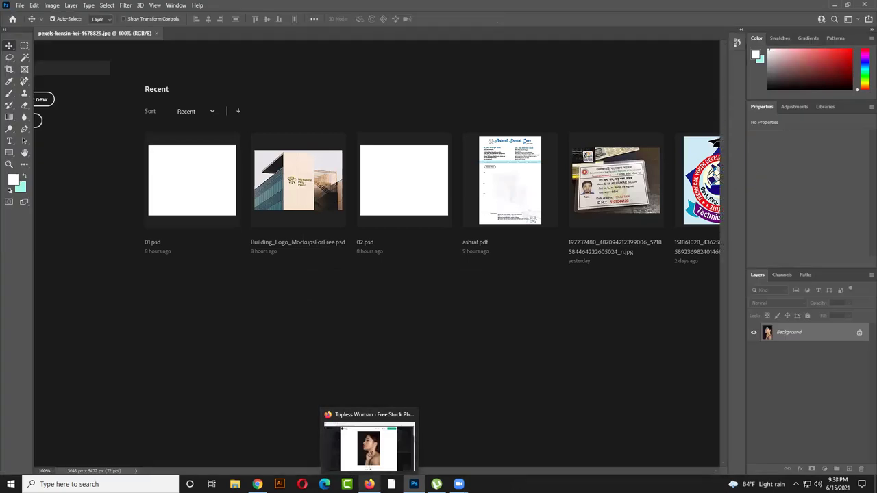
- Return to Pexels in Firefox, download the photo of the woman in a grey hat sitting in the forest, and open it in Photoshop
{"action": "left_click", "coordinate": [369, 449]}
{"action": "left_click", "coordinate": [17, 55]}
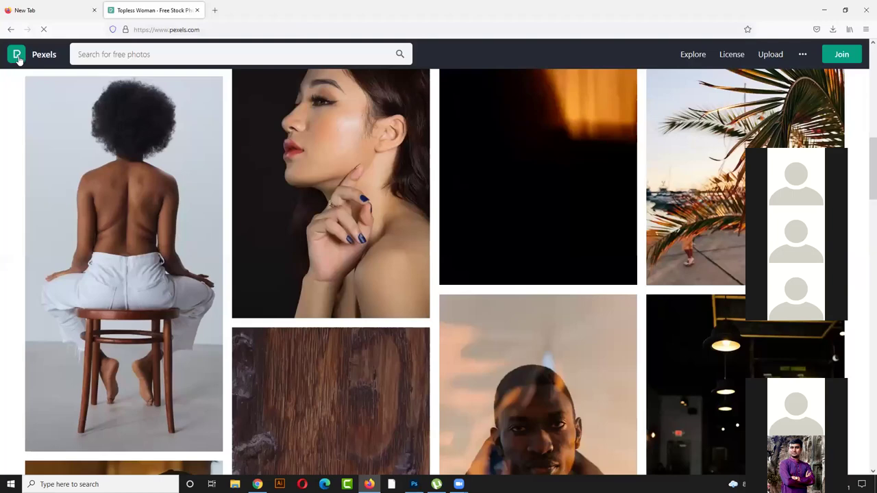
{"action": "scroll", "coordinate": [398, 288], "scroll_direction": "down", "scroll_amount": 5}
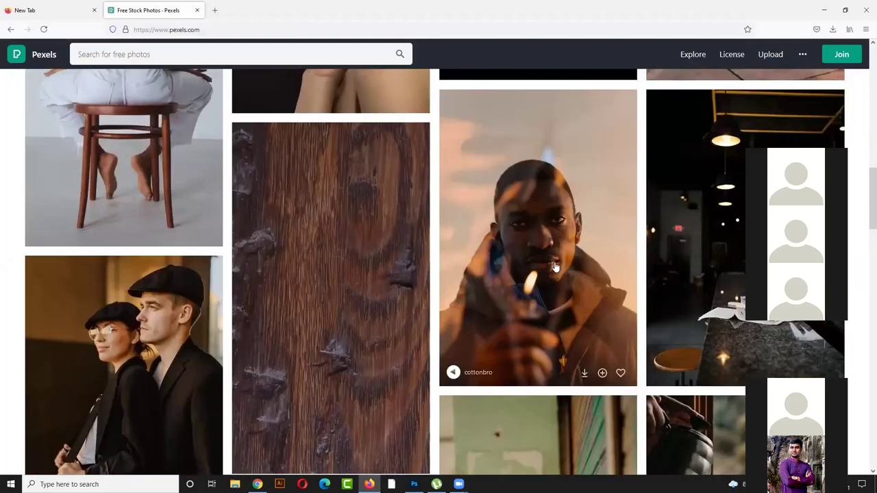
{"action": "scroll", "coordinate": [505, 273], "scroll_direction": "down", "scroll_amount": 2}
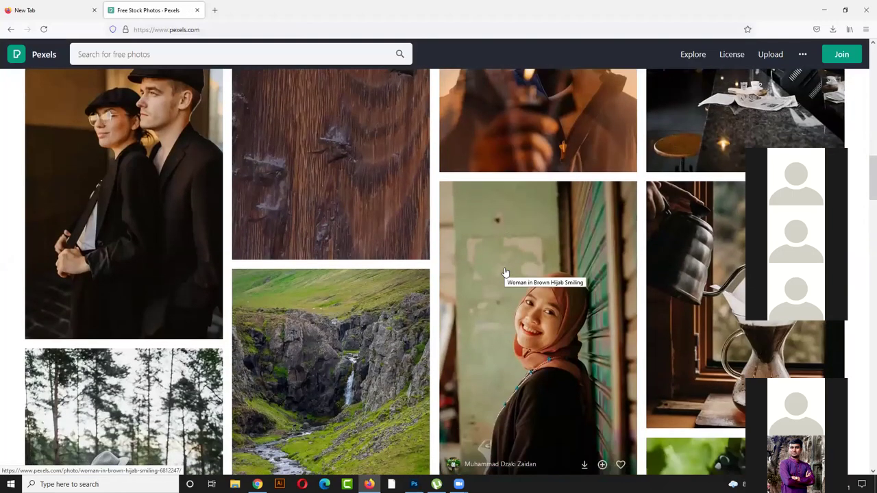
{"action": "scroll", "coordinate": [505, 273], "scroll_direction": "down", "scroll_amount": 1}
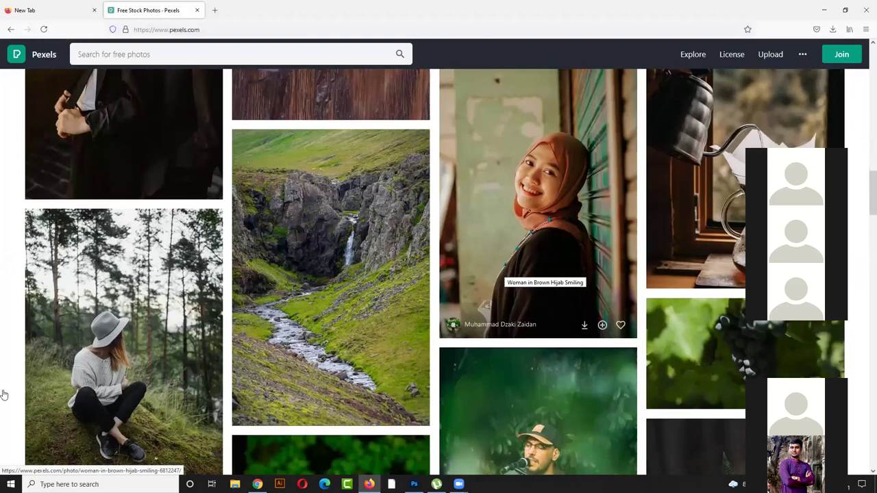
{"action": "left_click", "coordinate": [102, 334]}
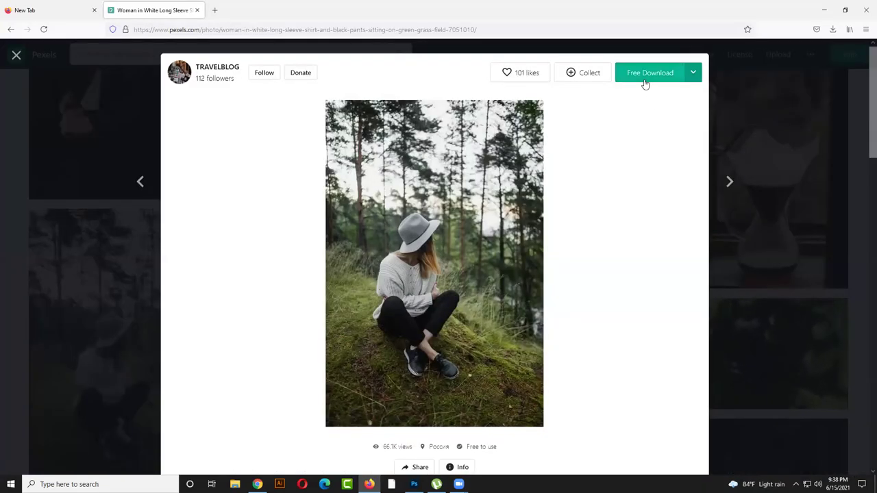
{"action": "left_click", "coordinate": [645, 79]}
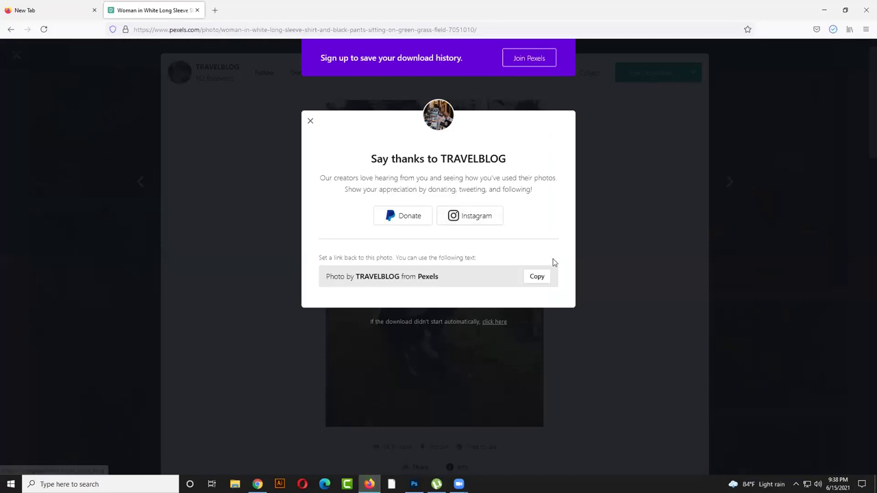
{"action": "left_click", "coordinate": [310, 121]}
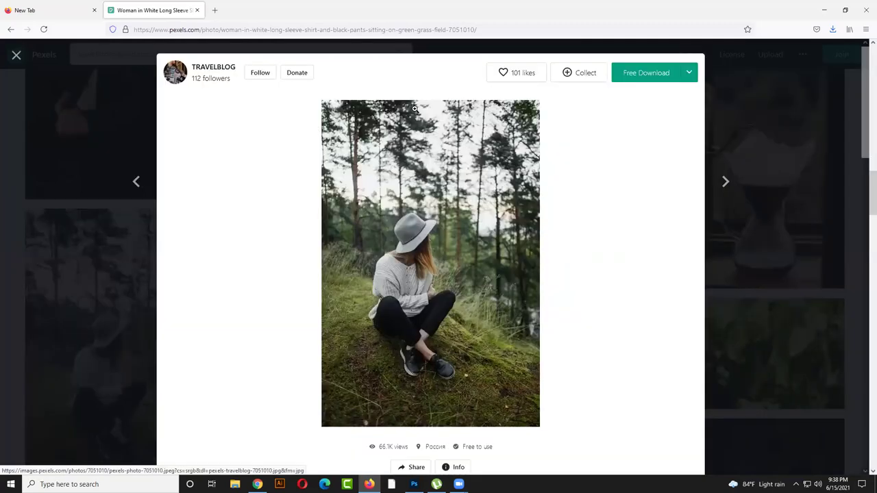
{"action": "left_click", "coordinate": [832, 29]}
{"action": "left_click_drag", "start_coordinate": [734, 54], "coordinate": [796, 389]}
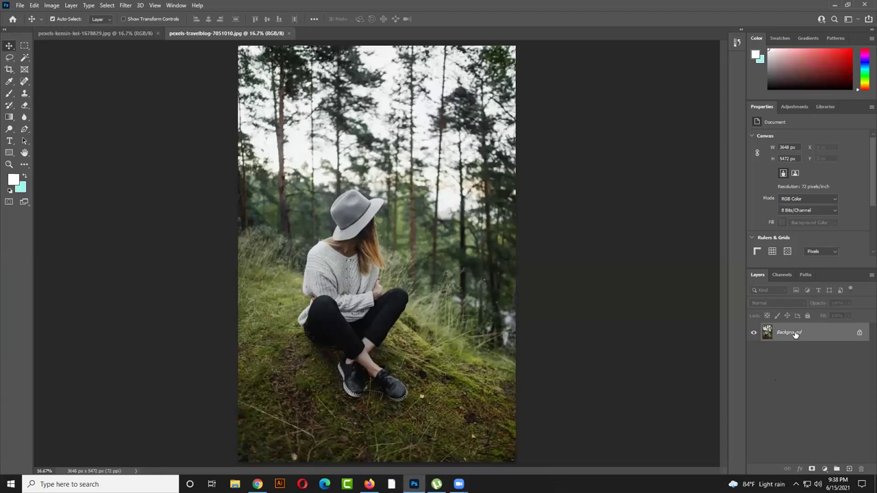
- Unlock the forest photo's background layer to duplicate it twice, and hide the two lower layers
{"action": "left_click", "coordinate": [859, 332]}
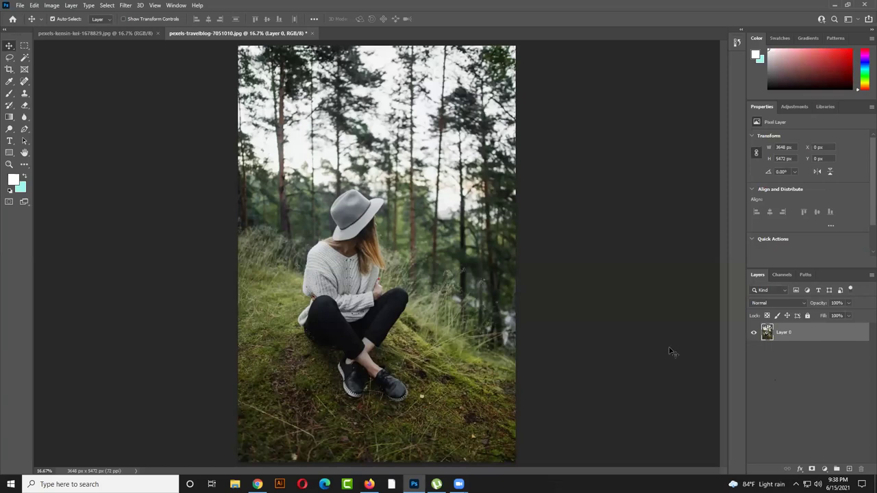
{"action": "key", "text": "ctrl+j"}
{"action": "key", "text": "ctrl+j"}
{"action": "key", "text": "ctrl"}
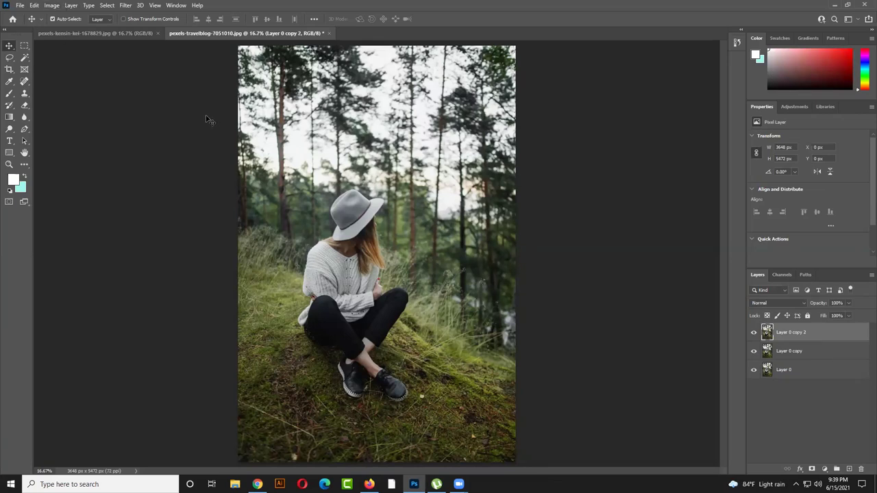
{"action": "left_click_drag", "start_coordinate": [753, 370], "coordinate": [754, 351]}
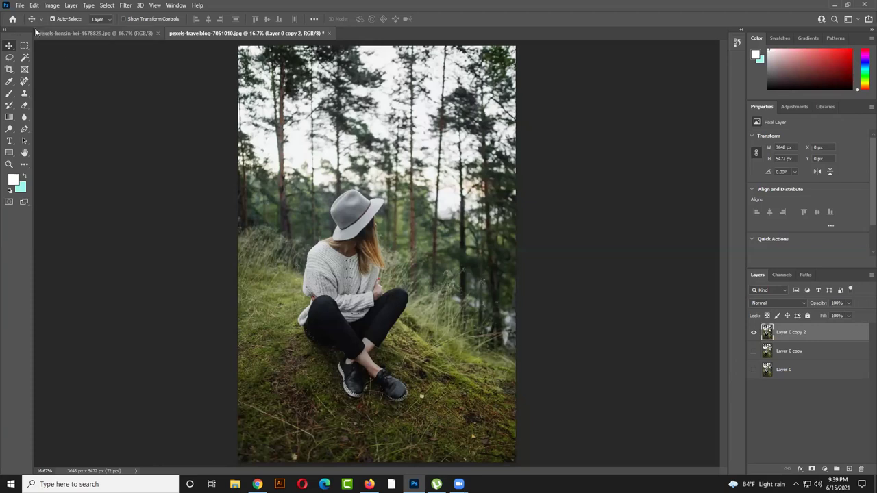
- Start a Brightness/Contrast adjustment on the top layer copy and set the brightness to 95
{"action": "left_click", "coordinate": [52, 6]}
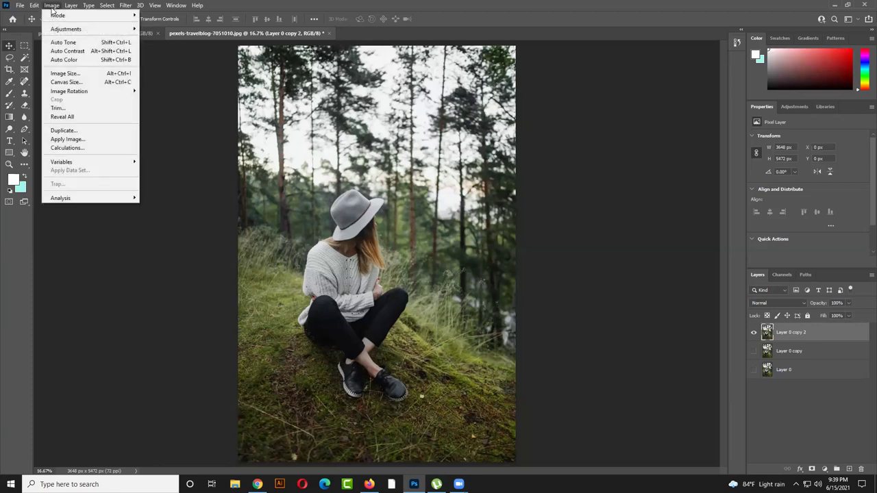
{"action": "mouse_move", "coordinate": [58, 30]}
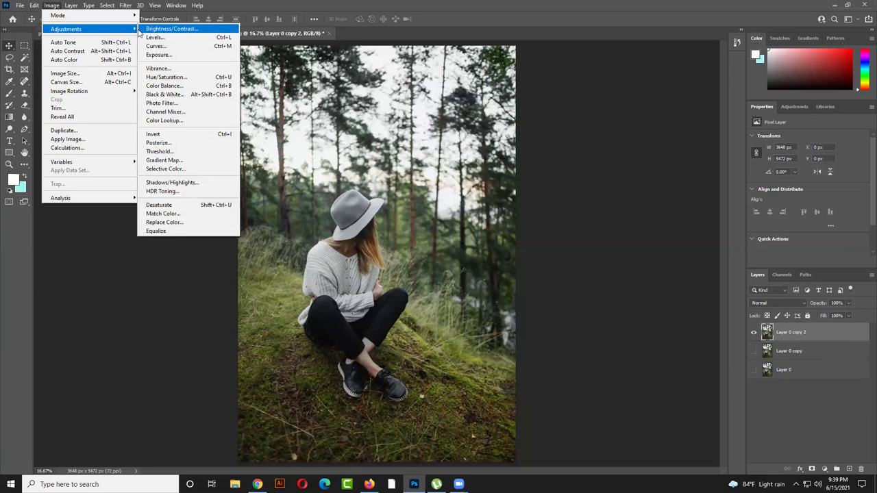
{"action": "left_click", "coordinate": [151, 29]}
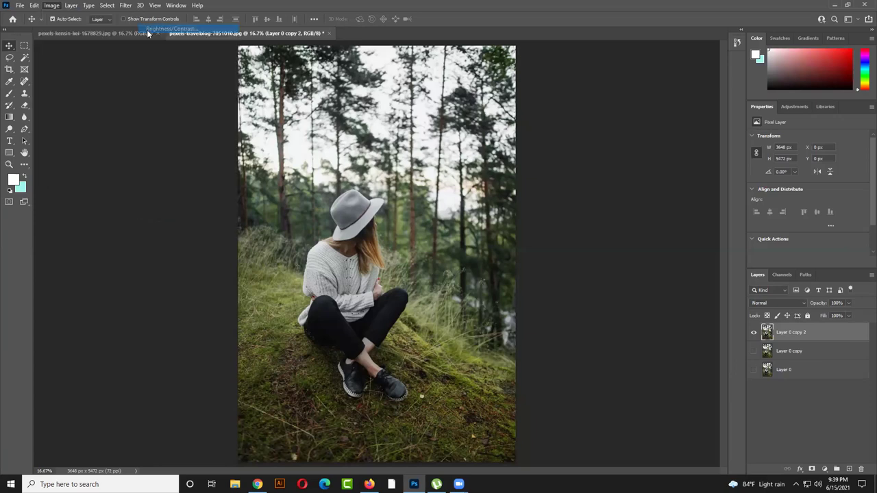
{"action": "left_click_drag", "start_coordinate": [449, 129], "coordinate": [487, 97]}
{"action": "left_click", "coordinate": [509, 121]}
- Try contrast values of -50 and 100 on the forest photo's top layer copy, ending at -50
{"action": "left_click_drag", "start_coordinate": [482, 144], "coordinate": [451, 138]}
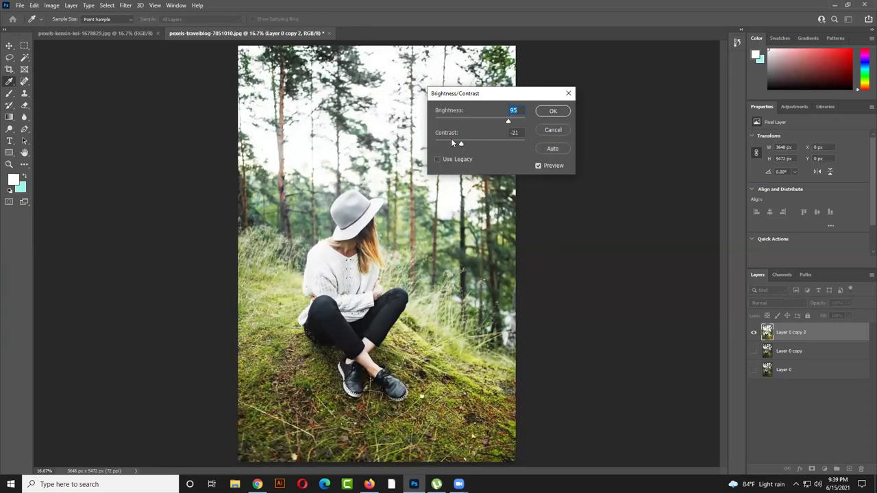
{"action": "key", "text": "Tab"}
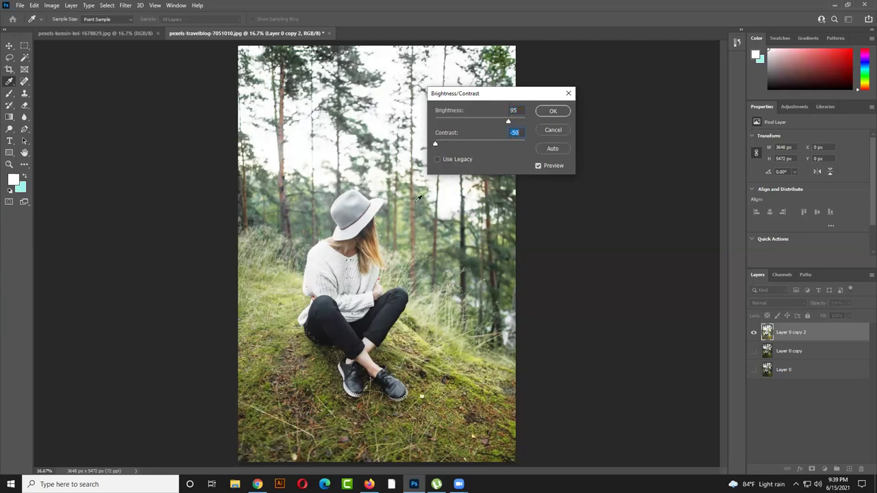
{"action": "left_click_drag", "start_coordinate": [449, 144], "coordinate": [529, 138]}
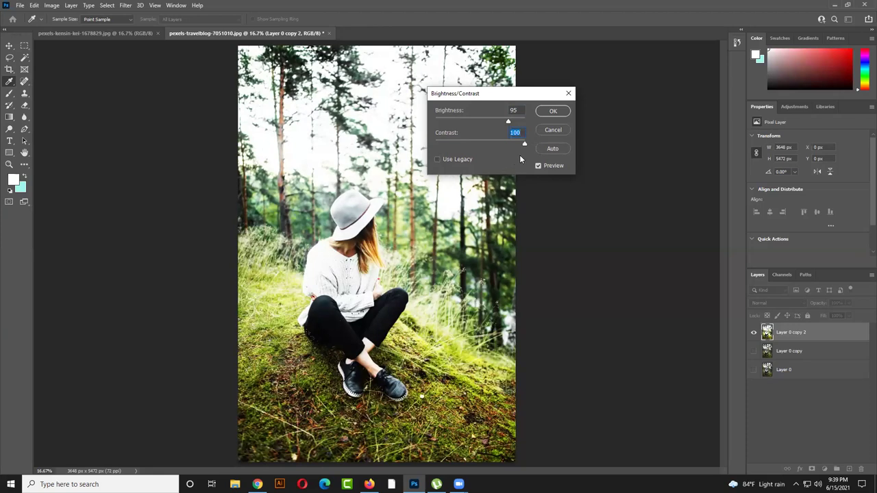
{"action": "left_click_drag", "start_coordinate": [482, 142], "coordinate": [432, 141]}
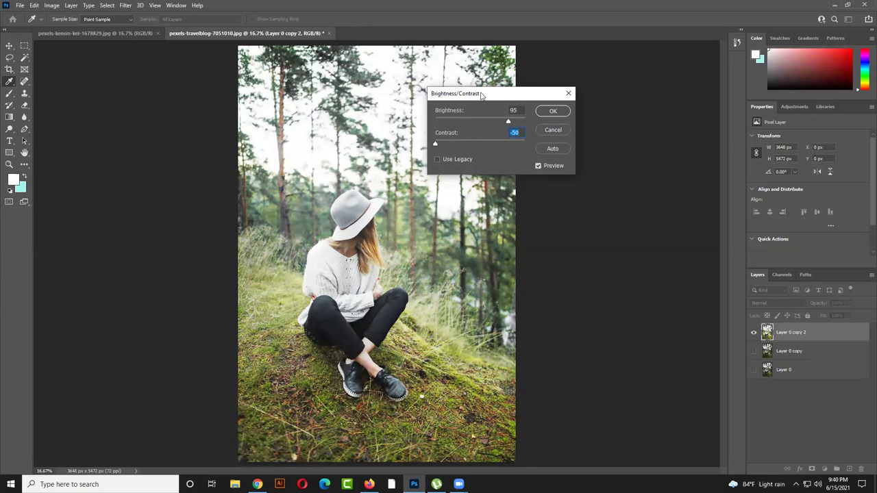
- Try the forest photo at brightness 150, at brightness -63 with contrast 73, and at brightness 12 with contrast 38
{"action": "left_click_drag", "start_coordinate": [464, 94], "coordinate": [414, 90]}
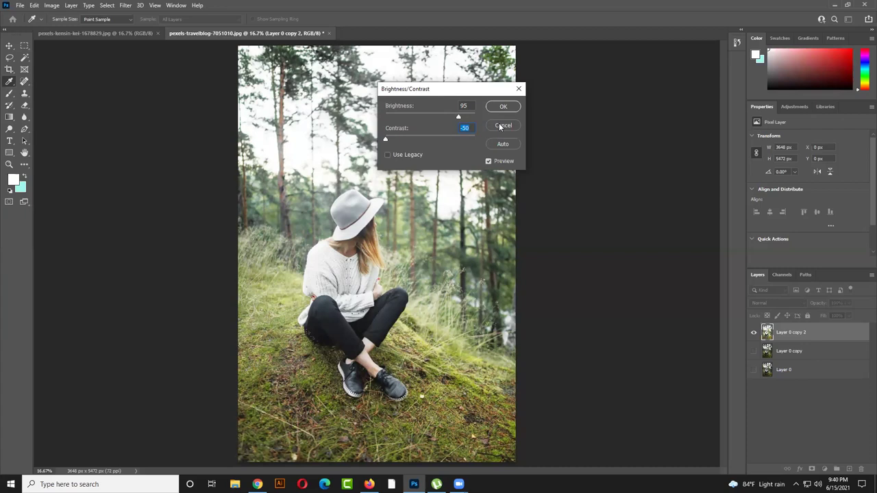
{"action": "left_click_drag", "start_coordinate": [462, 114], "coordinate": [481, 118]}
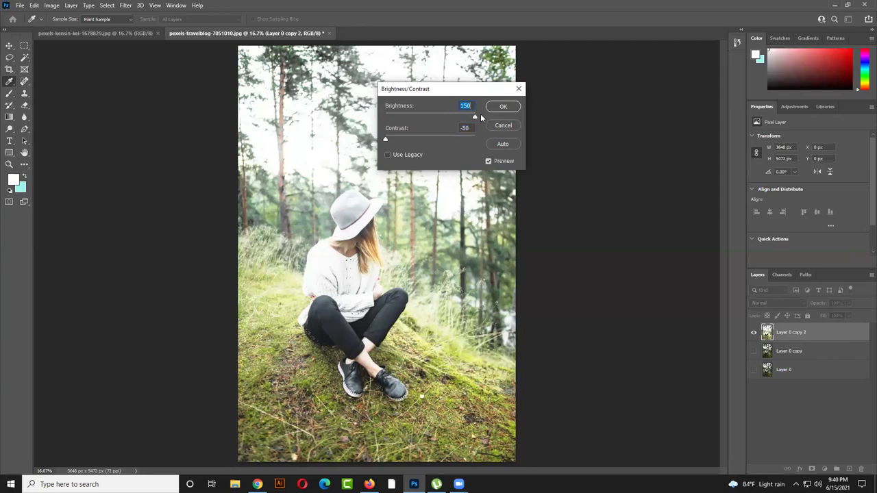
{"action": "mouse_move", "coordinate": [413, 136]}
{"action": "left_mouse_down"}
{"action": "mouse_move", "coordinate": [463, 139]}
{"action": "mouse_move", "coordinate": [447, 117]}
{"action": "mouse_move", "coordinate": [412, 120]}
{"action": "left_mouse_up"}
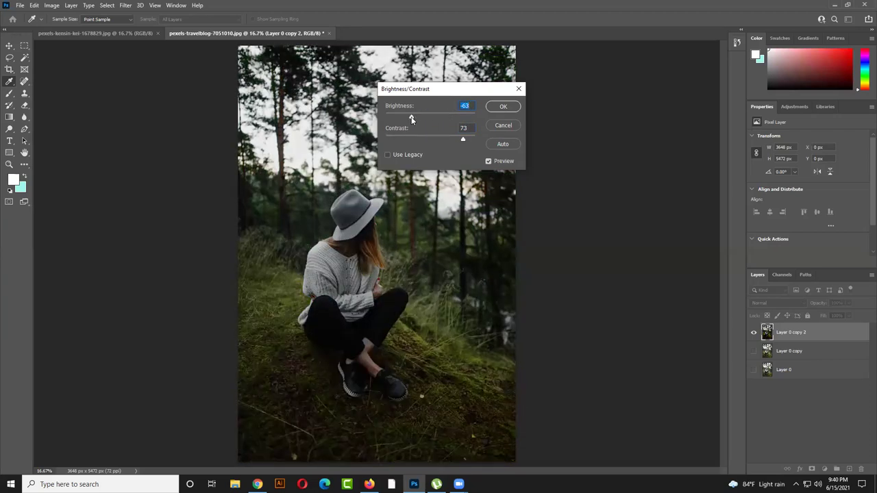
{"action": "left_click_drag", "start_coordinate": [411, 120], "coordinate": [444, 140]}
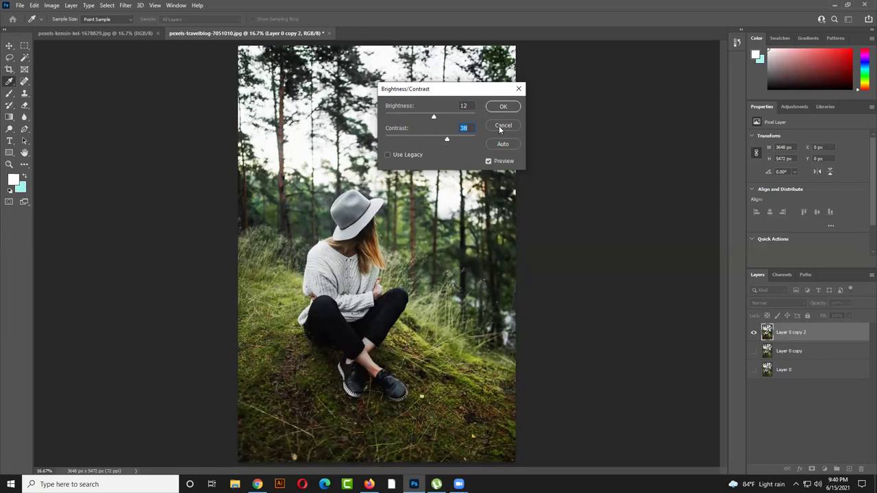
- Try the automatic brightness and contrast correction, raise the brightness to 52, and discard the adjustment
{"action": "left_click", "coordinate": [505, 144]}
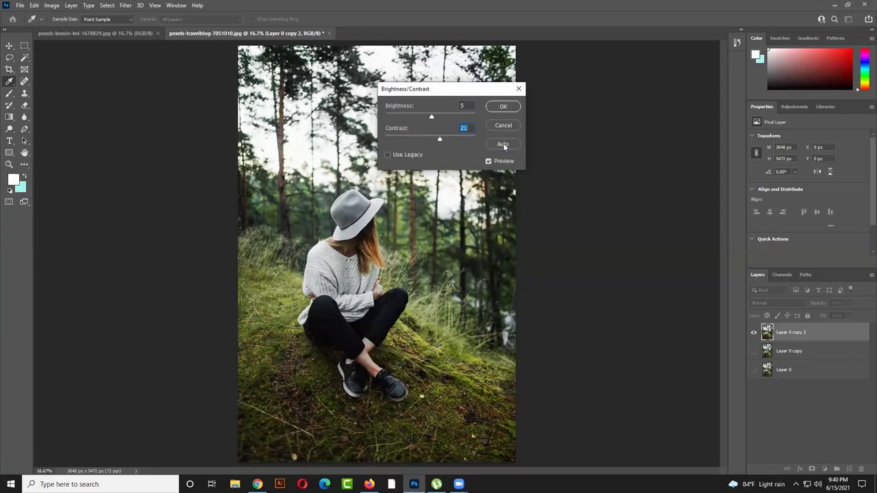
{"action": "left_click_drag", "start_coordinate": [433, 117], "coordinate": [445, 117]}
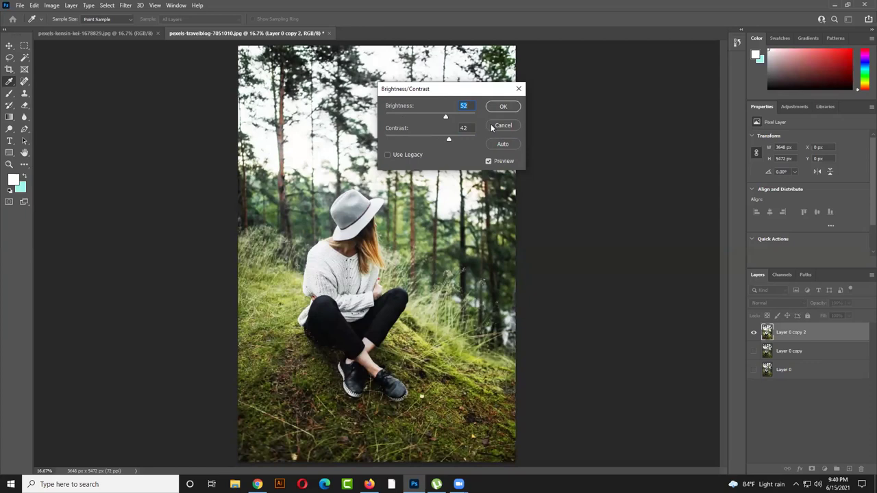
{"action": "left_click", "coordinate": [491, 127]}
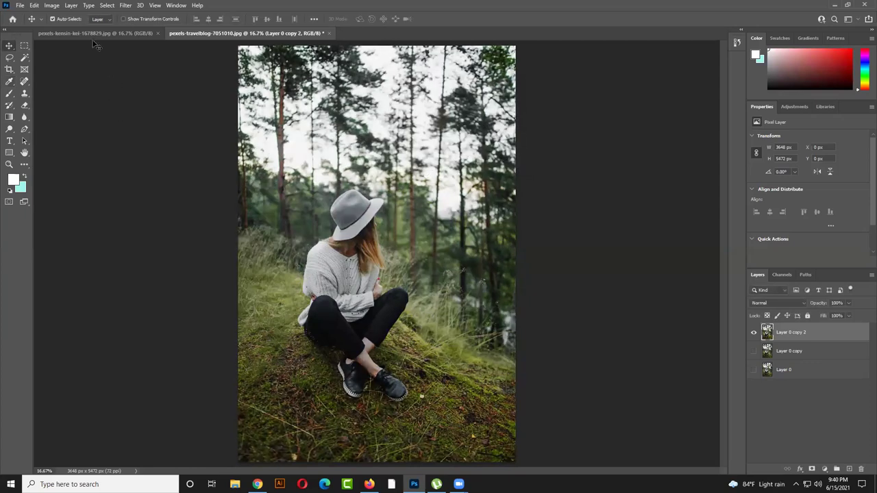
- Start a Levels adjustment on the forest photo's top layer copy and try an input white level of 132
{"action": "left_click", "coordinate": [52, 6]}
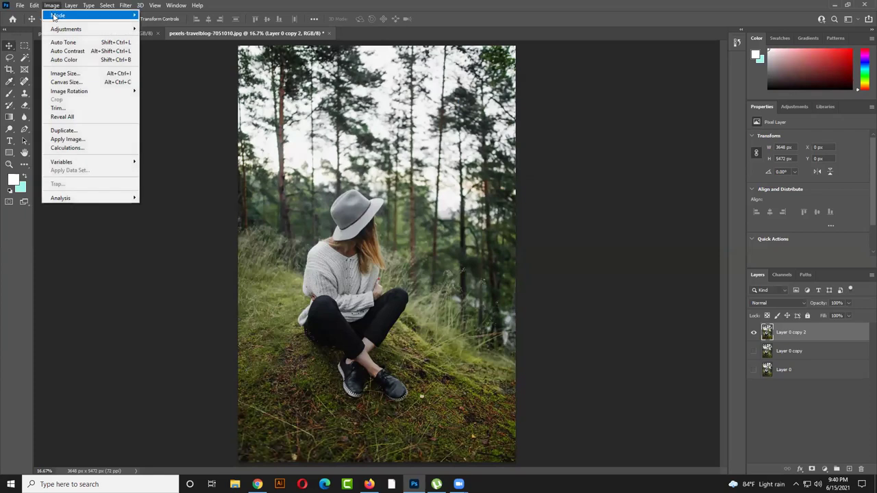
{"action": "mouse_move", "coordinate": [64, 31]}
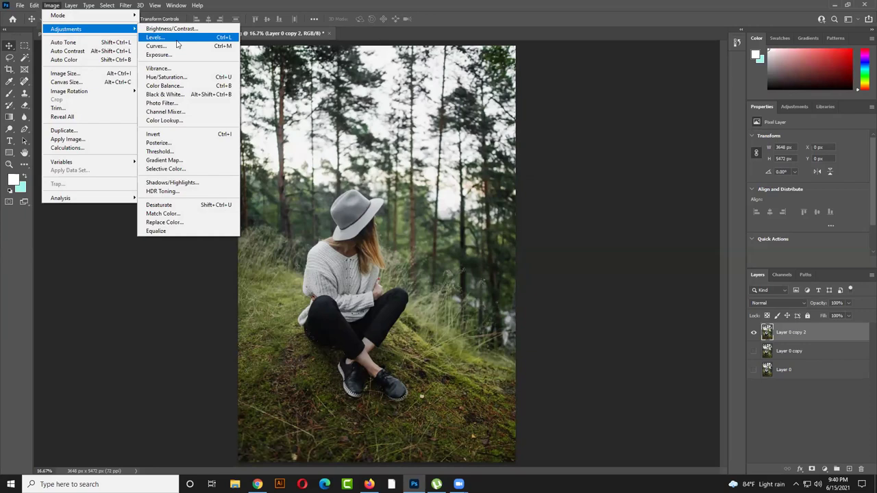
{"action": "left_click", "coordinate": [176, 41]}
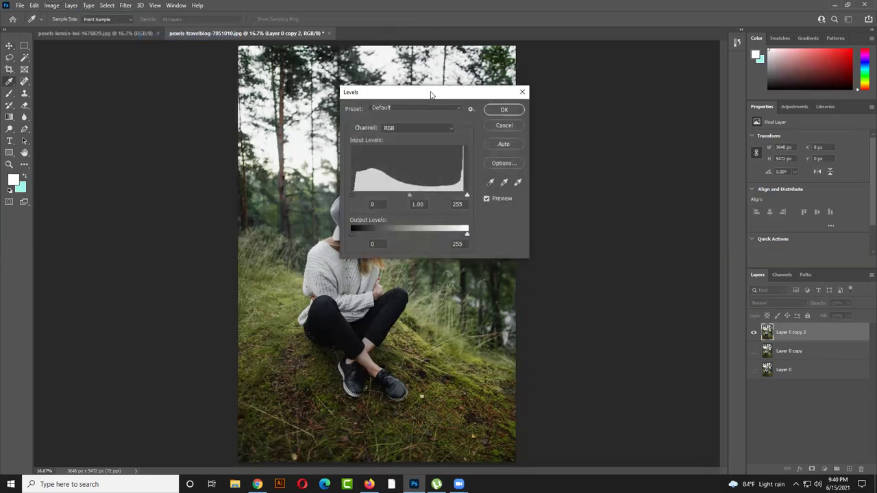
{"action": "left_click_drag", "start_coordinate": [431, 94], "coordinate": [169, 146]}
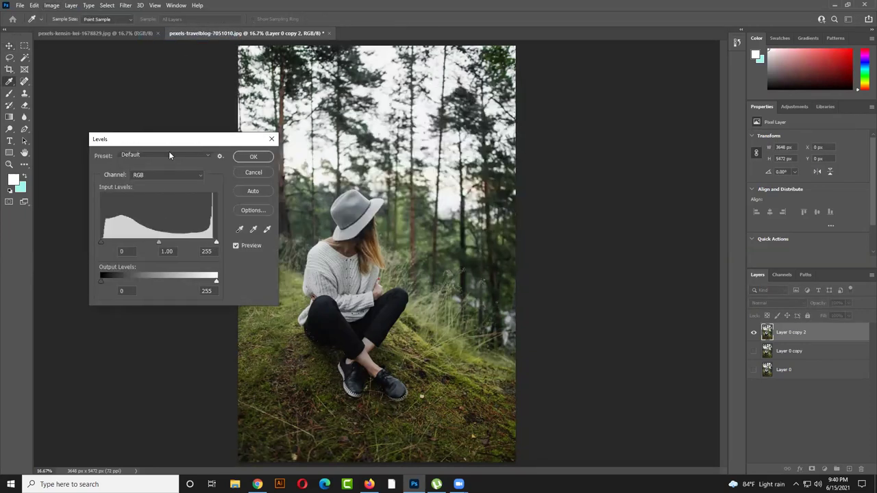
{"action": "left_click_drag", "start_coordinate": [216, 243], "coordinate": [161, 244]}
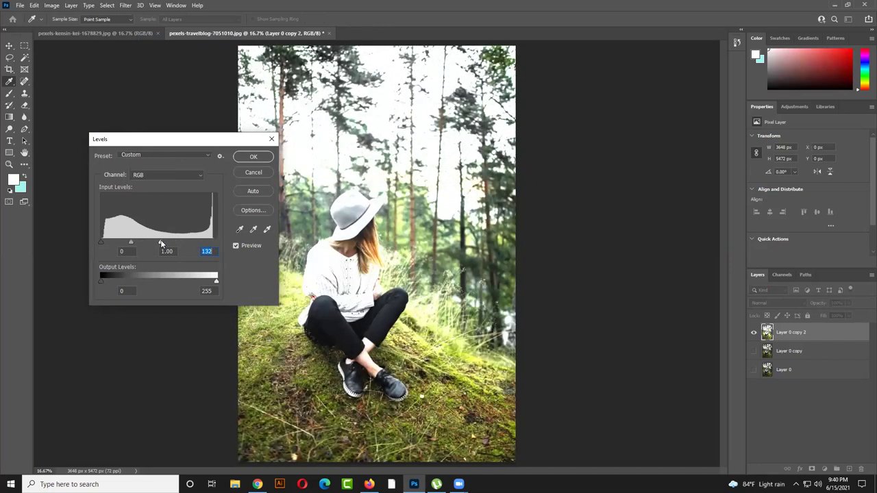
- Raise the input white level to 254 and undo the last Levels change
{"action": "key", "text": "shift+Up"}
{"action": "key", "text": "shift+Up"}
{"action": "key", "text": "shift+Up"}
{"action": "key", "text": "shift+Up"}
{"action": "key", "text": "shift+Up"}
{"action": "key", "text": "shift+Up"}
{"action": "key", "text": "shift+Up"}
{"action": "key", "text": "shift+Up"}
{"action": "key", "text": "shift+Up"}
{"action": "key", "text": "shift+Up"}
{"action": "key", "text": "shift+Up"}
{"action": "key", "text": "shift+Up"}
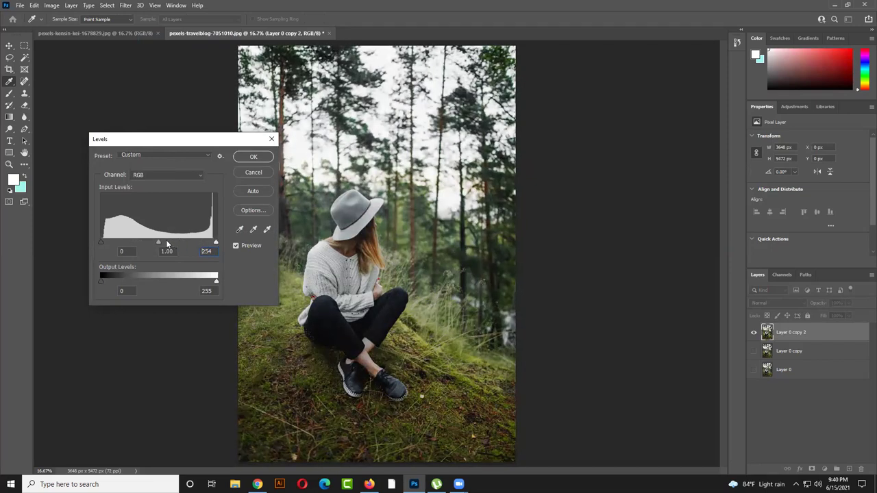
{"action": "key", "text": "ctrl+z"}
- Set the input black level to 8 and the input white level to 203, keeping the output black level at 0
{"action": "mouse_move", "coordinate": [102, 244]}
{"action": "left_mouse_down"}
{"action": "mouse_move", "coordinate": [125, 245]}
{"action": "mouse_move", "coordinate": [80, 239]}
{"action": "mouse_move", "coordinate": [104, 241]}
{"action": "left_mouse_up"}
{"action": "mouse_move", "coordinate": [200, 245]}
{"action": "left_mouse_down"}
{"action": "mouse_move", "coordinate": [157, 243]}
{"action": "mouse_move", "coordinate": [225, 244]}
{"action": "mouse_move", "coordinate": [193, 241]}
{"action": "left_mouse_up"}
{"action": "mouse_move", "coordinate": [114, 280]}
{"action": "left_mouse_down"}
{"action": "mouse_move", "coordinate": [130, 278]}
{"action": "mouse_move", "coordinate": [101, 281]}
{"action": "left_mouse_up"}
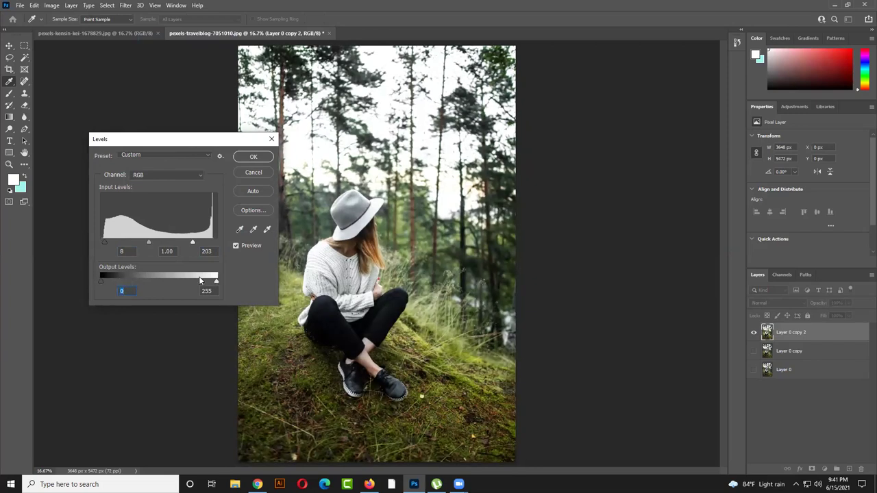
- Try an output white level of 187, return it to 255, and discard the Levels adjustment
{"action": "left_click_drag", "start_coordinate": [211, 280], "coordinate": [185, 279]}
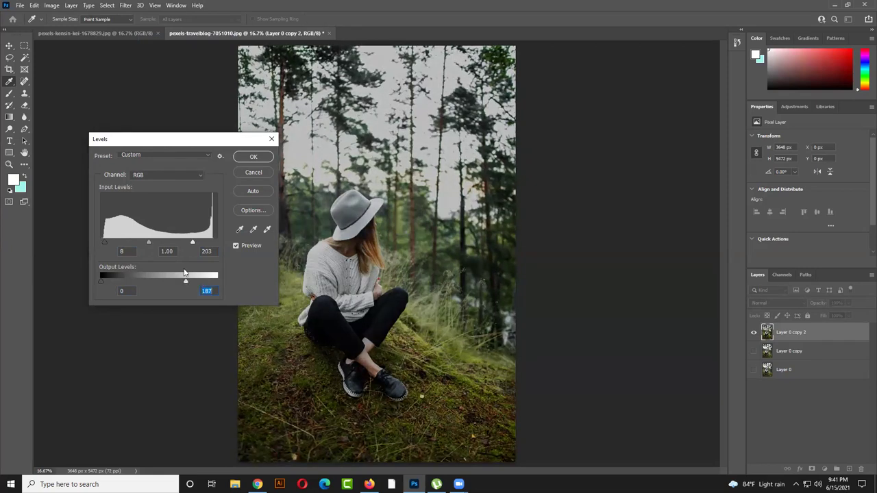
{"action": "left_click_drag", "start_coordinate": [188, 282], "coordinate": [223, 269]}
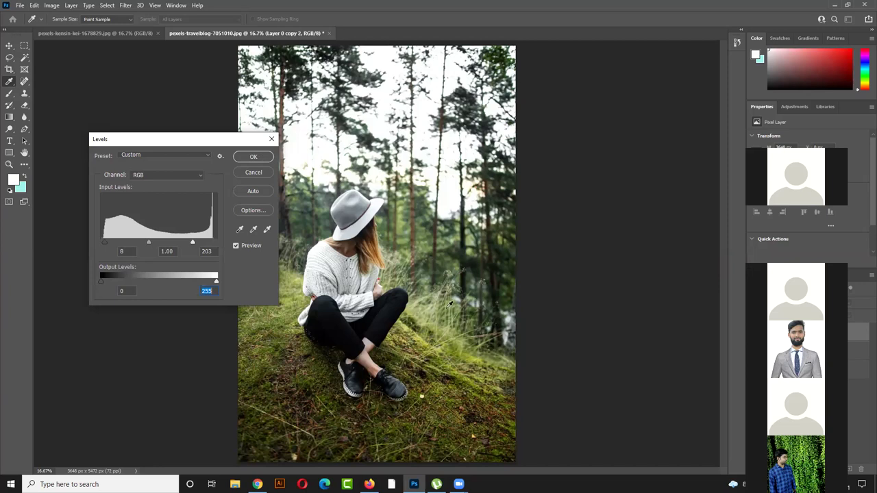
{"action": "left_click", "coordinate": [266, 175]}
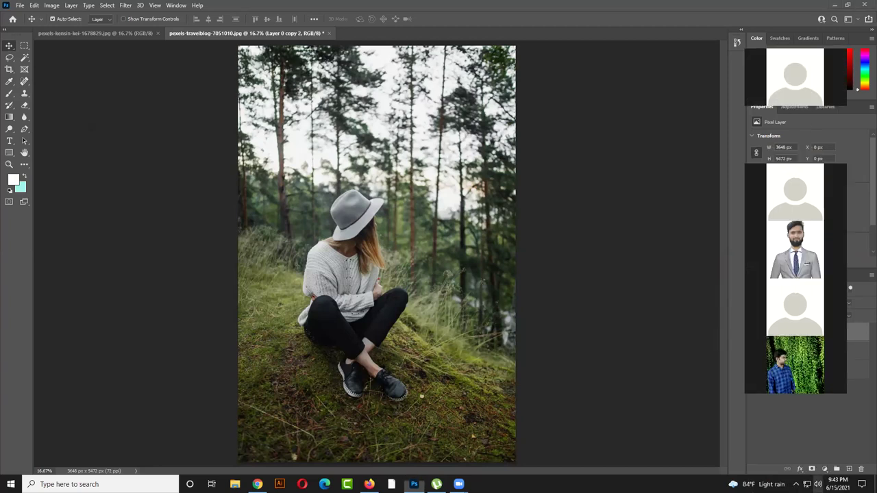
{"action": "left_click", "coordinate": [818, 485]}
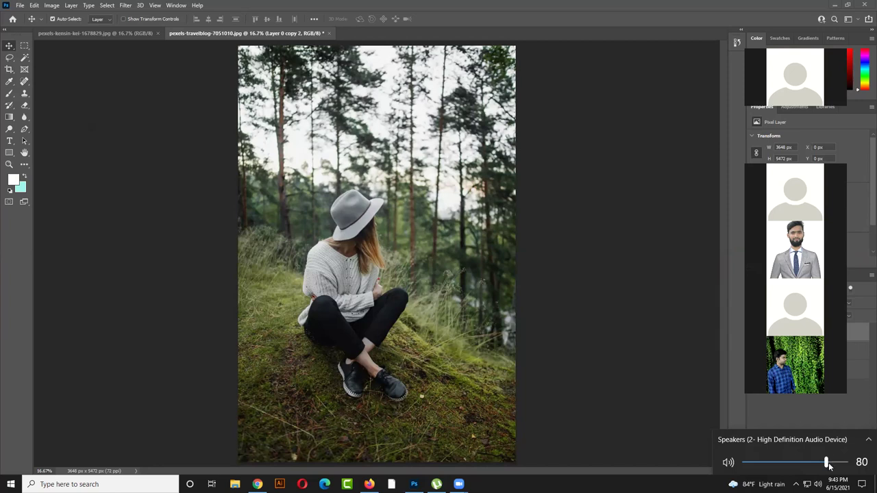
{"action": "left_click", "coordinate": [627, 310]}
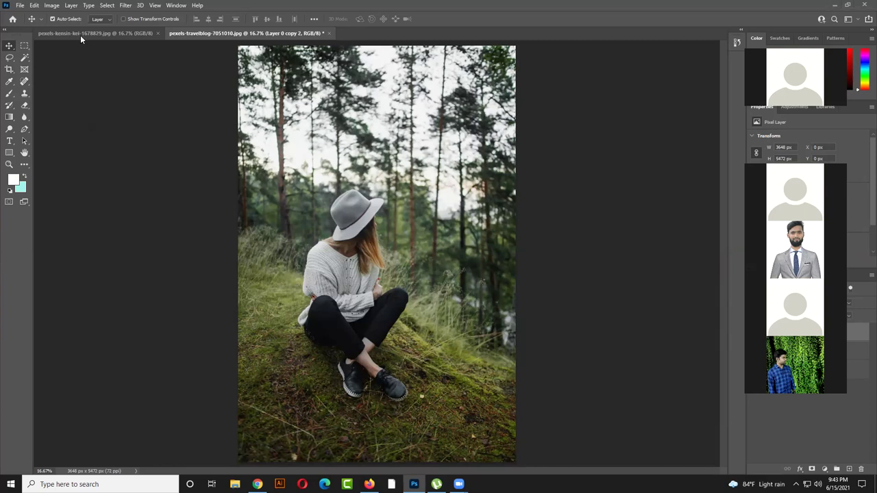
- Try a Brightness/Contrast adjustment on the forest photo at brightness -150 and toward the bright end of the range, and close it
{"action": "left_click", "coordinate": [54, 8]}
{"action": "mouse_move", "coordinate": [63, 29]}
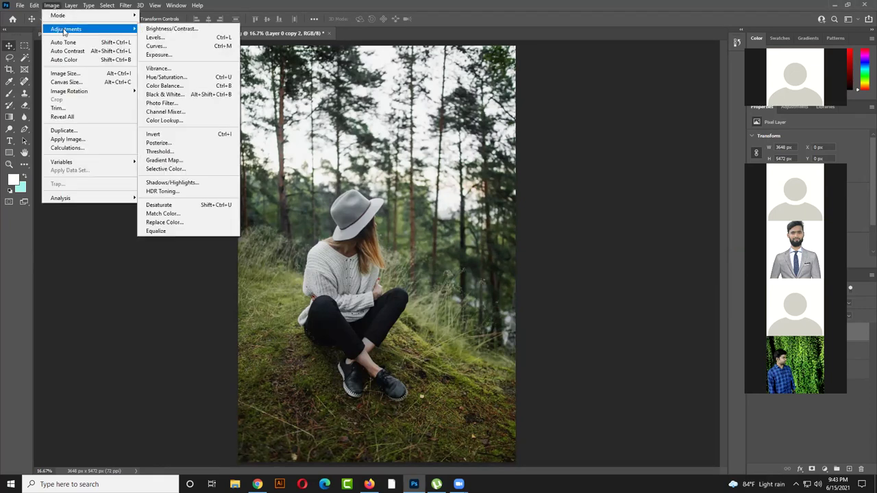
{"action": "left_click", "coordinate": [212, 30]}
{"action": "left_click_drag", "start_coordinate": [432, 117], "coordinate": [382, 116]}
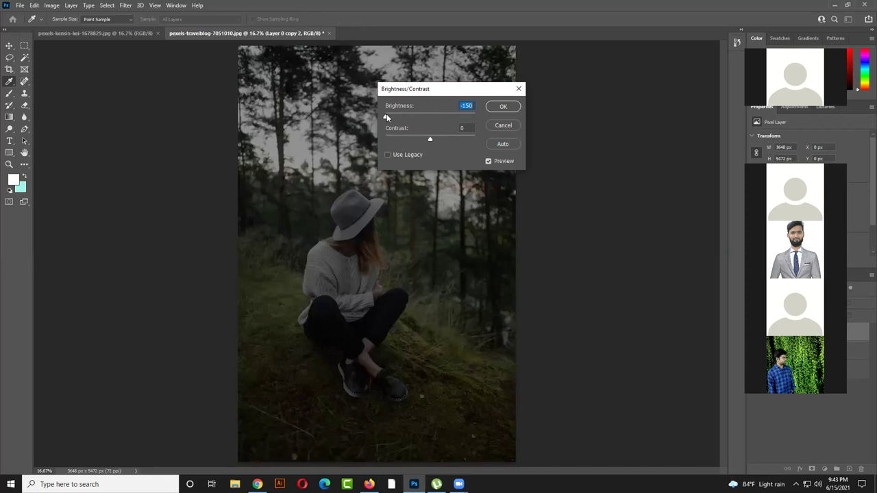
{"action": "left_click", "coordinate": [291, 296]}
{"action": "left_click_drag", "start_coordinate": [388, 118], "coordinate": [480, 118]}
{"action": "left_click", "coordinate": [503, 106]}
{"action": "key", "text": "v"}
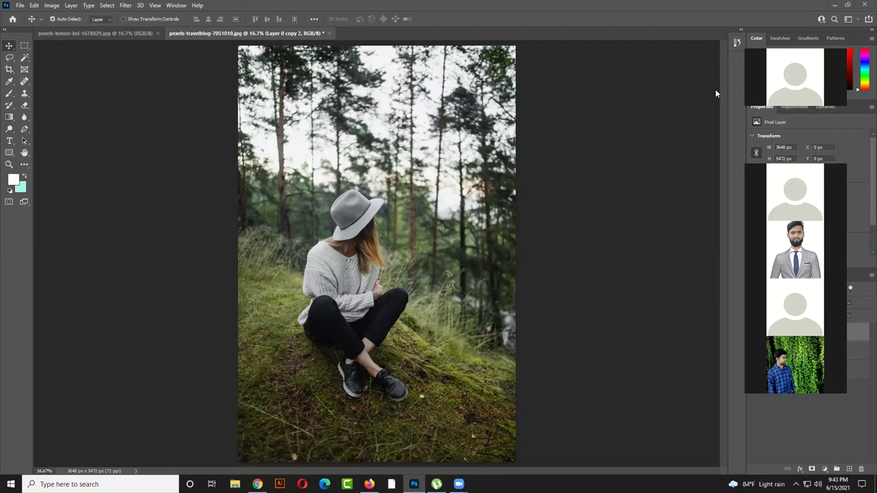
- Switch to the woman's profile portrait, unlock its background layer, and duplicate it
{"action": "left_click", "coordinate": [125, 34]}
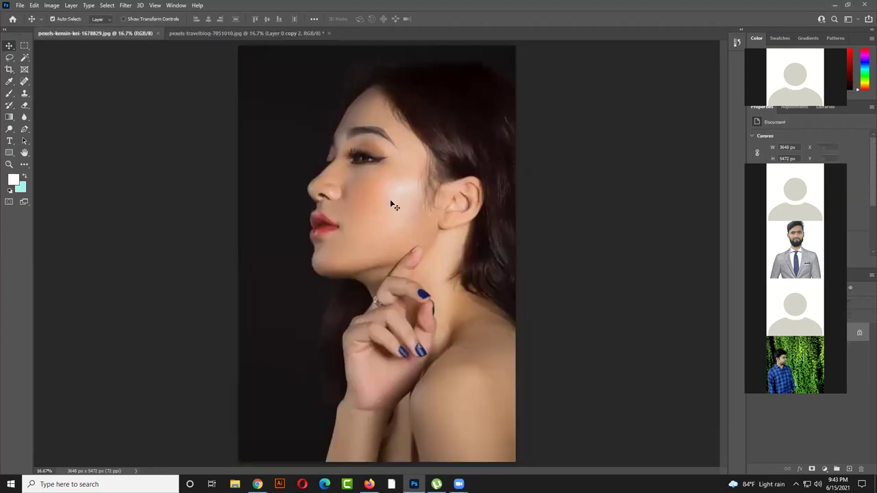
{"action": "left_click", "coordinate": [860, 332]}
{"action": "key", "text": "ctrl+j"}
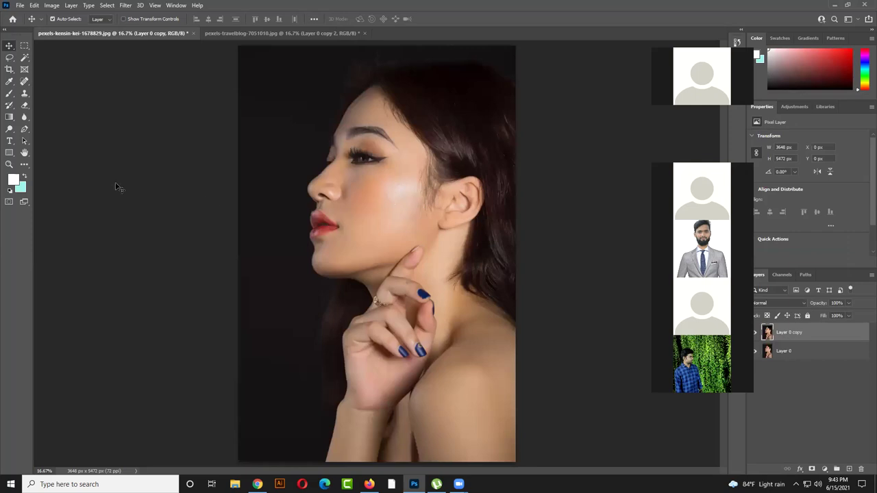
- Try a Brightness/Contrast adjustment at brightness -150 on the portrait's layer copy and discard it
{"action": "left_click", "coordinate": [53, 6]}
{"action": "mouse_move", "coordinate": [79, 29]}
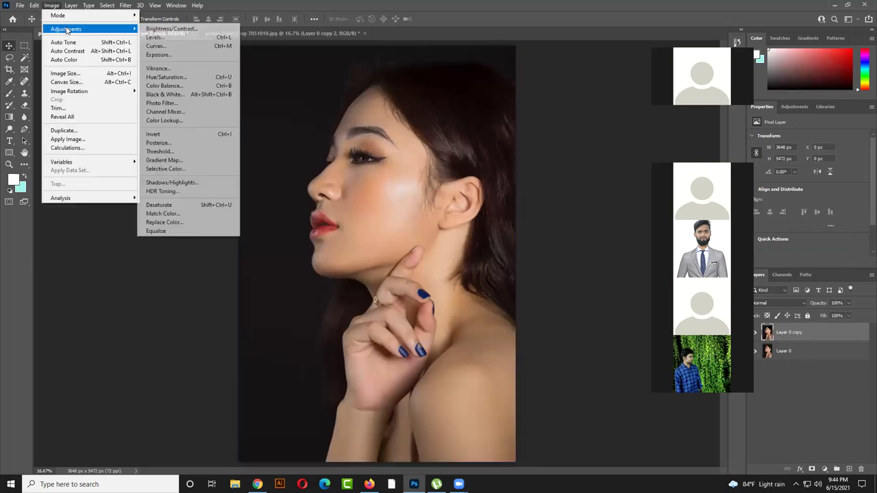
{"action": "left_click", "coordinate": [203, 31]}
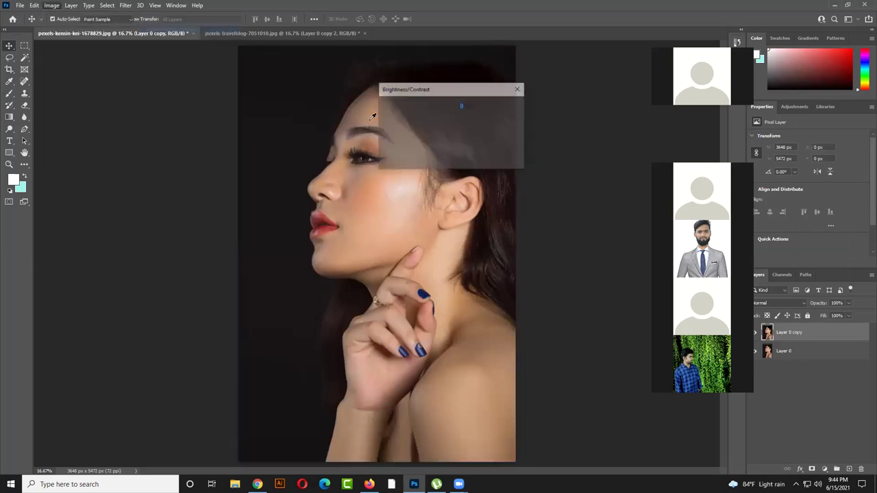
{"action": "left_click_drag", "start_coordinate": [430, 117], "coordinate": [381, 117]}
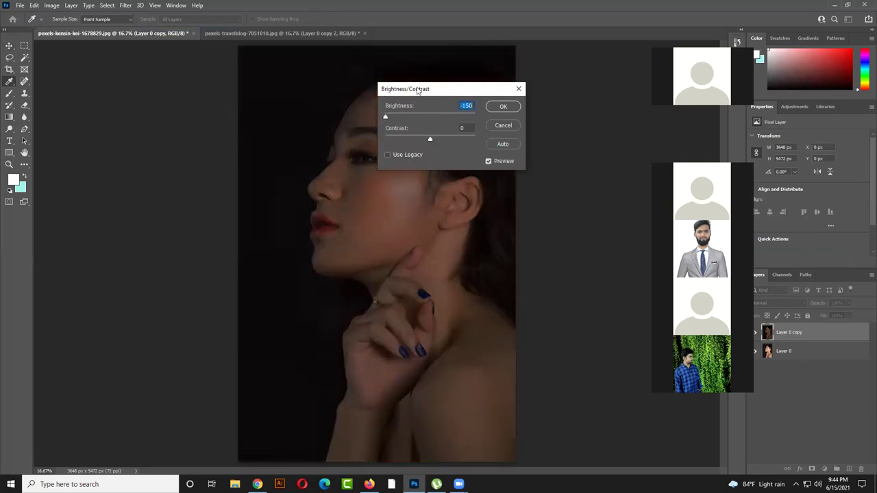
{"action": "left_click_drag", "start_coordinate": [413, 92], "coordinate": [152, 116]}
{"action": "left_click", "coordinate": [244, 151]}
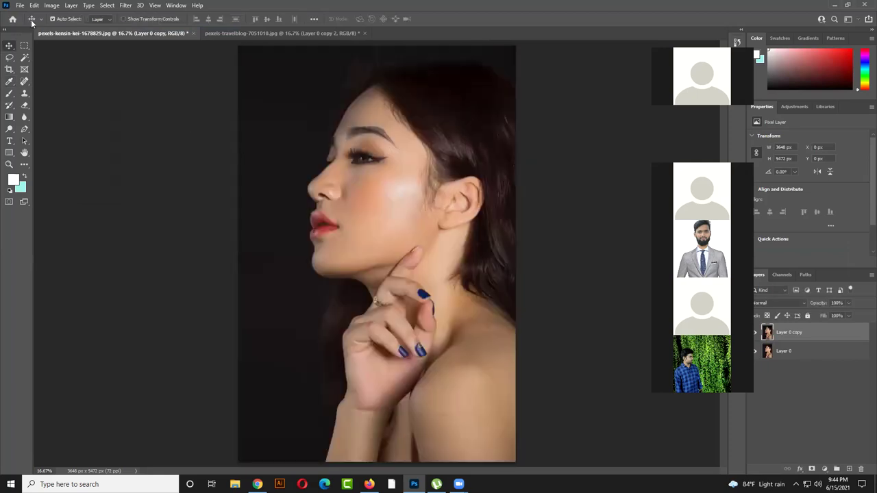
- Try a Levels adjustment with an output white level of 212 on the portrait's layer copy and discard it
{"action": "left_click", "coordinate": [52, 5]}
{"action": "mouse_move", "coordinate": [65, 28]}
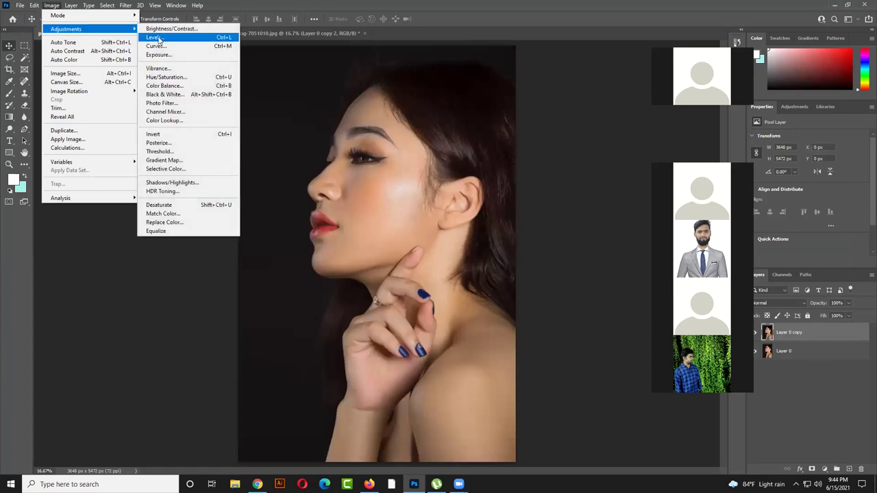
{"action": "left_click", "coordinate": [161, 41]}
{"action": "left_click_drag", "start_coordinate": [177, 148], "coordinate": [154, 146]}
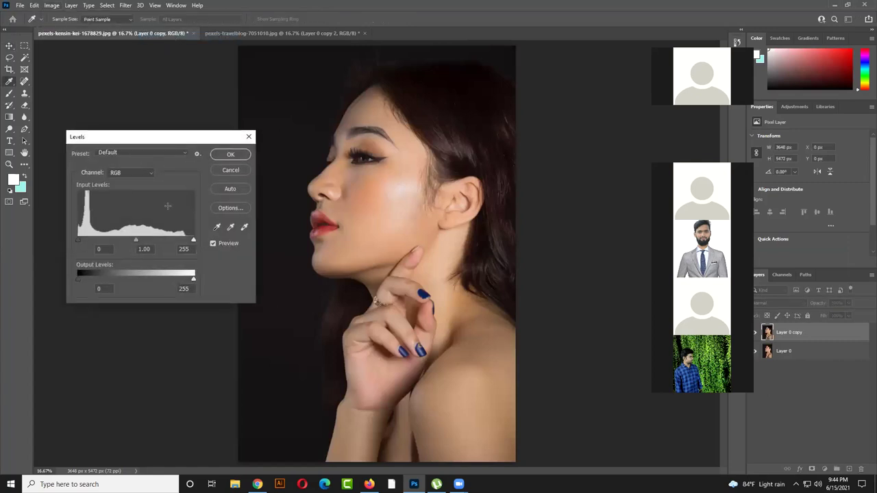
{"action": "left_click_drag", "start_coordinate": [192, 279], "coordinate": [173, 278]}
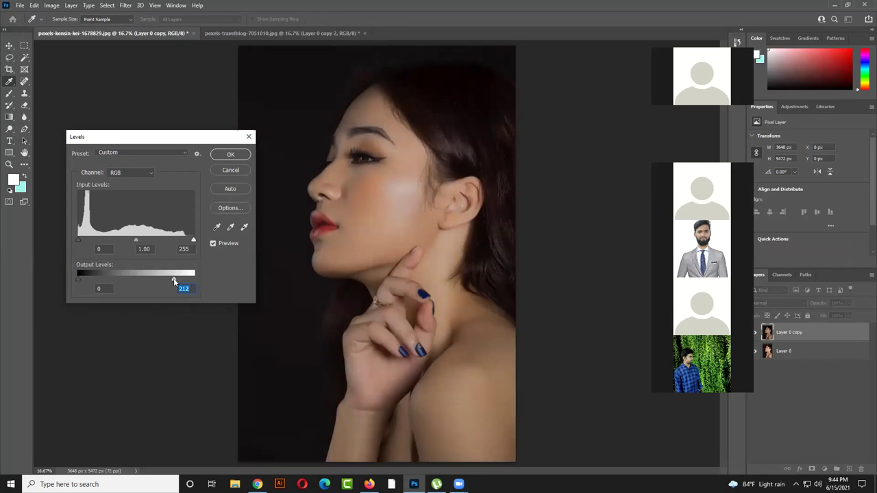
{"action": "left_click", "coordinate": [249, 136]}
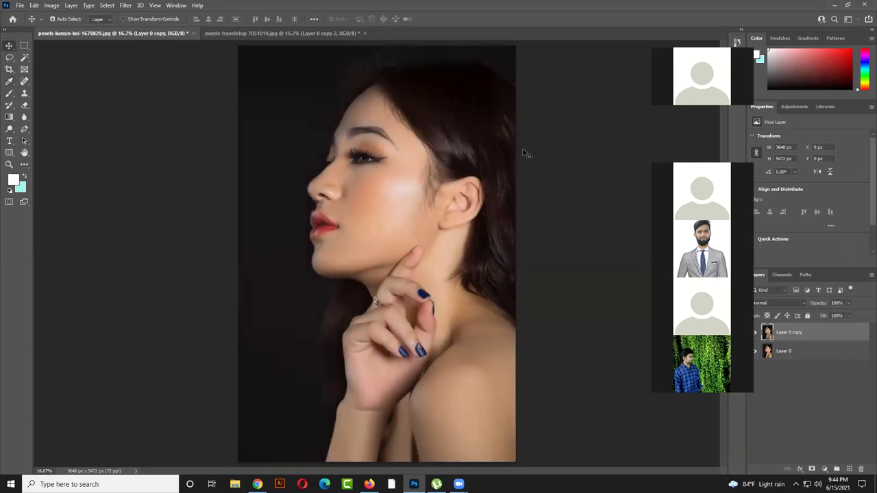
- Switch to the forest photo and open a Curves adjustment on its topmost layer copy, keeping the dialog clear of the woman
{"action": "left_click", "coordinate": [206, 32]}
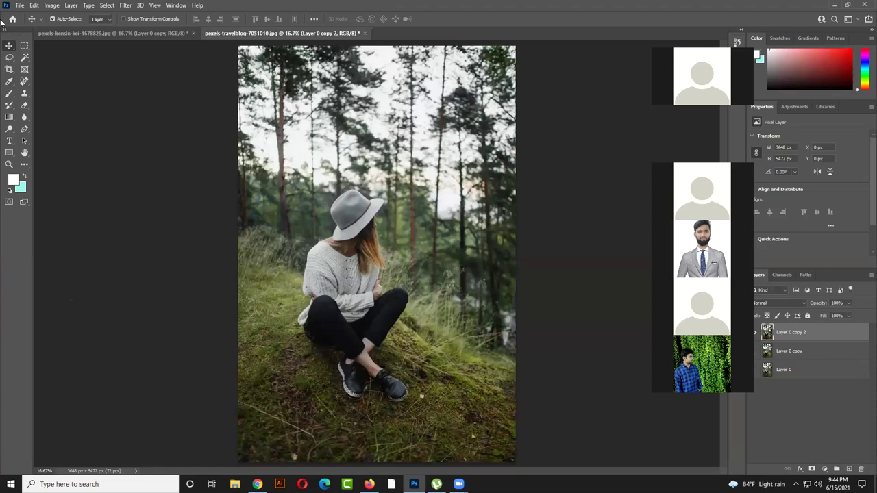
{"action": "left_click", "coordinate": [50, 7]}
{"action": "mouse_move", "coordinate": [74, 30]}
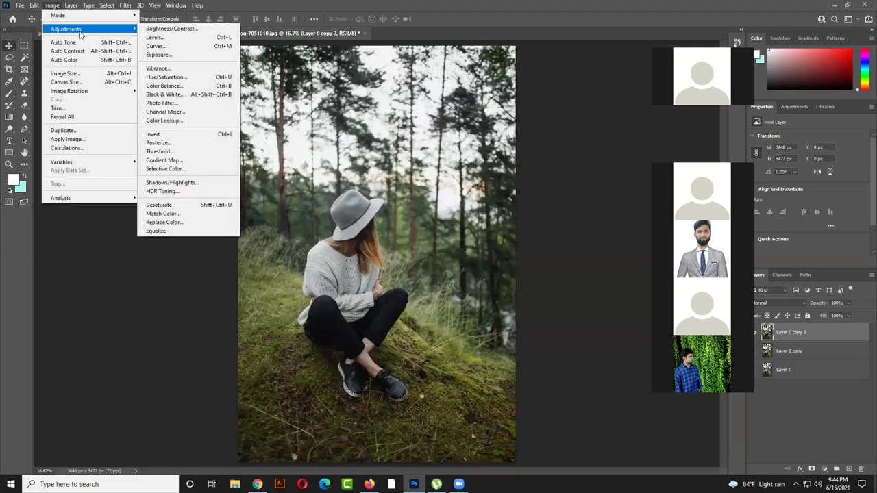
{"action": "left_click", "coordinate": [171, 48]}
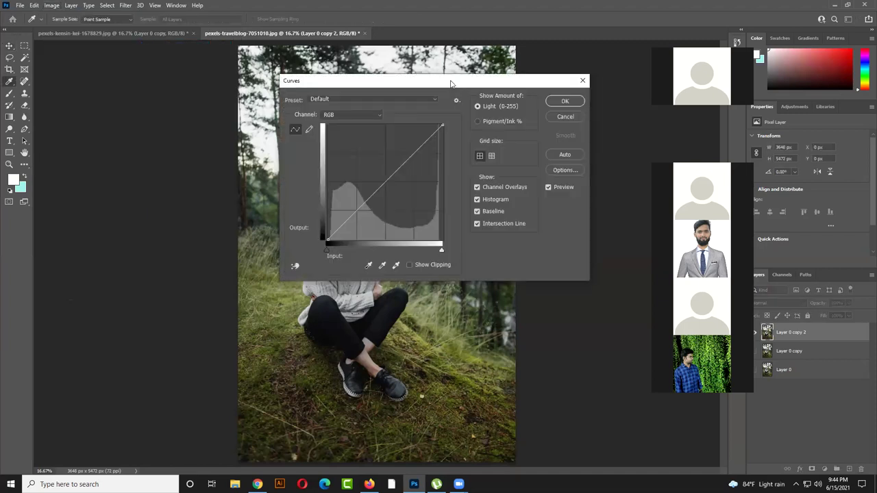
{"action": "left_click_drag", "start_coordinate": [451, 83], "coordinate": [206, 208]}
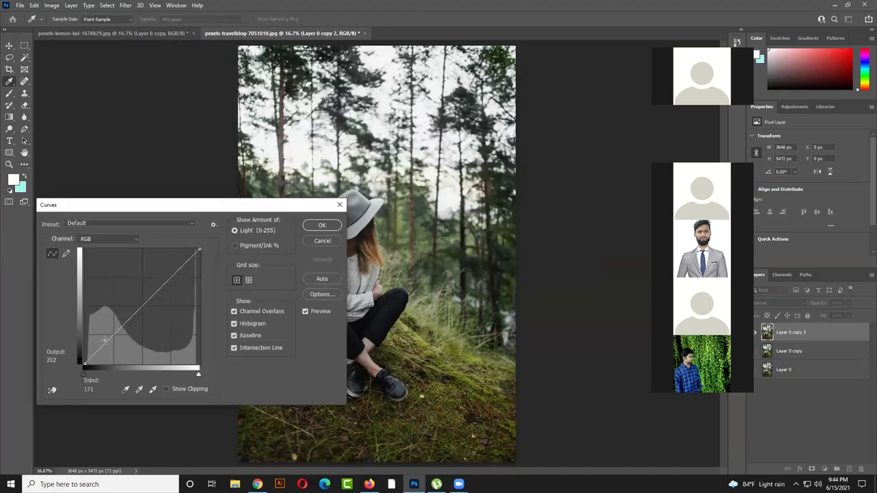
- Try bending the RGB curve up to input 93, output 205, and steeply downward in the highlights, and discard the Curves adjustment
{"action": "left_click_drag", "start_coordinate": [142, 304], "coordinate": [141, 279]}
{"action": "left_click_drag", "start_coordinate": [214, 206], "coordinate": [167, 181]}
{"action": "mouse_move", "coordinate": [93, 255]}
{"action": "left_mouse_down"}
{"action": "mouse_move", "coordinate": [105, 229]}
{"action": "mouse_move", "coordinate": [115, 277]}
{"action": "mouse_move", "coordinate": [108, 250]}
{"action": "left_mouse_up"}
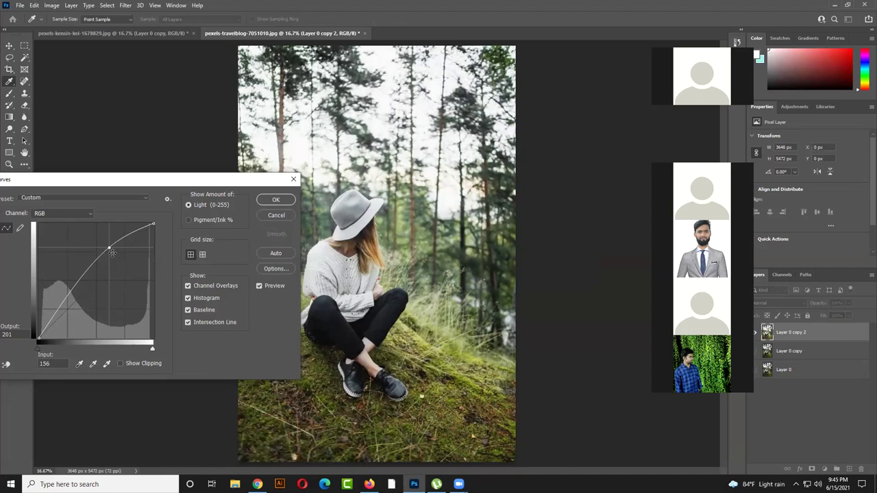
{"action": "left_click_drag", "start_coordinate": [108, 251], "coordinate": [81, 245]}
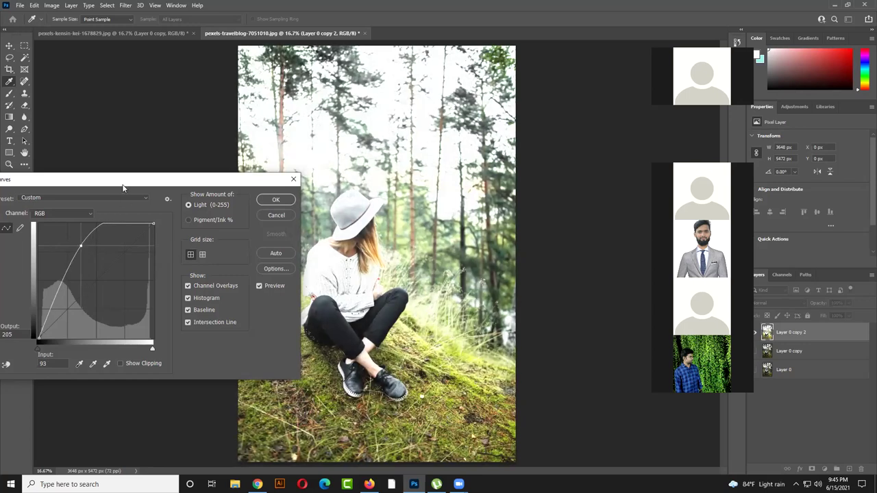
{"action": "left_click_drag", "start_coordinate": [124, 187], "coordinate": [115, 244]}
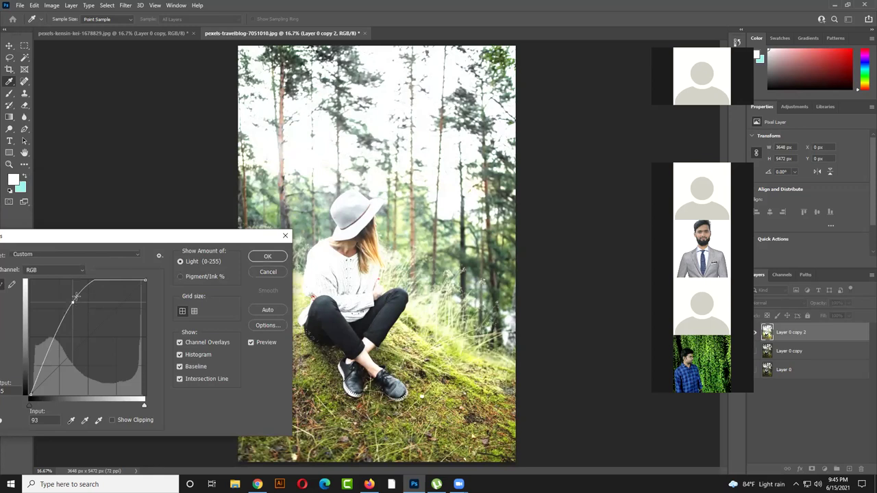
{"action": "left_click_drag", "start_coordinate": [73, 301], "coordinate": [130, 371]}
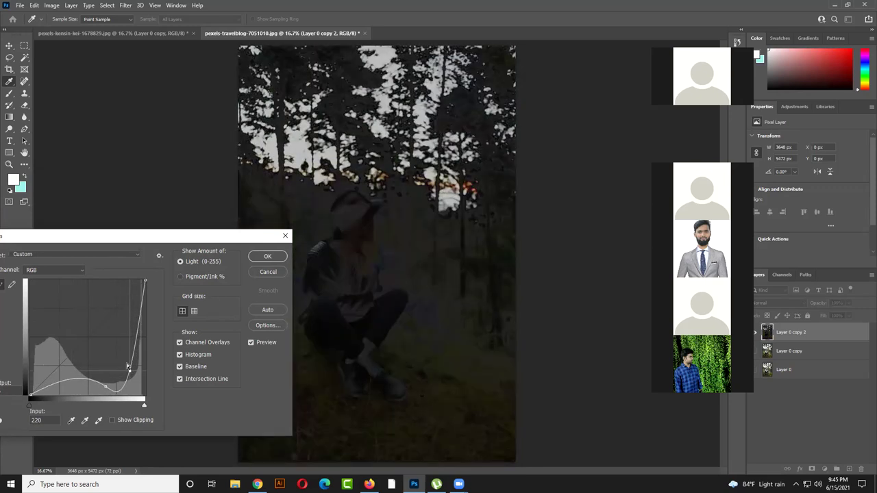
{"action": "left_click", "coordinate": [267, 272]}
- Try a darkening Curves adjustment on the forest photo with a point at input 173, output 137, and discard it
{"action": "key", "text": "ctrl+m"}
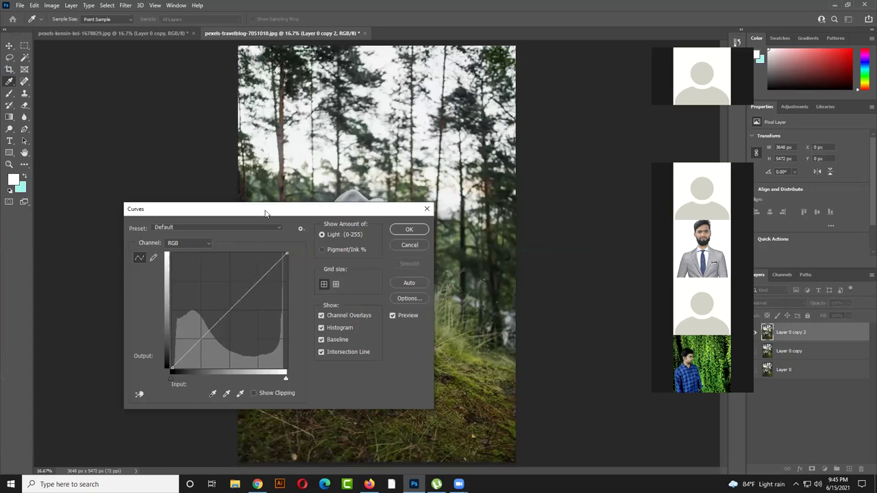
{"action": "left_click_drag", "start_coordinate": [266, 213], "coordinate": [222, 212]}
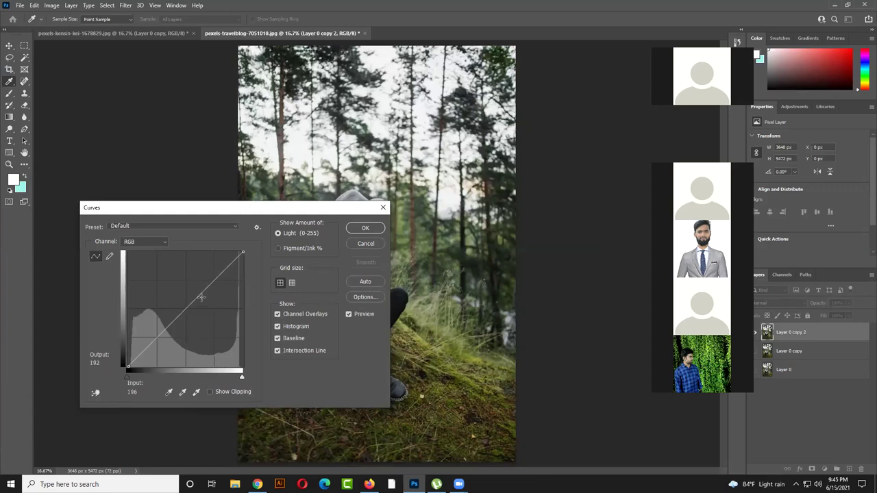
{"action": "left_click_drag", "start_coordinate": [189, 305], "coordinate": [196, 284]}
{"action": "left_click_drag", "start_coordinate": [205, 294], "coordinate": [205, 305]}
{"action": "left_click_drag", "start_coordinate": [195, 211], "coordinate": [147, 162]}
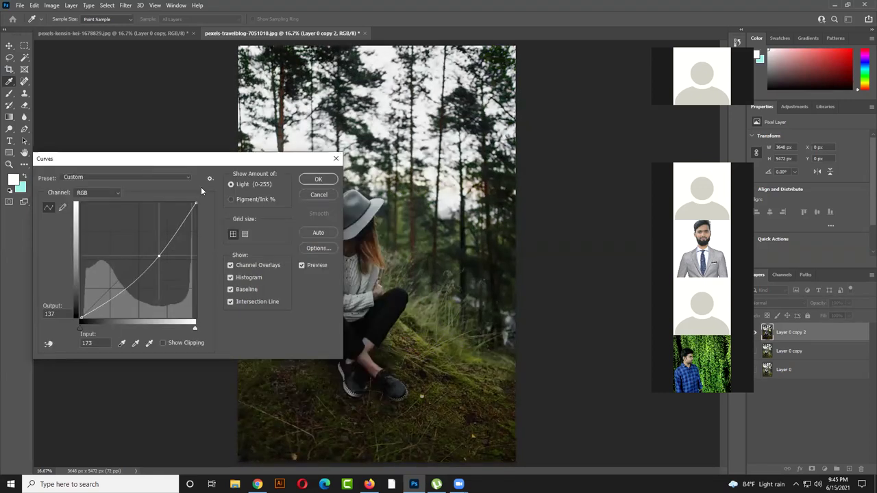
{"action": "left_click", "coordinate": [318, 195]}
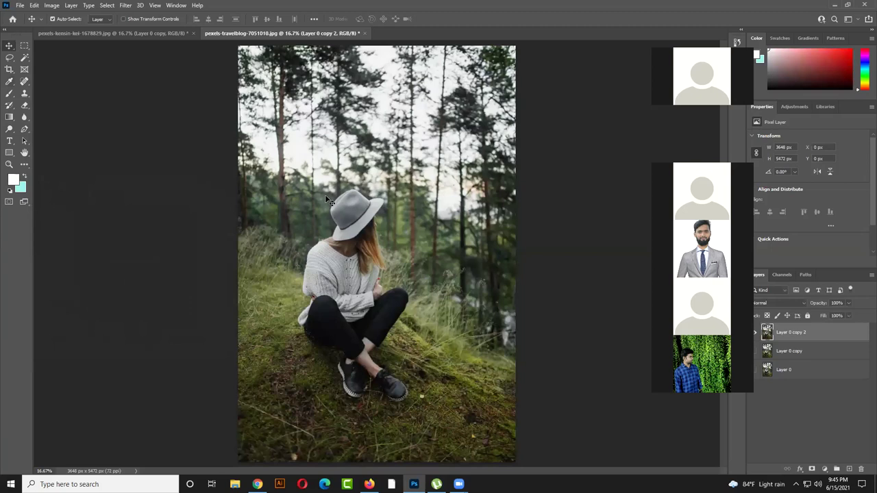
{"action": "left_click", "coordinate": [55, 8]}
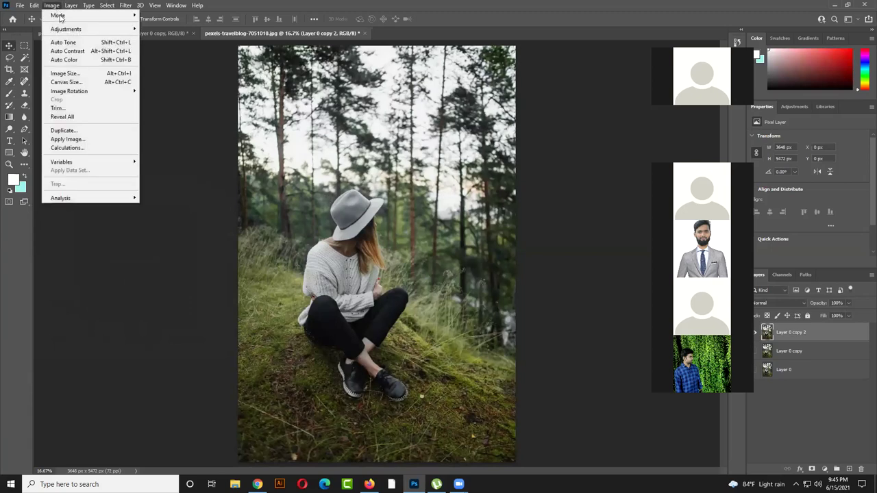
{"action": "mouse_move", "coordinate": [86, 31]}
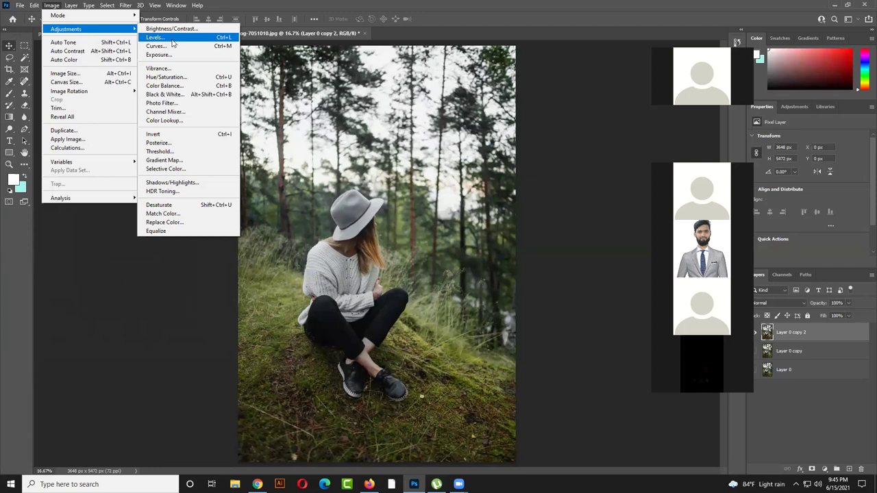
{"action": "left_click", "coordinate": [281, 322]}
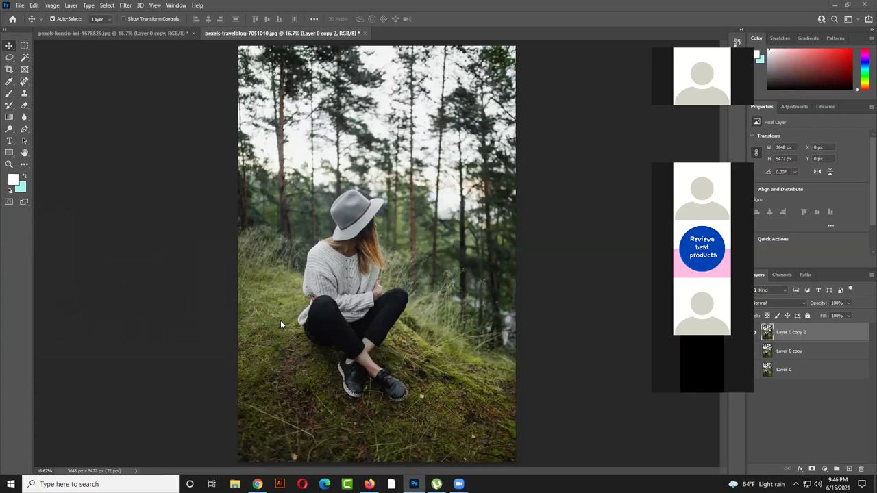
- Try a Curves adjustment on the forest photo with several points on the RGB curve, and remove the points to straighten it
{"action": "left_click", "coordinate": [54, 5]}
{"action": "mouse_move", "coordinate": [58, 30]}
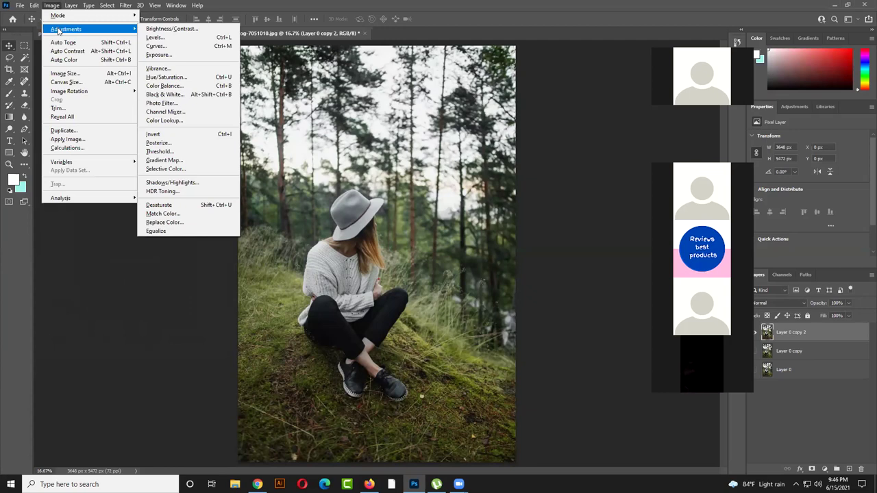
{"action": "left_click", "coordinate": [195, 47]}
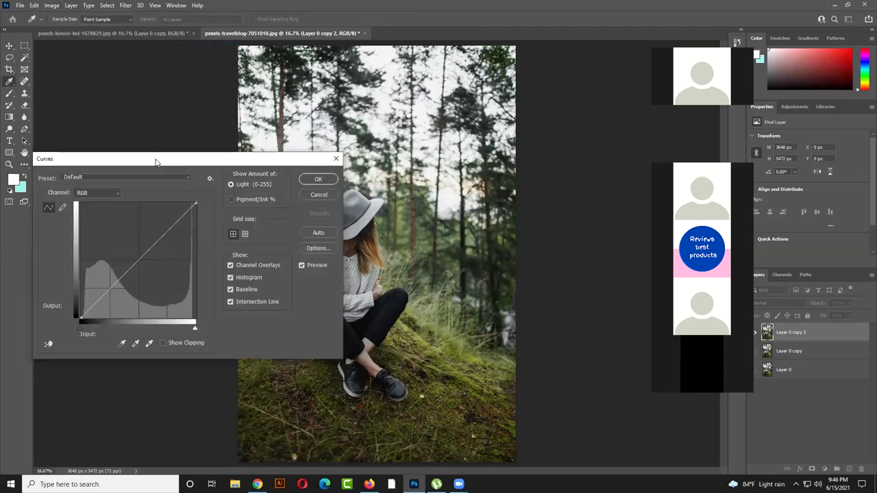
{"action": "left_click_drag", "start_coordinate": [156, 162], "coordinate": [227, 120]}
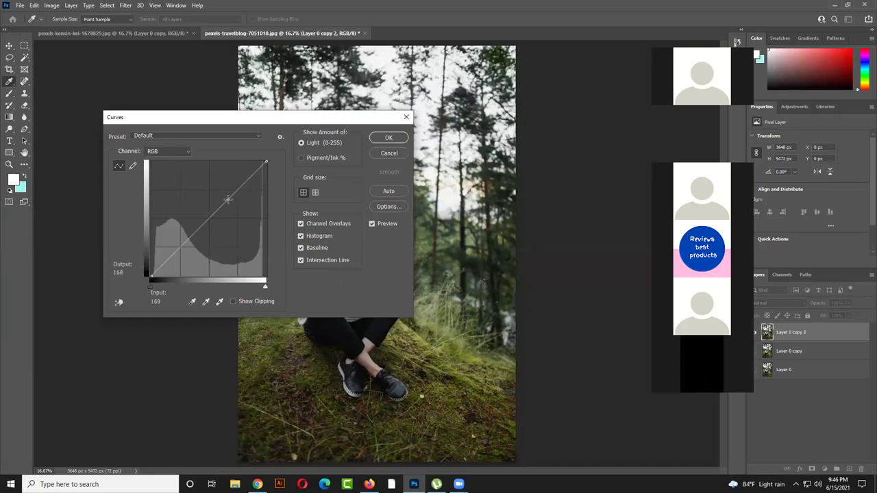
{"action": "left_click_drag", "start_coordinate": [210, 207], "coordinate": [237, 187]}
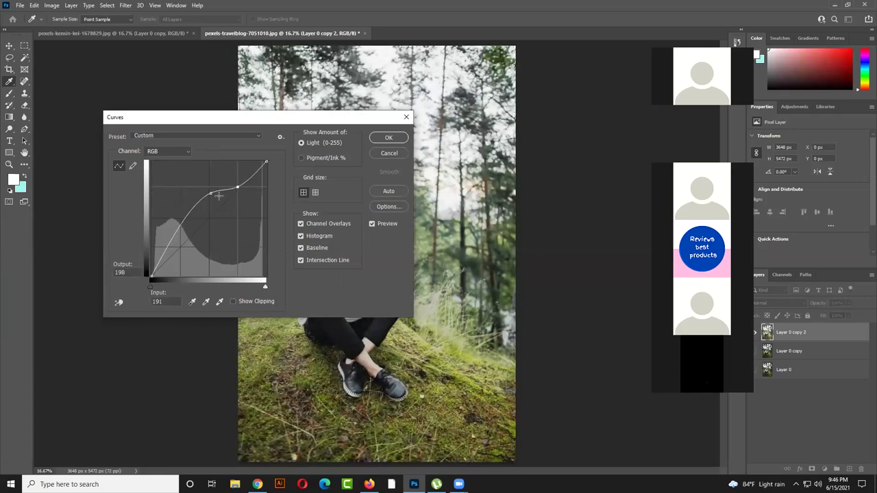
{"action": "left_click_drag", "start_coordinate": [194, 208], "coordinate": [239, 191]}
{"action": "left_click_drag", "start_coordinate": [240, 125], "coordinate": [183, 180]}
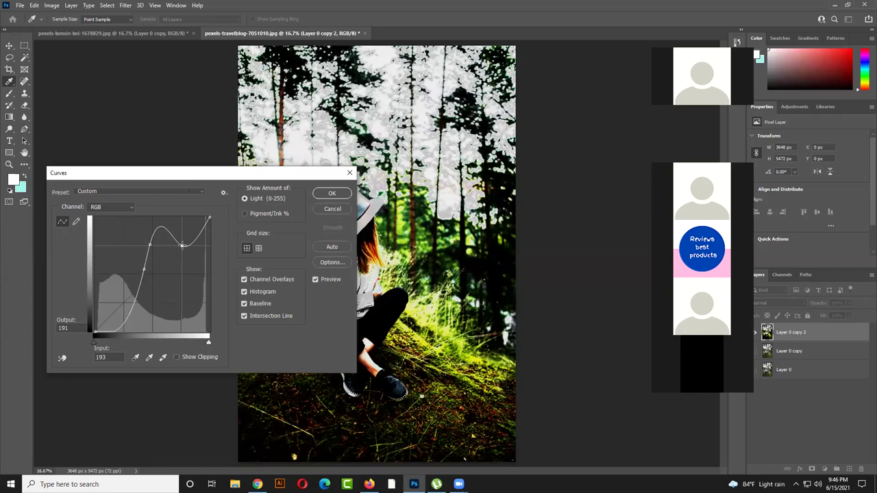
{"action": "left_click_drag", "start_coordinate": [183, 244], "coordinate": [158, 245]}
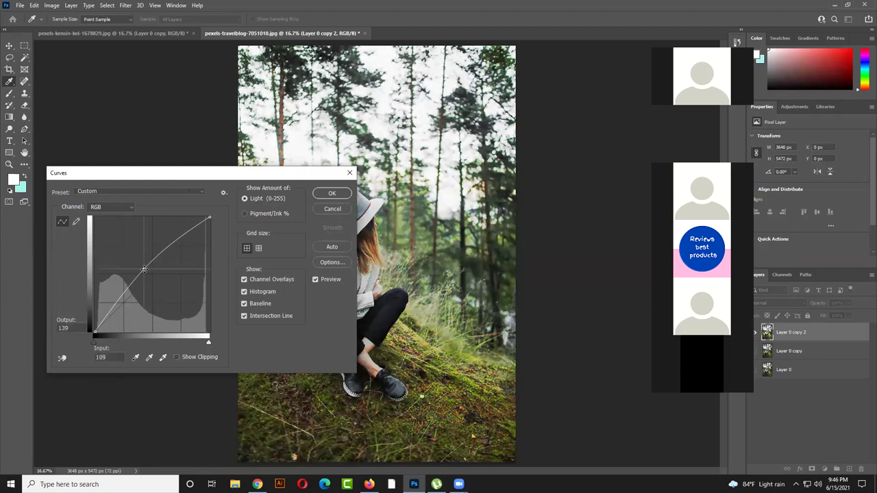
{"action": "key", "text": "Delete"}
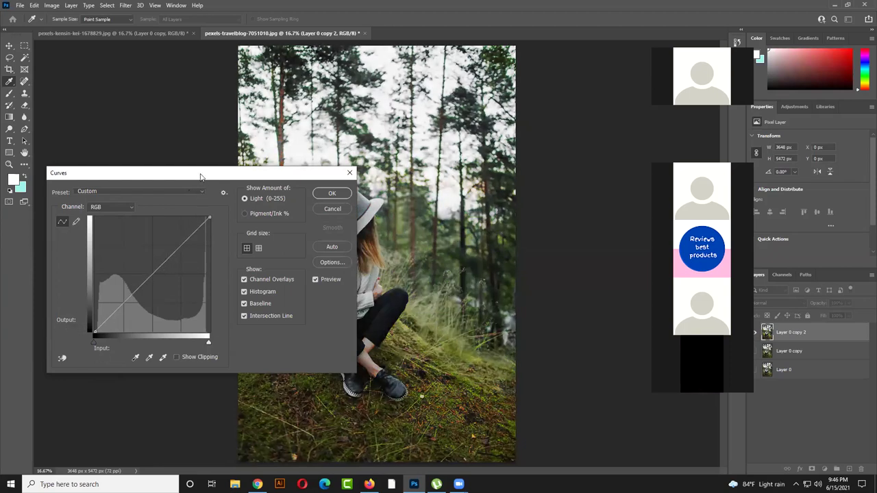
- Try raising the upper part of the RGB curve with three points, the brightest at input 194, output 197
{"action": "left_click_drag", "start_coordinate": [200, 172], "coordinate": [191, 184]}
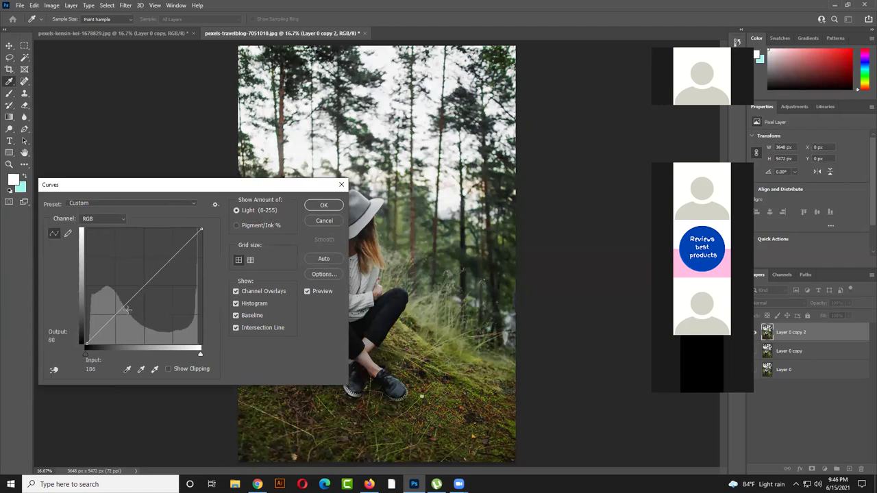
{"action": "left_click_drag", "start_coordinate": [156, 274], "coordinate": [175, 255]}
{"action": "left_click", "coordinate": [161, 254]}
{"action": "left_click", "coordinate": [172, 241]}
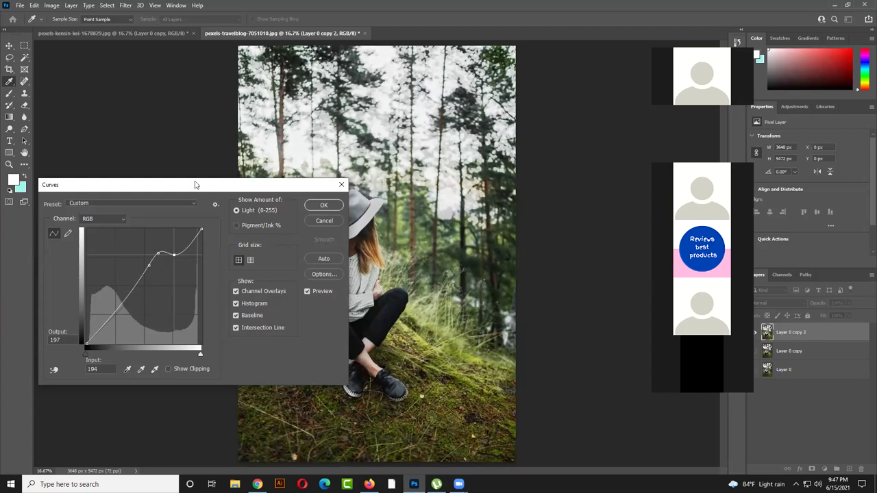
- Try smoothing the brightening curve to two points, one at input 140, output 170, and discard the Curves adjustment
{"action": "left_click_drag", "start_coordinate": [194, 184], "coordinate": [166, 221]}
{"action": "left_click_drag", "start_coordinate": [145, 291], "coordinate": [122, 304]}
{"action": "left_click", "coordinate": [120, 302]}
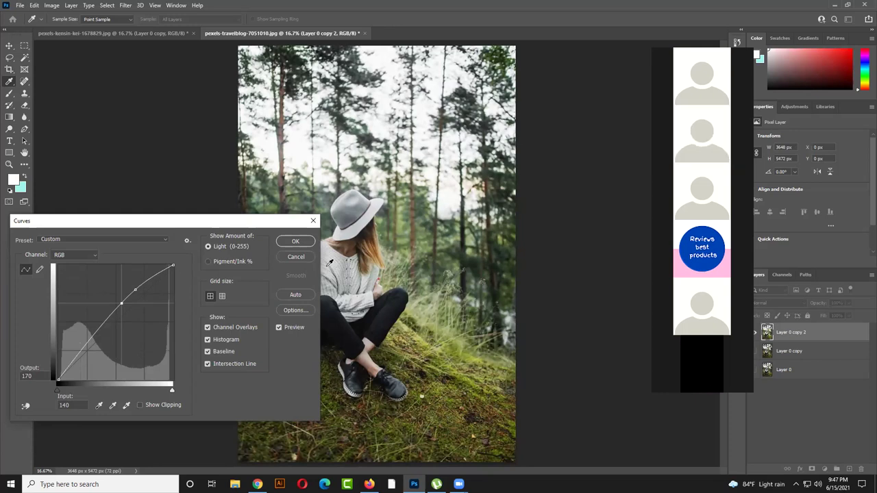
{"action": "left_click", "coordinate": [817, 485]}
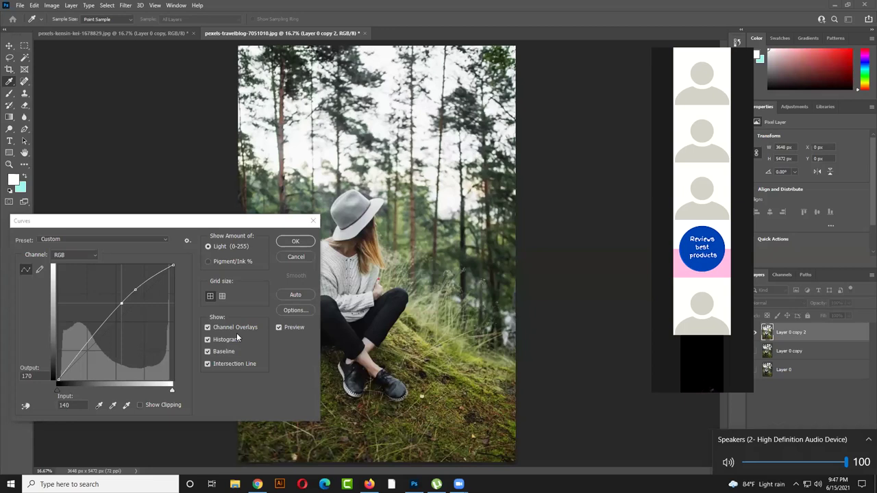
{"action": "left_click", "coordinate": [294, 259]}
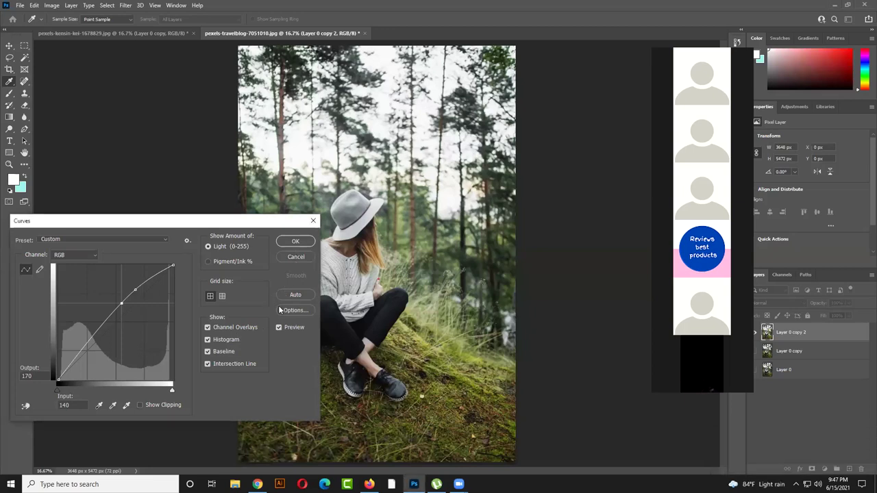
{"action": "left_click", "coordinate": [295, 259]}
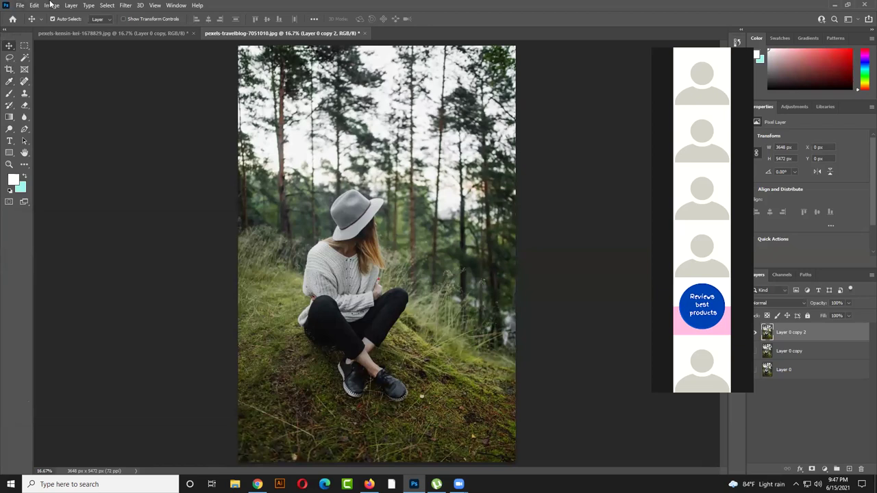
{"action": "left_click", "coordinate": [51, 5]}
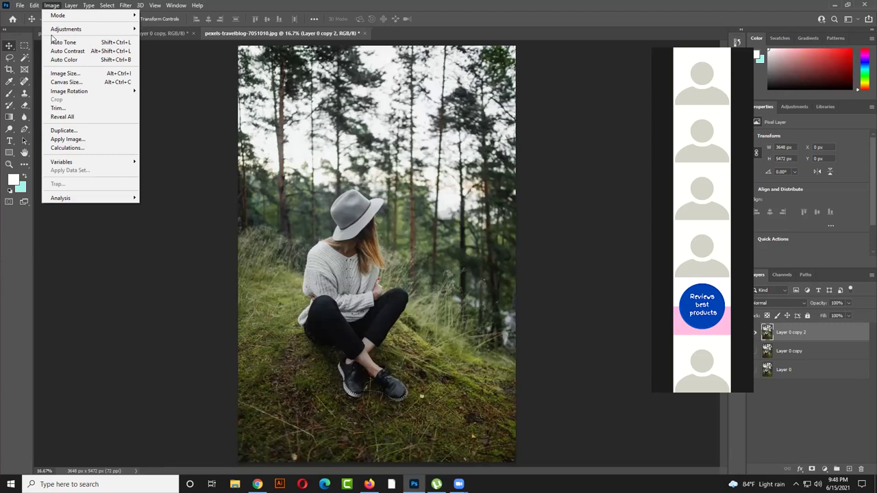
{"action": "left_click", "coordinate": [107, 4]}
{"action": "left_click", "coordinate": [258, 325]}
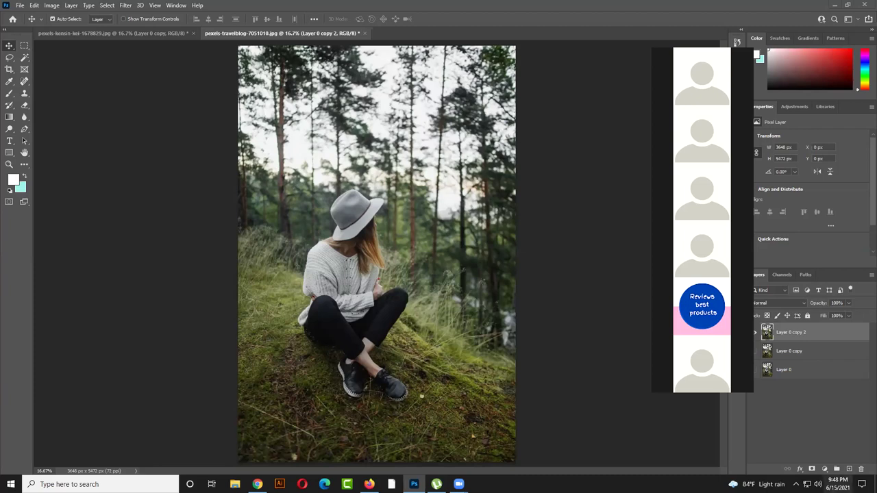
- Set the computer's speaker volume to 55
{"action": "left_click", "coordinate": [818, 484]}
{"action": "left_click", "coordinate": [804, 463]}
{"action": "mouse_move", "coordinate": [804, 467]}
{"action": "left_mouse_down"}
{"action": "mouse_move", "coordinate": [815, 468]}
{"action": "mouse_move", "coordinate": [800, 468]}
{"action": "left_mouse_up"}
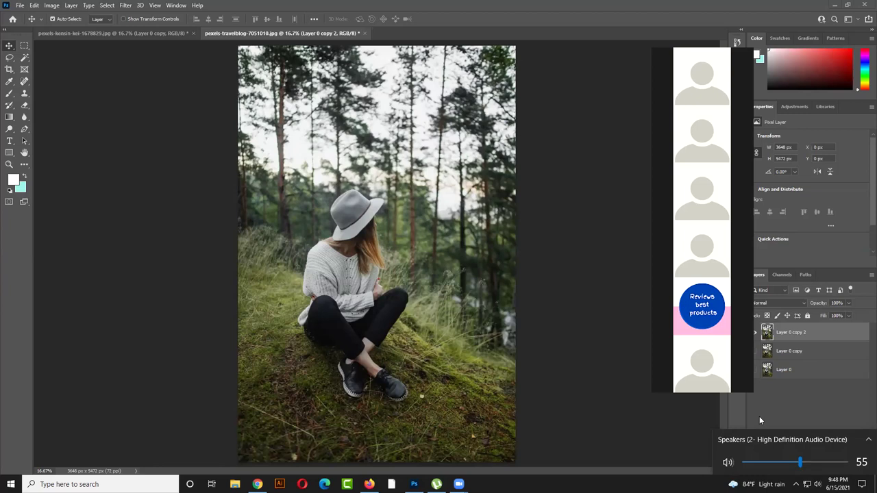
- Start a Color Balance adjustment on the forest photo, clear of the image, and try shifting the midtones toward red
{"action": "left_click", "coordinate": [423, 267]}
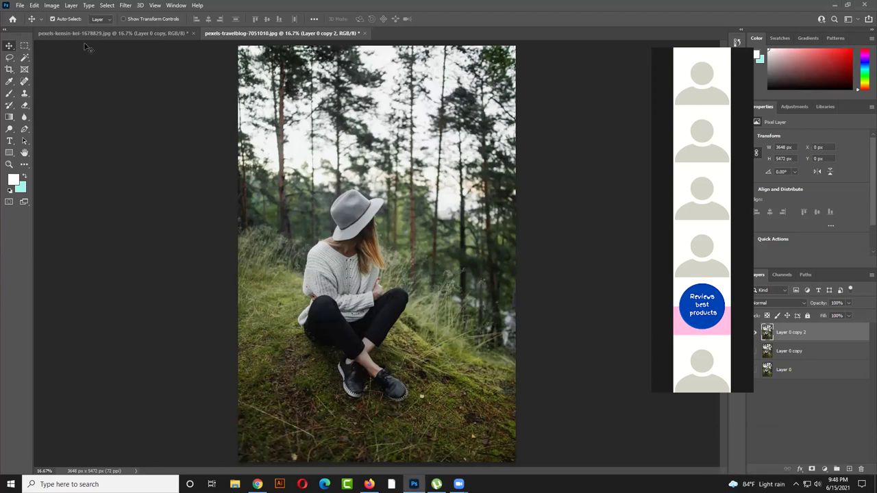
{"action": "left_click", "coordinate": [52, 5]}
{"action": "mouse_move", "coordinate": [103, 29]}
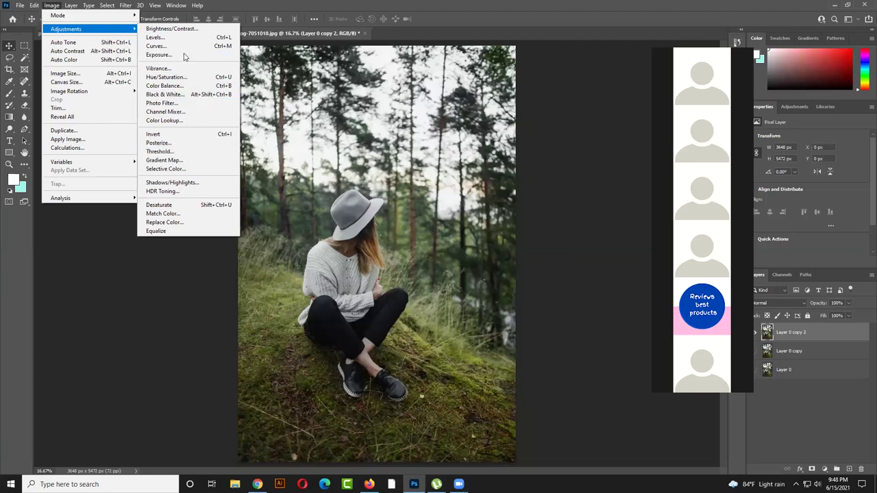
{"action": "left_click", "coordinate": [172, 87]}
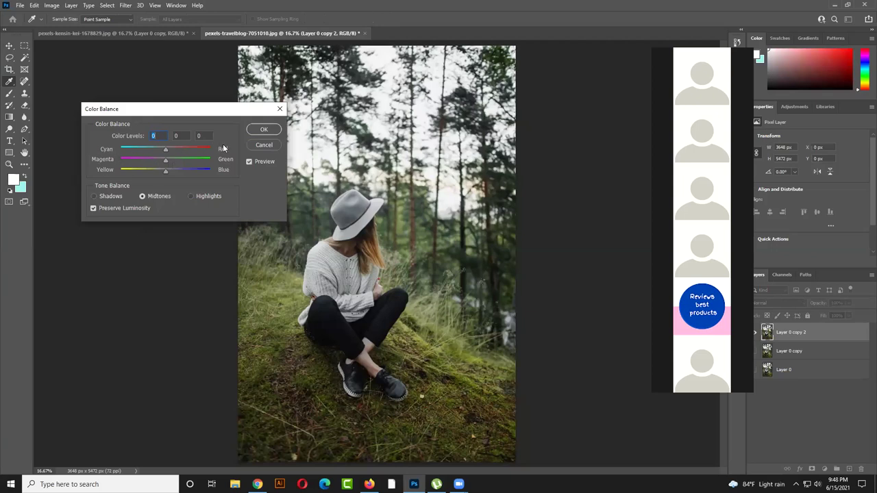
{"action": "left_click_drag", "start_coordinate": [213, 114], "coordinate": [146, 129]}
{"action": "left_click_drag", "start_coordinate": [151, 166], "coordinate": [184, 167]}
{"action": "type", "text": "82"}
{"action": "left_click_drag", "start_coordinate": [181, 171], "coordinate": [174, 170]}
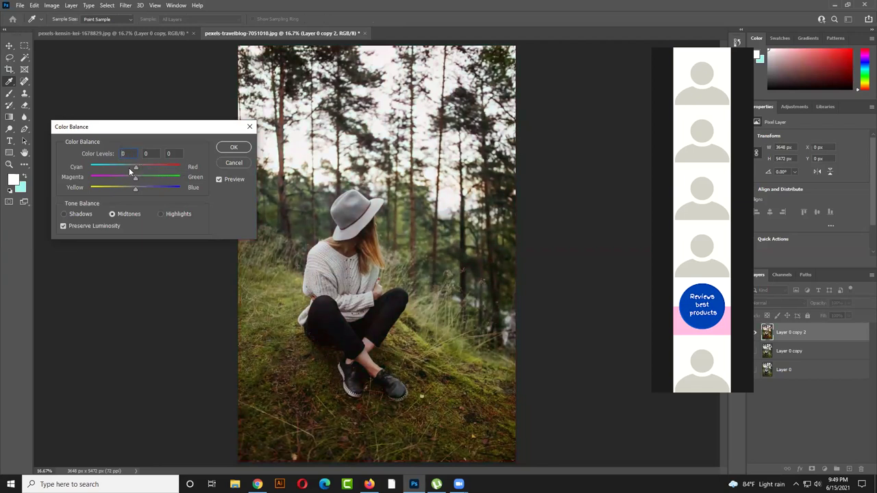
- Try shifting the forest photo's midtones toward magenta at -50, and toward red at +44 with magenta near neutral
{"action": "left_click_drag", "start_coordinate": [115, 170], "coordinate": [141, 170]}
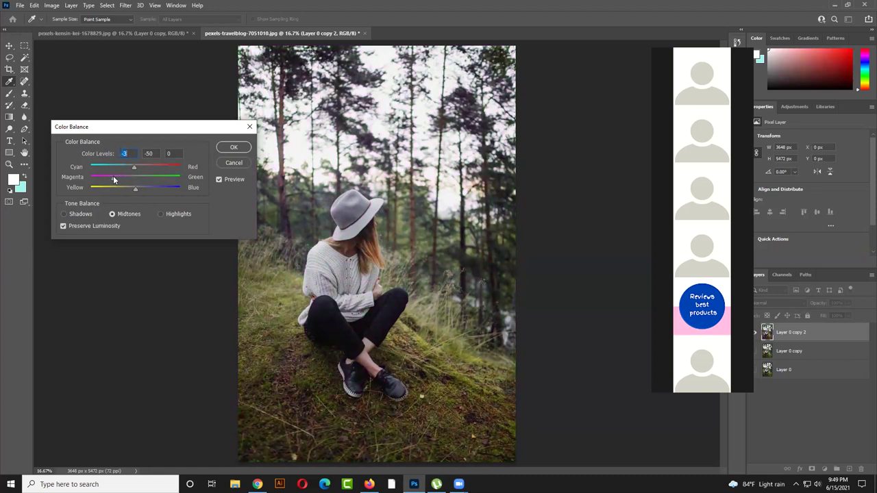
{"action": "left_click_drag", "start_coordinate": [114, 179], "coordinate": [109, 180]}
{"action": "left_click_drag", "start_coordinate": [160, 166], "coordinate": [158, 168]}
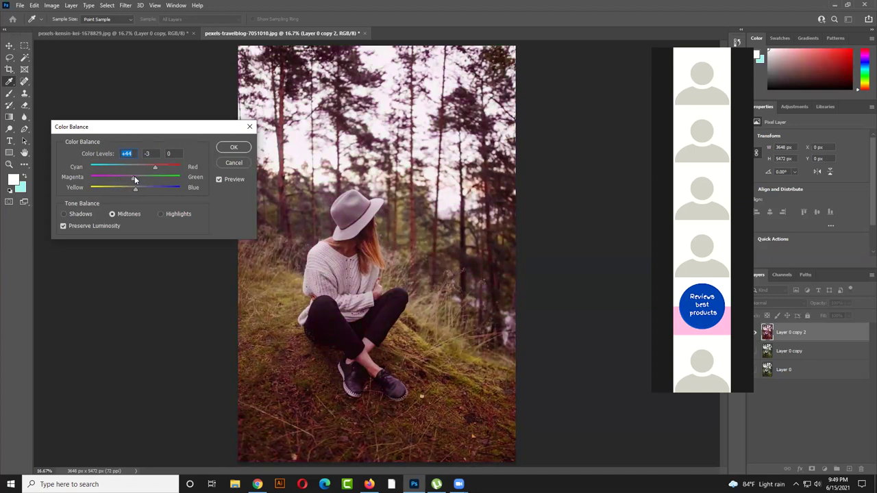
- Try a full cyan shift of -100 with green at +100, and with yellow at -100
{"action": "left_click_drag", "start_coordinate": [165, 168], "coordinate": [91, 169]}
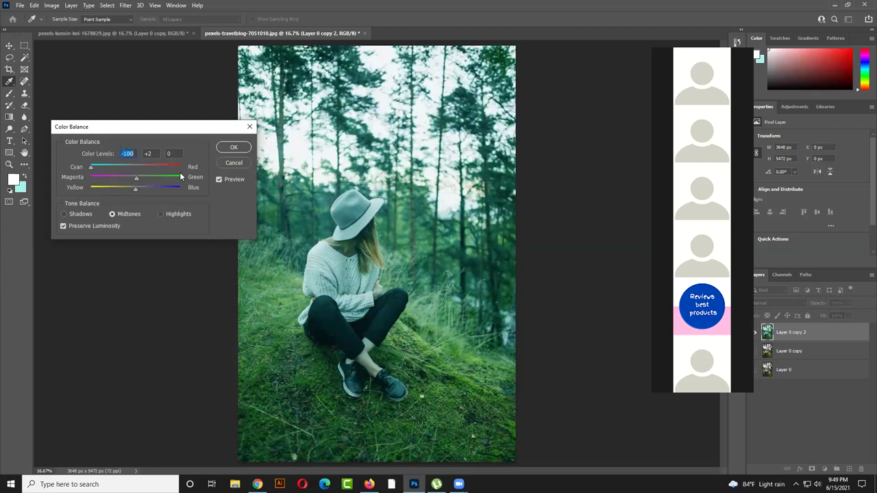
{"action": "left_click_drag", "start_coordinate": [173, 176], "coordinate": [193, 179]}
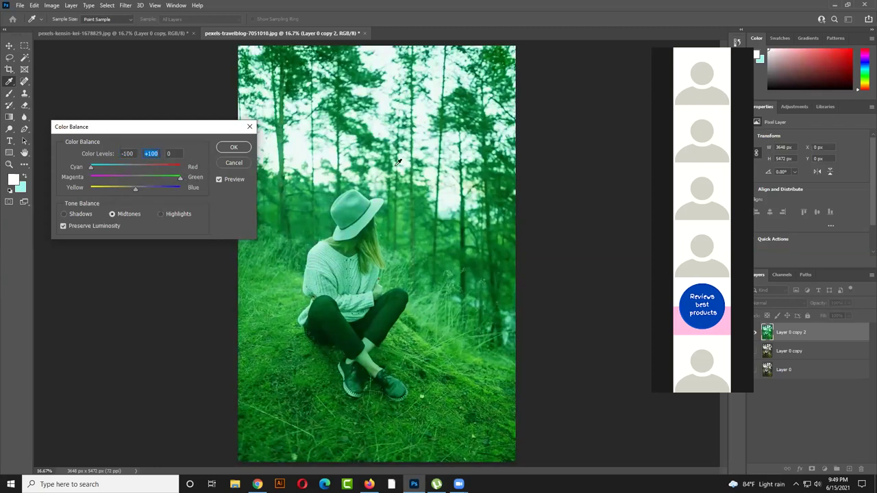
{"action": "left_click_drag", "start_coordinate": [132, 177], "coordinate": [48, 194]}
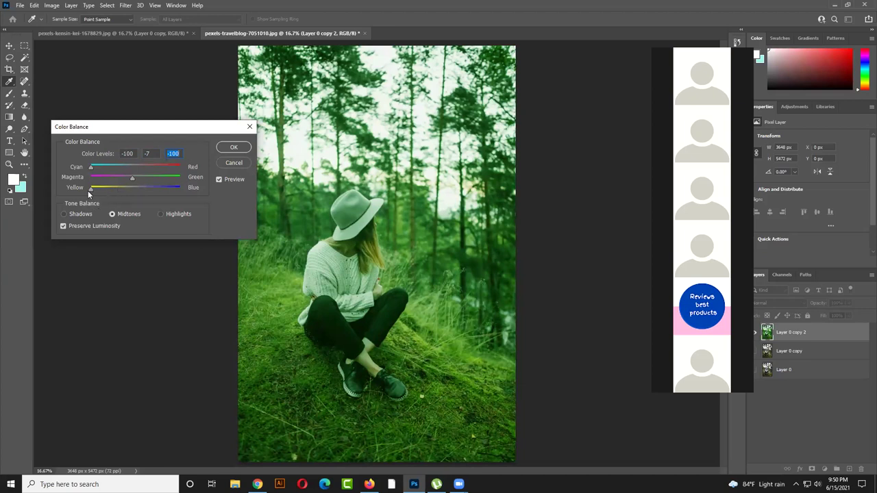
- Try resetting the cyan–red and magenta–green levels to 0 and shifting yellow–blue to +100
{"action": "mouse_move", "coordinate": [133, 177]}
{"action": "left_mouse_down"}
{"action": "mouse_move", "coordinate": [165, 174]}
{"action": "mouse_move", "coordinate": [131, 164]}
{"action": "mouse_move", "coordinate": [138, 165]}
{"action": "left_mouse_up"}
{"action": "left_click", "coordinate": [135, 176]}
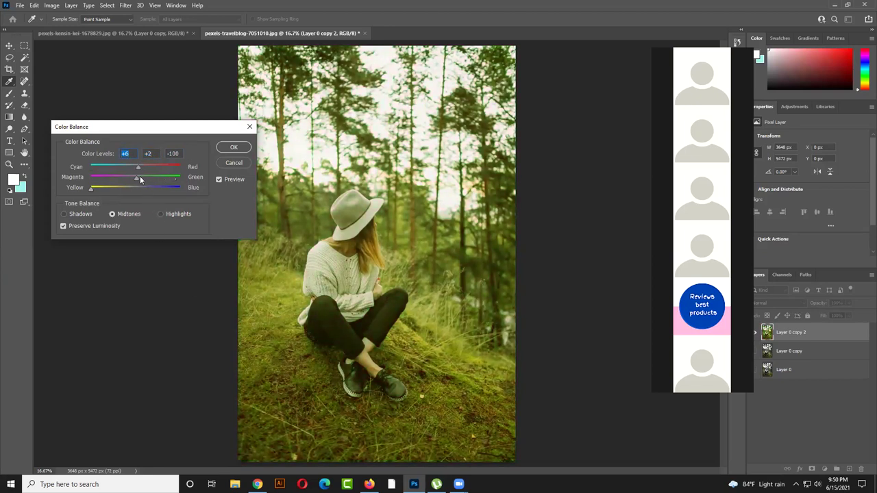
{"action": "left_click_drag", "start_coordinate": [138, 166], "coordinate": [135, 171]}
{"action": "double_click", "coordinate": [133, 154]}
{"action": "key", "text": "Tab"}
{"action": "type", "text": "0"}
{"action": "left_click", "coordinate": [91, 188]}
{"action": "left_click_drag", "start_coordinate": [92, 187], "coordinate": [196, 190]}
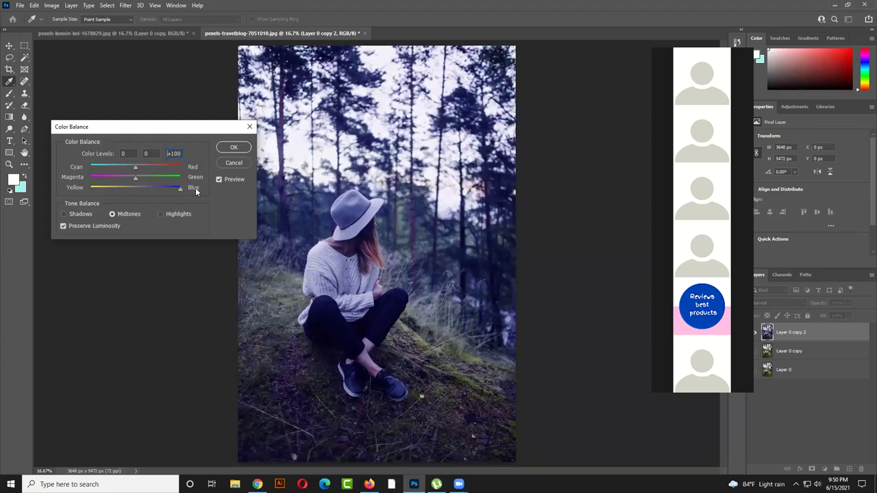
- Try a yellow-green cast with levels +82, +100 and -100, and discard the Color Balance adjustment
{"action": "left_click", "coordinate": [134, 187]}
{"action": "left_click_drag", "start_coordinate": [138, 168], "coordinate": [197, 163]}
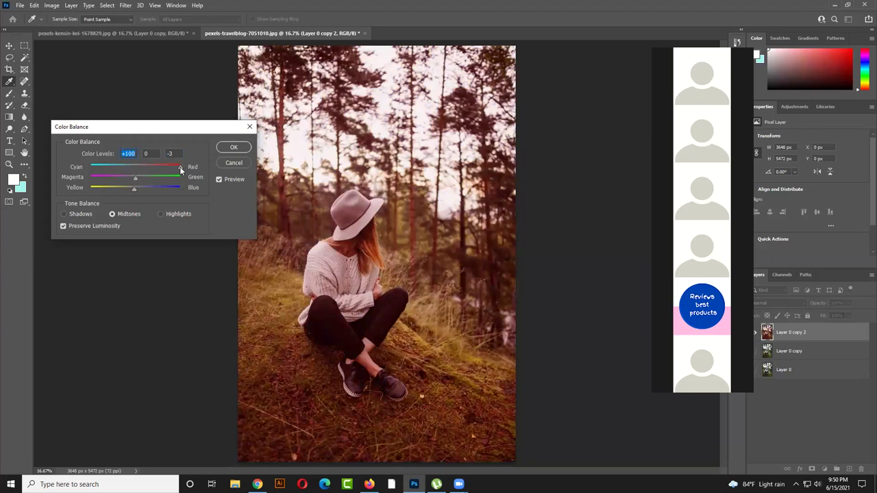
{"action": "left_click_drag", "start_coordinate": [134, 178], "coordinate": [167, 174]}
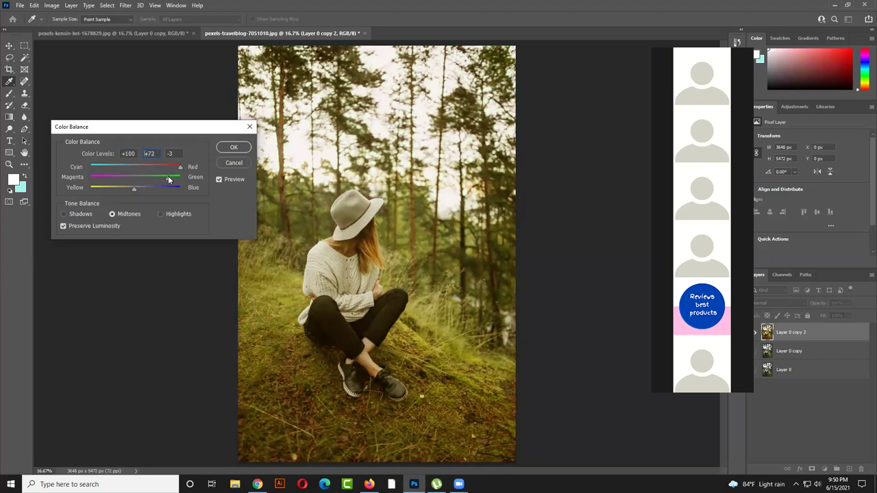
{"action": "left_click_drag", "start_coordinate": [138, 187], "coordinate": [87, 186]}
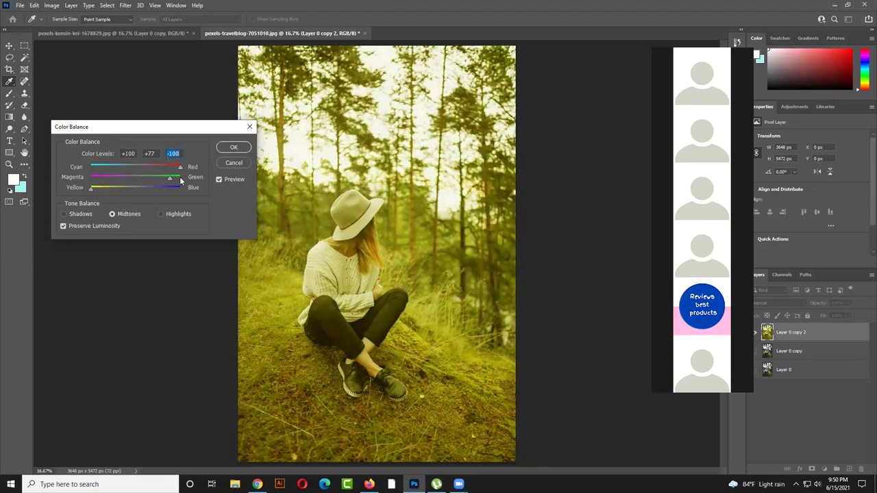
{"action": "mouse_move", "coordinate": [173, 176]}
{"action": "left_mouse_down"}
{"action": "mouse_move", "coordinate": [181, 177]}
{"action": "mouse_move", "coordinate": [169, 173]}
{"action": "left_mouse_up"}
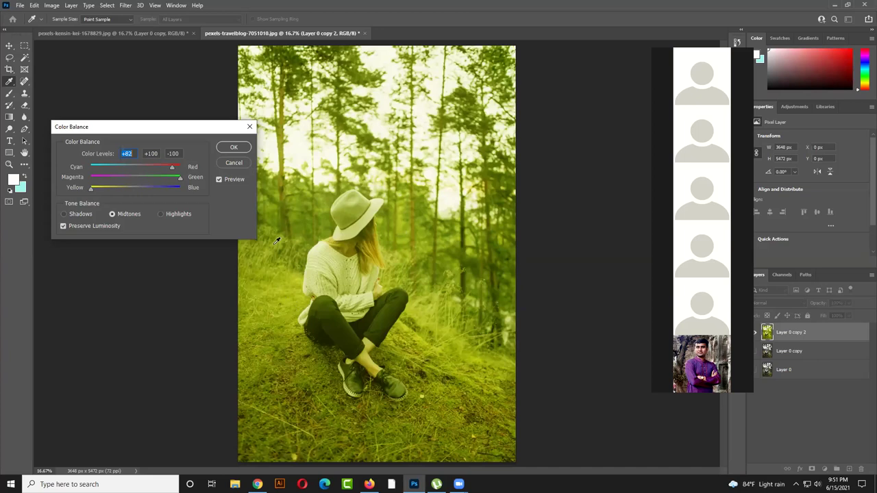
{"action": "left_click", "coordinate": [234, 162]}
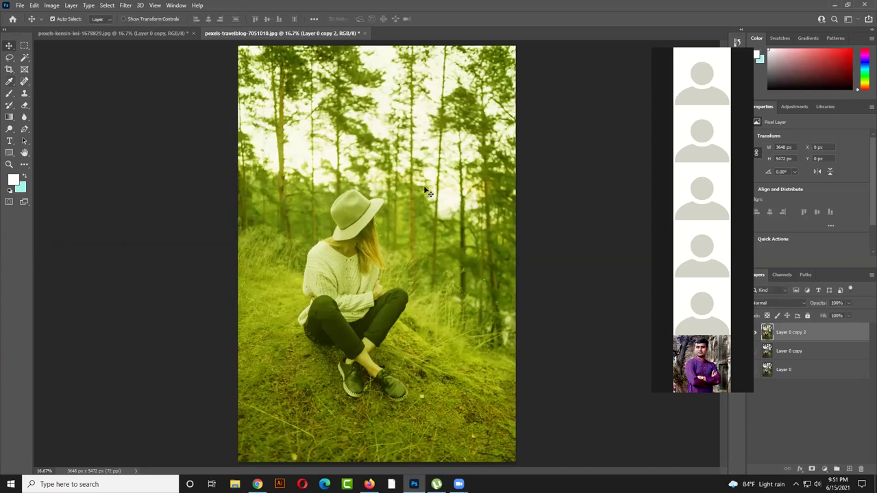
- Trace a rough closed Pen tool path around the seated woman and convert it to a selection
{"action": "scroll", "coordinate": [466, 226], "scroll_direction": "up", "scroll_amount": 1}
{"action": "scroll", "coordinate": [383, 225], "scroll_direction": "down", "scroll_amount": 2}
{"action": "scroll", "coordinate": [377, 261], "scroll_direction": "down", "scroll_amount": 1}
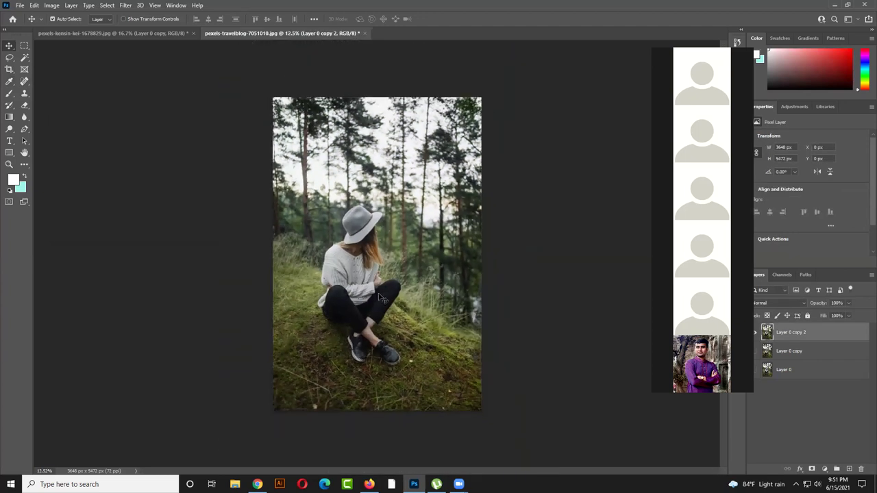
{"action": "scroll", "coordinate": [384, 291], "scroll_direction": "down", "scroll_amount": 1}
{"action": "scroll", "coordinate": [372, 285], "scroll_direction": "down", "scroll_amount": 1}
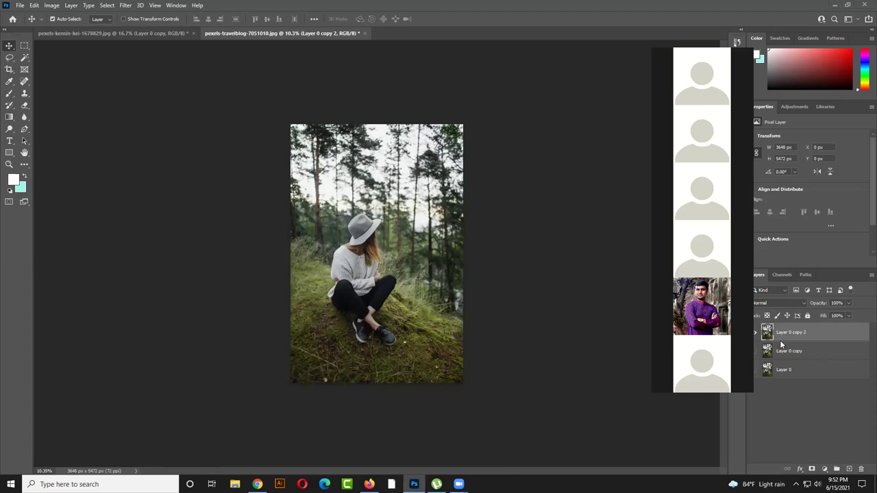
{"action": "left_click", "coordinate": [24, 129]}
{"action": "left_click", "coordinate": [329, 303]}
{"action": "left_click", "coordinate": [332, 287]}
{"action": "left_click", "coordinate": [343, 245]}
{"action": "left_click", "coordinate": [353, 230]}
{"action": "left_click", "coordinate": [355, 223]}
{"action": "left_click", "coordinate": [380, 229]}
{"action": "left_click", "coordinate": [383, 247]}
{"action": "left_click", "coordinate": [392, 274]}
{"action": "left_click", "coordinate": [398, 301]}
{"action": "left_click", "coordinate": [387, 317]}
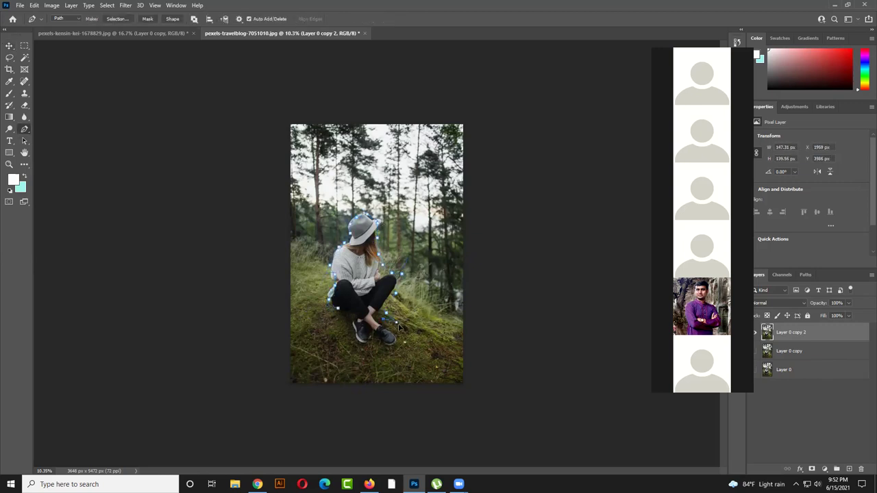
{"action": "left_click", "coordinate": [399, 327]}
{"action": "left_click", "coordinate": [382, 359]}
{"action": "left_click", "coordinate": [343, 337]}
{"action": "left_click", "coordinate": [337, 312]}
{"action": "key", "text": "ctrl+Return"}
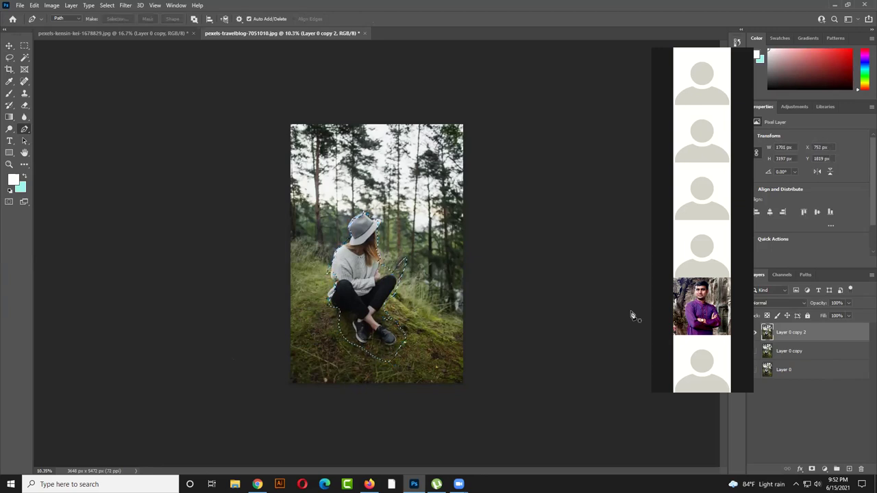
- Copy the selected woman to a new layer and try a Hue/Saturation lightness of -100 on Layer 0 copy 2
{"action": "key", "text": "ctrl+j"}
{"action": "left_click", "coordinate": [786, 352]}
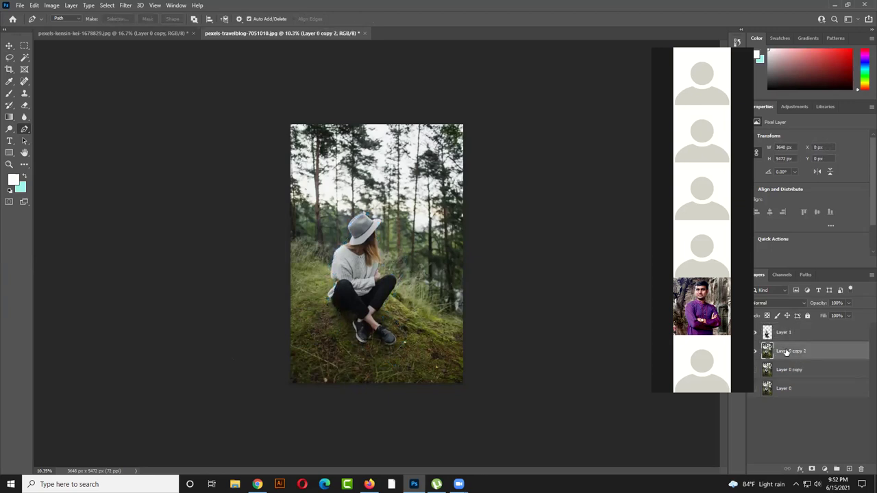
{"action": "key", "text": "ctrl+u"}
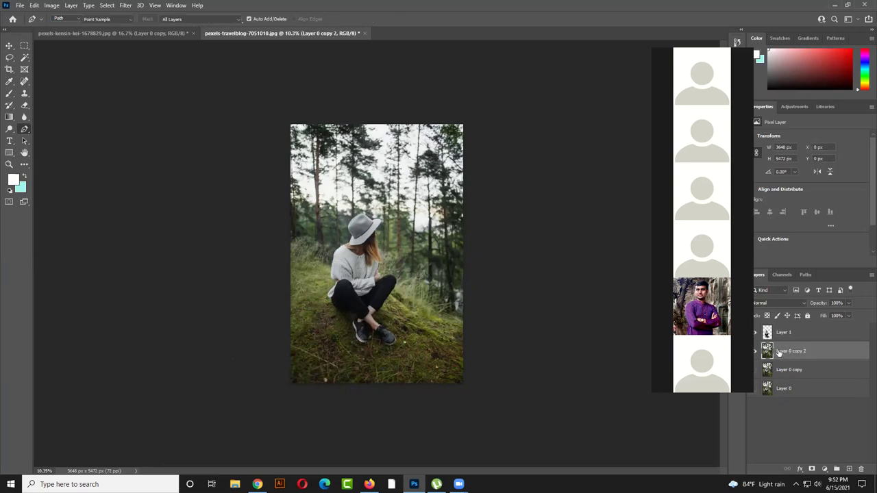
{"action": "left_click_drag", "start_coordinate": [414, 205], "coordinate": [368, 205]}
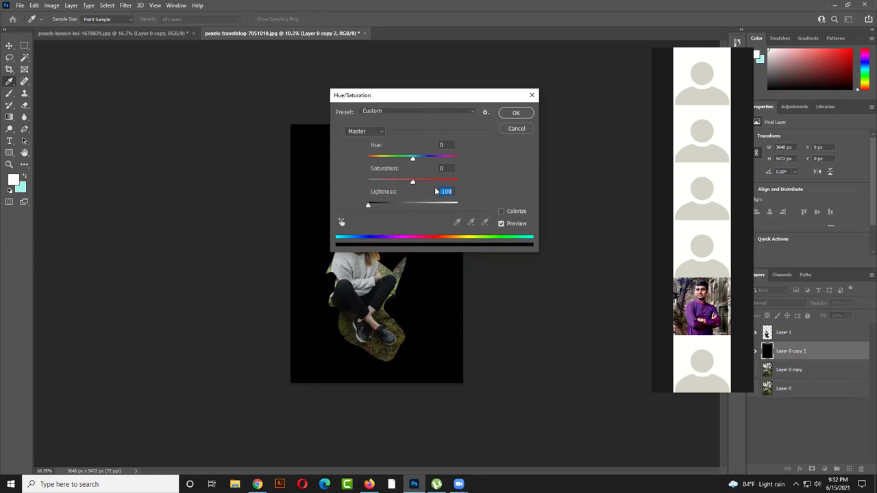
{"action": "type", "text": "0"}
- Turn Layer 0 copy 2 black and white by applying a Hue/Saturation saturation of -100
{"action": "left_click_drag", "start_coordinate": [412, 182], "coordinate": [368, 181]}
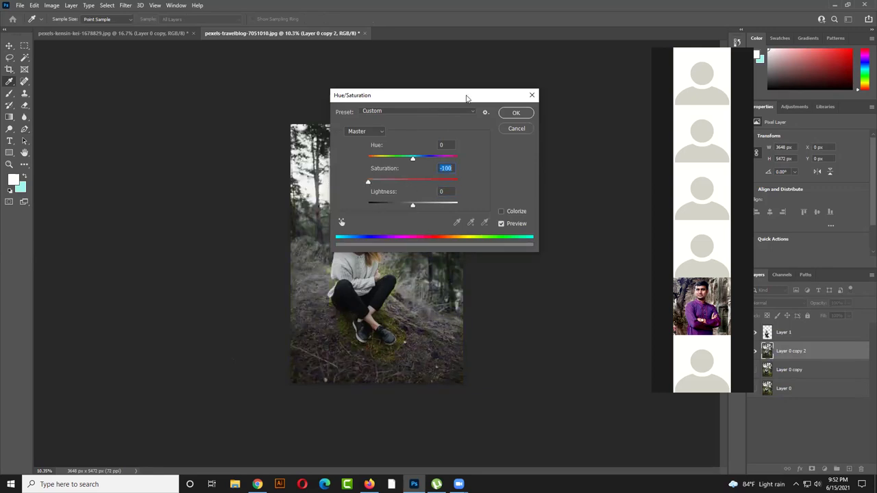
{"action": "left_click_drag", "start_coordinate": [467, 98], "coordinate": [165, 272]}
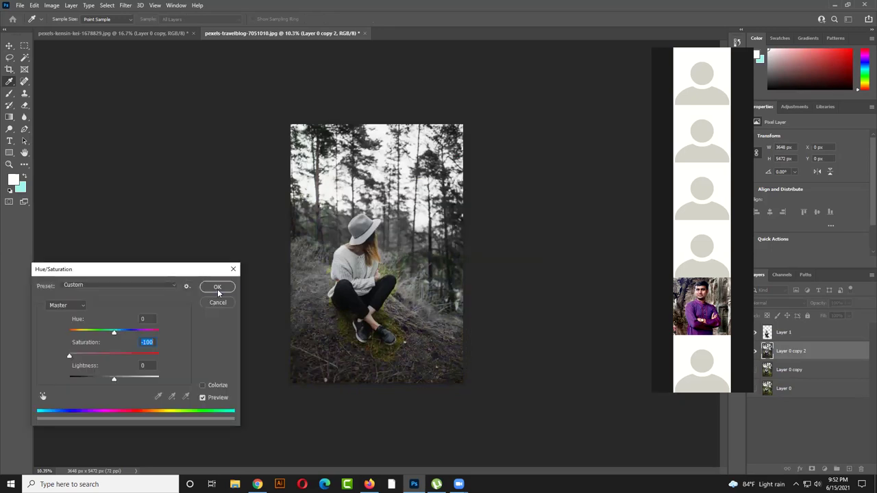
{"action": "left_click", "coordinate": [217, 287]}
- Move the colour cutout of the woman aside with the Move tool and delete its layer
{"action": "left_click", "coordinate": [9, 45]}
{"action": "left_click_drag", "start_coordinate": [322, 240], "coordinate": [379, 254]}
{"action": "key", "text": "Delete"}
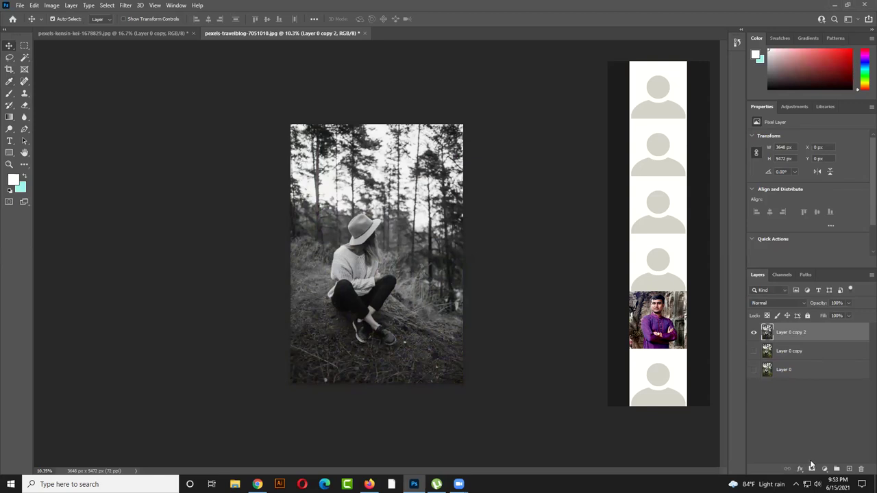
- Mask the woman out of the black-and-white Layer 0 copy 2 with a black 250 px brush, with Layer 0 copy shown beneath
{"action": "left_click", "coordinate": [812, 469]}
{"action": "left_click", "coordinate": [754, 351]}
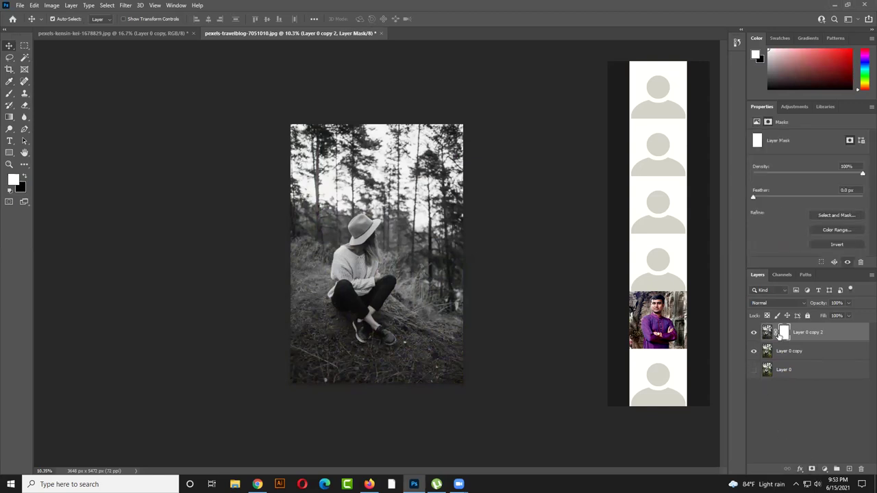
{"action": "key", "text": "x"}
{"action": "left_click", "coordinate": [9, 93]}
{"action": "key", "text": "bracketleft"}
{"action": "key", "text": "bracketleft"}
{"action": "key", "text": "bracketleft"}
{"action": "key", "text": "bracketleft"}
{"action": "key", "text": "bracketleft"}
{"action": "key", "text": "bracketleft"}
{"action": "key", "text": "bracketleft"}
{"action": "key", "text": "bracketleft"}
{"action": "key", "text": "bracketleft"}
{"action": "key", "text": "bracketleft"}
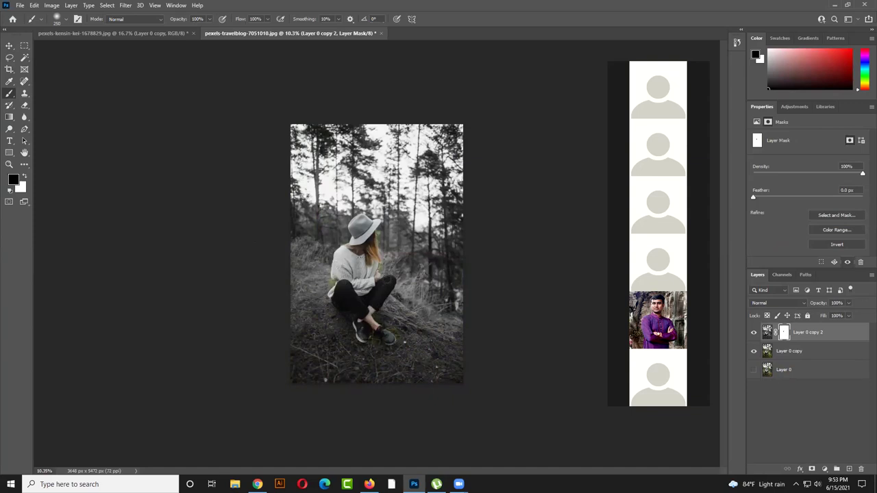
- Move the masked black-and-white layer around to show the hole cut by its mask
{"action": "left_click", "coordinate": [9, 46]}
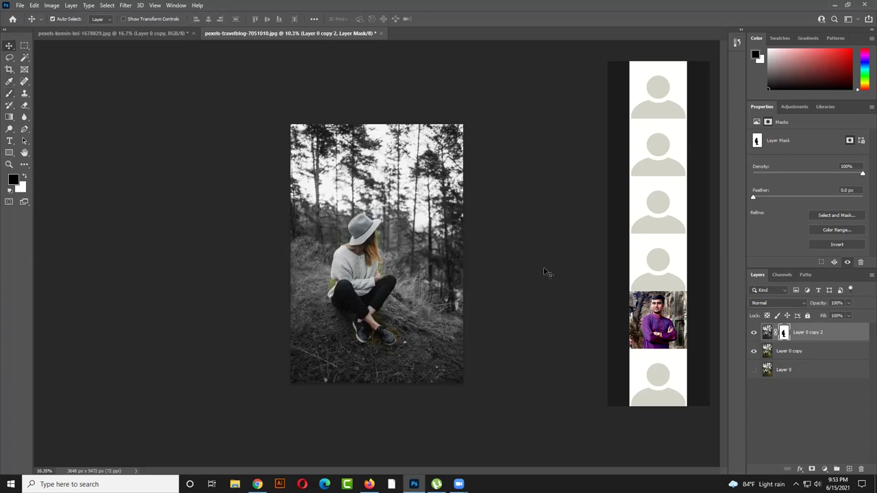
{"action": "mouse_move", "coordinate": [423, 248]}
{"action": "left_mouse_down"}
{"action": "mouse_move", "coordinate": [411, 240]}
{"action": "mouse_move", "coordinate": [400, 186]}
{"action": "mouse_move", "coordinate": [365, 405]}
{"action": "mouse_move", "coordinate": [396, 233]}
{"action": "mouse_move", "coordinate": [377, 261]}
{"action": "mouse_move", "coordinate": [413, 247]}
{"action": "left_mouse_up"}
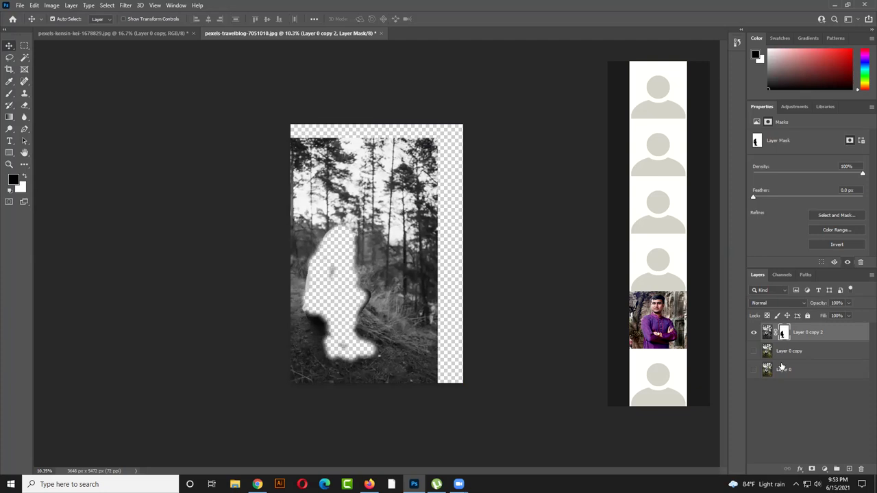
{"action": "left_click_drag", "start_coordinate": [492, 288], "coordinate": [447, 259]}
{"action": "left_click_drag", "start_coordinate": [461, 329], "coordinate": [419, 214]}
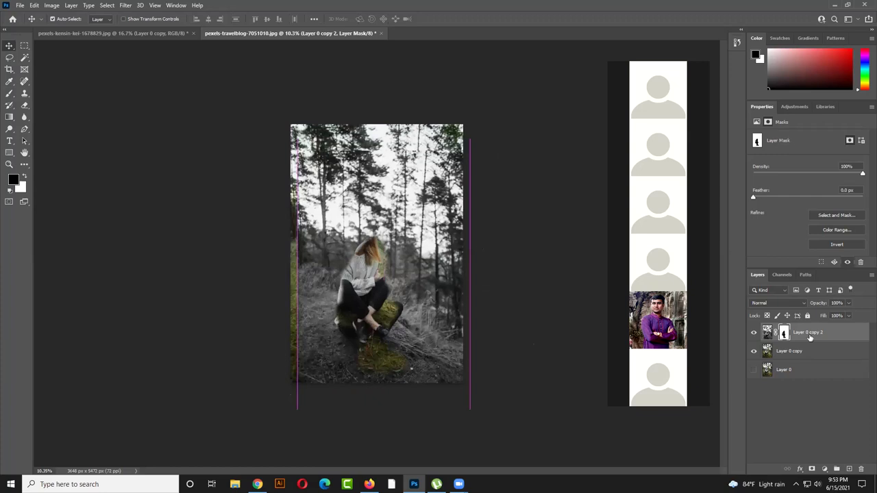
- Delete the masked Layer 0 copy 2 and make Layer 0 visible
{"action": "key", "text": "Delete"}
{"action": "left_click", "coordinate": [754, 351]}
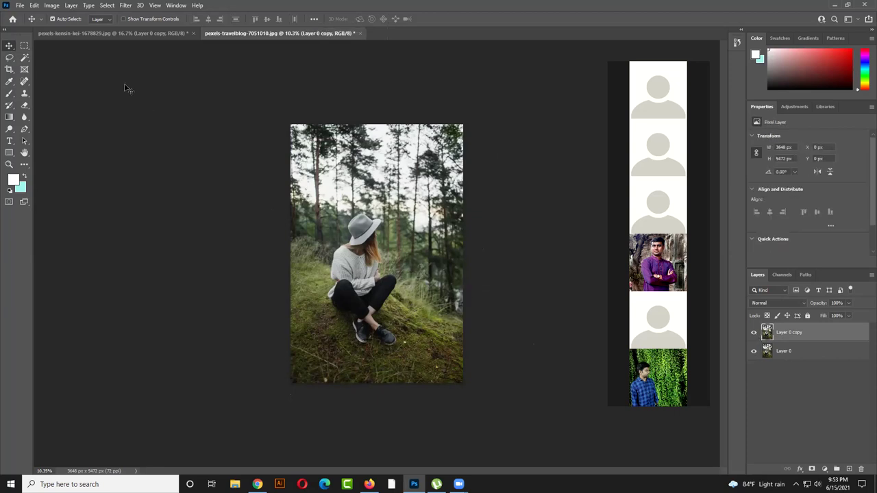
- Apply Color Balance to Layer 0 copy with midtones at red +100 and green +100, shifted strongly toward yellow
{"action": "left_click", "coordinate": [55, 6]}
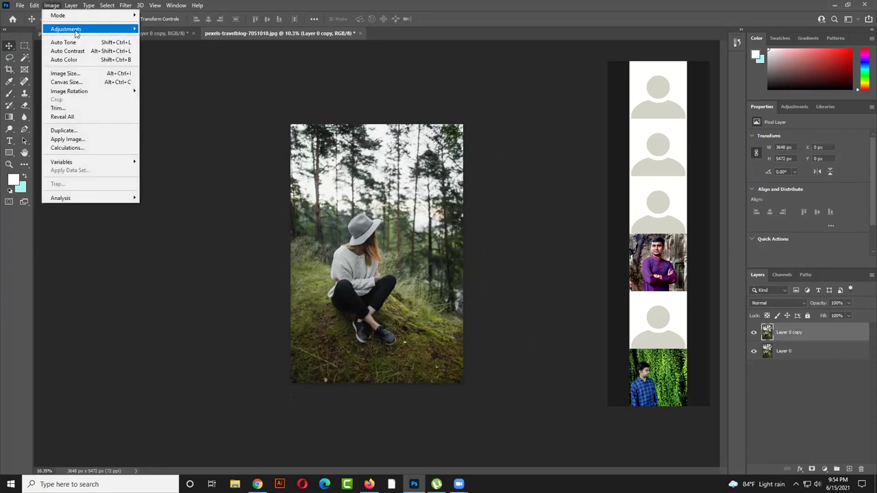
{"action": "mouse_move", "coordinate": [77, 30]}
{"action": "left_click", "coordinate": [200, 85]}
{"action": "left_click_drag", "start_coordinate": [135, 168], "coordinate": [192, 189]}
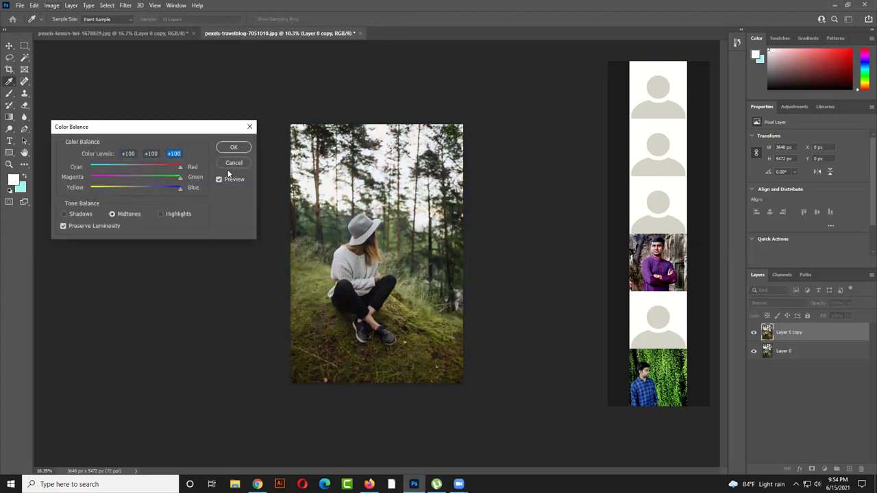
{"action": "left_click", "coordinate": [234, 146]}
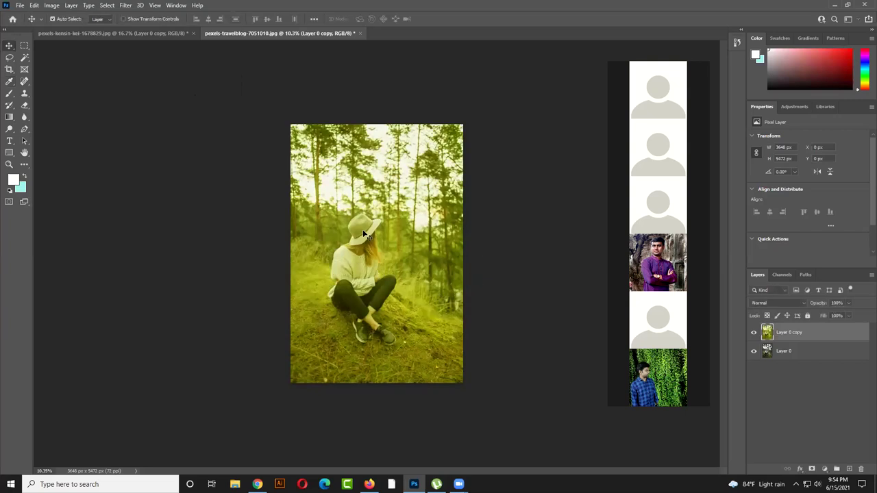
- Add a layer mask to the yellow-tinted Layer 0 copy and paint black over the woman's hat and body with a 500 px brush
{"action": "left_click_drag", "start_coordinate": [398, 243], "coordinate": [354, 205]}
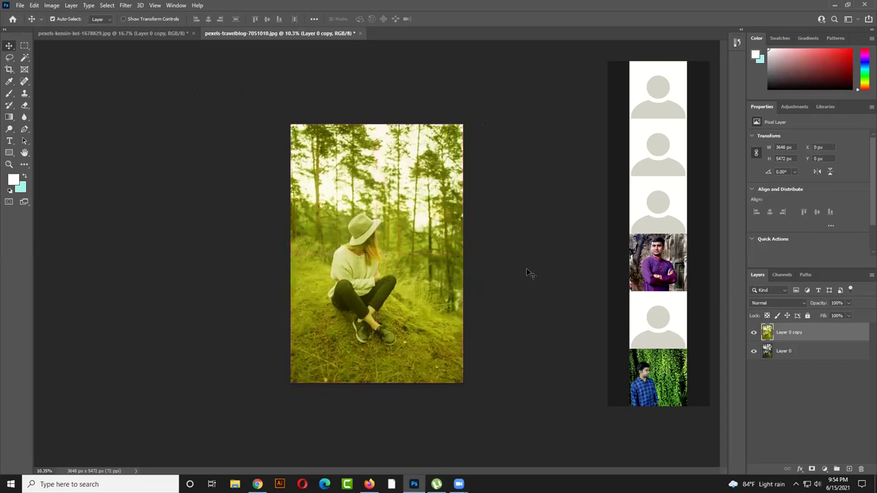
{"action": "left_click", "coordinate": [807, 468]}
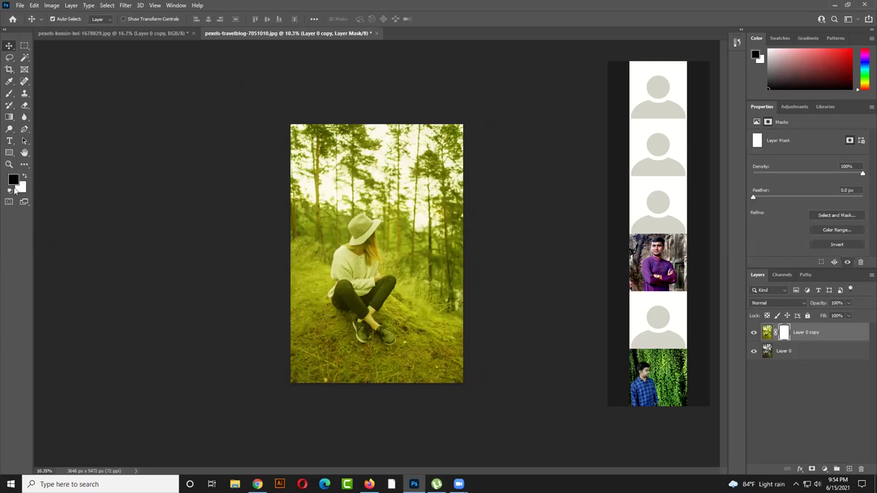
{"action": "left_click", "coordinate": [11, 94]}
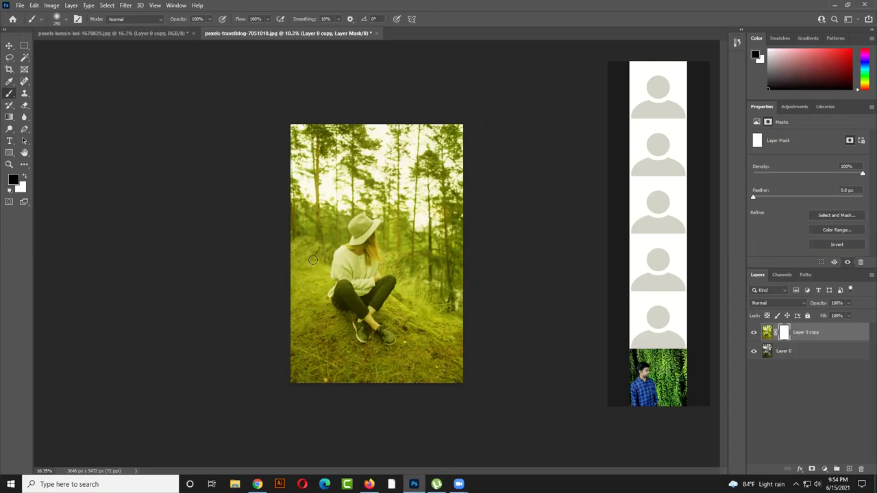
{"action": "scroll", "coordinate": [347, 256], "scroll_direction": "up", "scroll_amount": 2}
{"action": "scroll", "coordinate": [352, 239], "scroll_direction": "up", "scroll_amount": 1}
{"action": "left_click_drag", "start_coordinate": [349, 202], "coordinate": [353, 192]}
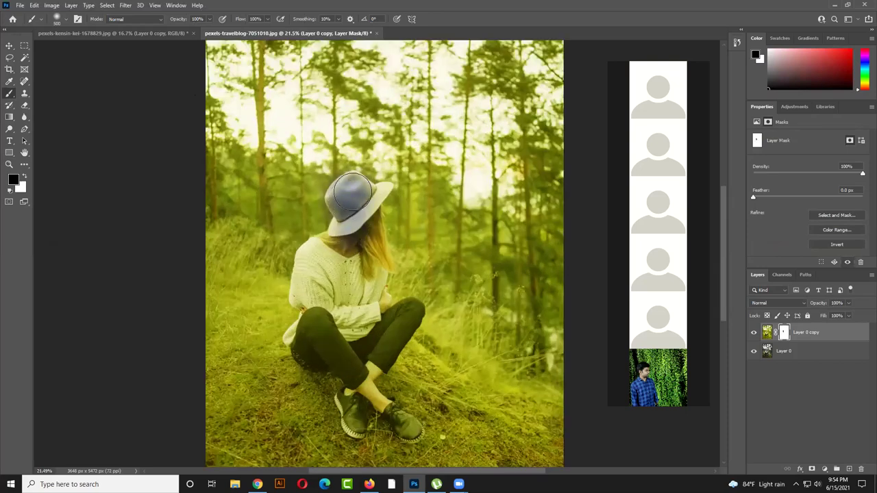
{"action": "mouse_move", "coordinate": [366, 245]}
{"action": "left_mouse_down"}
{"action": "mouse_move", "coordinate": [374, 266]}
{"action": "mouse_move", "coordinate": [358, 316]}
{"action": "mouse_move", "coordinate": [386, 318]}
{"action": "mouse_move", "coordinate": [370, 310]}
{"action": "mouse_move", "coordinate": [372, 301]}
{"action": "mouse_move", "coordinate": [390, 320]}
{"action": "mouse_move", "coordinate": [365, 371]}
{"action": "left_mouse_up"}
- Reduce the brush to 250 px and finish masking the woman's hair, arms, legs and shoes out of Layer 0 copy
{"action": "key", "text": "bracketleft"}
{"action": "key", "text": "bracketleft"}
{"action": "key", "text": "bracketleft"}
{"action": "key", "text": "bracketleft"}
{"action": "key", "text": "bracketleft"}
{"action": "key", "text": "bracketleft"}
{"action": "mouse_move", "coordinate": [353, 390]}
{"action": "left_mouse_down"}
{"action": "mouse_move", "coordinate": [371, 403]}
{"action": "mouse_move", "coordinate": [413, 433]}
{"action": "mouse_move", "coordinate": [402, 421]}
{"action": "mouse_move", "coordinate": [373, 416]}
{"action": "mouse_move", "coordinate": [359, 428]}
{"action": "mouse_move", "coordinate": [347, 417]}
{"action": "mouse_move", "coordinate": [345, 398]}
{"action": "mouse_move", "coordinate": [354, 399]}
{"action": "mouse_move", "coordinate": [325, 321]}
{"action": "mouse_move", "coordinate": [351, 354]}
{"action": "mouse_move", "coordinate": [321, 315]}
{"action": "mouse_move", "coordinate": [334, 363]}
{"action": "mouse_move", "coordinate": [312, 330]}
{"action": "mouse_move", "coordinate": [316, 365]}
{"action": "mouse_move", "coordinate": [297, 345]}
{"action": "mouse_move", "coordinate": [308, 254]}
{"action": "mouse_move", "coordinate": [308, 330]}
{"action": "mouse_move", "coordinate": [331, 327]}
{"action": "mouse_move", "coordinate": [339, 292]}
{"action": "mouse_move", "coordinate": [345, 331]}
{"action": "mouse_move", "coordinate": [355, 308]}
{"action": "mouse_move", "coordinate": [351, 318]}
{"action": "mouse_move", "coordinate": [349, 286]}
{"action": "mouse_move", "coordinate": [327, 244]}
{"action": "mouse_move", "coordinate": [318, 243]}
{"action": "mouse_move", "coordinate": [362, 254]}
{"action": "mouse_move", "coordinate": [361, 307]}
{"action": "mouse_move", "coordinate": [383, 295]}
{"action": "mouse_move", "coordinate": [382, 304]}
{"action": "mouse_move", "coordinate": [366, 244]}
{"action": "mouse_move", "coordinate": [378, 248]}
{"action": "mouse_move", "coordinate": [380, 272]}
{"action": "mouse_move", "coordinate": [381, 252]}
{"action": "mouse_move", "coordinate": [361, 250]}
{"action": "mouse_move", "coordinate": [336, 201]}
{"action": "mouse_move", "coordinate": [350, 184]}
{"action": "mouse_move", "coordinate": [377, 192]}
{"action": "mouse_move", "coordinate": [390, 185]}
{"action": "mouse_move", "coordinate": [362, 202]}
{"action": "left_mouse_up"}
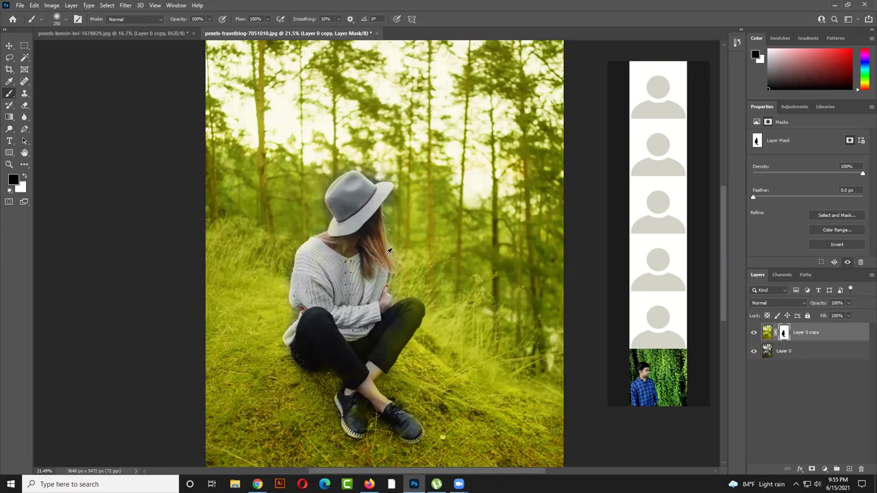
{"action": "scroll", "coordinate": [388, 252], "scroll_direction": "down", "scroll_amount": 3}
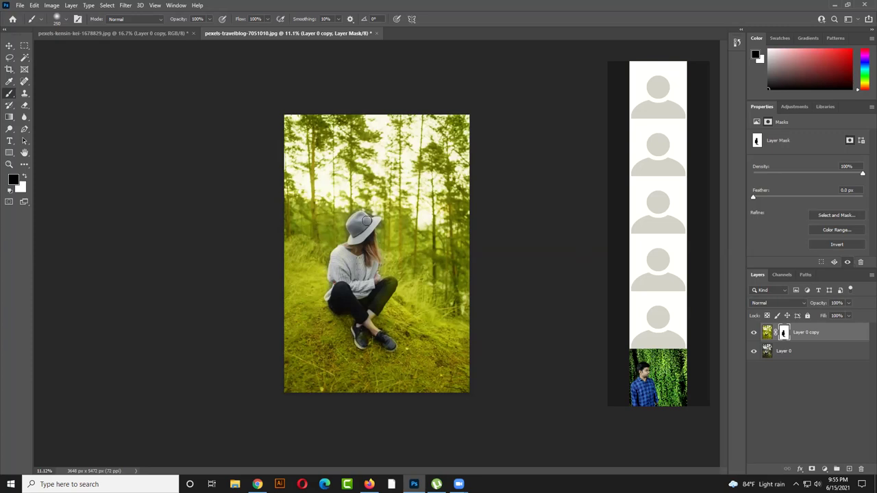
- Try adding a vector mask to Layer 0 copy and deleting its layer mask, and undo both changes
{"action": "left_click", "coordinate": [811, 470]}
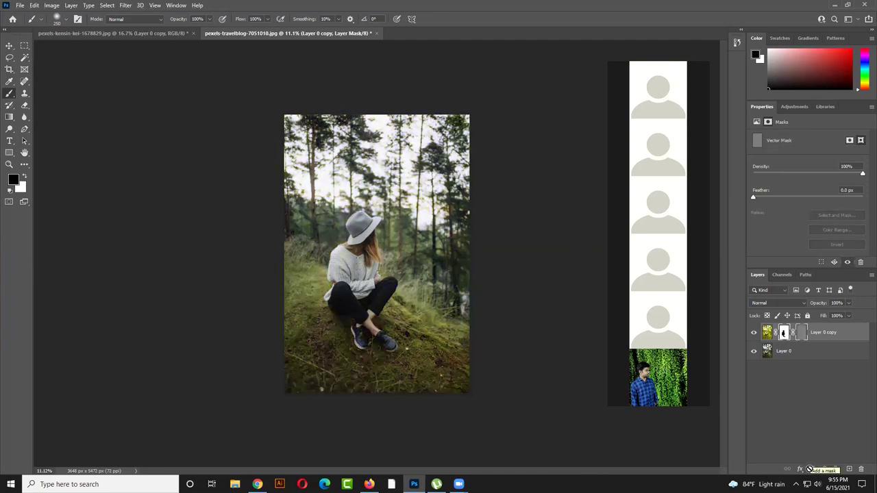
{"action": "left_click", "coordinate": [801, 338]}
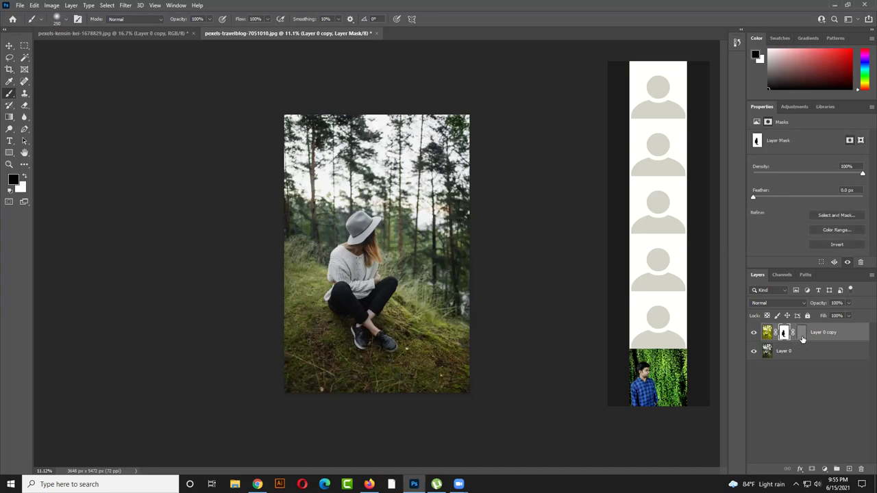
{"action": "key", "text": "Delete"}
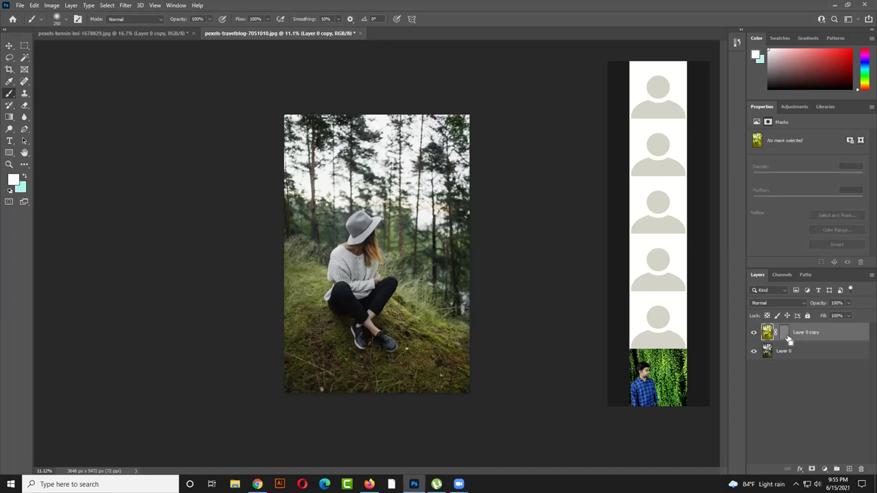
{"action": "key", "text": "ctrl+z"}
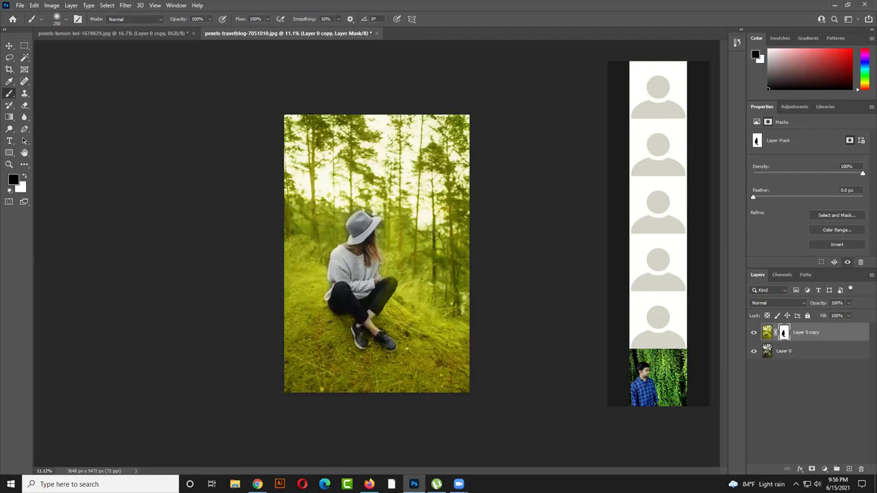
- Move the masked yellow layer around to show the hole cut by its mask, and return it to its original position
{"action": "left_click", "coordinate": [9, 46]}
{"action": "mouse_move", "coordinate": [349, 199]}
{"action": "left_mouse_down"}
{"action": "mouse_move", "coordinate": [384, 180]}
{"action": "mouse_move", "coordinate": [388, 216]}
{"action": "mouse_move", "coordinate": [351, 194]}
{"action": "mouse_move", "coordinate": [380, 192]}
{"action": "mouse_move", "coordinate": [366, 216]}
{"action": "mouse_move", "coordinate": [402, 195]}
{"action": "left_mouse_up"}
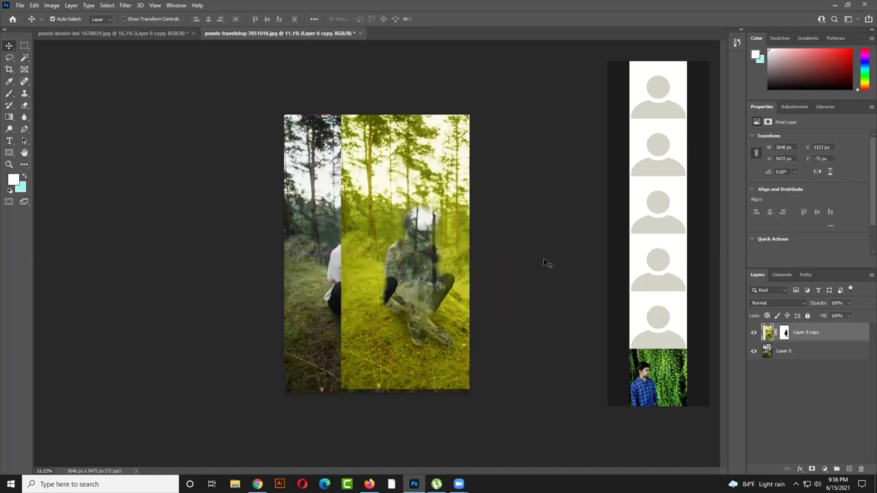
{"action": "left_click_drag", "start_coordinate": [453, 266], "coordinate": [423, 251]}
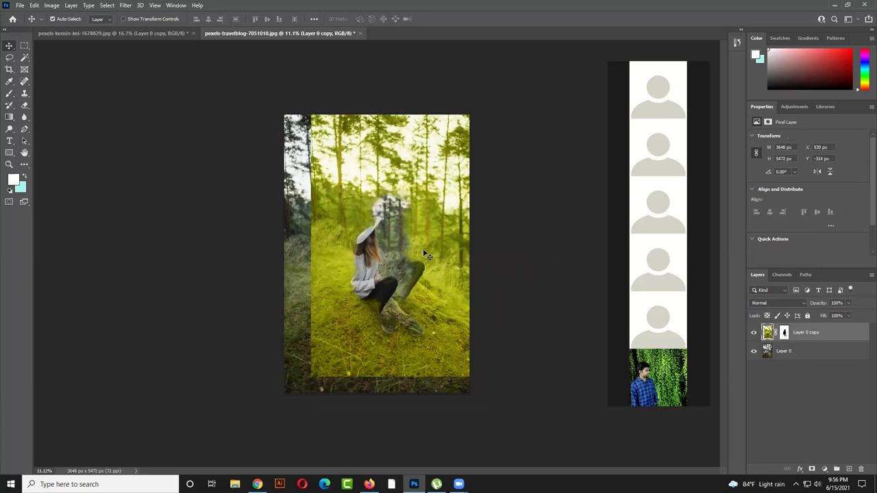
{"action": "left_click_drag", "start_coordinate": [432, 240], "coordinate": [407, 240]}
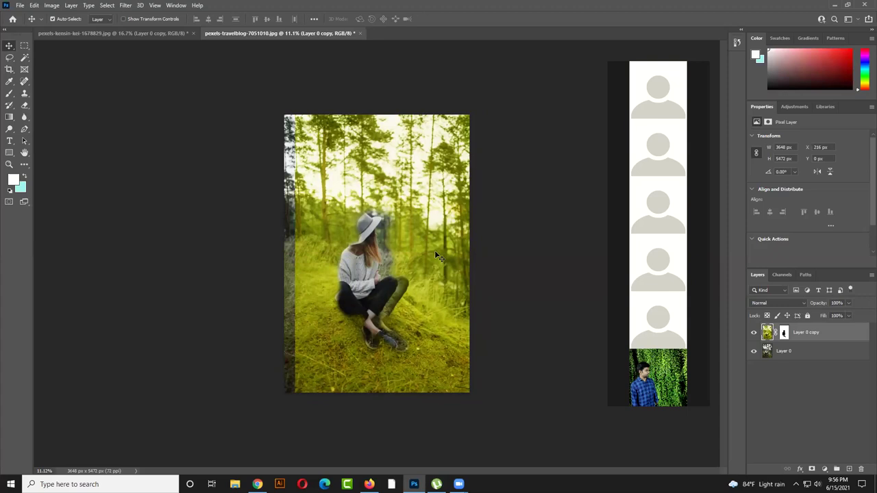
{"action": "left_click_drag", "start_coordinate": [410, 240], "coordinate": [380, 274]}
{"action": "key", "text": "ctrl+z"}
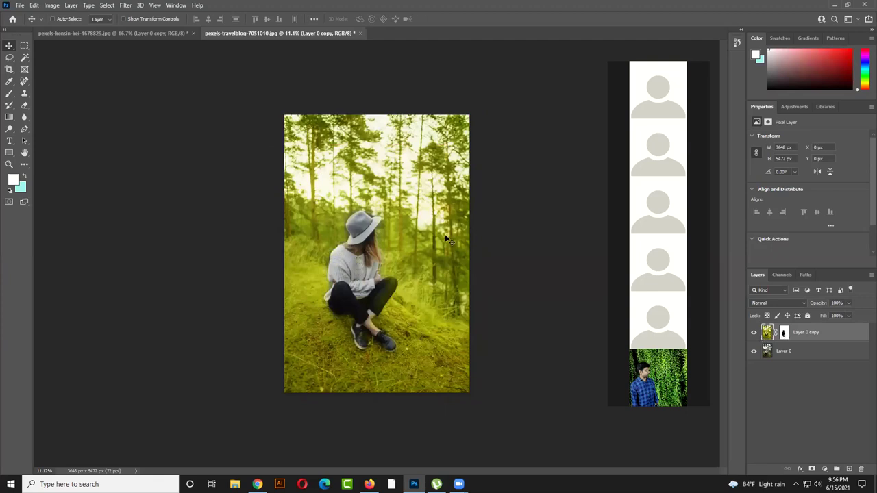
- Delete the layer mask from Layer 0 copy
{"action": "left_click", "coordinate": [784, 334]}
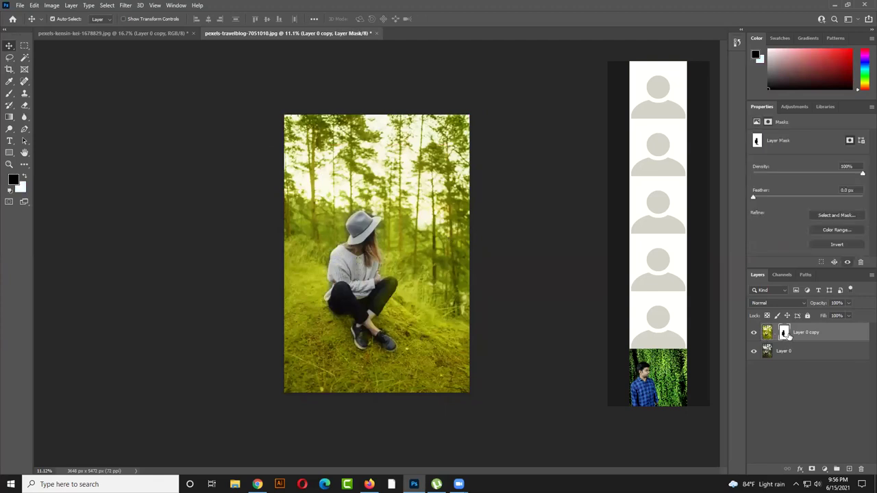
{"action": "right_click", "coordinate": [785, 334]}
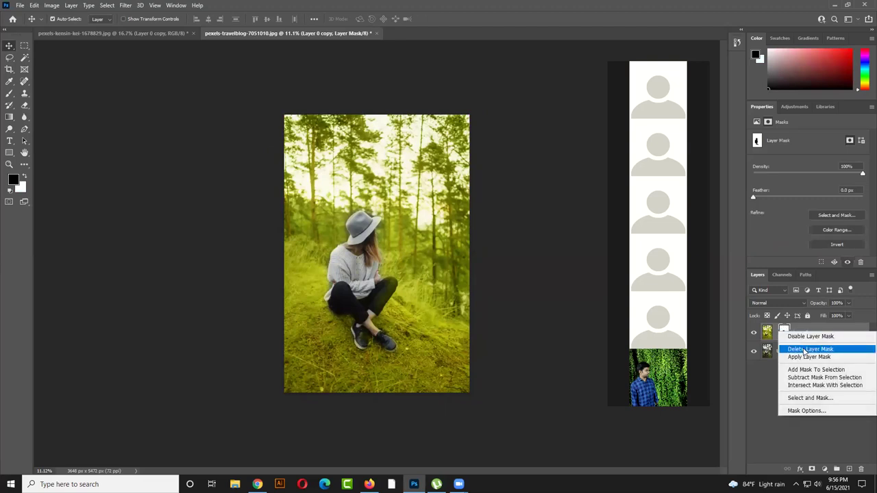
{"action": "left_click", "coordinate": [805, 350]}
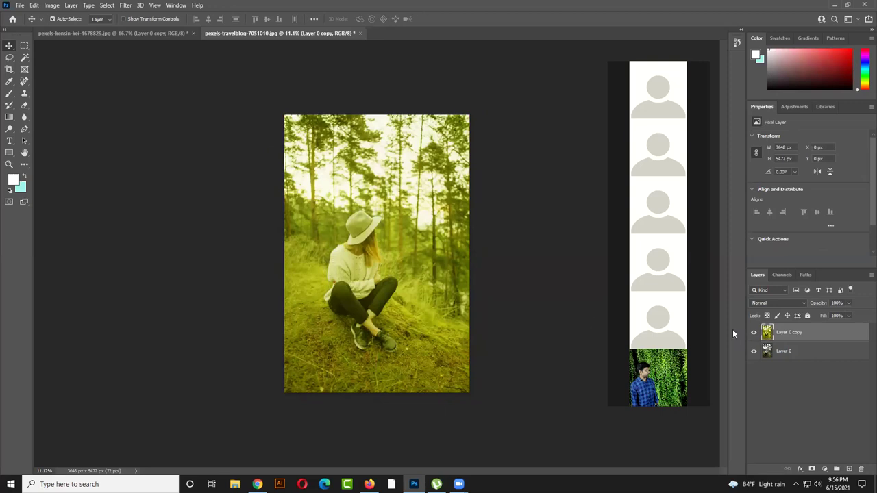
- Try Hue/Saturation on Layer 0 copy with master hue at -75, +38, -65, -38 and -105, and cancel the adjustment
{"action": "left_click", "coordinate": [53, 5]}
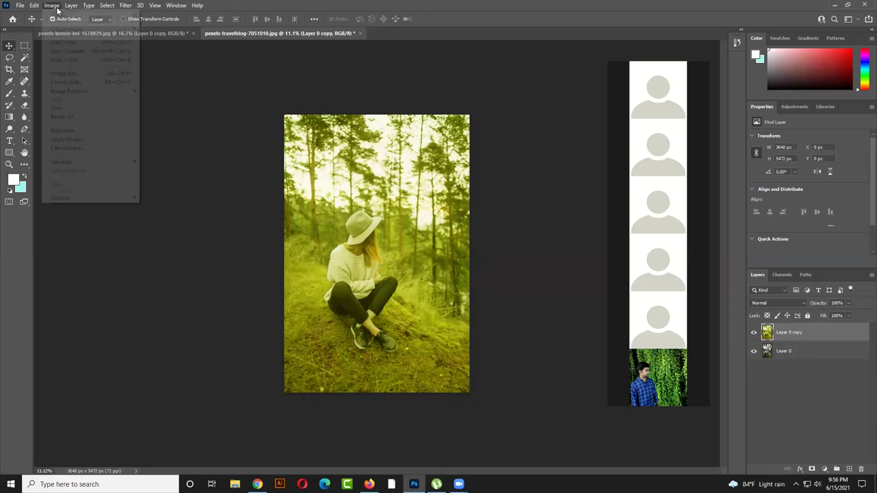
{"action": "mouse_move", "coordinate": [65, 29]}
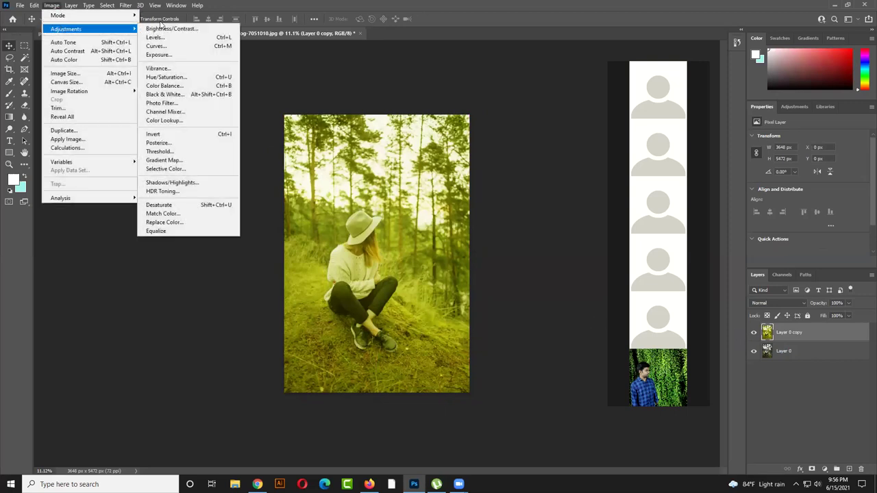
{"action": "left_click", "coordinate": [189, 76]}
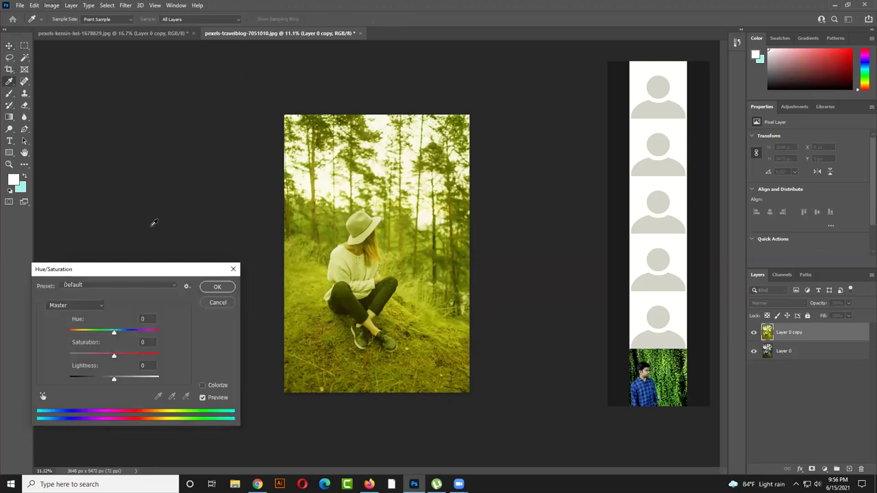
{"action": "left_click_drag", "start_coordinate": [149, 276], "coordinate": [112, 163]}
{"action": "left_click_drag", "start_coordinate": [117, 231], "coordinate": [89, 230]}
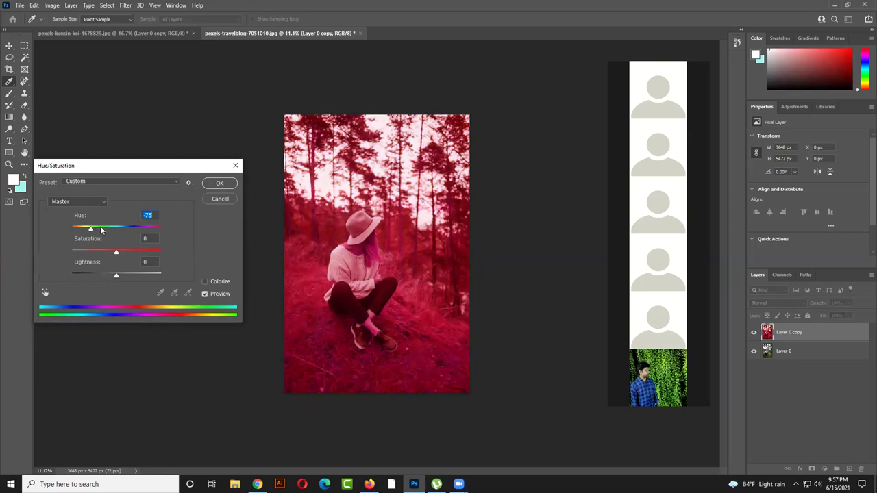
{"action": "left_click_drag", "start_coordinate": [91, 231], "coordinate": [133, 228]}
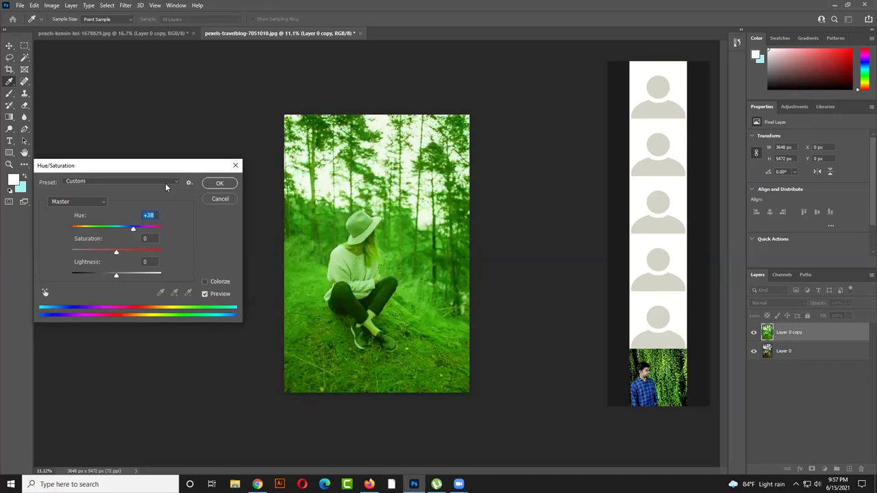
{"action": "left_click_drag", "start_coordinate": [134, 229], "coordinate": [94, 231]}
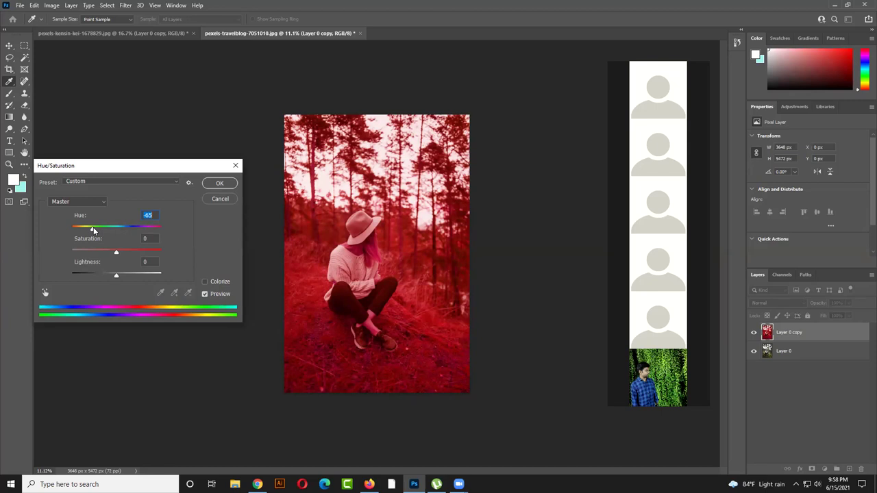
{"action": "mouse_move", "coordinate": [94, 231]}
{"action": "left_mouse_down"}
{"action": "mouse_move", "coordinate": [156, 231]}
{"action": "mouse_move", "coordinate": [100, 230]}
{"action": "left_mouse_up"}
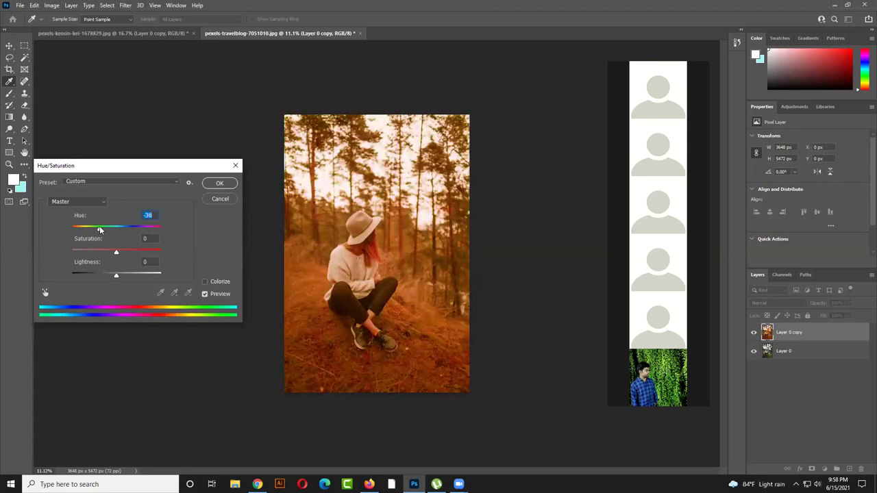
{"action": "left_click_drag", "start_coordinate": [99, 231], "coordinate": [86, 230]}
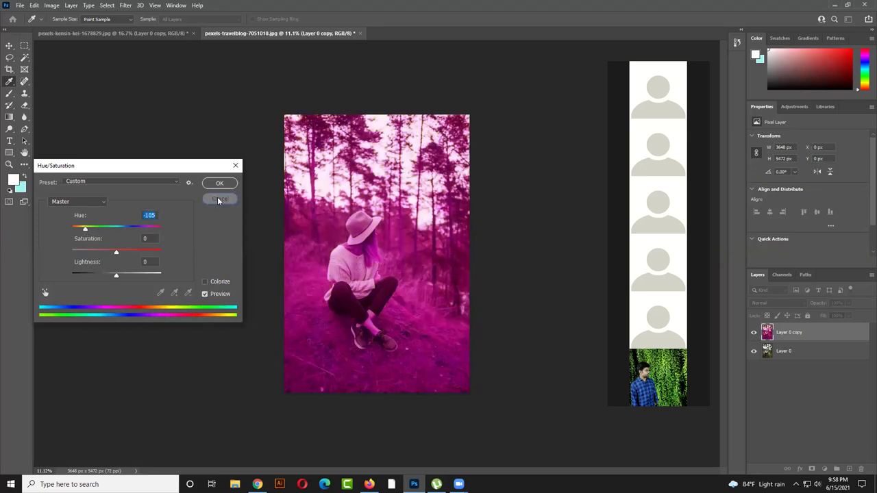
{"action": "left_click", "coordinate": [218, 199]}
{"action": "left_click", "coordinate": [237, 189]}
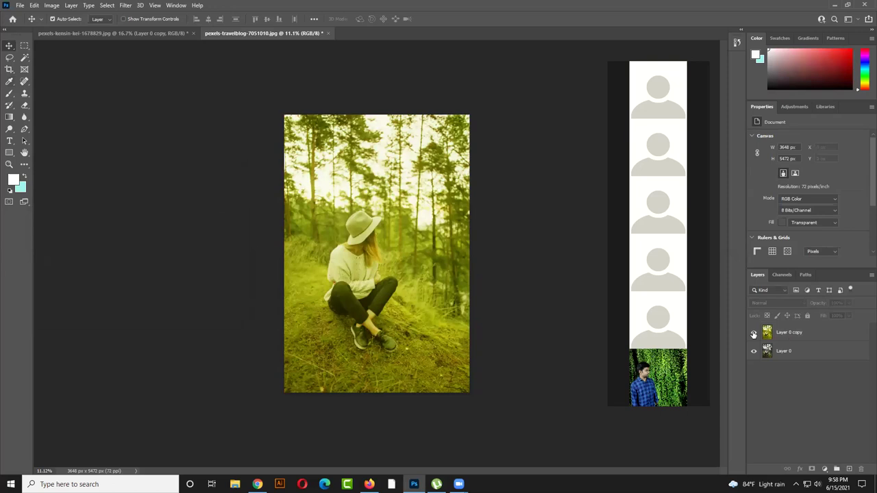
- In the portrait document, add a new layer above Layer 0 copy and fill it with a golden yellow foreground color
{"action": "left_click", "coordinate": [160, 35]}
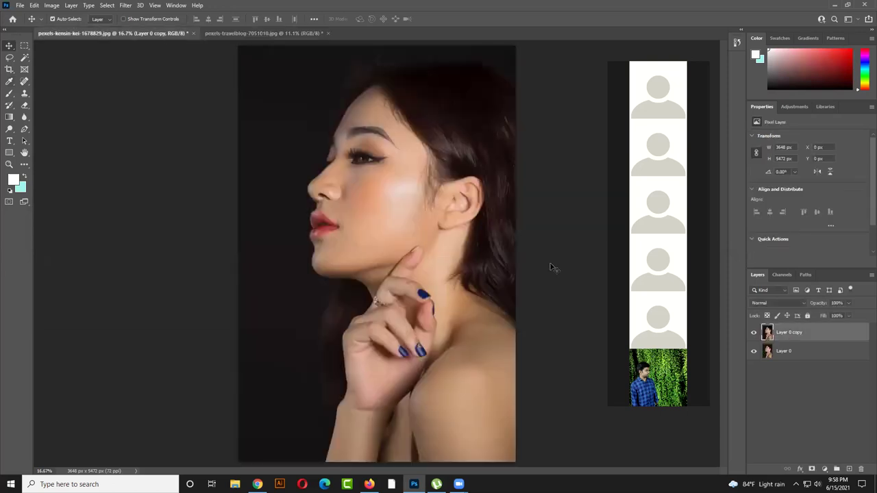
{"action": "left_click", "coordinate": [849, 469]}
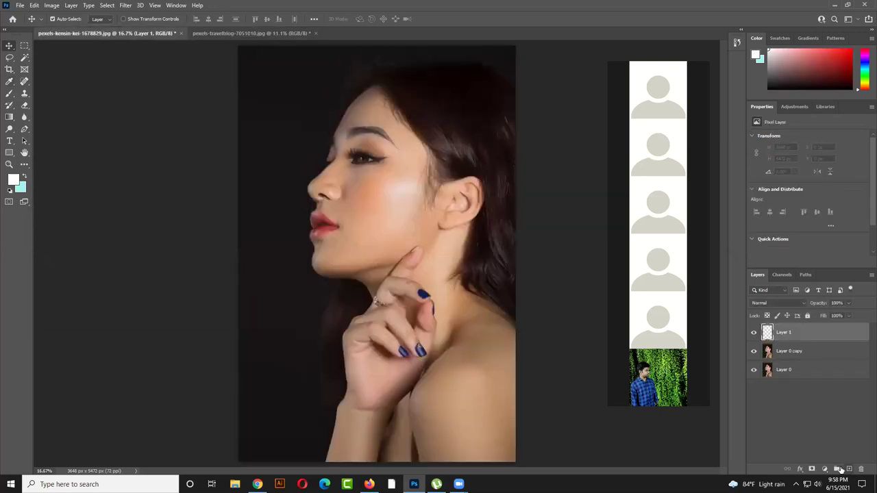
{"action": "left_click", "coordinate": [14, 182]}
{"action": "left_click_drag", "start_coordinate": [432, 91], "coordinate": [318, 112]}
{"action": "left_click_drag", "start_coordinate": [330, 199], "coordinate": [332, 233]}
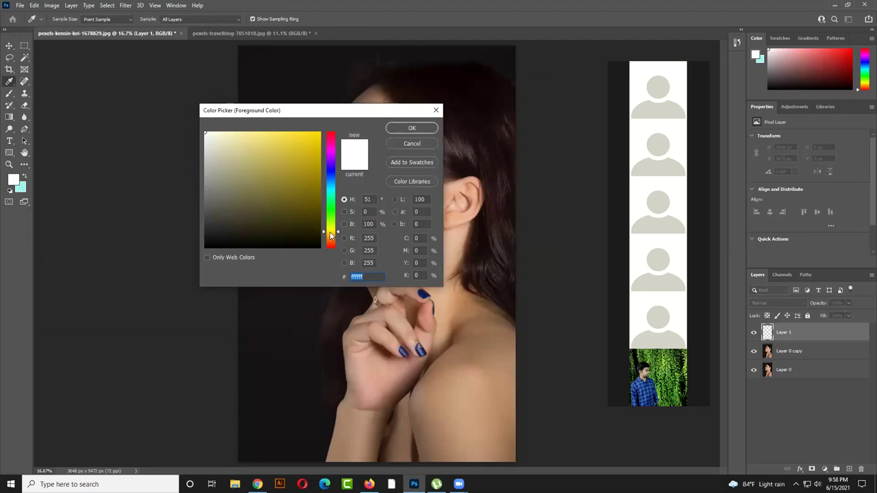
{"action": "left_click_drag", "start_coordinate": [295, 180], "coordinate": [335, 124]}
{"action": "left_click", "coordinate": [412, 128]}
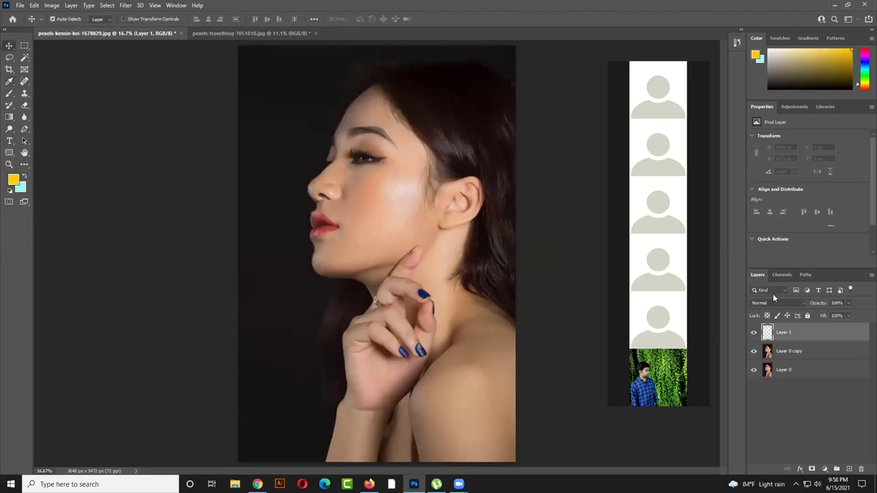
{"action": "key", "text": "alt+BackSpace"}
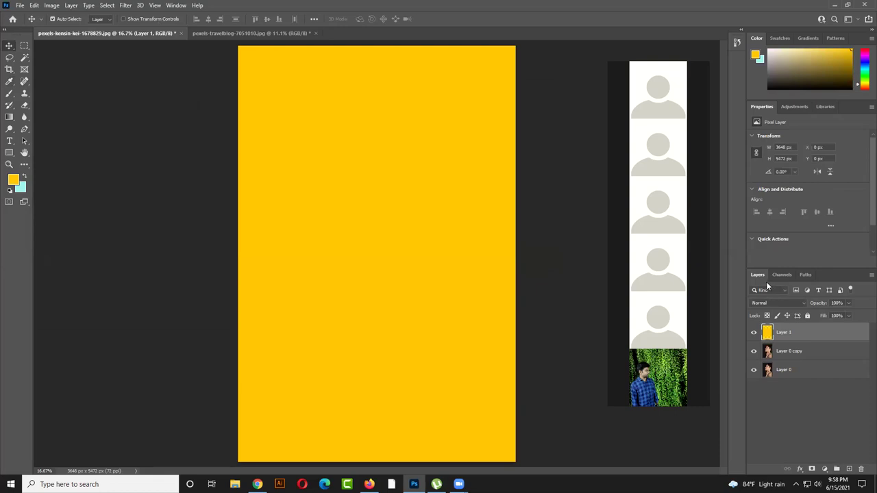
- Set Layer 1's blend mode to Multiply and refill the layer with the light cyan background color
{"action": "left_click_drag", "start_coordinate": [355, 278], "coordinate": [391, 191]}
{"action": "left_click", "coordinate": [798, 304]}
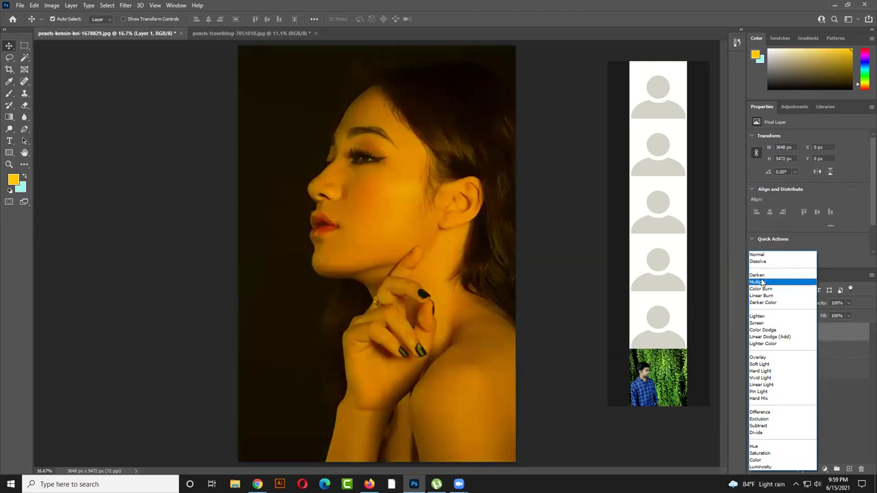
{"action": "left_click", "coordinate": [762, 283]}
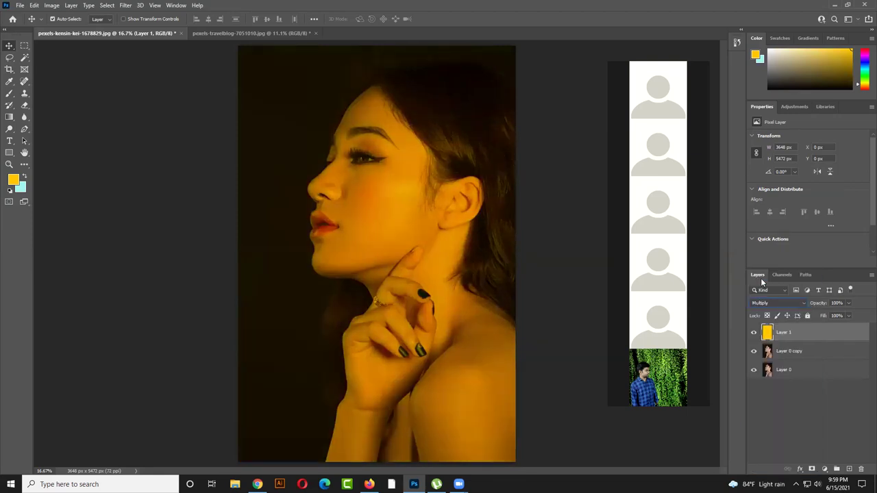
{"action": "left_click_drag", "start_coordinate": [540, 336], "coordinate": [345, 120]}
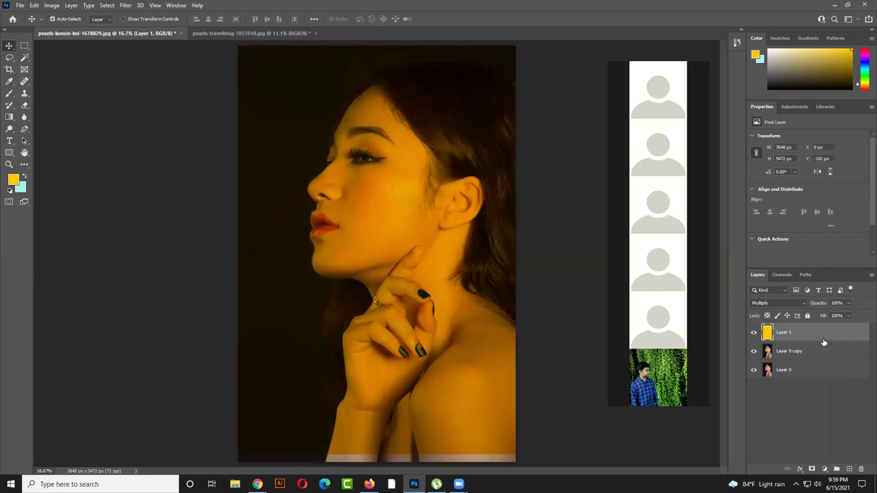
{"action": "key", "text": "ctrl+BackSpace"}
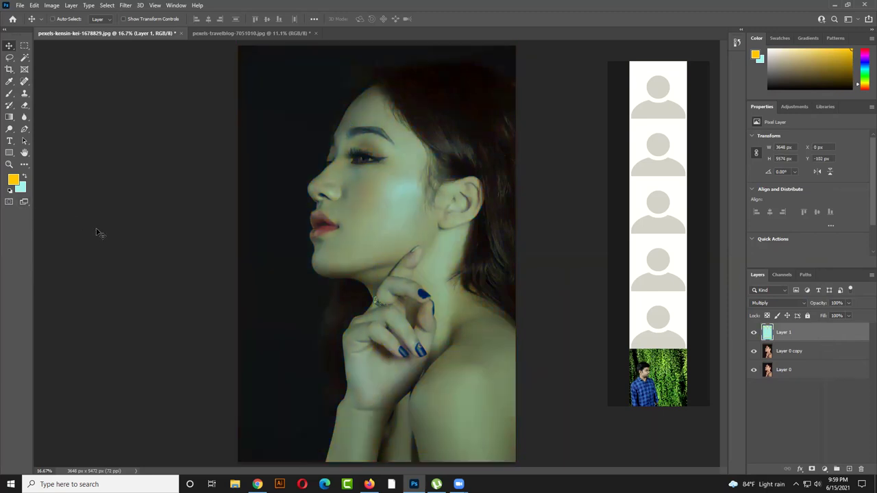
- Change the background color to pure red (ff0000) and fill Layer 1 with it
{"action": "left_click", "coordinate": [21, 188]}
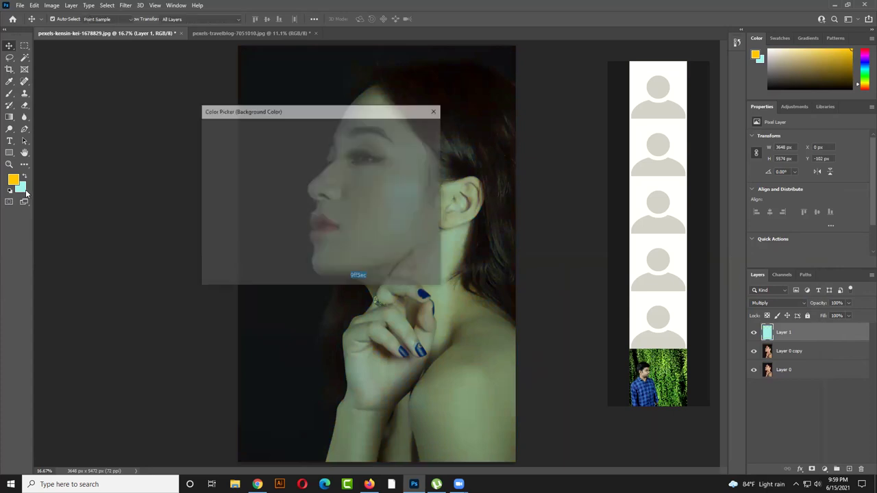
{"action": "left_click_drag", "start_coordinate": [333, 193], "coordinate": [331, 248]}
{"action": "type", "text": "ff0000"}
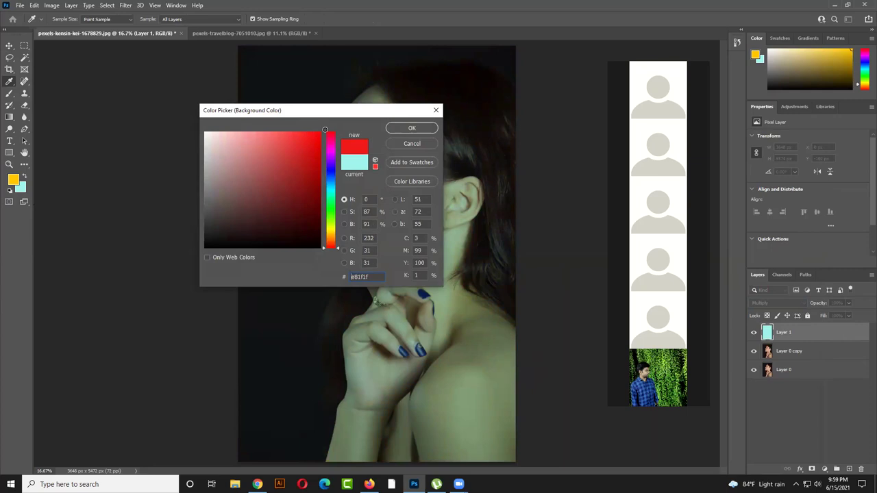
{"action": "left_click", "coordinate": [393, 128]}
{"action": "key", "text": "ctrl+BackSpace"}
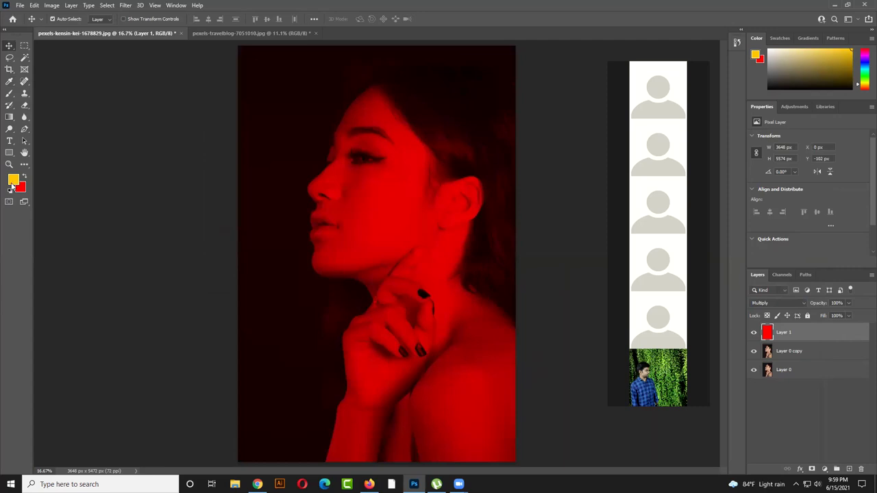
- Fill Layer 1 with a blue foreground color (000cff), then shift the layer down to compare and return it over the portrait
{"action": "left_click", "coordinate": [13, 180]}
{"action": "left_click_drag", "start_coordinate": [334, 200], "coordinate": [326, 170]}
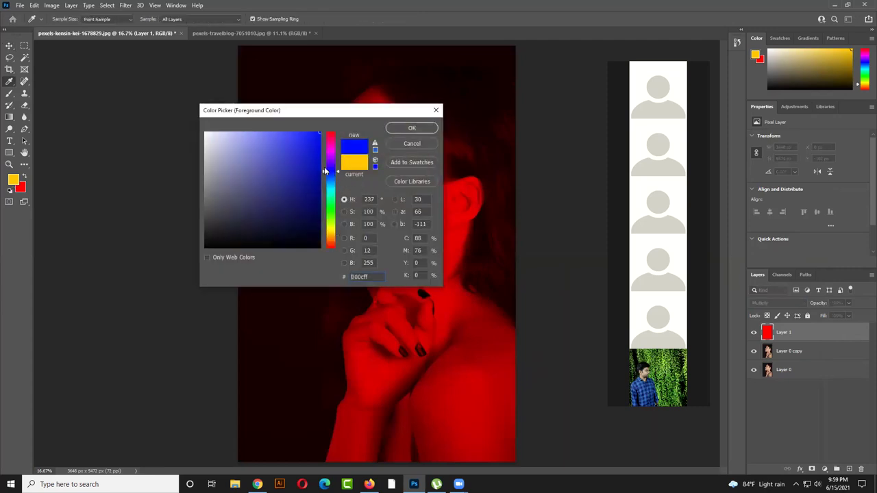
{"action": "left_click", "coordinate": [401, 130]}
{"action": "key", "text": "alt+BackSpace"}
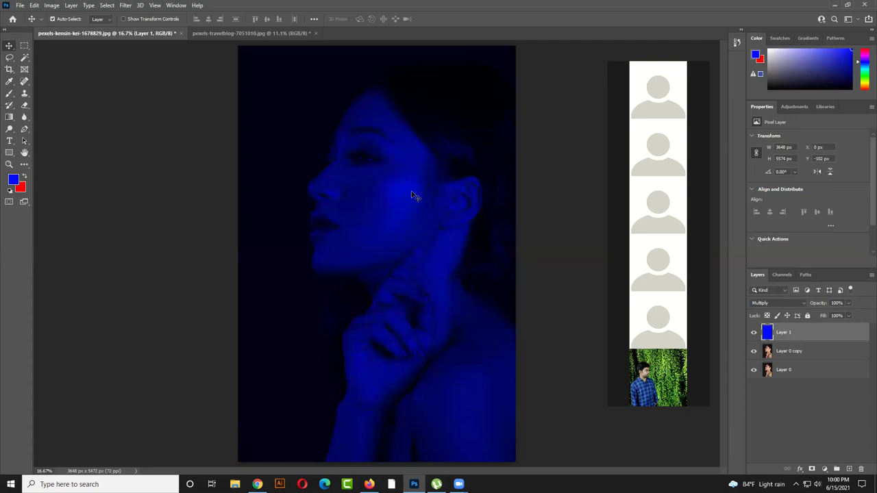
{"action": "left_click_drag", "start_coordinate": [423, 182], "coordinate": [438, 419]}
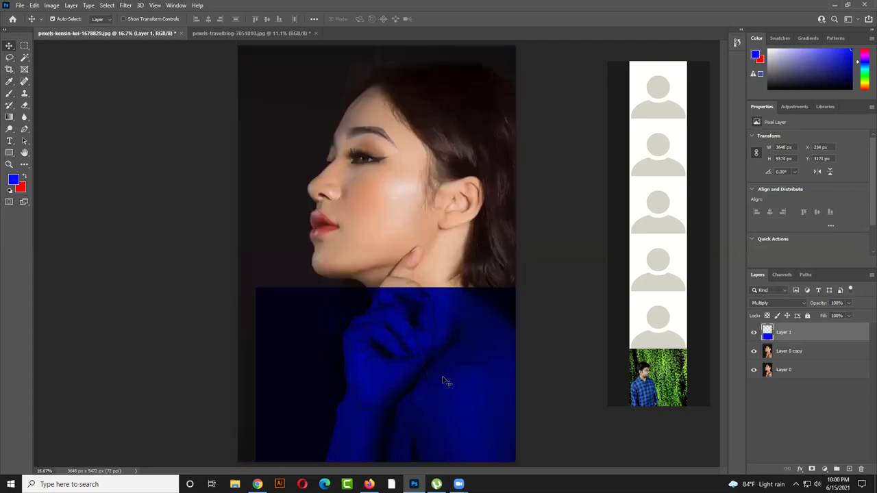
{"action": "left_click_drag", "start_coordinate": [446, 366], "coordinate": [421, 130]}
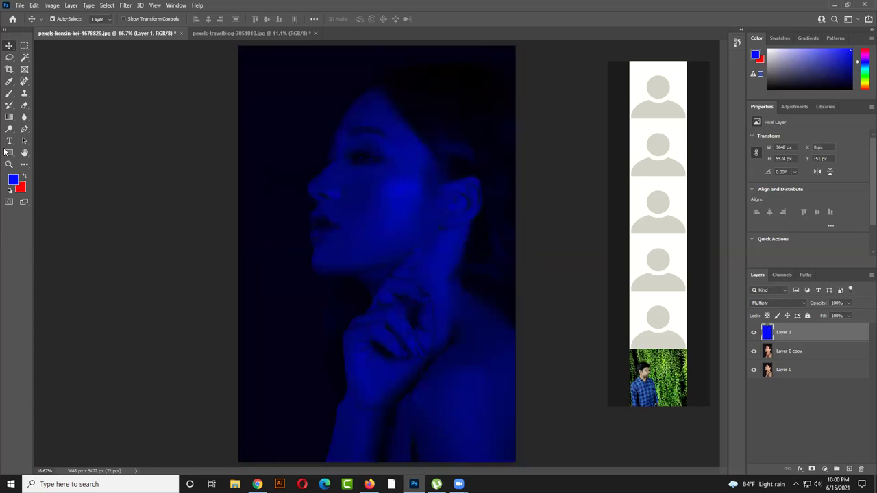
- Set the foreground color to bright green (24ff00) and refill Layer 1 with it
{"action": "left_click", "coordinate": [13, 179]}
{"action": "type", "text": "24ff00"}
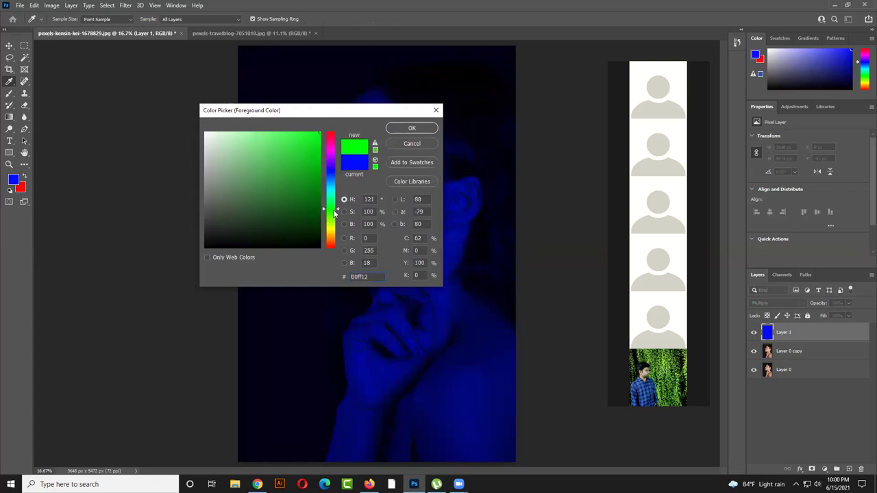
{"action": "left_click", "coordinate": [418, 128]}
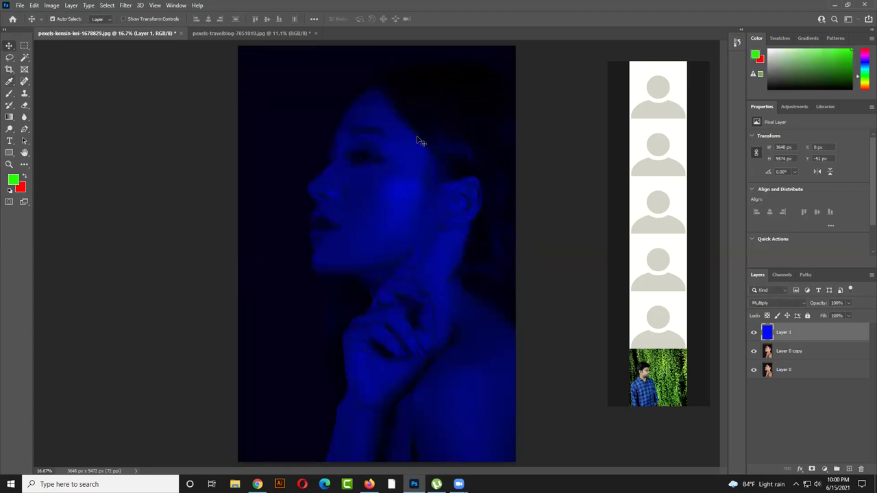
{"action": "key", "text": "alt+BackSpace"}
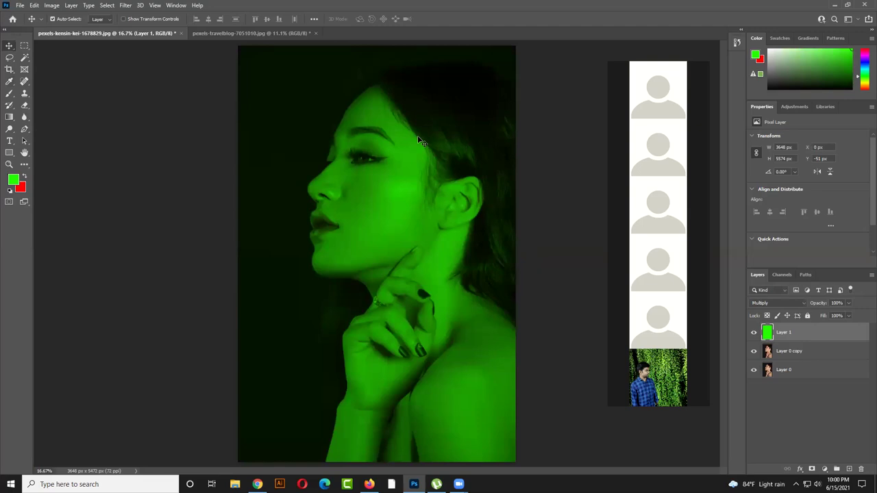
- Offset the green Layer 1 down over the portrait to compare the tint, and delete the layer
{"action": "left_click_drag", "start_coordinate": [363, 145], "coordinate": [386, 261]}
{"action": "left_click_drag", "start_coordinate": [302, 187], "coordinate": [338, 203]}
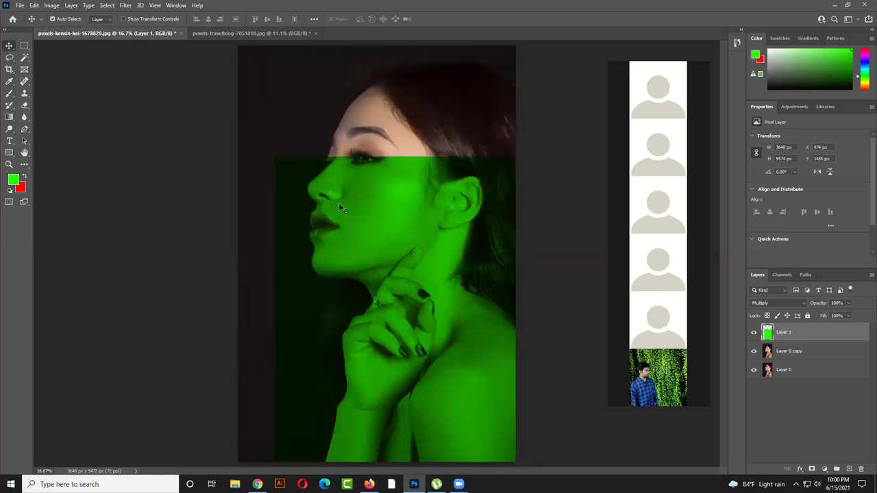
{"action": "key", "text": "Delete"}
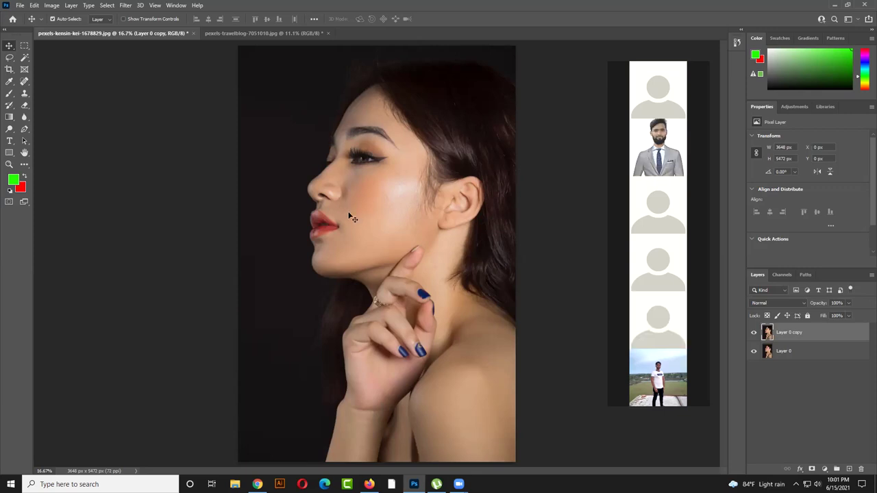
{"action": "left_click", "coordinate": [539, 325]}
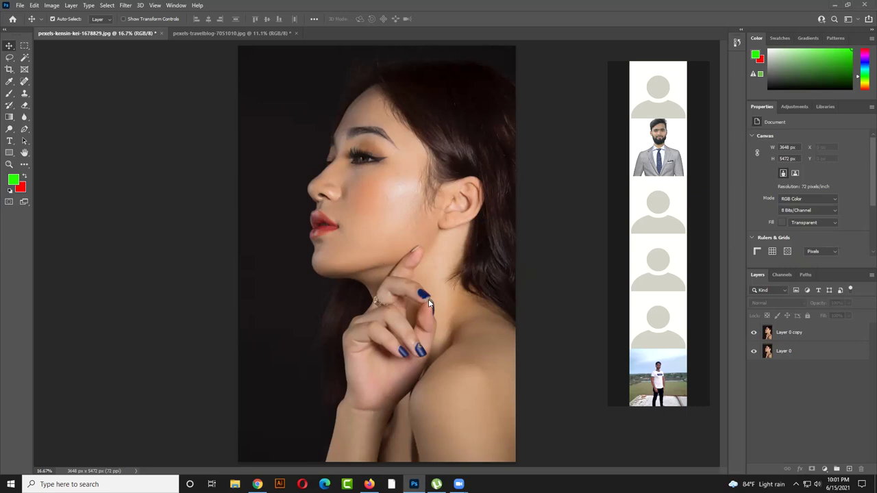
- Add a new layer above Layer 0 copy and fill it with a red sampled from the woman's lips
{"action": "left_click", "coordinate": [849, 468]}
{"action": "left_click", "coordinate": [9, 83]}
{"action": "left_click", "coordinate": [336, 225]}
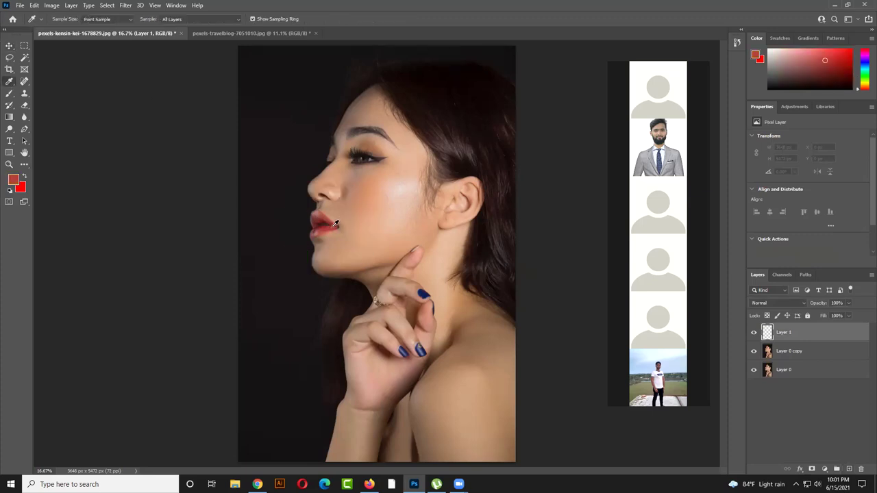
{"action": "left_click", "coordinate": [335, 225]}
{"action": "left_click", "coordinate": [330, 226]}
{"action": "key", "text": "alt+BackSpace"}
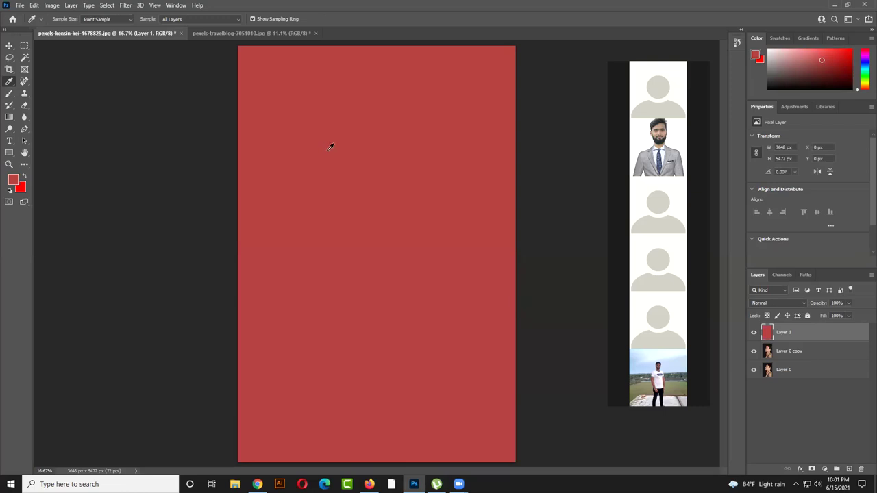
- Offset the red Layer 1 over the portrait and preview blend modes on it, including Multiply and Soft Light
{"action": "left_click", "coordinate": [9, 46]}
{"action": "left_click", "coordinate": [305, 118]}
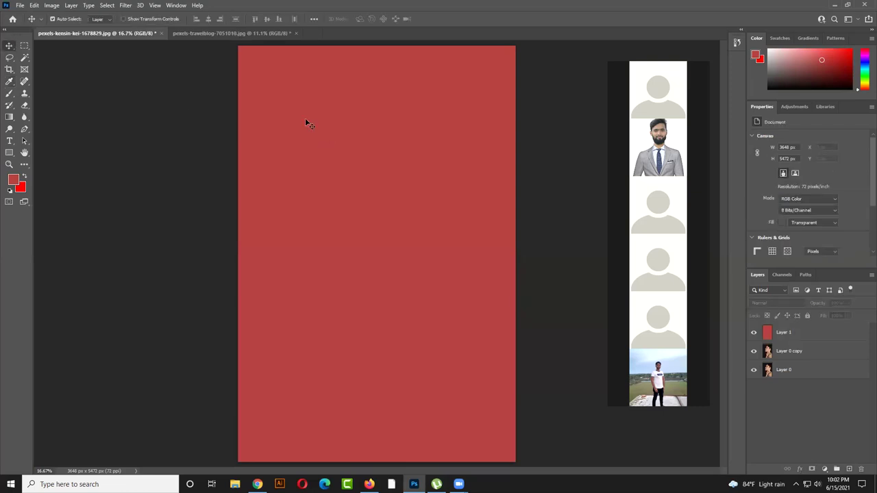
{"action": "left_click_drag", "start_coordinate": [307, 99], "coordinate": [325, 161]}
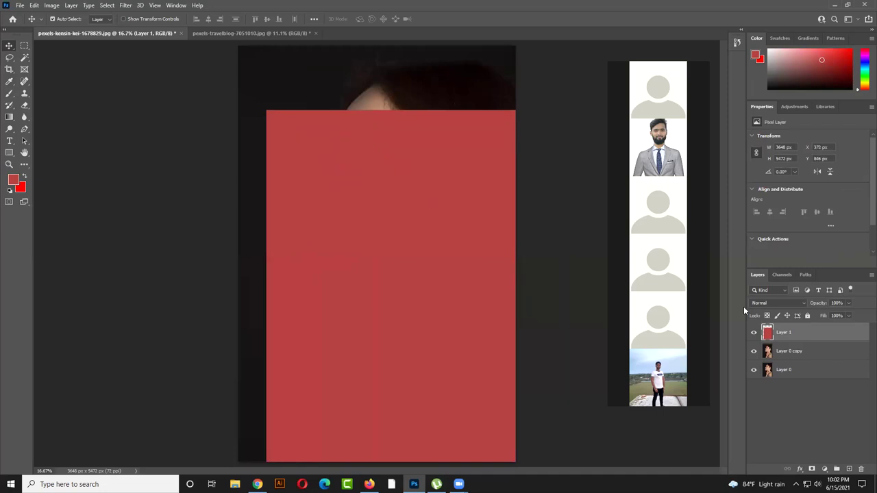
{"action": "left_click", "coordinate": [761, 303]}
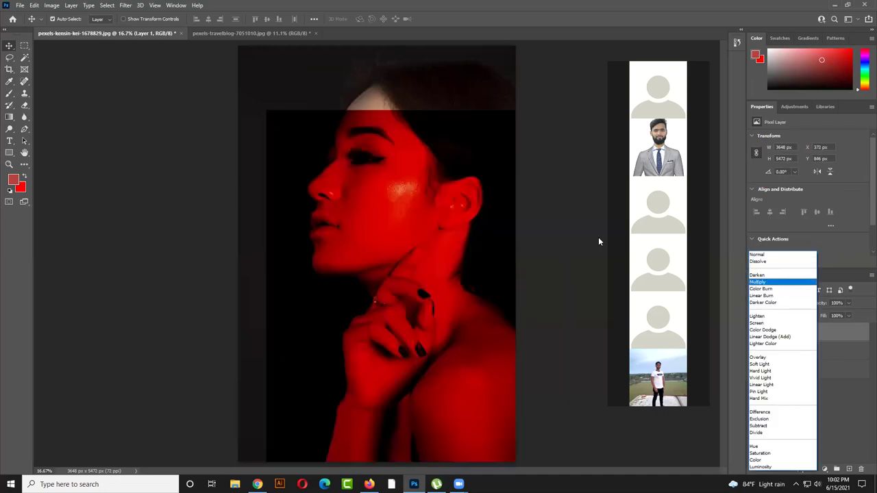
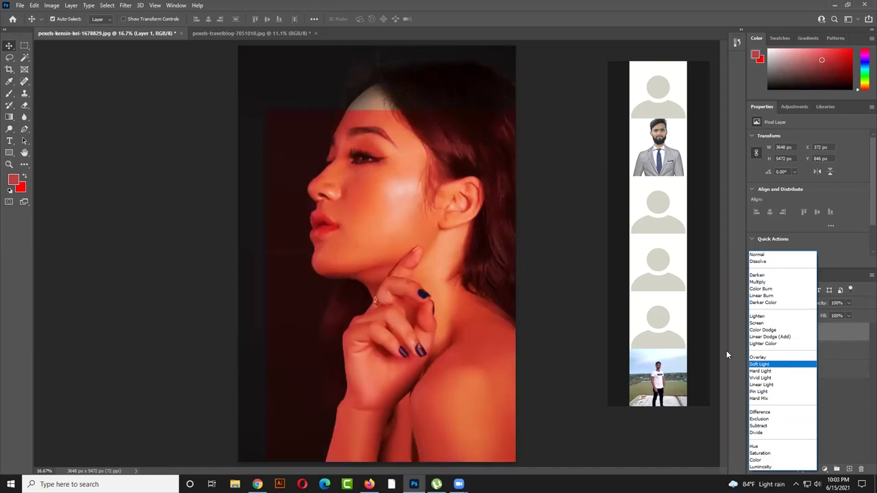
{"action": "left_click", "coordinate": [421, 193]}
{"action": "left_click_drag", "start_coordinate": [421, 193], "coordinate": [339, 140]}
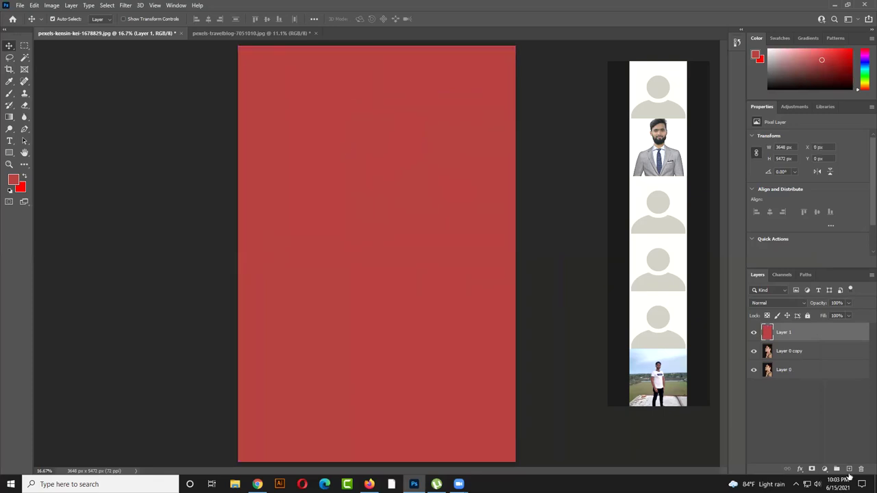
- Replace Layer 1's red fill with a vertical preset gradient running from light blue at the hand up to pink above the hair
{"action": "key", "text": "Delete"}
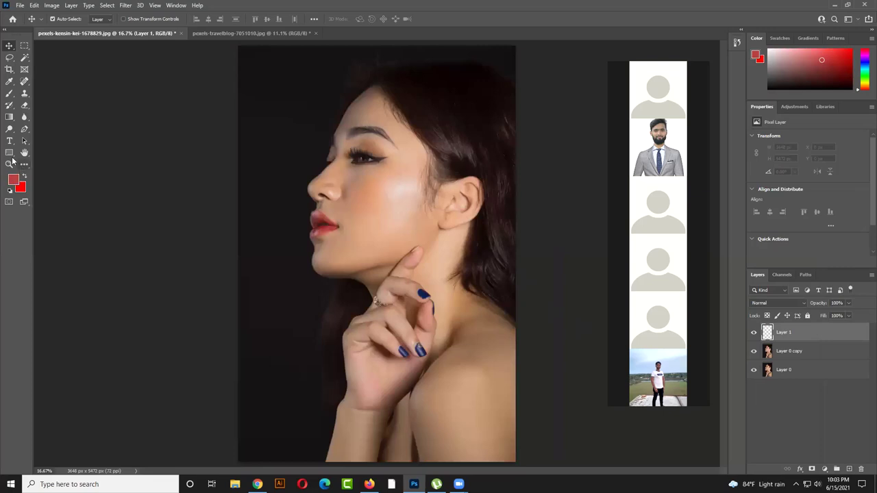
{"action": "left_click", "coordinate": [9, 117]}
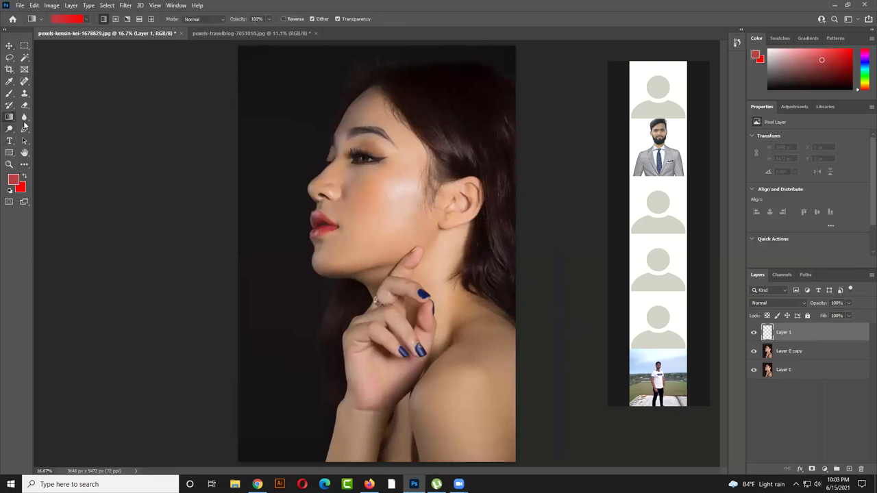
{"action": "left_click", "coordinate": [74, 19]}
{"action": "left_click", "coordinate": [345, 139]}
{"action": "scroll", "coordinate": [422, 147], "scroll_direction": "down", "scroll_amount": 3}
{"action": "scroll", "coordinate": [427, 135], "scroll_direction": "down", "scroll_amount": 1}
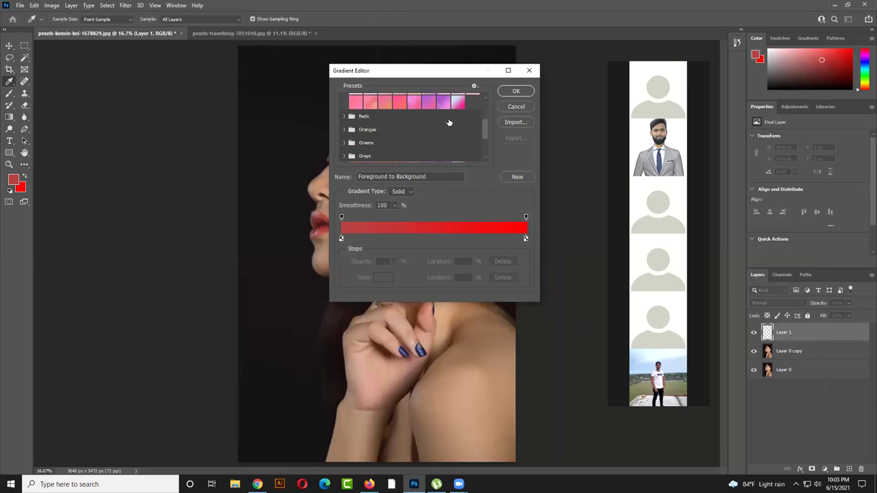
{"action": "left_click", "coordinate": [457, 102]}
{"action": "left_click", "coordinate": [515, 91]}
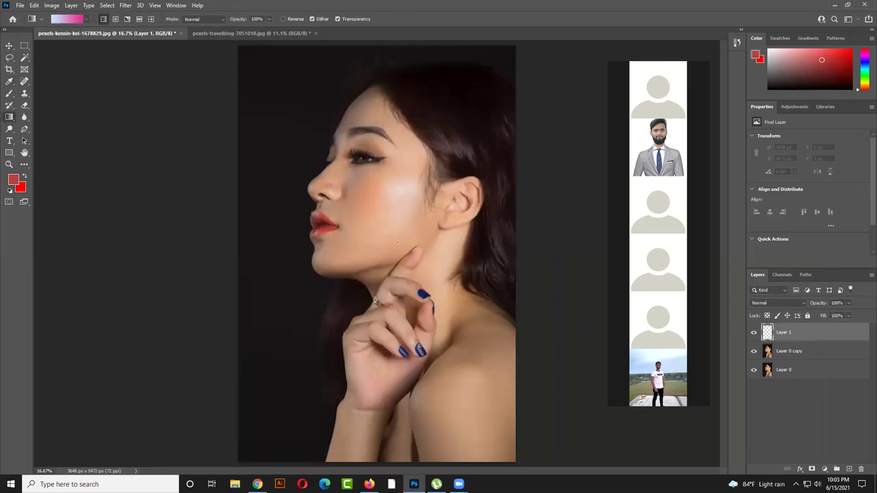
{"action": "left_click_drag", "start_coordinate": [388, 294], "coordinate": [363, 61]}
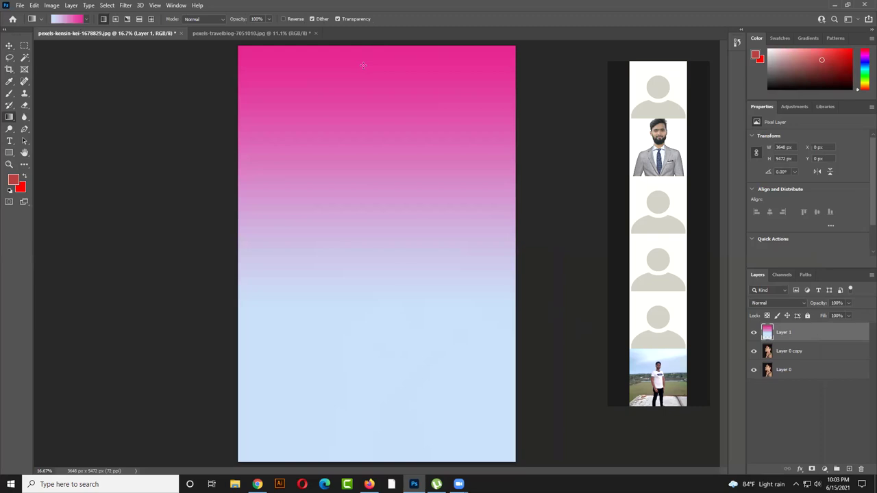
- Shift the gradient Layer 1 aside and back over the portrait, preview blend modes such as Divide and Difference, and apply Hue
{"action": "left_click", "coordinate": [8, 47]}
{"action": "left_click_drag", "start_coordinate": [314, 185], "coordinate": [405, 235]}
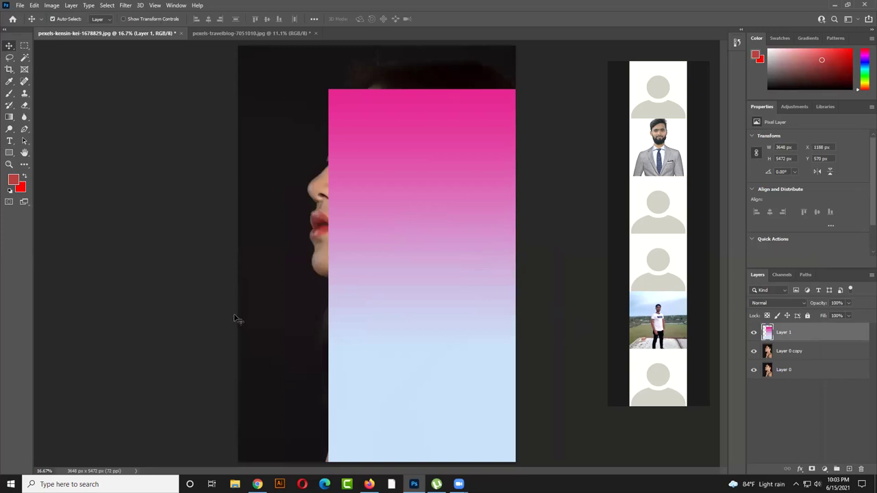
{"action": "left_click_drag", "start_coordinate": [397, 301], "coordinate": [302, 258]}
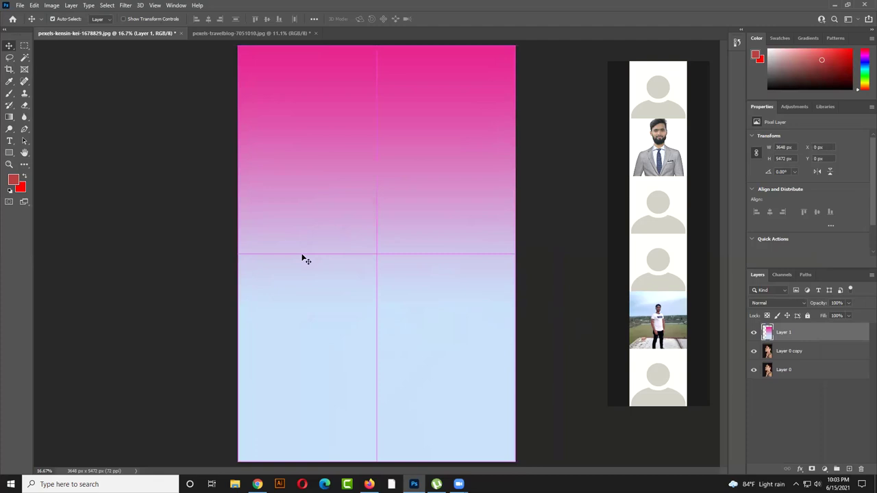
{"action": "left_click", "coordinate": [791, 304]}
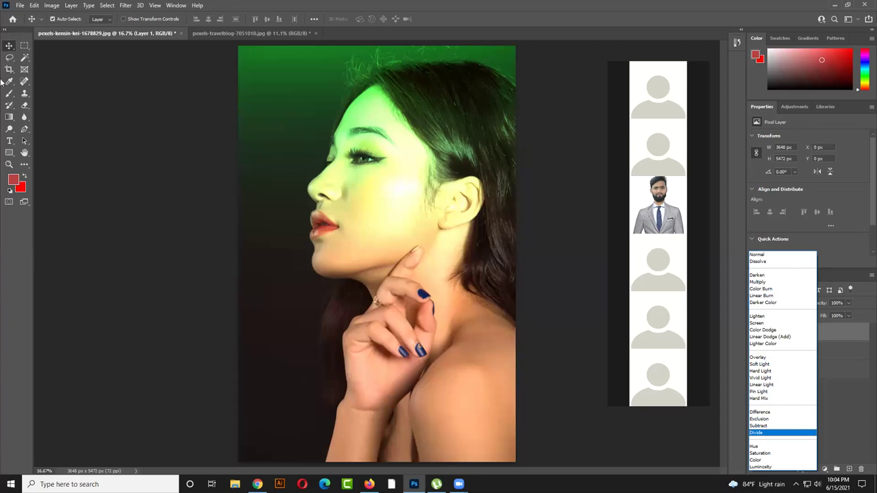
{"action": "key", "text": "Up"}
{"action": "key", "text": "Up"}
{"action": "key", "text": "Up"}
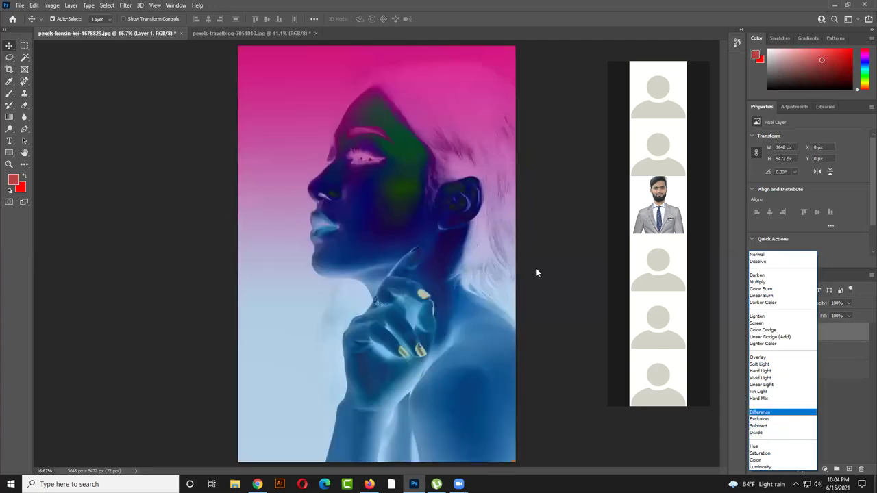
{"action": "left_click", "coordinate": [762, 448]}
- Shift the gradient Layer 1 over the portrait to compare the tint, and delete the layer
{"action": "left_click", "coordinate": [72, 150]}
{"action": "left_click_drag", "start_coordinate": [431, 251], "coordinate": [375, 262]}
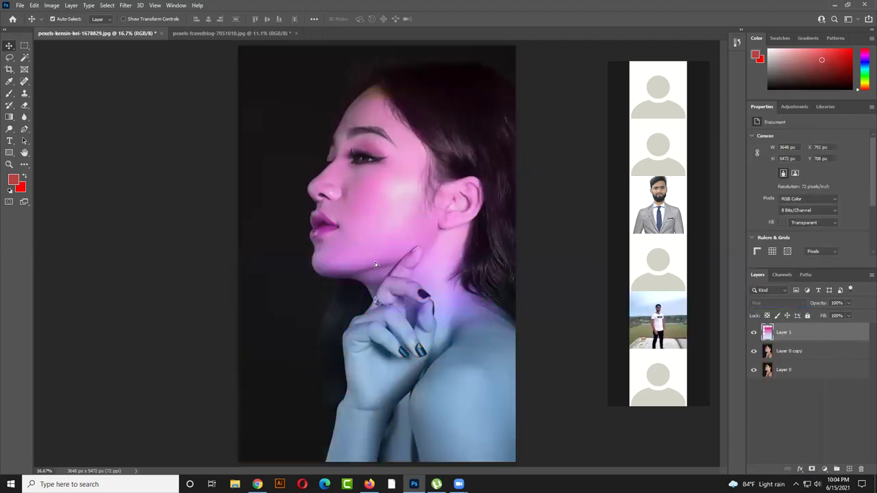
{"action": "key", "text": "Delete"}
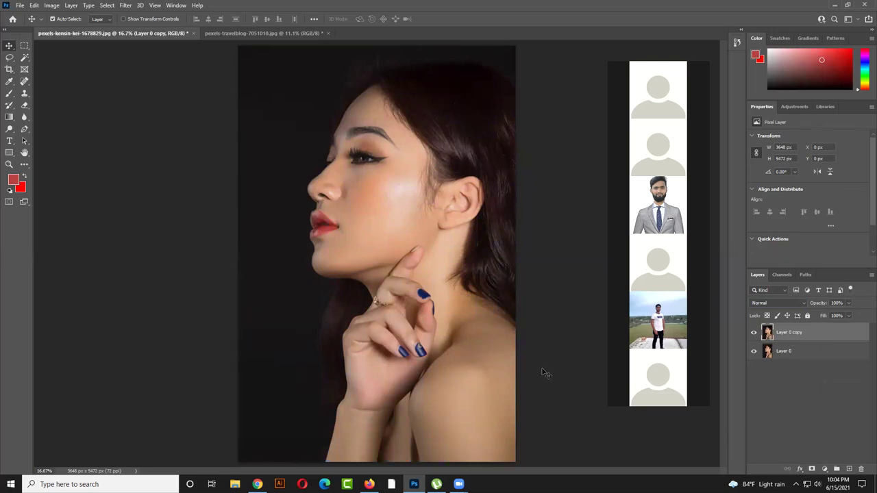
{"action": "left_click", "coordinate": [543, 373]}
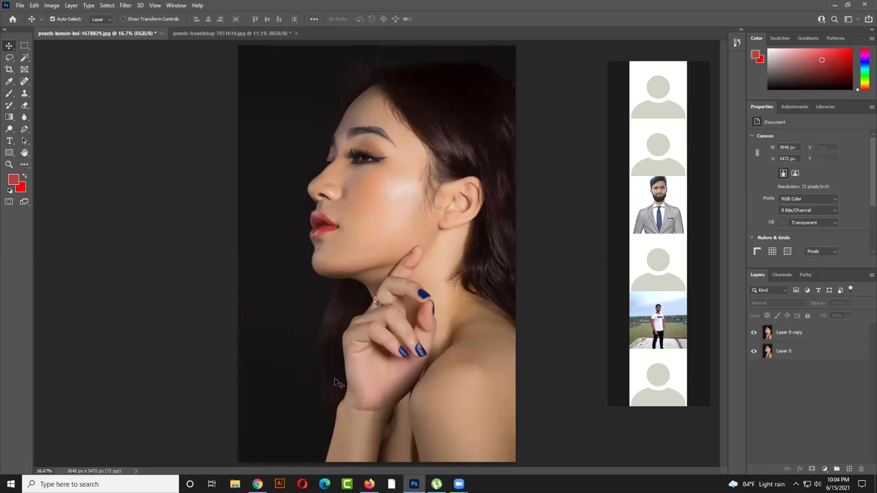
{"action": "left_click", "coordinate": [335, 325]}
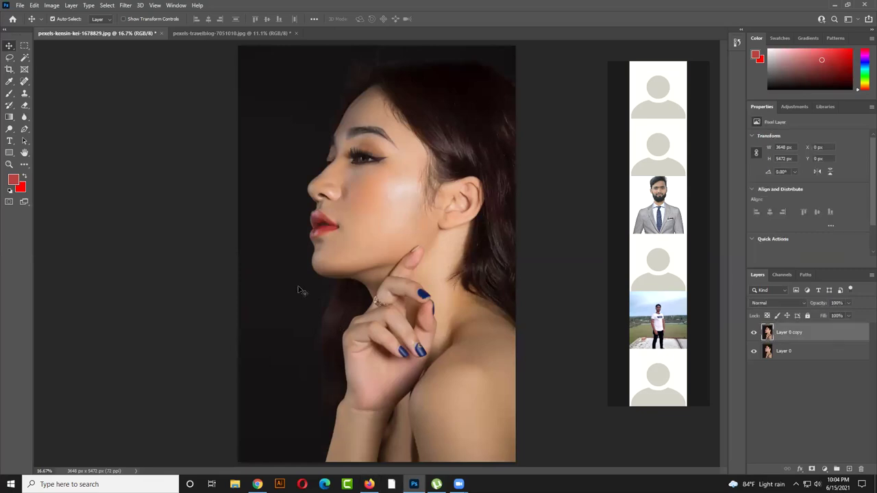
{"action": "left_click", "coordinate": [51, 6]}
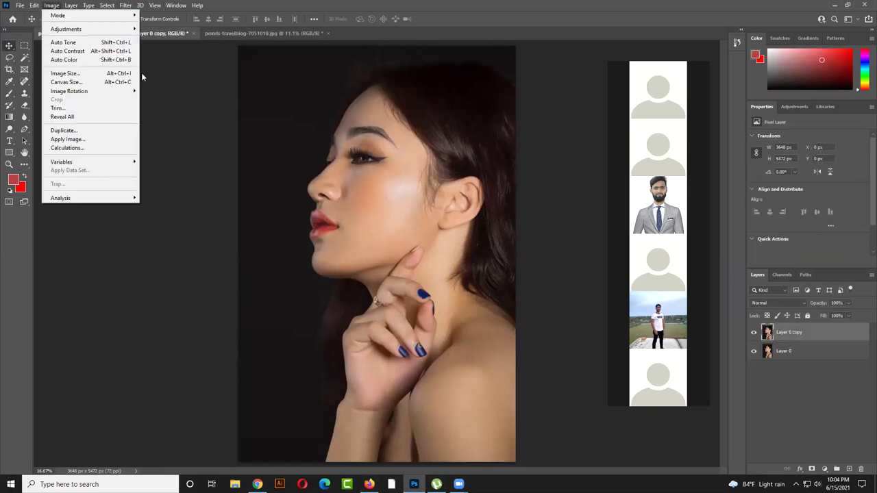
{"action": "left_click", "coordinate": [142, 76]}
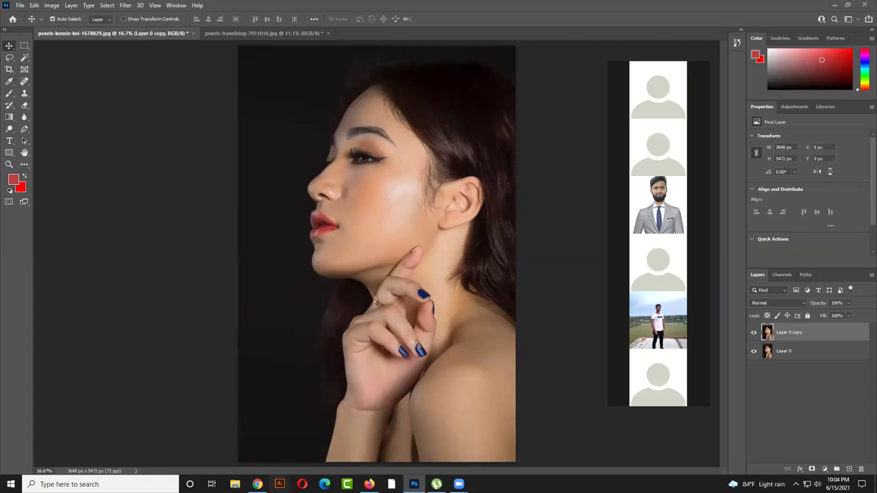
- Switch to Firefox and search the web for "sandle png" in a new tab
{"action": "left_click", "coordinate": [257, 484]}
{"action": "left_click", "coordinate": [369, 484]}
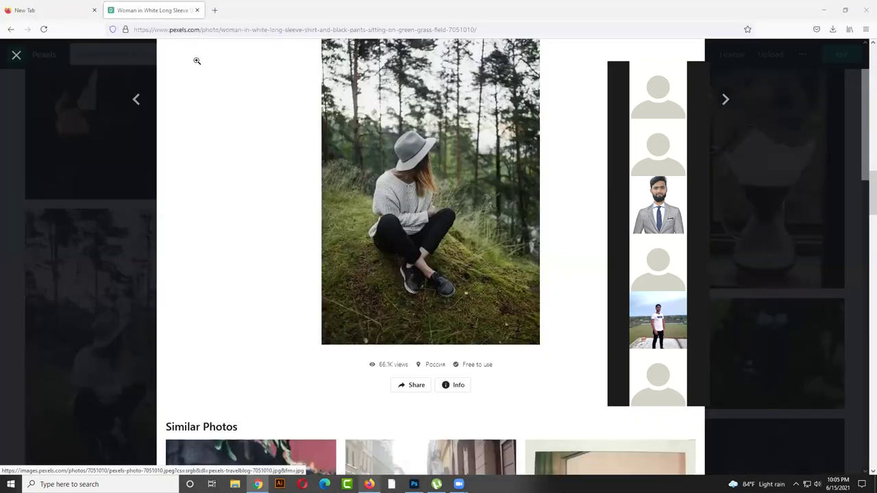
{"action": "left_click", "coordinate": [215, 10]}
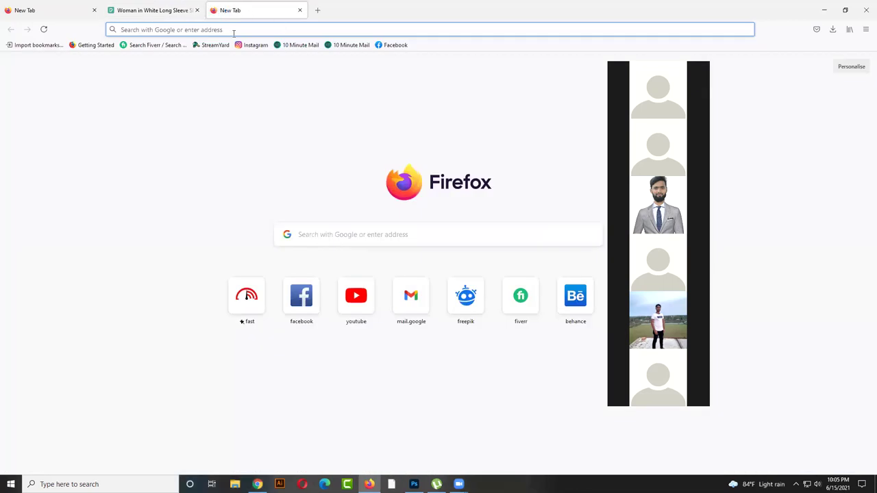
{"action": "left_click", "coordinate": [198, 28]}
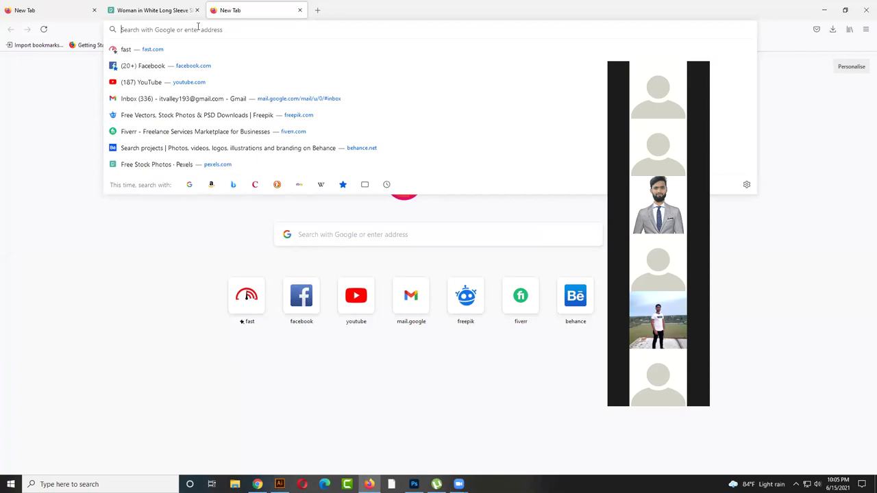
{"action": "type", "text": "sa"}
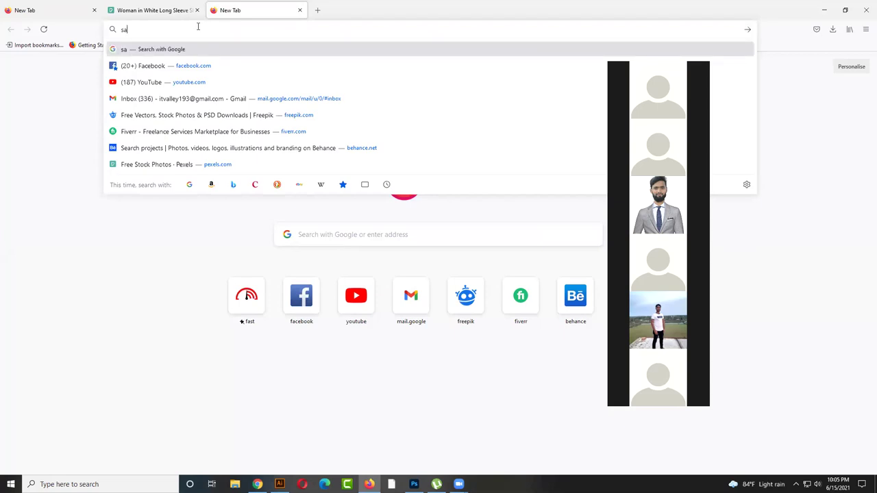
{"action": "type", "text": "ndle png"}
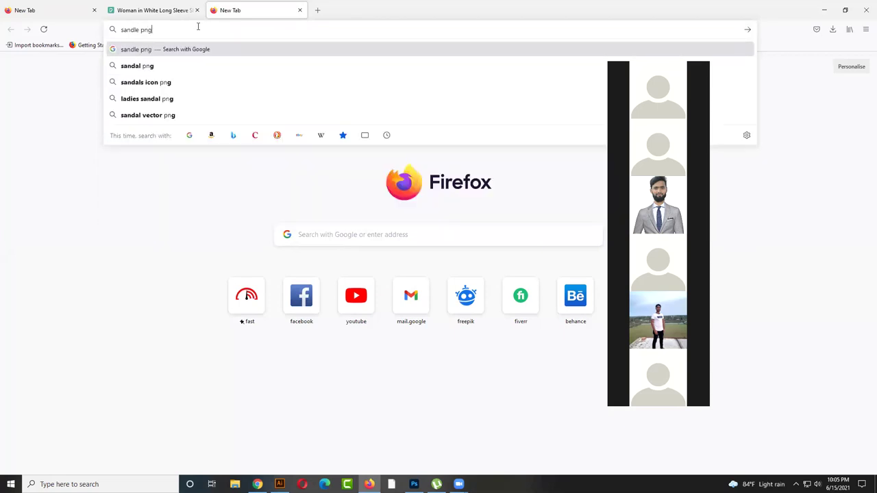
{"action": "key", "text": "Return"}
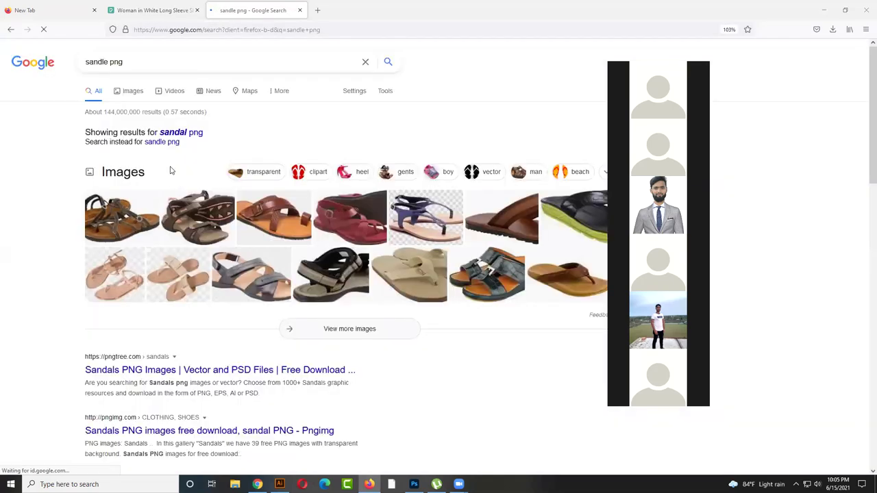
- Show the image results filtered to heels and open the orange platform sandal with yellow and zebra straps
{"action": "scroll", "coordinate": [185, 172], "scroll_direction": "down", "scroll_amount": 3}
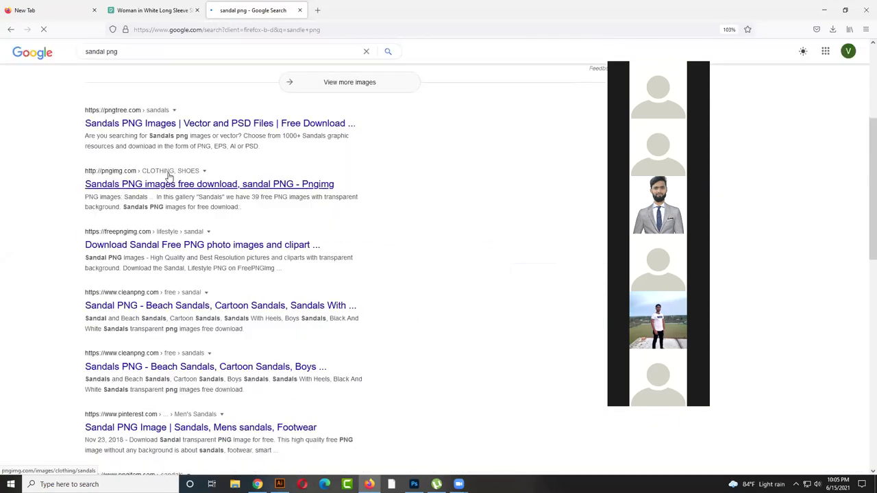
{"action": "scroll", "coordinate": [329, 219], "scroll_direction": "up", "scroll_amount": 3}
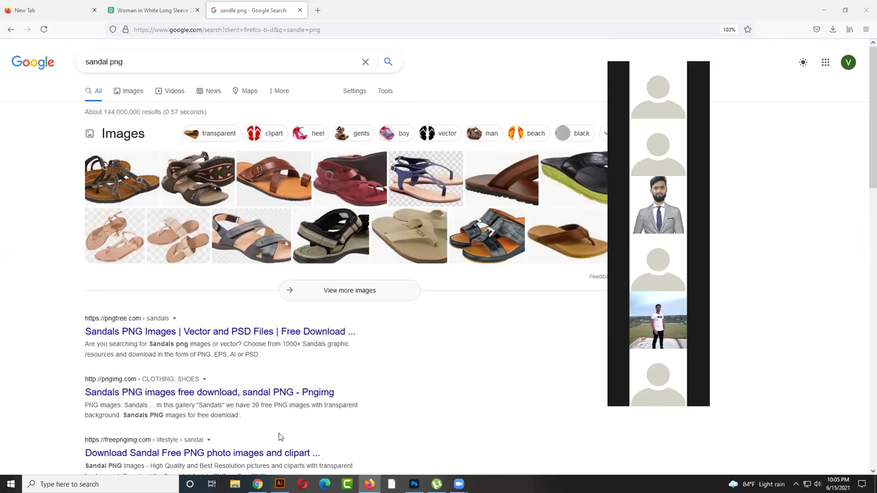
{"action": "left_click", "coordinate": [134, 92]}
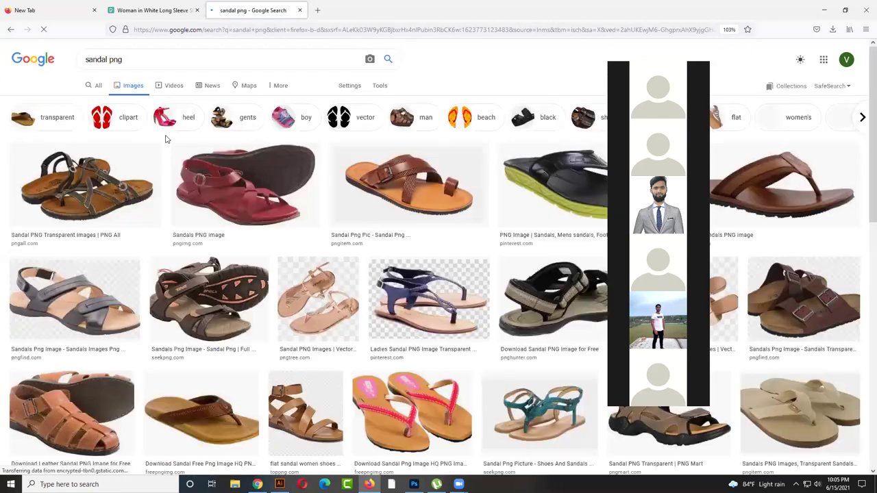
{"action": "left_click", "coordinate": [158, 124]}
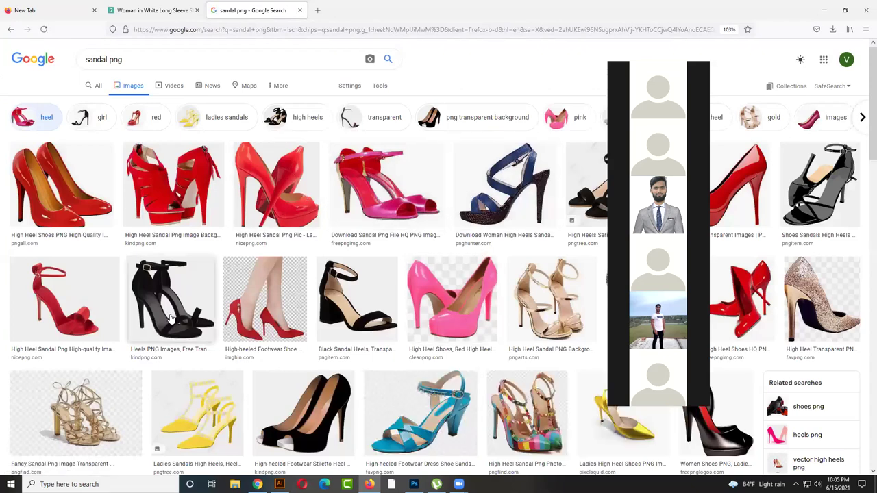
{"action": "scroll", "coordinate": [235, 308], "scroll_direction": "down", "scroll_amount": 2}
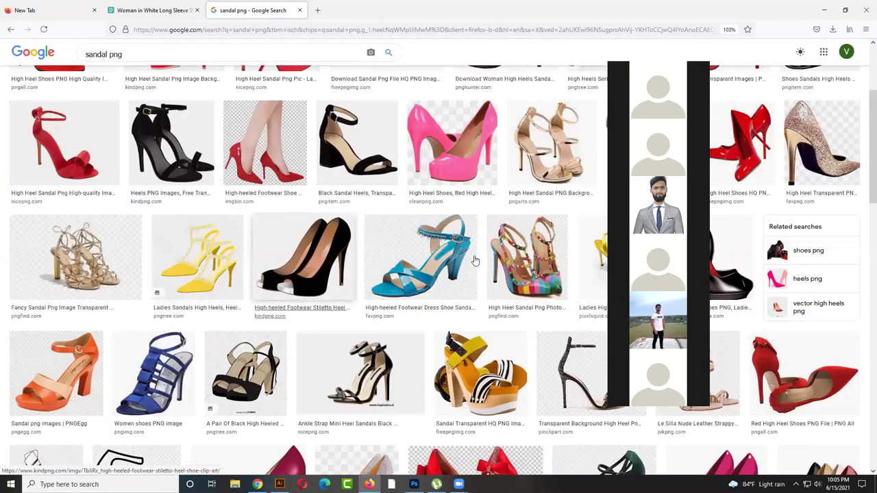
{"action": "left_click", "coordinate": [482, 368]}
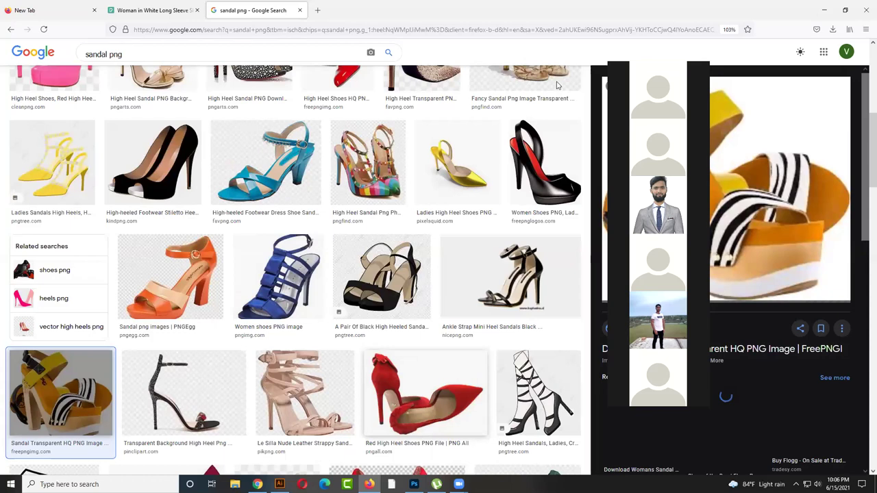
- Save the sandal picture to the Desktop as 8-2-sandal-transparent.png and place it in Photoshop's portrait document, scaled to about 327%
{"action": "right_click", "coordinate": [745, 311]}
{"action": "left_click", "coordinate": [748, 329]}
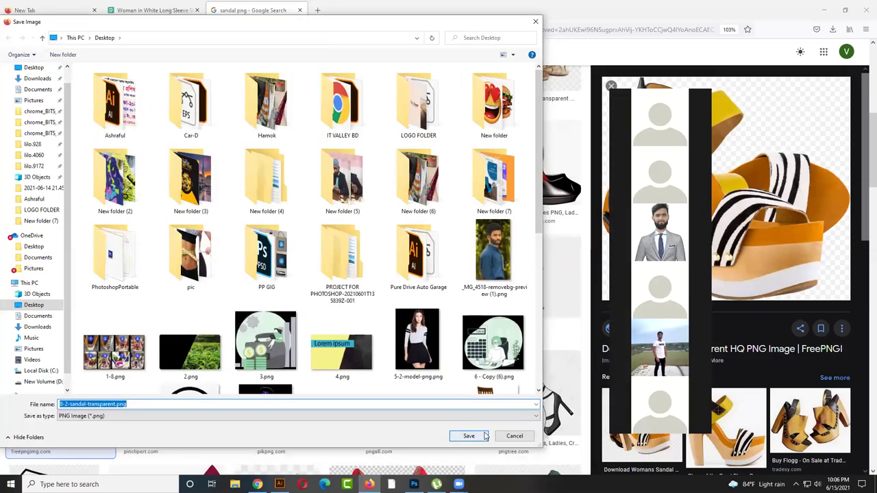
{"action": "left_click", "coordinate": [470, 434]}
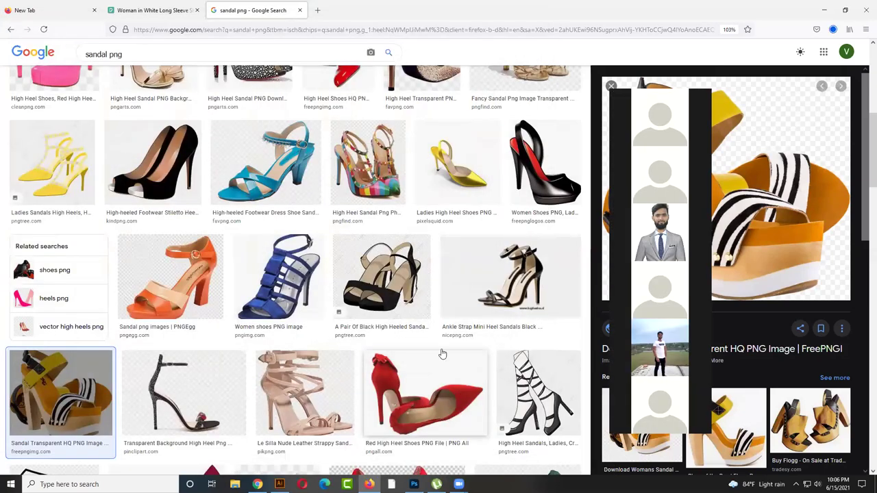
{"action": "left_click", "coordinate": [833, 29]}
{"action": "left_click_drag", "start_coordinate": [706, 54], "coordinate": [497, 365]}
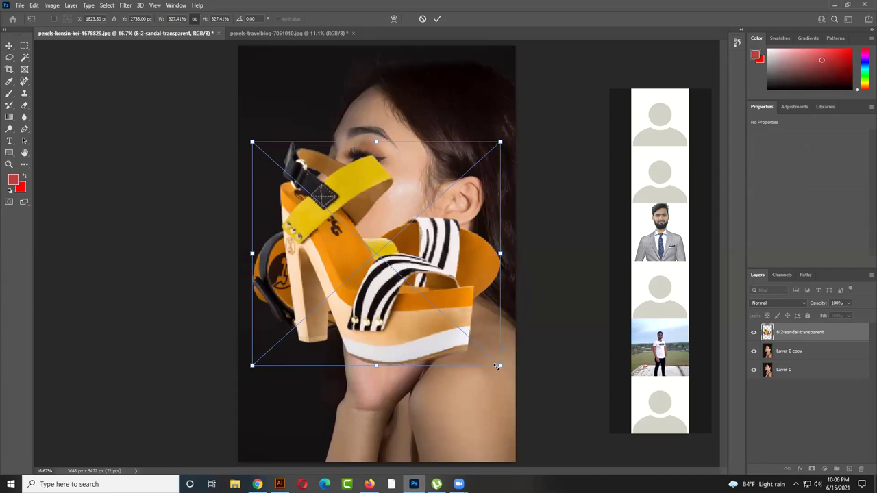
- Hide both portrait layers and add a new empty layer directly beneath the sandal layer
{"action": "left_click_drag", "start_coordinate": [754, 370], "coordinate": [754, 351]}
{"action": "left_click", "coordinate": [849, 469]}
{"action": "left_click_drag", "start_coordinate": [805, 333], "coordinate": [809, 361]}
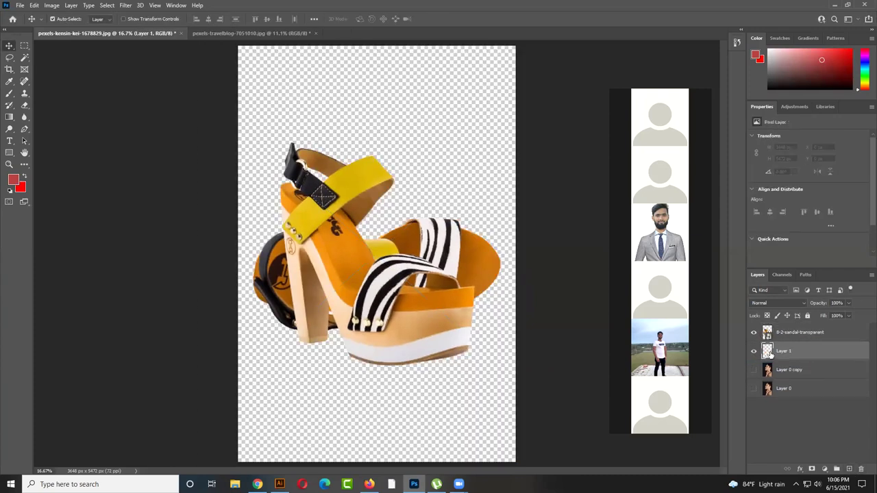
- Set the background color to #fafafa and fill the new Layer 1 with it
{"action": "left_click", "coordinate": [205, 134]}
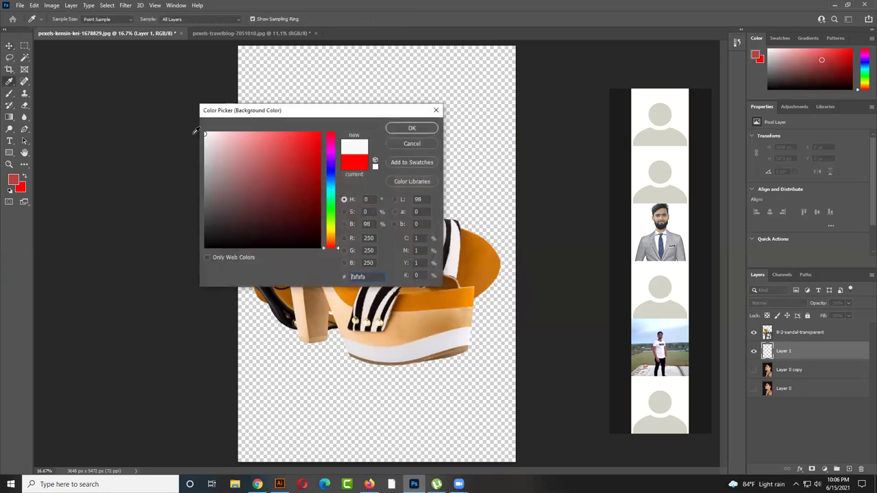
{"action": "left_click", "coordinate": [416, 129]}
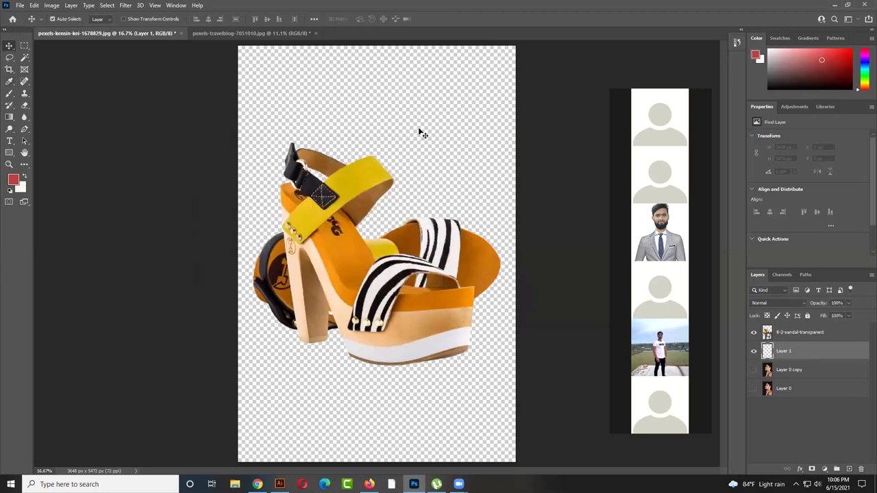
{"action": "key", "text": "alt+BackSpace"}
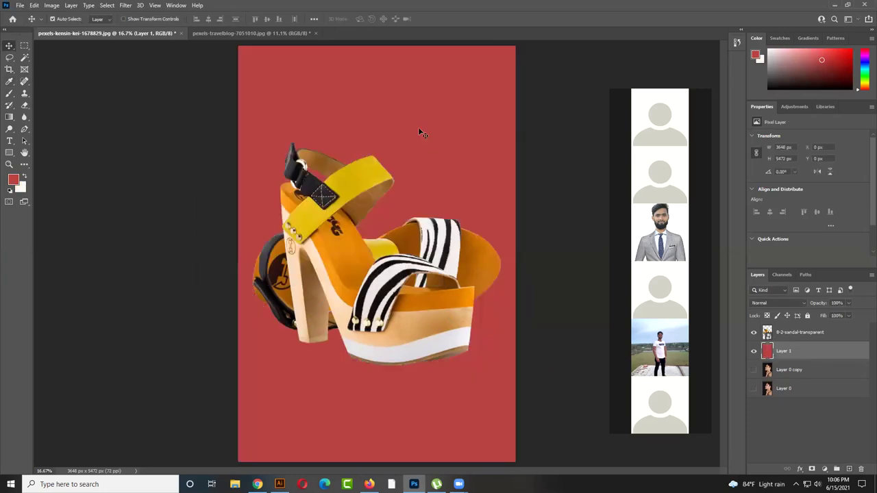
{"action": "key", "text": "ctrl+BackSpace"}
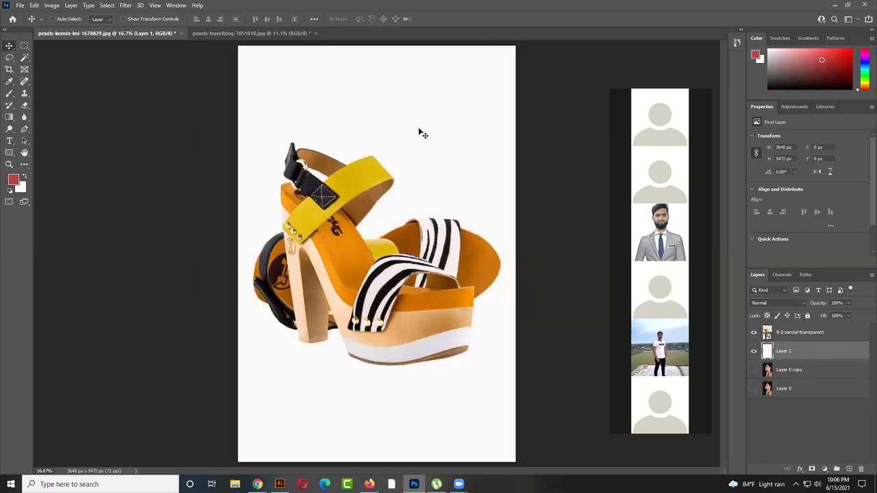
- Select the 8-2-sandal-transparent smart object and rasterize its layer
{"action": "left_click", "coordinate": [368, 317]}
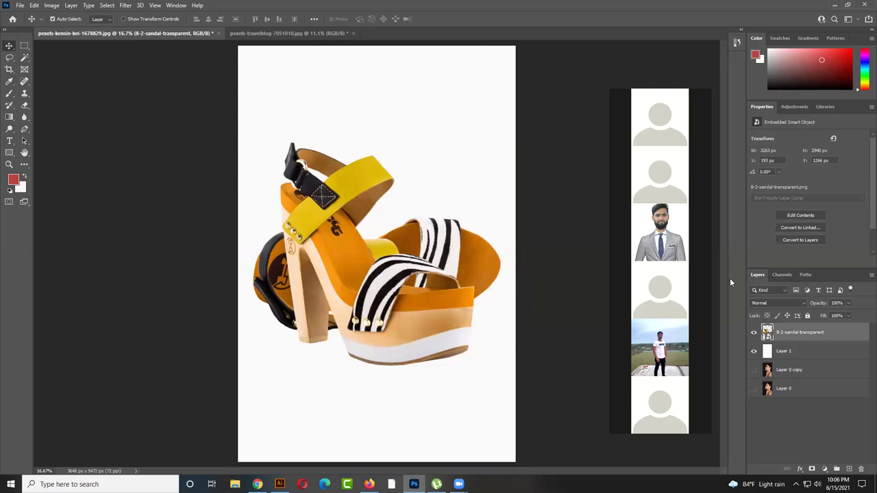
{"action": "right_click", "coordinate": [794, 333]}
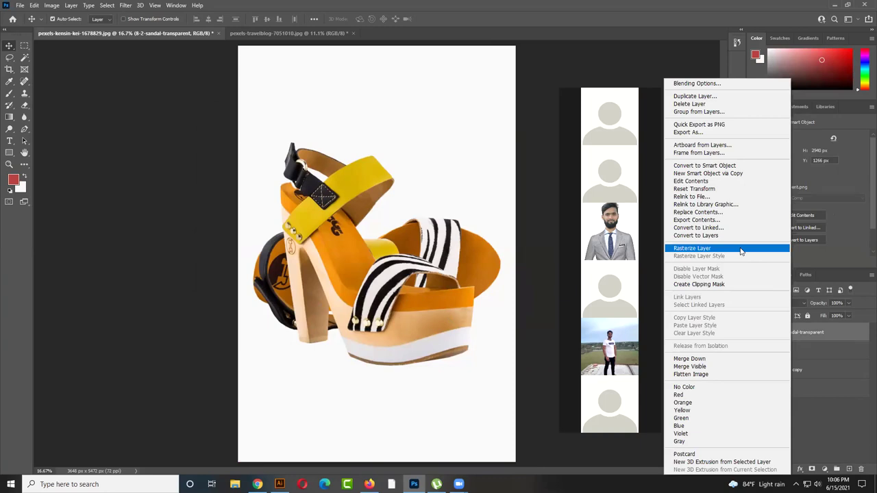
{"action": "left_click", "coordinate": [740, 251]}
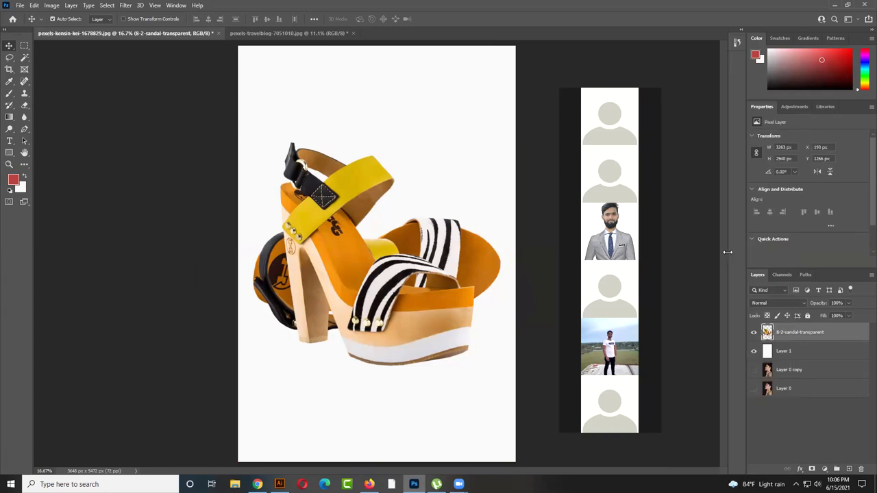
- Try Hue/Saturation hue shifts of -180 and -85 on the sandal layer and cancel the adjustment
{"action": "left_click", "coordinate": [51, 7]}
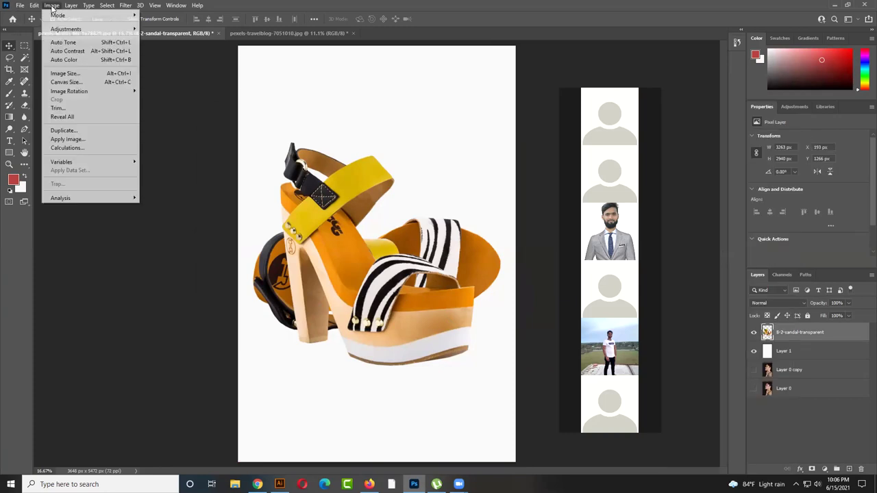
{"action": "mouse_move", "coordinate": [100, 29]}
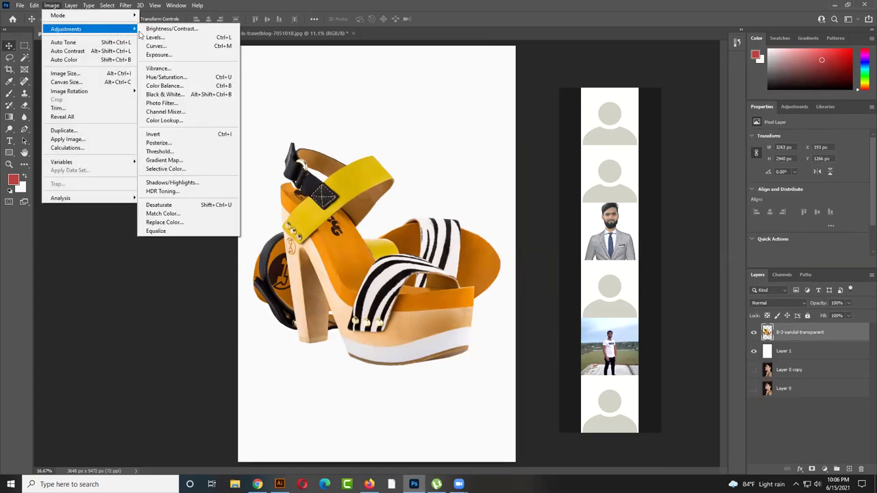
{"action": "left_click", "coordinate": [165, 79]}
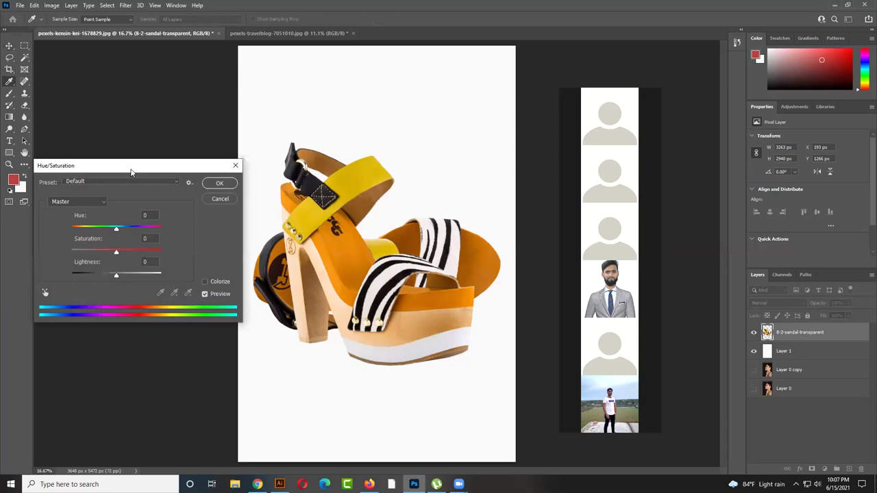
{"action": "left_click_drag", "start_coordinate": [131, 169], "coordinate": [122, 148]}
{"action": "left_click_drag", "start_coordinate": [107, 211], "coordinate": [59, 207]}
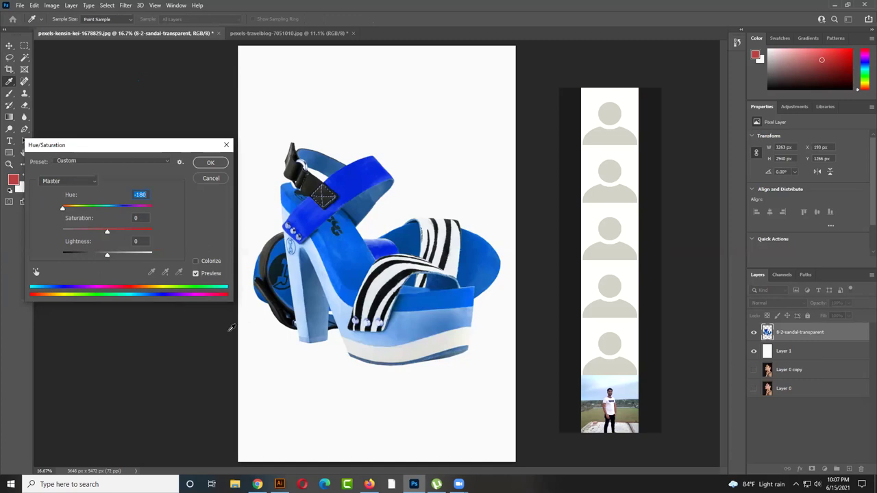
{"action": "mouse_move", "coordinate": [77, 213]}
{"action": "left_mouse_down"}
{"action": "mouse_move", "coordinate": [99, 209]}
{"action": "mouse_move", "coordinate": [79, 209]}
{"action": "left_mouse_up"}
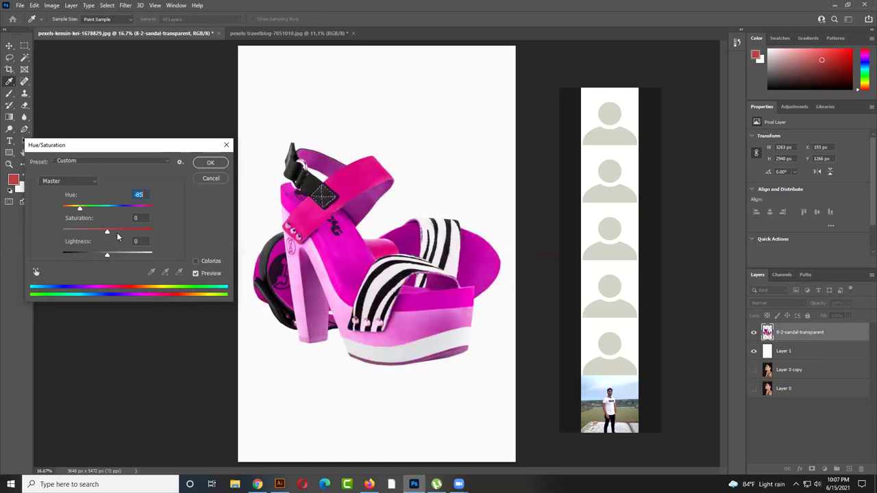
{"action": "left_click", "coordinate": [276, 267]}
{"action": "left_click", "coordinate": [206, 179]}
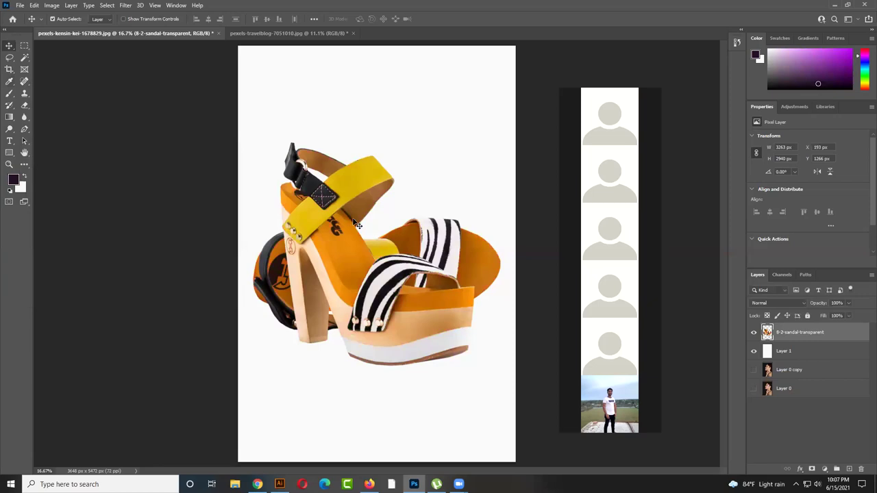
- Delete the sandal layer and the off-white Layer 1 beneath it
{"action": "key", "text": "Delete"}
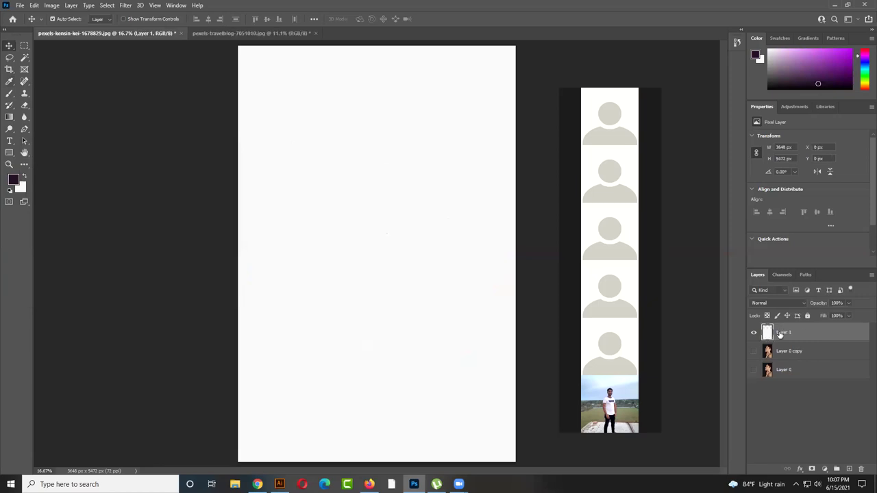
{"action": "key", "text": "Delete"}
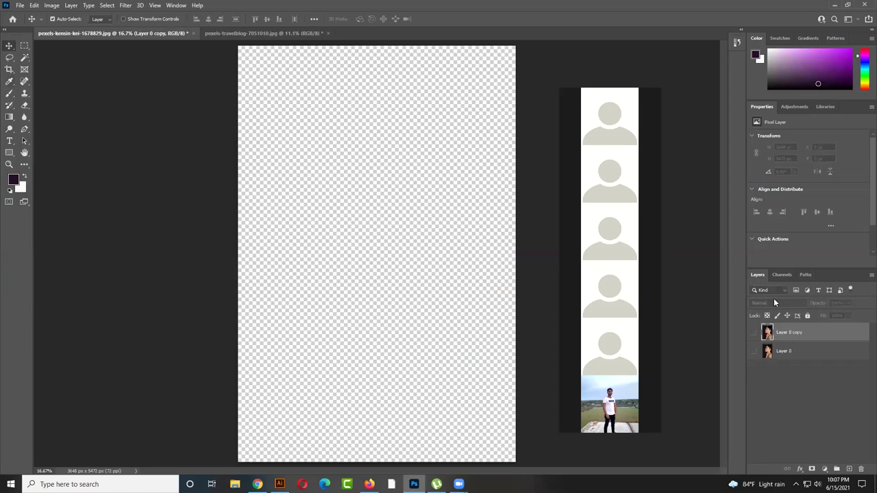
- Show and select the yellow-tinted Layer 0 copy in the forest photo, and return to the portrait document
{"action": "left_click", "coordinate": [289, 35]}
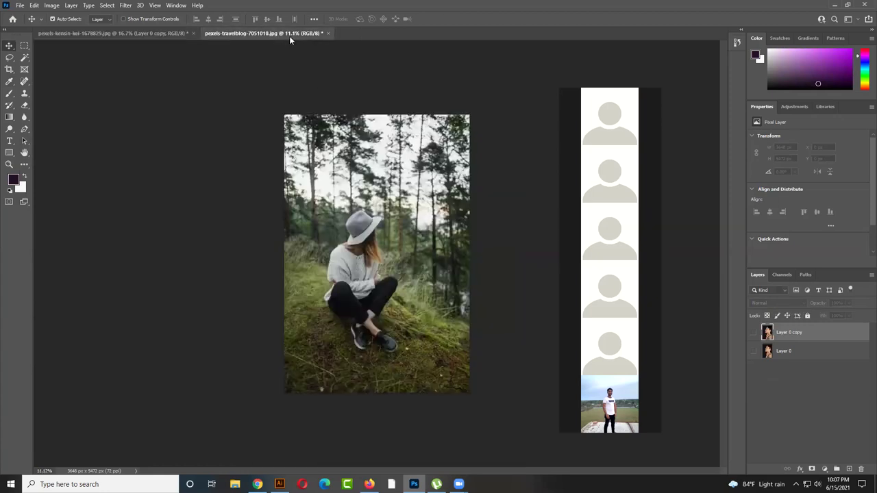
{"action": "left_click", "coordinate": [425, 178]}
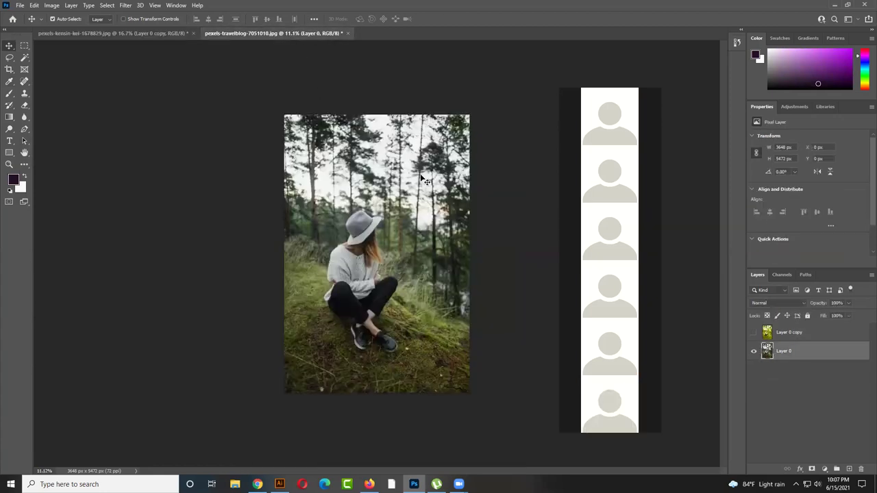
{"action": "left_click", "coordinate": [753, 334]}
{"action": "left_click", "coordinate": [771, 334]}
{"action": "left_click", "coordinate": [54, 6]}
{"action": "mouse_move", "coordinate": [62, 30]}
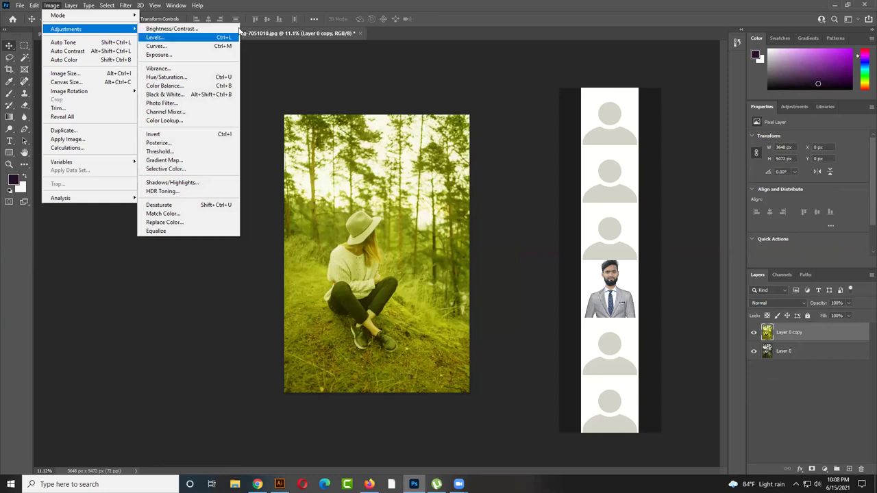
{"action": "left_click", "coordinate": [463, 214]}
{"action": "left_click", "coordinate": [141, 33]}
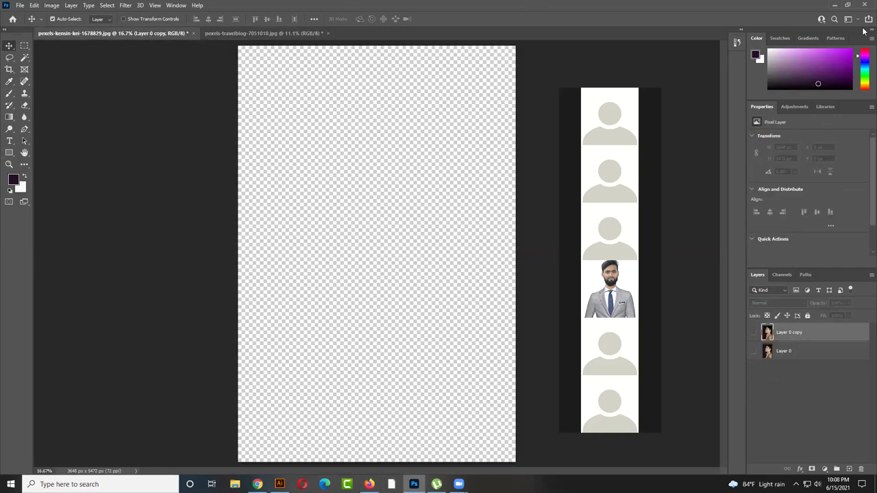
- Switch to Illustrator and close its window
{"action": "key", "text": "alt+Tab"}
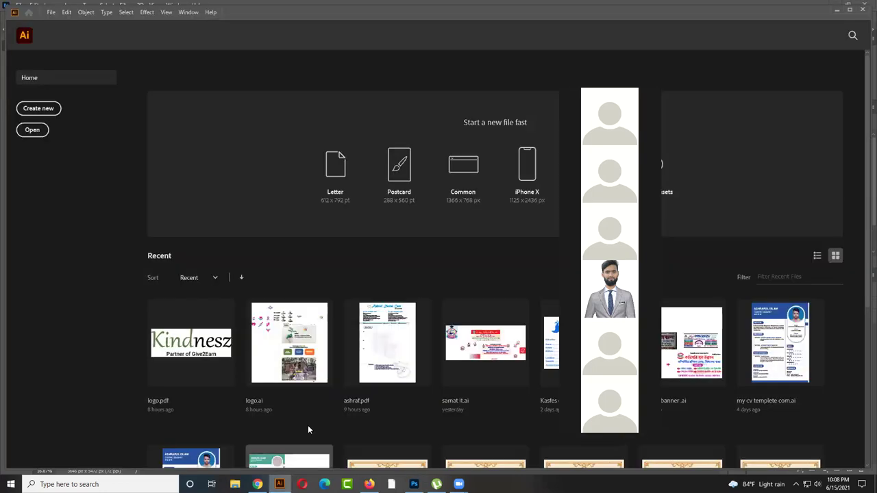
{"action": "left_click", "coordinate": [863, 9]}
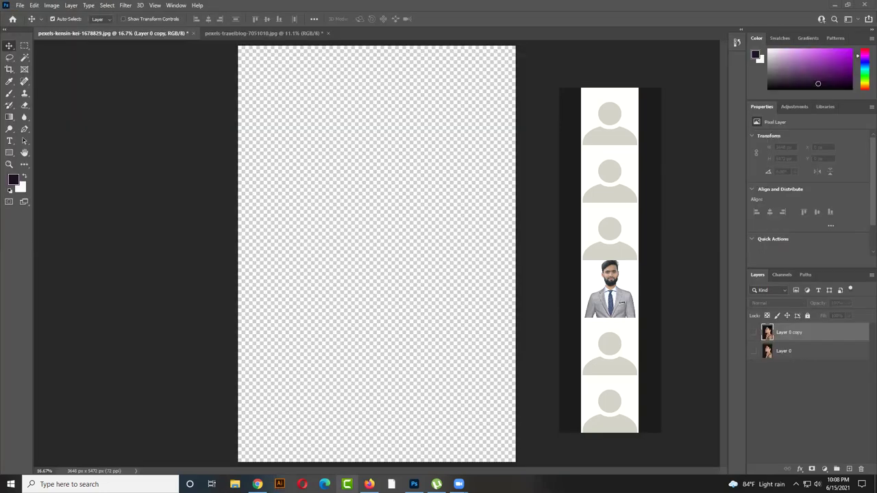
- Bring the orange platform sandal image from the Firefox image results into the portrait document as a new layer
{"action": "left_click", "coordinate": [369, 485]}
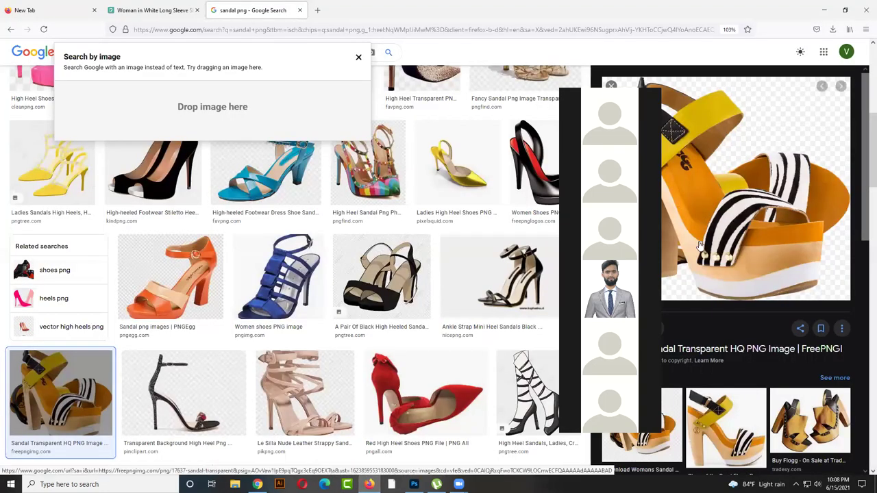
{"action": "left_click_drag", "start_coordinate": [706, 223], "coordinate": [380, 212]}
{"action": "scroll", "coordinate": [375, 203], "scroll_direction": "up", "scroll_amount": 3}
{"action": "mouse_move", "coordinate": [376, 161]}
{"action": "left_mouse_down"}
{"action": "mouse_move", "coordinate": [375, 200]}
{"action": "mouse_move", "coordinate": [369, 171]}
{"action": "left_mouse_up"}
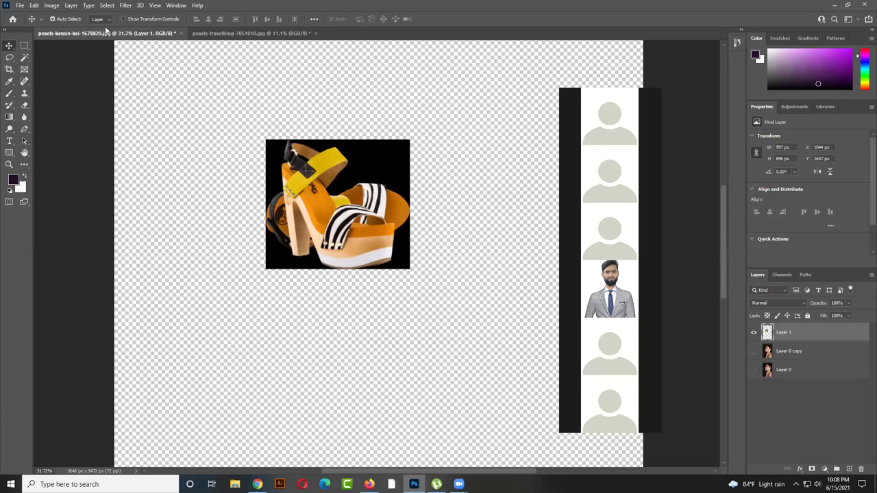
- Try a negative Hue/Saturation hue shift on the sandal layer, cancel the adjustment, and delete the layer
{"action": "left_click", "coordinate": [53, 6]}
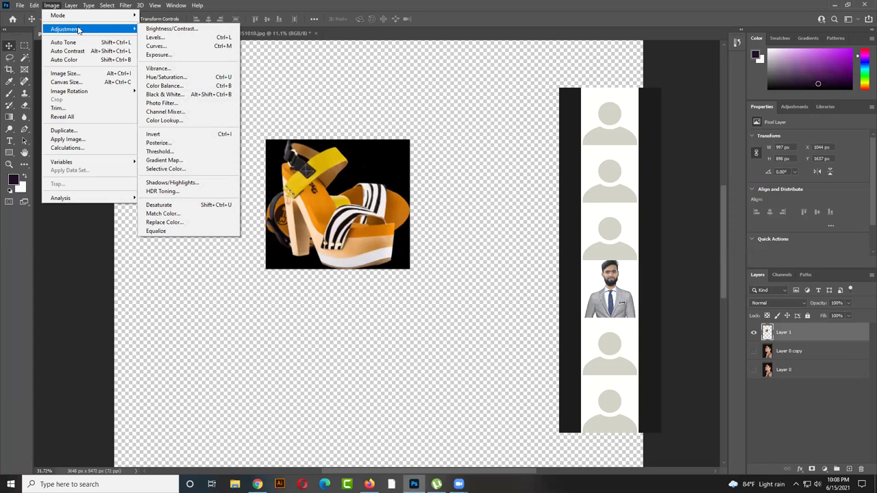
{"action": "left_click", "coordinate": [180, 78]}
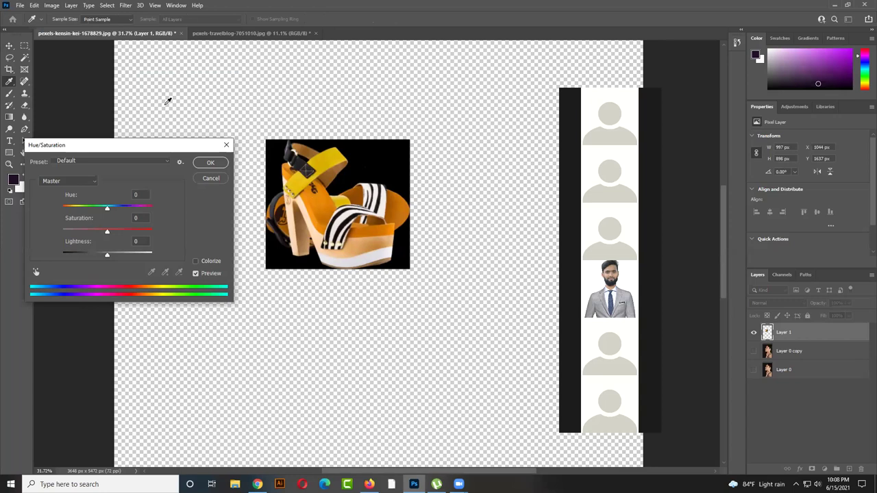
{"action": "left_click_drag", "start_coordinate": [108, 208], "coordinate": [84, 205]}
{"action": "left_click", "coordinate": [210, 180]}
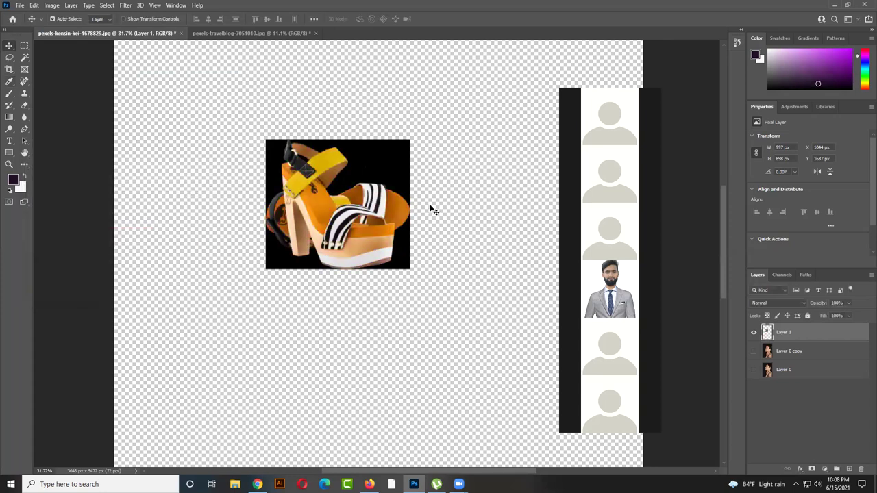
{"action": "key", "text": "Delete"}
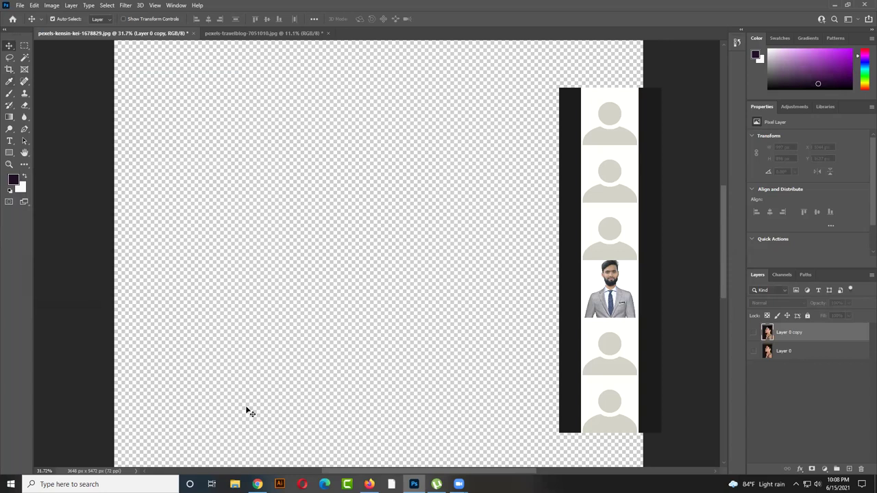
- Switch to Firefox and adjust the system speaker volume
{"action": "key", "text": "alt+Tab"}
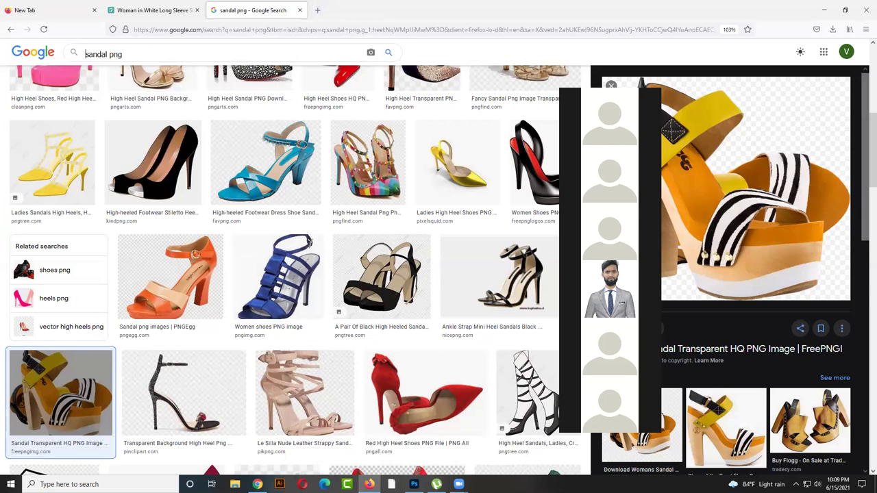
{"action": "left_click", "coordinate": [818, 485]}
{"action": "left_click_drag", "start_coordinate": [801, 464], "coordinate": [819, 470]}
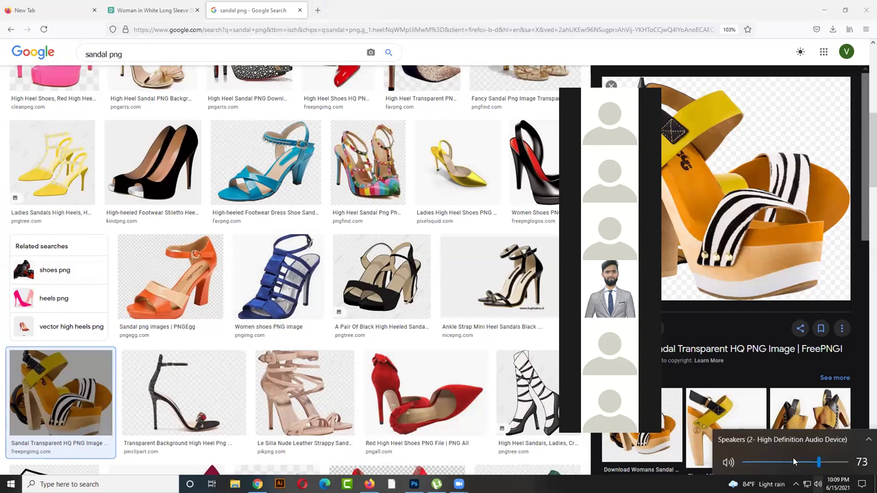
{"action": "left_click", "coordinate": [826, 464]}
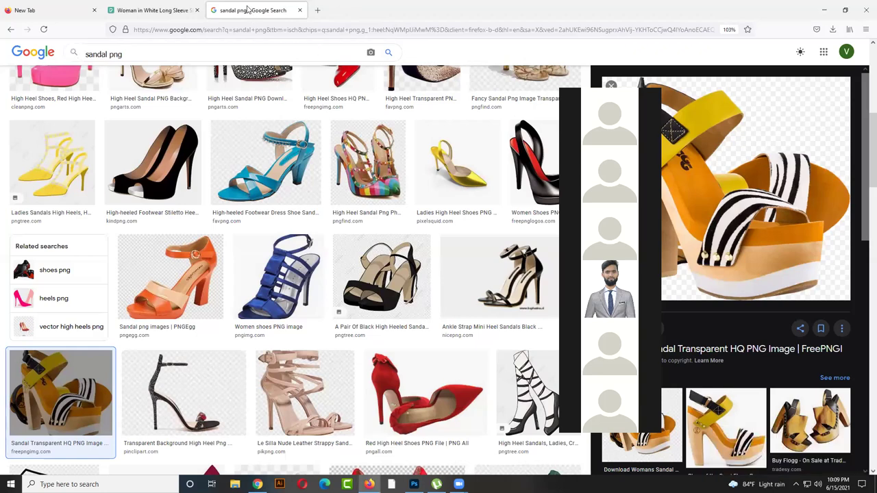
- Search Google in a new browser tab for "facebook cover photo size" and highlight the recommended dimensions in the top result
{"action": "scroll", "coordinate": [305, 164], "scroll_direction": "up", "scroll_amount": 4}
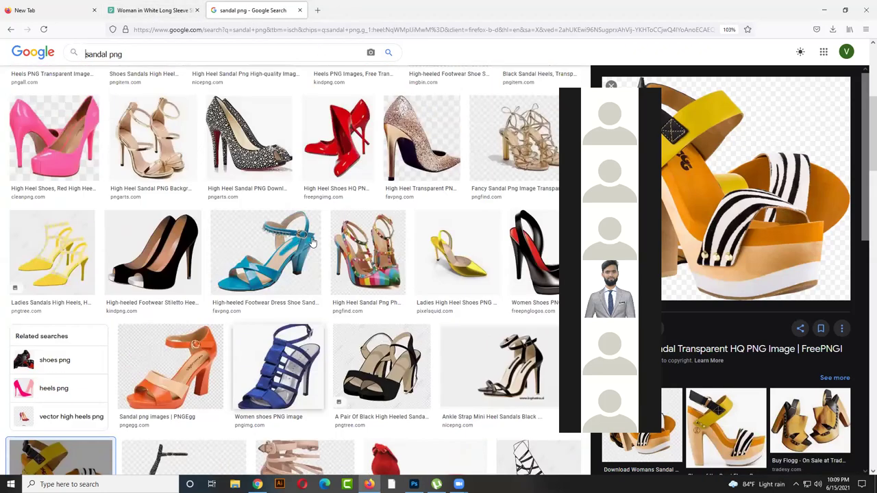
{"action": "scroll", "coordinate": [274, 223], "scroll_direction": "up", "scroll_amount": 2}
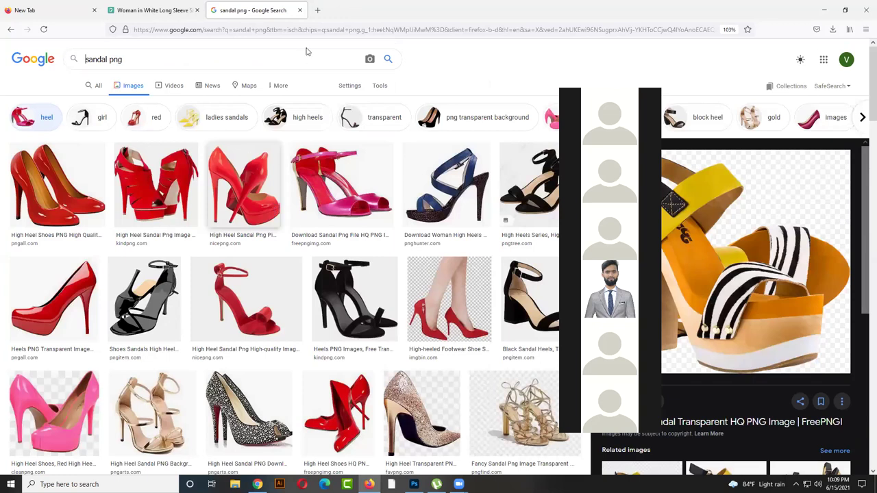
{"action": "left_click", "coordinate": [317, 12]}
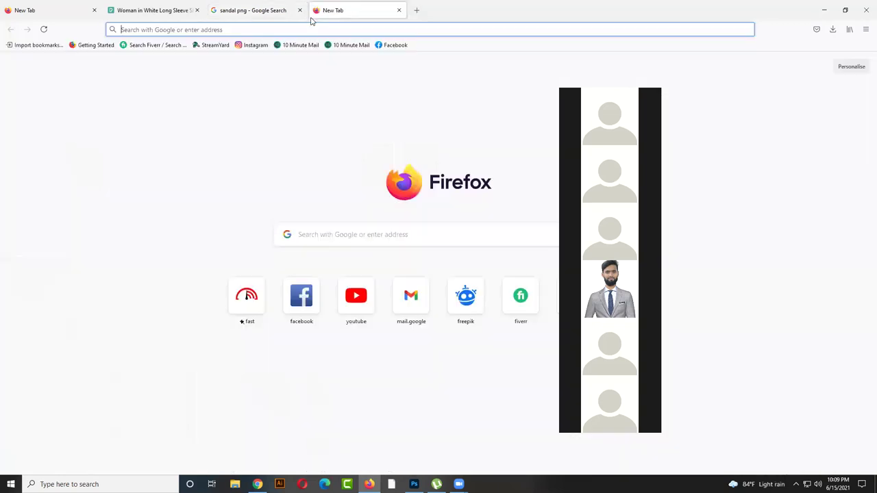
{"action": "left_click", "coordinate": [254, 28]}
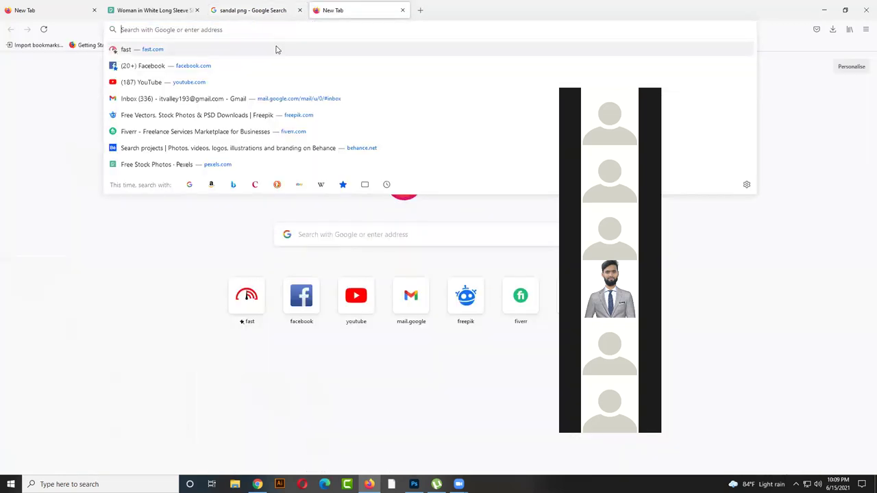
{"action": "type", "text": "fac"}
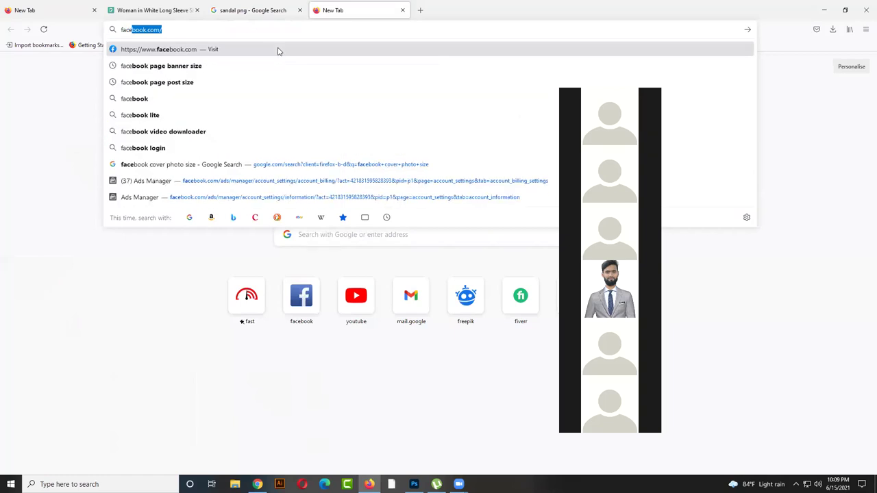
{"action": "type", "text": "ebook."}
{"action": "key", "text": "BackSpace"}
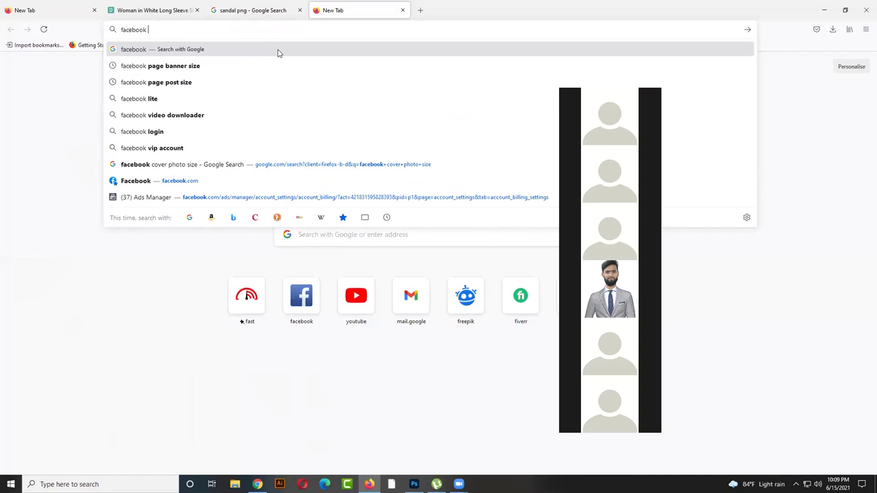
{"action": "type", "text": "cover"}
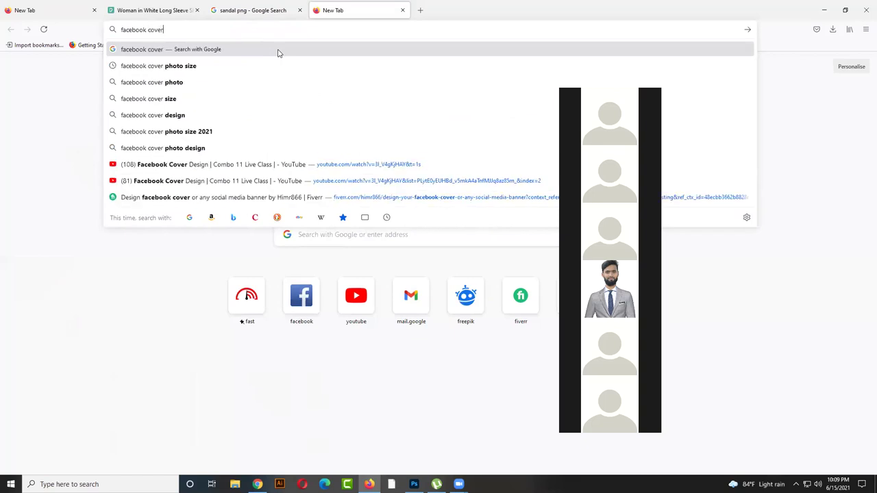
{"action": "key", "text": "Down"}
{"action": "key", "text": "Return"}
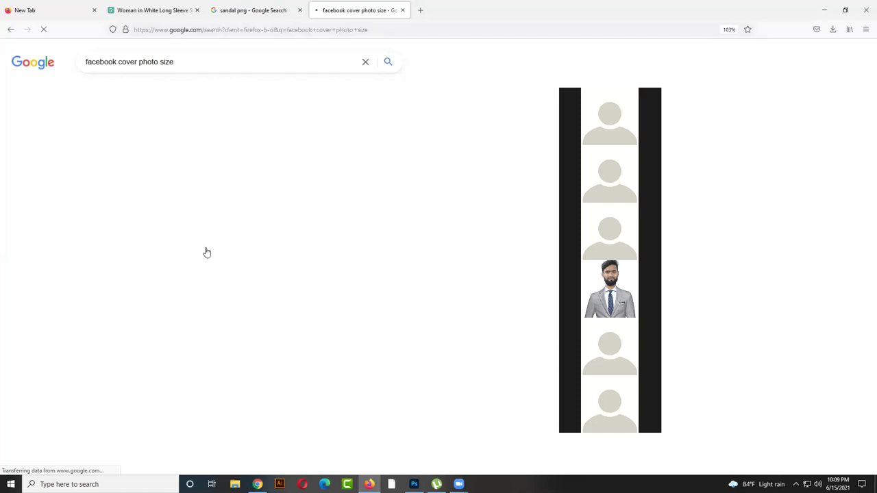
{"action": "left_click_drag", "start_coordinate": [252, 203], "coordinate": [333, 203]}
{"action": "left_click", "coordinate": [378, 380]}
- Create a new Photoshop document from the Web Most Common preset, 1366 x 768 px at 72 ppi
{"action": "left_click", "coordinate": [414, 484]}
{"action": "left_click", "coordinate": [21, 5]}
{"action": "left_click", "coordinate": [23, 5]}
{"action": "left_click", "coordinate": [21, 6]}
{"action": "key", "text": "Escape"}
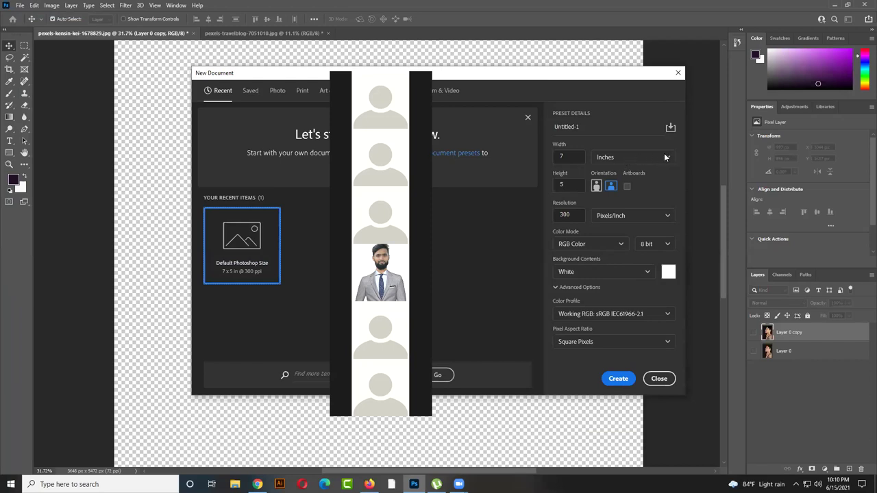
{"action": "key", "text": "alt+Tab"}
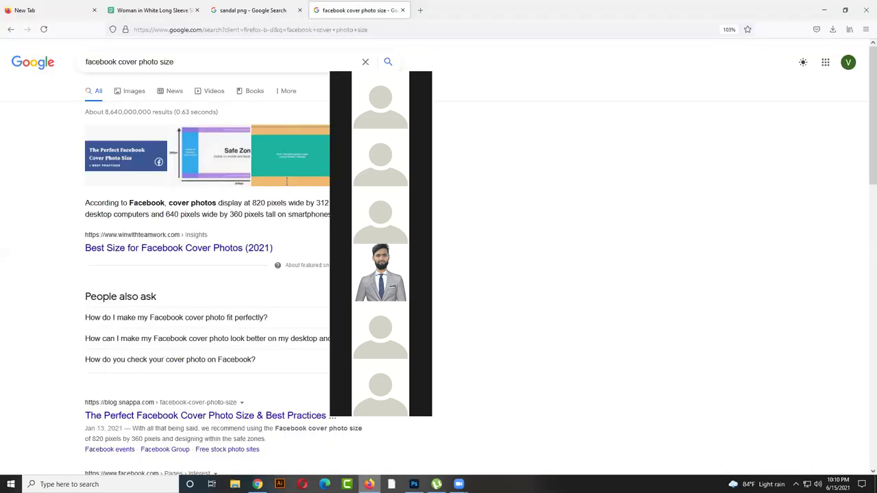
{"action": "key", "text": "alt+Tab"}
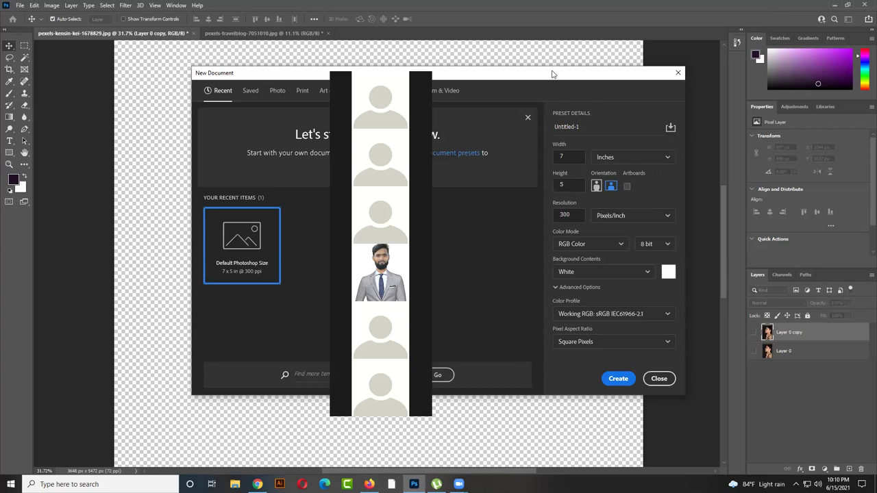
{"action": "left_click_drag", "start_coordinate": [553, 74], "coordinate": [651, 48]}
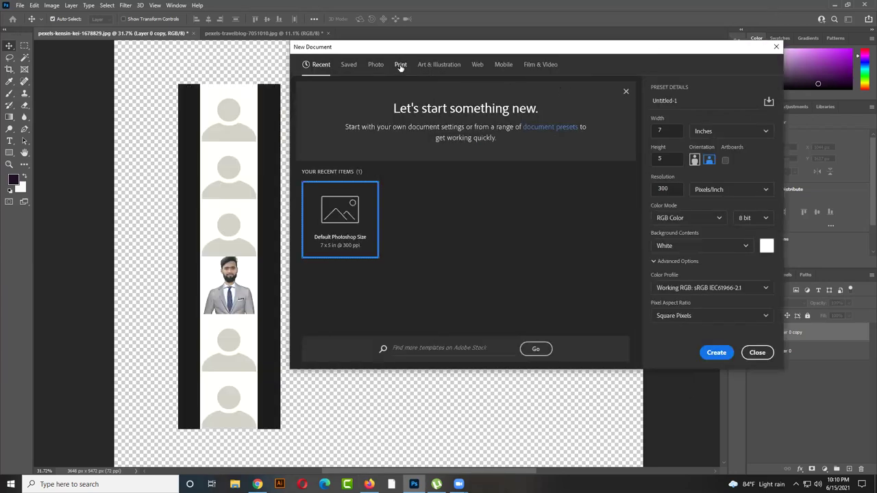
{"action": "left_click", "coordinate": [490, 70]}
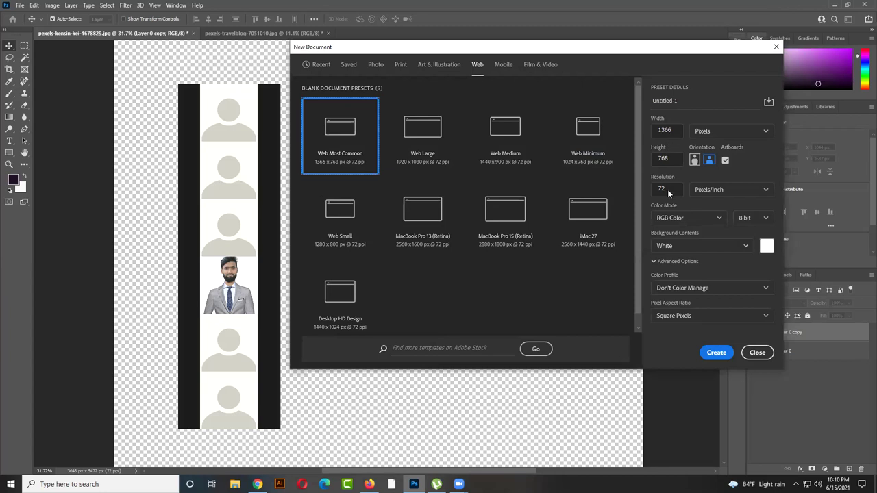
{"action": "left_click", "coordinate": [717, 353]}
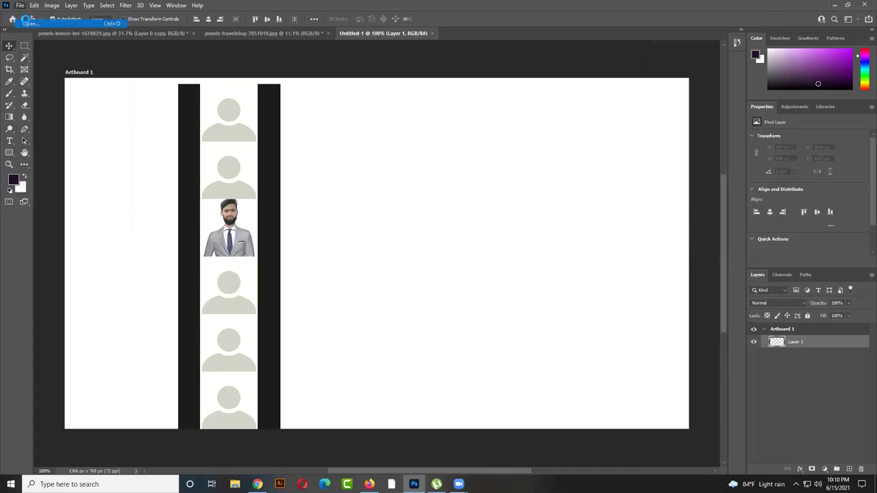
- Start setting up another new document and choose Pixels as its width unit
{"action": "key", "text": "Escape"}
{"action": "key", "text": "ctrl+o"}
{"action": "key", "text": "Escape"}
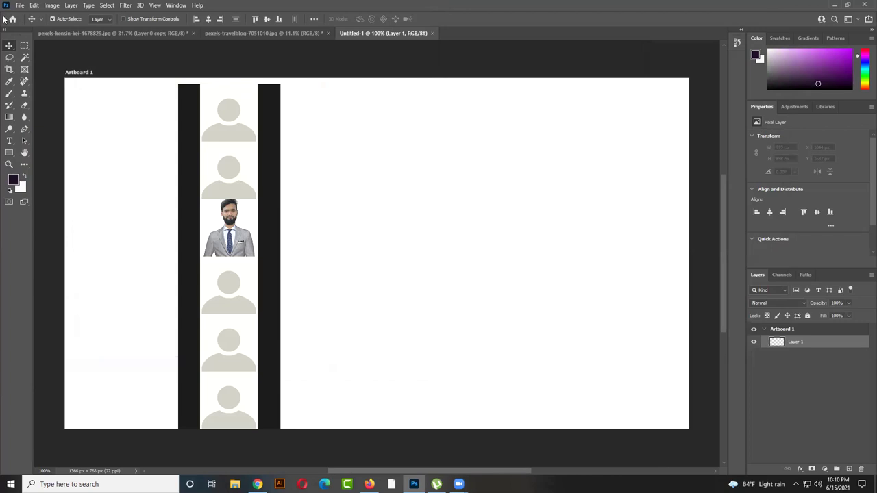
{"action": "left_click", "coordinate": [19, 6]}
{"action": "left_click", "coordinate": [27, 17]}
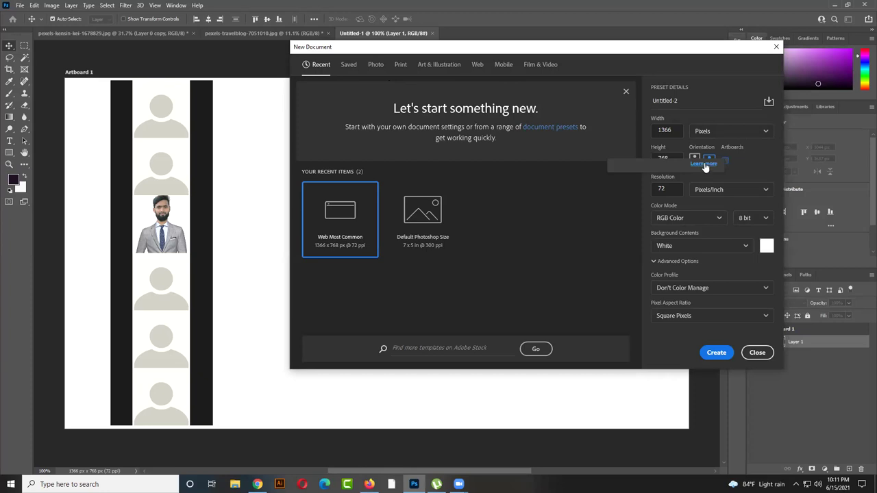
{"action": "left_click", "coordinate": [726, 132]}
{"action": "left_click", "coordinate": [719, 148]}
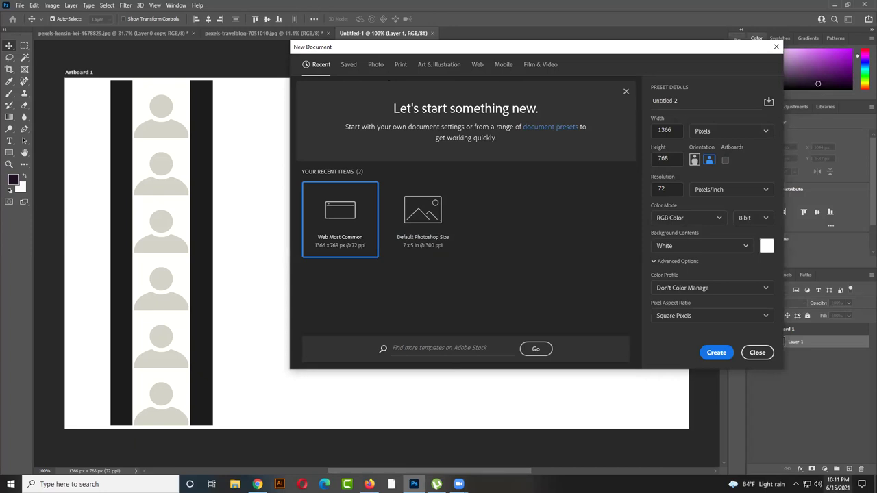
- Raise the system speaker volume to 94
{"action": "left_click", "coordinate": [817, 484]}
{"action": "scroll", "coordinate": [828, 473], "scroll_direction": "up", "scroll_amount": 8}
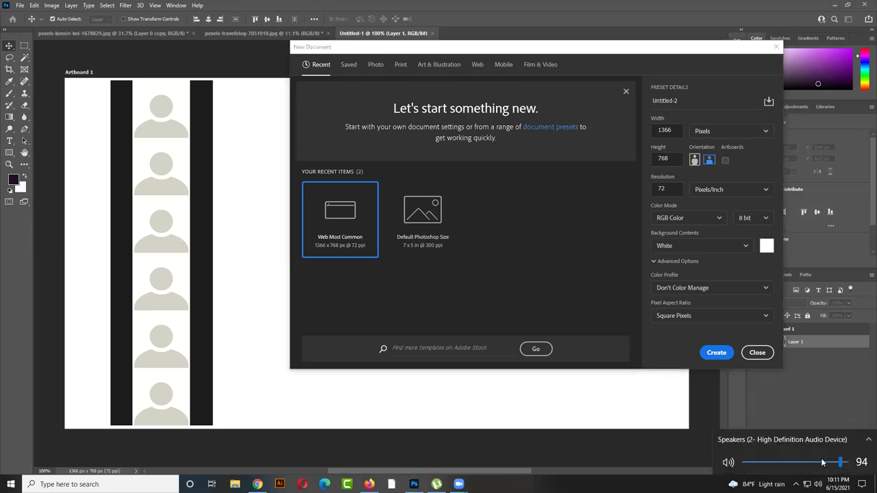
{"action": "left_click", "coordinate": [603, 284]}
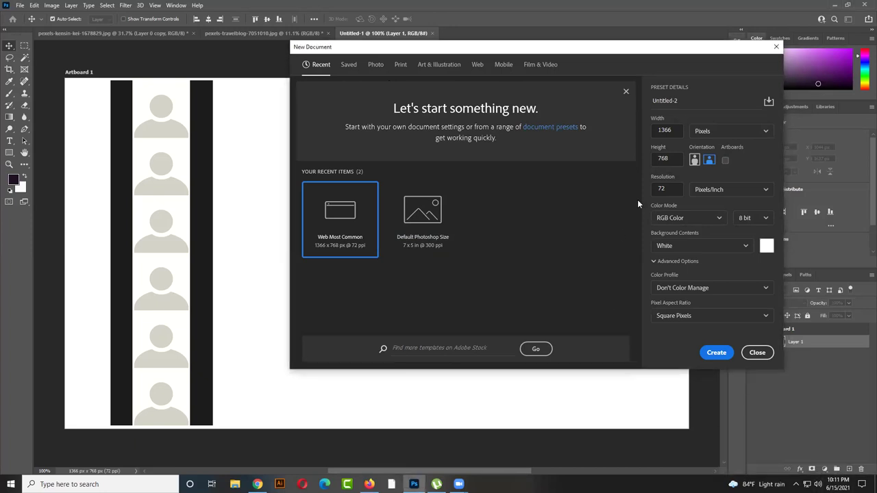
- Begin entering the new document's width, starting with the digit 8
{"action": "left_click", "coordinate": [663, 159]}
{"action": "left_click", "coordinate": [669, 132]}
{"action": "type", "text": "8"}
- Switch to Firefox and examine the recommended desktop width and height for Facebook cover photos in the top search result
{"action": "left_click", "coordinate": [369, 484]}
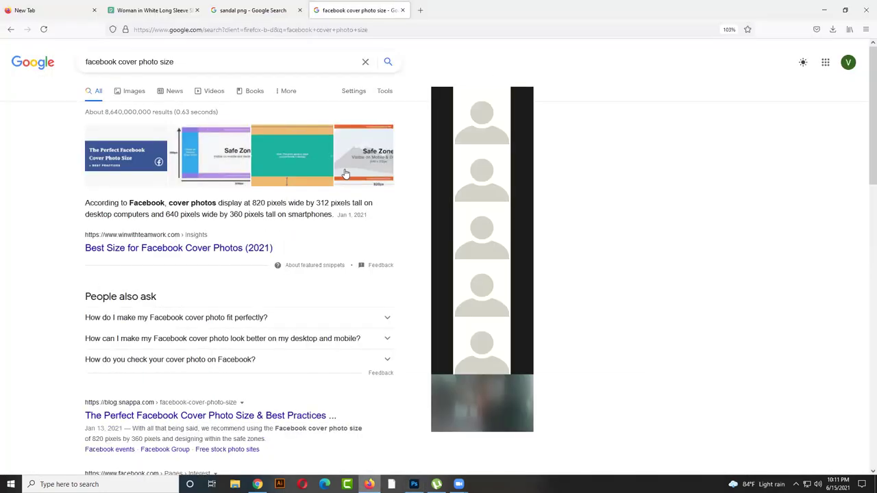
{"action": "left_click_drag", "start_coordinate": [252, 204], "coordinate": [322, 203]}
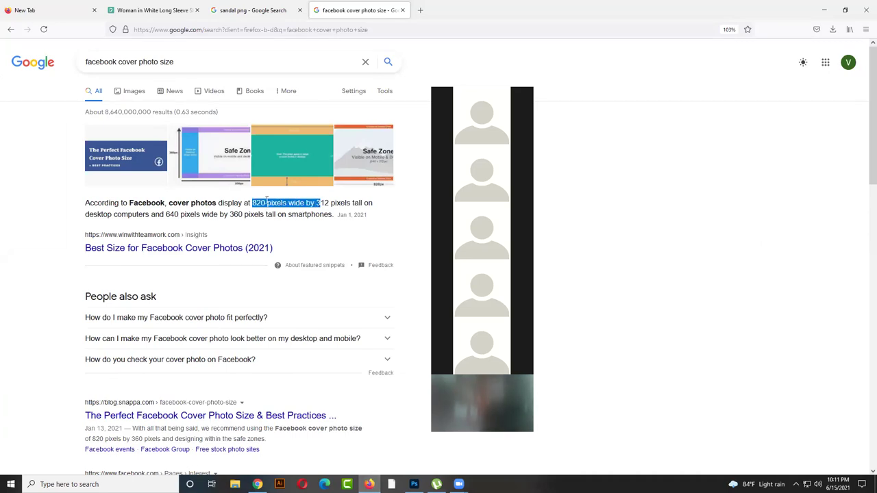
{"action": "left_click", "coordinate": [252, 204]}
{"action": "left_click_drag", "start_coordinate": [252, 204], "coordinate": [266, 203]}
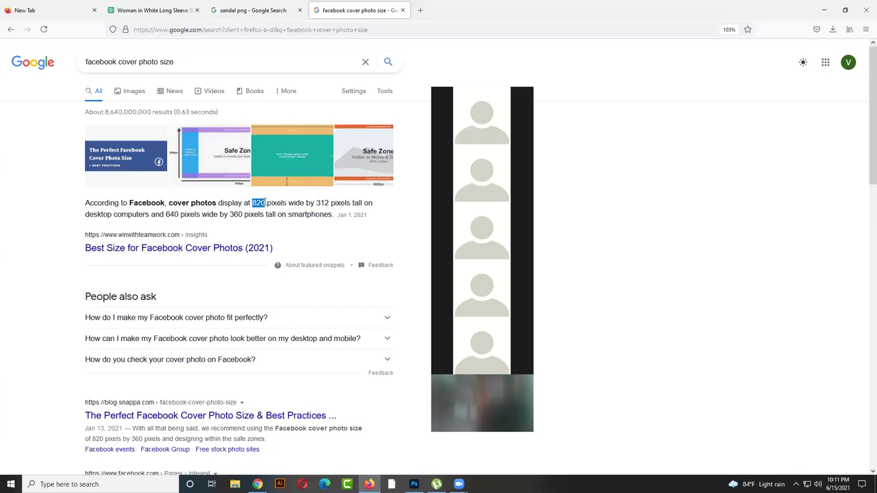
{"action": "double_click", "coordinate": [322, 203]}
{"action": "left_click", "coordinate": [287, 212]}
{"action": "left_click_drag", "start_coordinate": [251, 203], "coordinate": [266, 203]}
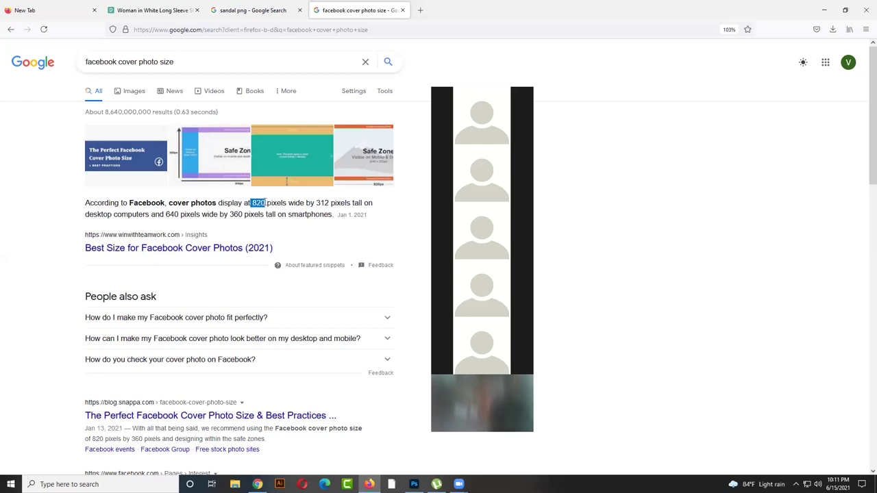
- Open the image results for "facebook cover photo size" in a separate browser tab
{"action": "right_click", "coordinate": [132, 94]}
{"action": "left_click", "coordinate": [146, 108]}
{"action": "left_click", "coordinate": [458, 10]}
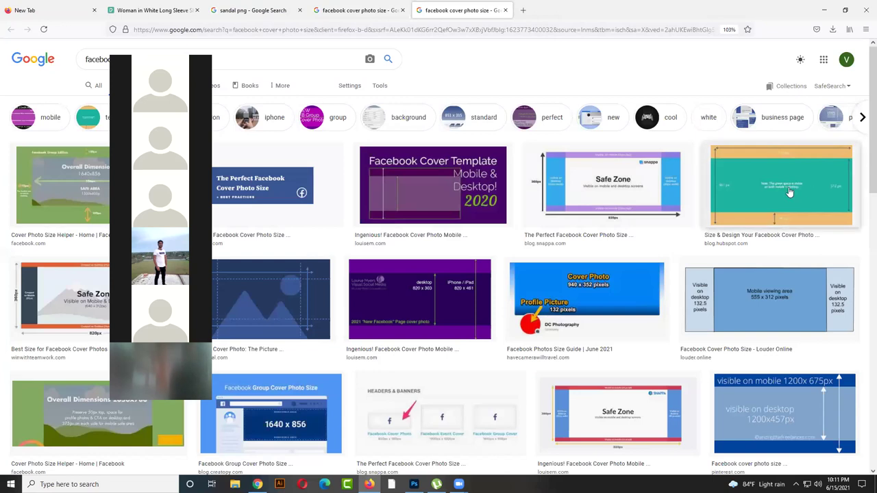
- Preview the HubSpot cover-size diagram and, in Photoshop, set the new document's width to 820 and height to 312 pixels
{"action": "left_click", "coordinate": [785, 148]}
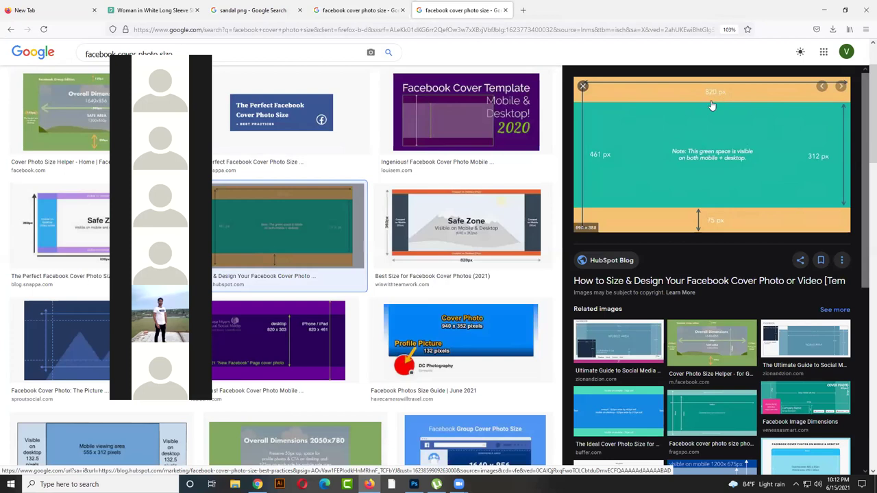
{"action": "left_click", "coordinate": [414, 485]}
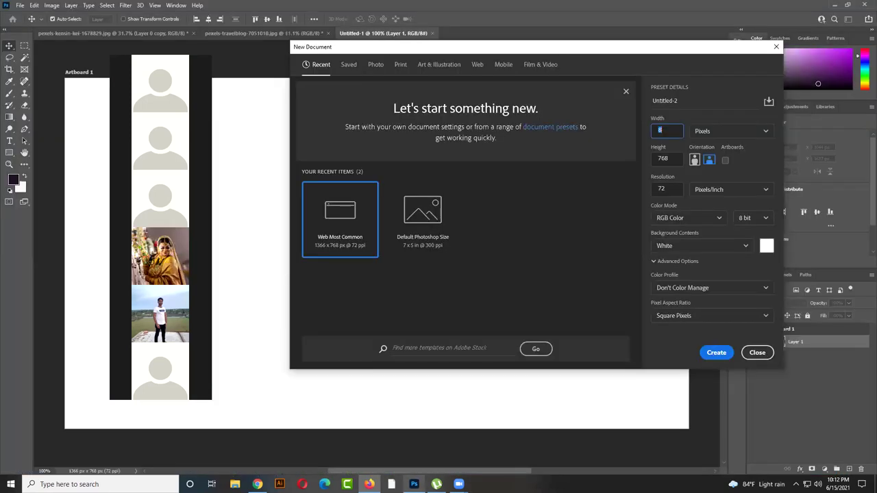
{"action": "type", "text": "8"}
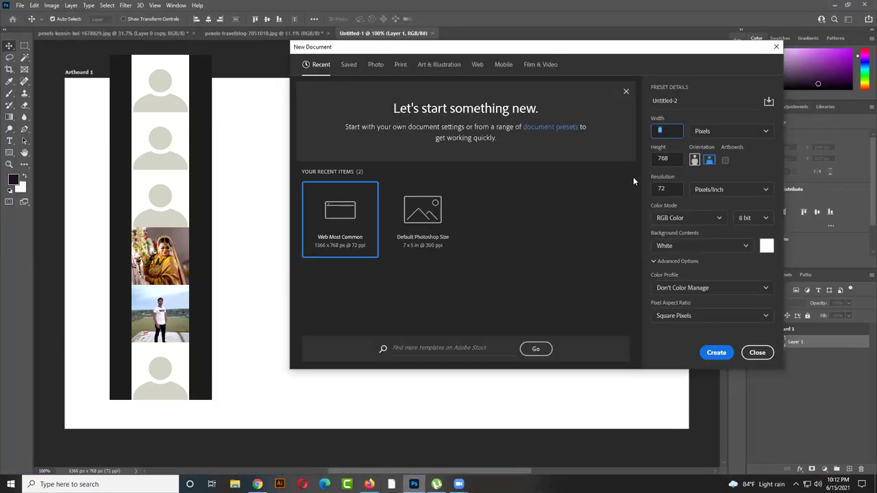
{"action": "type", "text": "20"}
{"action": "left_click", "coordinate": [668, 159]}
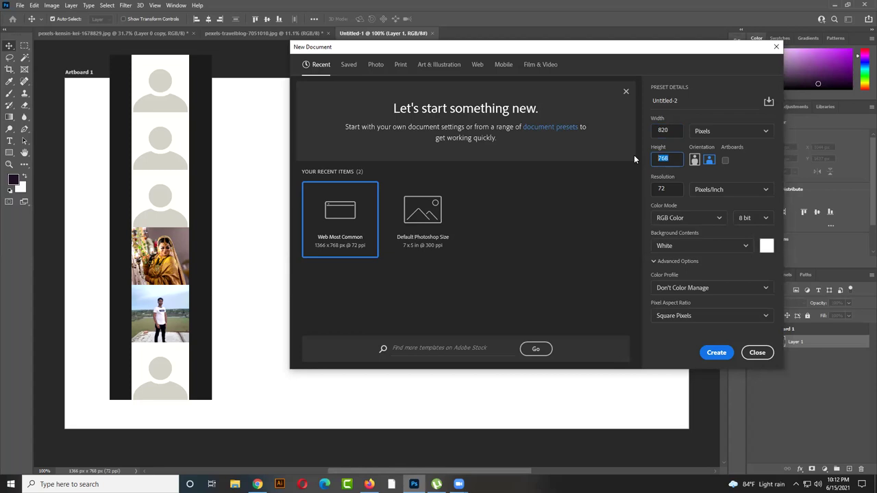
{"action": "type", "text": "312"}
{"action": "left_click", "coordinate": [521, 230]}
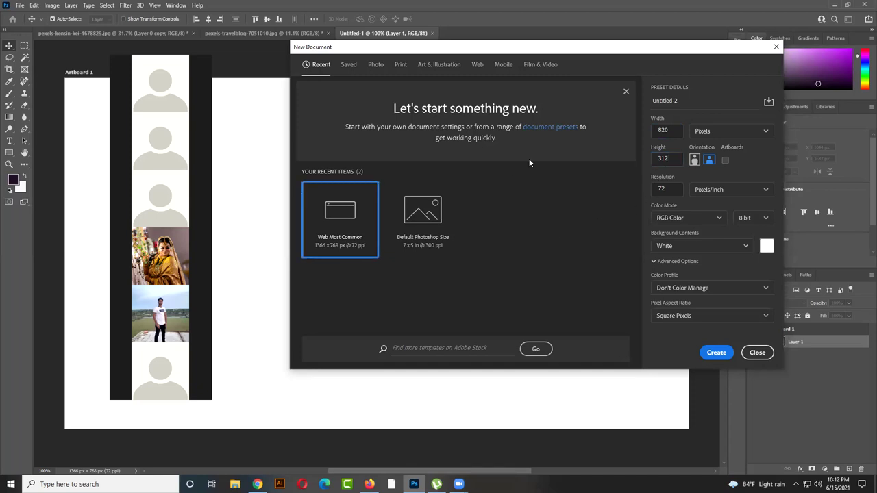
- Recheck the cover-size diagram's dimensions in Firefox and return to Photoshop's new document settings to compare them
{"action": "double_click", "coordinate": [661, 190]}
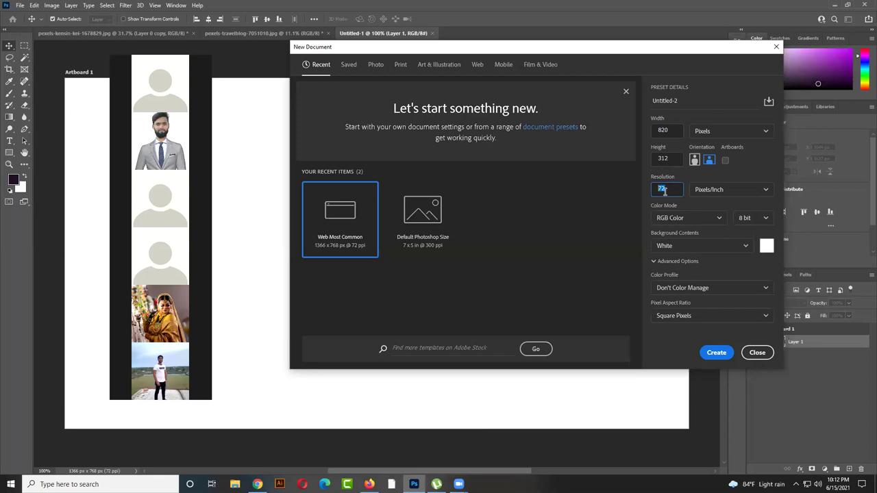
{"action": "left_click", "coordinate": [369, 484]}
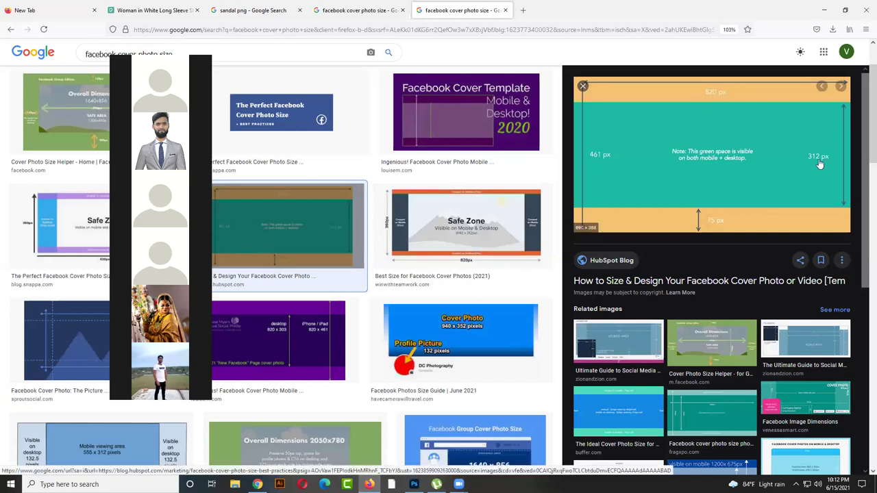
{"action": "left_click", "coordinate": [826, 8]}
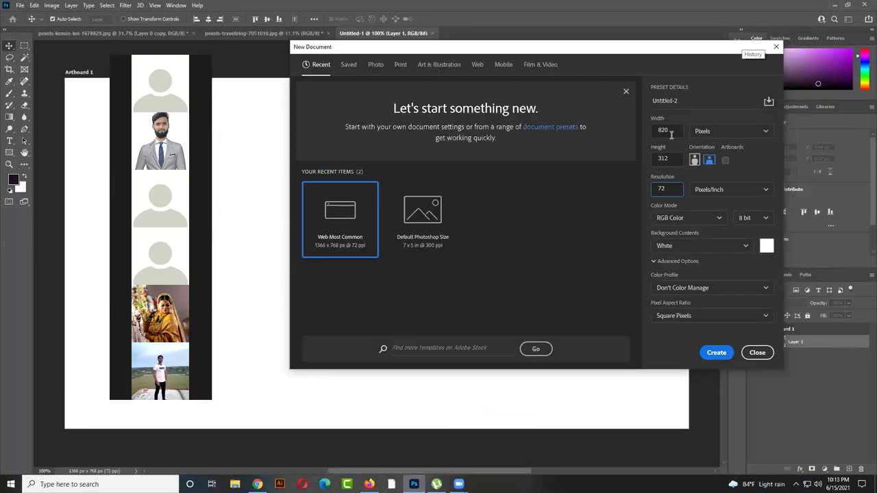
{"action": "left_click", "coordinate": [670, 129]}
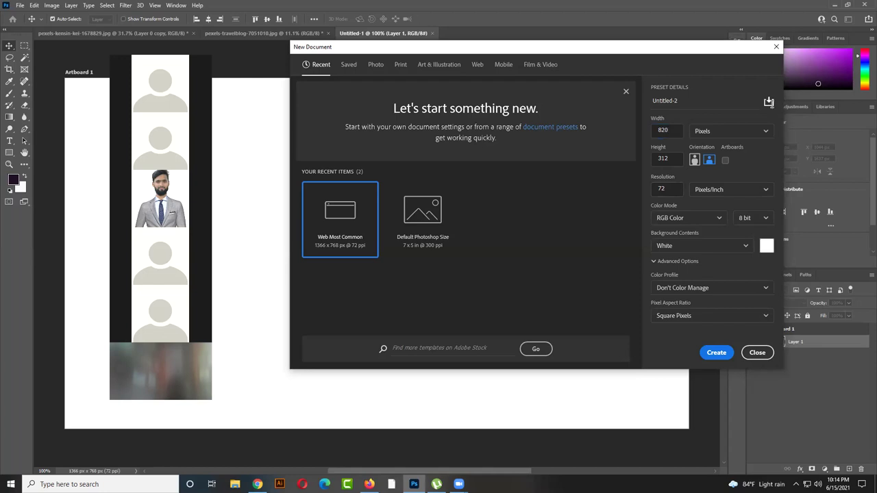
- Set the resolution to 300 pixels/inch and save the document settings as the preset "Saved 1"
{"action": "left_click", "coordinate": [769, 103]}
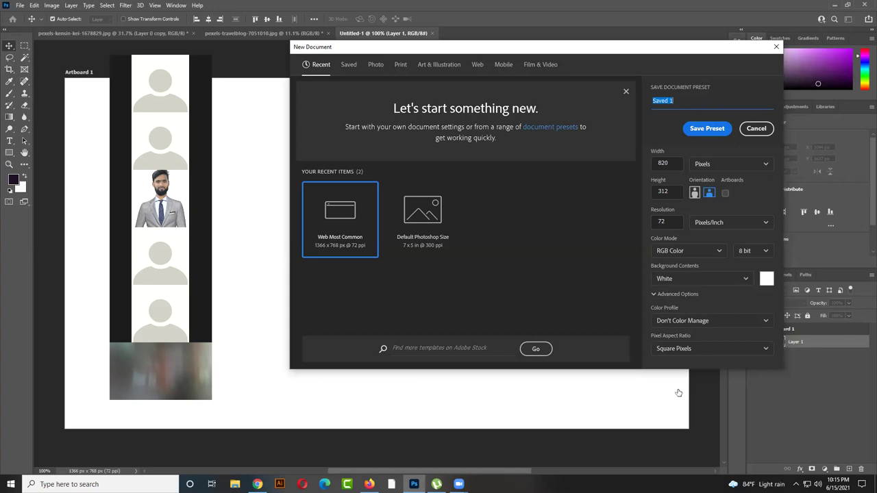
{"action": "left_click", "coordinate": [410, 435]}
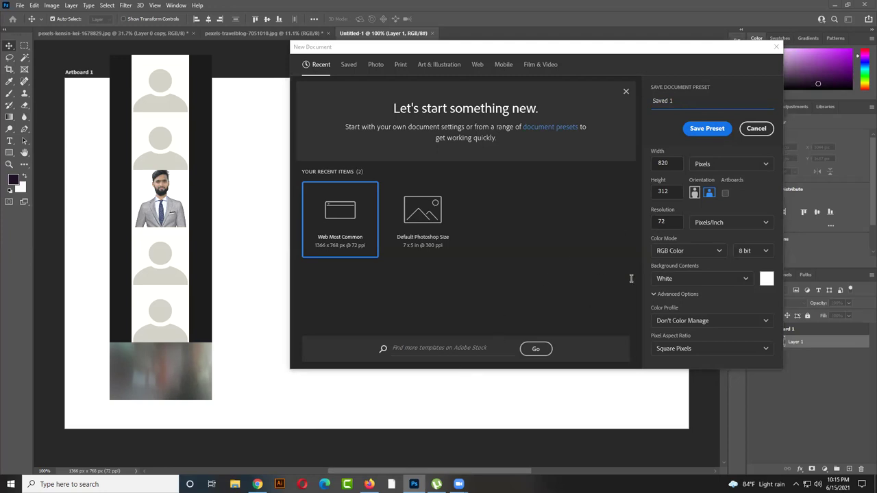
{"action": "left_click", "coordinate": [674, 221]}
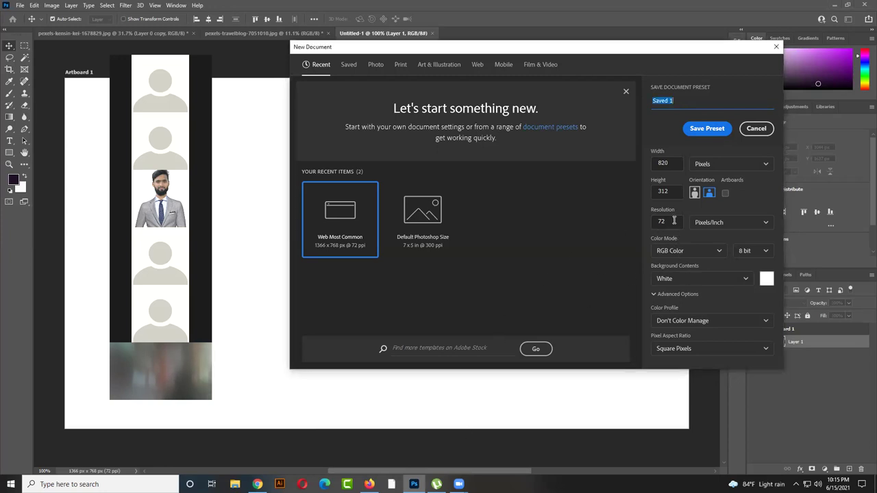
{"action": "left_click_drag", "start_coordinate": [674, 220], "coordinate": [647, 222]}
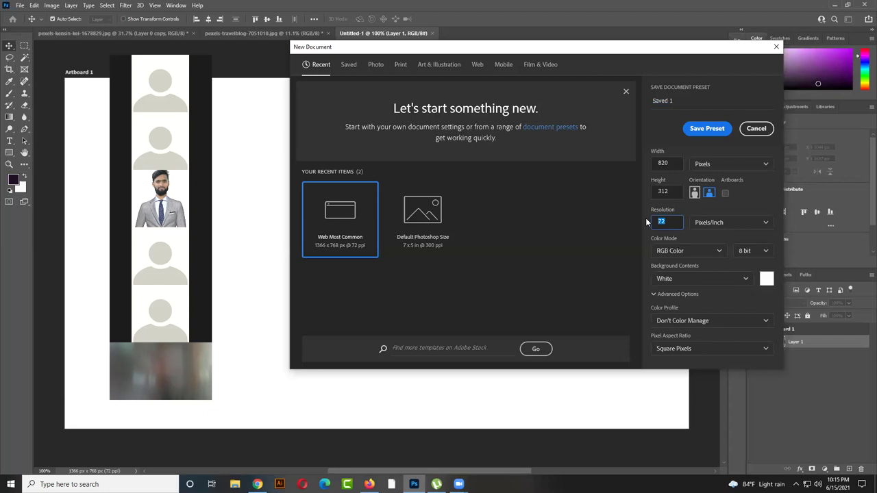
{"action": "left_click", "coordinate": [673, 221]}
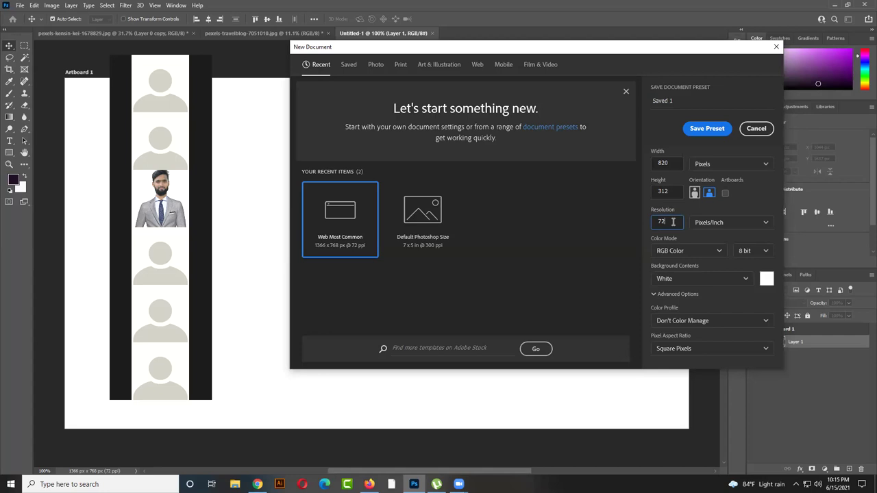
{"action": "left_click_drag", "start_coordinate": [673, 222], "coordinate": [656, 224]}
{"action": "type", "text": "300"}
{"action": "left_click", "coordinate": [698, 132]}
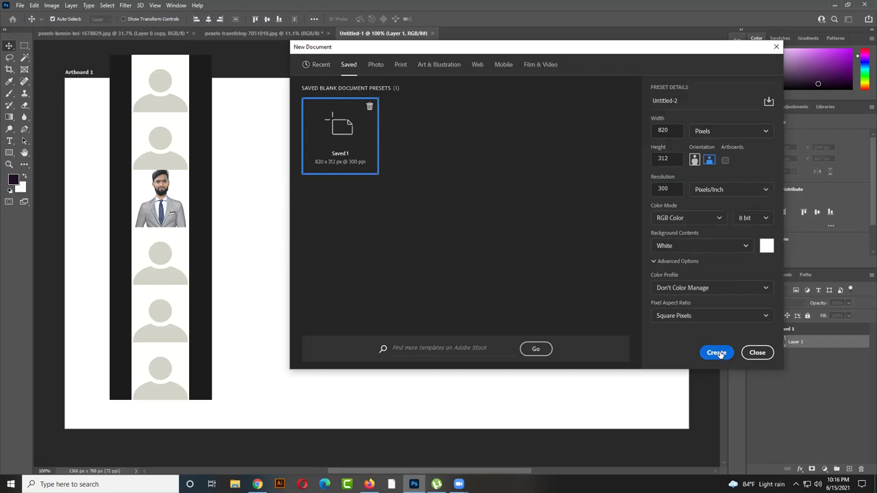
- Create the document from the saved preset and close the browser window that pops up over it
{"action": "left_click", "coordinate": [716, 353]}
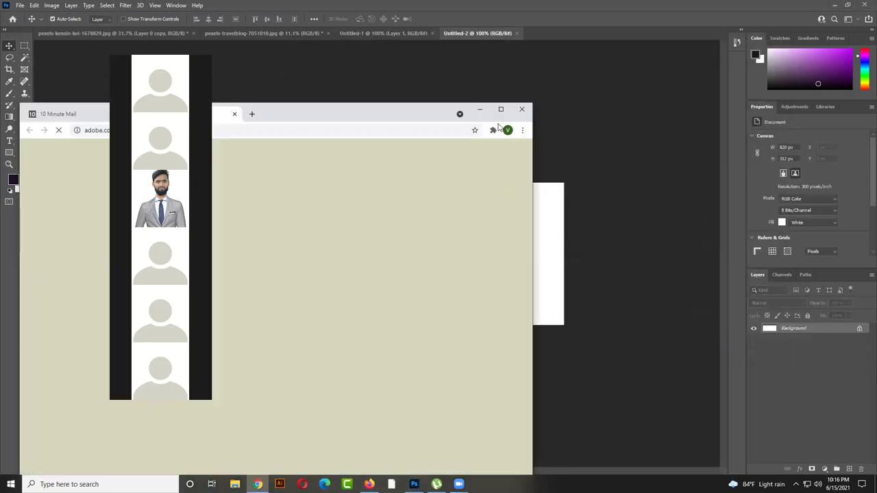
{"action": "left_click", "coordinate": [522, 109]}
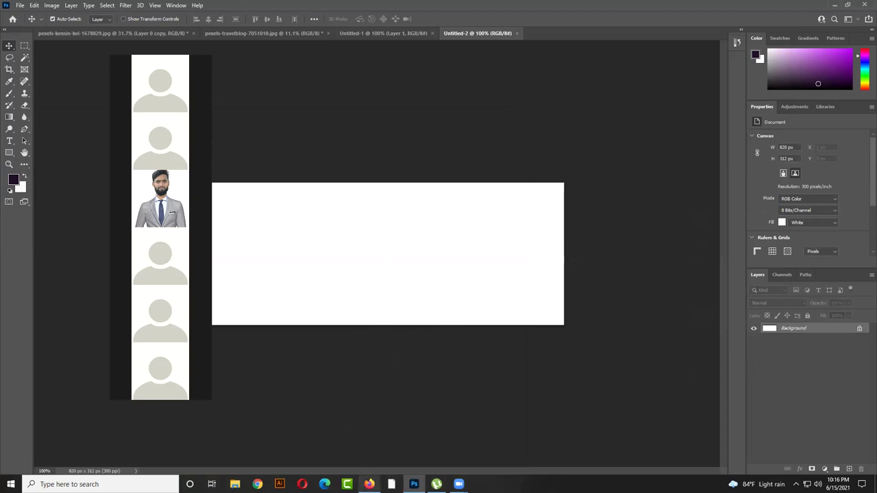
- Switch to Firefox and search Google Images for "facebook cover photo"
{"action": "left_click", "coordinate": [368, 484]}
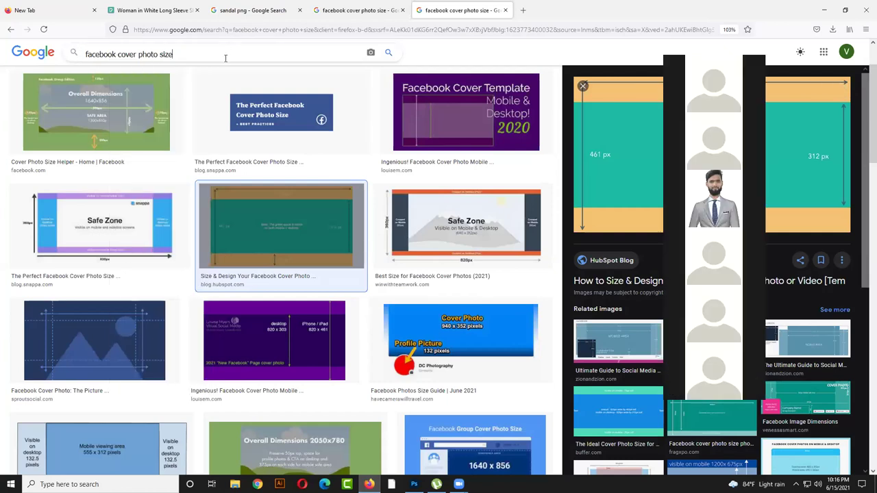
{"action": "double_click", "coordinate": [161, 54]}
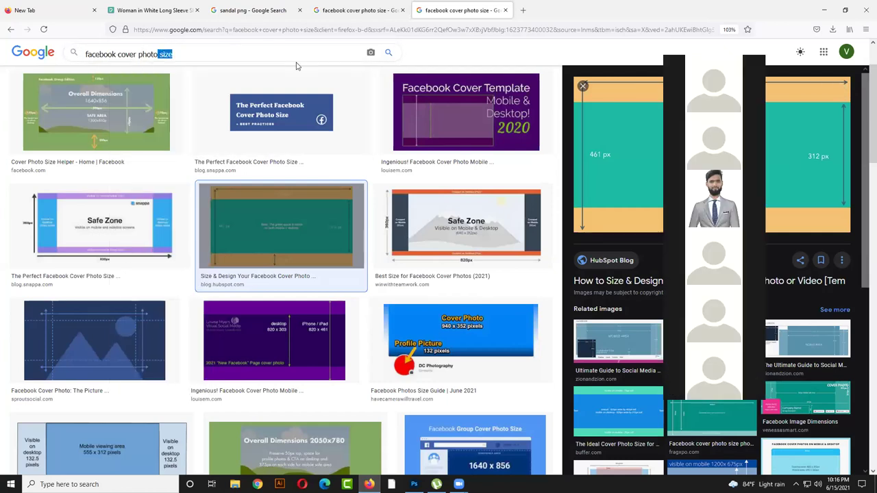
{"action": "key", "text": "BackSpace"}
{"action": "key", "text": "Return"}
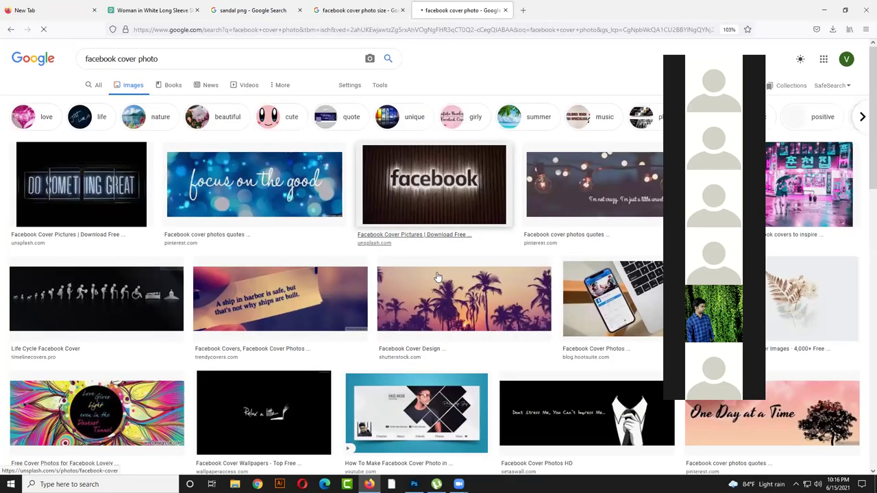
- Browse the cover photo results for design ideas and preview the Colorful Facebook Cover Design and A to Z Shop examples
{"action": "scroll", "coordinate": [437, 277], "scroll_direction": "down", "scroll_amount": 5}
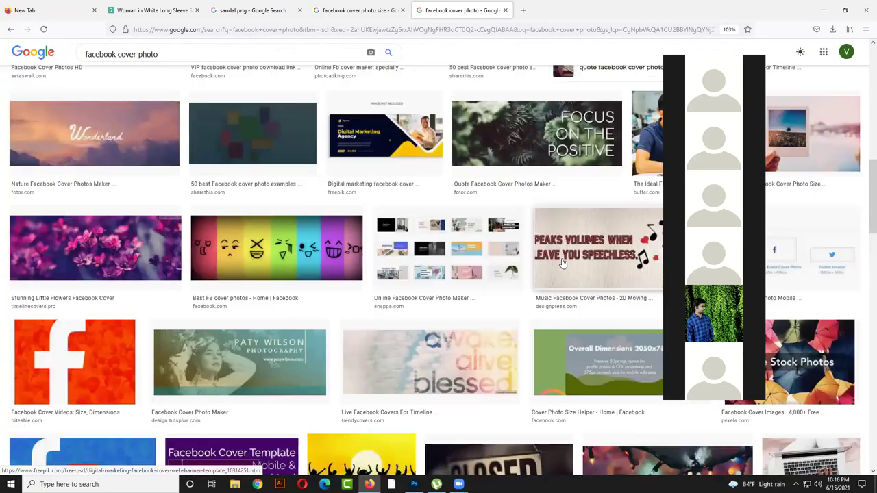
{"action": "scroll", "coordinate": [562, 264], "scroll_direction": "down", "scroll_amount": 5}
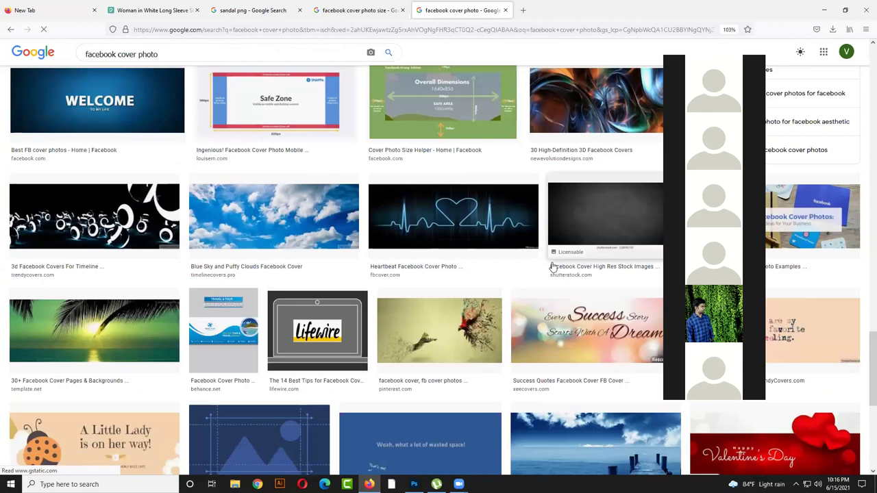
{"action": "scroll", "coordinate": [554, 267], "scroll_direction": "down", "scroll_amount": 8}
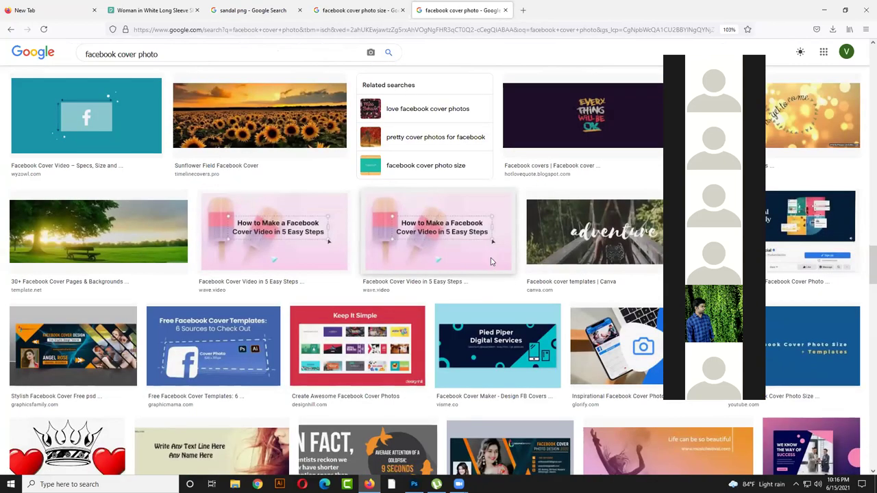
{"action": "scroll", "coordinate": [492, 263], "scroll_direction": "down", "scroll_amount": 5}
{"action": "left_click", "coordinate": [367, 135]}
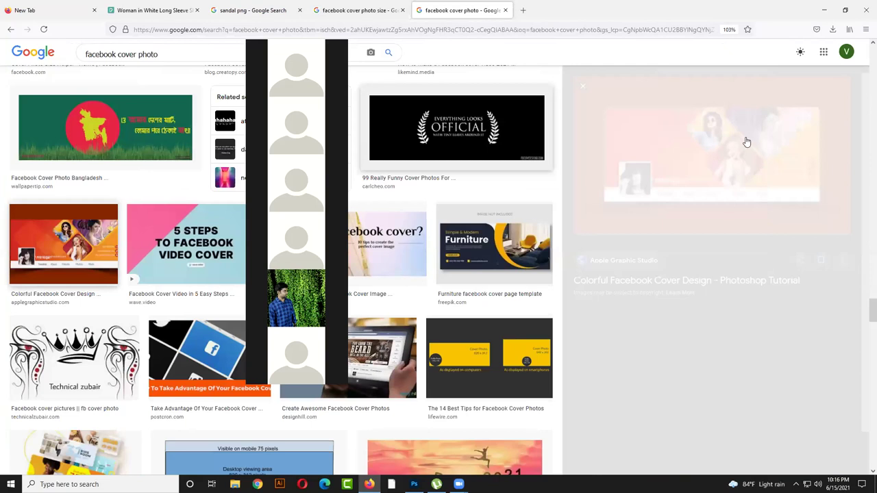
{"action": "scroll", "coordinate": [747, 142], "scroll_direction": "down", "scroll_amount": 3}
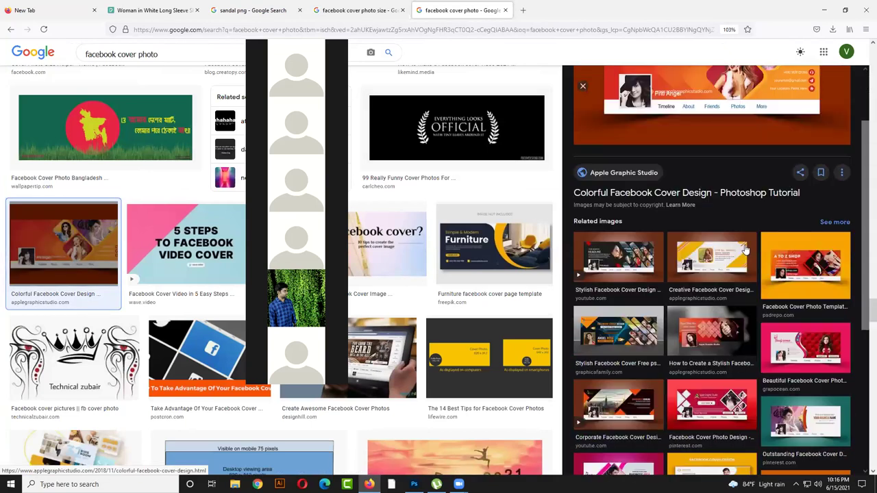
{"action": "left_click", "coordinate": [775, 233]}
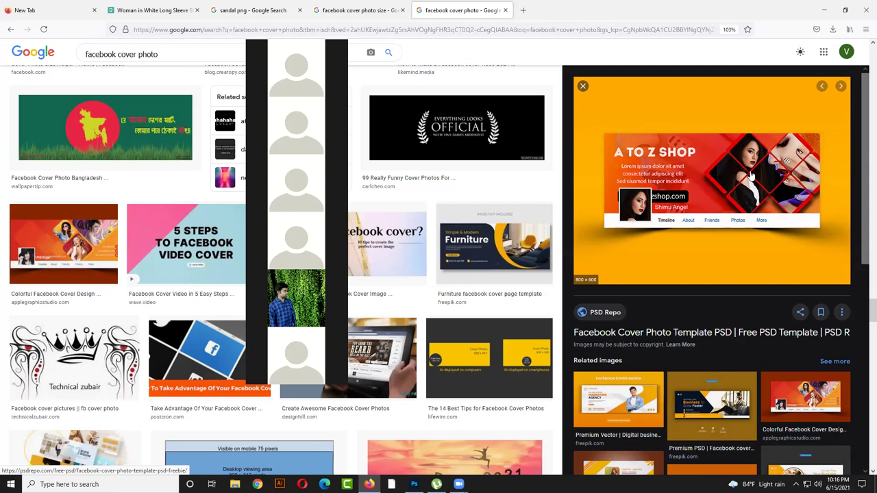
- Copy the Freepik "Business to Grow Faster" template image into the new Photoshop document and move it up to Y -110 px
{"action": "left_click", "coordinate": [722, 414]}
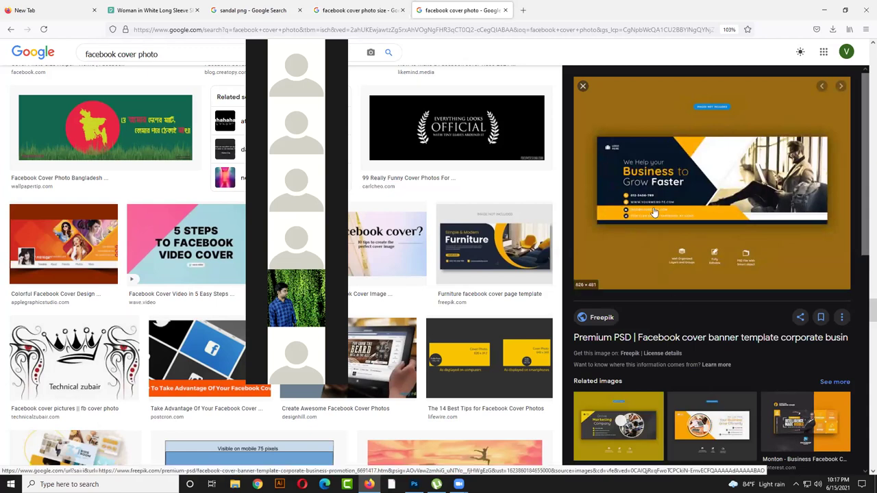
{"action": "right_click", "coordinate": [658, 160]}
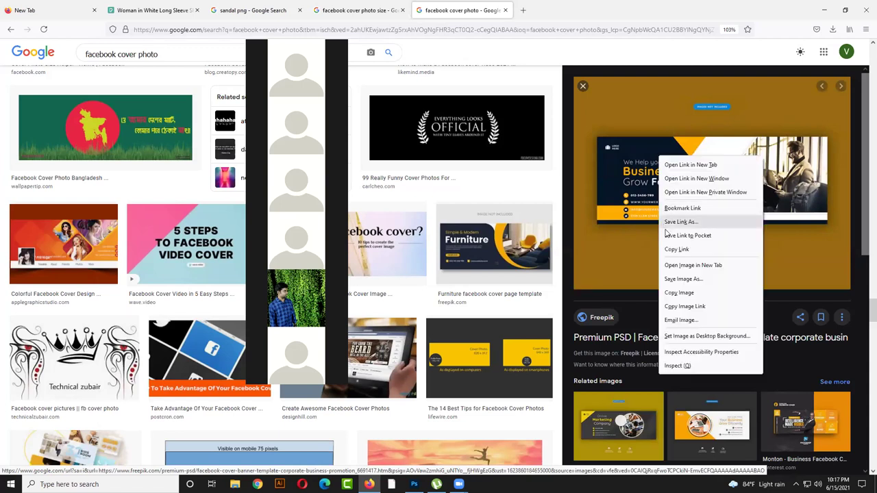
{"action": "left_click", "coordinate": [675, 292]}
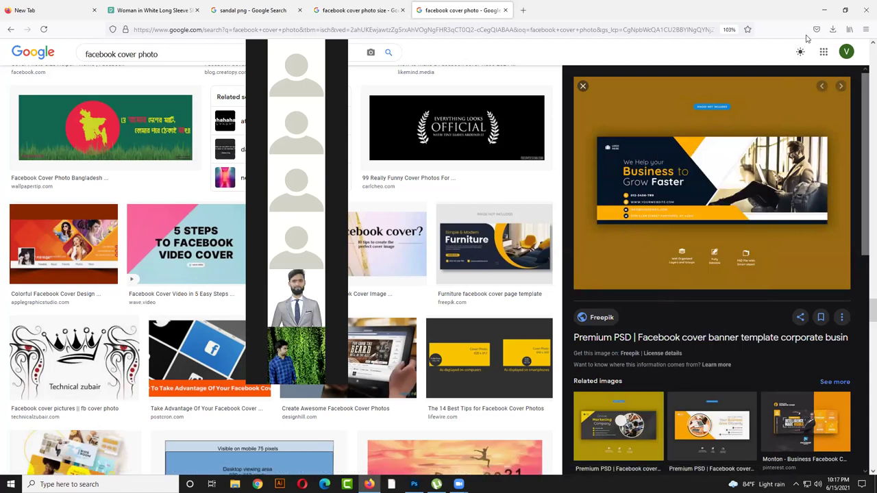
{"action": "left_click", "coordinate": [825, 10]}
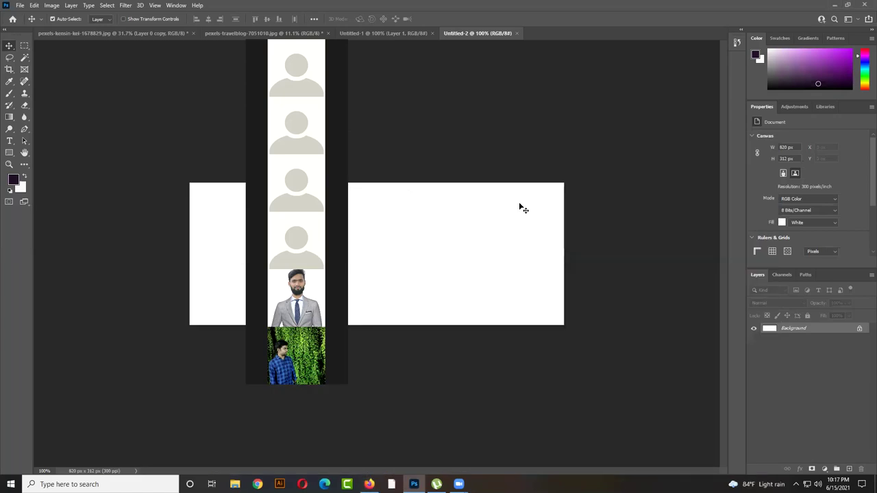
{"action": "key", "text": "ctrl+v"}
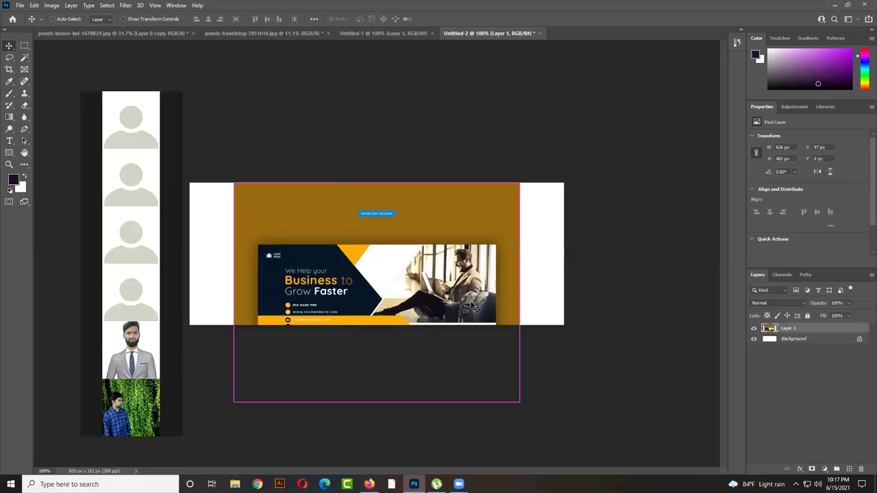
{"action": "left_click_drag", "start_coordinate": [476, 255], "coordinate": [476, 205]}
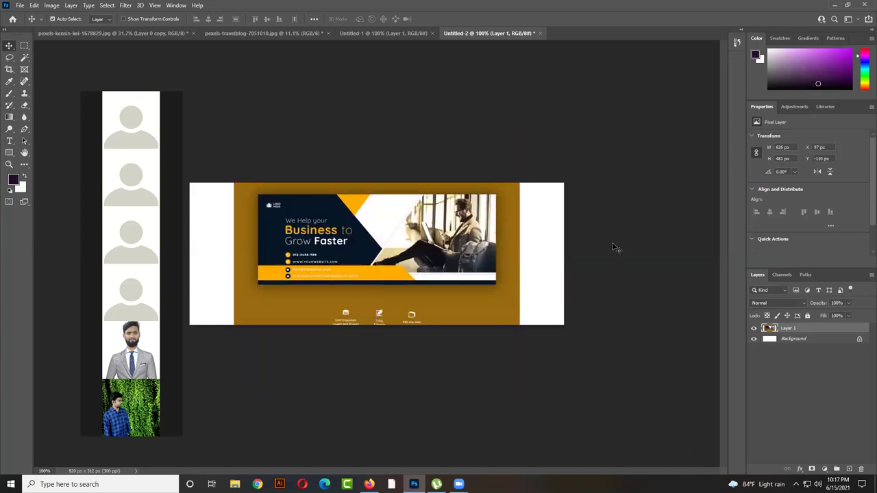
{"action": "left_click", "coordinate": [832, 443]}
{"action": "left_click", "coordinate": [850, 469]}
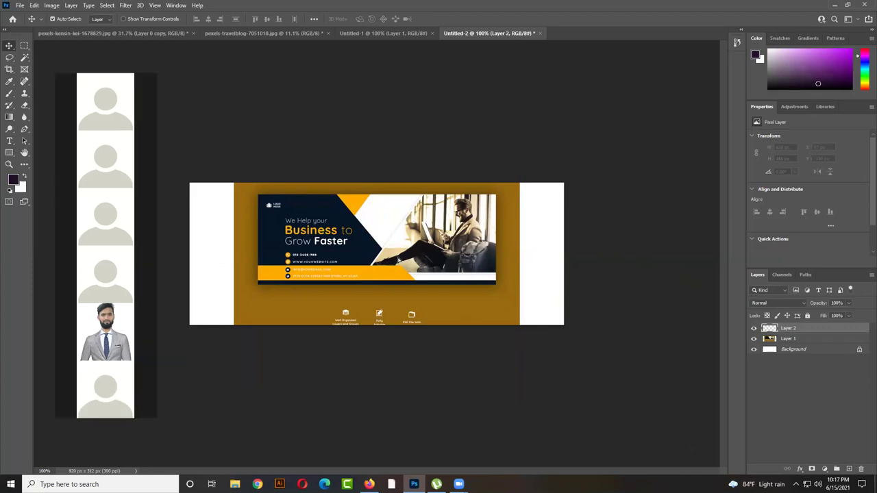
{"action": "key", "text": "ctrl+z"}
{"action": "key", "text": "ctrl+z"}
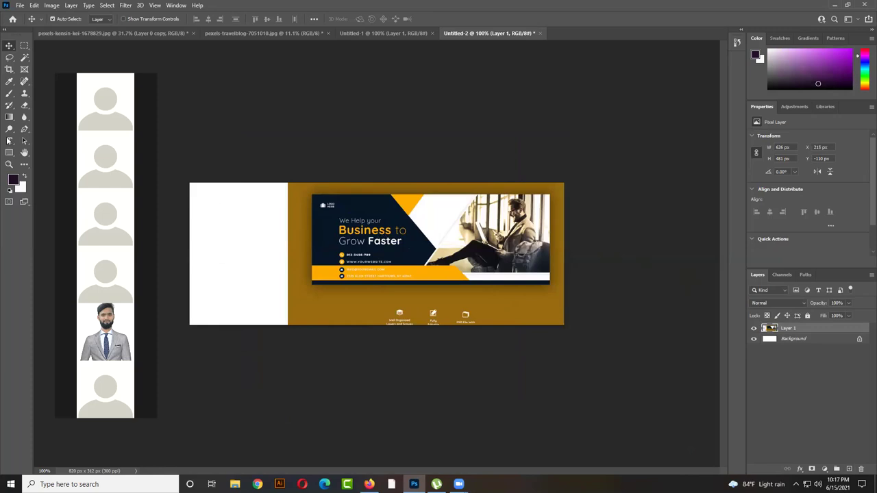
- Draw a closed Pen path about 426 × 340 px around the cover's left part, with its right side ending in an arrow-like point
{"action": "key", "text": "p"}
{"action": "left_click", "coordinate": [311, 177]}
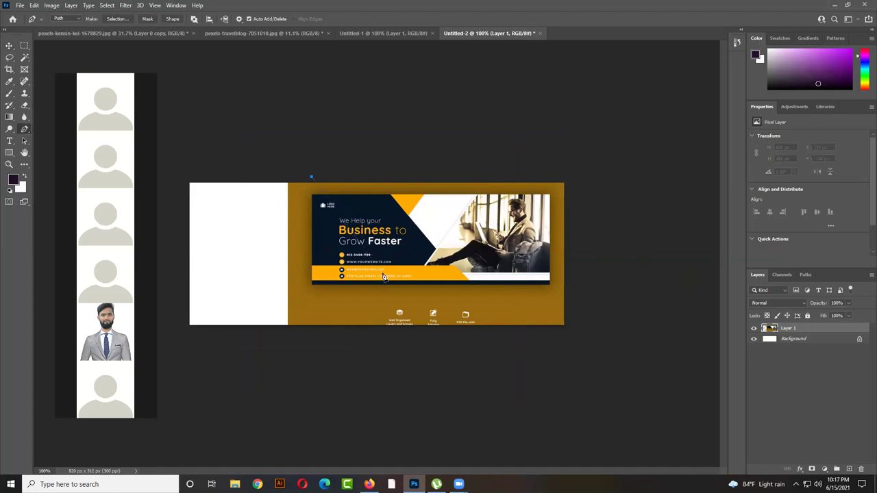
{"action": "left_click", "coordinate": [370, 279]}
{"action": "left_click", "coordinate": [340, 331]}
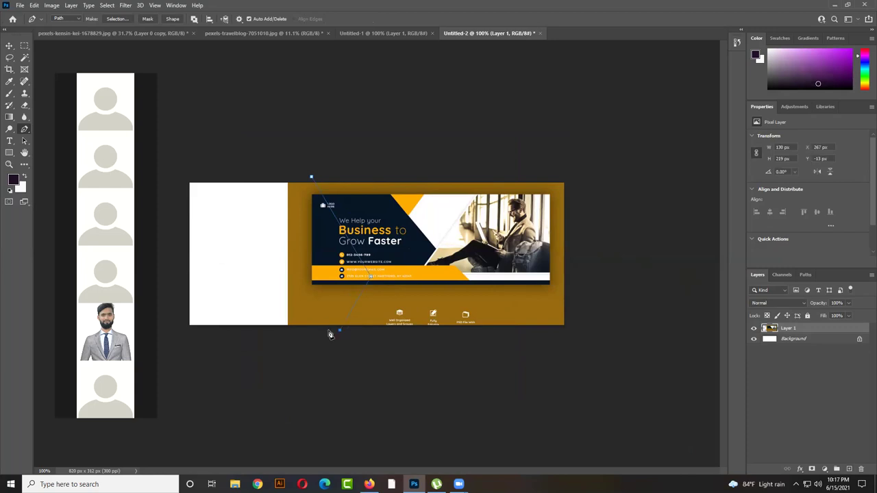
{"action": "left_click", "coordinate": [183, 330]}
{"action": "left_click", "coordinate": [177, 176]}
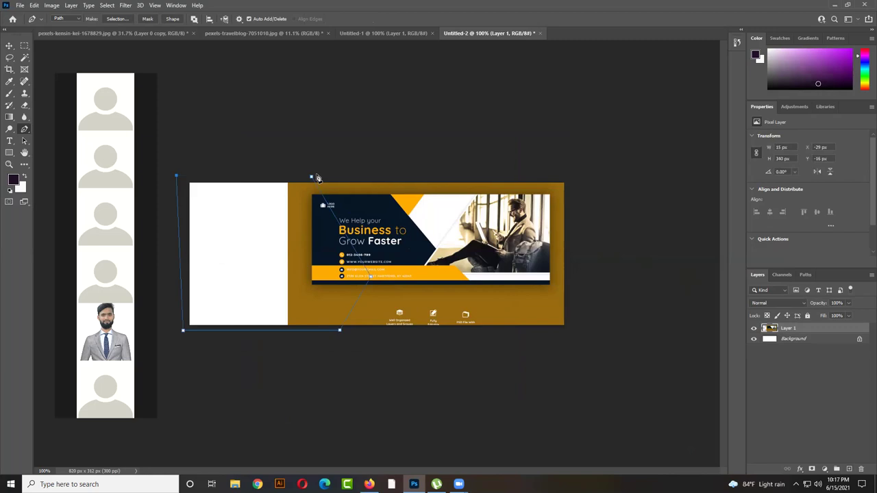
{"action": "left_click", "coordinate": [312, 178]}
- Turn the pointed path into a selection, fill it on a new layer with the template's dark navy, and deselect
{"action": "left_click", "coordinate": [847, 470]}
{"action": "key", "text": "ctrl+Return"}
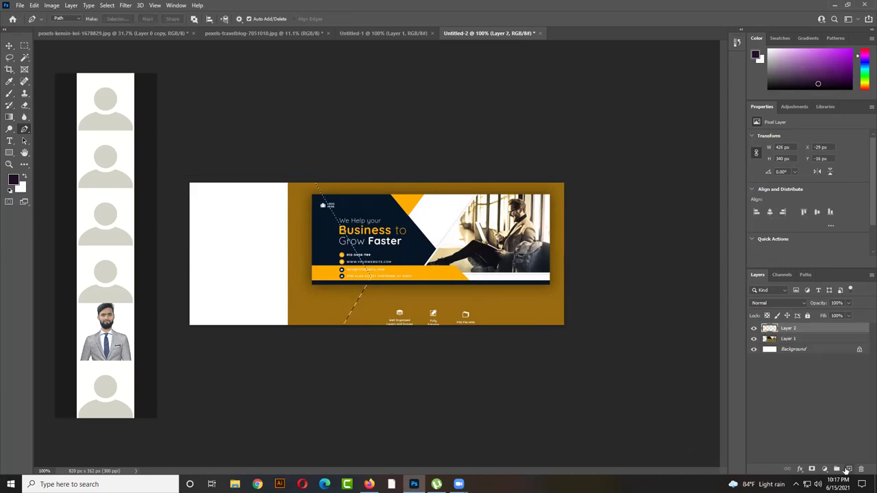
{"action": "left_click", "coordinate": [9, 81]}
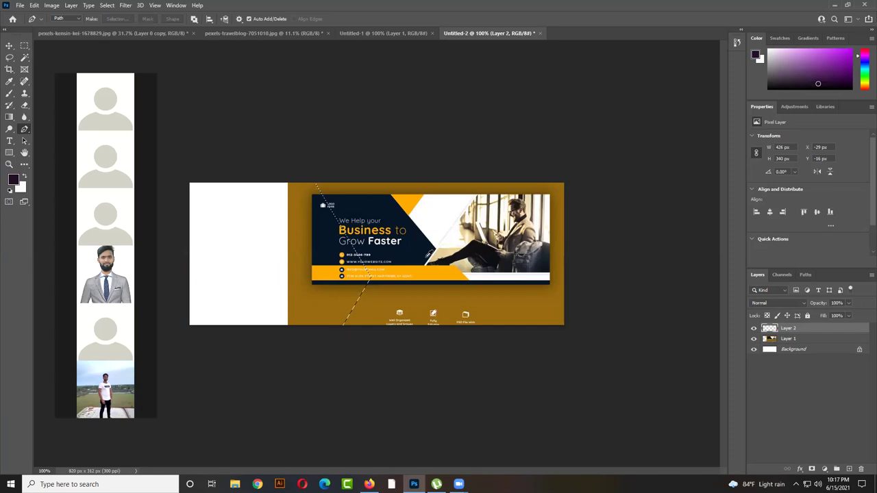
{"action": "left_click", "coordinate": [421, 255]}
{"action": "key", "text": "alt+BackSpace"}
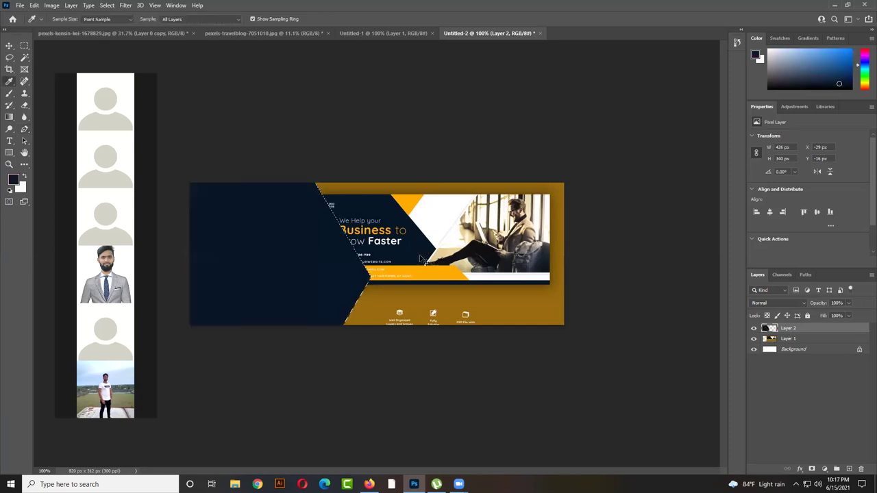
{"action": "key", "text": "ctrl+d"}
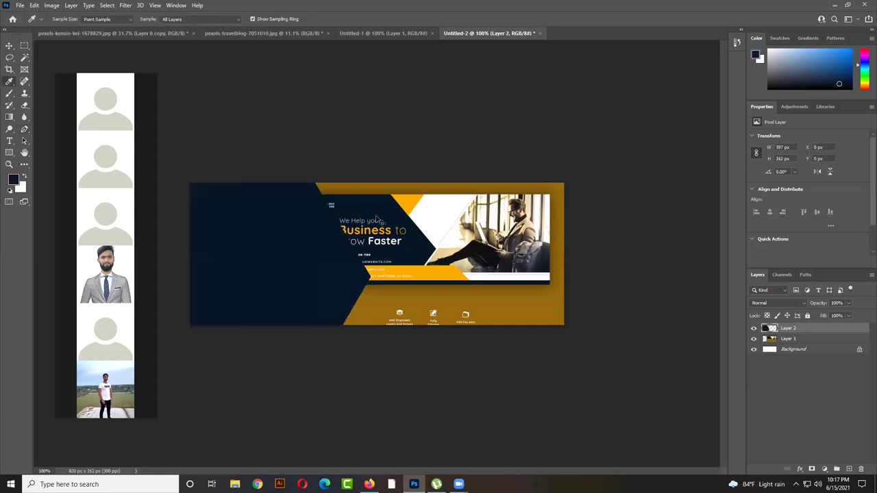
- Move the template image right and up to X 410 px, Y -139 px, clear of the navy panel
{"action": "key", "text": "v"}
{"action": "left_click_drag", "start_coordinate": [500, 236], "coordinate": [578, 236]}
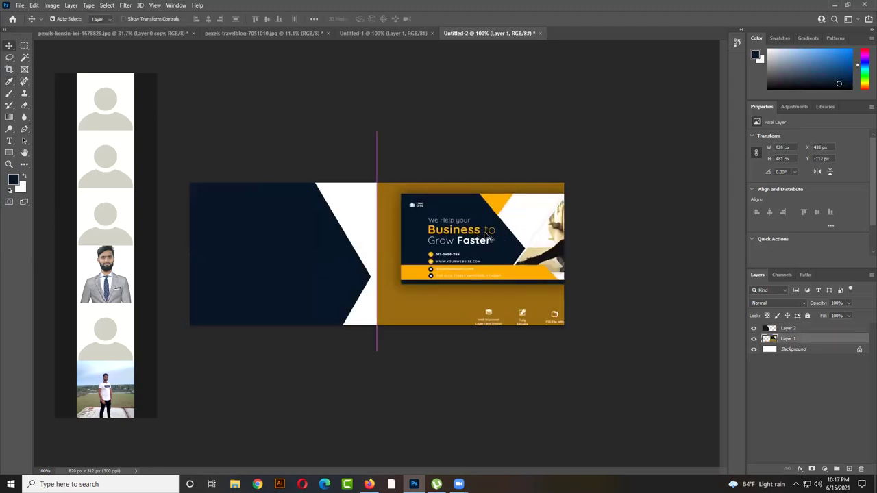
{"action": "left_click_drag", "start_coordinate": [546, 297], "coordinate": [546, 278]}
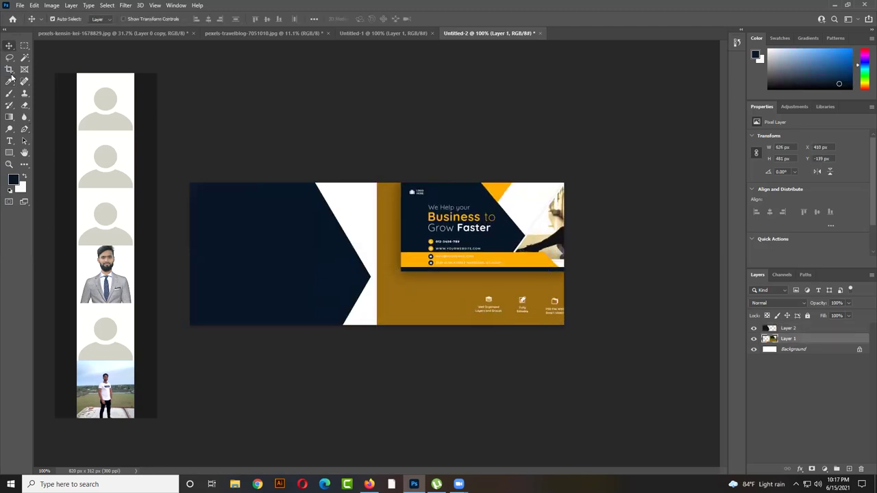
- Outline a strip about 519 × 69 px with a slanted right end along the cover's lower edge using the Pen tool and convert it to a selection
{"action": "left_click", "coordinate": [24, 129]}
{"action": "left_click", "coordinate": [184, 297]}
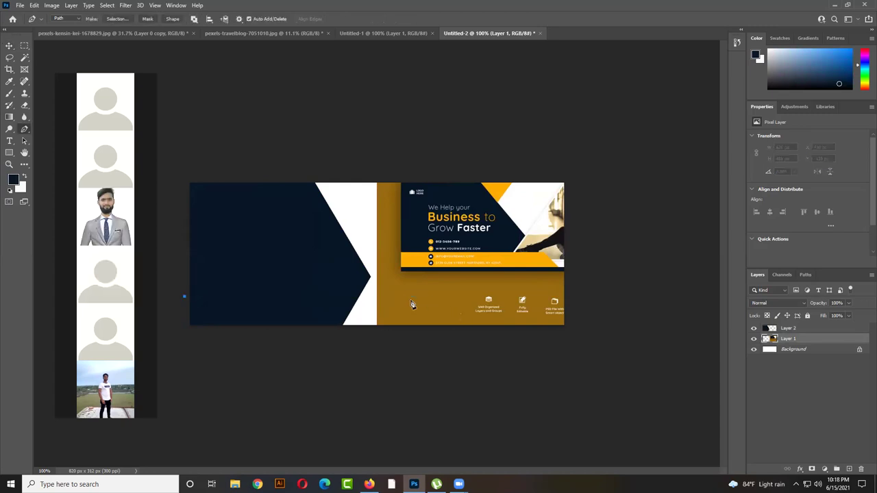
{"action": "left_click", "coordinate": [398, 298], "text": "shift"}
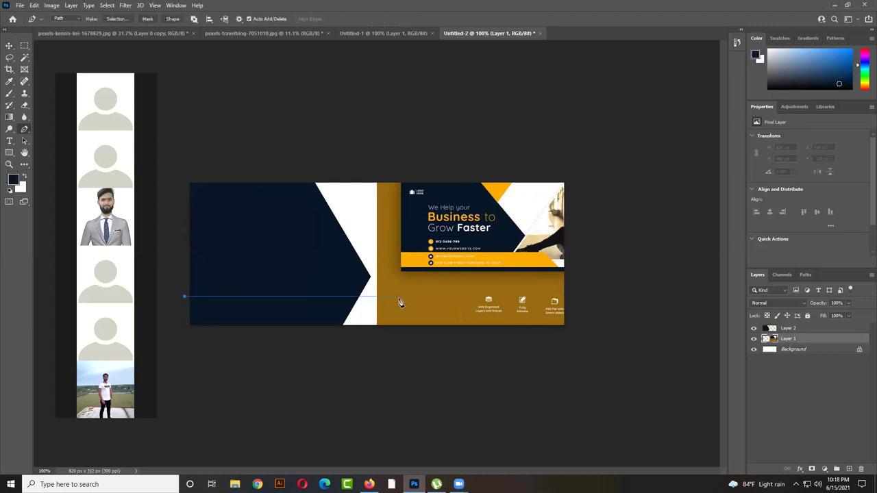
{"action": "left_click", "coordinate": [419, 329]}
{"action": "left_click", "coordinate": [182, 328]}
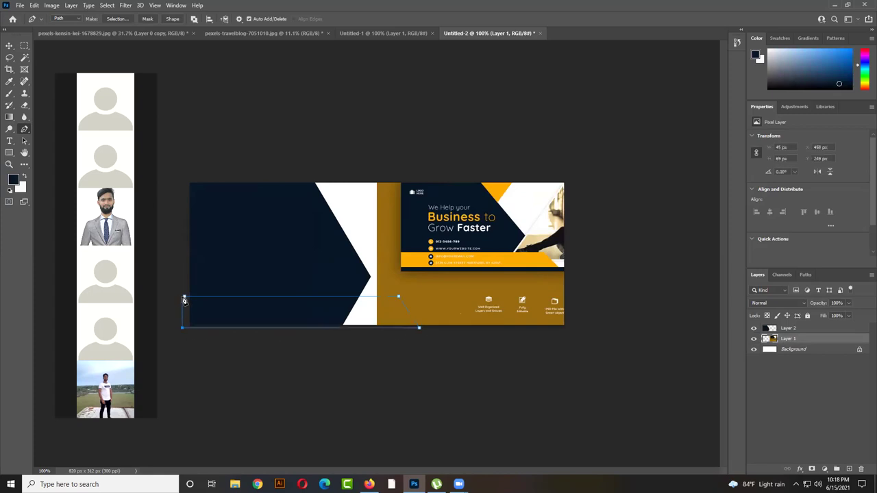
{"action": "left_click", "coordinate": [185, 297]}
{"action": "key", "text": "ctrl+Return"}
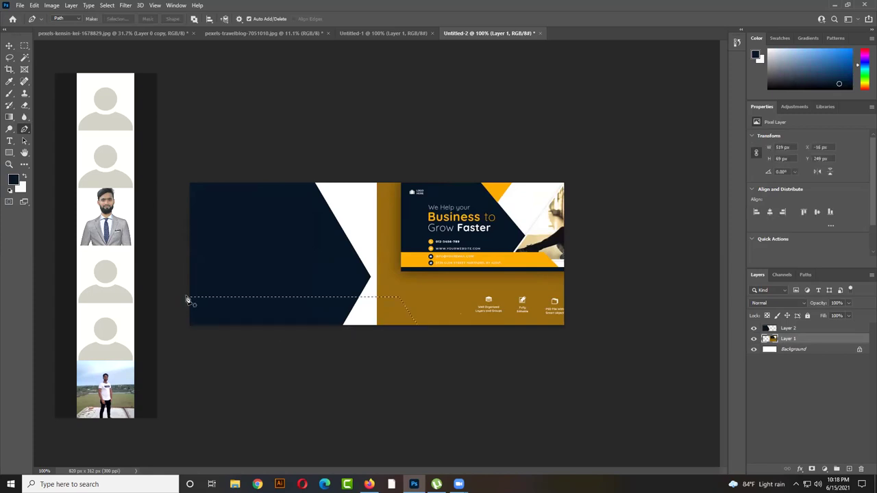
- Fill the strip selection on a new layer with the template's orange, deselect, and place that layer above the navy panel
{"action": "left_click", "coordinate": [849, 469]}
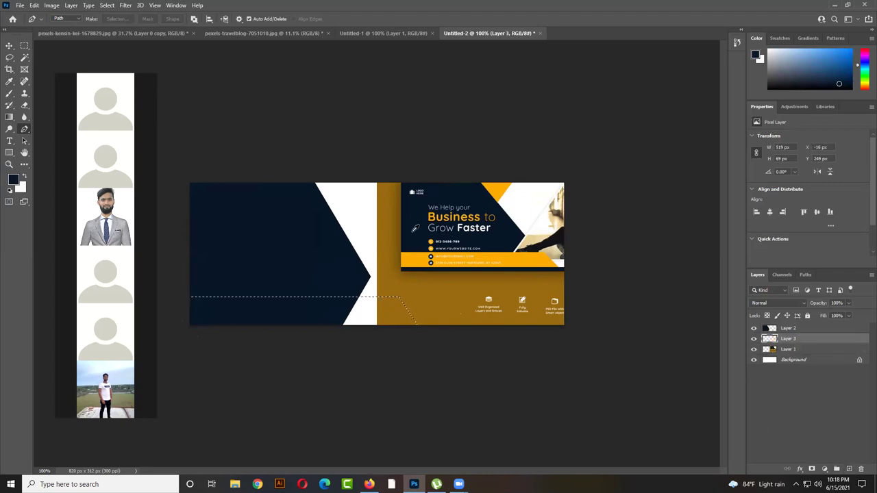
{"action": "key", "text": "i"}
{"action": "left_click", "coordinate": [525, 259]}
{"action": "key", "text": "alt+BackSpace"}
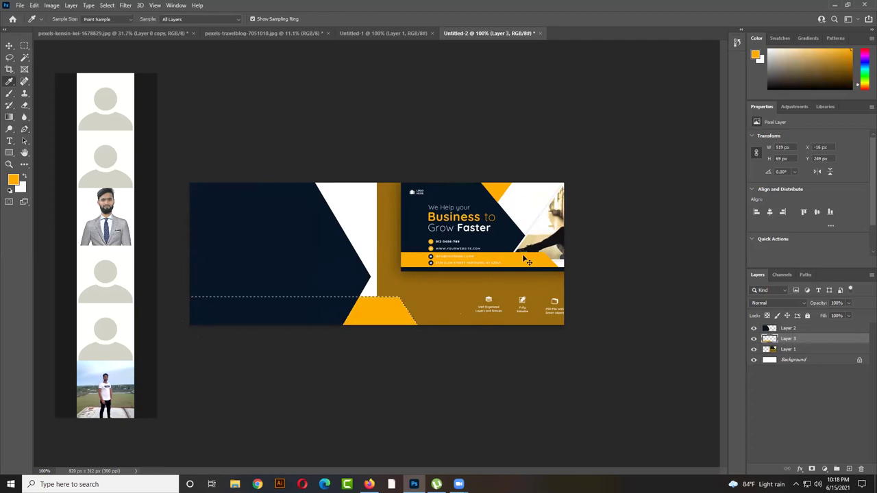
{"action": "key", "text": "ctrl+d"}
{"action": "left_click_drag", "start_coordinate": [814, 342], "coordinate": [789, 332]}
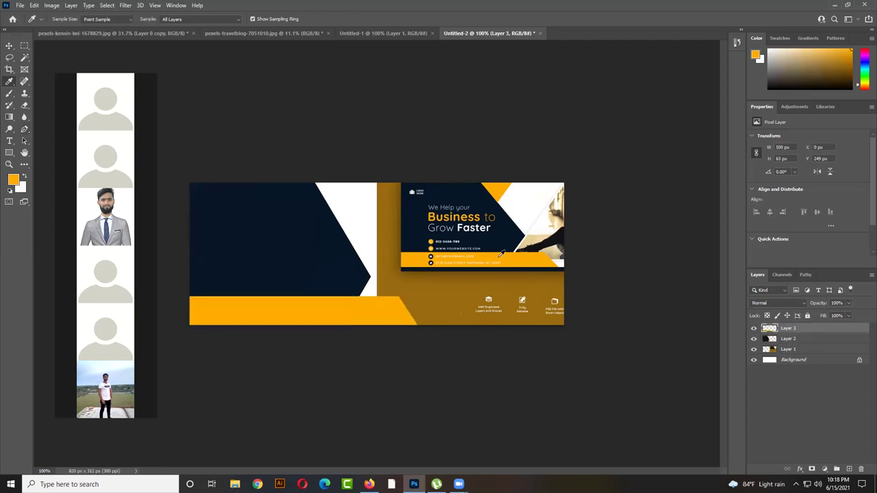
- Reposition the template image to X 450 px, Y -25 px so its banner sits beside the orange strip
{"action": "left_click", "coordinate": [9, 45]}
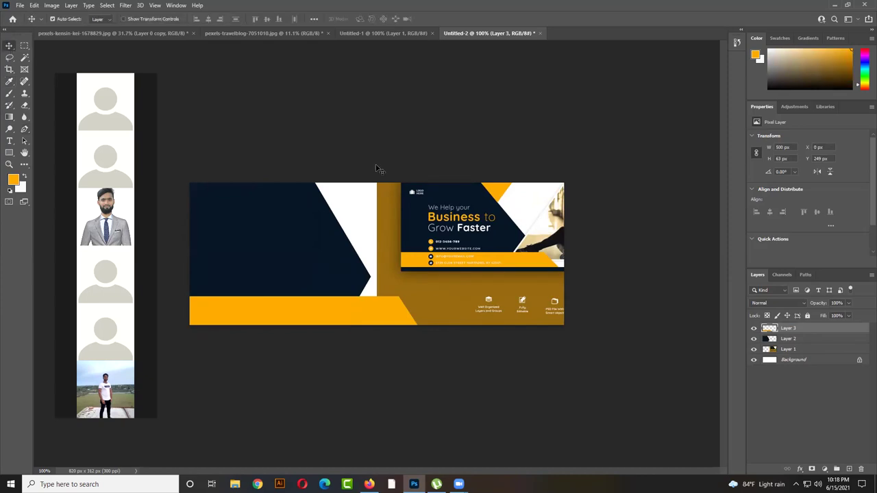
{"action": "key", "text": "shift+Right"}
{"action": "key", "text": "shift+Right"}
{"action": "key", "text": "shift+Right"}
{"action": "key", "text": "shift+Right"}
{"action": "key", "text": "shift+Right"}
{"action": "key", "text": "shift+Right"}
{"action": "key", "text": "shift+Right"}
{"action": "key", "text": "shift+Right"}
{"action": "key", "text": "shift+Up"}
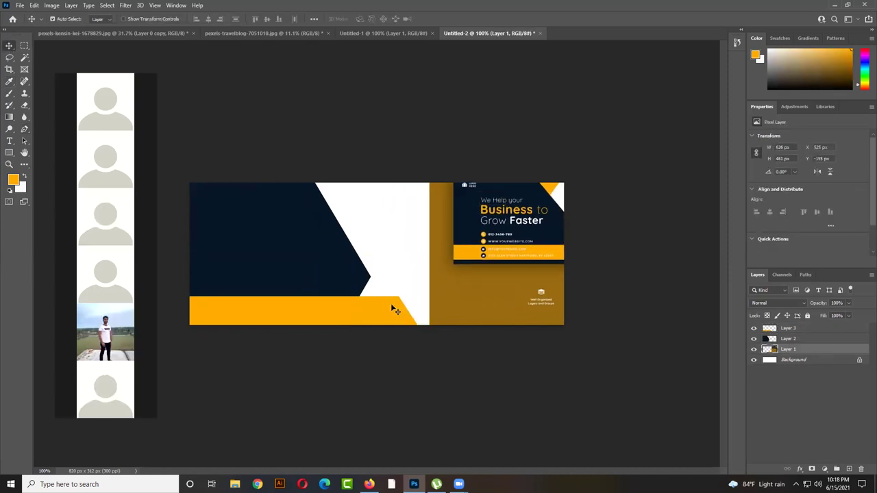
{"action": "left_click_drag", "start_coordinate": [493, 213], "coordinate": [459, 264]}
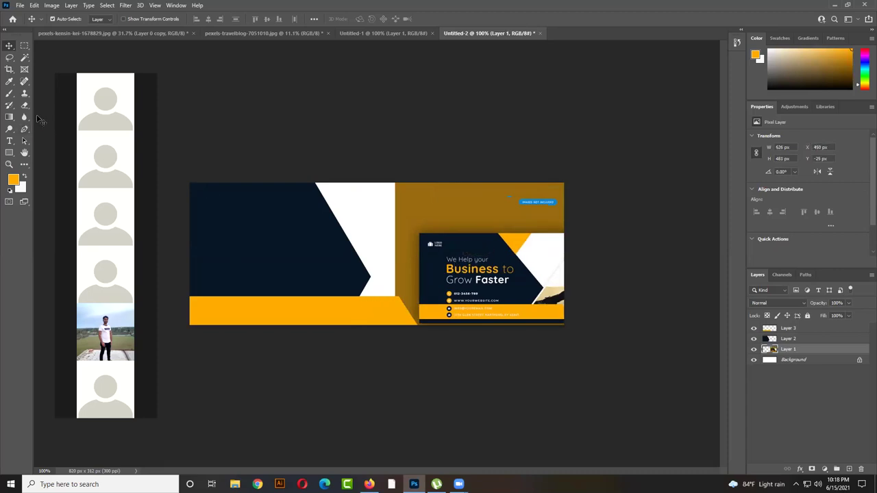
- Draw a triangle about 105 × 61 px with the Pen tool at the navy panel's upper right edge and fill it orange on a new layer
{"action": "key", "text": "p"}
{"action": "left_click", "coordinate": [310, 181]}
{"action": "left_click", "coordinate": [329, 207]}
{"action": "left_click", "coordinate": [358, 181]}
{"action": "left_click", "coordinate": [310, 180]}
{"action": "key", "text": "ctrl+Return"}
{"action": "left_click", "coordinate": [850, 469]}
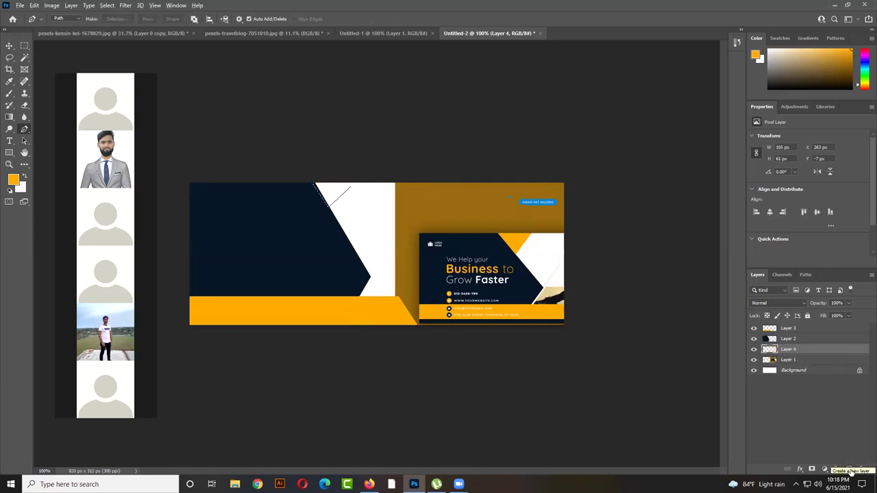
{"action": "key", "text": "alt+BackSpace"}
{"action": "key", "text": "ctrl+d"}
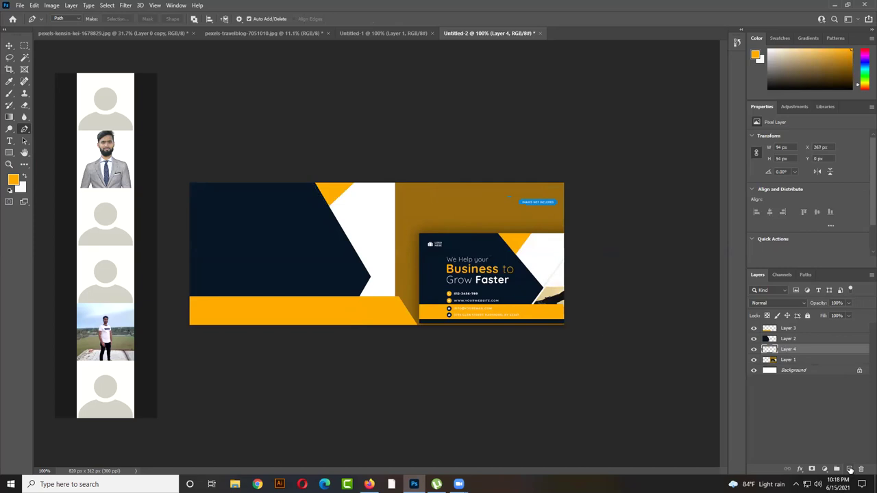
- Move the template image to X 500 px, Y 0 px, clearing the white area beside the navy panel
{"action": "key", "text": "v"}
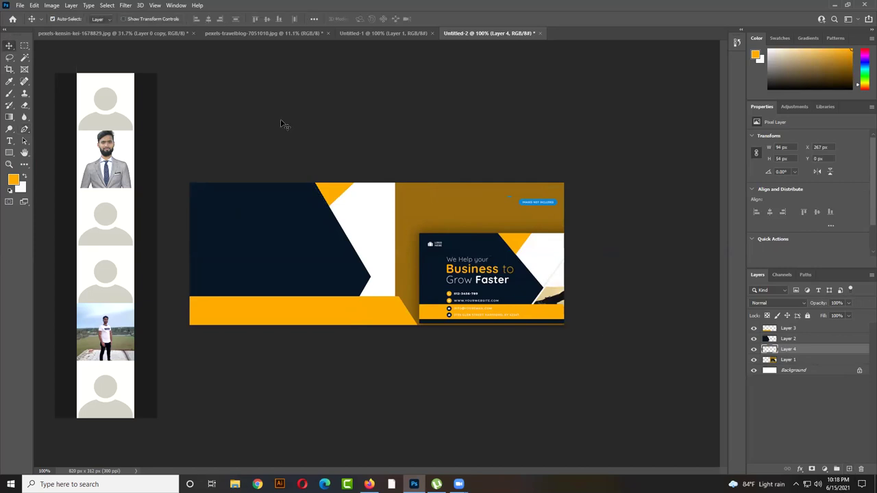
{"action": "left_click_drag", "start_coordinate": [418, 108], "coordinate": [485, 228]}
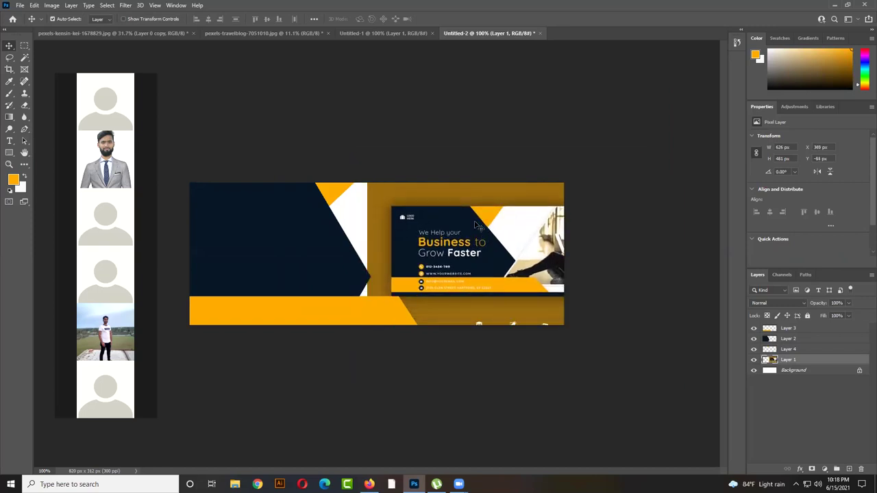
{"action": "left_click_drag", "start_coordinate": [428, 232], "coordinate": [450, 260]}
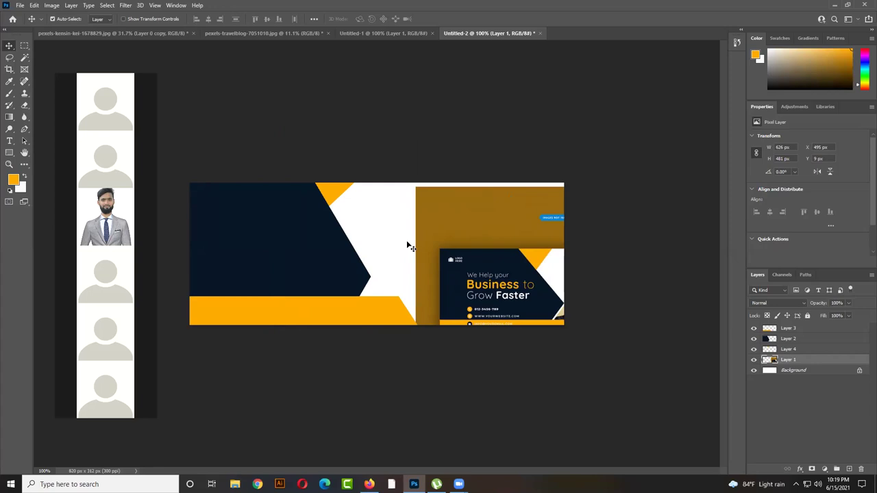
{"action": "left_click_drag", "start_coordinate": [452, 240], "coordinate": [453, 228]}
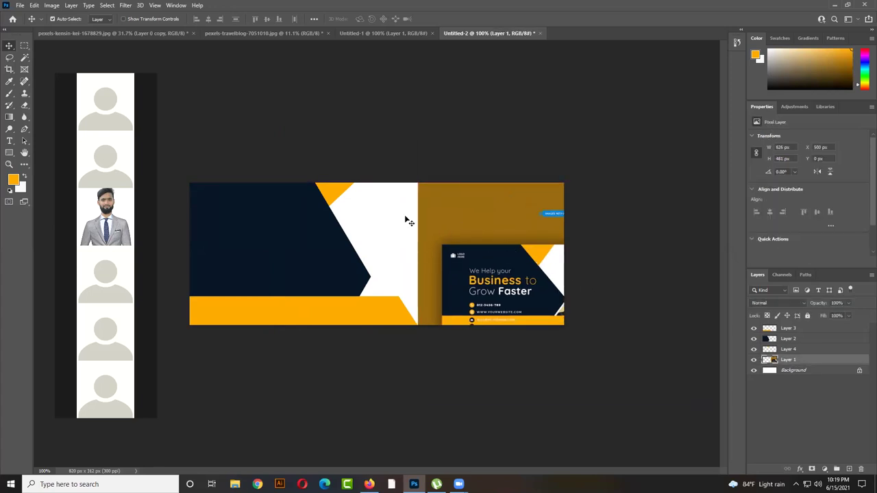
- Activate the Pen tool and open its drawing mode choices
{"action": "left_click", "coordinate": [24, 129]}
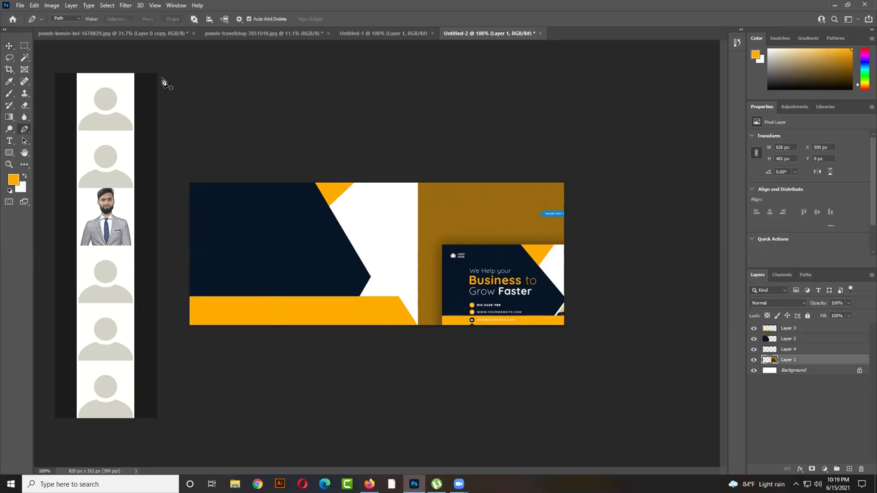
{"action": "left_click", "coordinate": [67, 18]}
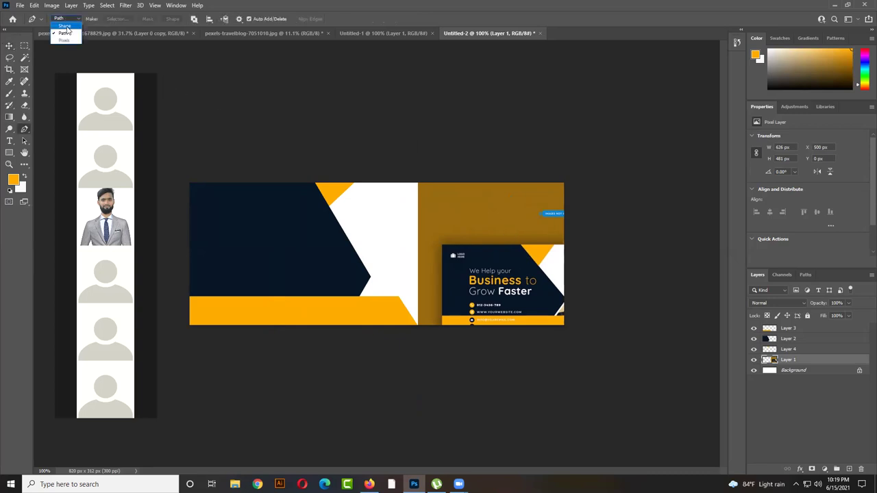
- Draw an orange triangle about 99 by 83 px with the Pen tool in Shape mode on the white area
{"action": "left_click", "coordinate": [64, 25]}
{"action": "left_click", "coordinate": [358, 211]}
{"action": "left_click", "coordinate": [375, 248]}
{"action": "left_click", "coordinate": [403, 227]}
{"action": "left_click", "coordinate": [358, 211]}
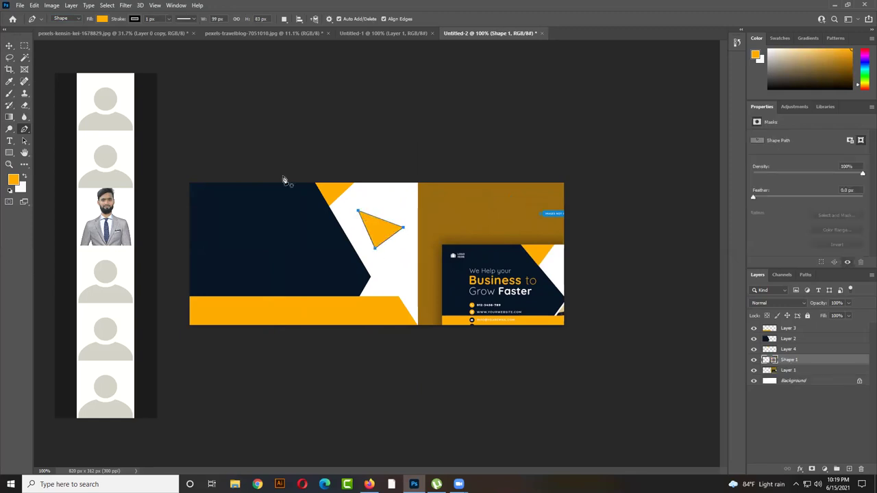
- Reposition the new orange shape triangle within the white area of the banner
{"action": "key", "text": "v"}
{"action": "mouse_move", "coordinate": [372, 225]}
{"action": "left_mouse_down"}
{"action": "mouse_move", "coordinate": [374, 207]}
{"action": "mouse_move", "coordinate": [388, 227]}
{"action": "left_mouse_up"}
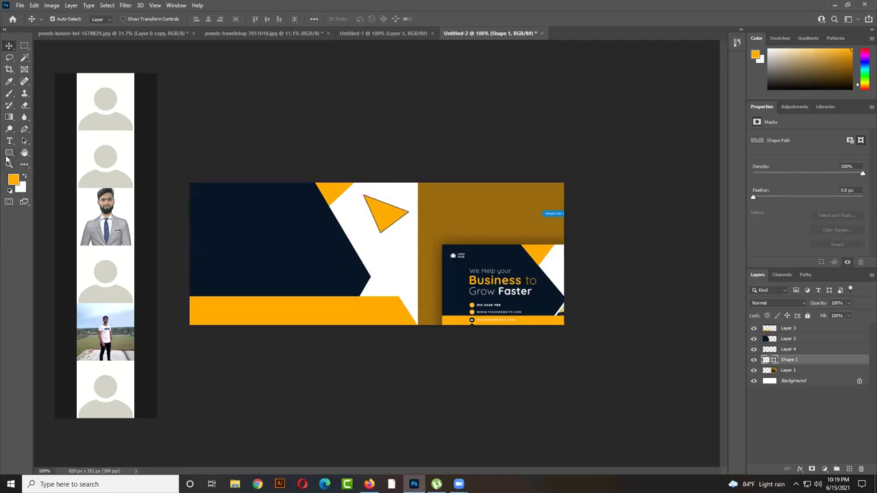
{"action": "left_click_drag", "start_coordinate": [367, 224], "coordinate": [374, 242]}
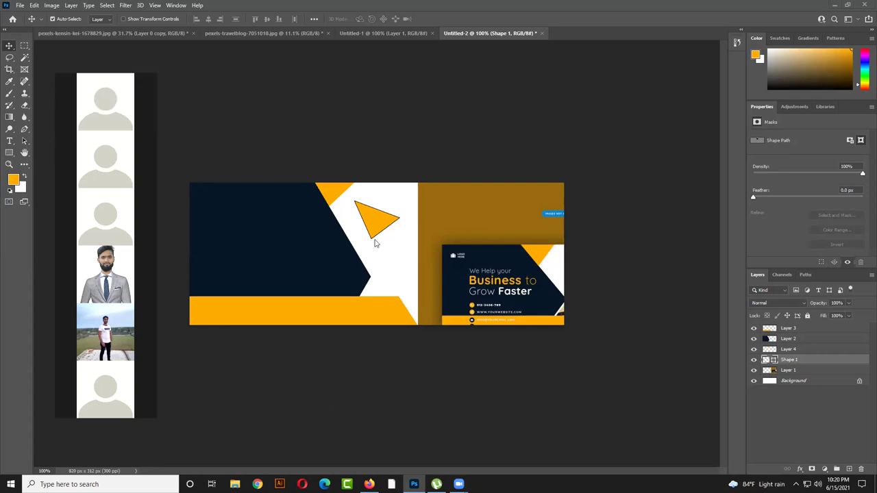
{"action": "mouse_move", "coordinate": [381, 217]}
{"action": "left_mouse_down"}
{"action": "mouse_move", "coordinate": [390, 205]}
{"action": "mouse_move", "coordinate": [385, 223]}
{"action": "left_mouse_up"}
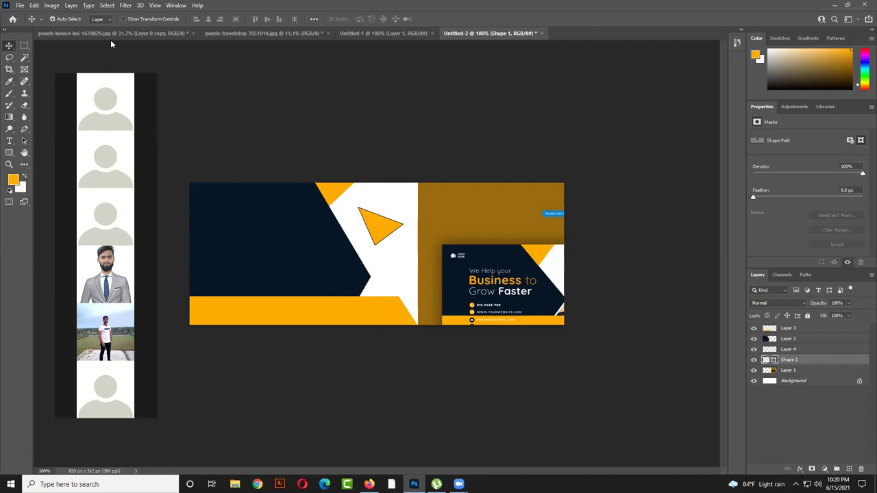
- Try several recently used fill colours on the triangle shape, including green, and finish with dark red
{"action": "key", "text": "u"}
{"action": "left_click", "coordinate": [102, 18]}
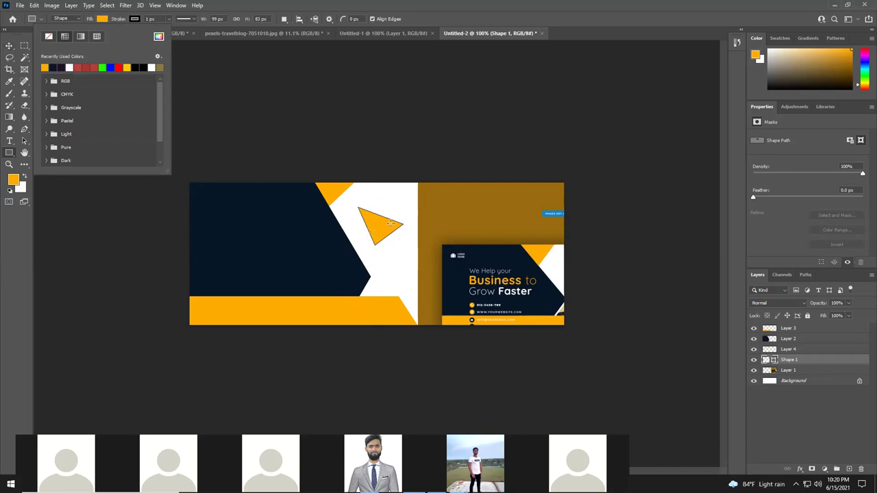
{"action": "left_click", "coordinate": [61, 66]}
{"action": "left_click", "coordinate": [88, 67]}
{"action": "left_click", "coordinate": [103, 66]}
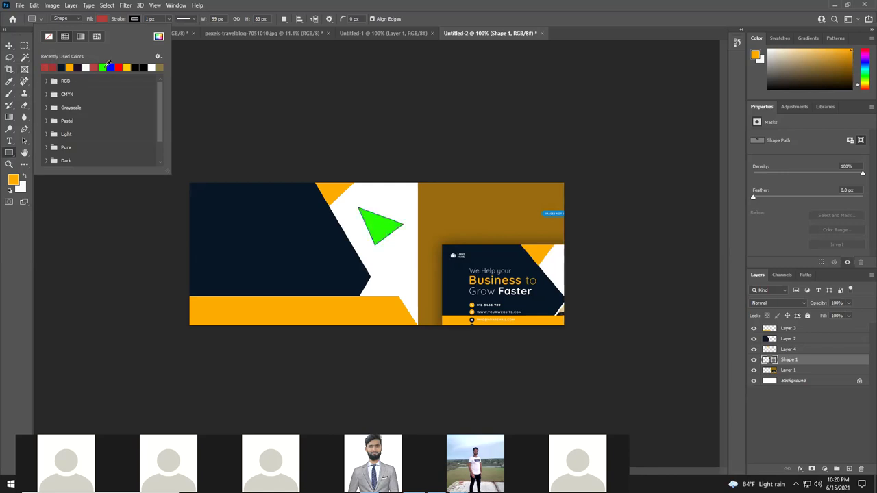
{"action": "left_click", "coordinate": [110, 67]}
{"action": "left_click", "coordinate": [119, 66]}
{"action": "left_click", "coordinate": [144, 67]}
{"action": "left_click", "coordinate": [152, 66]}
{"action": "left_click", "coordinate": [127, 67]}
{"action": "left_click", "coordinate": [100, 66]}
{"action": "left_click", "coordinate": [102, 66]}
{"action": "left_click", "coordinate": [87, 67]}
{"action": "left_click", "coordinate": [118, 66]}
{"action": "left_click", "coordinate": [111, 67]}
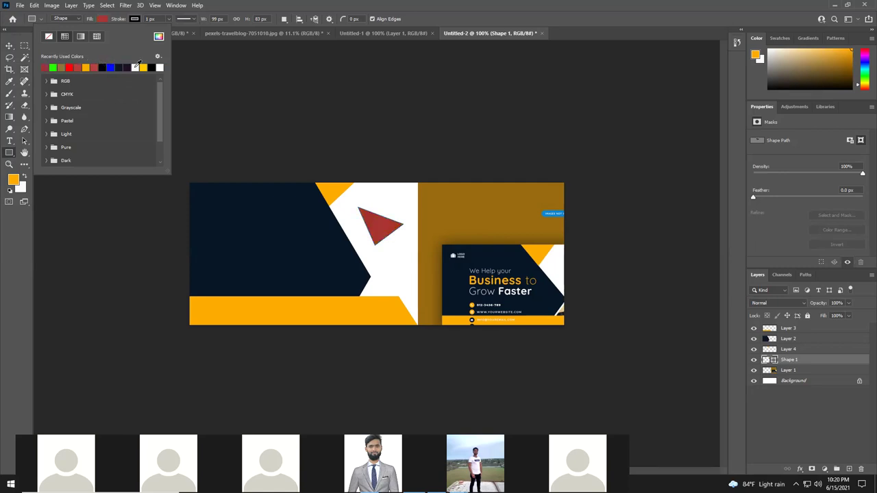
- Move the red triangle toward the boundary between the white area and the brown reference image
{"action": "left_click", "coordinate": [9, 46]}
{"action": "mouse_move", "coordinate": [389, 237]}
{"action": "left_mouse_down"}
{"action": "mouse_move", "coordinate": [417, 255]}
{"action": "mouse_move", "coordinate": [403, 232]}
{"action": "mouse_move", "coordinate": [412, 235]}
{"action": "mouse_move", "coordinate": [401, 248]}
{"action": "left_mouse_up"}
{"action": "left_click", "coordinate": [359, 167]}
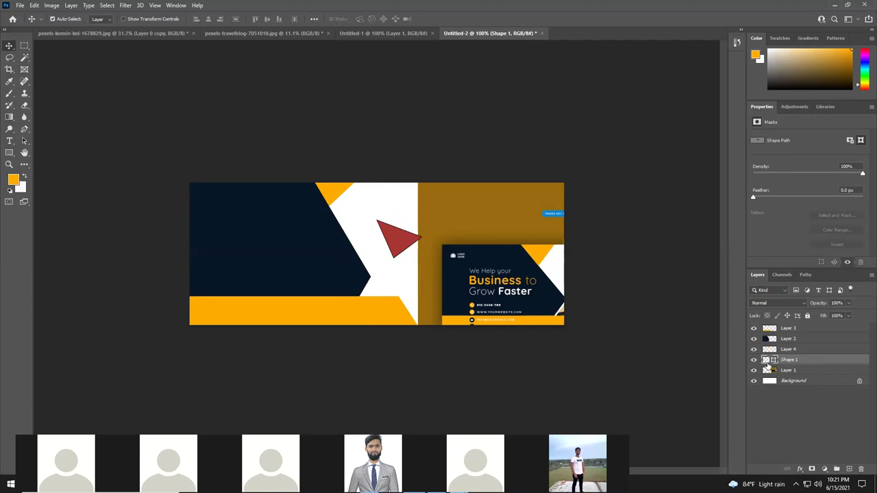
{"action": "left_click_drag", "start_coordinate": [391, 249], "coordinate": [406, 230]}
- Move the orange Layer 4 triangle to about X 329, Y 46 px and shift the red triangle slightly away from it
{"action": "left_click", "coordinate": [405, 206], "text": "shift"}
{"action": "left_click_drag", "start_coordinate": [336, 199], "coordinate": [361, 220]}
{"action": "scroll", "coordinate": [360, 219], "scroll_direction": "up", "scroll_amount": 5}
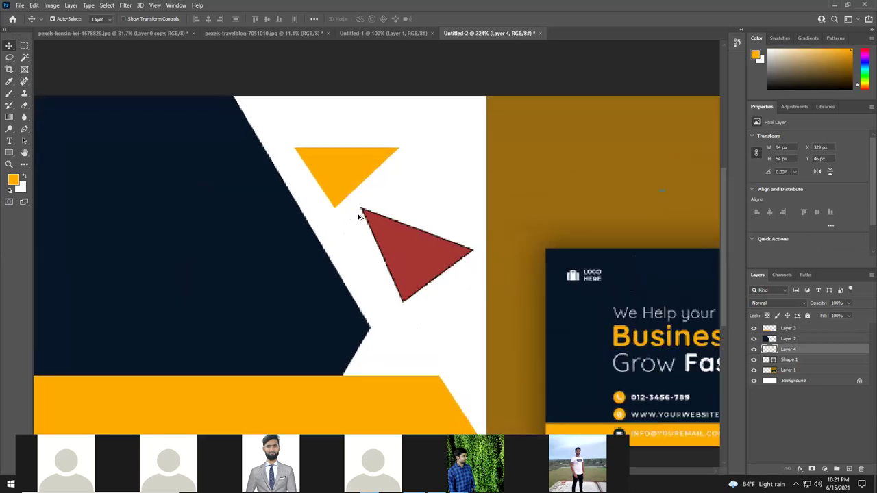
{"action": "left_click_drag", "start_coordinate": [401, 241], "coordinate": [434, 246]}
{"action": "scroll", "coordinate": [439, 253], "scroll_direction": "down", "scroll_amount": 3}
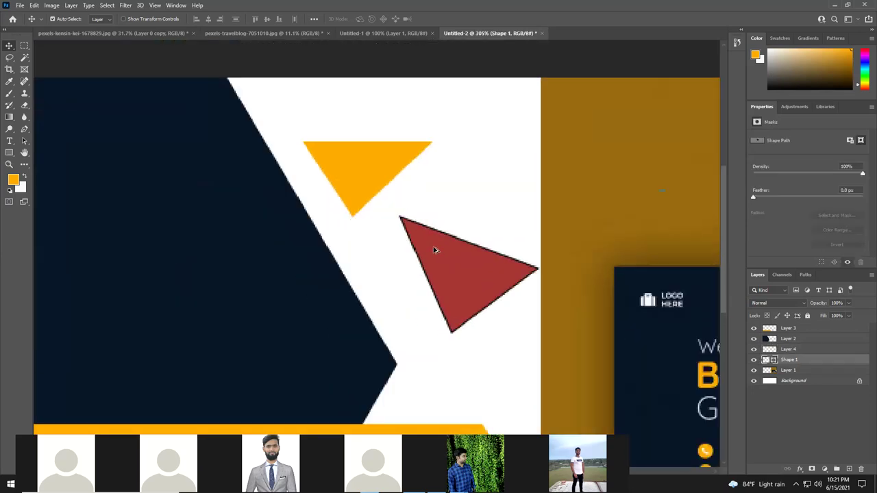
- Enlarge the red triangle with Free Transform so it extends over the reference image
{"action": "key", "text": "ctrl+t"}
{"action": "left_click_drag", "start_coordinate": [510, 312], "coordinate": [652, 418]}
{"action": "key", "text": "Return"}
- Enlarge the orange Layer 4 triangle with Free Transform, then shrink it to about 21 by 31 px
{"action": "left_click", "coordinate": [401, 182]}
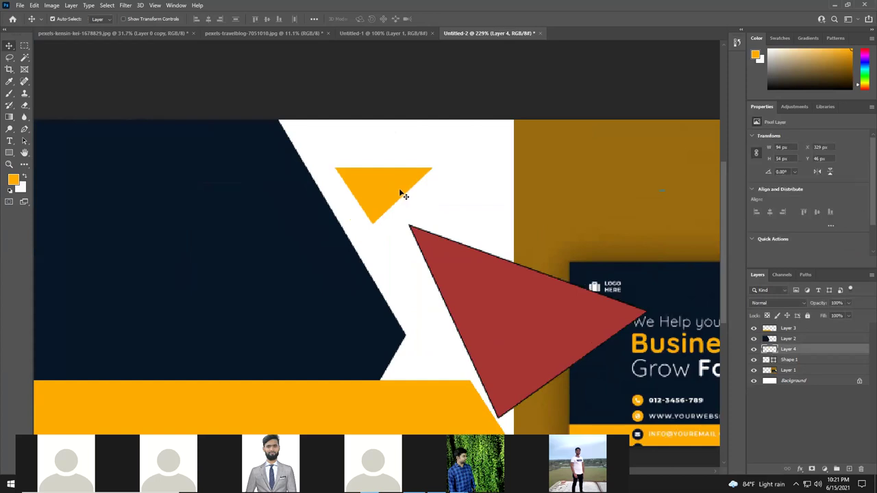
{"action": "key", "text": "ctrl+t"}
{"action": "left_click_drag", "start_coordinate": [434, 225], "coordinate": [666, 398]}
{"action": "key", "text": "Return"}
{"action": "left_click_drag", "start_coordinate": [532, 234], "coordinate": [436, 241]}
{"action": "key", "text": "ctrl+t"}
{"action": "left_click_drag", "start_coordinate": [576, 172], "coordinate": [455, 154]}
{"action": "left_click_drag", "start_coordinate": [398, 327], "coordinate": [415, 172]}
{"action": "key", "text": "Return"}
- Compare the edge quality of the small orange pixel triangle and the red vector triangle at different magnifications
{"action": "scroll", "coordinate": [417, 180], "scroll_direction": "up", "scroll_amount": 2}
{"action": "scroll", "coordinate": [411, 183], "scroll_direction": "up", "scroll_amount": 1}
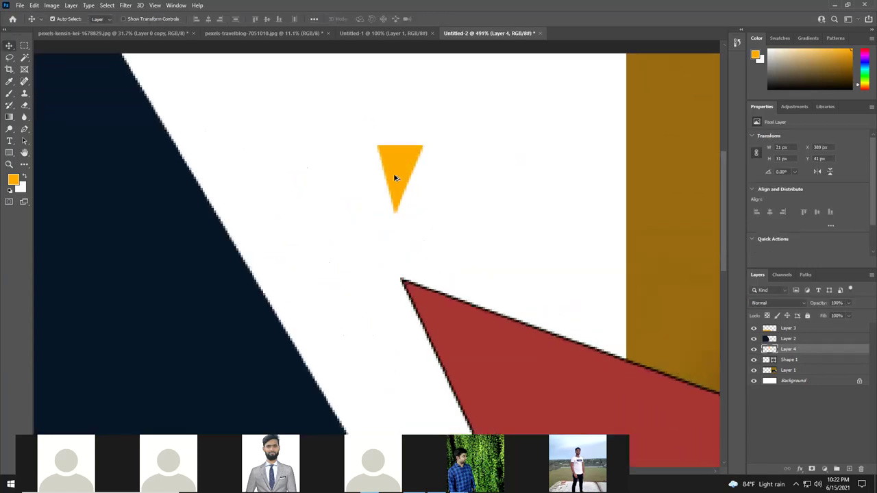
{"action": "scroll", "coordinate": [414, 281], "scroll_direction": "down", "scroll_amount": 3}
{"action": "scroll", "coordinate": [432, 325], "scroll_direction": "down", "scroll_amount": 2}
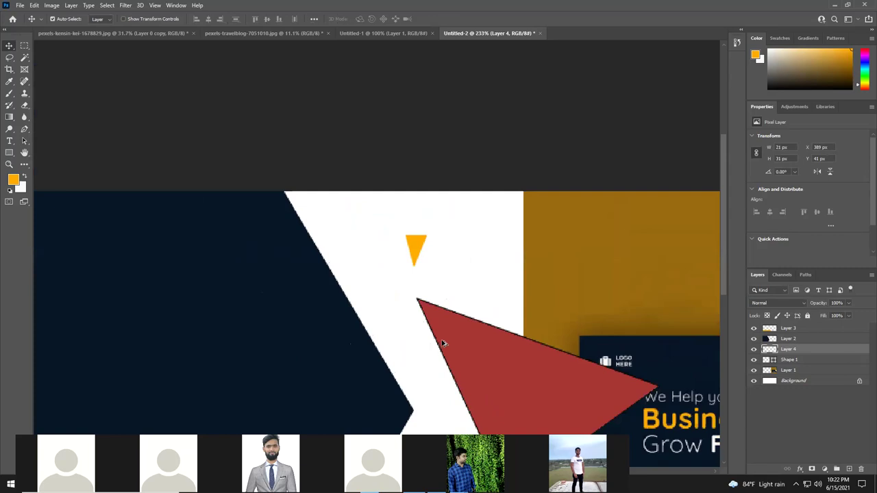
{"action": "scroll", "coordinate": [439, 339], "scroll_direction": "up", "scroll_amount": 3}
{"action": "scroll", "coordinate": [401, 240], "scroll_direction": "down", "scroll_amount": 2}
{"action": "scroll", "coordinate": [404, 267], "scroll_direction": "down", "scroll_amount": 5}
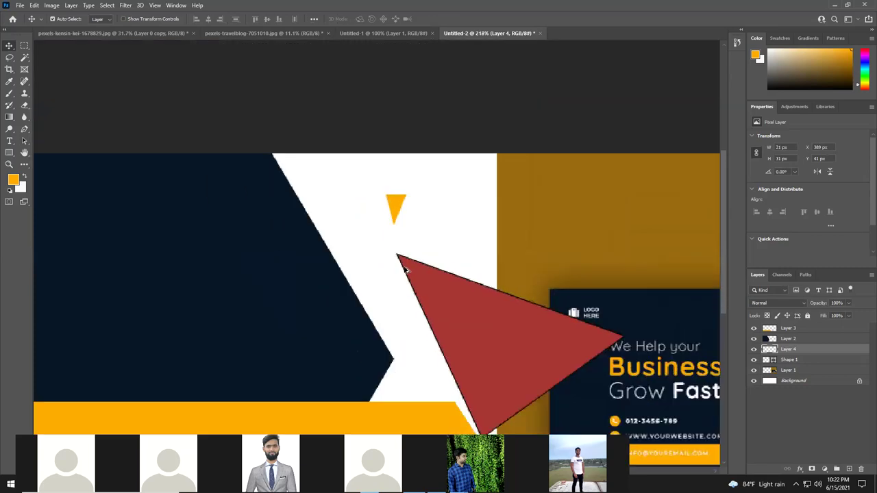
- Switch to the blank Untitled-1 document and select Artboard 1
{"action": "left_click", "coordinate": [261, 37]}
{"action": "left_click", "coordinate": [355, 35]}
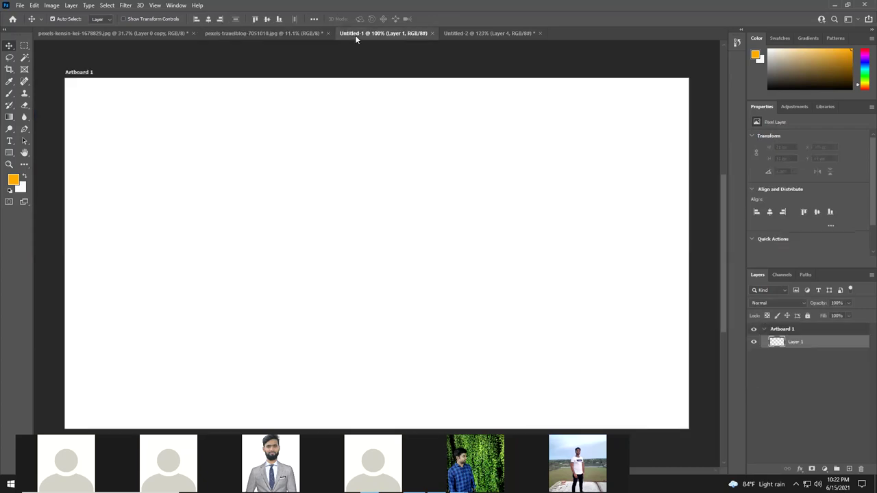
{"action": "left_click", "coordinate": [316, 293]}
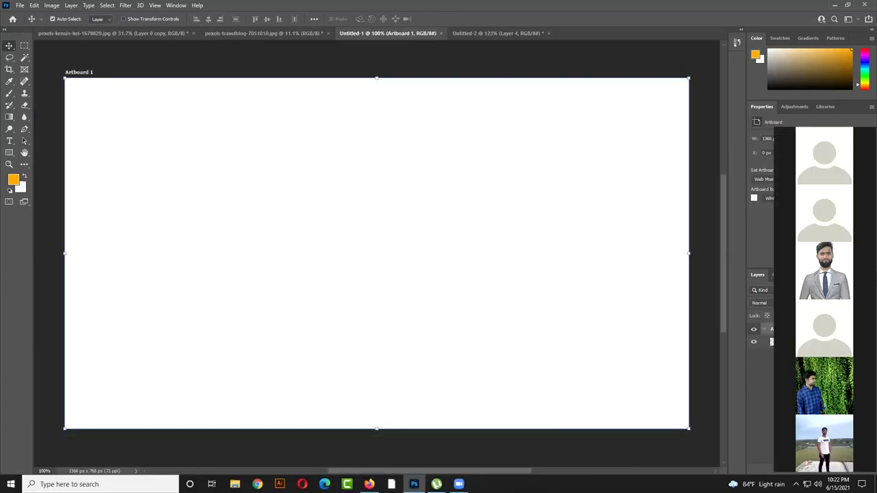
- Switch to Firefox, browse the Facebook cover photo results and copy the crown image with the two flaming hearts
{"action": "key", "text": "alt+Tab"}
{"action": "scroll", "coordinate": [372, 338], "scroll_direction": "down", "scroll_amount": 3}
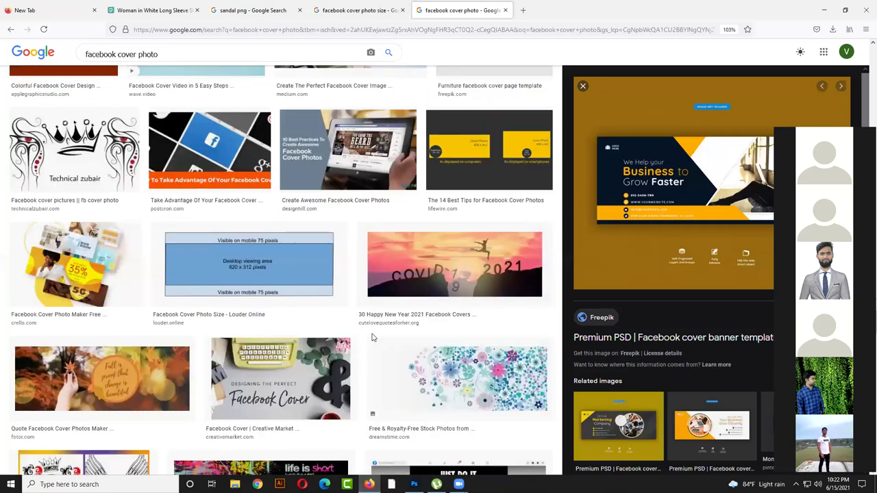
{"action": "scroll", "coordinate": [372, 337], "scroll_direction": "down", "scroll_amount": 8}
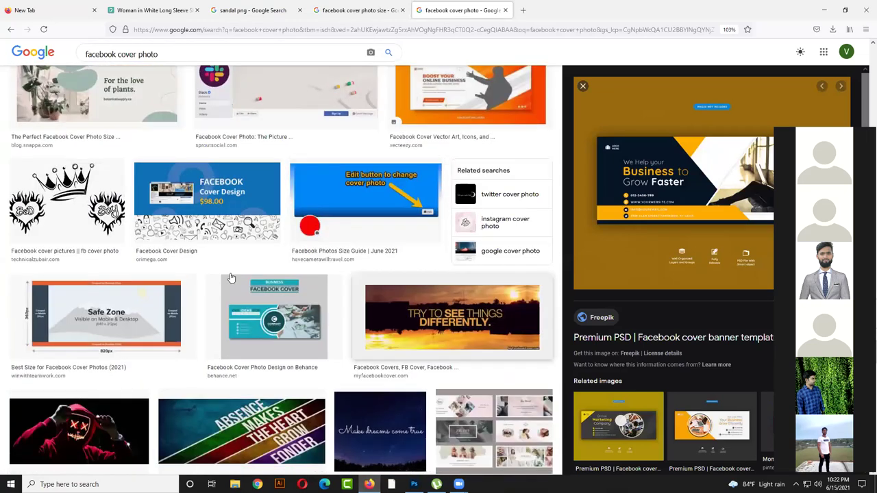
{"action": "left_click", "coordinate": [67, 200]}
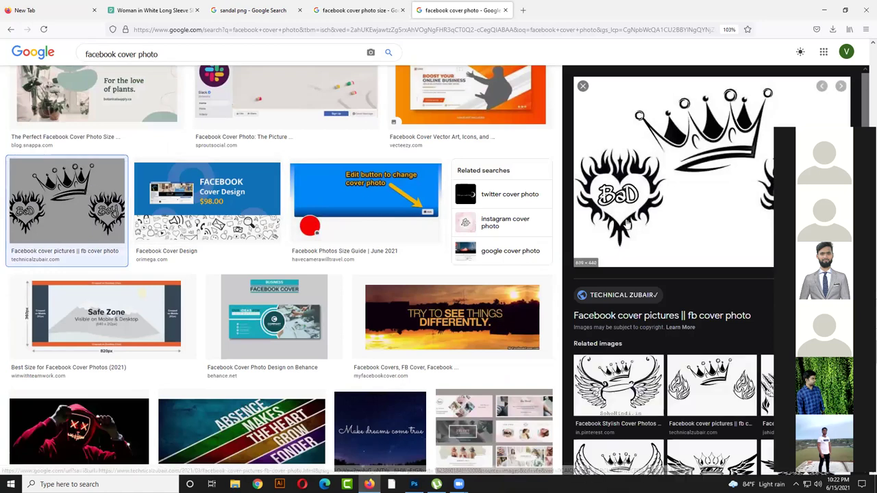
{"action": "right_click", "coordinate": [658, 167]}
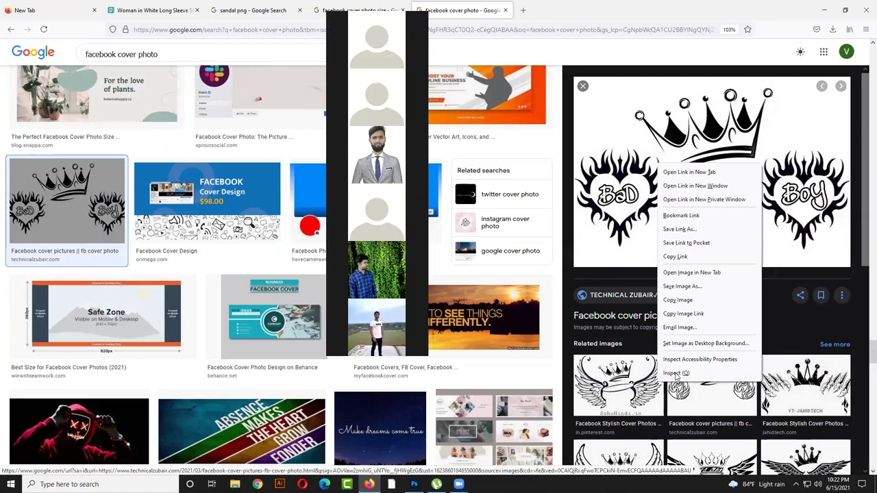
{"action": "left_click", "coordinate": [728, 299]}
- Browse the related winged cover images and copy the picture of the blue heart with wings
{"action": "scroll", "coordinate": [725, 342], "scroll_direction": "down", "scroll_amount": 3}
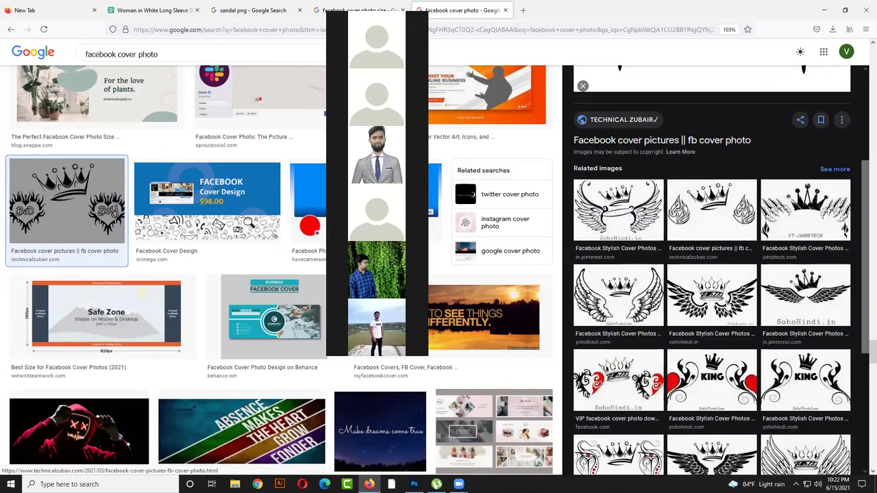
{"action": "left_click", "coordinate": [718, 409]}
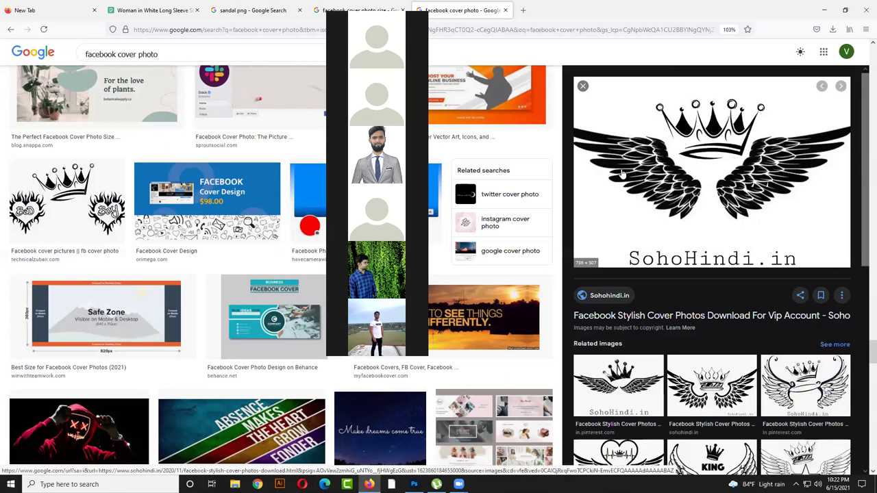
{"action": "scroll", "coordinate": [677, 411], "scroll_direction": "down", "scroll_amount": 3}
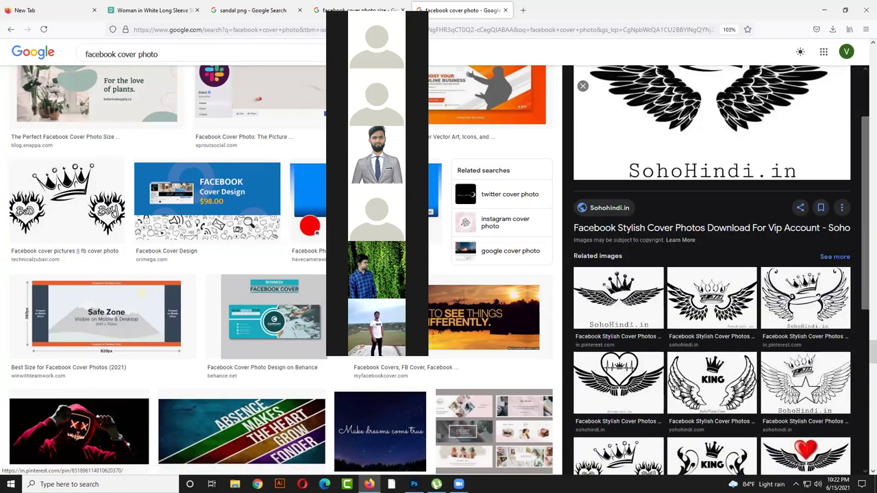
{"action": "scroll", "coordinate": [754, 356], "scroll_direction": "down", "scroll_amount": 3}
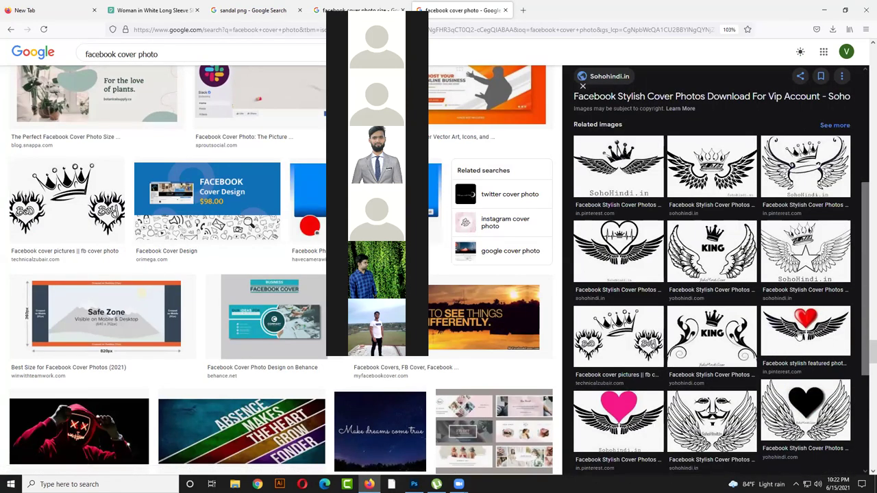
{"action": "left_click", "coordinate": [801, 334]}
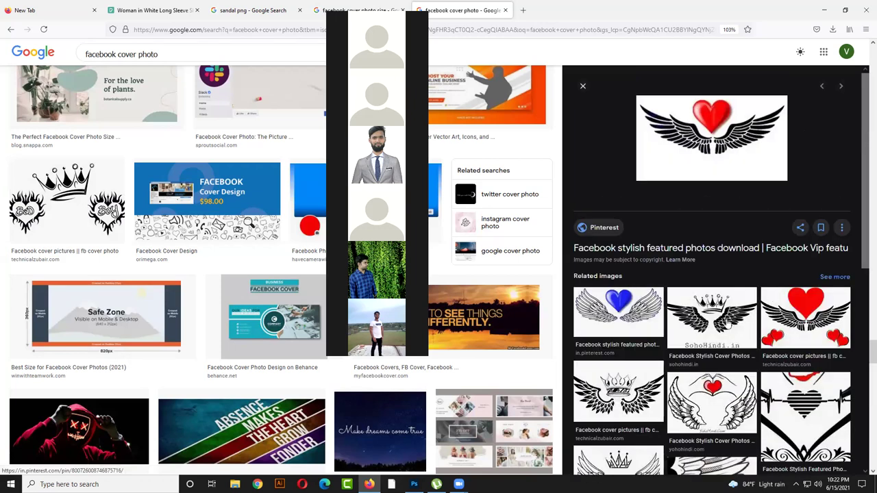
{"action": "left_click", "coordinate": [610, 309]}
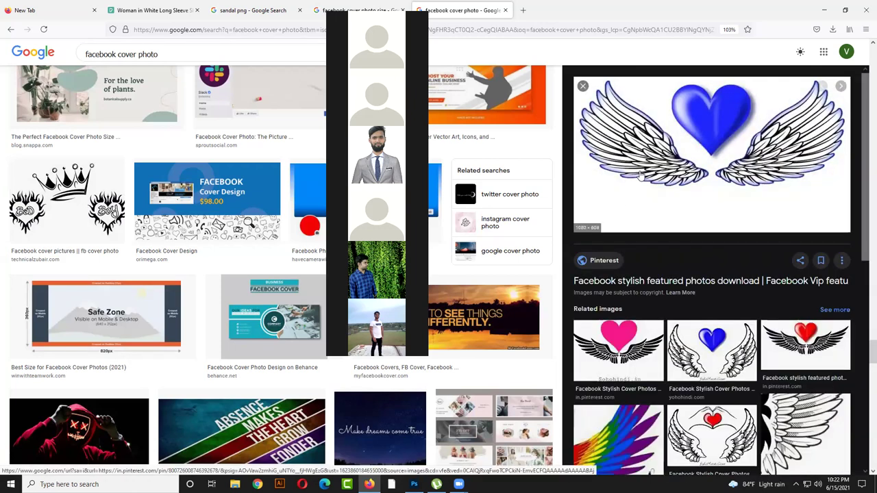
{"action": "right_click", "coordinate": [640, 177]}
{"action": "left_click", "coordinate": [661, 310]}
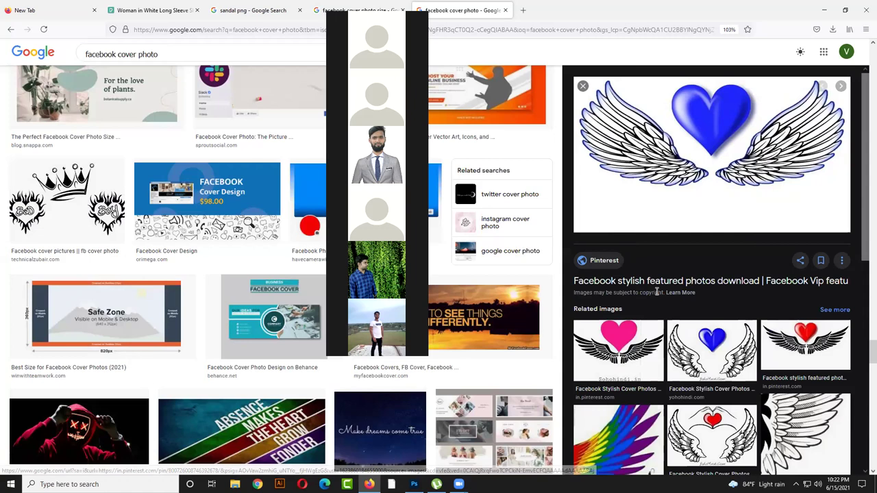
- Return to Photoshop, paste the winged blue heart into Artboard 1 and move it slightly lower on the canvas
{"action": "left_click", "coordinate": [825, 10]}
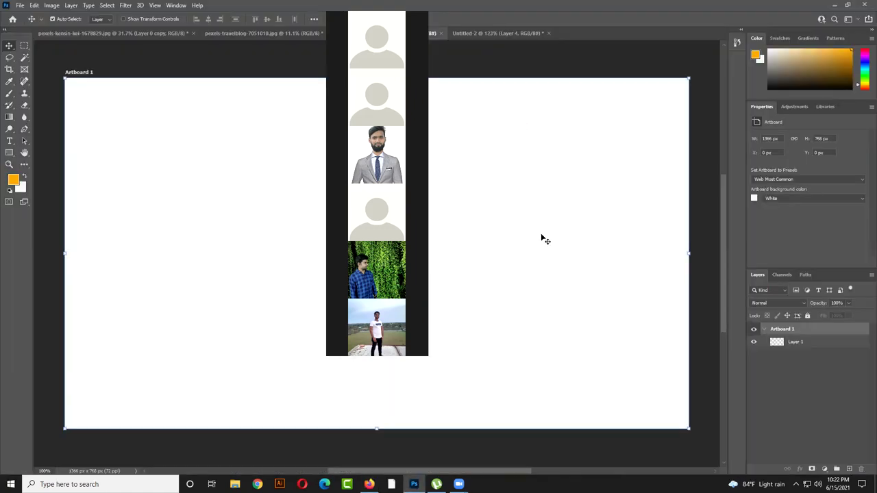
{"action": "key", "text": "ctrl+v"}
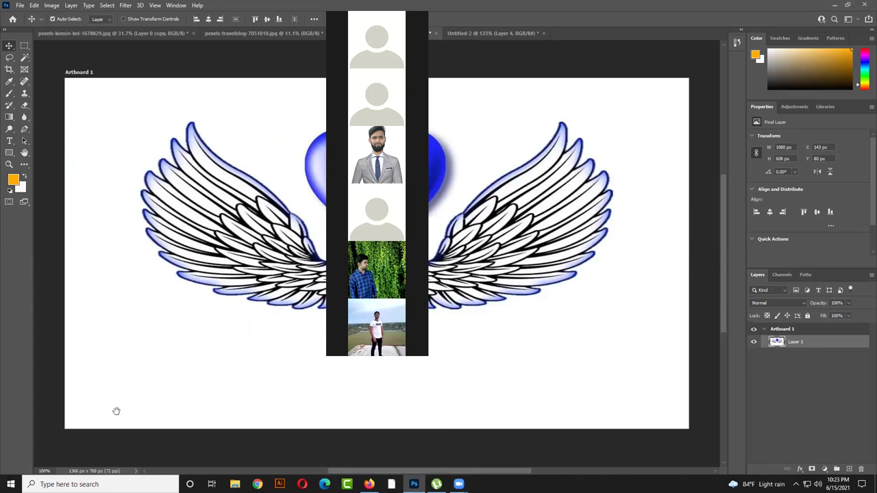
{"action": "scroll", "coordinate": [272, 270], "scroll_direction": "down", "scroll_amount": 1}
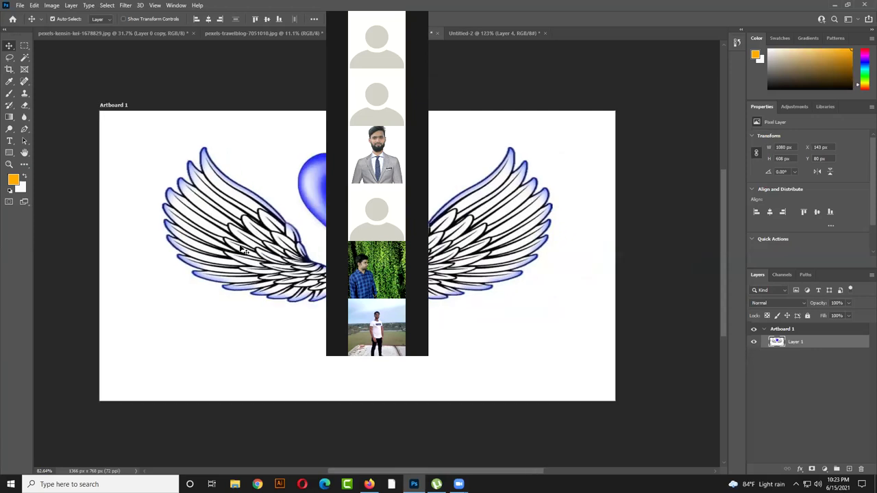
{"action": "left_click_drag", "start_coordinate": [251, 223], "coordinate": [214, 231]}
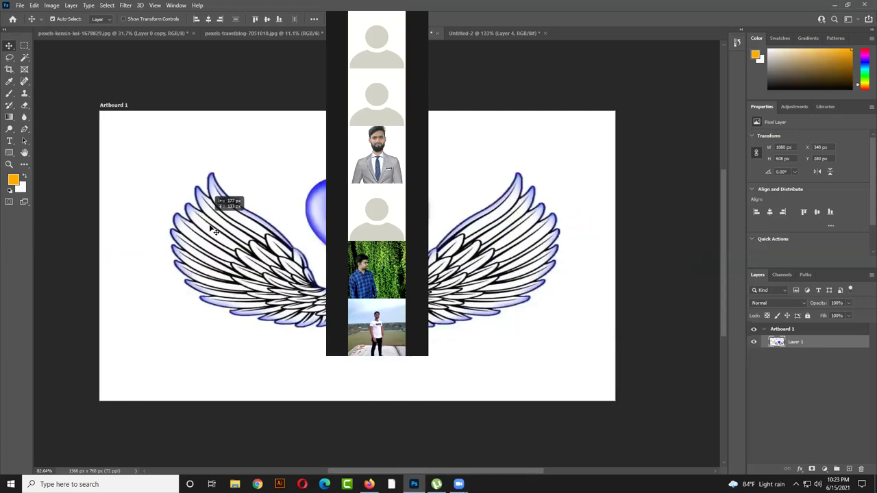
- Scale the winged blue heart down to about 53% with Free Transform
{"action": "scroll", "coordinate": [254, 285], "scroll_direction": "down", "scroll_amount": 1}
{"action": "key", "text": "ctrl+t"}
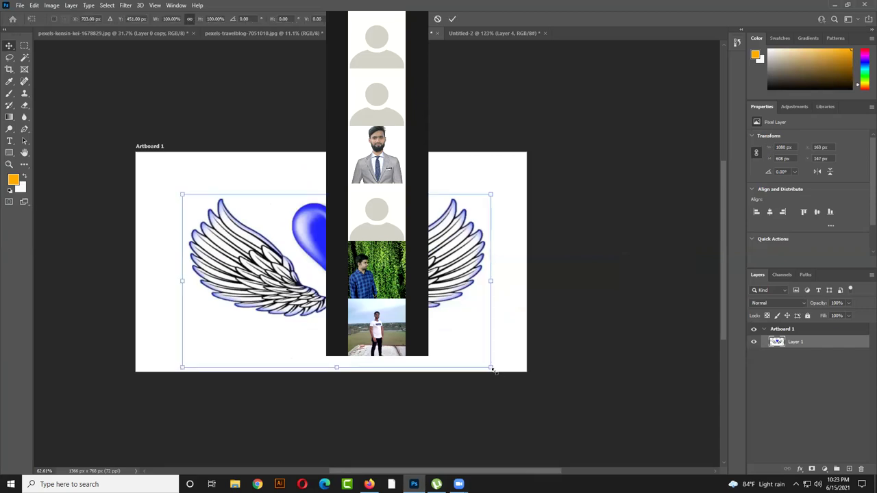
{"action": "left_click_drag", "start_coordinate": [490, 367], "coordinate": [347, 287]}
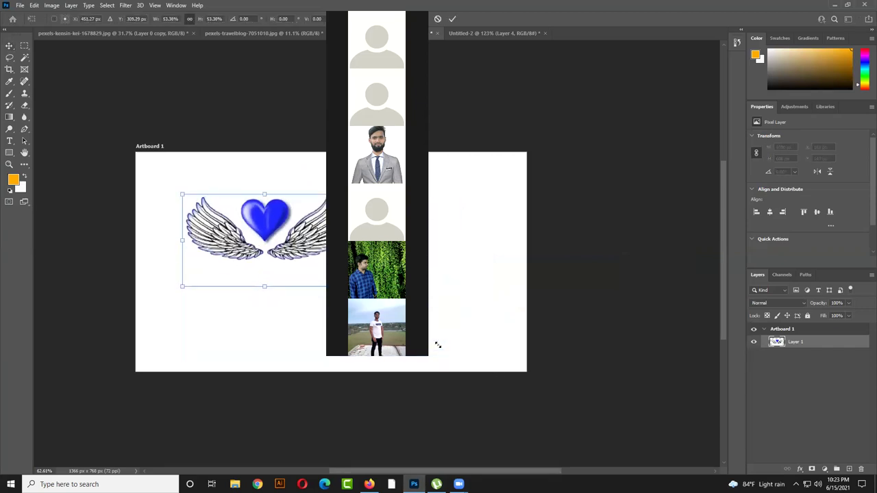
{"action": "key", "text": "Return"}
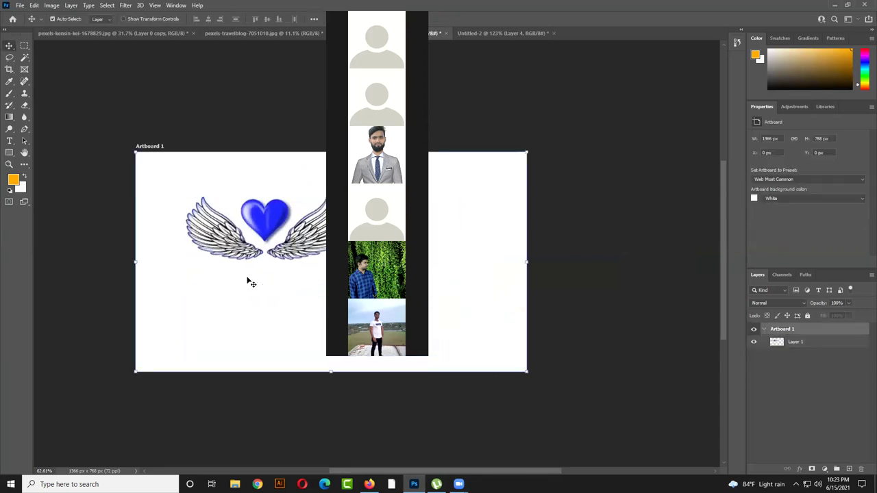
- Transfer the winged blue heart layer into the pexels-kensin-kei-1678829.jpg document
{"action": "scroll", "coordinate": [248, 278], "scroll_direction": "up", "scroll_amount": 3}
{"action": "left_click_drag", "start_coordinate": [240, 207], "coordinate": [224, 33]}
{"action": "left_click_drag", "start_coordinate": [113, 37], "coordinate": [281, 228]}
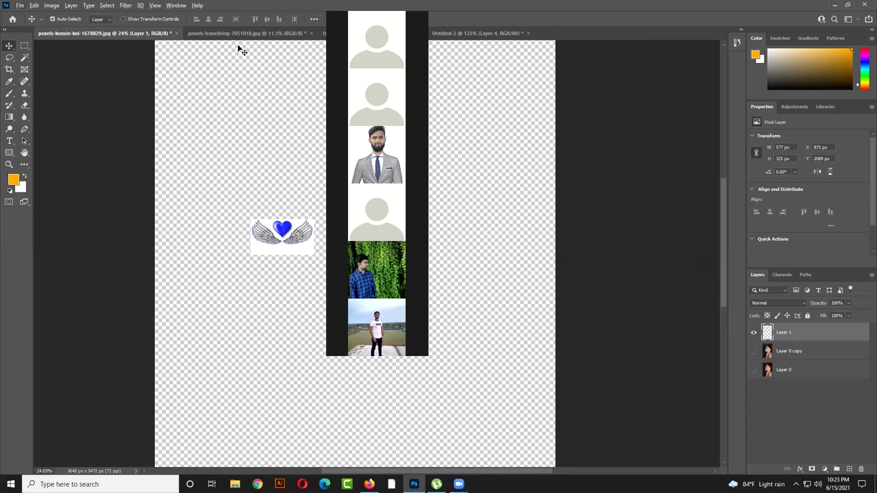
- Bring up the Untitled-1 document fitted to the window, switch to Firefox and save the winged blue heart picture
{"action": "left_click", "coordinate": [240, 49]}
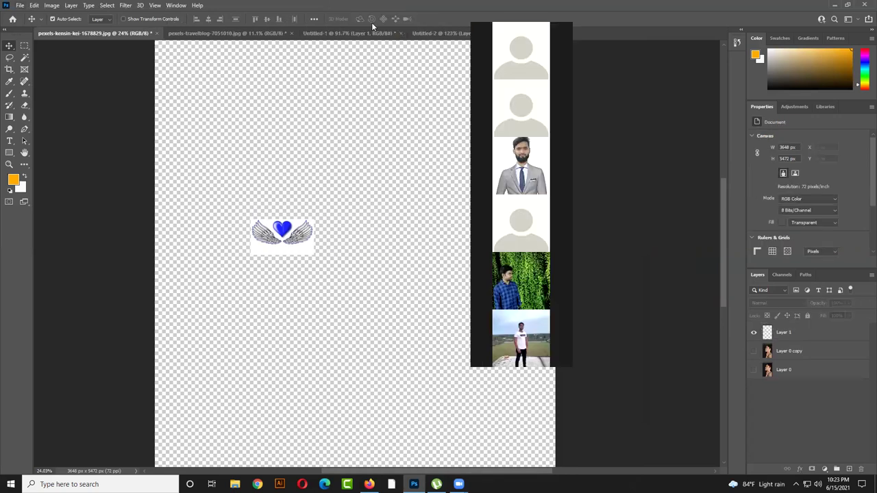
{"action": "left_click", "coordinate": [350, 32]}
{"action": "key", "text": "ctrl+0"}
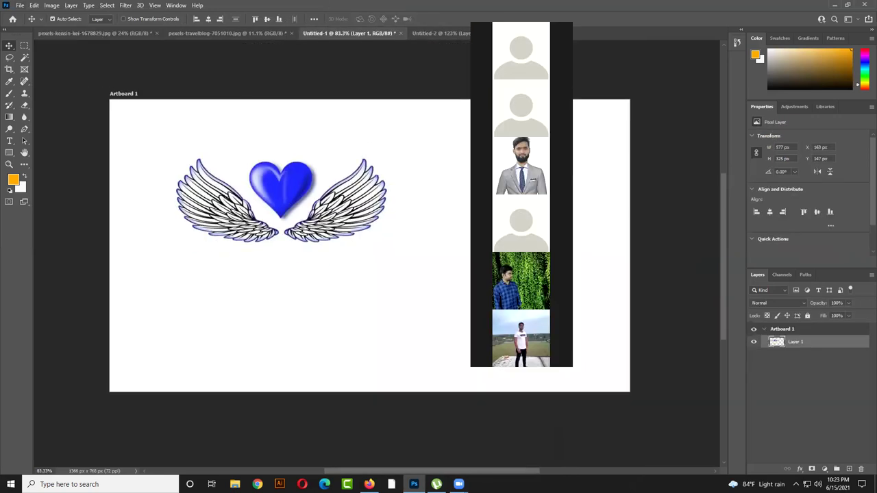
{"action": "left_click", "coordinate": [369, 484]}
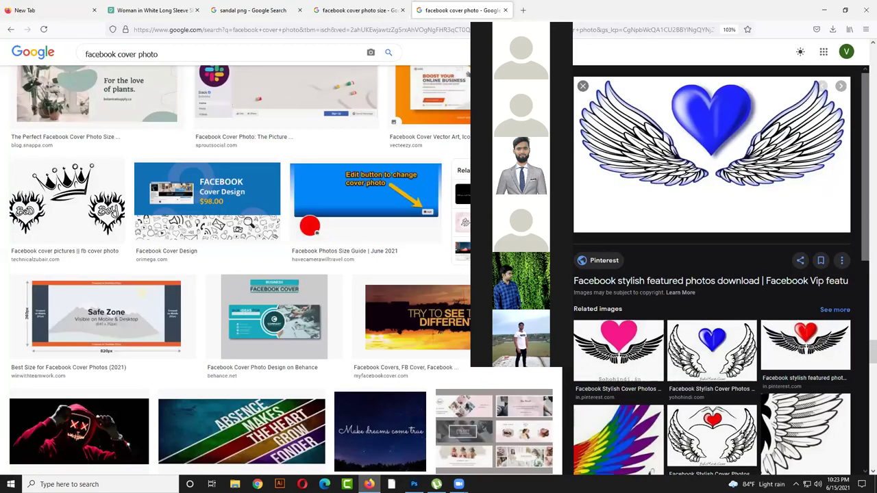
{"action": "right_click", "coordinate": [701, 154]}
{"action": "left_click", "coordinate": [734, 225]}
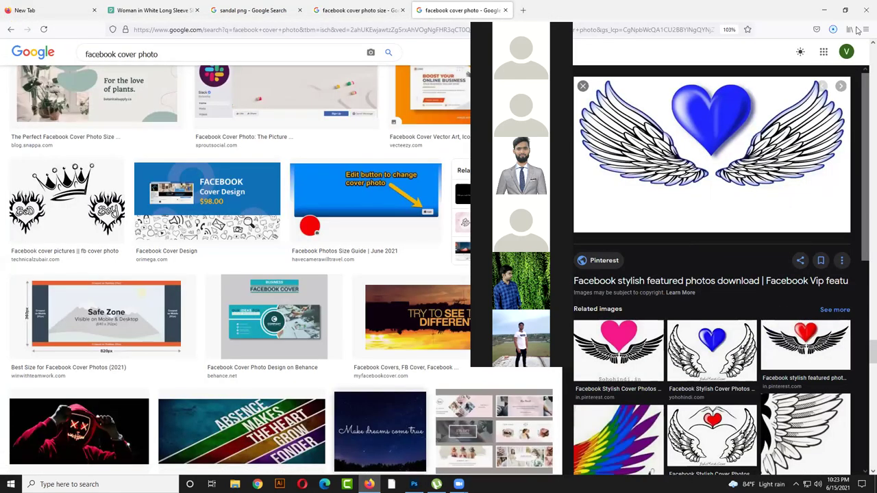
- Place the downloaded heart picture into Artboard 1, reduced to about 811 px wide, and move it below and right of the existing heart
{"action": "left_click_drag", "start_coordinate": [733, 55], "coordinate": [389, 290]}
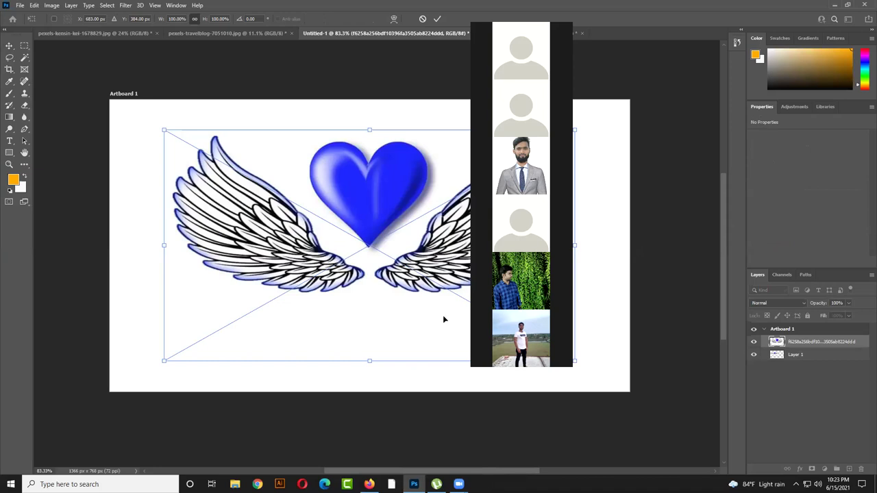
{"action": "left_click_drag", "start_coordinate": [162, 363], "coordinate": [264, 312]}
{"action": "key", "text": "Return"}
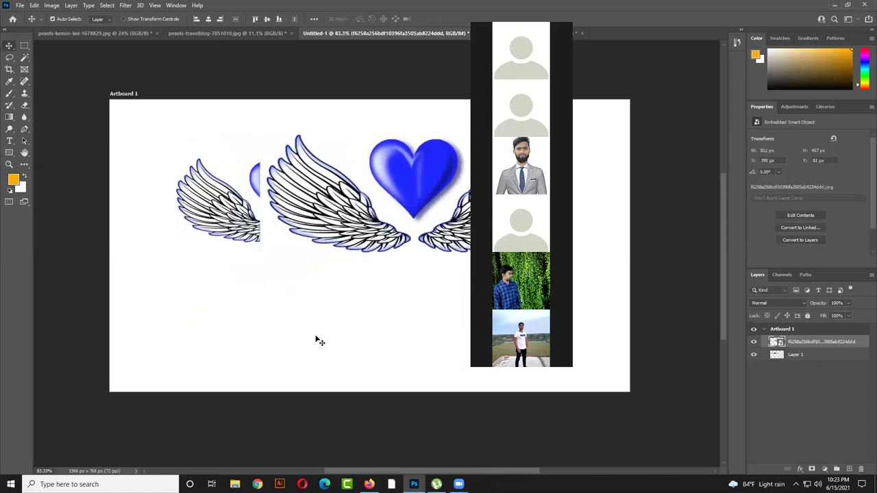
{"action": "left_click_drag", "start_coordinate": [343, 199], "coordinate": [392, 287]}
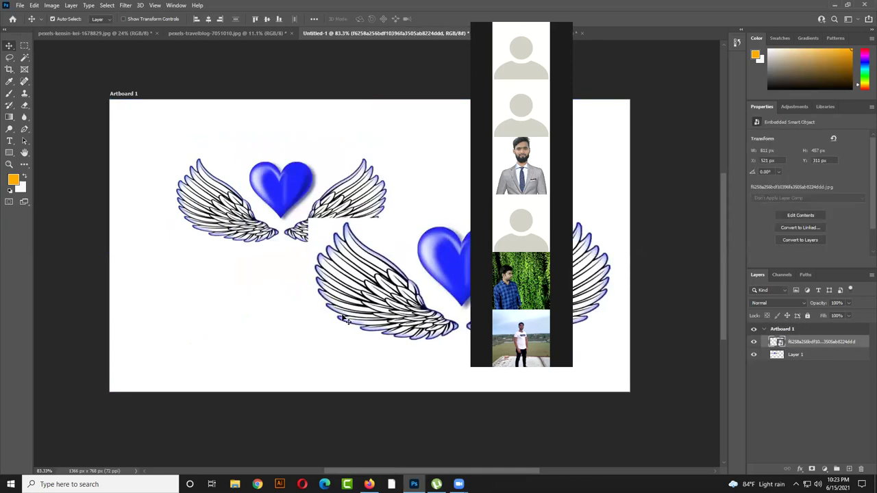
- Scale the placed smart object down to about 554 px wide and arrange both winged hearts side by side on the artboard
{"action": "key", "text": "ctrl+t"}
{"action": "left_click_drag", "start_coordinate": [308, 393], "coordinate": [362, 361]}
{"action": "left_click_drag", "start_coordinate": [388, 333], "coordinate": [410, 305]}
{"action": "key", "text": "Return"}
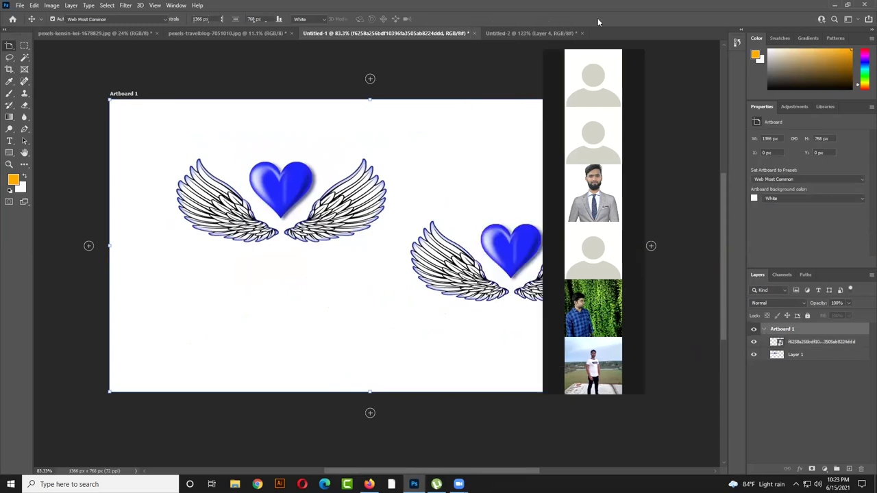
{"action": "left_click_drag", "start_coordinate": [335, 202], "coordinate": [303, 230]}
{"action": "left_click_drag", "start_coordinate": [489, 264], "coordinate": [473, 245]}
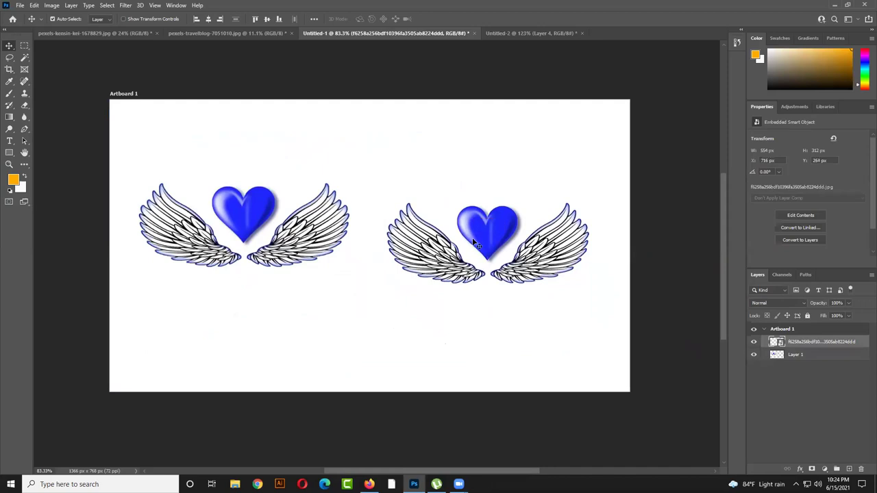
- Select the pixel layer and the smart object together and shrink both to tiny size with Free Transform
{"action": "left_click", "coordinate": [803, 356]}
{"action": "left_click", "coordinate": [681, 382]}
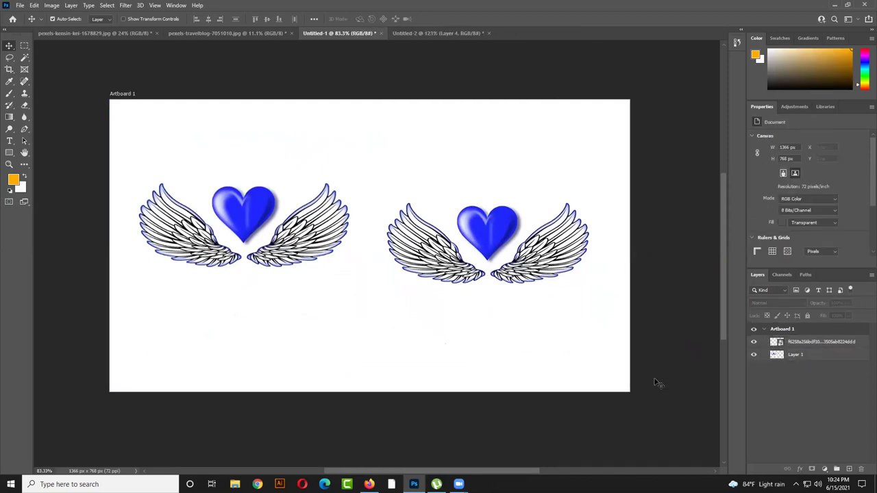
{"action": "left_click_drag", "start_coordinate": [282, 237], "coordinate": [287, 216]}
{"action": "left_click_drag", "start_coordinate": [279, 257], "coordinate": [280, 295]}
{"action": "left_click_drag", "start_coordinate": [564, 339], "coordinate": [242, 218]}
{"action": "key", "text": "ctrl+t"}
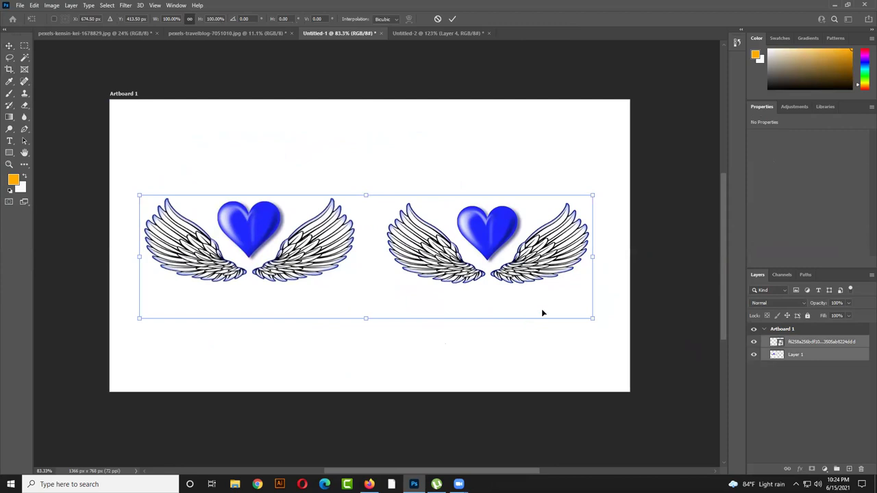
{"action": "left_click_drag", "start_coordinate": [582, 314], "coordinate": [202, 200]}
{"action": "key", "text": "Return"}
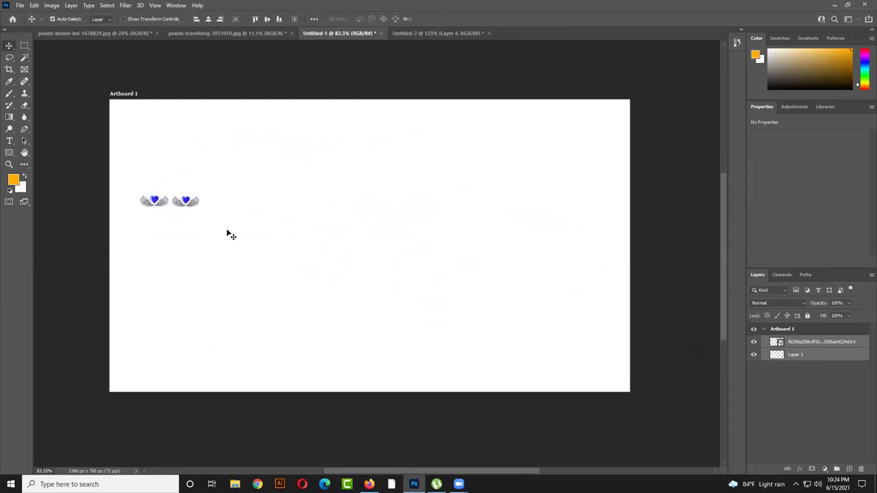
- Enlarge both tiny winged hearts together with Free Transform, to about 507 px wide for the pixel layer and 487 px for the smart object
{"action": "left_click", "coordinate": [196, 206]}
{"action": "left_click_drag", "start_coordinate": [203, 207], "coordinate": [159, 193]}
{"action": "left_click_drag", "start_coordinate": [253, 236], "coordinate": [115, 168]}
{"action": "key", "text": "ctrl+t"}
{"action": "left_click_drag", "start_coordinate": [198, 213], "coordinate": [529, 357]}
{"action": "key", "text": "Return"}
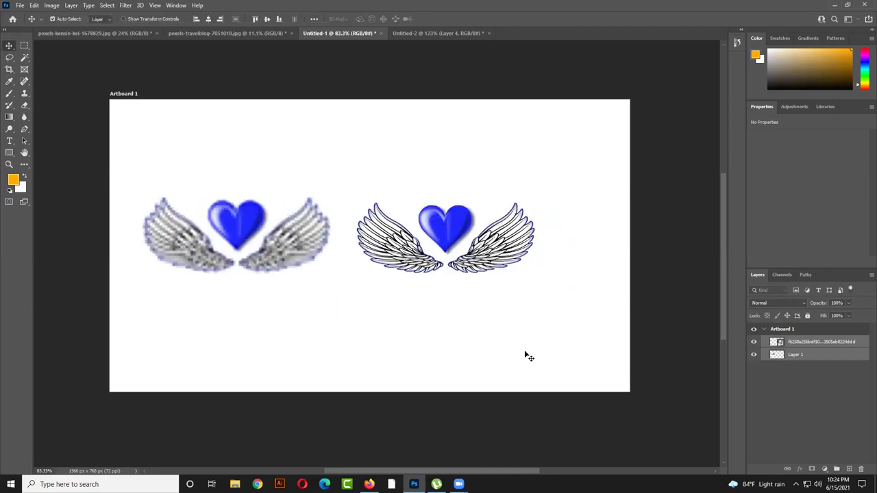
- Line up the enlarged pixel layer and smart object side by side at the same height to compare their sharpness
{"action": "left_click", "coordinate": [513, 313]}
{"action": "left_click_drag", "start_coordinate": [280, 245], "coordinate": [274, 268]}
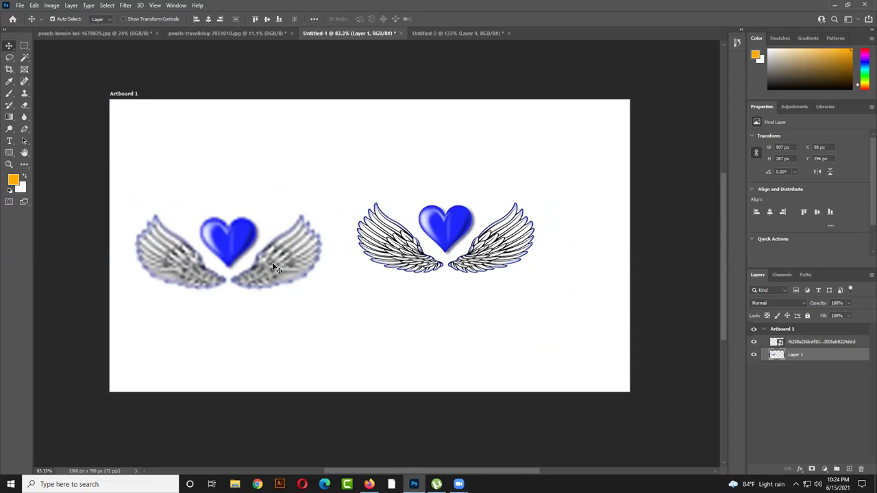
{"action": "mouse_move", "coordinate": [290, 265]}
{"action": "left_mouse_down"}
{"action": "mouse_move", "coordinate": [297, 236]}
{"action": "mouse_move", "coordinate": [305, 265]}
{"action": "left_mouse_up"}
{"action": "left_click_drag", "start_coordinate": [387, 240], "coordinate": [398, 264]}
{"action": "mouse_move", "coordinate": [292, 270]}
{"action": "left_mouse_down"}
{"action": "mouse_move", "coordinate": [298, 241]}
{"action": "mouse_move", "coordinate": [317, 264]}
{"action": "mouse_move", "coordinate": [307, 270]}
{"action": "mouse_move", "coordinate": [301, 259]}
{"action": "mouse_move", "coordinate": [301, 271]}
{"action": "mouse_move", "coordinate": [336, 247]}
{"action": "mouse_move", "coordinate": [312, 272]}
{"action": "mouse_move", "coordinate": [332, 241]}
{"action": "mouse_move", "coordinate": [300, 270]}
{"action": "left_mouse_up"}
{"action": "mouse_move", "coordinate": [445, 237]}
{"action": "left_mouse_down"}
{"action": "mouse_move", "coordinate": [438, 206]}
{"action": "mouse_move", "coordinate": [458, 206]}
{"action": "mouse_move", "coordinate": [453, 226]}
{"action": "left_mouse_up"}
{"action": "mouse_move", "coordinate": [292, 267]}
{"action": "left_mouse_down"}
{"action": "mouse_move", "coordinate": [305, 285]}
{"action": "mouse_move", "coordinate": [283, 272]}
{"action": "mouse_move", "coordinate": [292, 257]}
{"action": "left_mouse_up"}
{"action": "mouse_move", "coordinate": [408, 252]}
{"action": "left_mouse_down"}
{"action": "mouse_move", "coordinate": [411, 235]}
{"action": "mouse_move", "coordinate": [397, 259]}
{"action": "left_mouse_up"}
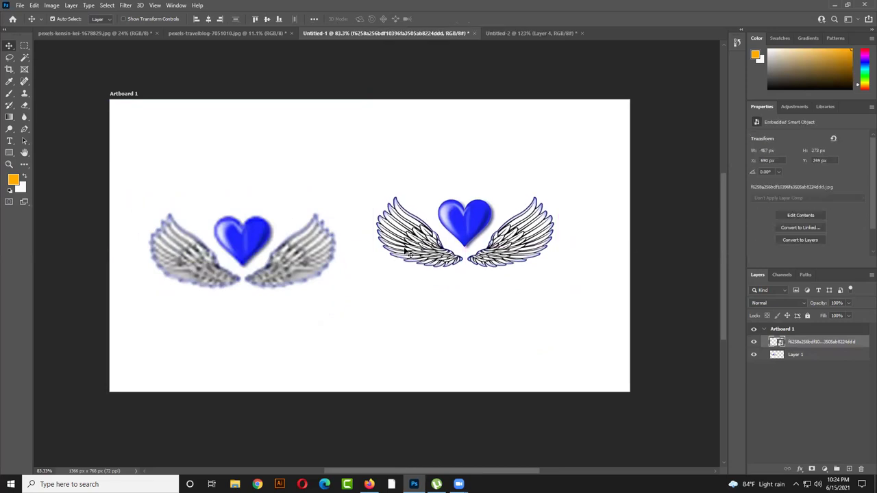
{"action": "left_click_drag", "start_coordinate": [418, 248], "coordinate": [412, 264]}
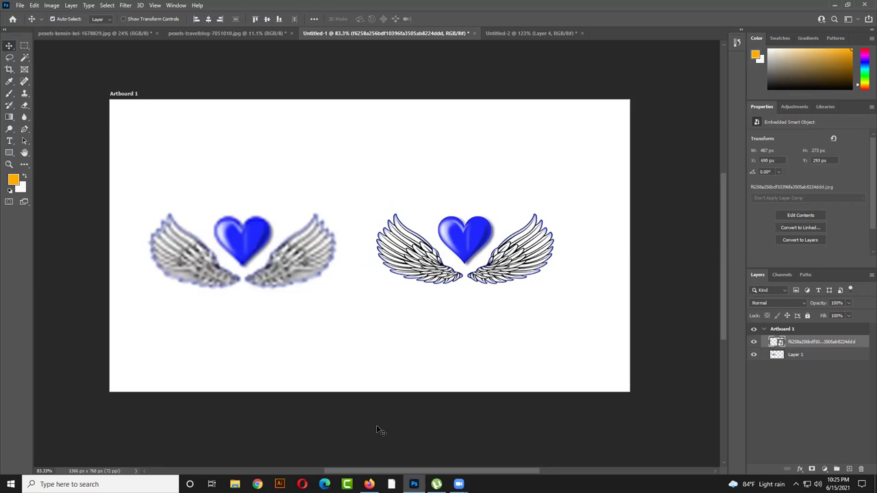
- Move the smart object heart up about 136 px and delete the blurred pixel heart, Layer 1
{"action": "left_click", "coordinate": [436, 378]}
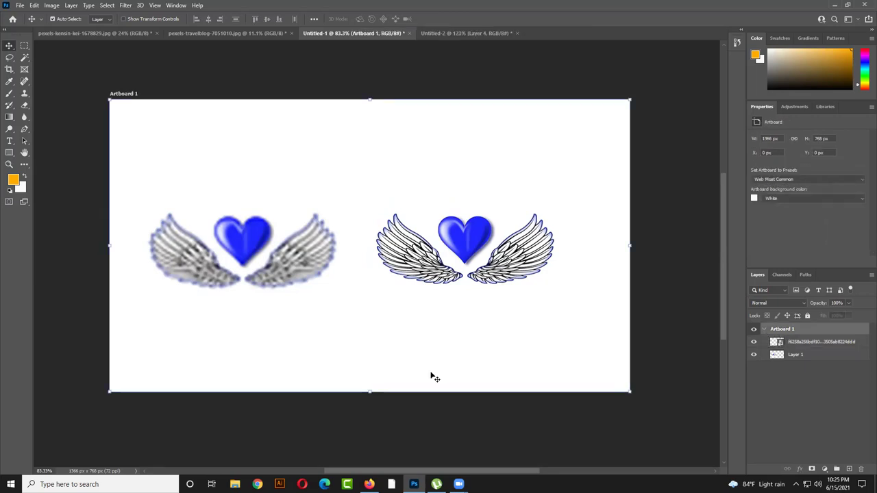
{"action": "left_click_drag", "start_coordinate": [467, 247], "coordinate": [507, 252]}
{"action": "left_click_drag", "start_coordinate": [420, 187], "coordinate": [387, 131]}
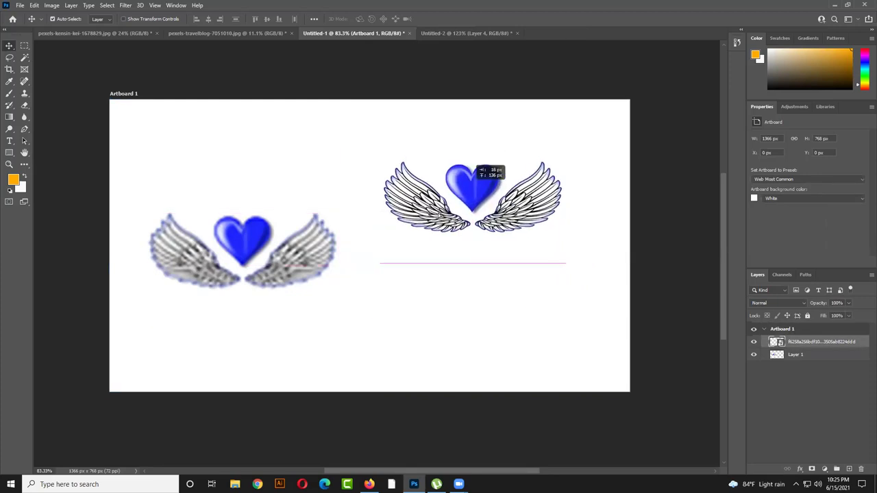
{"action": "left_click", "coordinate": [312, 269]}
{"action": "key", "text": "Delete"}
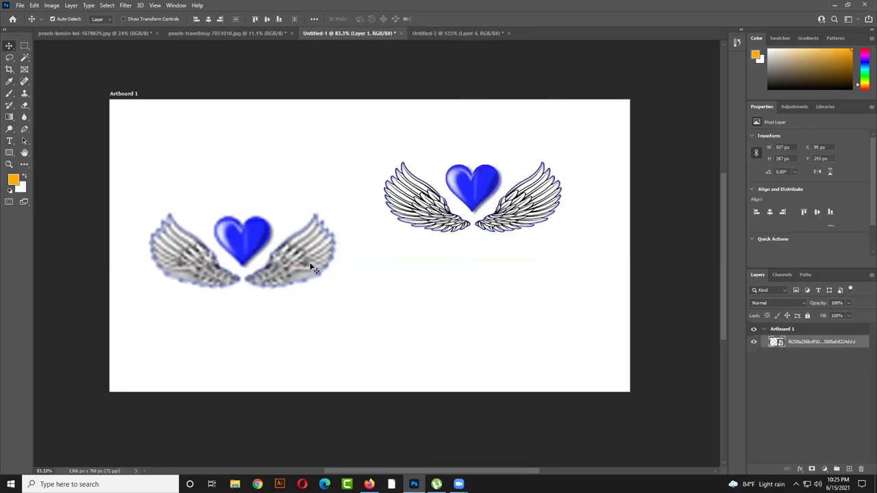
- Duplicate the smart object heart to the lower left of the artboard and rasterize the copy
{"action": "left_click_drag", "start_coordinate": [474, 189], "coordinate": [255, 258]}
{"action": "right_click", "coordinate": [822, 345]}
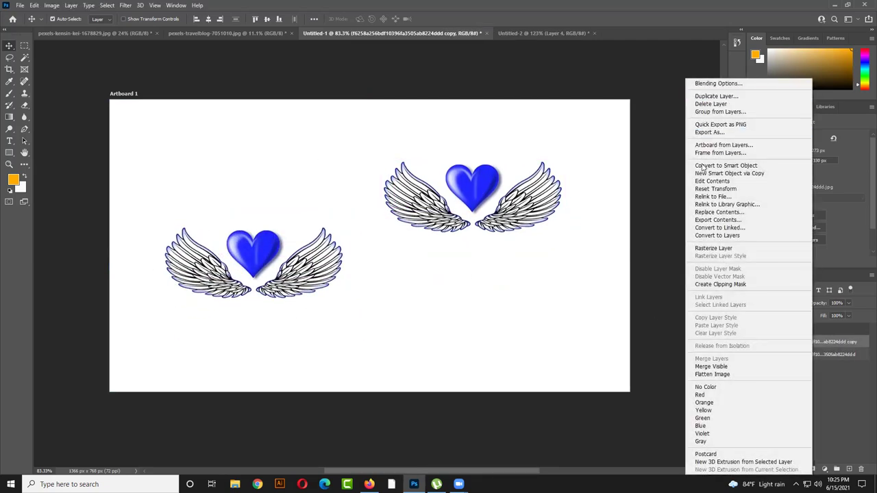
{"action": "left_click", "coordinate": [713, 248]}
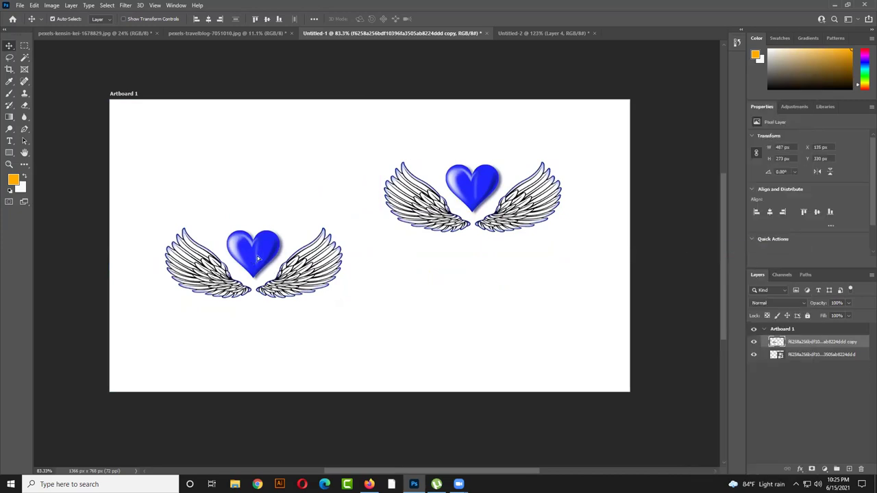
- Recolour the rasterized heart copy from blue to pink with Hue/Saturation and move it lower on the artboard
{"action": "left_click_drag", "start_coordinate": [257, 255], "coordinate": [272, 254]}
{"action": "key", "text": "ctrl+u"}
{"action": "left_click_drag", "start_coordinate": [107, 207], "coordinate": [125, 205]}
{"action": "left_click", "coordinate": [196, 162]}
{"action": "key", "text": "v"}
{"action": "left_click_drag", "start_coordinate": [302, 288], "coordinate": [310, 310]}
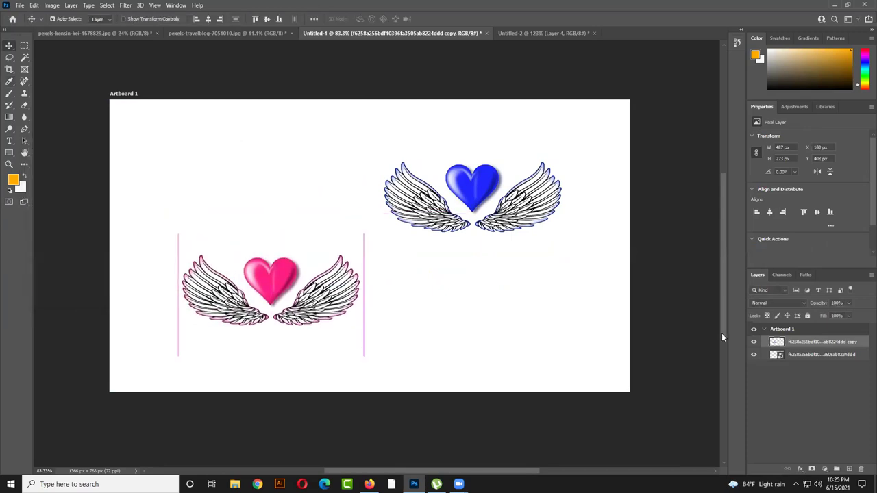
- Convert the pink heart layer to a smart object and move it up on the artboard
{"action": "right_click", "coordinate": [798, 342]}
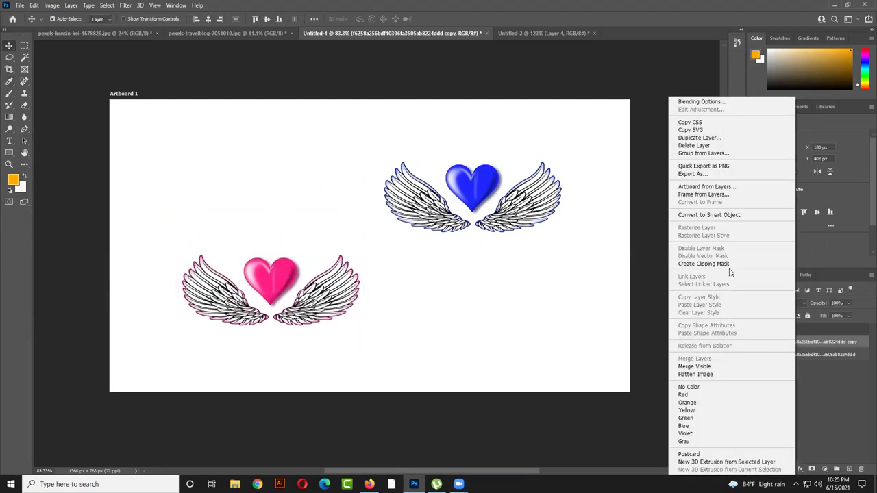
{"action": "left_click", "coordinate": [819, 343]}
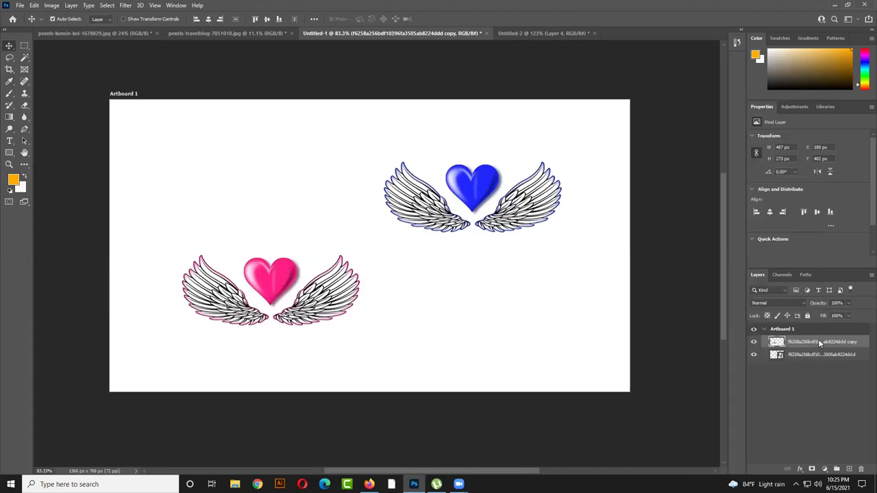
{"action": "right_click", "coordinate": [819, 343]}
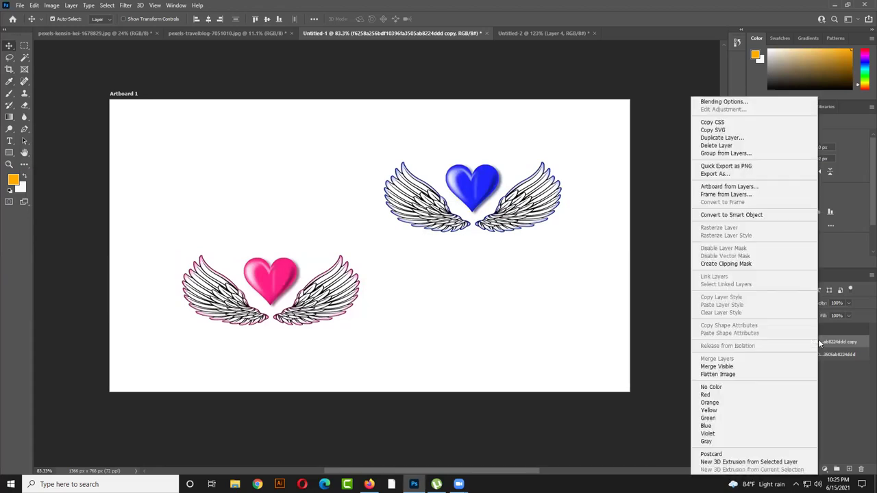
{"action": "left_click", "coordinate": [769, 219]}
{"action": "left_click_drag", "start_coordinate": [342, 299], "coordinate": [342, 268]}
- Select both winged heart smart objects and enlarge them slightly to about 496 px wide with Free Transform
{"action": "left_click", "coordinate": [304, 183]}
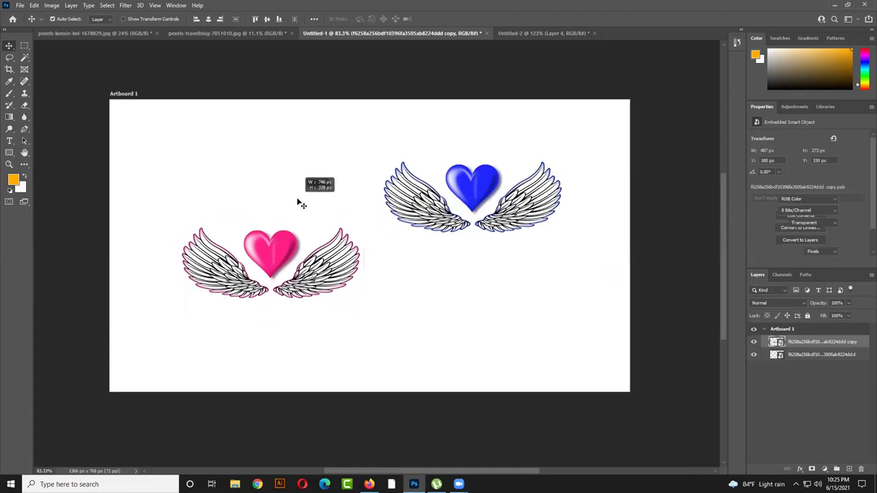
{"action": "key", "text": "ctrl+alt+a"}
{"action": "key", "text": "ctrl+t"}
{"action": "left_click_drag", "start_coordinate": [562, 329], "coordinate": [554, 393]}
{"action": "key", "text": "Return"}
{"action": "key", "text": "ctrl+t"}
{"action": "key", "text": "Return"}
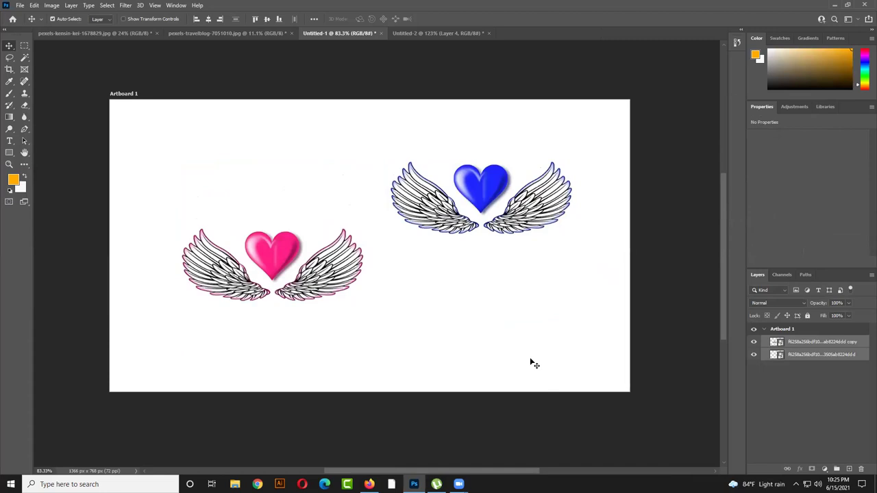
- Move the blue heart closer to the artboard's centre and the pink heart below and left of it
{"action": "left_click", "coordinate": [534, 363]}
{"action": "left_click_drag", "start_coordinate": [306, 279], "coordinate": [372, 319]}
{"action": "left_click", "coordinate": [489, 242]}
{"action": "left_click_drag", "start_coordinate": [461, 230], "coordinate": [403, 254]}
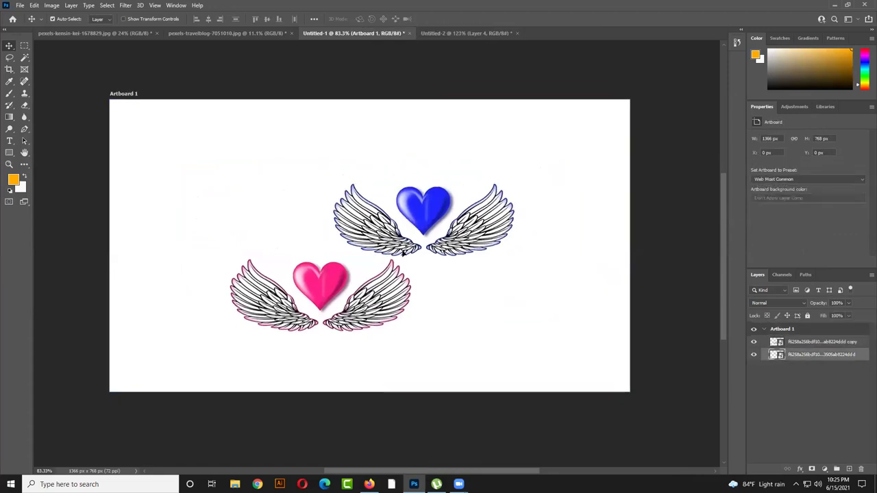
{"action": "left_click_drag", "start_coordinate": [375, 297], "coordinate": [309, 286]}
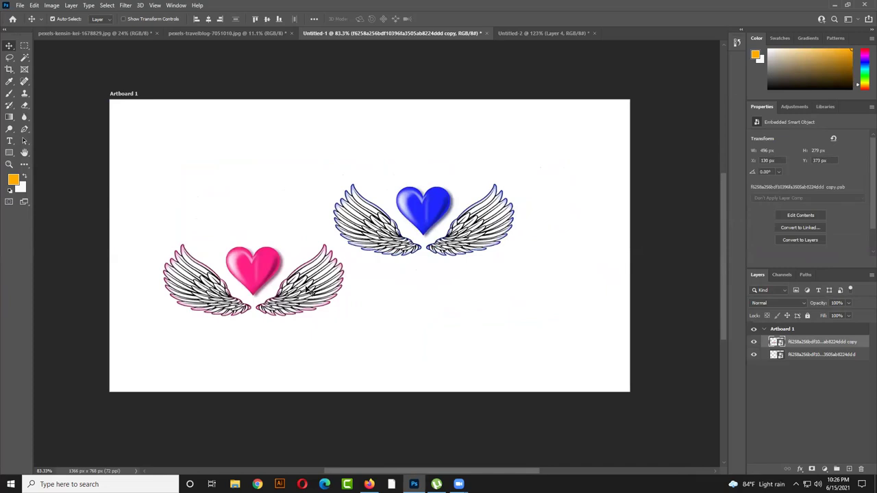
- Nudge the pink heart in large and small increments to X 116 px, Y 425 px
{"action": "key", "text": "shift+Left"}
{"action": "key", "text": "shift+Left"}
{"action": "key", "text": "shift+Down"}
{"action": "key", "text": "shift+Down"}
{"action": "key", "text": "shift+Down"}
{"action": "key", "text": "shift+Down"}
{"action": "key", "text": "shift+Down"}
{"action": "key", "text": "shift+Right"}
{"action": "key", "text": "Down"}
{"action": "key", "text": "Down"}
{"action": "key", "text": "Down"}
{"action": "key", "text": "Down"}
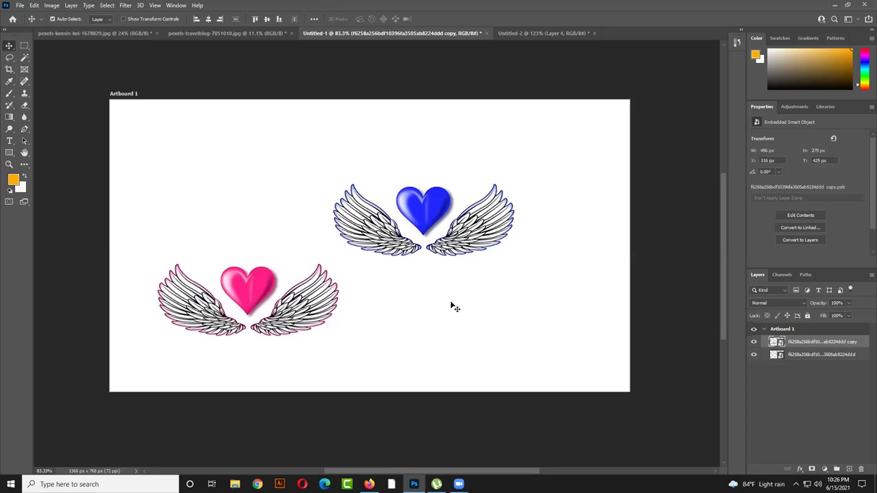
- Switch to the Untitled-2 document and move the red triangle and the small orange triangle lower in the cover design
{"action": "left_click", "coordinate": [240, 33]}
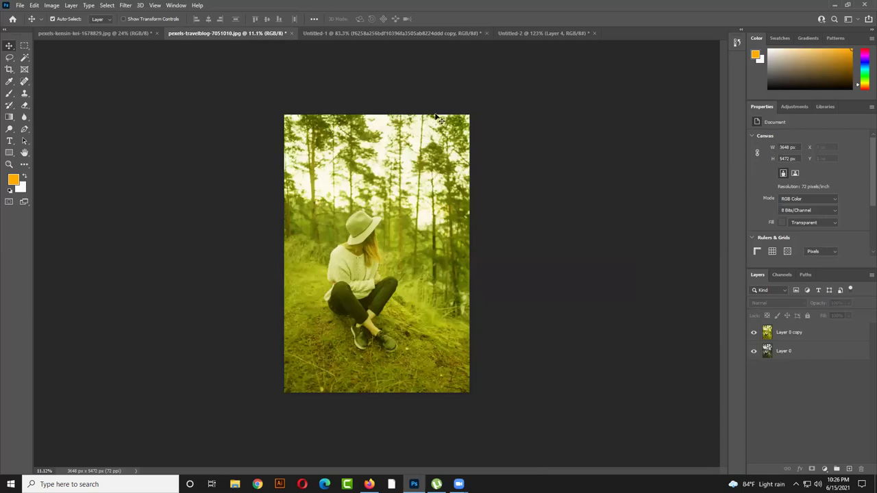
{"action": "left_click", "coordinate": [508, 35]}
{"action": "left_click_drag", "start_coordinate": [427, 259], "coordinate": [443, 267]}
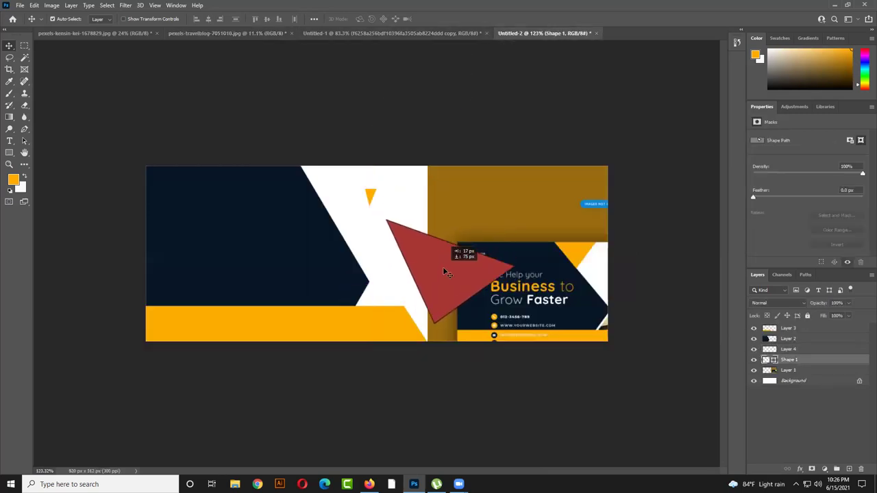
{"action": "scroll", "coordinate": [443, 266], "scroll_direction": "up", "scroll_amount": 2}
{"action": "left_click_drag", "start_coordinate": [338, 119], "coordinate": [316, 184]}
- Shift the red triangle slightly and delete it from the cover design
{"action": "scroll", "coordinate": [408, 224], "scroll_direction": "down", "scroll_amount": 5}
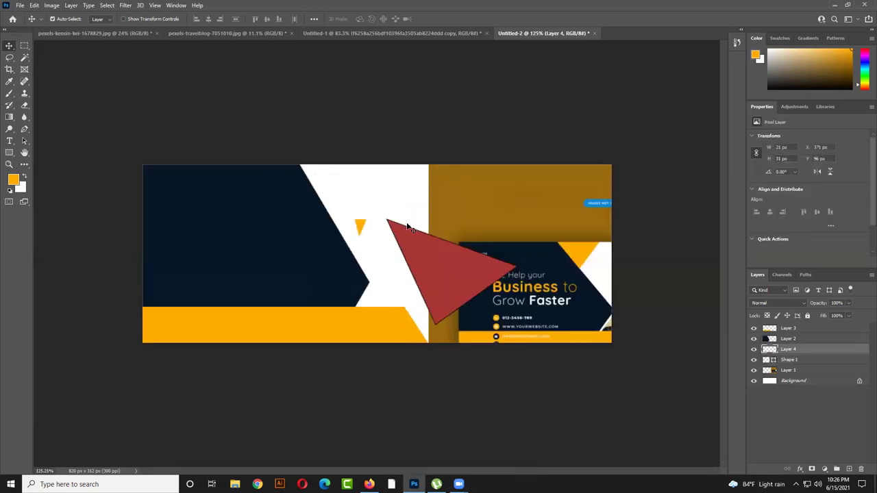
{"action": "left_click_drag", "start_coordinate": [437, 276], "coordinate": [425, 255]}
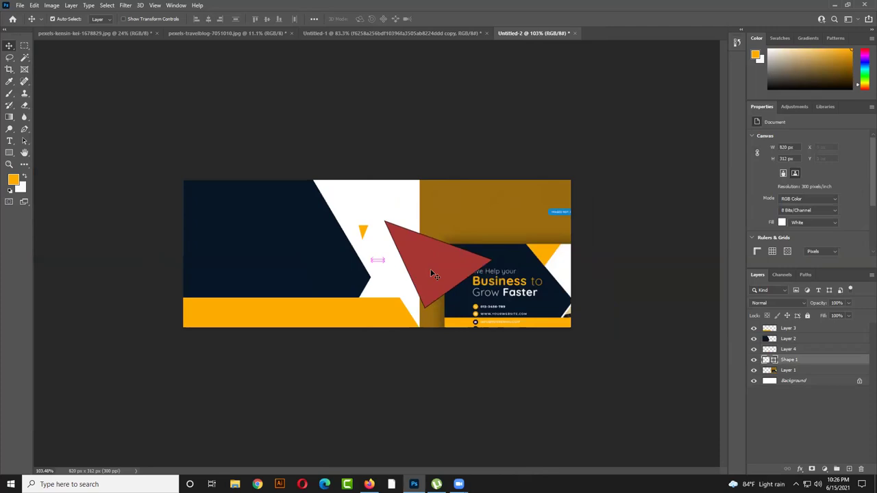
{"action": "key", "text": "Delete"}
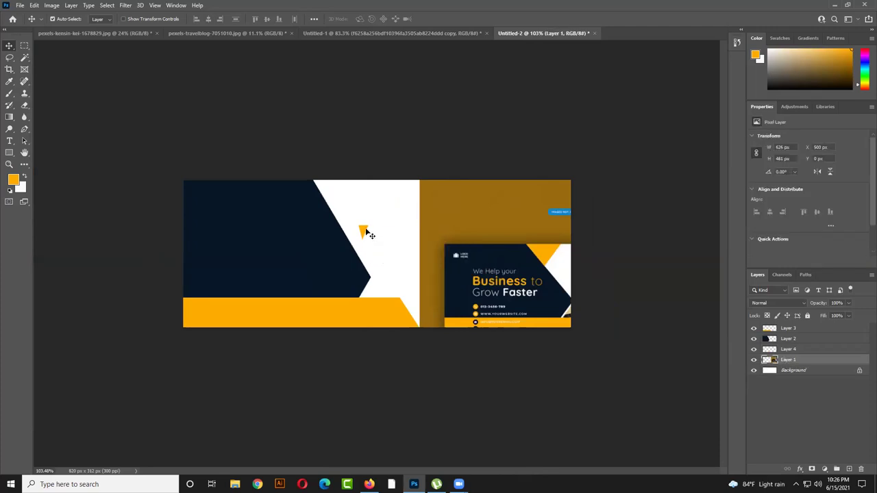
- Delete the small orange triangle and the reference image behind the cover's navy and orange shapes
{"action": "left_click", "coordinate": [368, 233]}
{"action": "key", "text": "Delete"}
{"action": "left_click_drag", "start_coordinate": [459, 217], "coordinate": [465, 234]}
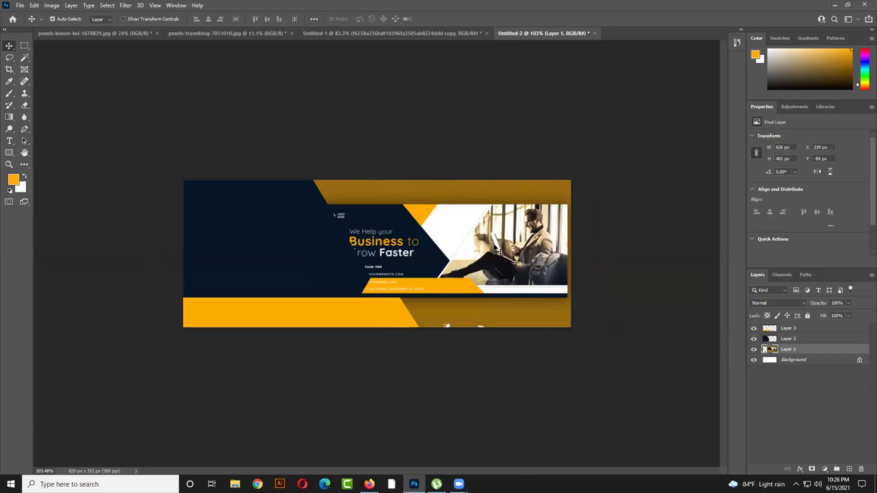
{"action": "left_click_drag", "start_coordinate": [493, 246], "coordinate": [474, 242]}
{"action": "key", "text": "Delete"}
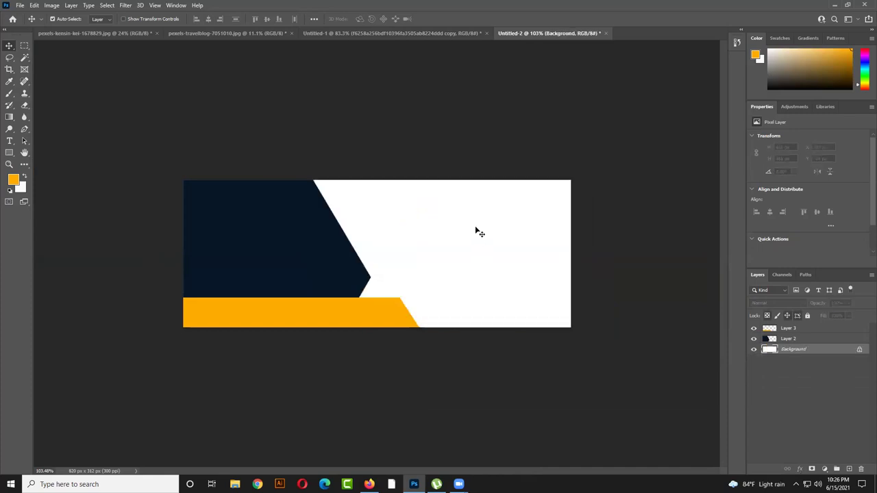
{"action": "key", "text": "ctrl+z"}
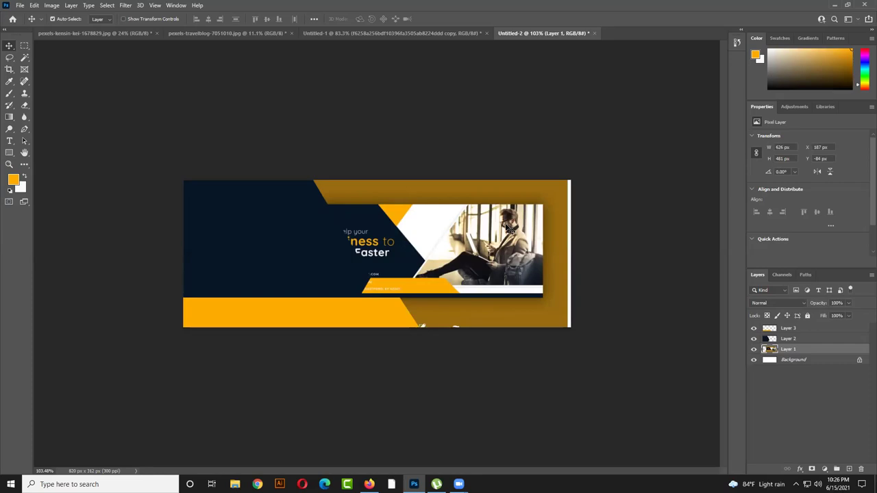
{"action": "left_click_drag", "start_coordinate": [509, 231], "coordinate": [519, 225]}
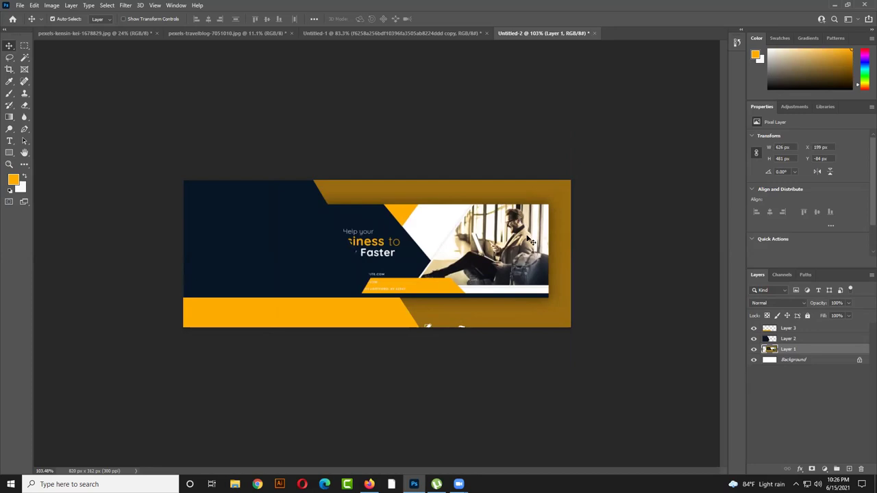
{"action": "left_click_drag", "start_coordinate": [535, 231], "coordinate": [518, 200]}
{"action": "key", "text": "Delete"}
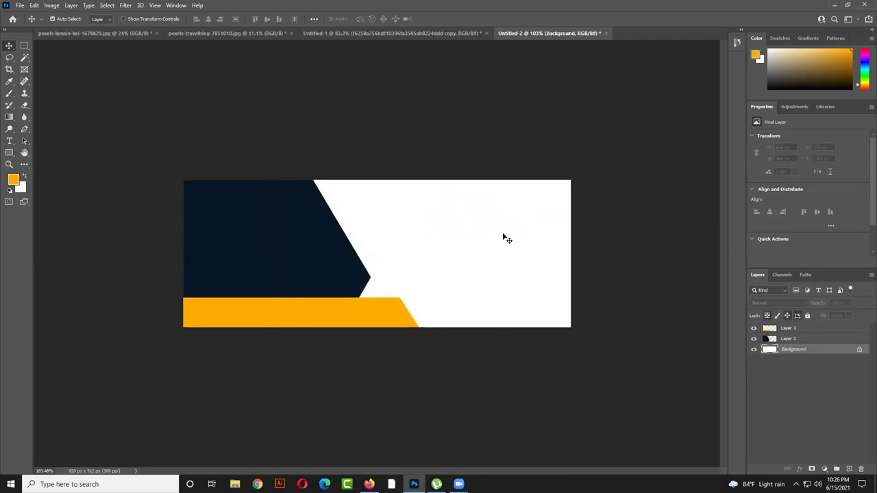
- Delete the navy polygon and the orange bar from the cover design
{"action": "left_click", "coordinate": [507, 239]}
{"action": "left_click", "coordinate": [347, 319]}
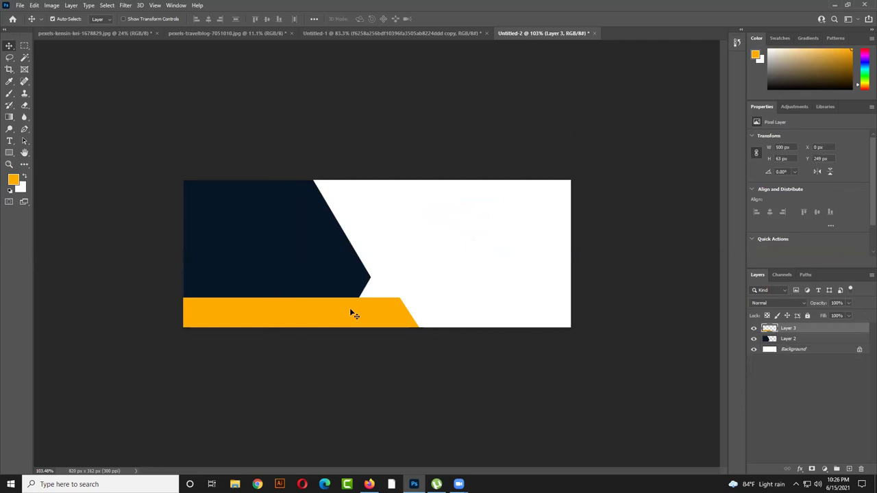
{"action": "scroll", "coordinate": [350, 314], "scroll_direction": "up", "scroll_amount": 4}
{"action": "scroll", "coordinate": [364, 325], "scroll_direction": "up", "scroll_amount": 1}
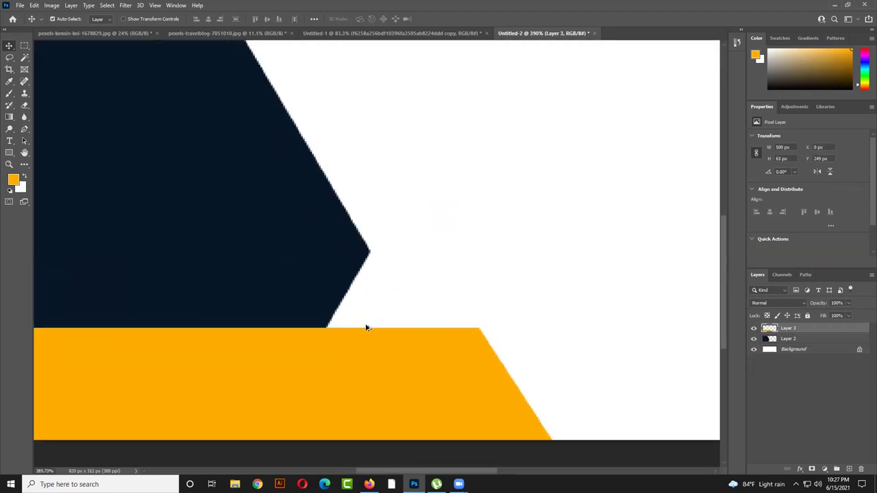
{"action": "scroll", "coordinate": [364, 325], "scroll_direction": "down", "scroll_amount": 3}
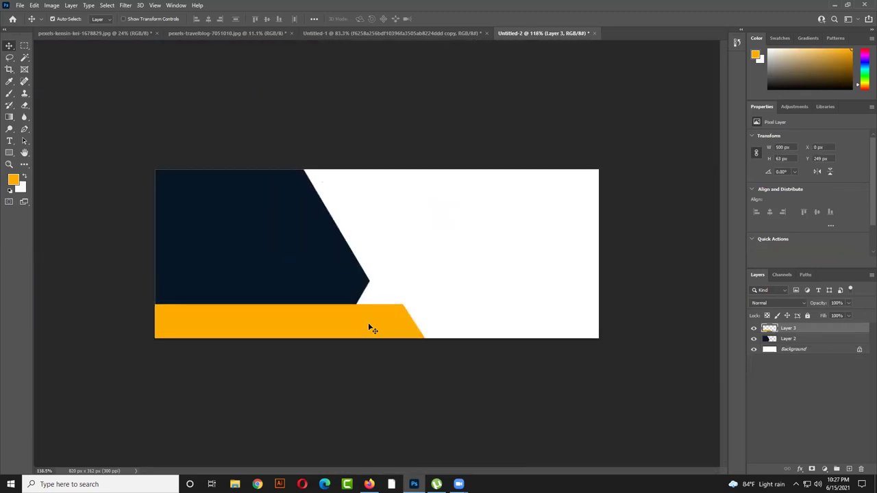
{"action": "left_click", "coordinate": [518, 241]}
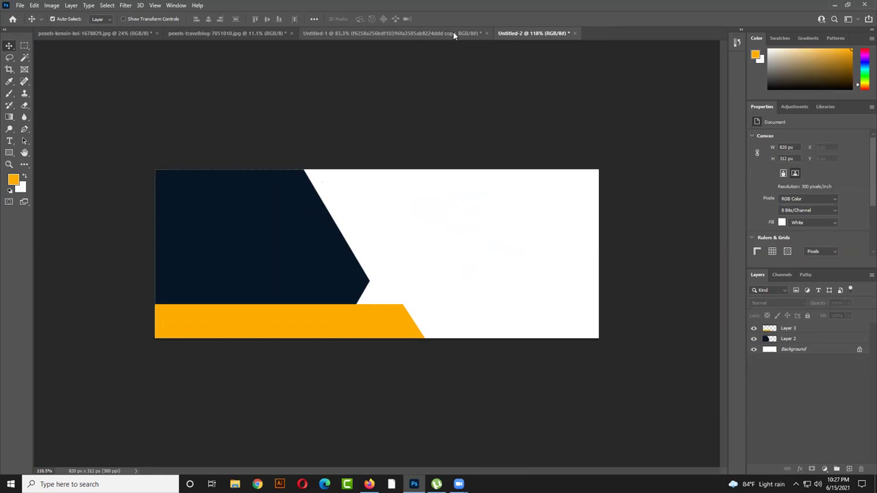
{"action": "left_click", "coordinate": [324, 276]}
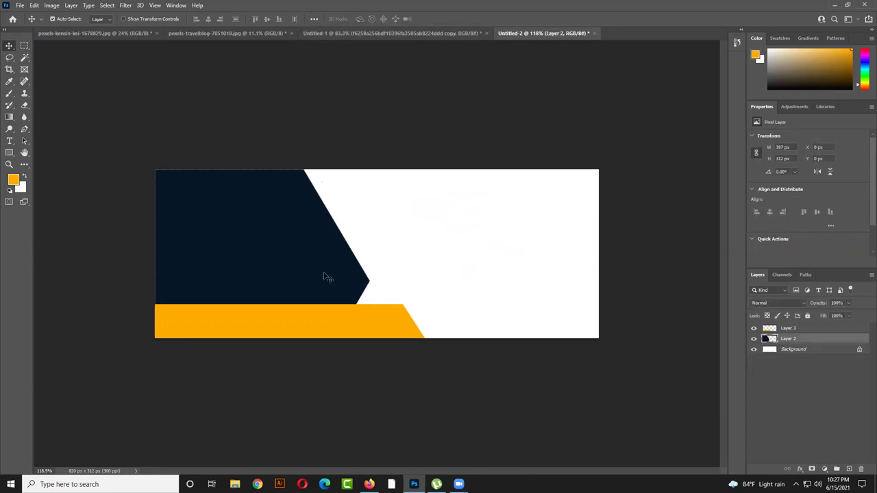
{"action": "key", "text": "Delete"}
{"action": "key", "text": "Delete"}
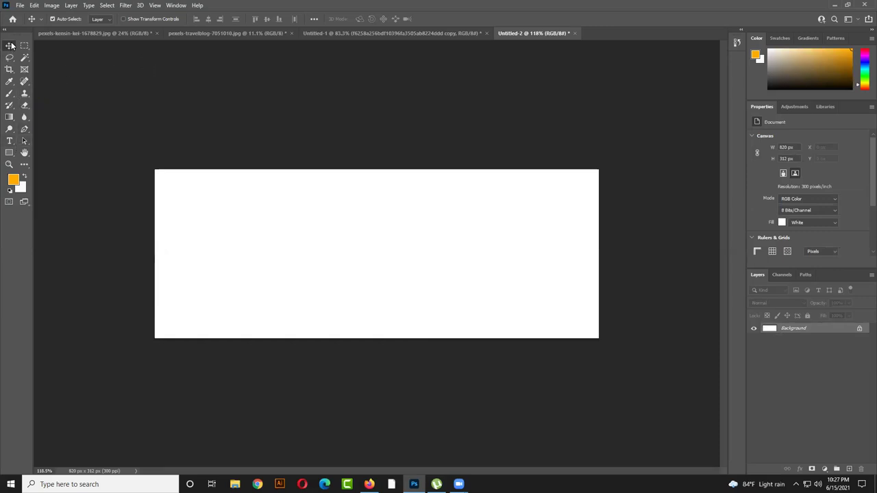
- Draw an orange square about 92 px wide in the upper middle of the canvas with the Rectangle tool
{"action": "left_click", "coordinate": [10, 153]}
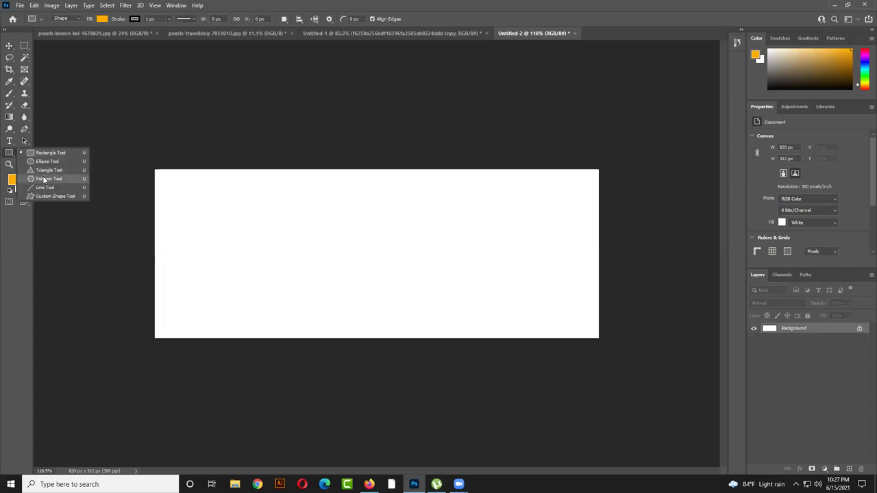
{"action": "left_click", "coordinate": [48, 154]}
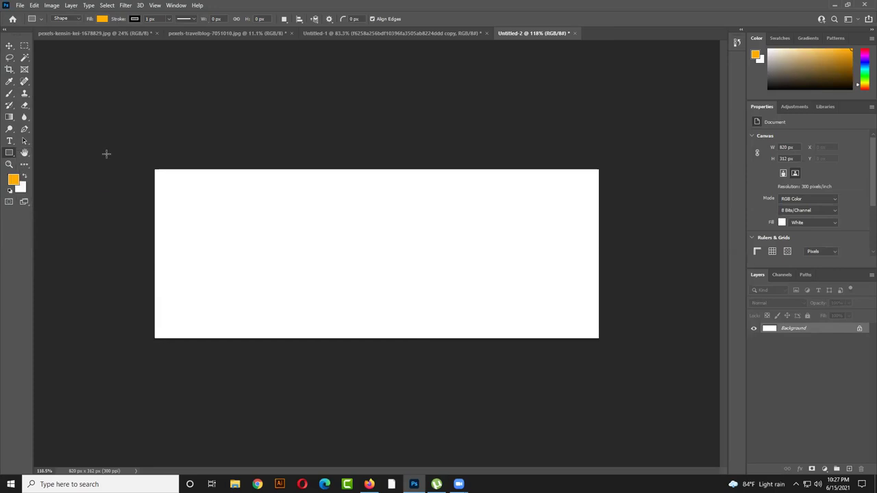
{"action": "left_click", "coordinate": [380, 198]}
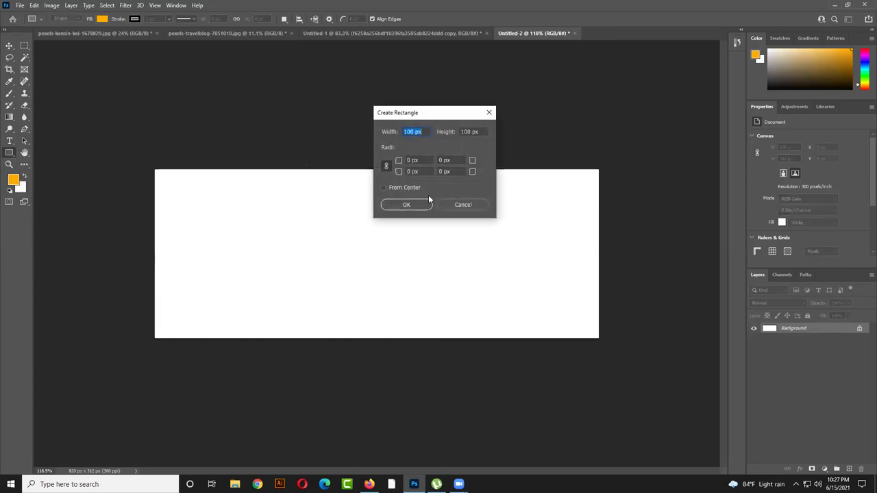
{"action": "left_click", "coordinate": [457, 205]}
{"action": "left_click_drag", "start_coordinate": [355, 200], "coordinate": [422, 241]}
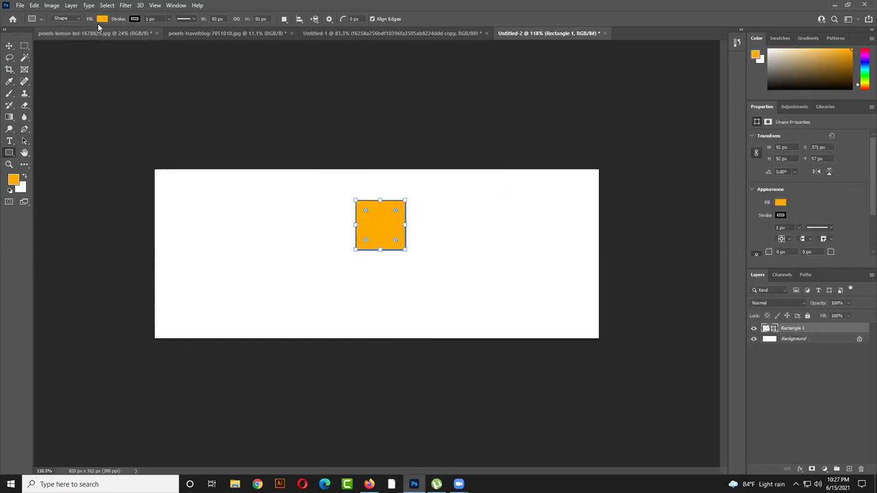
- Remove the orange square's stroke and enable Show Transform Controls for the Move tool
{"action": "left_click", "coordinate": [9, 47]}
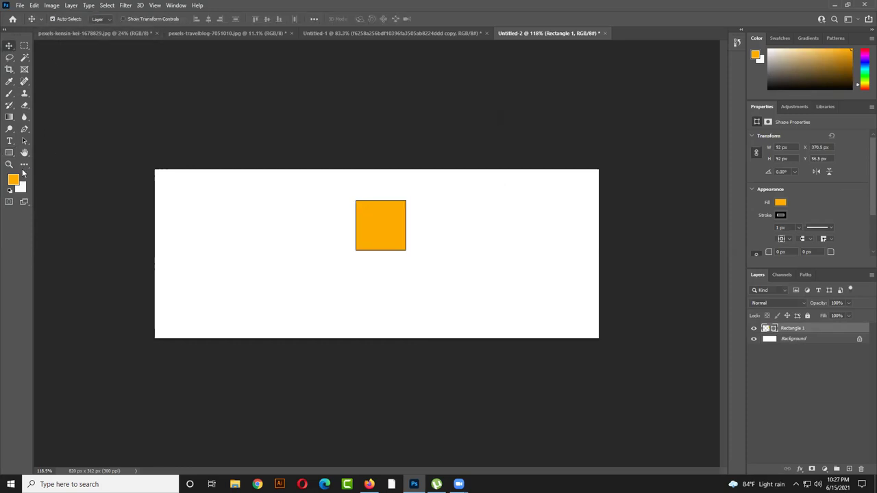
{"action": "left_click", "coordinate": [10, 152]}
{"action": "left_click", "coordinate": [135, 20]}
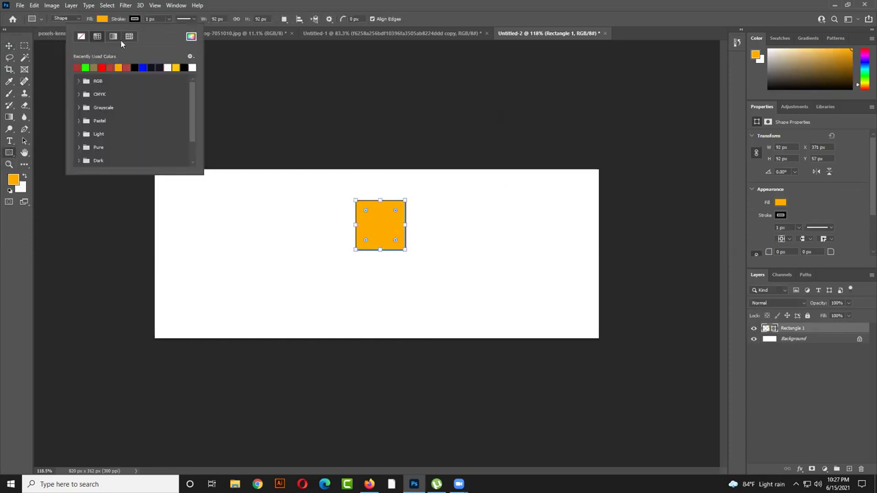
{"action": "left_click", "coordinate": [82, 36]}
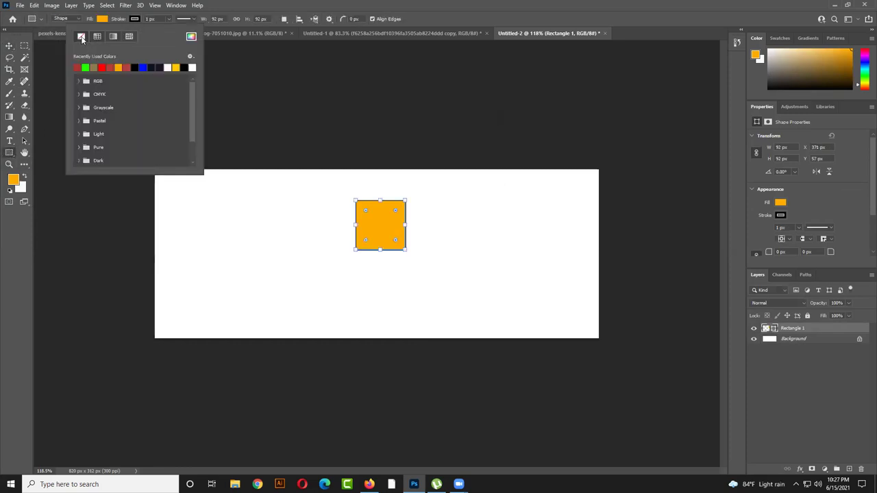
{"action": "left_click", "coordinate": [7, 46]}
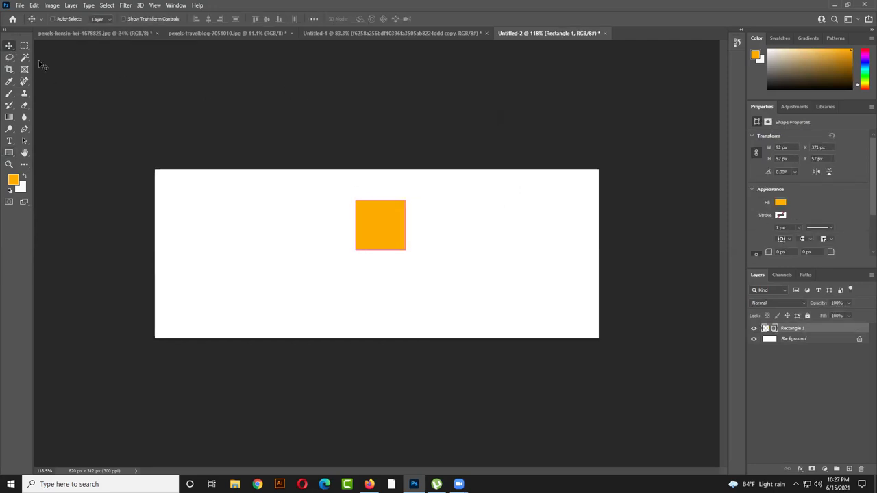
{"action": "left_click", "coordinate": [132, 19]}
- Rotate the orange square by -45° and shift it sideways across the canvas
{"action": "mouse_move", "coordinate": [419, 241]}
{"action": "left_mouse_down"}
{"action": "mouse_move", "coordinate": [415, 216]}
{"action": "mouse_move", "coordinate": [421, 228]}
{"action": "left_mouse_up"}
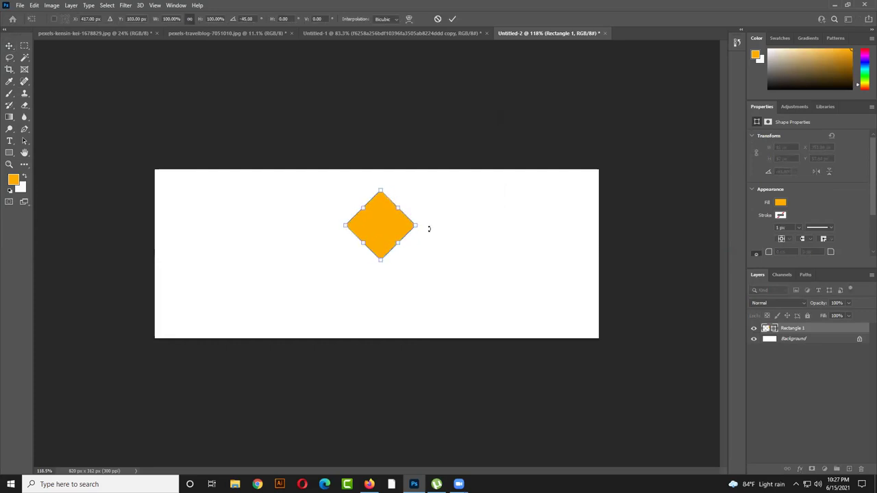
{"action": "key", "text": "Return"}
{"action": "left_click", "coordinate": [439, 221]}
{"action": "left_click_drag", "start_coordinate": [386, 228], "coordinate": [349, 223]}
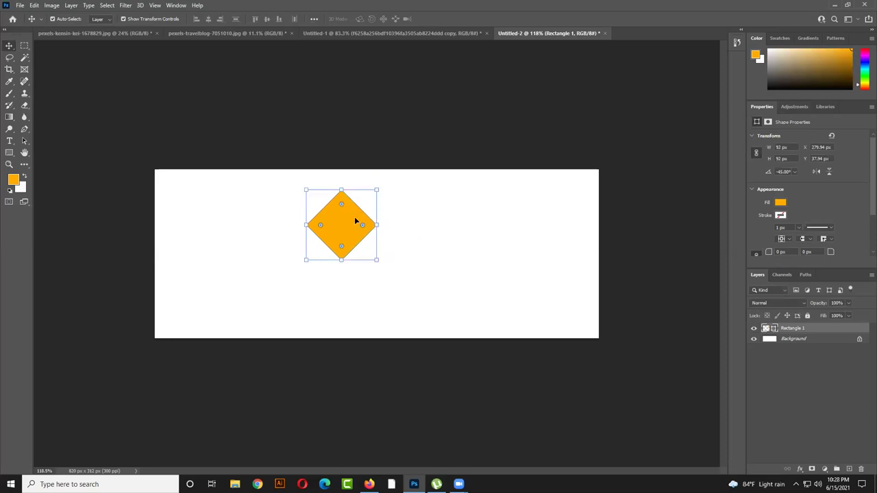
{"action": "left_click_drag", "start_coordinate": [355, 222], "coordinate": [395, 221]}
- Float the Properties panel over the canvas and examine the rotated square's width and height
{"action": "left_click_drag", "start_coordinate": [852, 109], "coordinate": [700, 136]}
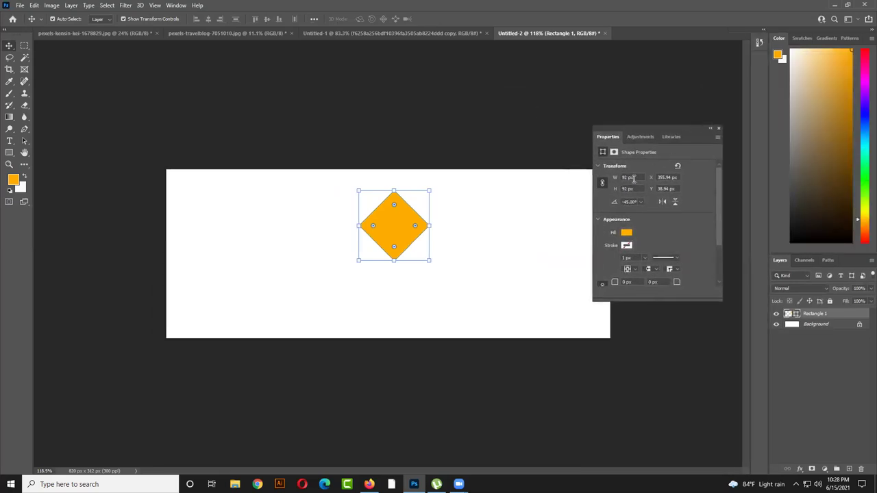
{"action": "left_click", "coordinate": [637, 177]}
{"action": "left_click", "coordinate": [638, 177]}
{"action": "left_click_drag", "start_coordinate": [366, 228], "coordinate": [361, 229]}
{"action": "left_click", "coordinate": [640, 189]}
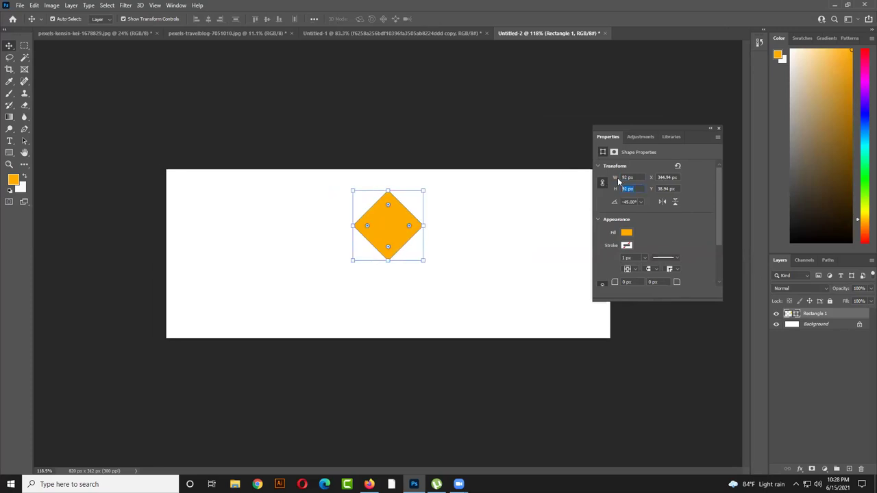
{"action": "left_click", "coordinate": [634, 177]}
{"action": "left_click", "coordinate": [555, 253]}
- Duplicate the rotated square diagonally up to the right, leaving a narrow gap between the two diamonds
{"action": "left_click_drag", "start_coordinate": [390, 229], "coordinate": [405, 218]}
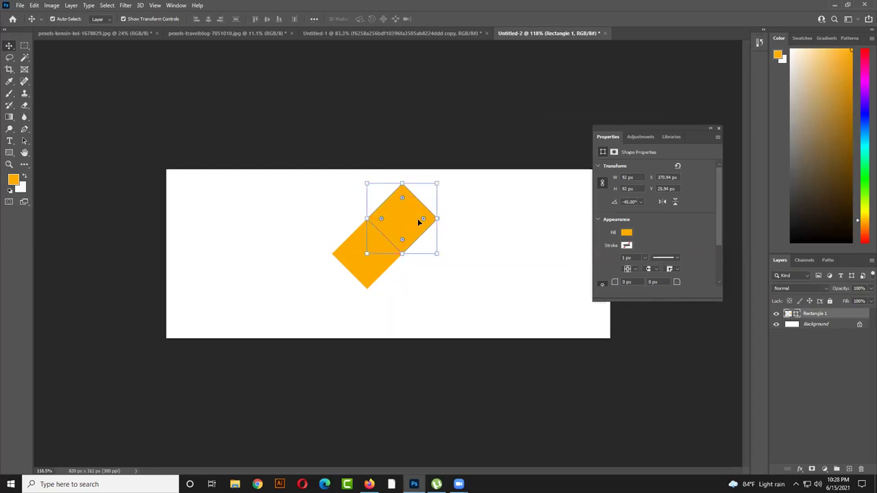
{"action": "scroll", "coordinate": [403, 235], "scroll_direction": "up", "scroll_amount": 3}
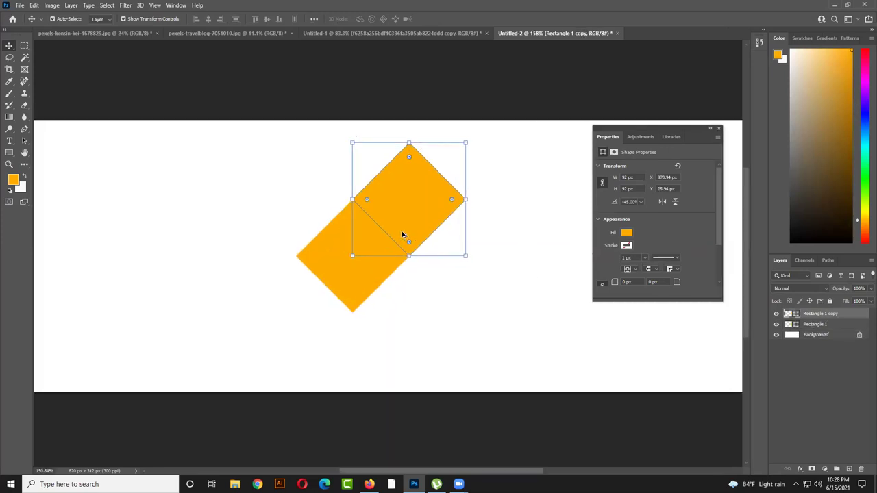
{"action": "left_click_drag", "start_coordinate": [412, 201], "coordinate": [418, 203]}
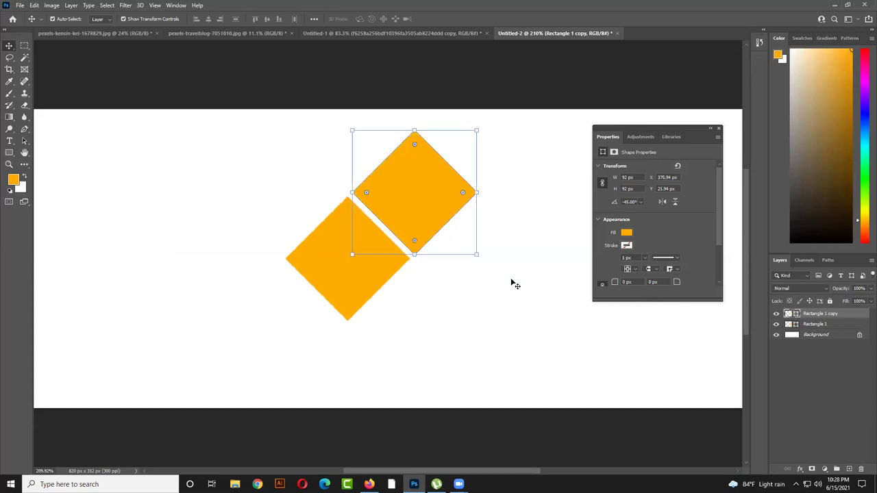
- Undo the diamond's duplication, moves and rotation, keeping the square without a stroke
{"action": "left_click", "coordinate": [512, 280]}
{"action": "key", "text": "ctrl+z"}
{"action": "key", "text": "ctrl+z"}
{"action": "key", "text": "ctrl+z"}
{"action": "key", "text": "ctrl+z"}
{"action": "key", "text": "ctrl+z"}
{"action": "key", "text": "ctrl+z"}
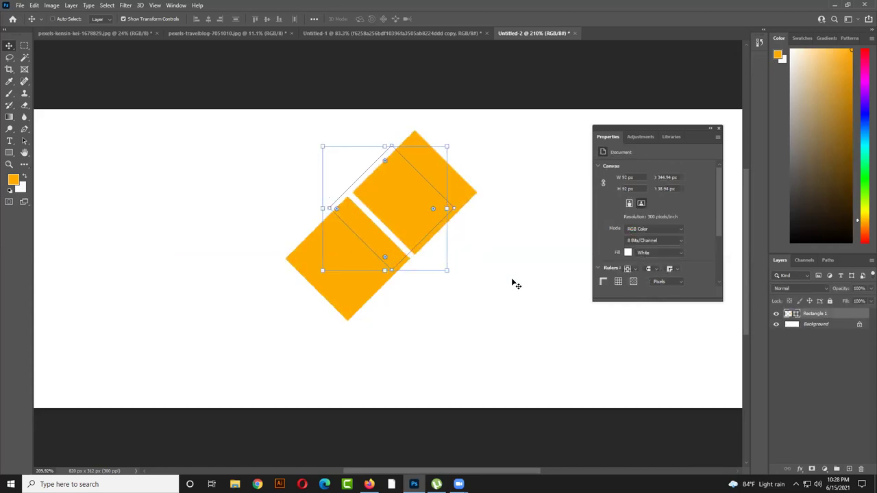
{"action": "key", "text": "ctrl+z"}
{"action": "key", "text": "ctrl+z"}
{"action": "key", "text": "ctrl+z"}
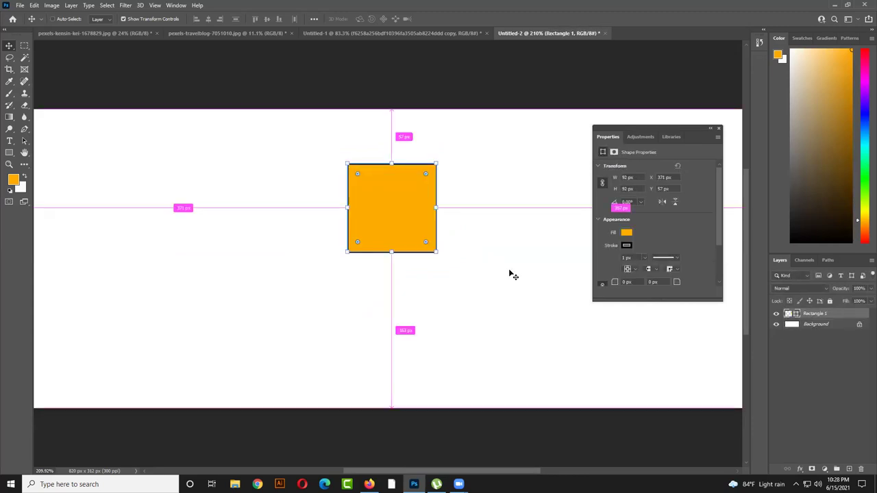
{"action": "key", "text": "ctrl+z"}
{"action": "scroll", "coordinate": [426, 227], "scroll_direction": "down", "scroll_amount": 1}
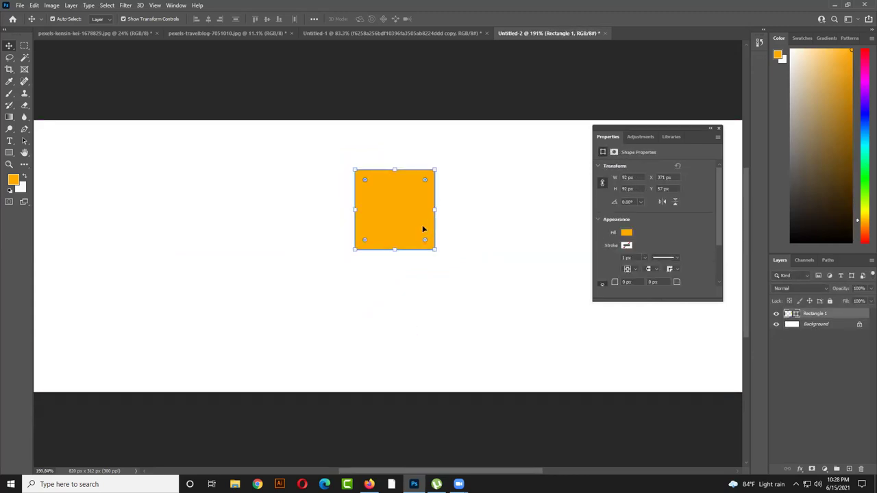
- Duplicate the square to its right and copy the pair below, forming a 2 × 2 grid with narrow gaps
{"action": "left_click_drag", "start_coordinate": [419, 223], "coordinate": [501, 219]}
{"action": "left_click_drag", "start_coordinate": [511, 277], "coordinate": [457, 297]}
{"action": "key", "text": "Up"}
{"action": "key", "text": "Up"}
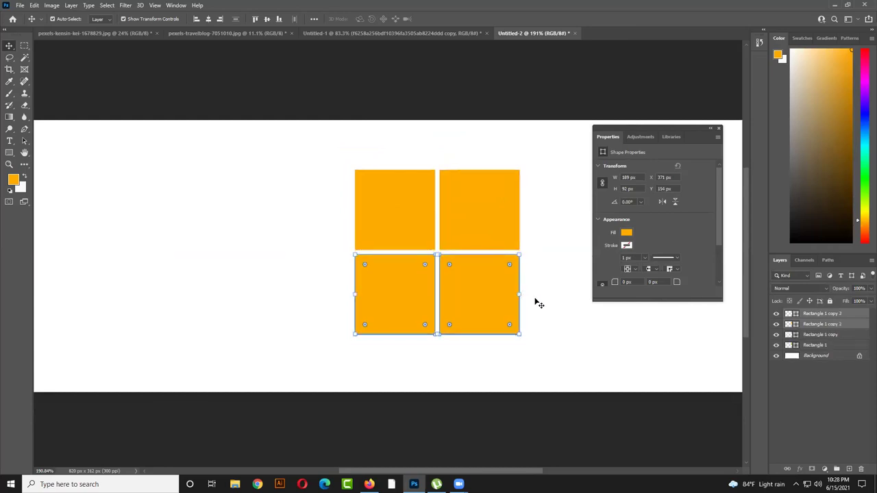
- Select all four squares and rotate the grid by -45° into a diamond arrangement
{"action": "left_click", "coordinate": [556, 312]}
{"action": "left_click_drag", "start_coordinate": [537, 361], "coordinate": [349, 190]}
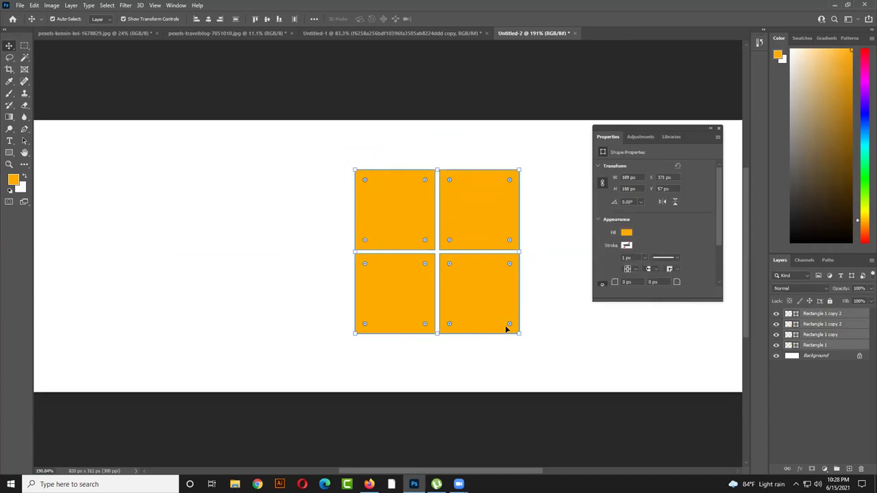
{"action": "left_click_drag", "start_coordinate": [528, 343], "coordinate": [526, 231]}
{"action": "left_click_drag", "start_coordinate": [526, 234], "coordinate": [526, 246]}
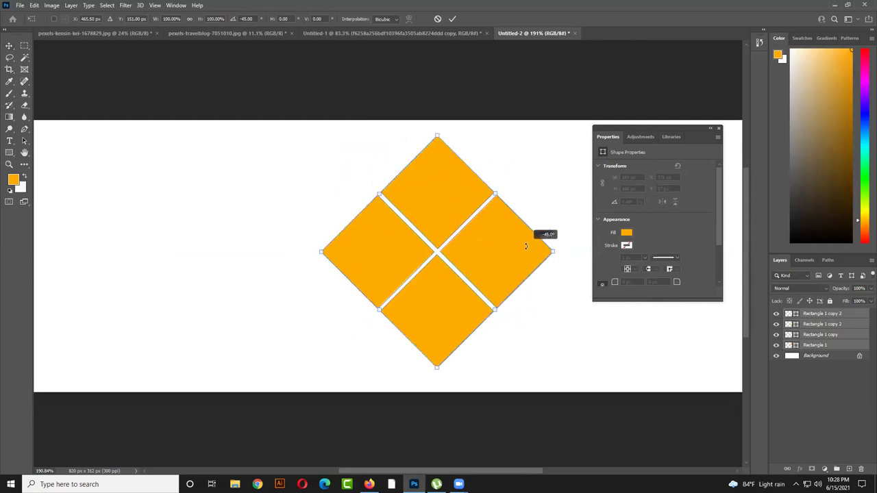
{"action": "left_click_drag", "start_coordinate": [539, 276], "coordinate": [542, 281]}
- Merge the four rectangle layers into one shape layer and move it left to about X 251 px, Y 23 px
{"action": "left_click", "coordinate": [842, 326]}
{"action": "left_click", "coordinate": [822, 314]}
{"action": "left_click", "coordinate": [835, 347], "text": "shift"}
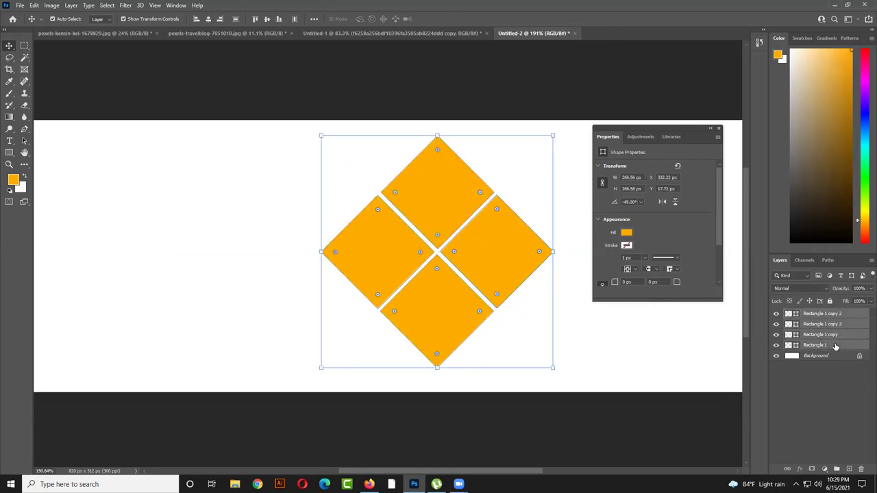
{"action": "right_click", "coordinate": [834, 347]}
{"action": "left_click", "coordinate": [735, 358]}
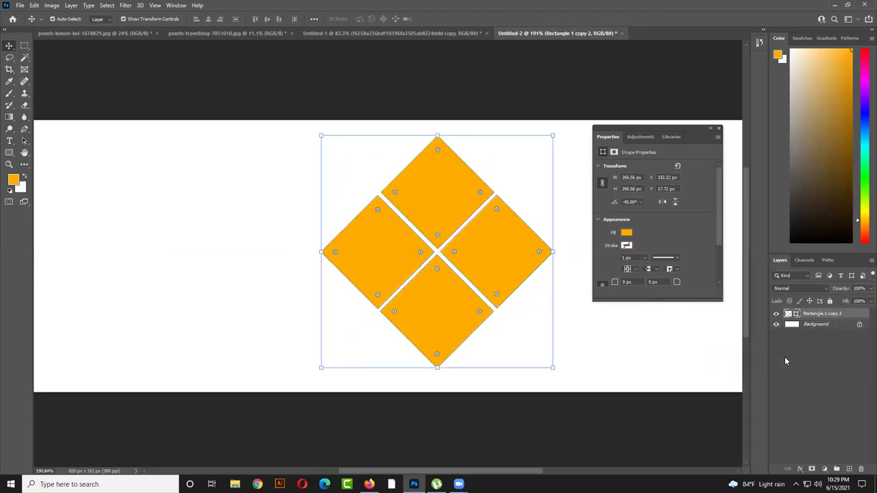
{"action": "left_click_drag", "start_coordinate": [472, 251], "coordinate": [429, 265]}
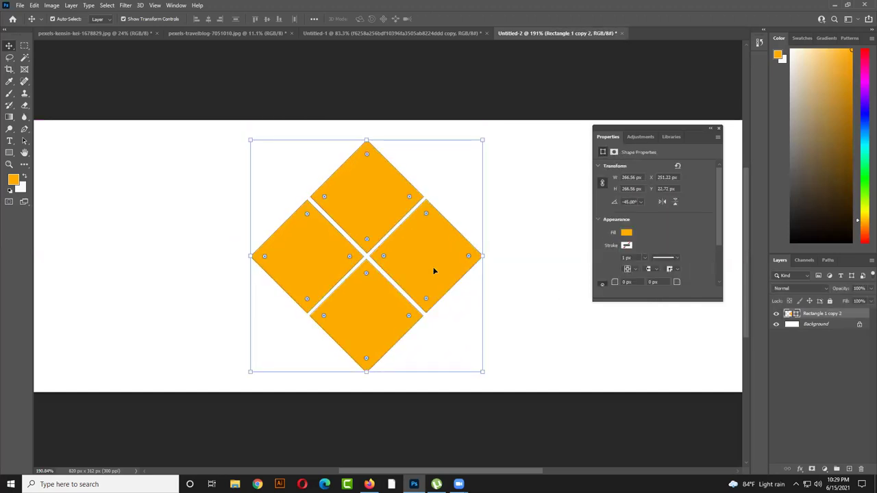
- Make the portrait's Layer 0 copy visible in its source document and bring it into Untitled-2
{"action": "left_click", "coordinate": [513, 302]}
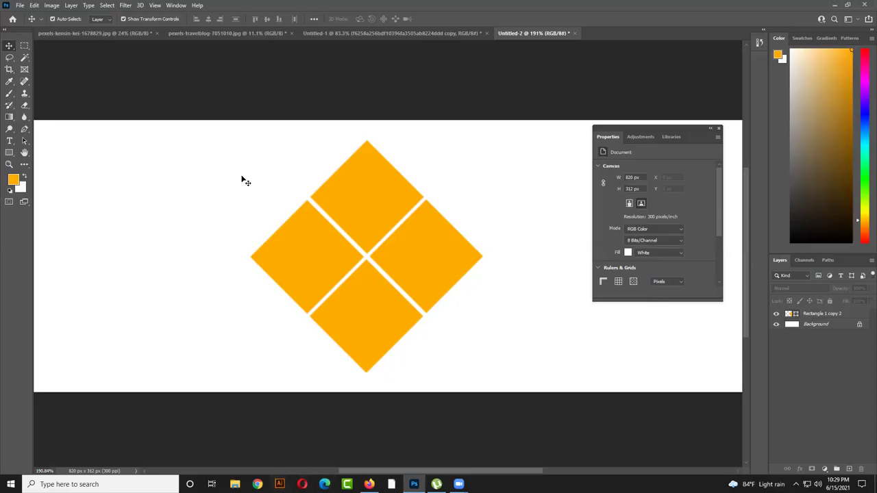
{"action": "left_click", "coordinate": [113, 32]}
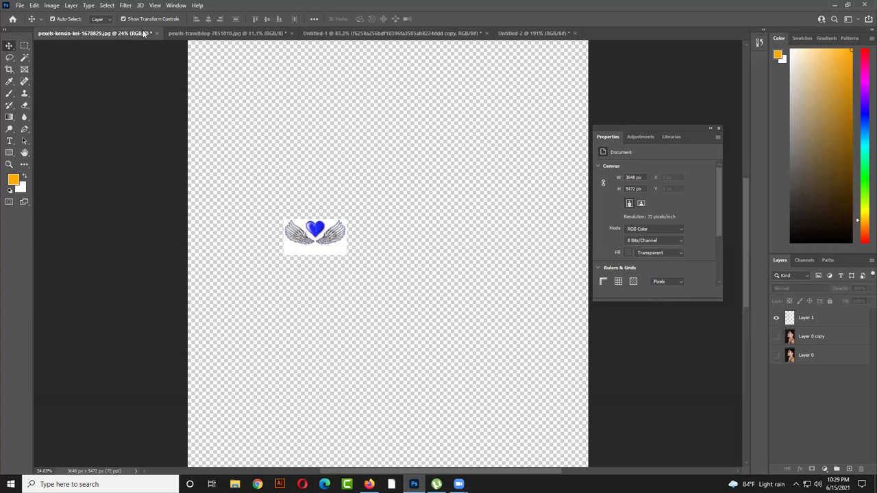
{"action": "left_click", "coordinate": [281, 34]}
{"action": "left_click", "coordinate": [335, 34]}
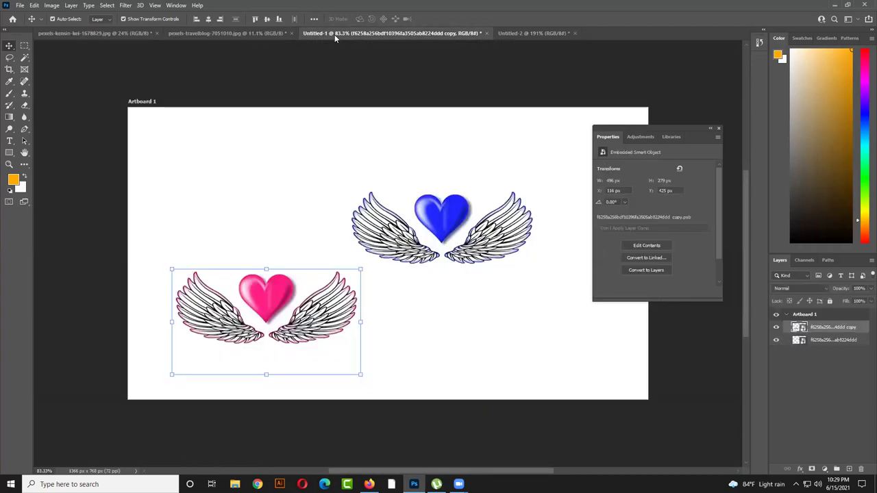
{"action": "left_click", "coordinate": [518, 32]}
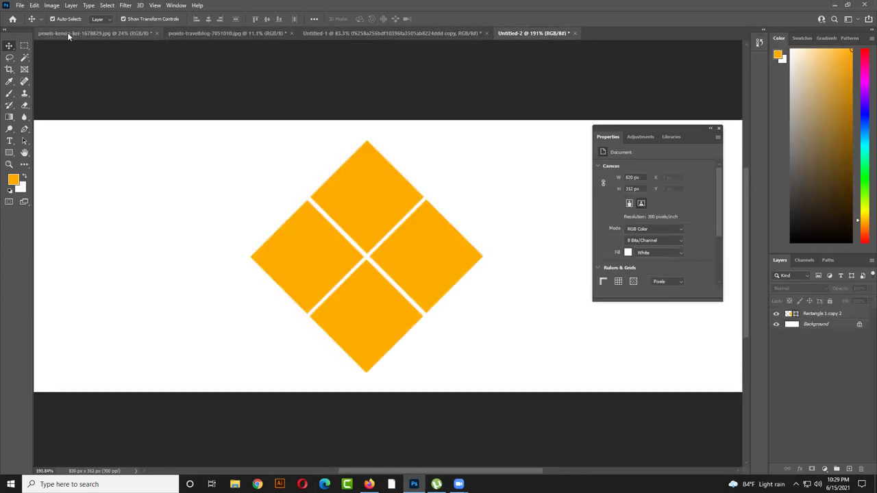
{"action": "left_click", "coordinate": [68, 34]}
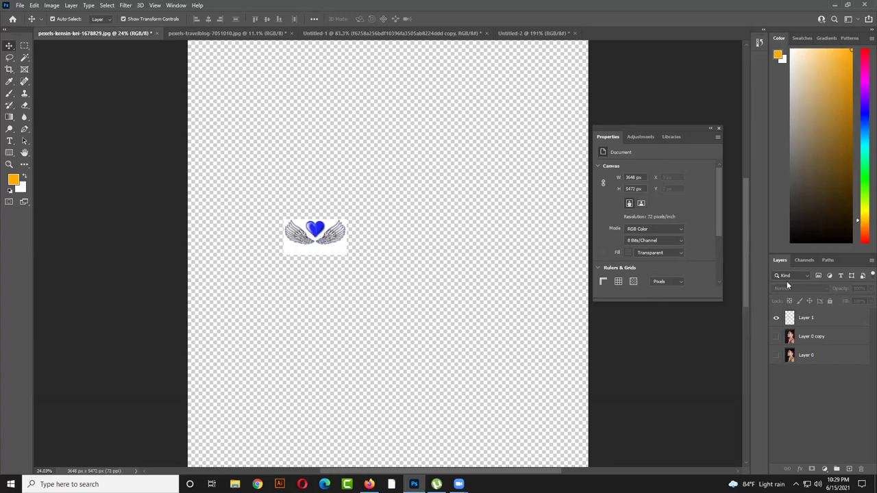
{"action": "scroll", "coordinate": [601, 285], "scroll_direction": "down", "scroll_amount": 2}
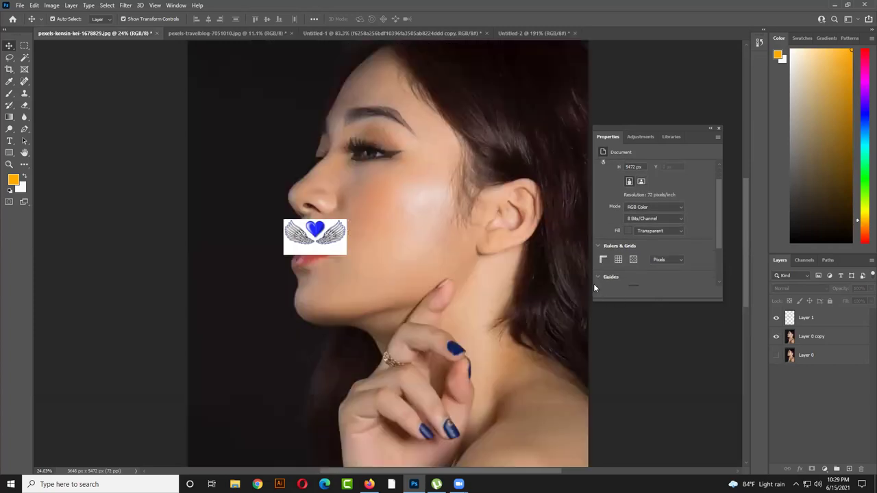
{"action": "scroll", "coordinate": [541, 274], "scroll_direction": "down", "scroll_amount": 3}
{"action": "mouse_move", "coordinate": [458, 246]}
{"action": "left_mouse_down"}
{"action": "mouse_move", "coordinate": [542, 37]}
{"action": "mouse_move", "coordinate": [482, 107]}
{"action": "mouse_move", "coordinate": [444, 242]}
{"action": "left_mouse_up"}
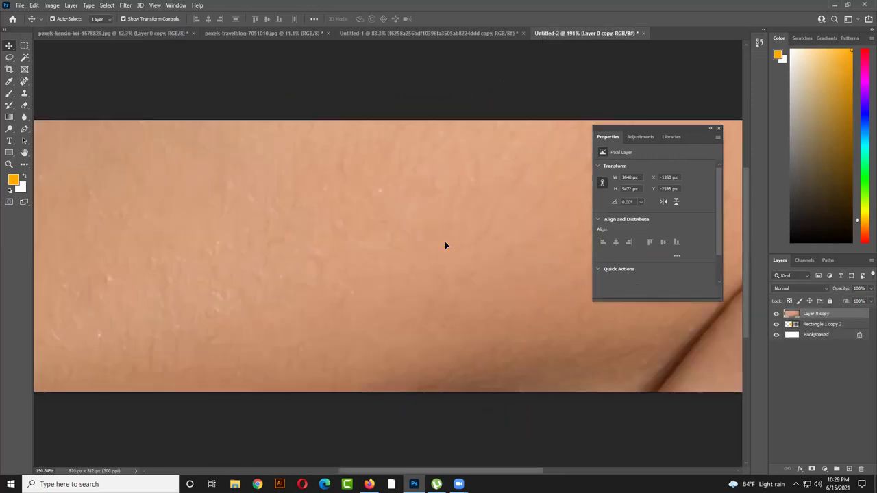
- Scale the portrait down to about 273 × 410 px and place it over the diamond grid at about X 251 px, Y 23 px
{"action": "scroll", "coordinate": [445, 242], "scroll_direction": "down", "scroll_amount": 4}
{"action": "scroll", "coordinate": [442, 252], "scroll_direction": "down", "scroll_amount": 6}
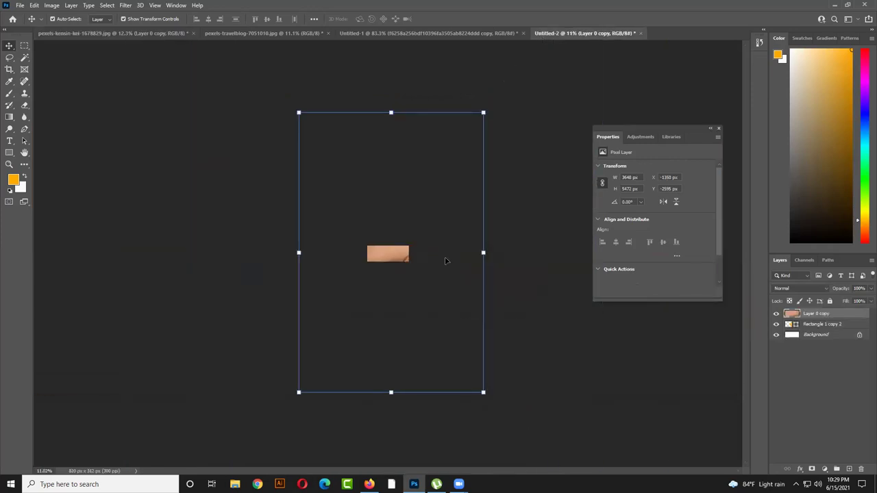
{"action": "left_click_drag", "start_coordinate": [483, 393], "coordinate": [399, 264]}
{"action": "scroll", "coordinate": [398, 263], "scroll_direction": "up", "scroll_amount": 6}
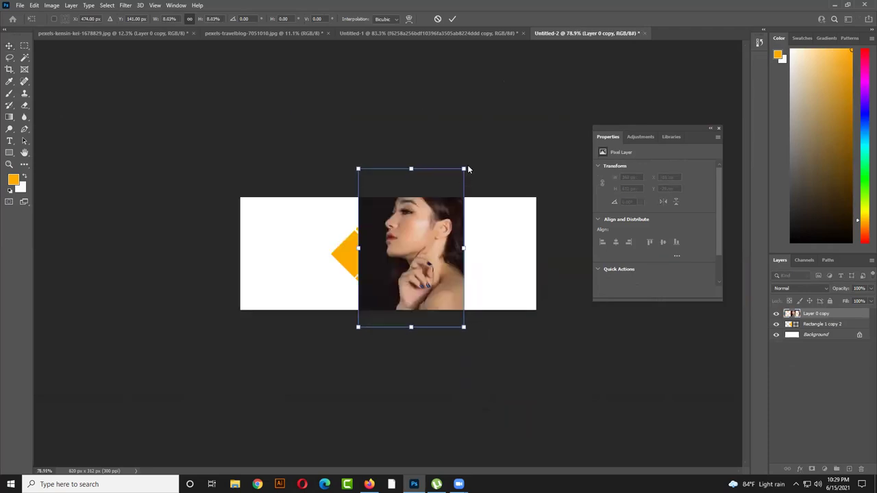
{"action": "left_click_drag", "start_coordinate": [463, 166], "coordinate": [447, 215]}
{"action": "left_click_drag", "start_coordinate": [410, 258], "coordinate": [383, 254]}
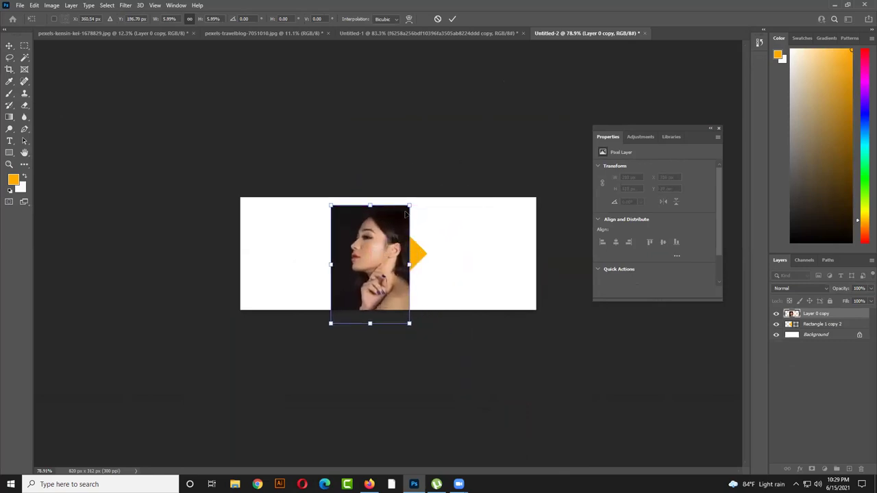
{"action": "left_click_drag", "start_coordinate": [411, 204], "coordinate": [436, 180]}
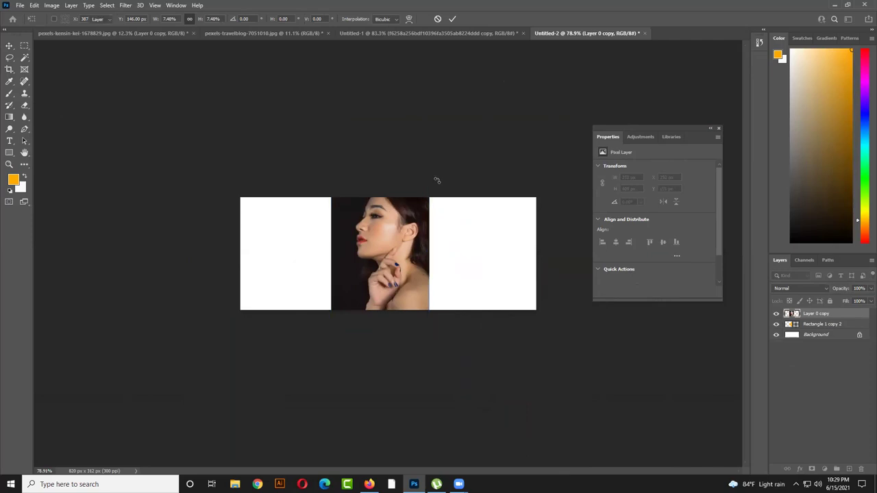
{"action": "left_click", "coordinate": [514, 270]}
{"action": "mouse_move", "coordinate": [389, 266]}
{"action": "left_mouse_down"}
{"action": "mouse_move", "coordinate": [394, 305]}
{"action": "mouse_move", "coordinate": [385, 268]}
{"action": "left_mouse_up"}
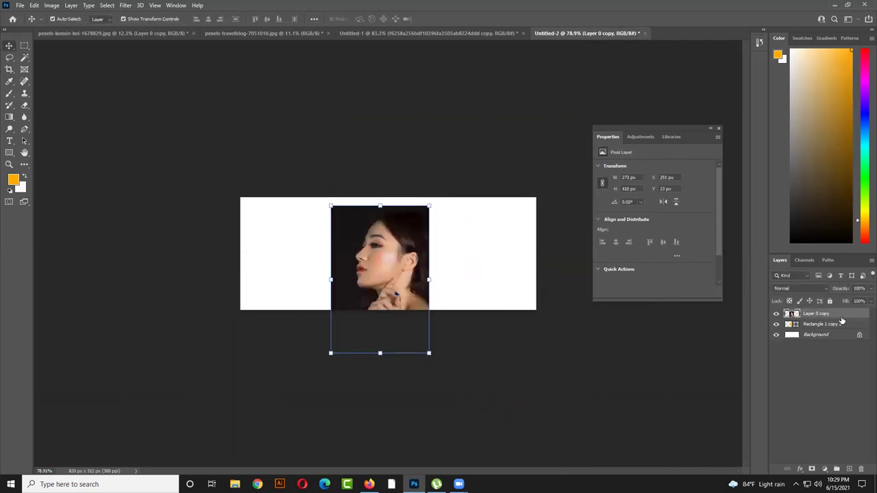
- Load the diamond grid's outline as a selection, copy that area of the portrait to a new layer, and hide the full portrait
{"action": "left_click", "coordinate": [793, 324]}
{"action": "left_click", "coordinate": [794, 325], "text": "ctrl"}
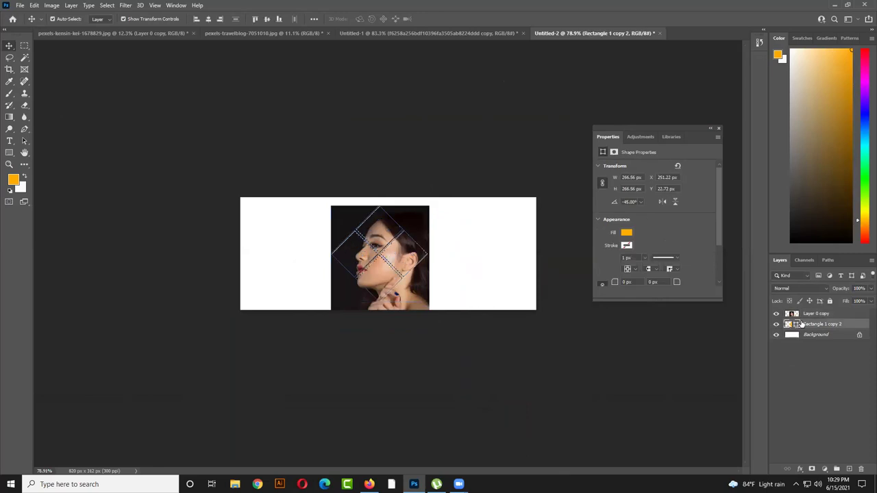
{"action": "left_click", "coordinate": [812, 316]}
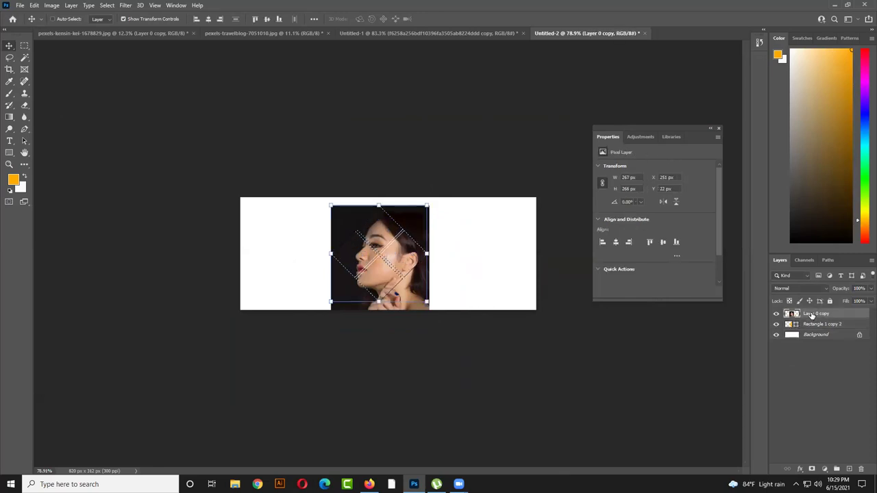
{"action": "key", "text": "ctrl+j"}
{"action": "left_click", "coordinate": [777, 324]}
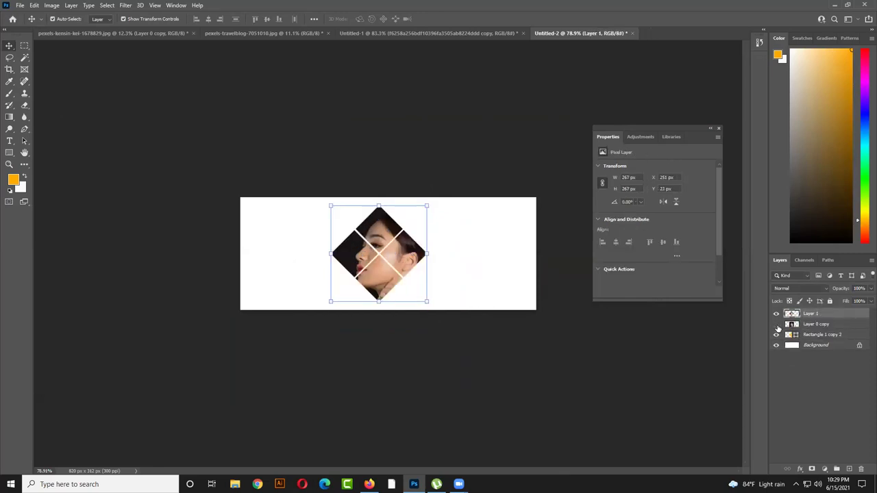
{"action": "left_click", "coordinate": [598, 362]}
- Move the diamond-cut portrait right of the orange grid, and delete both portrait layers from the design
{"action": "left_click_drag", "start_coordinate": [403, 265], "coordinate": [481, 274]}
{"action": "left_click", "coordinate": [405, 275]}
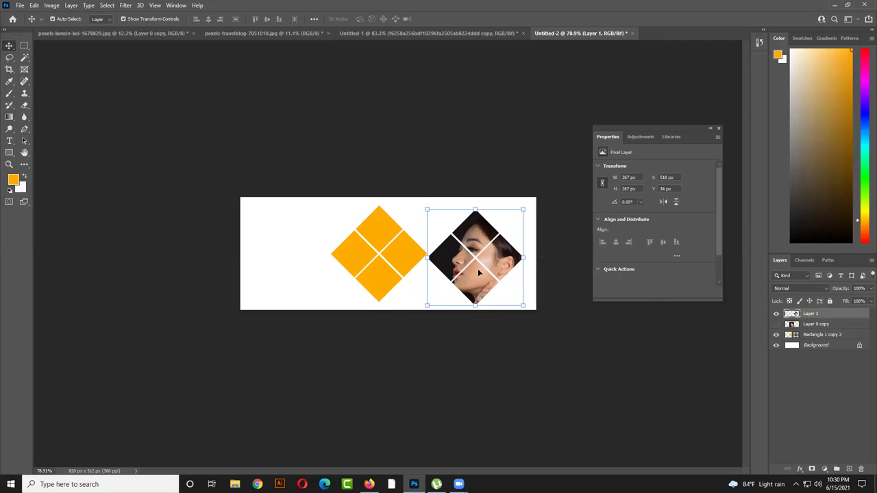
{"action": "left_click_drag", "start_coordinate": [514, 262], "coordinate": [497, 277]}
{"action": "key", "text": "Delete"}
{"action": "key", "text": "Delete"}
{"action": "left_click", "coordinate": [505, 298]}
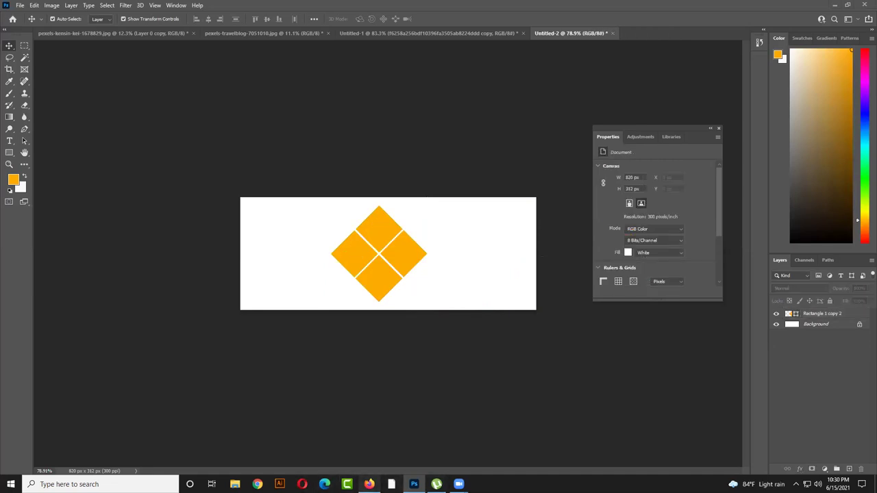
- Switch to Firefox, open the similar Pexels photo of a man holding a camera beside a car, and copy the image
{"action": "left_click", "coordinate": [369, 484]}
{"action": "left_click", "coordinate": [264, 8]}
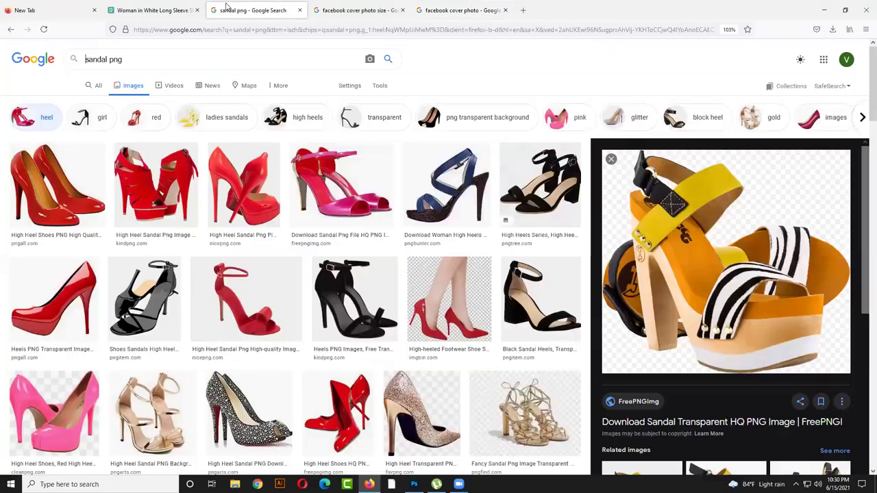
{"action": "left_click", "coordinate": [175, 12]}
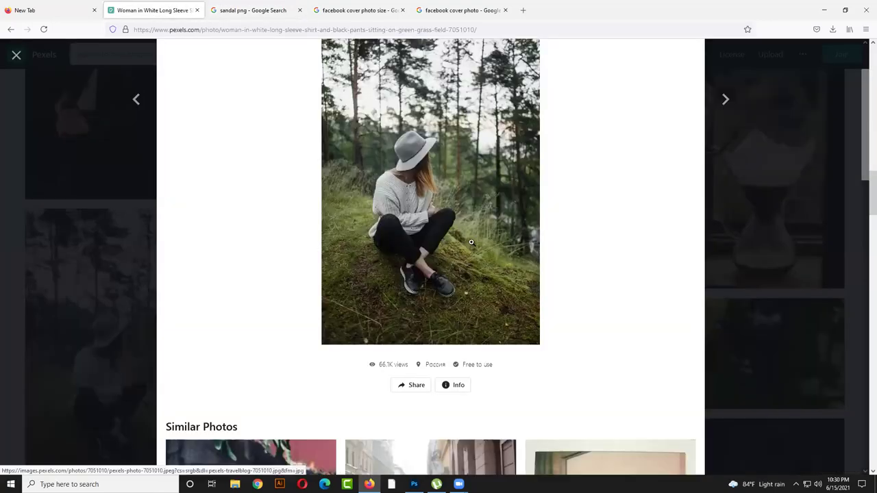
{"action": "scroll", "coordinate": [681, 108], "scroll_direction": "down", "scroll_amount": 1}
{"action": "scroll", "coordinate": [734, 244], "scroll_direction": "down", "scroll_amount": 5}
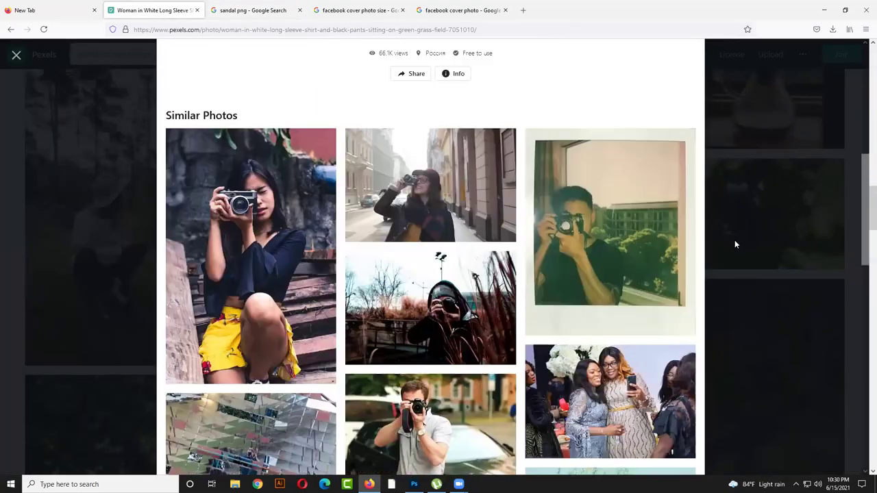
{"action": "scroll", "coordinate": [735, 244], "scroll_direction": "down", "scroll_amount": 2}
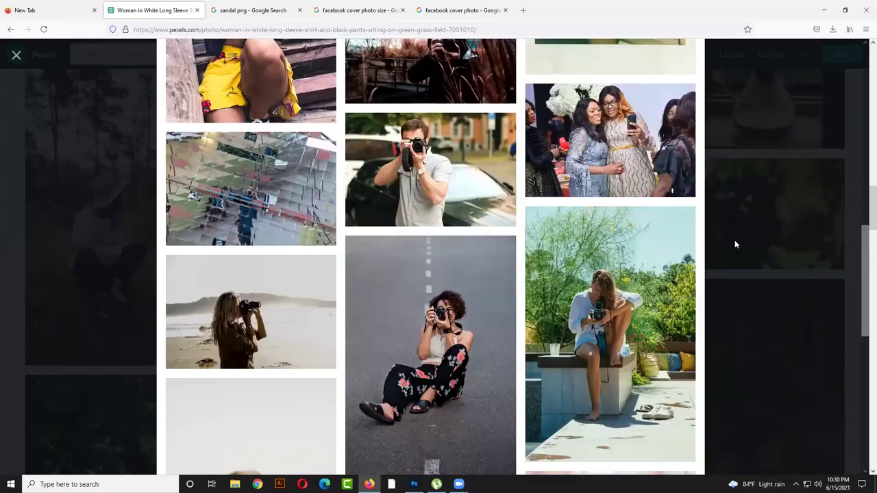
{"action": "left_click", "coordinate": [442, 164]}
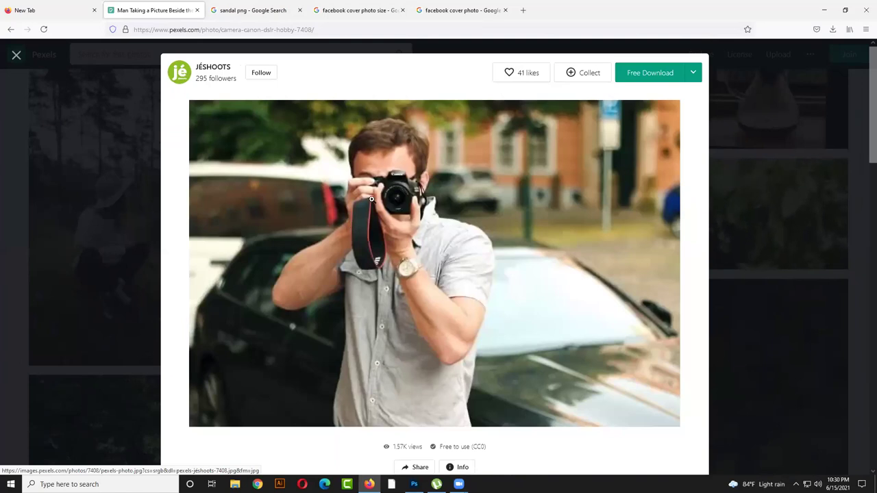
{"action": "right_click", "coordinate": [388, 178]}
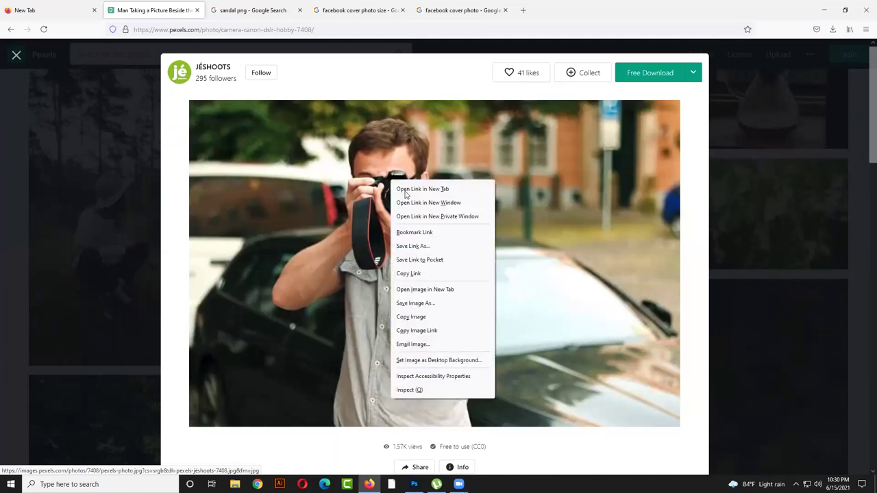
{"action": "left_click", "coordinate": [414, 318]}
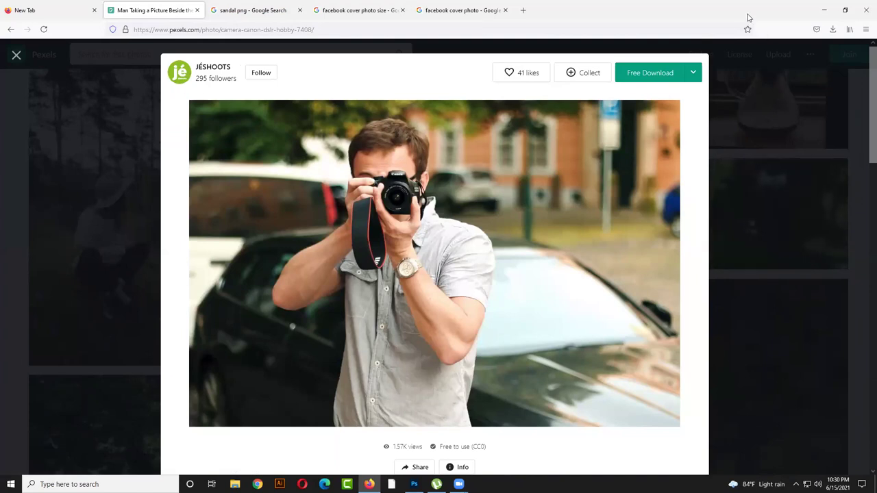
- Return to Photoshop, paste the photo into Untitled-2 and scale it down to about 518 × 345 px
{"action": "left_click", "coordinate": [826, 10]}
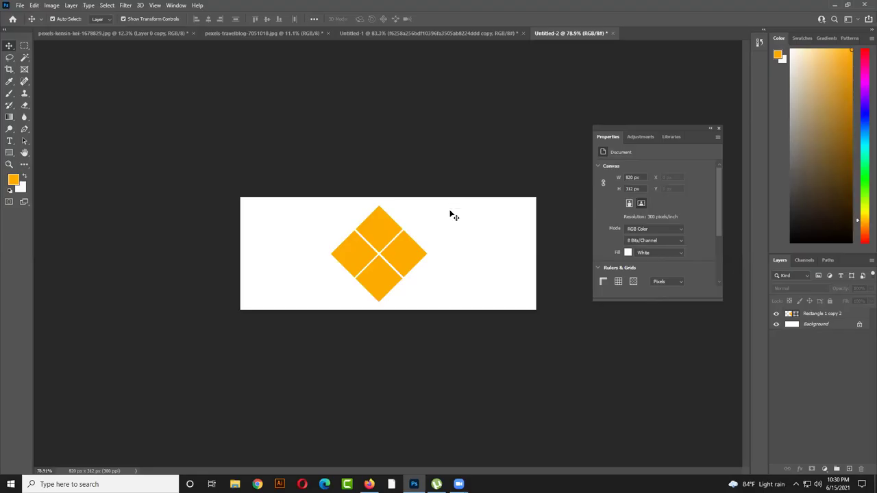
{"action": "key", "text": "ctrl+v"}
{"action": "scroll", "coordinate": [466, 260], "scroll_direction": "down", "scroll_amount": 5}
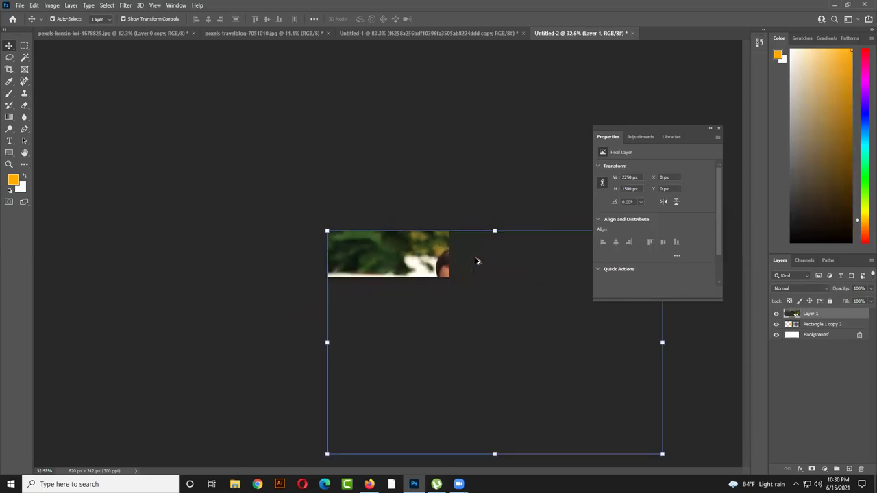
{"action": "left_click_drag", "start_coordinate": [546, 369], "coordinate": [405, 261]}
{"action": "scroll", "coordinate": [404, 261], "scroll_direction": "up", "scroll_amount": 6}
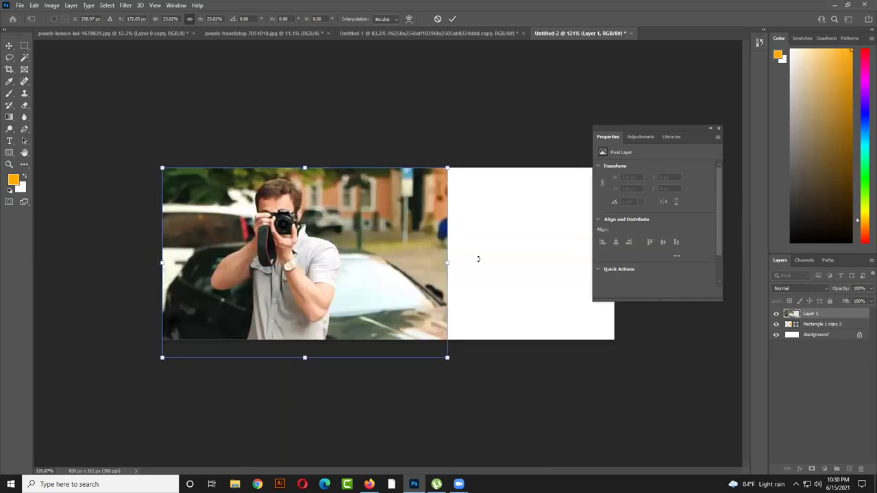
{"action": "key", "text": "Return"}
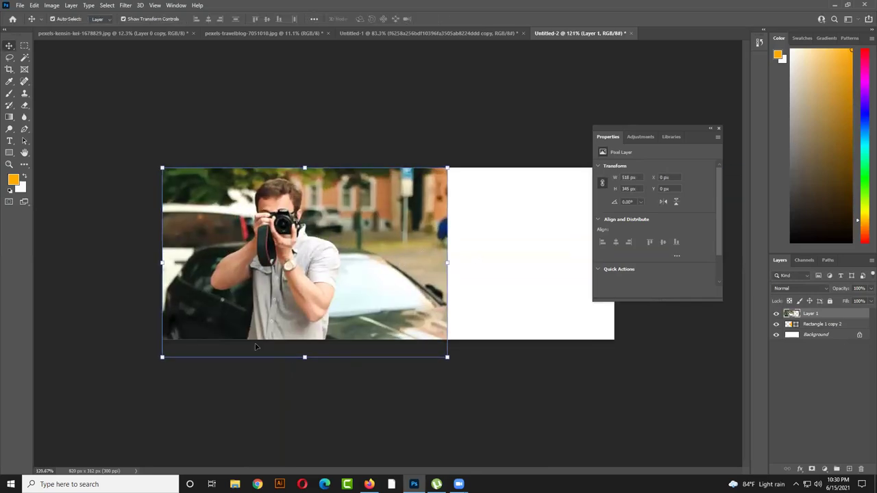
- Reduce the photo to about 472 × 314 px and move it right to about X 313 px, Y 0 px
{"action": "left_click_drag", "start_coordinate": [164, 358], "coordinate": [185, 335]}
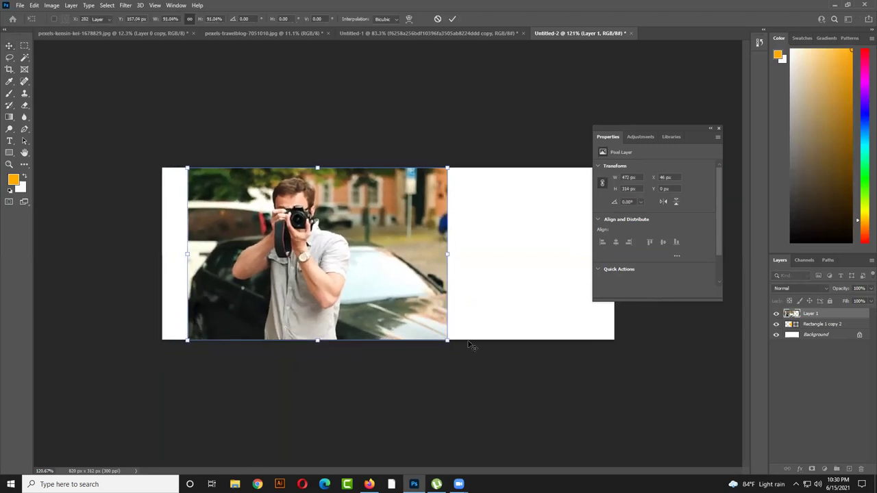
{"action": "key", "text": "Return"}
{"action": "left_click_drag", "start_coordinate": [277, 254], "coordinate": [424, 300]}
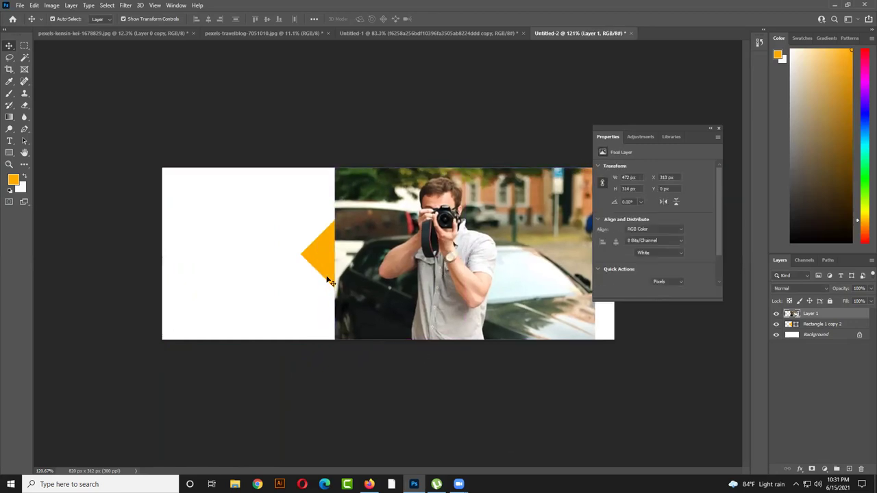
- Bring the diamond grid layer above the photo and move it over the man at about X 373 px, Y 0 px
{"action": "left_click", "coordinate": [326, 274]}
{"action": "left_click_drag", "start_coordinate": [812, 326], "coordinate": [813, 314]}
{"action": "left_click_drag", "start_coordinate": [404, 266], "coordinate": [473, 257]}
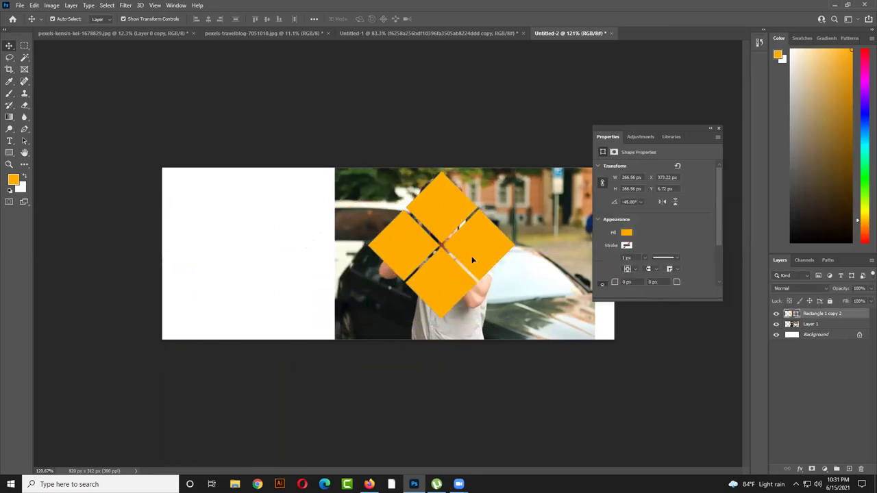
{"action": "left_click", "coordinate": [482, 366]}
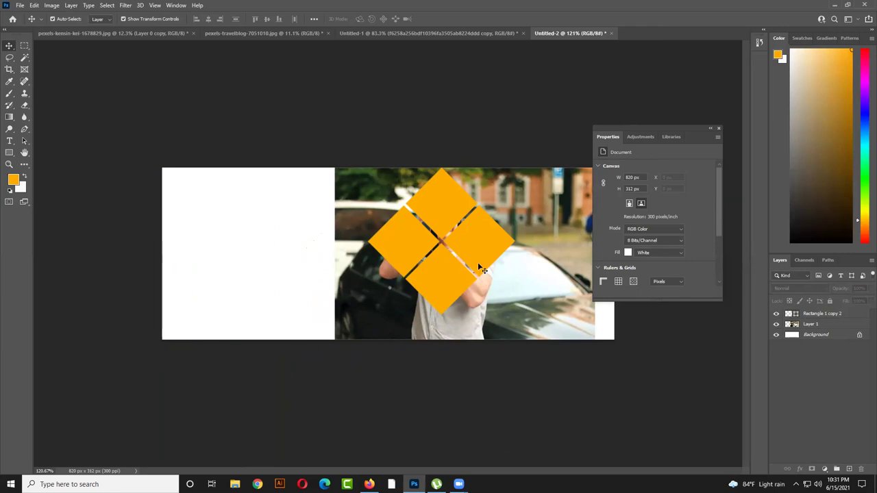
{"action": "left_click", "coordinate": [482, 269]}
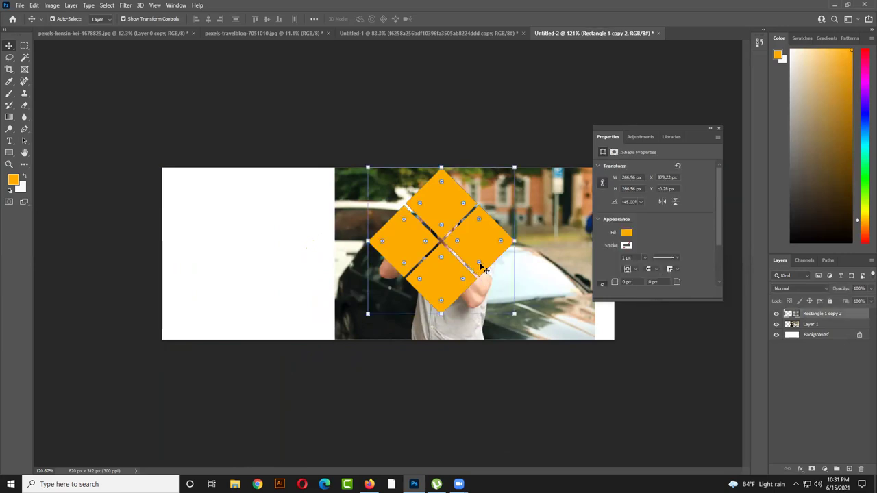
{"action": "left_click", "coordinate": [726, 370]}
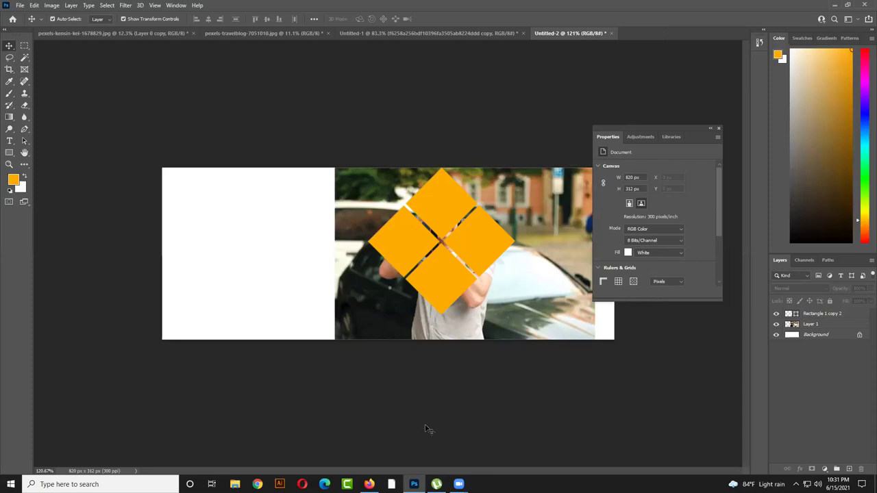
{"action": "left_click", "coordinate": [474, 251]}
{"action": "left_click", "coordinate": [577, 415]}
{"action": "left_click", "coordinate": [465, 248]}
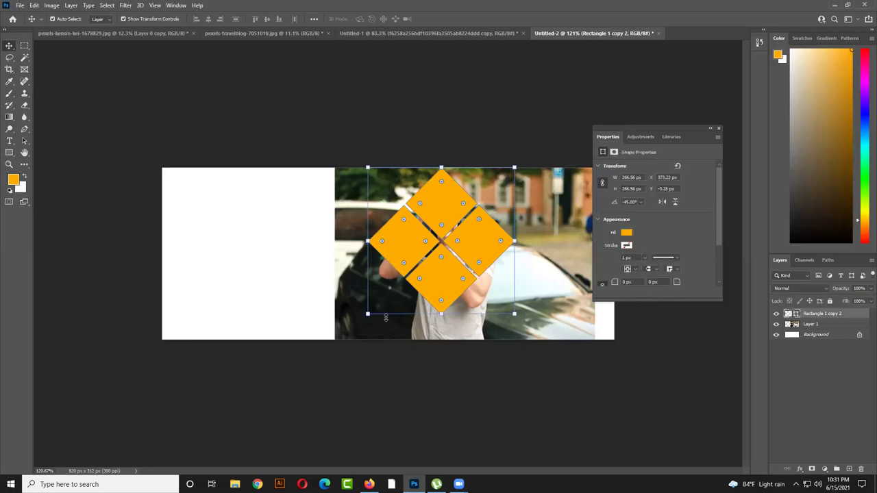
- Enlarge the diamond grid to about 299 × 299 px and shift the photo to about X 267 px, Y 0 px
{"action": "left_click_drag", "start_coordinate": [368, 315], "coordinate": [348, 329]}
{"action": "key", "text": "Return"}
{"action": "mouse_move", "coordinate": [472, 288]}
{"action": "left_mouse_down"}
{"action": "mouse_move", "coordinate": [489, 287]}
{"action": "mouse_move", "coordinate": [479, 288]}
{"action": "left_mouse_up"}
{"action": "left_click_drag", "start_coordinate": [434, 229], "coordinate": [265, 221]}
{"action": "left_click_drag", "start_coordinate": [487, 218], "coordinate": [458, 217]}
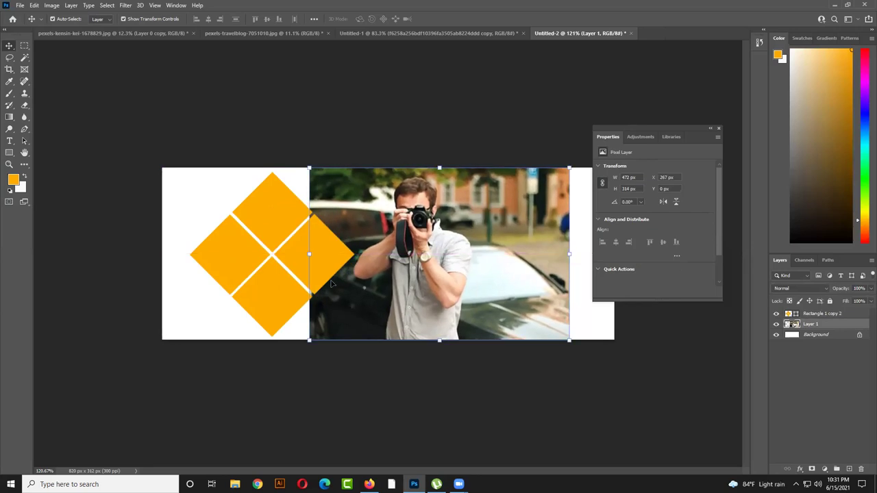
- Place the diamond grid over the man at about X 306 px, Y 3 px
{"action": "left_click_drag", "start_coordinate": [313, 267], "coordinate": [401, 268]}
{"action": "left_click_drag", "start_coordinate": [537, 277], "coordinate": [547, 277]}
{"action": "left_click_drag", "start_coordinate": [500, 311], "coordinate": [492, 318]}
{"action": "left_click", "coordinate": [451, 272]}
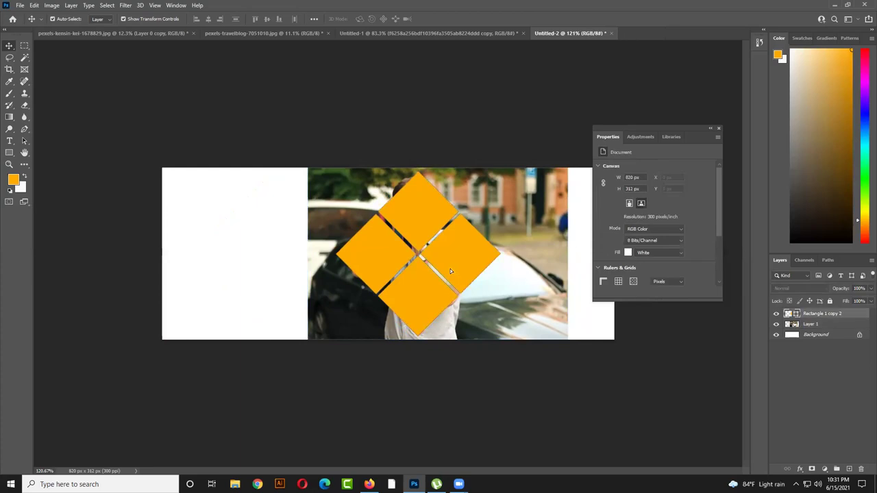
{"action": "left_click_drag", "start_coordinate": [457, 273], "coordinate": [470, 279]}
{"action": "left_click", "coordinate": [470, 278]}
{"action": "left_click", "coordinate": [469, 277]}
{"action": "left_click", "coordinate": [472, 401]}
{"action": "left_click", "coordinate": [452, 266]}
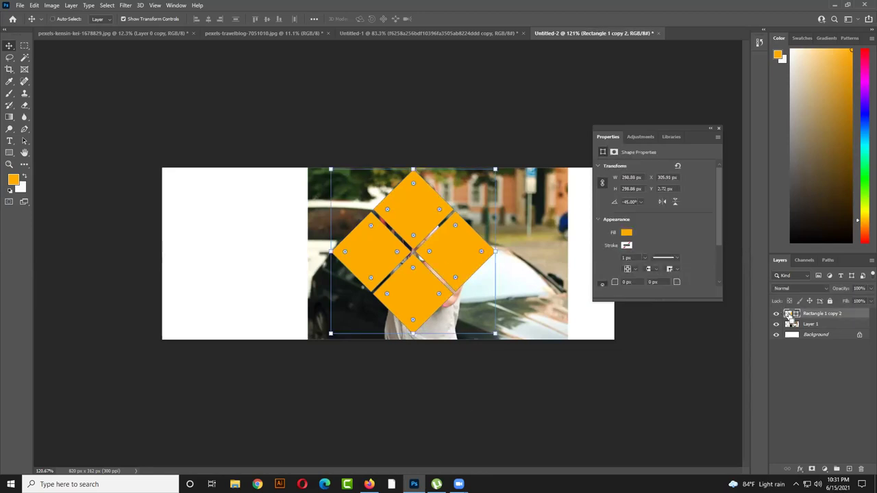
- Load the diamond grid's outline as a selection and copy that area of Layer 1 to a new layer
{"action": "left_click", "coordinate": [789, 314], "text": "ctrl"}
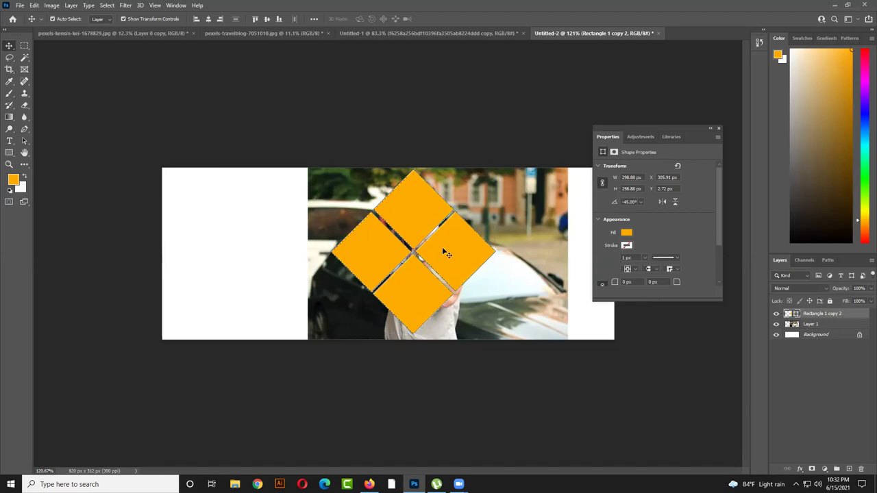
{"action": "left_click", "coordinate": [829, 324]}
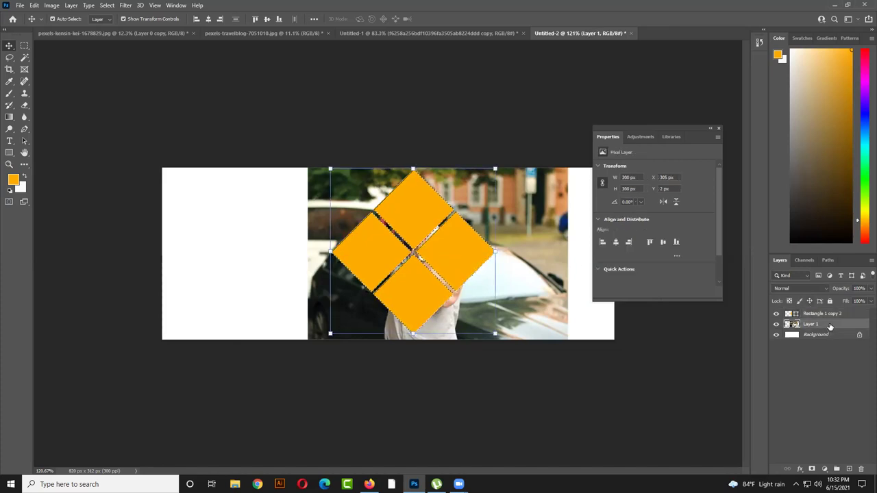
{"action": "key", "text": "ctrl+j"}
- Move the diamond grid, the photo cut-out and the original photo apart on the canvas
{"action": "left_click_drag", "start_coordinate": [456, 255], "coordinate": [254, 282]}
{"action": "left_click_drag", "start_coordinate": [517, 254], "coordinate": [516, 352]}
{"action": "left_click_drag", "start_coordinate": [415, 225], "coordinate": [476, 253]}
{"action": "left_click_drag", "start_coordinate": [404, 326], "coordinate": [340, 282]}
{"action": "left_click_drag", "start_coordinate": [383, 328], "coordinate": [382, 306]}
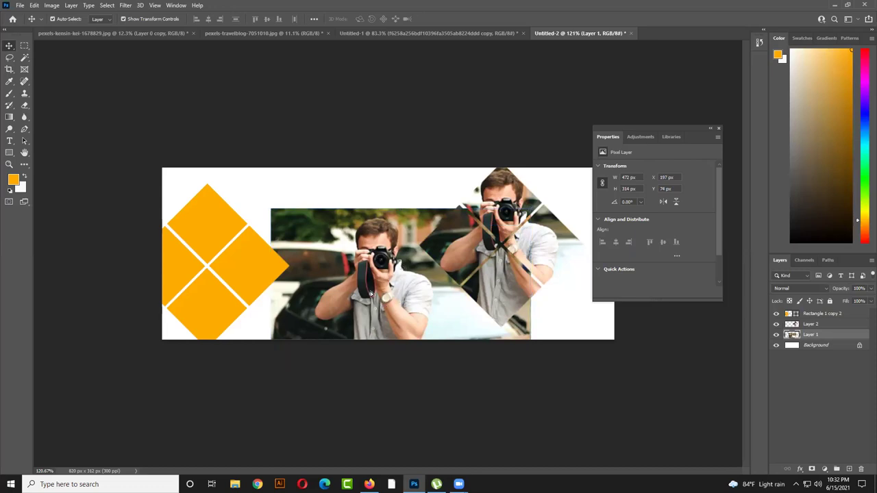
{"action": "left_click_drag", "start_coordinate": [403, 267], "coordinate": [373, 294]}
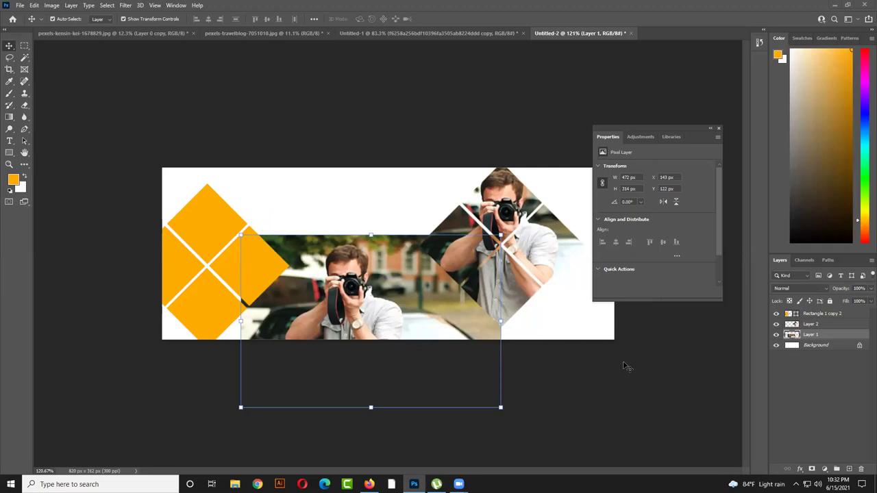
{"action": "left_click_drag", "start_coordinate": [492, 296], "coordinate": [468, 291]}
- Undo the layer moves and the copying of the photo cut-out
{"action": "key", "text": "ctrl+z"}
{"action": "key", "text": "ctrl+z"}
{"action": "key", "text": "ctrl+z"}
{"action": "key", "text": "ctrl+z"}
{"action": "key", "text": "ctrl+z"}
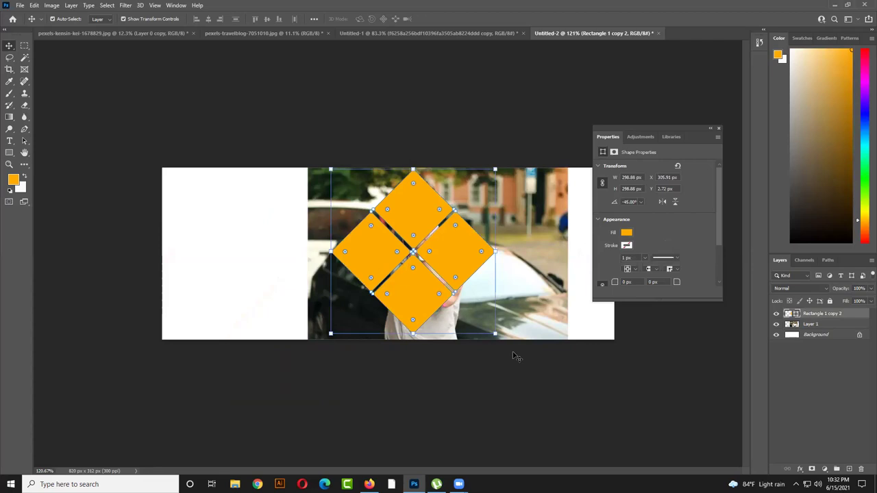
- Shift the photo to about X 157 px, Y -2 px and copy its area within the diamond grid's outline to a new layer
{"action": "left_click_drag", "start_coordinate": [514, 280], "coordinate": [455, 279]}
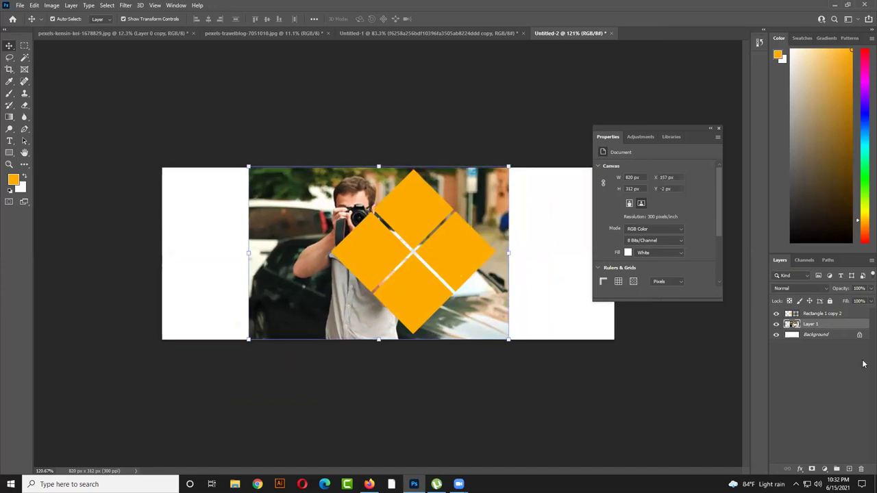
{"action": "left_click", "coordinate": [795, 324], "text": "ctrl"}
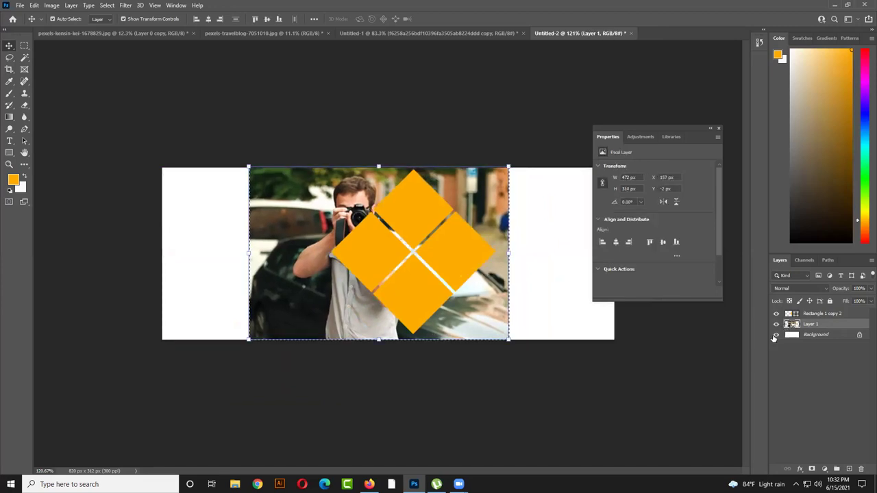
{"action": "left_click", "coordinate": [788, 315]}
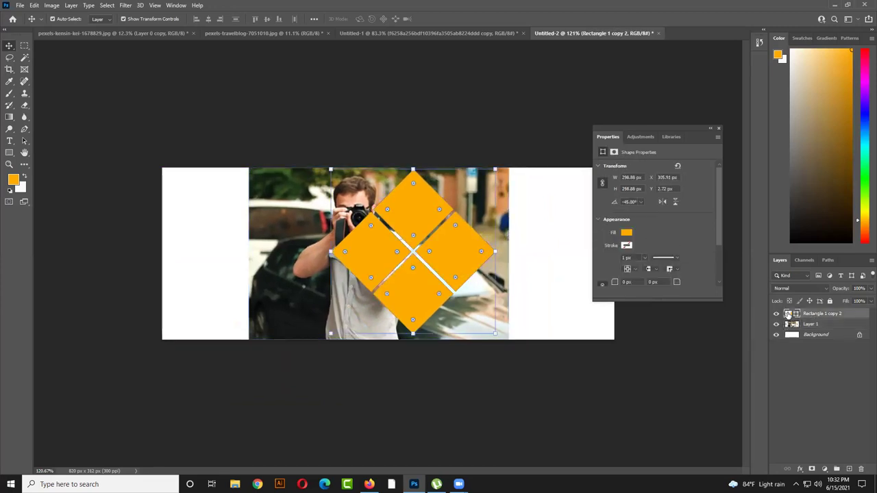
{"action": "left_click", "coordinate": [789, 314], "text": "ctrl"}
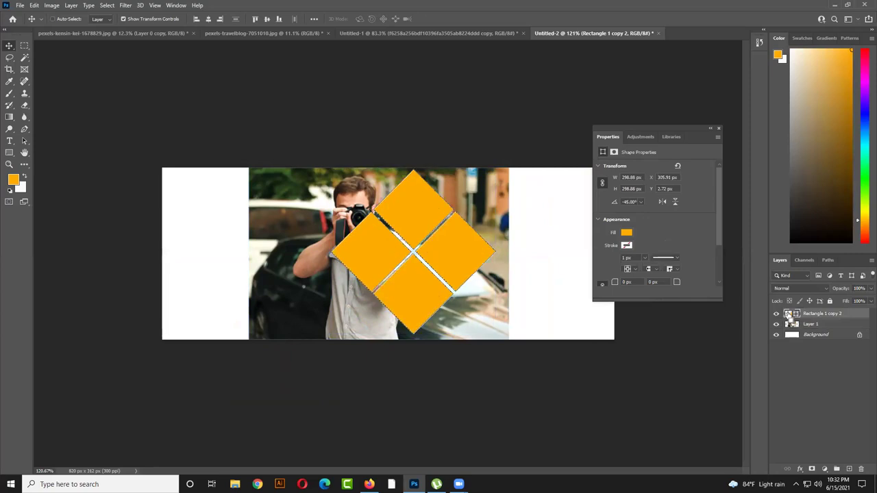
{"action": "left_click", "coordinate": [808, 324]}
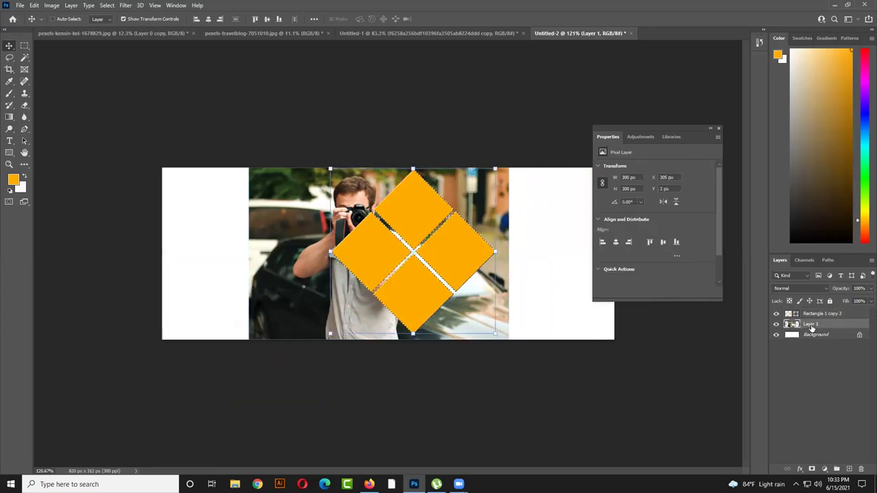
{"action": "key", "text": "ctrl+j"}
{"action": "key", "text": "alt+bracketright"}
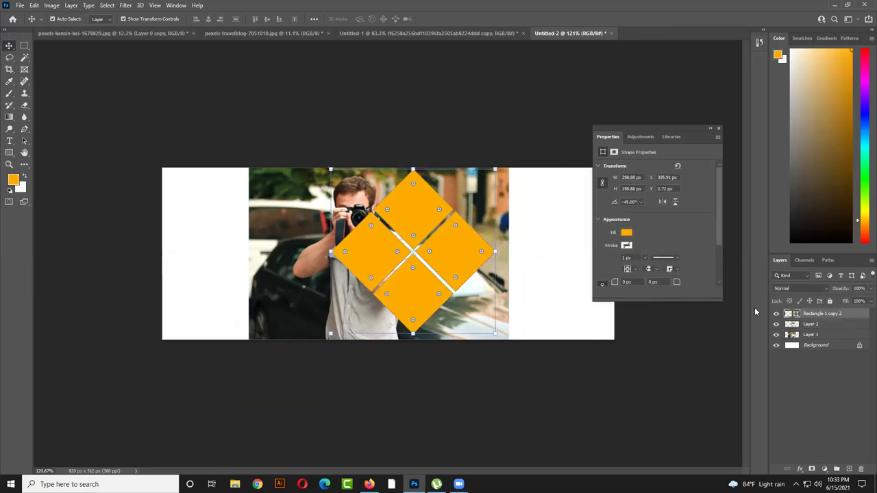
- Hide the diamond grid, move the cut-out and the original photo apart, and hide the original photo
{"action": "left_click", "coordinate": [776, 313]}
{"action": "left_click_drag", "start_coordinate": [502, 296], "coordinate": [549, 301]}
{"action": "left_click_drag", "start_coordinate": [342, 274], "coordinate": [207, 274]}
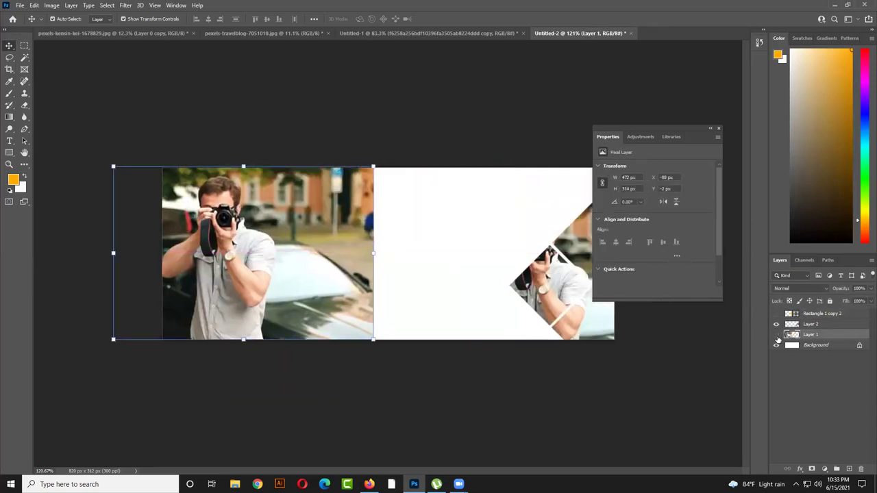
{"action": "left_click", "coordinate": [776, 335]}
- Reposition the photo cut-out on the white canvas, ending at about X 440 px, Y 0 px
{"action": "left_click_drag", "start_coordinate": [580, 288], "coordinate": [407, 230]}
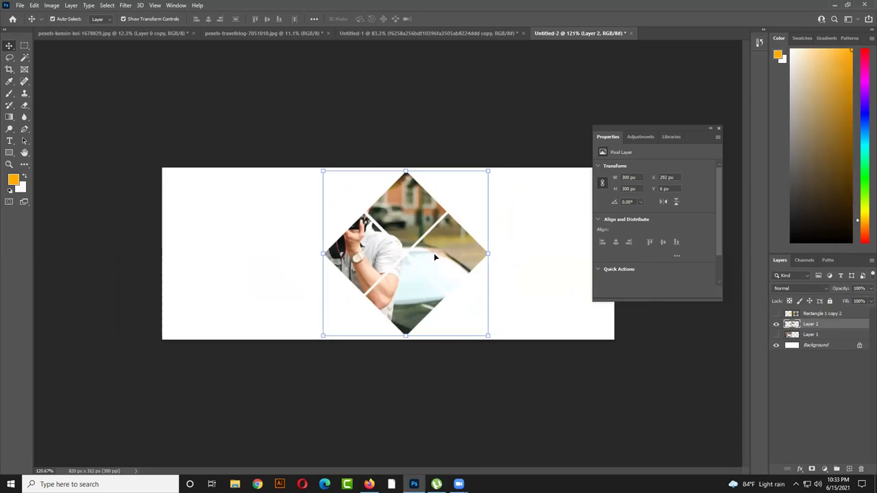
{"action": "left_click_drag", "start_coordinate": [430, 241], "coordinate": [513, 239]}
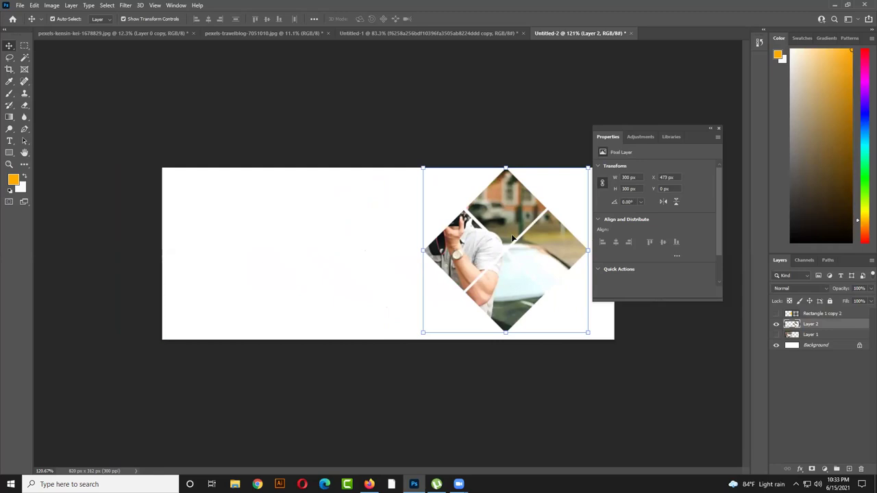
{"action": "left_click_drag", "start_coordinate": [512, 237], "coordinate": [498, 221]}
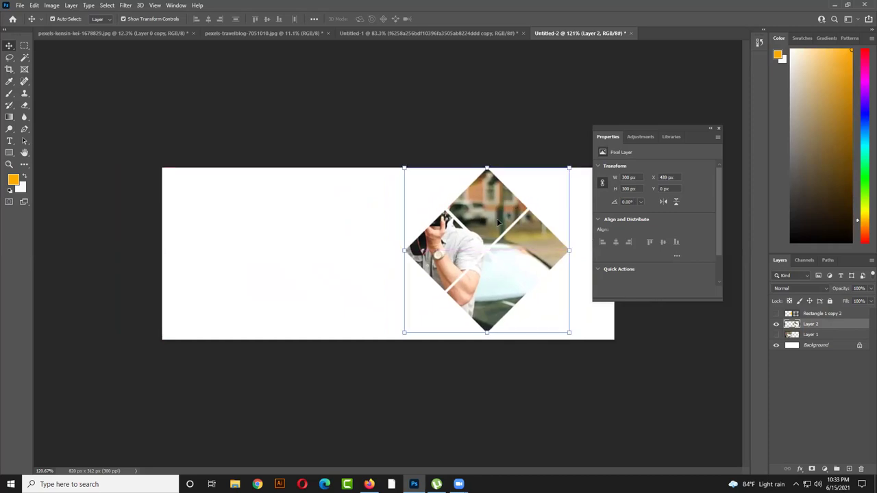
{"action": "left_click_drag", "start_coordinate": [438, 223], "coordinate": [476, 243]}
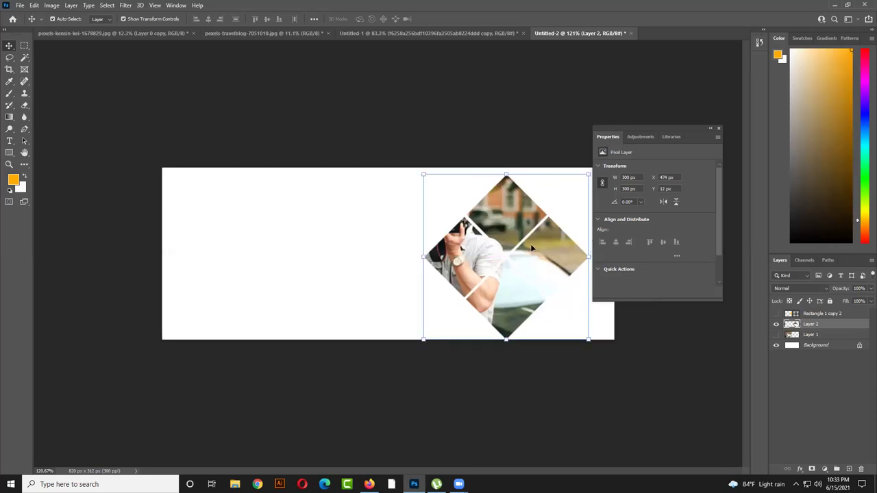
{"action": "left_click_drag", "start_coordinate": [514, 250], "coordinate": [495, 244]}
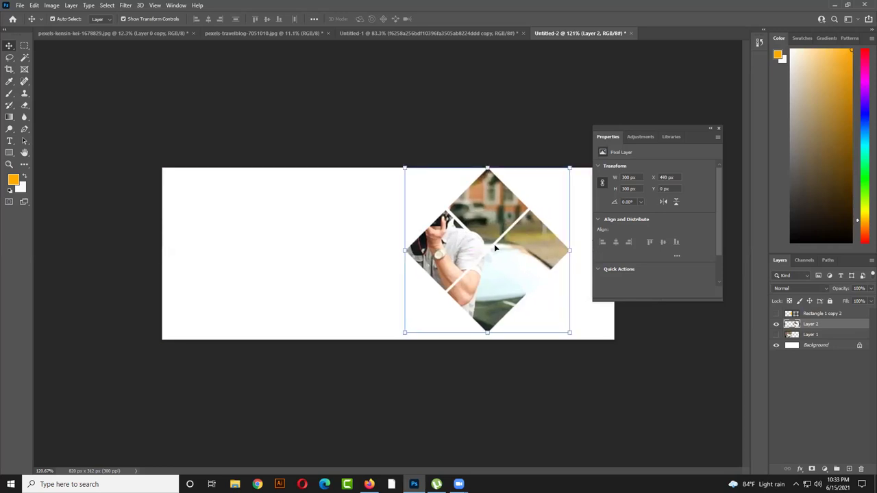
- Delete the photo cut-out layer and show the original photo and the diamond grid again
{"action": "key", "text": "Delete"}
{"action": "left_click", "coordinate": [776, 325]}
{"action": "left_click", "coordinate": [777, 313]}
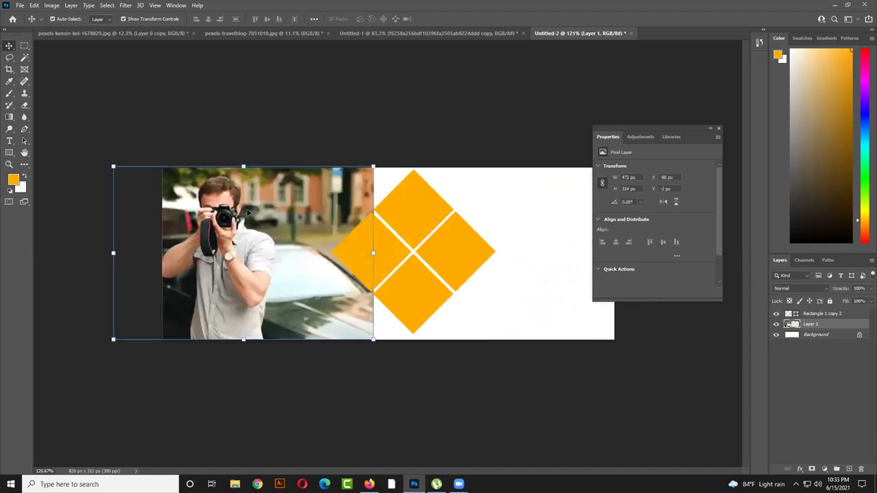
- Move the photo to about X 197 px, Y 0 px and the diamond grid over the man at about X 243 px, Y 8 px
{"action": "left_click_drag", "start_coordinate": [263, 241], "coordinate": [372, 239]}
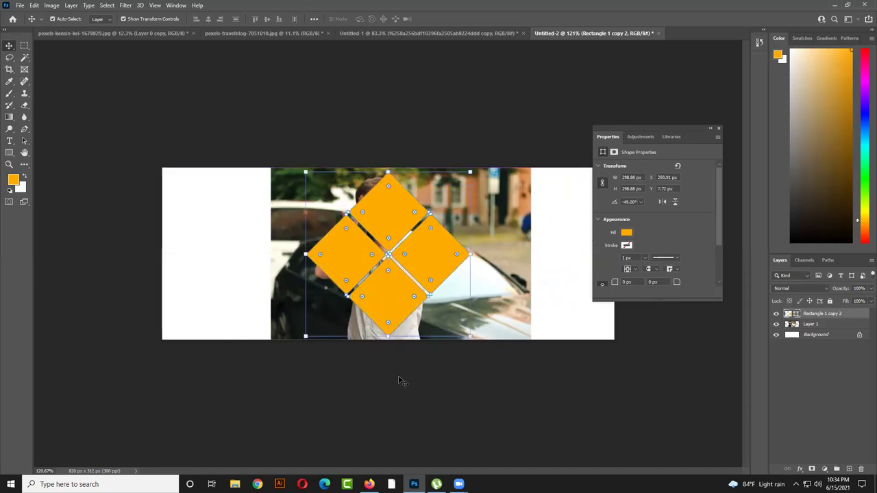
{"action": "left_click", "coordinate": [423, 377]}
{"action": "left_click", "coordinate": [833, 324]}
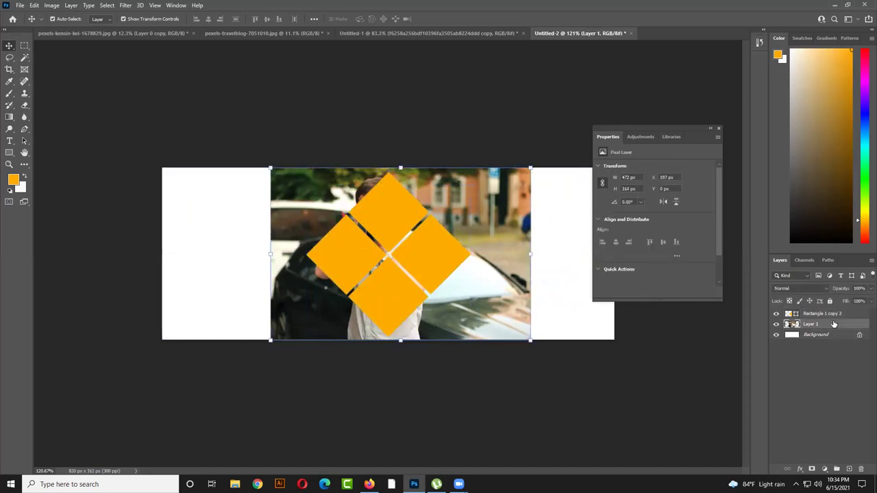
{"action": "left_click_drag", "start_coordinate": [433, 270], "coordinate": [419, 257]}
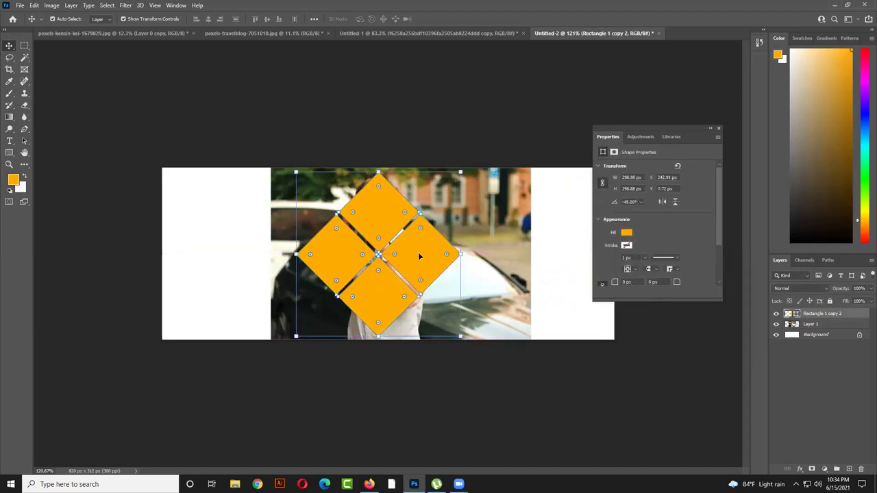
- Reorder the layers so the diamond grid sits directly beneath the photo
{"action": "left_click", "coordinate": [812, 324]}
{"action": "left_click_drag", "start_coordinate": [820, 314], "coordinate": [814, 328]}
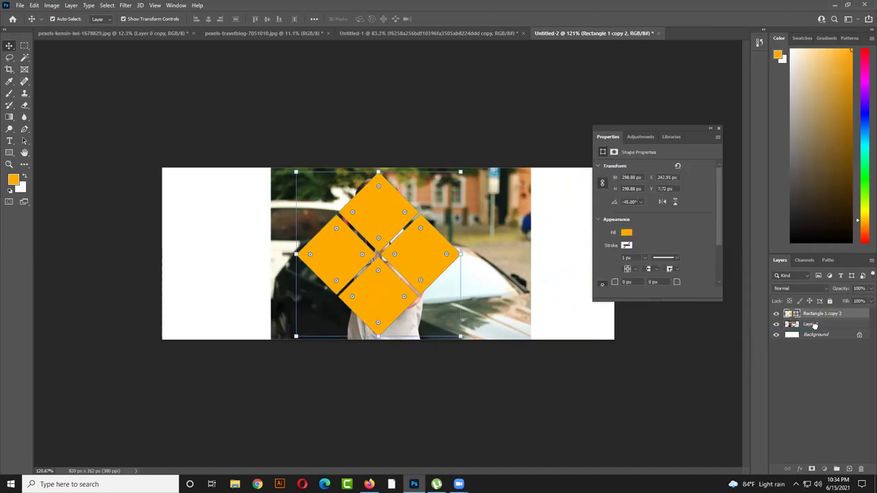
{"action": "left_click", "coordinate": [697, 354]}
{"action": "left_click", "coordinate": [488, 271]}
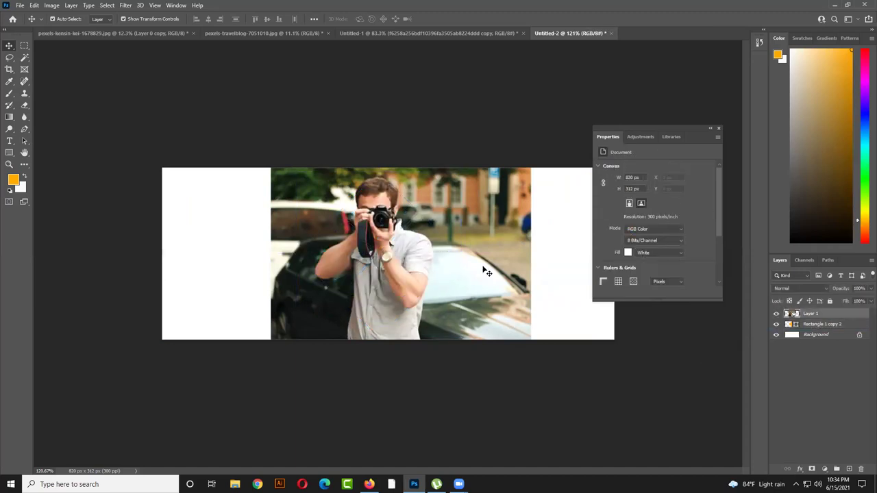
- Adjust the photo's position over the grid to about X 196 px, Y 8 px
{"action": "mouse_move", "coordinate": [459, 215]}
{"action": "left_mouse_down"}
{"action": "mouse_move", "coordinate": [437, 287]}
{"action": "mouse_move", "coordinate": [446, 246]}
{"action": "mouse_move", "coordinate": [447, 301]}
{"action": "mouse_move", "coordinate": [460, 219]}
{"action": "mouse_move", "coordinate": [471, 211]}
{"action": "left_mouse_up"}
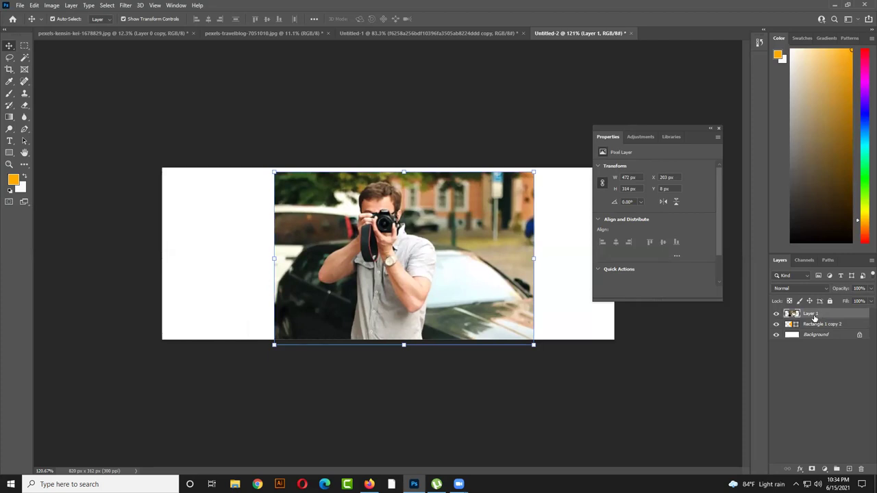
{"action": "left_click", "coordinate": [569, 361]}
{"action": "left_click_drag", "start_coordinate": [442, 248], "coordinate": [431, 217]}
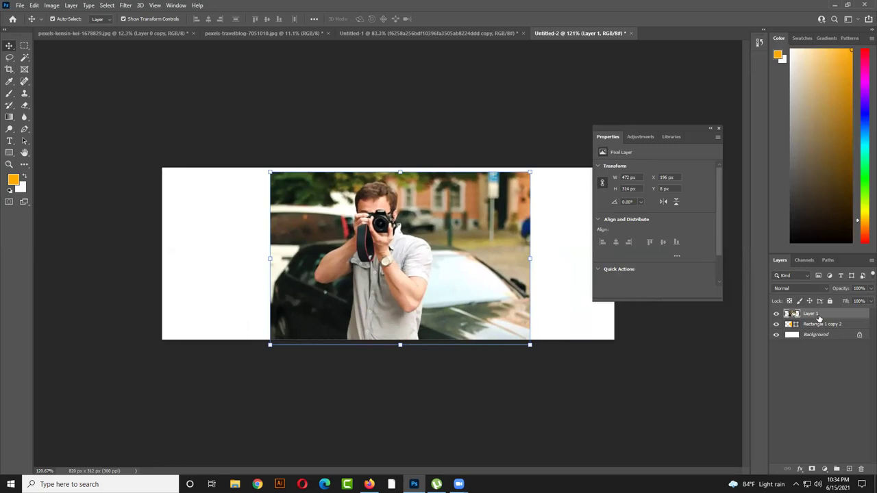
- Try clipping the photo to the diamond grid with a clipping mask and undo it
{"action": "right_click", "coordinate": [819, 319]}
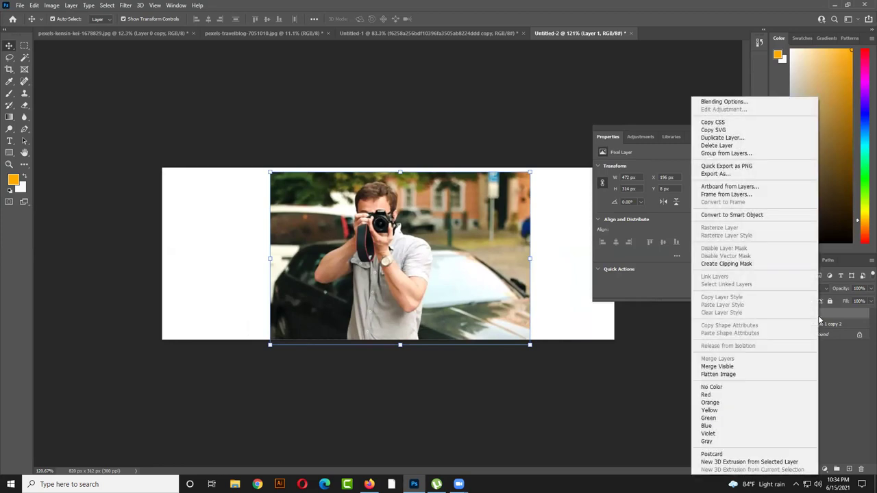
{"action": "left_click", "coordinate": [758, 264]}
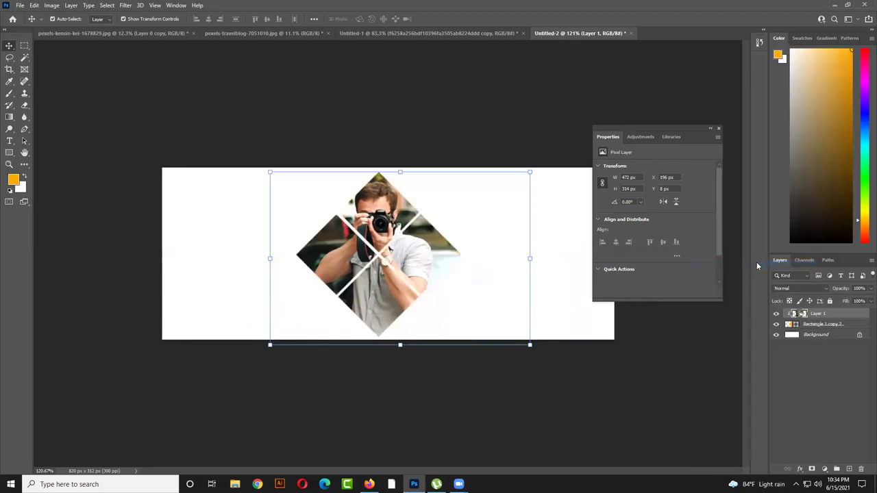
{"action": "key", "text": "ctrl+z"}
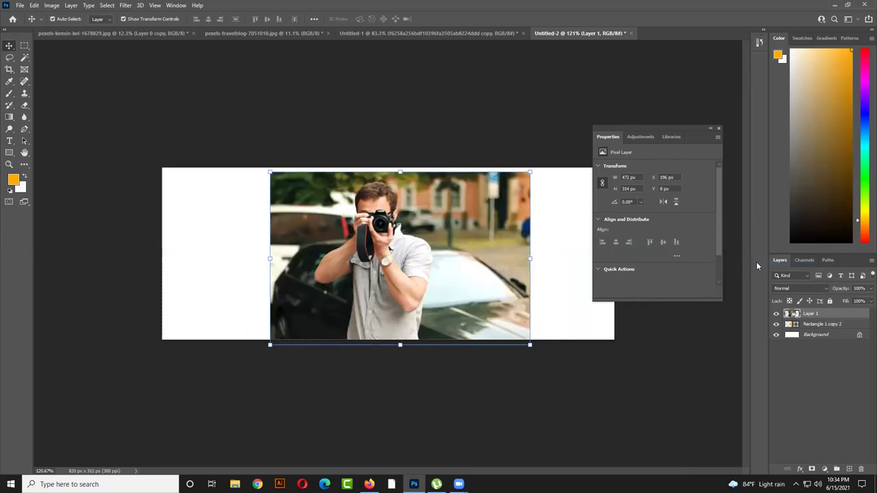
- Create a clipping mask that confines the photo in Layer 1 to the diamond grid
{"action": "left_click", "coordinate": [661, 374]}
{"action": "left_click", "coordinate": [812, 315]}
{"action": "right_click", "coordinate": [819, 318]}
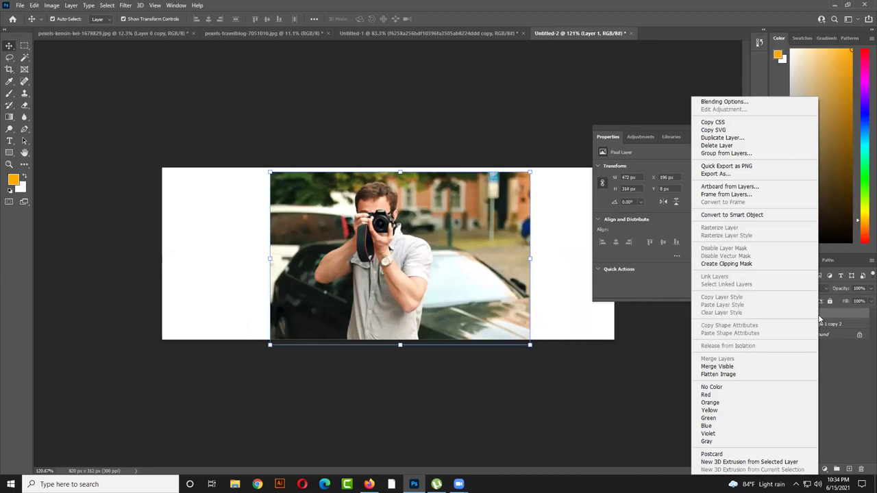
{"action": "left_click", "coordinate": [764, 264]}
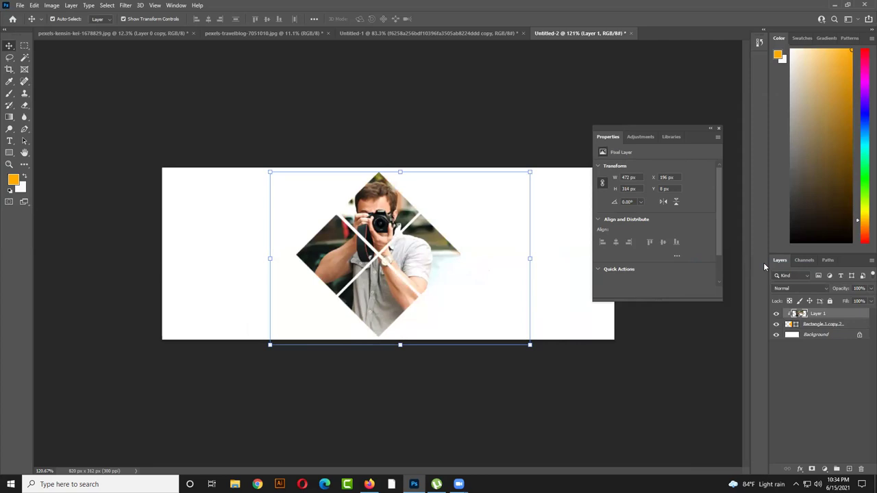
- Release the photo's clipping mask and move the photo to about X 220 px, Y -7 px
{"action": "left_click", "coordinate": [655, 391]}
{"action": "left_click", "coordinate": [823, 314]}
{"action": "right_click", "coordinate": [822, 318]}
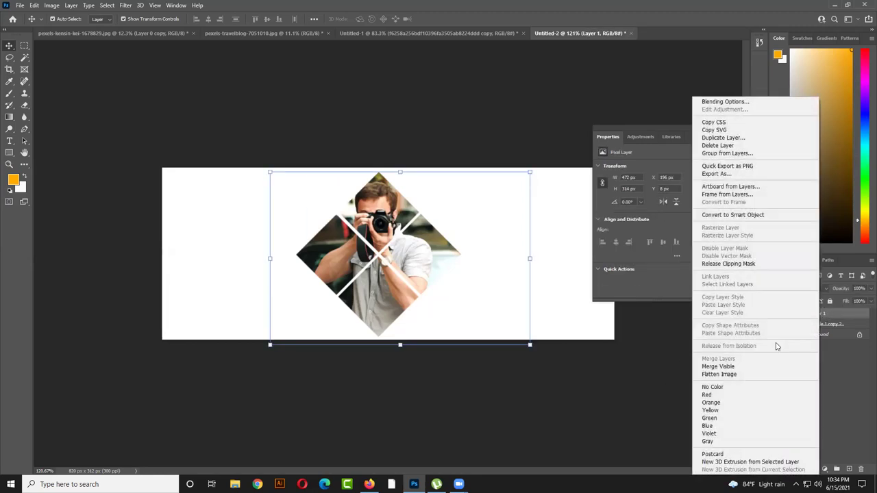
{"action": "left_click", "coordinate": [758, 265]}
{"action": "left_click_drag", "start_coordinate": [403, 227], "coordinate": [419, 218]}
- Clip the photo in Layer 1 to the diamond grid again and reposition it to about X 198 px, Y 8 px
{"action": "right_click", "coordinate": [806, 315]}
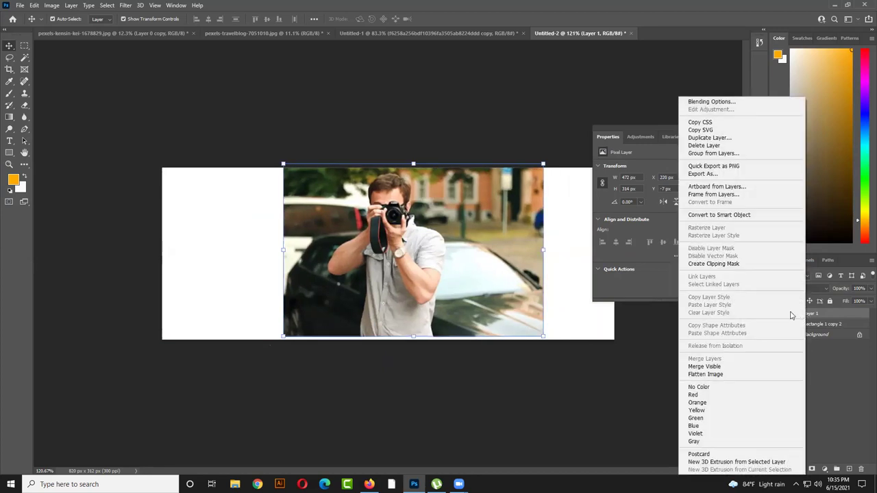
{"action": "left_click", "coordinate": [736, 265]}
{"action": "left_click_drag", "start_coordinate": [425, 249], "coordinate": [398, 258]}
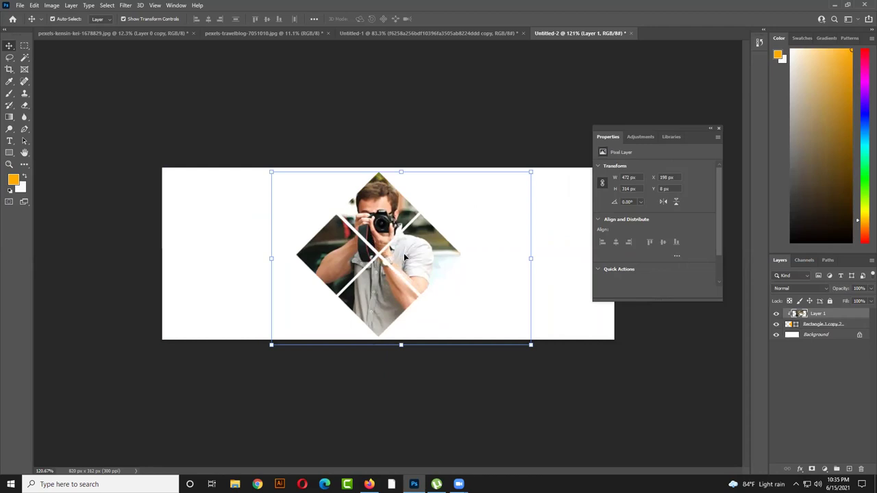
- Select the photo and diamond grid layers together and move them so the grid sits at about X 156 px, Y 34 px
{"action": "left_click", "coordinate": [423, 148]}
{"action": "left_click_drag", "start_coordinate": [423, 258], "coordinate": [350, 236]}
{"action": "mouse_move", "coordinate": [372, 189]}
{"action": "left_mouse_down"}
{"action": "mouse_move", "coordinate": [392, 178]}
{"action": "mouse_move", "coordinate": [370, 182]}
{"action": "left_mouse_up"}
{"action": "left_click", "coordinate": [376, 150]}
{"action": "left_click_drag", "start_coordinate": [328, 143], "coordinate": [392, 234]}
{"action": "left_click", "coordinate": [353, 228]}
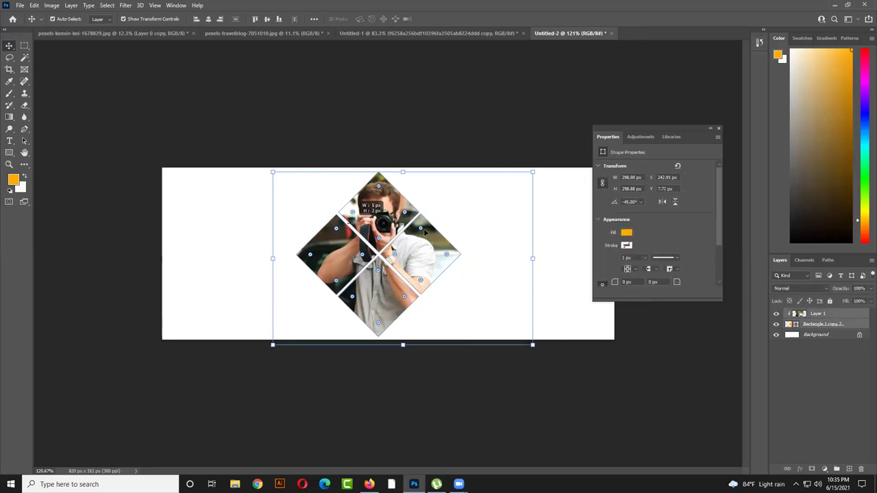
{"action": "left_click_drag", "start_coordinate": [363, 200], "coordinate": [362, 225]}
{"action": "left_click", "coordinate": [268, 143]}
{"action": "left_click_drag", "start_coordinate": [306, 229], "coordinate": [377, 261]}
- Try rotating the photo inside the diamond grid by about 112 degrees with Free Transform and undo the rotation
{"action": "key", "text": "ctrl+t"}
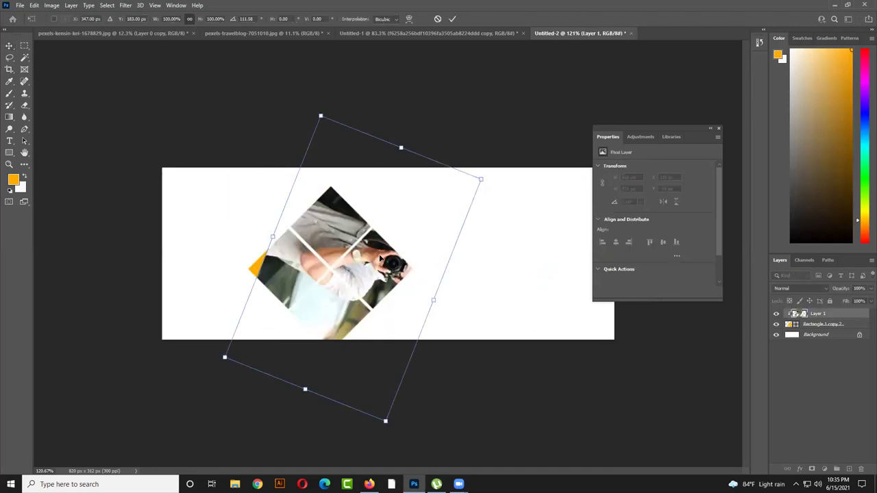
{"action": "key", "text": "ctrl+z"}
{"action": "key", "text": "Return"}
{"action": "key", "text": "alt+["}
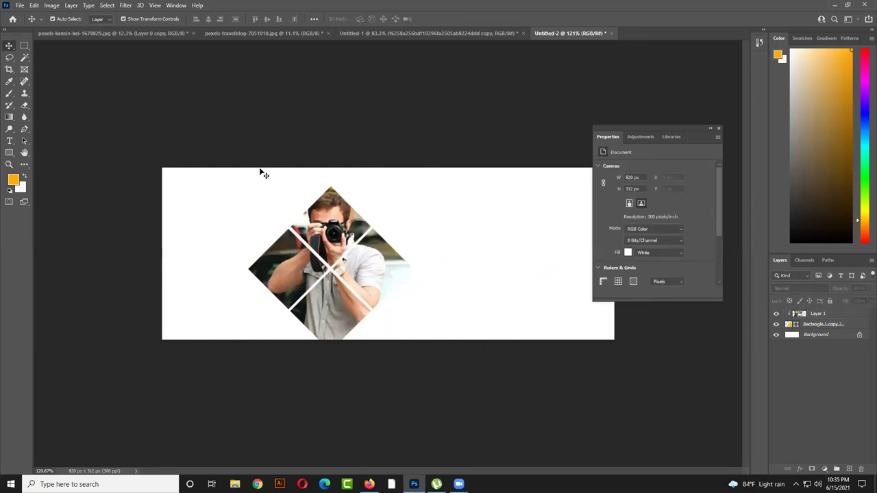
- Try merging the photo and grid layers into one layer, move the merged image, and undo both changes
{"action": "right_click", "coordinate": [829, 324]}
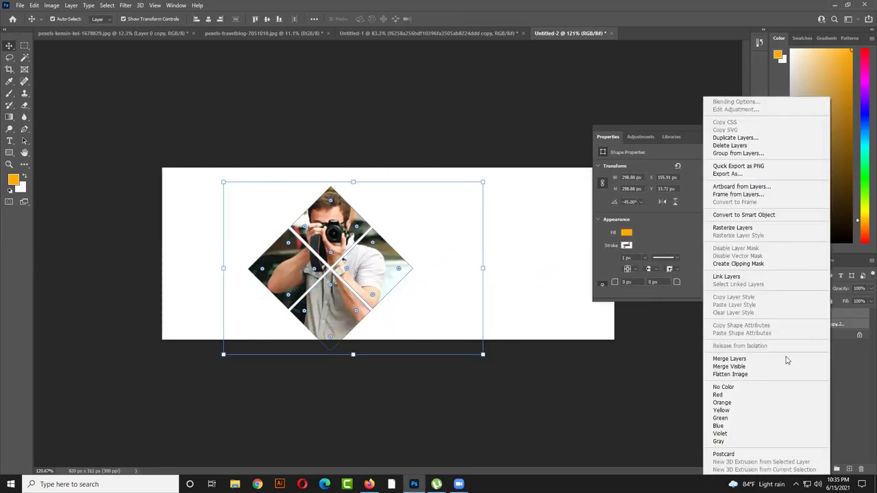
{"action": "left_click", "coordinate": [760, 362]}
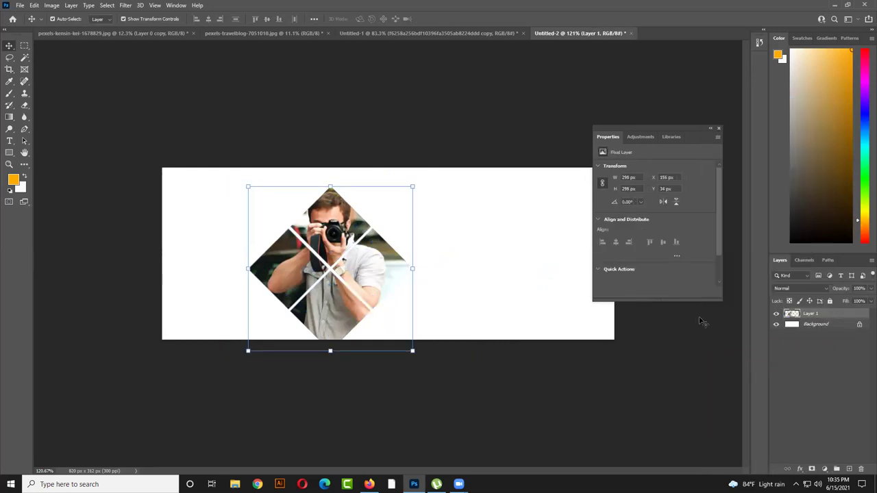
{"action": "left_click_drag", "start_coordinate": [348, 227], "coordinate": [383, 222]}
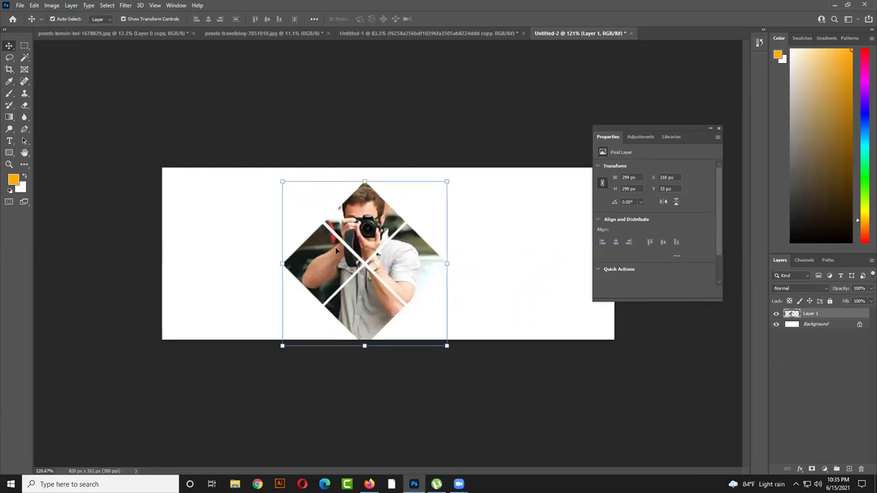
{"action": "key", "text": "ctrl+z"}
{"action": "key", "text": "ctrl+z"}
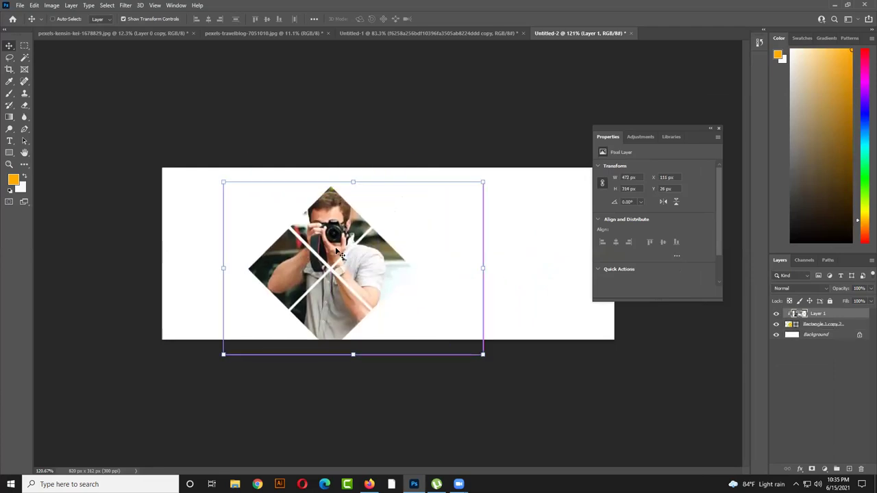
- Select the photo and diamond grid layers together and group them as Group 1
{"action": "left_click", "coordinate": [538, 373]}
{"action": "left_click_drag", "start_coordinate": [391, 377], "coordinate": [294, 251]}
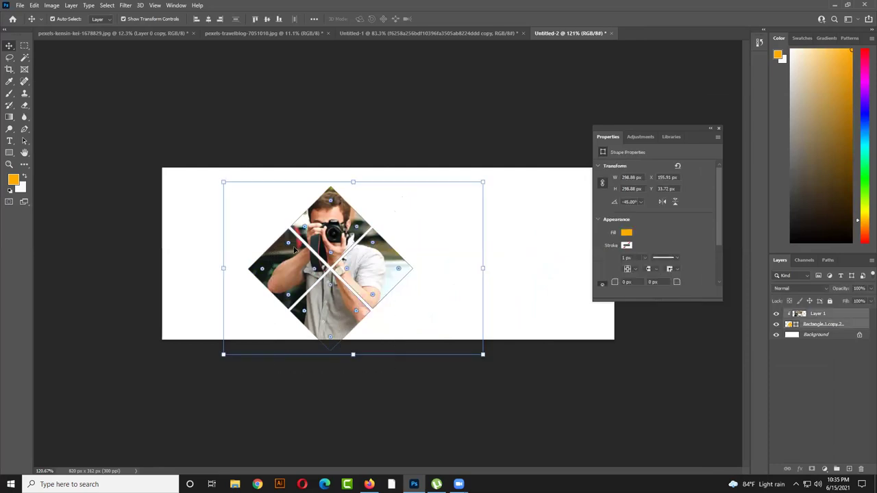
{"action": "right_click", "coordinate": [823, 324]}
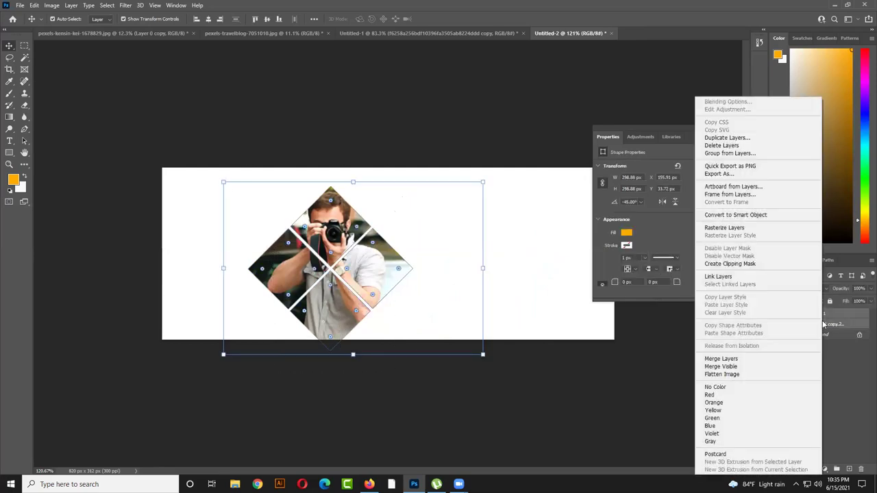
{"action": "left_click", "coordinate": [738, 153]}
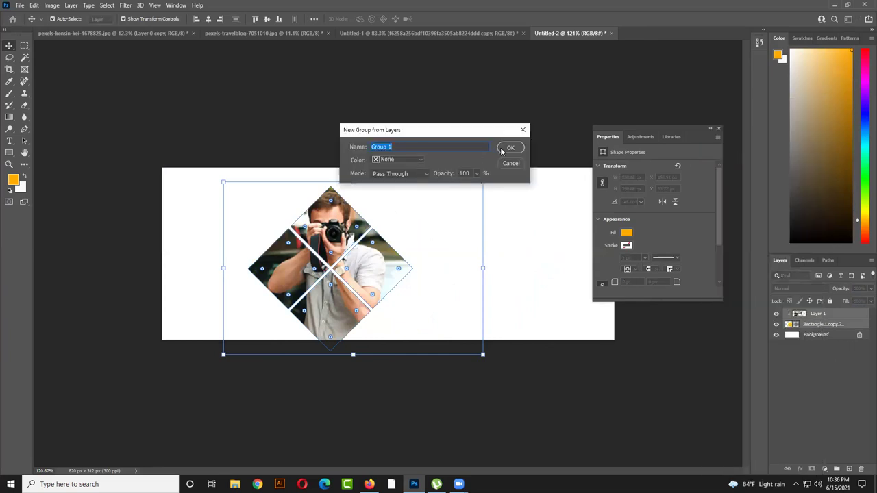
{"action": "left_click", "coordinate": [502, 150]}
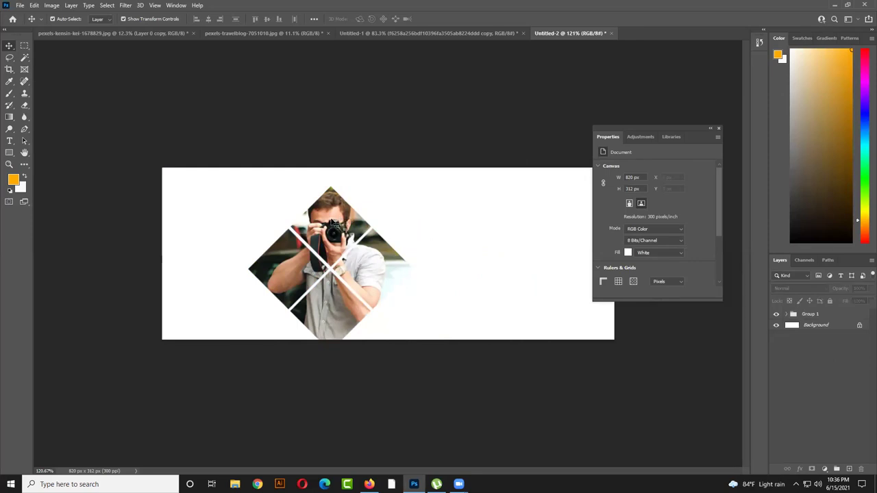
- Set the Move tool's Auto-Select to Group and move the clipped photo group to the right half of the canvas
{"action": "left_click", "coordinate": [301, 229]}
{"action": "left_click", "coordinate": [97, 19]}
{"action": "left_click", "coordinate": [97, 22]}
{"action": "left_click_drag", "start_coordinate": [342, 220], "coordinate": [504, 224]}
- Close the floating Properties panel and fine-tune Group 1's position in the right half of the canvas
{"action": "left_click_drag", "start_coordinate": [676, 130], "coordinate": [720, 133]}
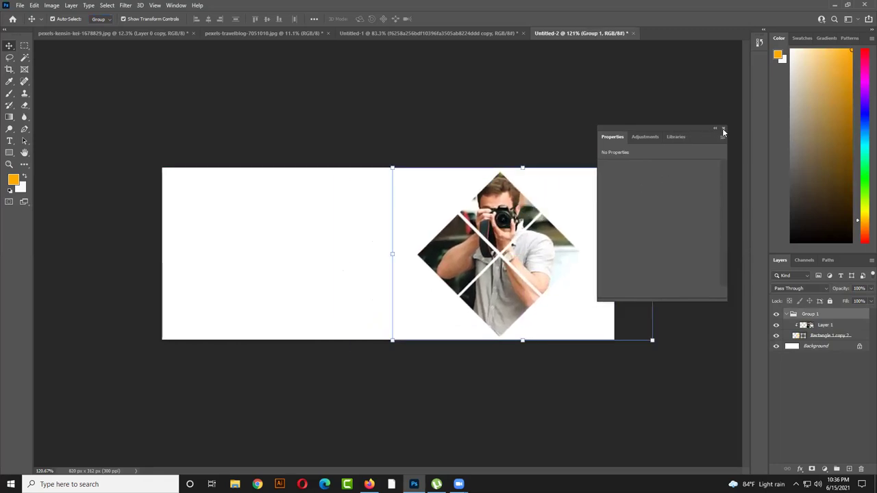
{"action": "left_click", "coordinate": [724, 130]}
{"action": "left_click_drag", "start_coordinate": [526, 227], "coordinate": [507, 256]}
{"action": "left_click", "coordinate": [786, 315]}
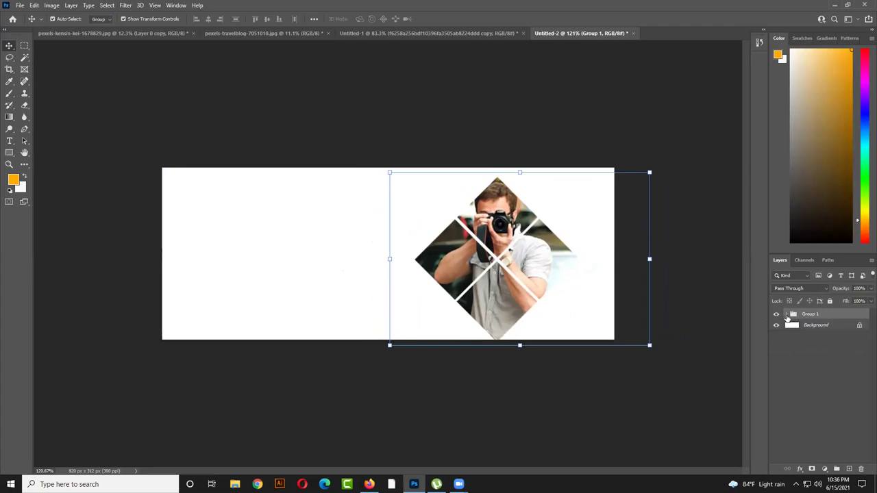
{"action": "left_click_drag", "start_coordinate": [501, 258], "coordinate": [493, 253]}
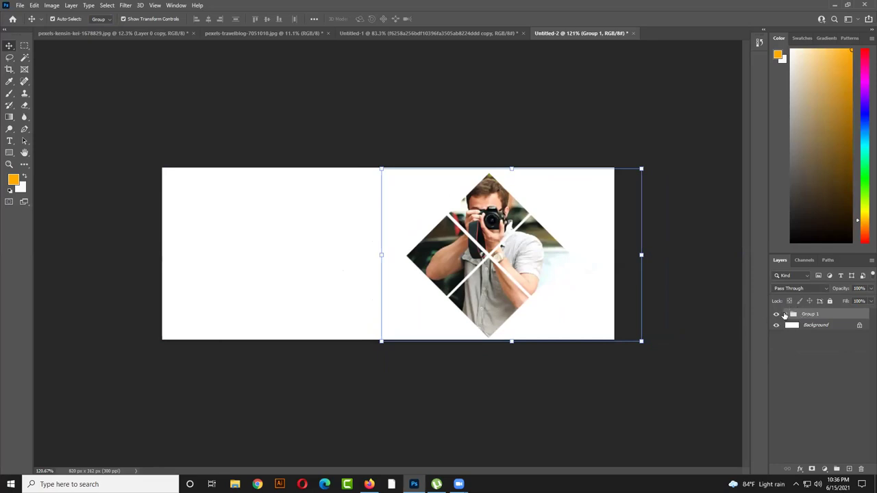
- Expand Group 1 to show its layers and shift the whole group slightly toward the canvas centre
{"action": "left_click", "coordinate": [788, 314]}
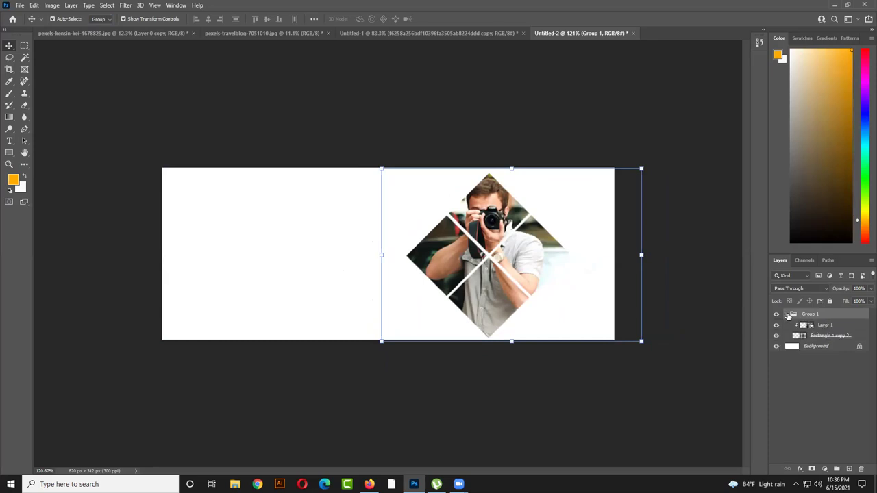
{"action": "left_click_drag", "start_coordinate": [481, 252], "coordinate": [439, 216]}
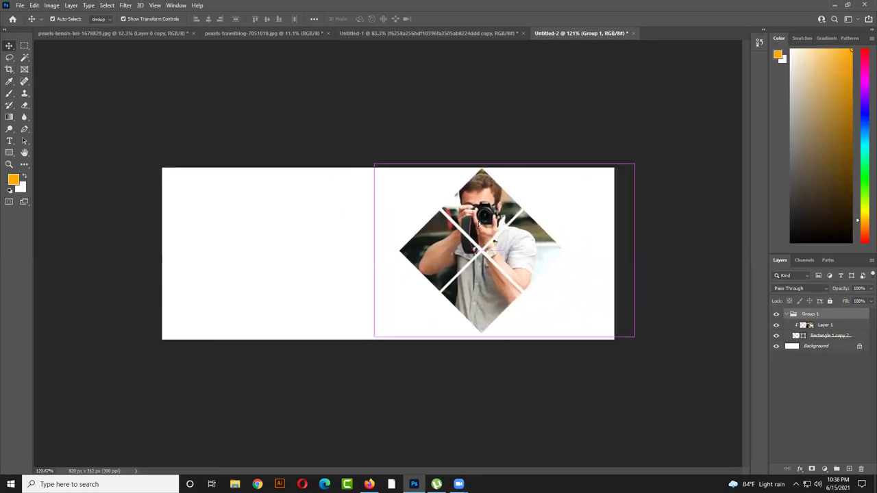
{"action": "left_click", "coordinate": [830, 328]}
{"action": "left_click_drag", "start_coordinate": [489, 241], "coordinate": [514, 238]}
{"action": "left_click", "coordinate": [495, 241]}
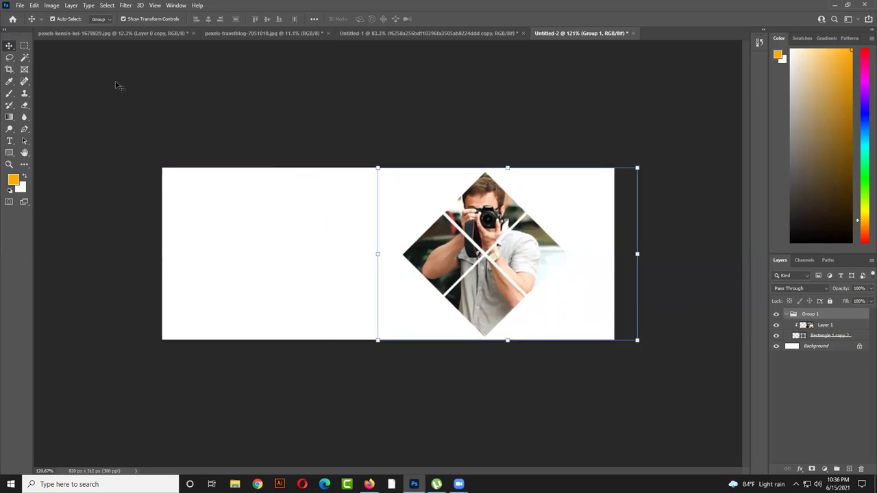
{"action": "left_click_drag", "start_coordinate": [506, 198], "coordinate": [511, 205]}
{"action": "left_click_drag", "start_coordinate": [539, 270], "coordinate": [516, 265]}
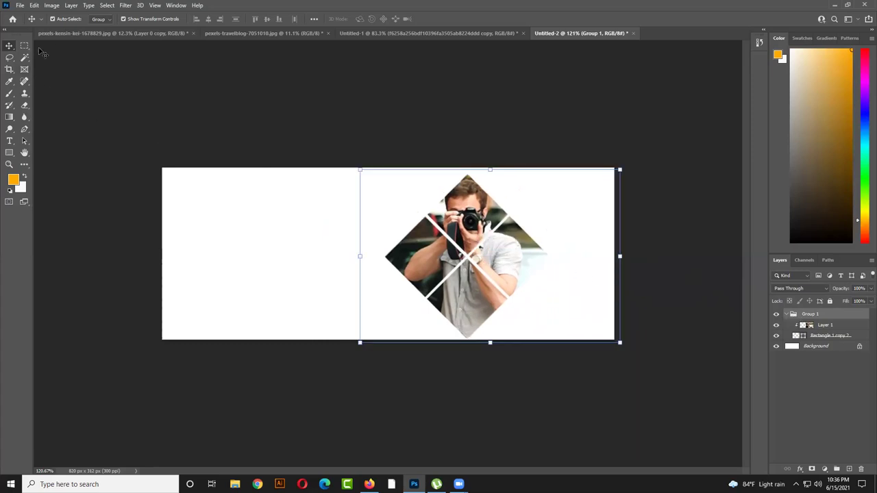
- Turn off Show Transform Controls and Auto-Select for the Move tool
{"action": "left_click", "coordinate": [164, 20]}
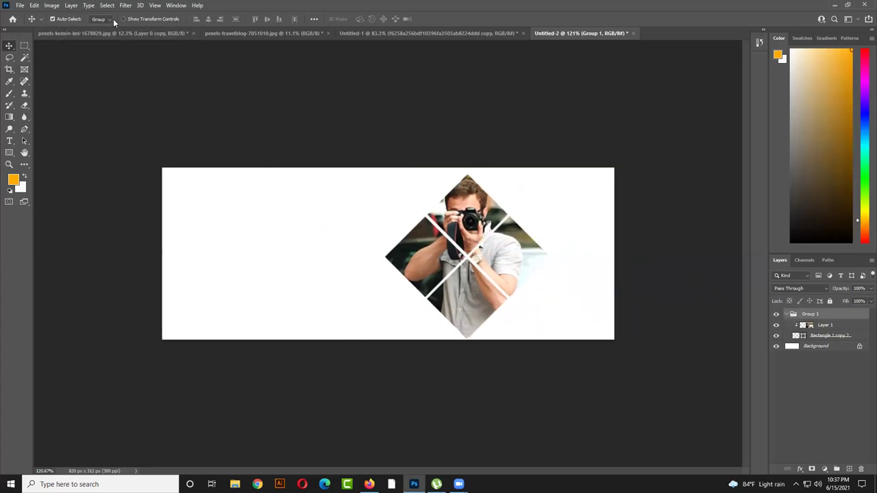
{"action": "left_click", "coordinate": [68, 21]}
{"action": "left_click", "coordinate": [68, 20]}
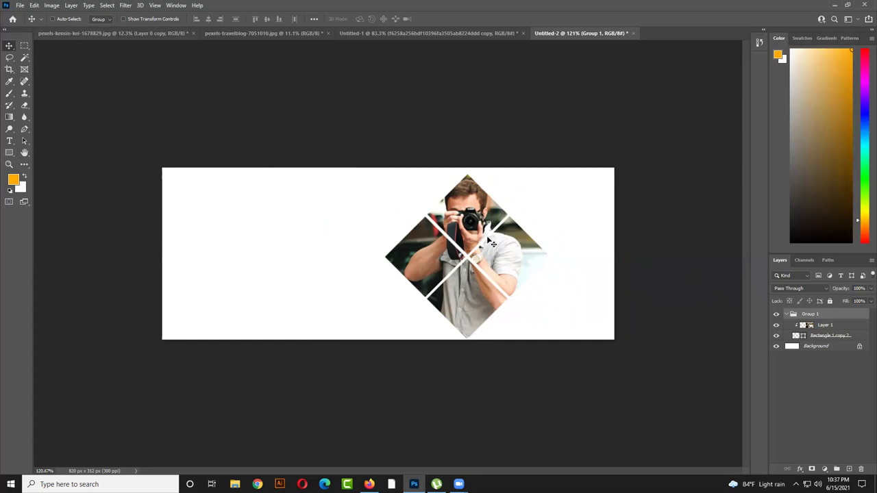
- Switch to the Untitled-1 document and shift the selected winged heart layer with Auto-Select off
{"action": "left_click", "coordinate": [139, 34]}
{"action": "left_click", "coordinate": [266, 32]}
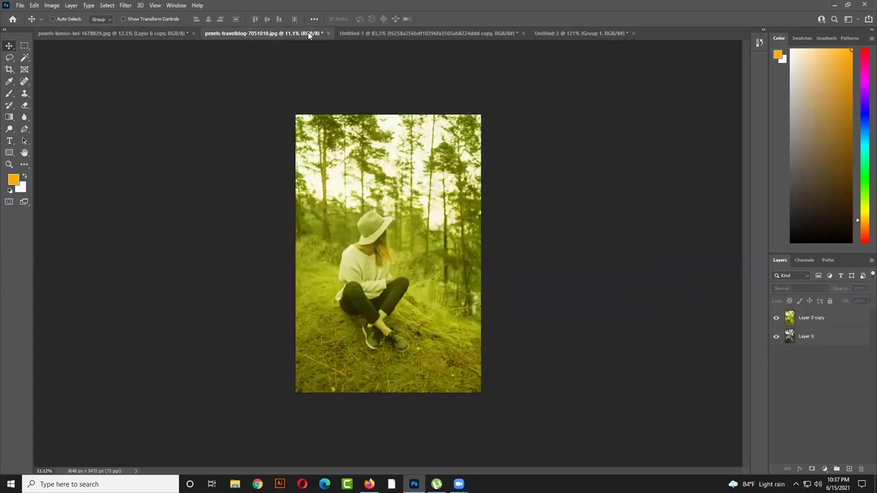
{"action": "left_click", "coordinate": [368, 33]}
{"action": "left_click_drag", "start_coordinate": [432, 233], "coordinate": [411, 232]}
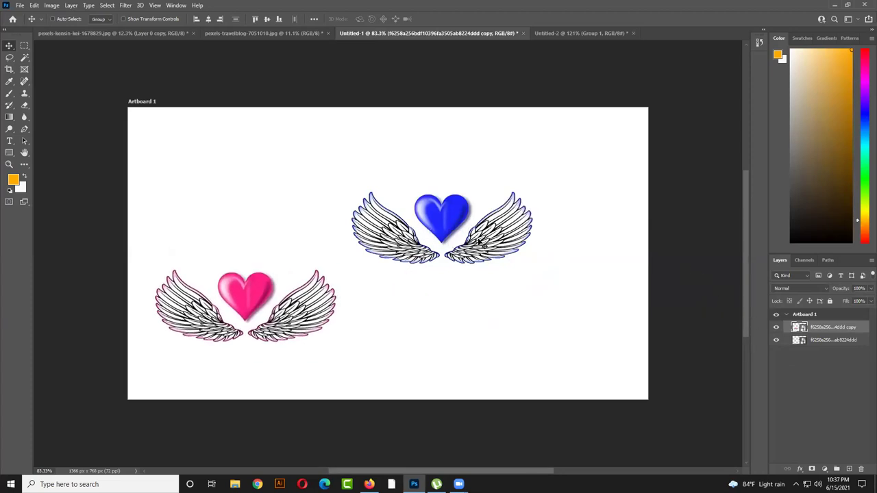
- Toggle Auto-Select and move the blue and pink winged hearts to different places on Artboard 1
{"action": "left_click", "coordinate": [53, 18]}
{"action": "left_click", "coordinate": [427, 216]}
{"action": "left_click_drag", "start_coordinate": [427, 215], "coordinate": [533, 304]}
{"action": "left_click_drag", "start_coordinate": [222, 303], "coordinate": [274, 244]}
{"action": "left_click_drag", "start_coordinate": [276, 274], "coordinate": [225, 260]}
{"action": "left_click_drag", "start_coordinate": [547, 295], "coordinate": [535, 364]}
{"action": "left_click_drag", "start_coordinate": [259, 246], "coordinate": [250, 374]}
{"action": "left_click_drag", "start_coordinate": [557, 331], "coordinate": [528, 305]}
{"action": "left_click_drag", "start_coordinate": [400, 299], "coordinate": [400, 288]}
{"action": "left_click_drag", "start_coordinate": [328, 255], "coordinate": [326, 208]}
{"action": "left_click_drag", "start_coordinate": [307, 240], "coordinate": [301, 216]}
{"action": "left_click_drag", "start_coordinate": [487, 268], "coordinate": [538, 251]}
- Select the blue and pink heart layers in turn in the layer list and move each heart on the artboard
{"action": "left_click", "coordinate": [819, 343]}
{"action": "left_click_drag", "start_coordinate": [450, 176], "coordinate": [231, 274]}
{"action": "left_click", "coordinate": [814, 330]}
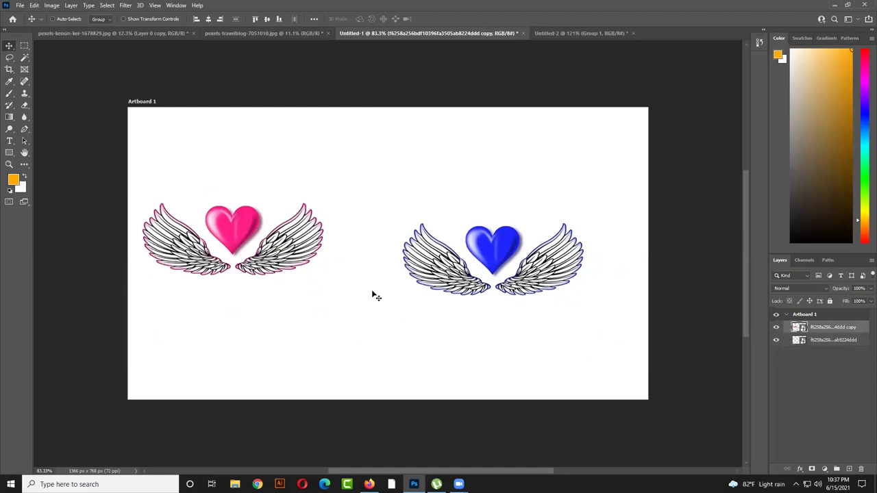
{"action": "left_click_drag", "start_coordinate": [290, 222], "coordinate": [292, 318]}
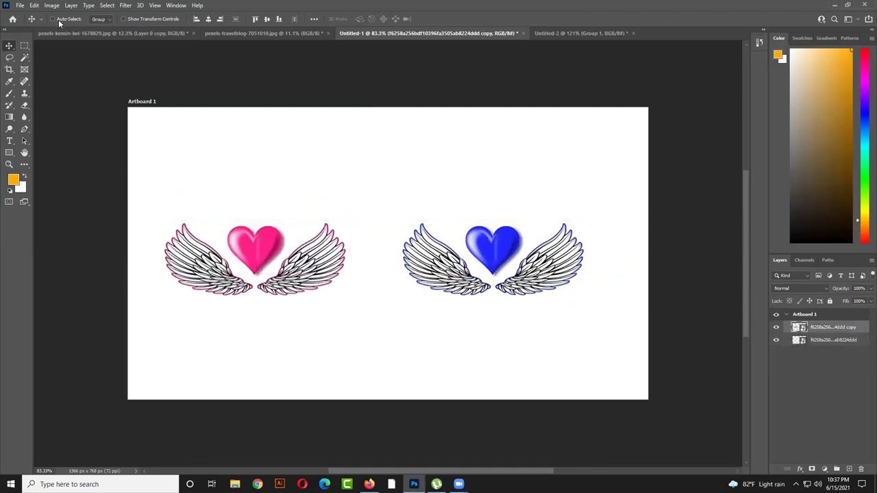
- With Auto-Select on, move the pink heart to the artboard's lower left and the blue heart to its upper right
{"action": "left_click_drag", "start_coordinate": [257, 236], "coordinate": [253, 196]}
{"action": "left_click_drag", "start_coordinate": [493, 231], "coordinate": [468, 222]}
{"action": "left_click_drag", "start_coordinate": [279, 212], "coordinate": [312, 283]}
{"action": "left_click_drag", "start_coordinate": [414, 276], "coordinate": [412, 284]}
{"action": "left_click", "coordinate": [362, 246]}
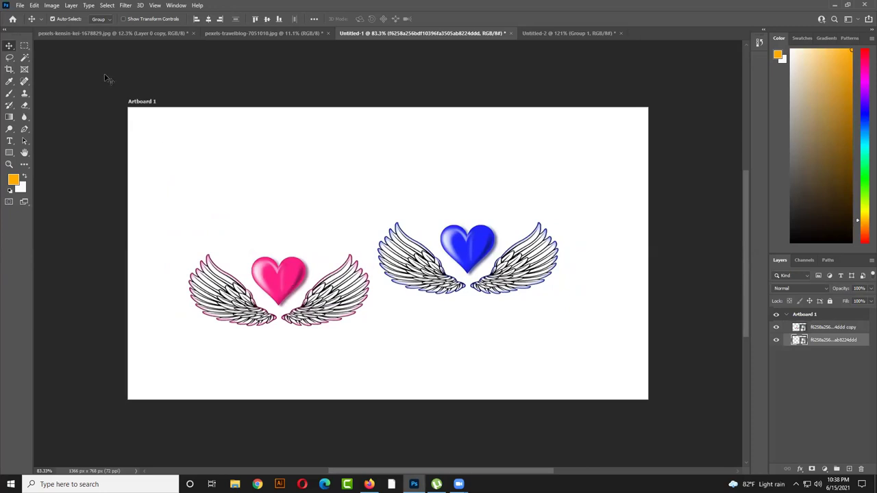
{"action": "left_click_drag", "start_coordinate": [271, 302], "coordinate": [252, 281]}
{"action": "left_click_drag", "start_coordinate": [418, 271], "coordinate": [449, 229]}
{"action": "left_click_drag", "start_coordinate": [263, 259], "coordinate": [252, 268]}
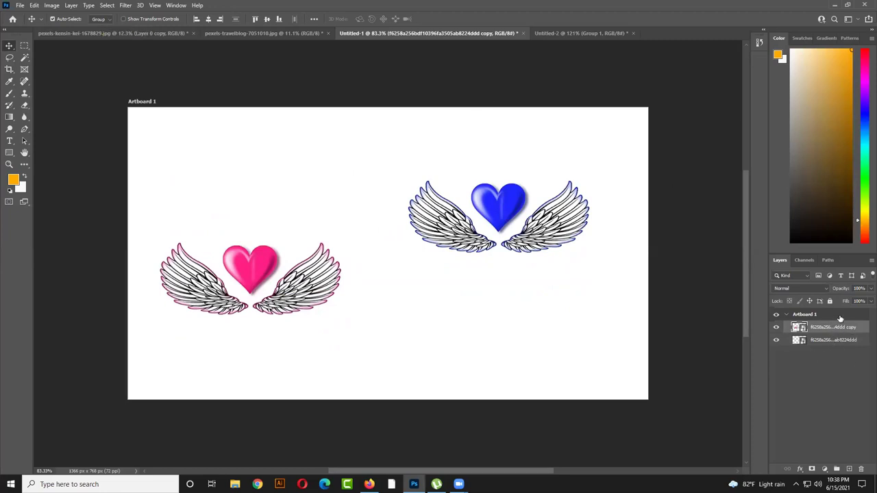
- Turn on Show Transform Controls and move the pink heart to the upper left and the blue heart slightly lower right
{"action": "left_click", "coordinate": [133, 19]}
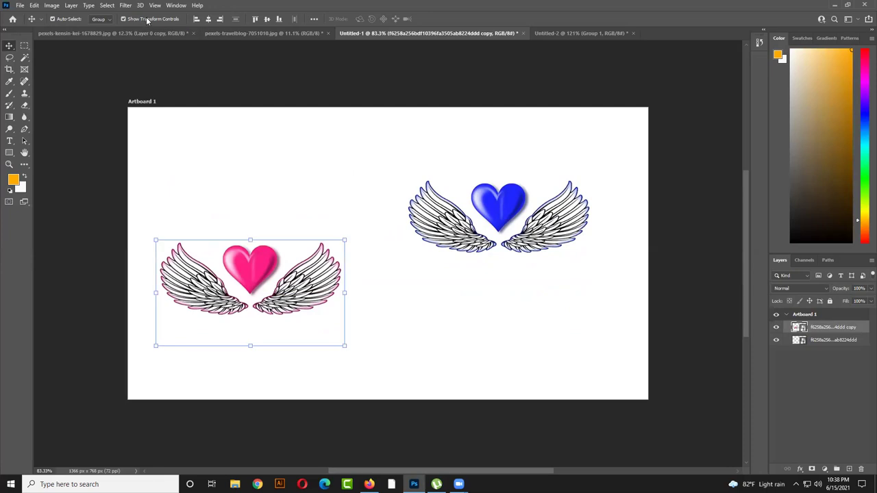
{"action": "left_click_drag", "start_coordinate": [272, 328], "coordinate": [285, 306]}
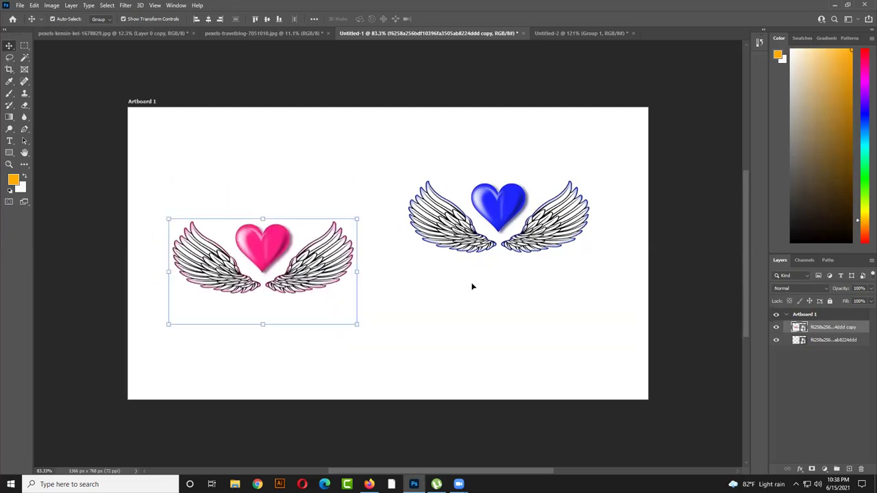
{"action": "left_click_drag", "start_coordinate": [471, 286], "coordinate": [485, 347]}
{"action": "left_click_drag", "start_coordinate": [275, 223], "coordinate": [261, 192]}
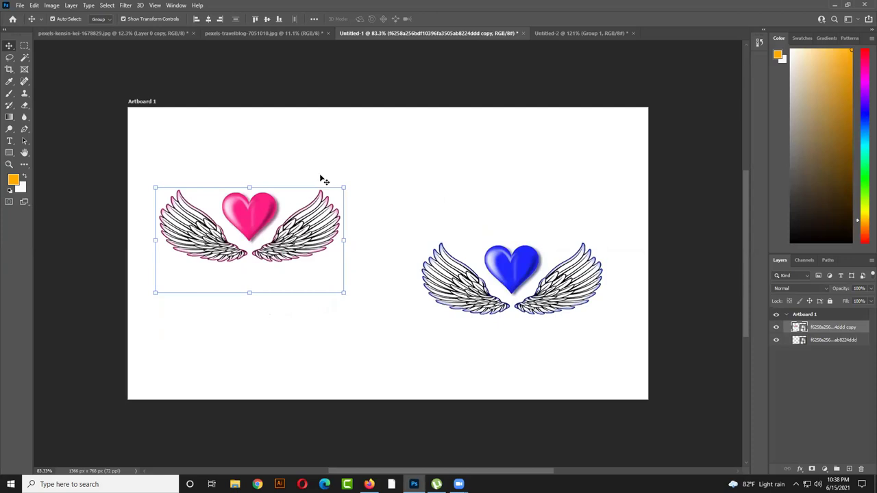
{"action": "left_click_drag", "start_coordinate": [493, 282], "coordinate": [477, 224]}
{"action": "left_click_drag", "start_coordinate": [461, 257], "coordinate": [463, 301]}
{"action": "left_click_drag", "start_coordinate": [224, 242], "coordinate": [245, 223]}
{"action": "left_click_drag", "start_coordinate": [473, 269], "coordinate": [473, 230]}
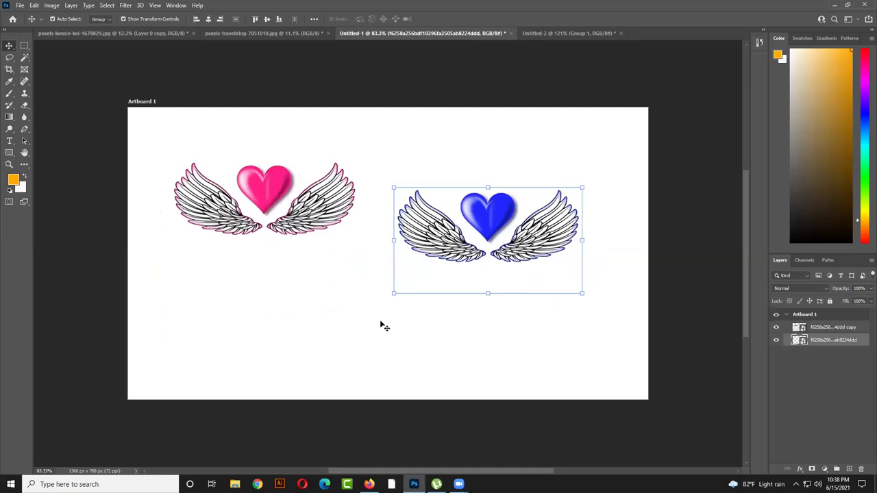
- Select the pink heart, the artboard and the blue heart directly on the canvas, and move the blue heart slightly down
{"action": "left_click", "coordinate": [292, 219]}
{"action": "left_click", "coordinate": [345, 344]}
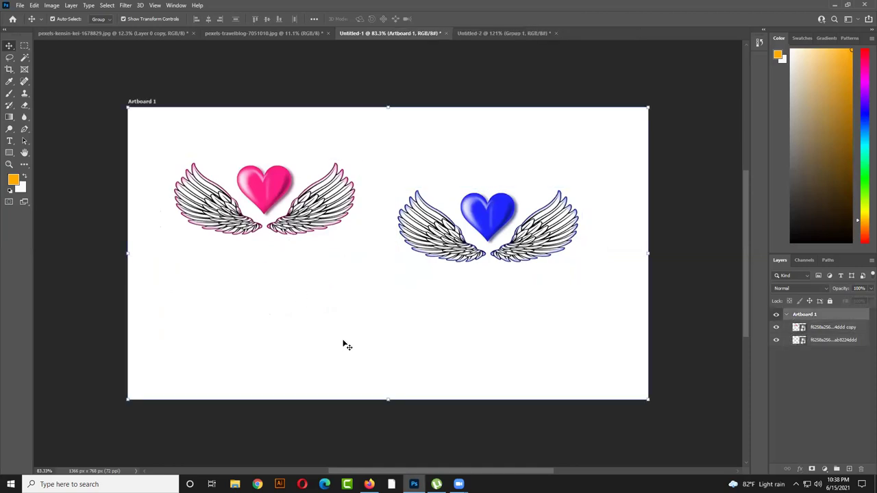
{"action": "left_click", "coordinate": [465, 234]}
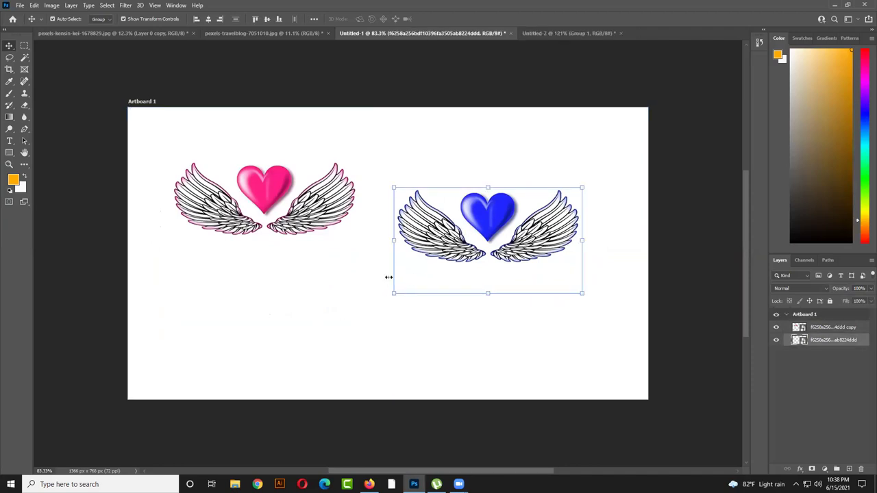
{"action": "left_click", "coordinate": [491, 323]}
{"action": "left_click", "coordinate": [466, 225]}
{"action": "left_click_drag", "start_coordinate": [465, 235], "coordinate": [458, 259]}
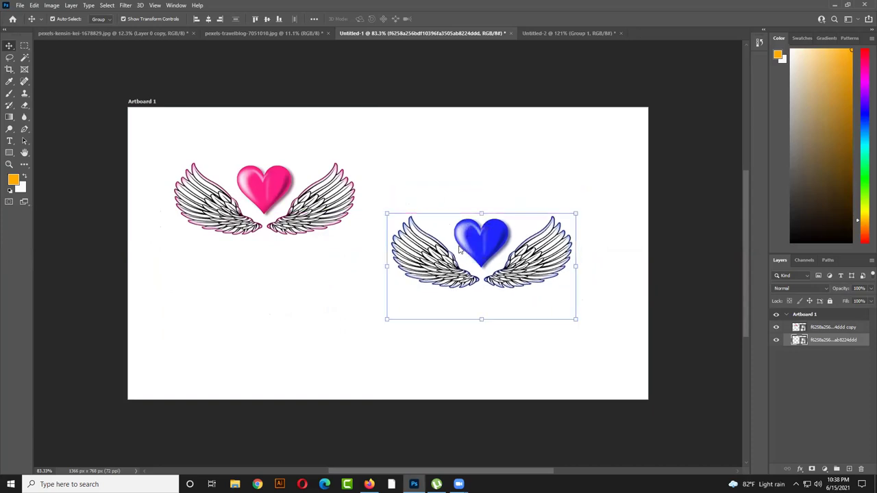
- Move both winged hearts around the artboard and toggle Show Transform Controls off and on, leaving the pink heart in the upper left
{"action": "left_click_drag", "start_coordinate": [322, 206], "coordinate": [298, 273]}
{"action": "left_click_drag", "start_coordinate": [464, 239], "coordinate": [485, 198]}
{"action": "left_click_drag", "start_coordinate": [240, 212], "coordinate": [237, 181]}
{"action": "left_click", "coordinate": [169, 20]}
{"action": "left_click", "coordinate": [168, 20]}
{"action": "left_click_drag", "start_coordinate": [281, 205], "coordinate": [280, 161]}
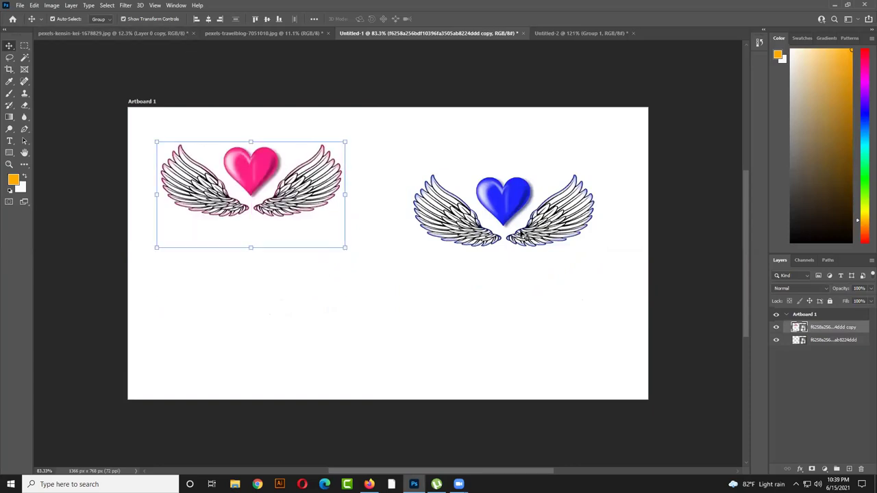
- Move the blue heart down on the artboard and scale it proportionally to about 37%
{"action": "left_click_drag", "start_coordinate": [435, 203], "coordinate": [434, 246]}
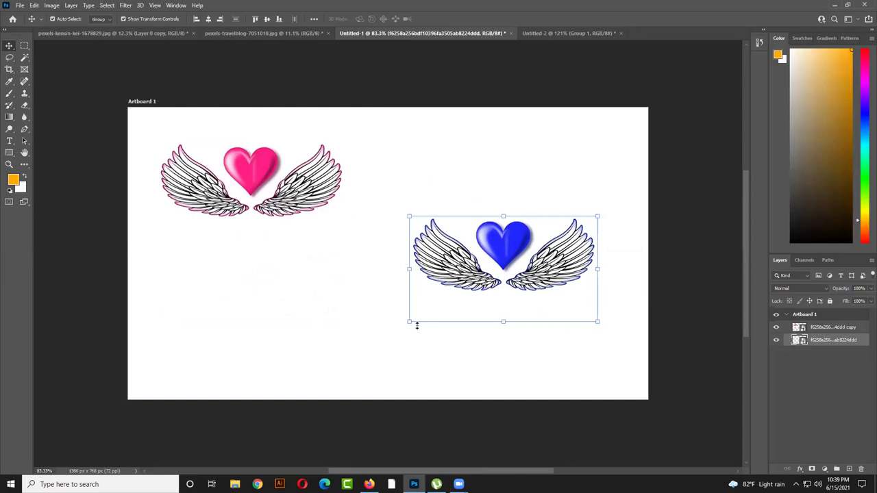
{"action": "left_click_drag", "start_coordinate": [423, 315], "coordinate": [443, 299]}
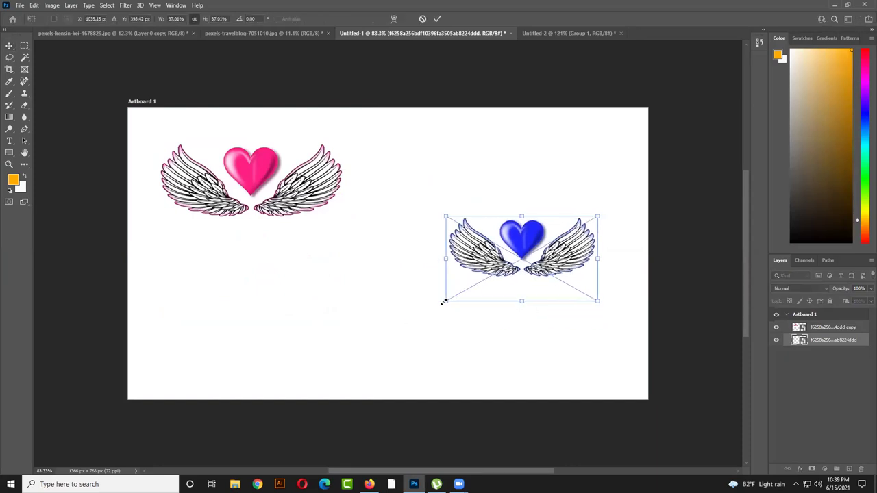
{"action": "left_click", "coordinate": [366, 292]}
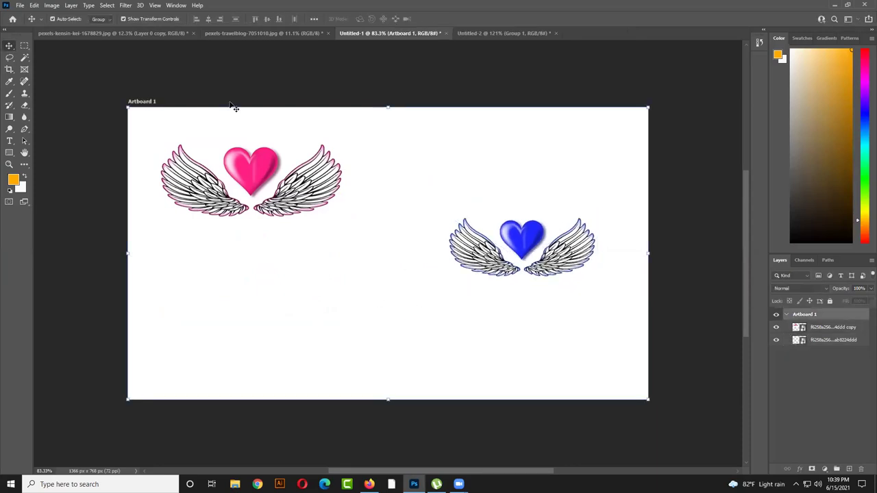
- With Show Transform Controls off, move the pink heart down and to the right, and turn the transform controls back on
{"action": "left_click", "coordinate": [151, 20]}
{"action": "left_click_drag", "start_coordinate": [274, 172], "coordinate": [309, 226]}
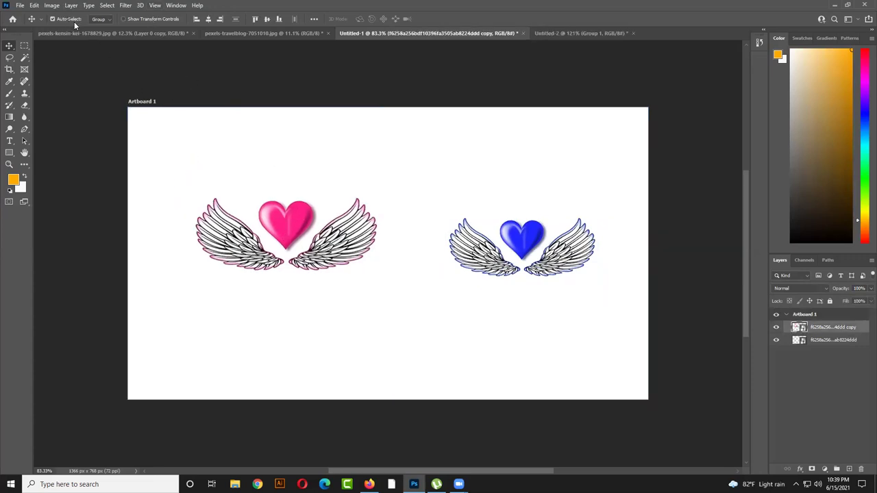
{"action": "left_click", "coordinate": [149, 20]}
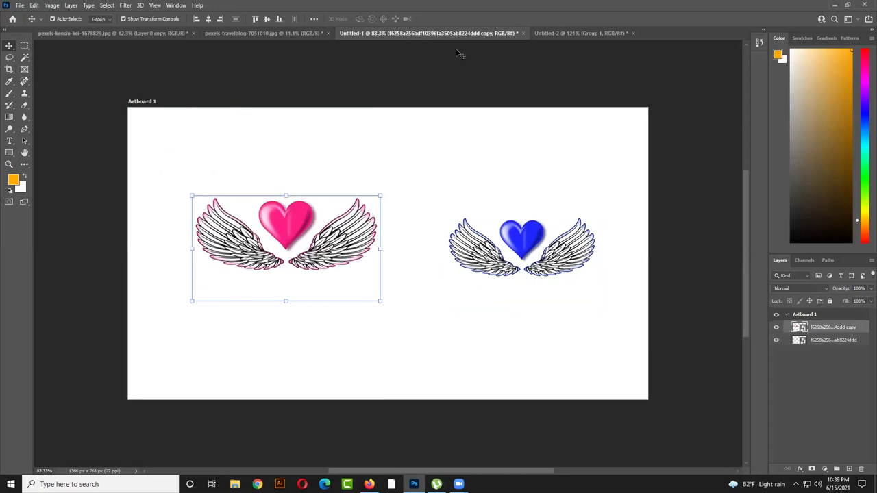
- Switch to the Untitled-2 document and reposition the grouped diamond photo slightly on the canvas
{"action": "left_click", "coordinate": [613, 35]}
{"action": "left_click_drag", "start_coordinate": [581, 185], "coordinate": [613, 191]}
{"action": "left_click_drag", "start_coordinate": [514, 221], "coordinate": [496, 218]}
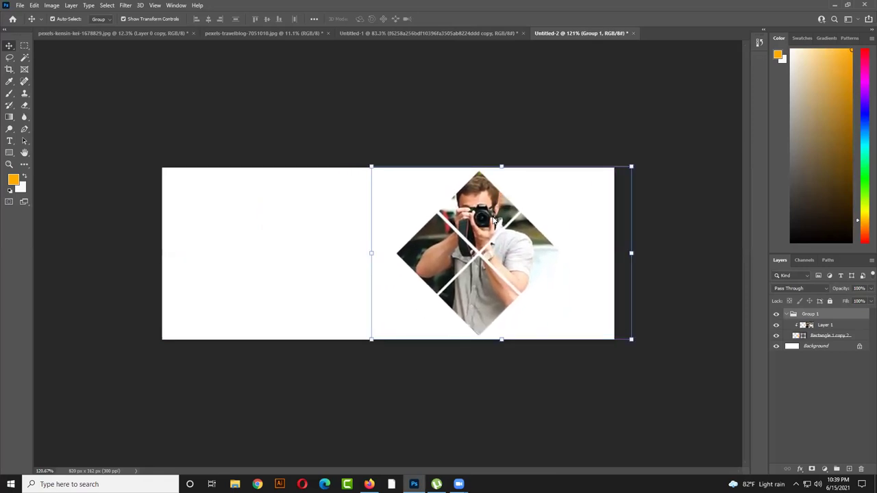
- Set Auto-Select to Layer, move the photo and diamond layers individually, and deselect them
{"action": "left_click", "coordinate": [108, 20]}
{"action": "left_click", "coordinate": [96, 31]}
{"action": "left_click_drag", "start_coordinate": [467, 258], "coordinate": [514, 256]}
{"action": "left_click", "coordinate": [450, 190]}
{"action": "mouse_move", "coordinate": [450, 190]}
{"action": "left_mouse_down"}
{"action": "mouse_move", "coordinate": [530, 203]}
{"action": "mouse_move", "coordinate": [446, 196]}
{"action": "left_mouse_up"}
{"action": "left_click", "coordinate": [581, 117]}
{"action": "mouse_move", "coordinate": [474, 241]}
{"action": "left_mouse_down"}
{"action": "mouse_move", "coordinate": [434, 194]}
{"action": "mouse_move", "coordinate": [392, 206]}
{"action": "mouse_move", "coordinate": [418, 206]}
{"action": "mouse_move", "coordinate": [442, 233]}
{"action": "mouse_move", "coordinate": [411, 219]}
{"action": "mouse_move", "coordinate": [445, 226]}
{"action": "mouse_move", "coordinate": [464, 244]}
{"action": "mouse_move", "coordinate": [456, 236]}
{"action": "mouse_move", "coordinate": [471, 243]}
{"action": "mouse_move", "coordinate": [477, 235]}
{"action": "left_mouse_up"}
{"action": "left_click", "coordinate": [414, 143]}
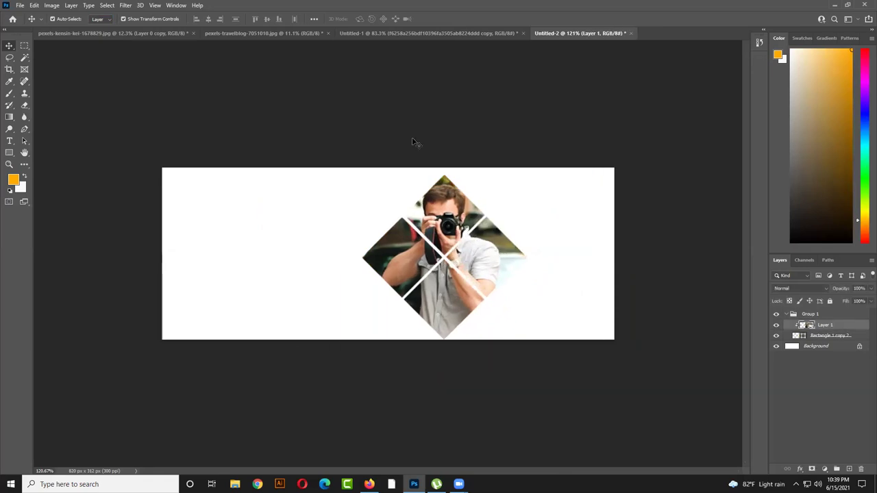
- Set Auto-Select back to Group, move the whole diamond photo group to the canvas's right side, and deselect it
{"action": "left_click", "coordinate": [100, 18]}
{"action": "left_click", "coordinate": [96, 28]}
{"action": "left_click_drag", "start_coordinate": [430, 231], "coordinate": [509, 227]}
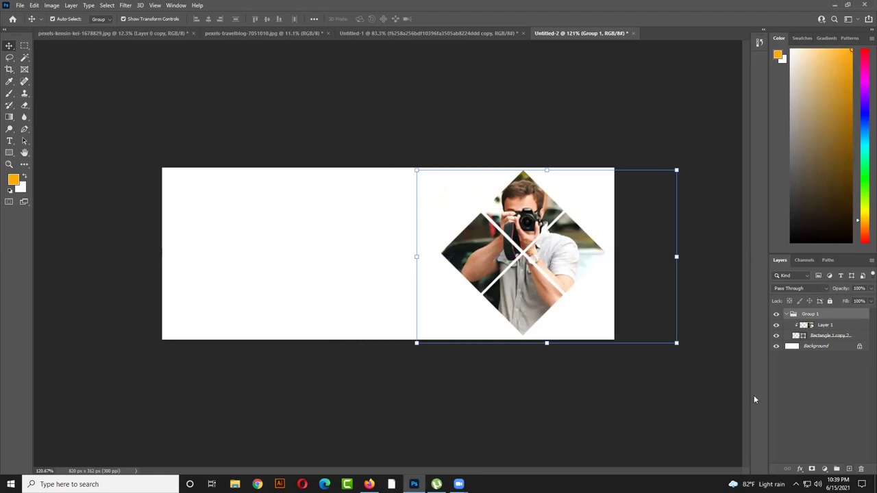
{"action": "left_click", "coordinate": [670, 405]}
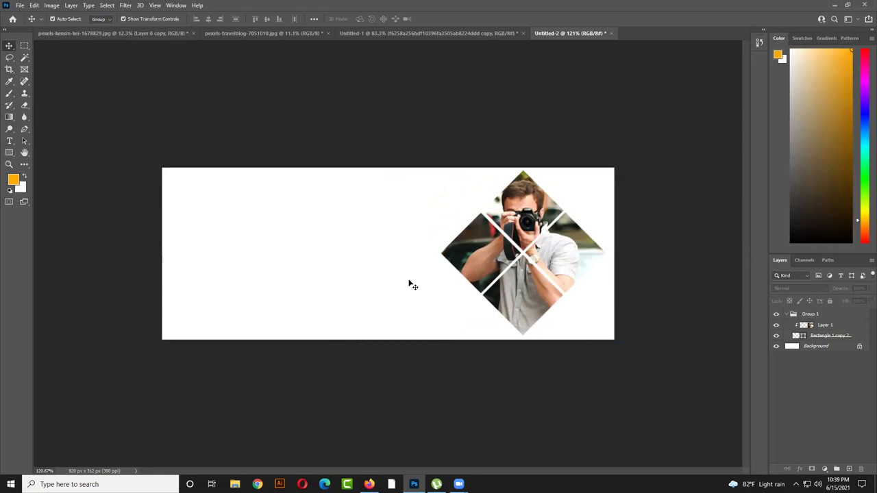
{"action": "left_click", "coordinate": [542, 224]}
{"action": "left_click", "coordinate": [316, 387]}
- Switch to Firefox and look through the Facebook cover photo image results, opening the Stylish Facebook Cover template preview
{"action": "left_click", "coordinate": [369, 485]}
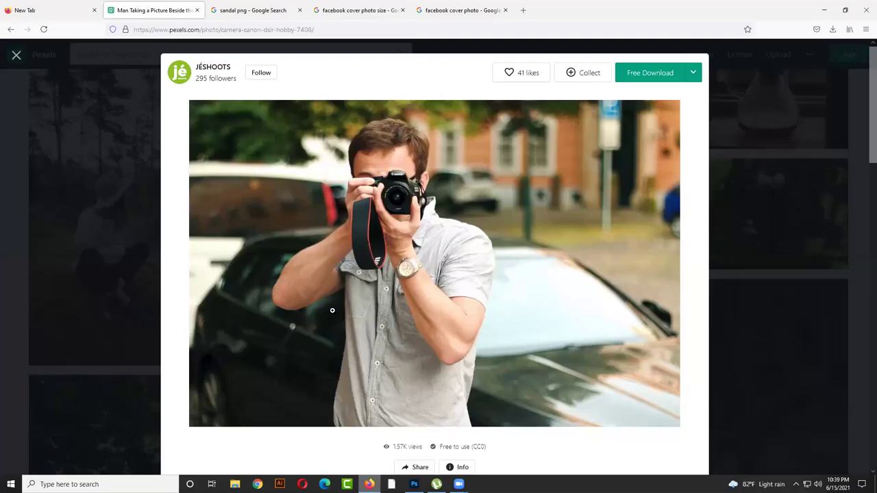
{"action": "left_click", "coordinate": [462, 10]}
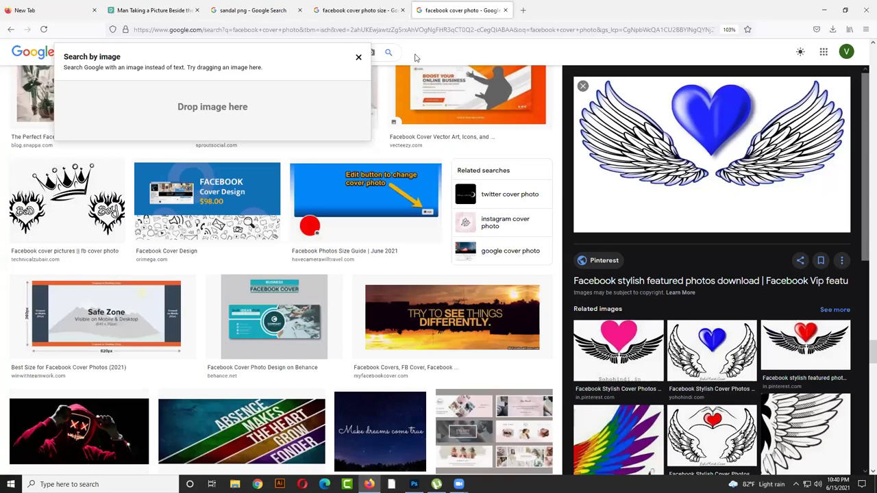
{"action": "left_click", "coordinate": [8, 29]}
{"action": "left_click", "coordinate": [8, 29]}
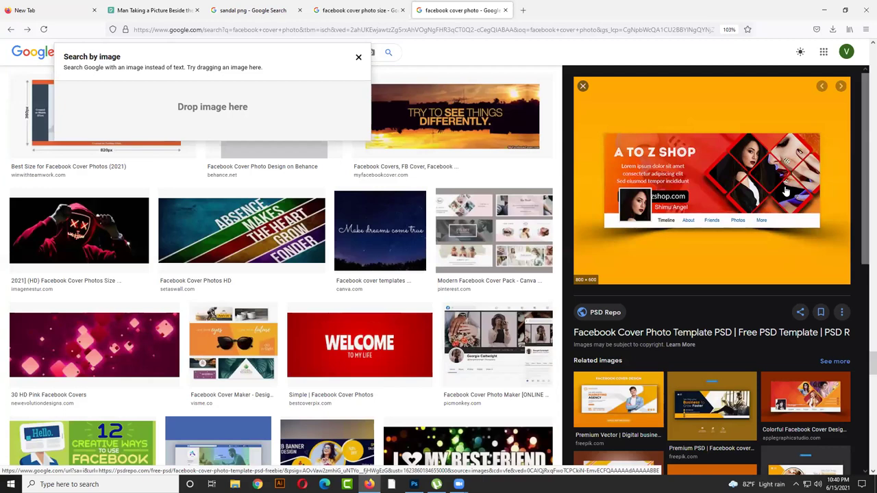
{"action": "scroll", "coordinate": [768, 233], "scroll_direction": "down", "scroll_amount": 3}
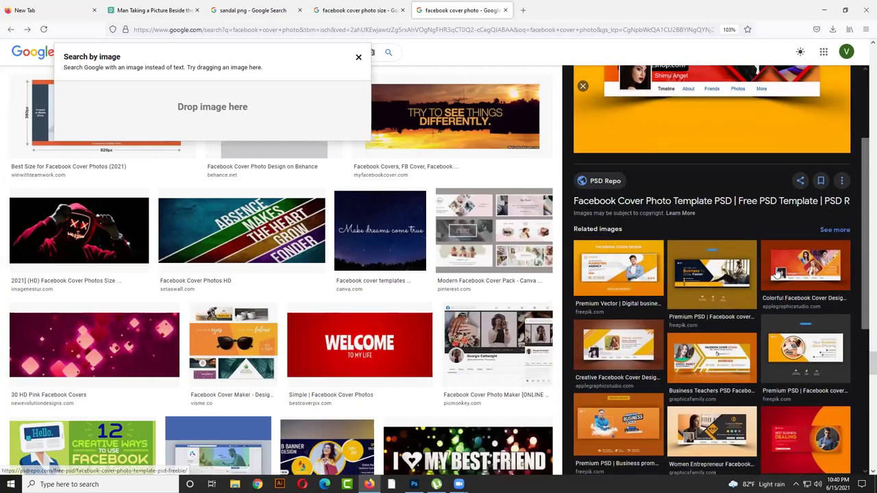
{"action": "scroll", "coordinate": [782, 278], "scroll_direction": "down", "scroll_amount": 2}
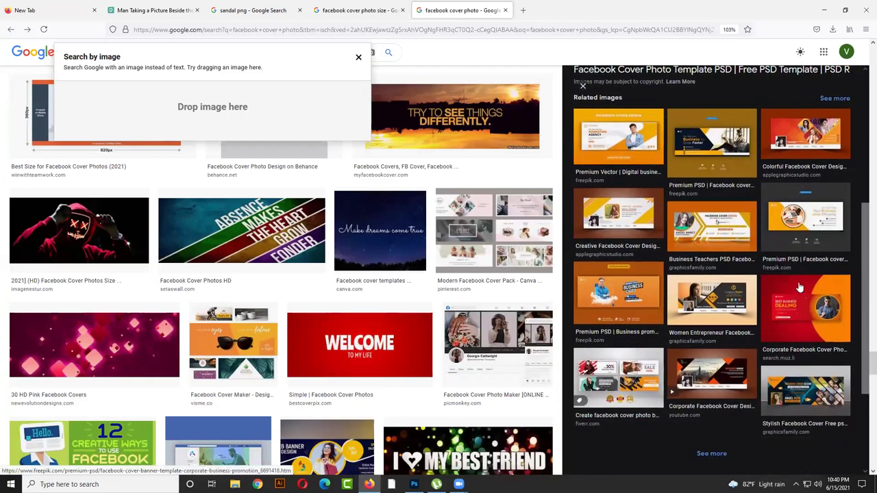
{"action": "left_click", "coordinate": [822, 401]}
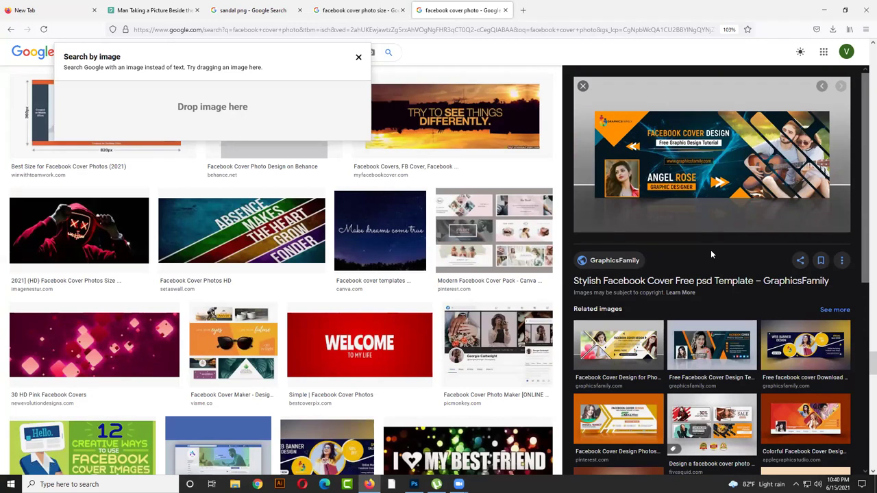
- Browse the A to Z Shop cover's related images, reopen the Stylish Facebook Cover template, and dismiss the search-by-image box
{"action": "key", "text": "Right"}
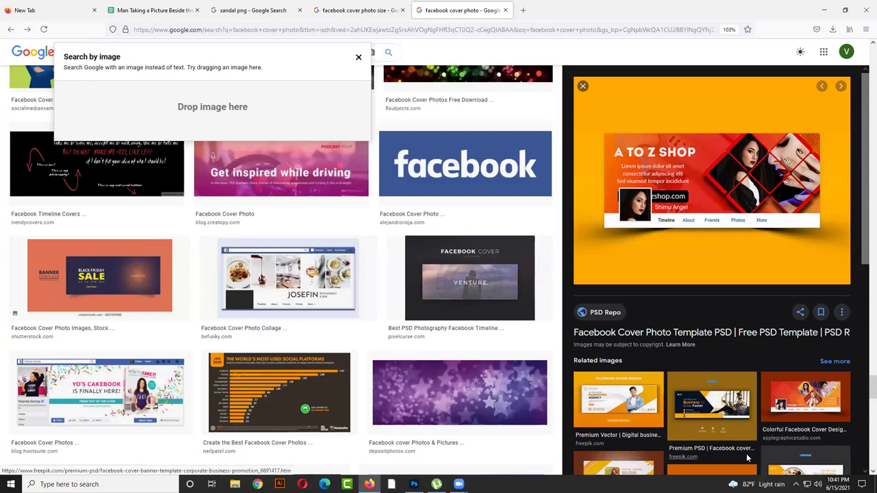
{"action": "scroll", "coordinate": [746, 455], "scroll_direction": "down", "scroll_amount": 3}
{"action": "scroll", "coordinate": [738, 447], "scroll_direction": "down", "scroll_amount": 1}
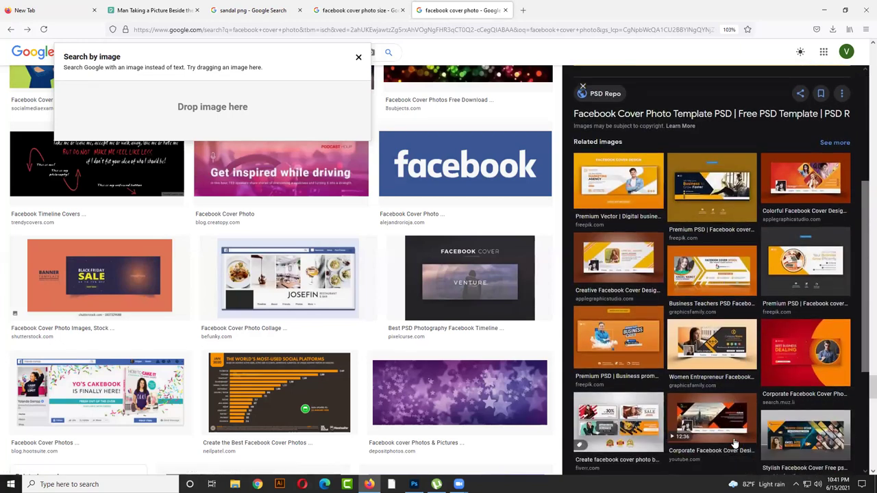
{"action": "scroll", "coordinate": [733, 438], "scroll_direction": "down", "scroll_amount": 2}
{"action": "scroll", "coordinate": [741, 427], "scroll_direction": "down", "scroll_amount": 1}
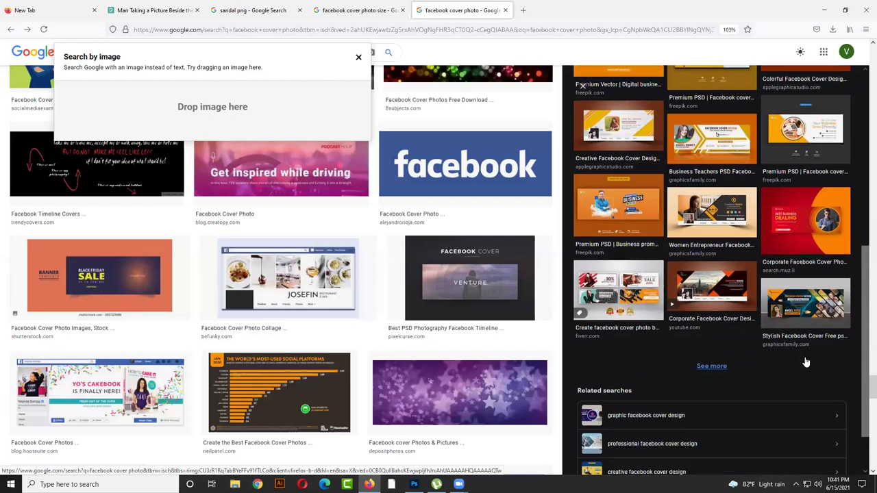
{"action": "left_click", "coordinate": [811, 309]}
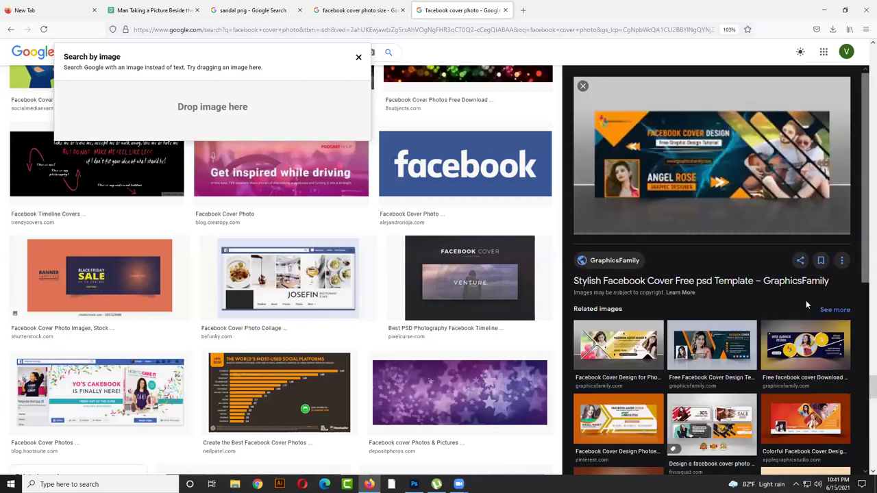
{"action": "left_click", "coordinate": [358, 58]}
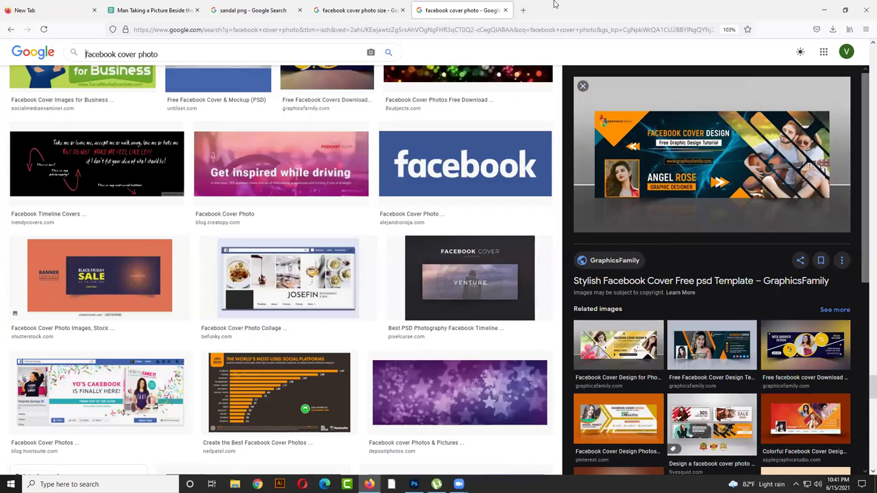
- Search Google Images for "brush png" in a new browser tab
{"action": "left_click", "coordinate": [523, 11]}
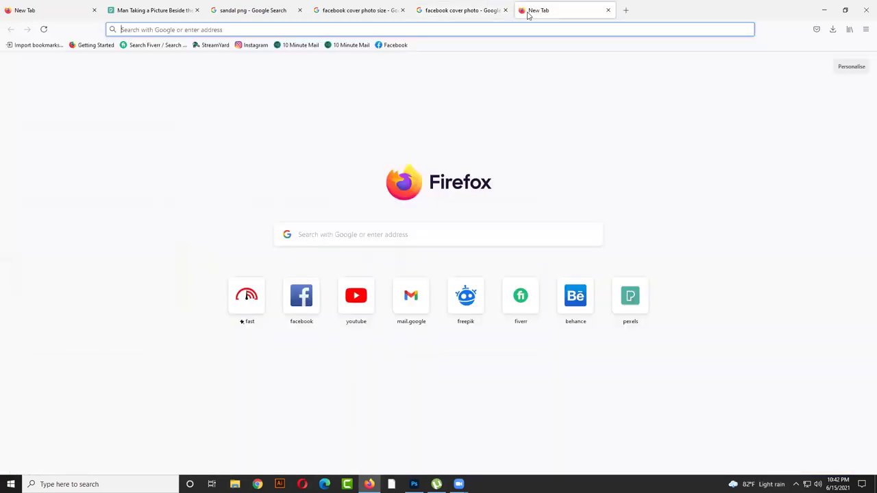
{"action": "type", "text": "brush"}
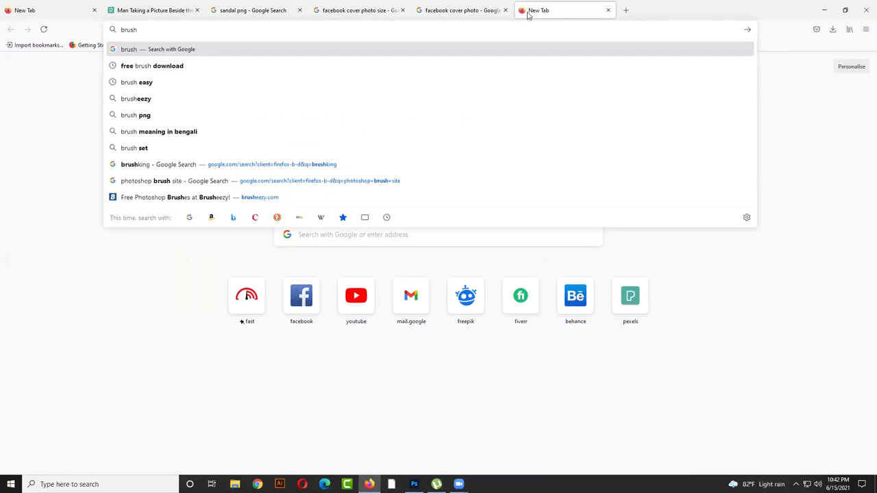
{"action": "type", "text": " png"}
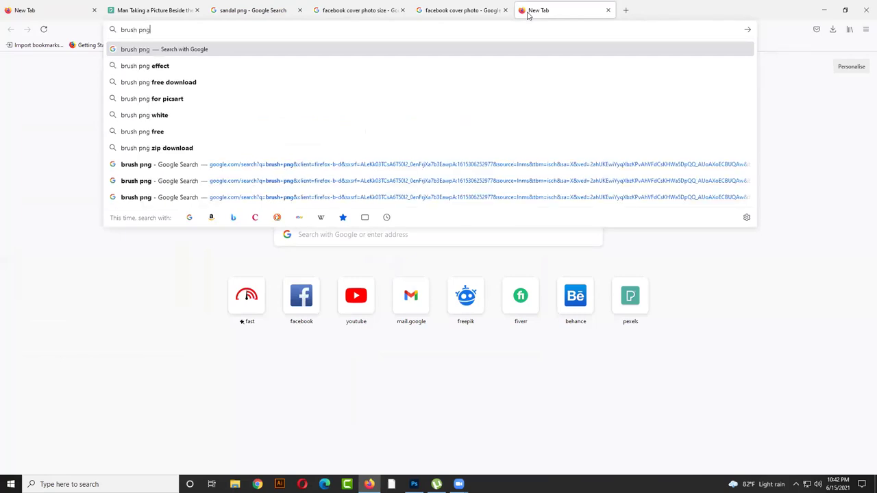
{"action": "key", "text": "Return"}
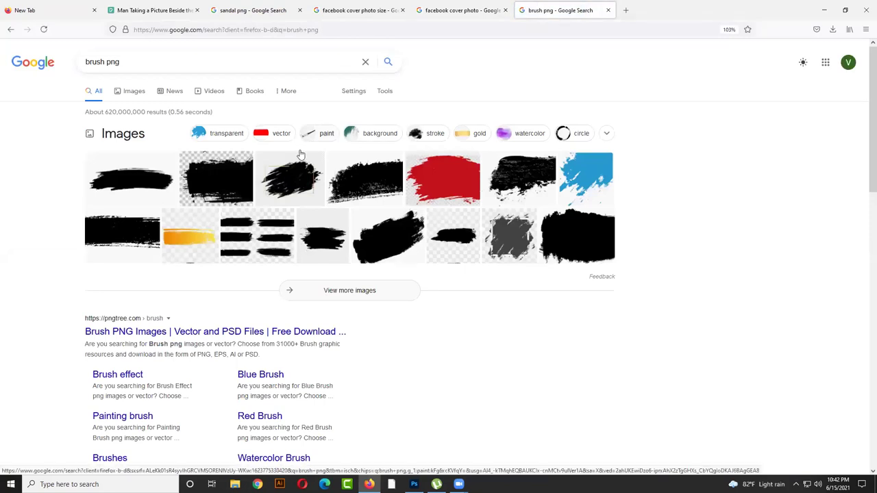
{"action": "left_click", "coordinate": [124, 92]}
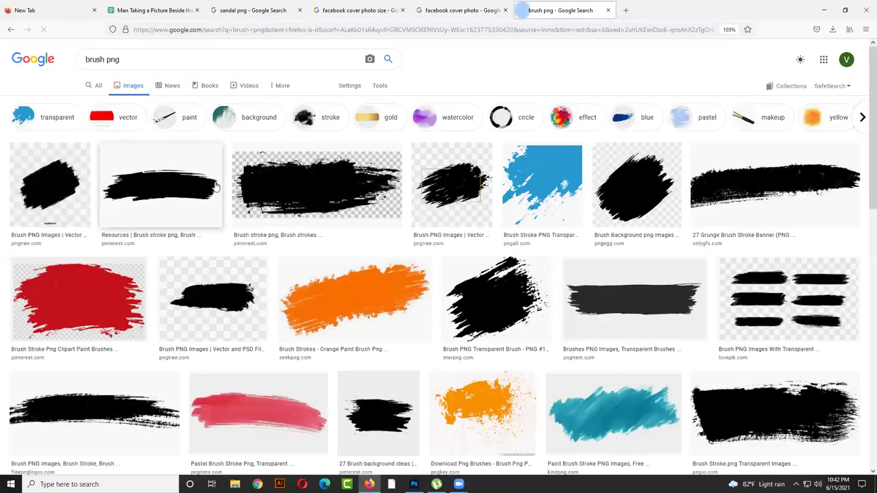
- Find the wide black brush stroke PNG from Freepnglogos.com in the results and save the image to the computer
{"action": "scroll", "coordinate": [455, 287], "scroll_direction": "down", "scroll_amount": 1}
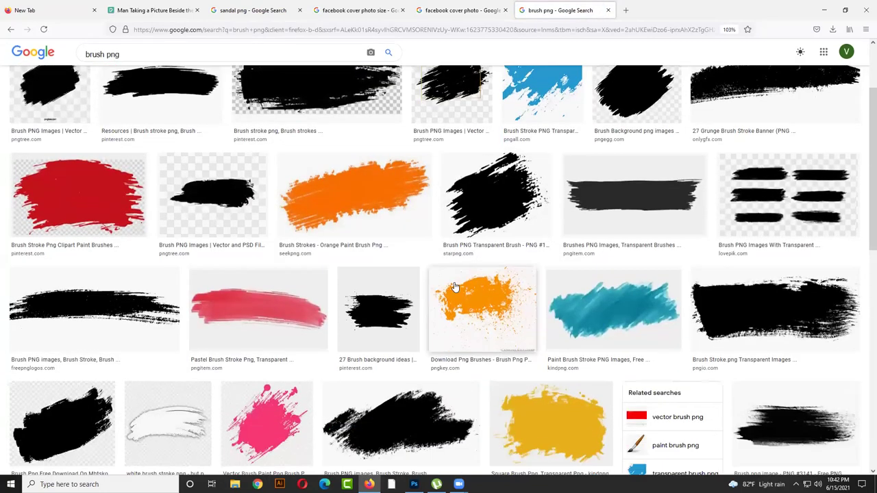
{"action": "scroll", "coordinate": [398, 315], "scroll_direction": "down", "scroll_amount": 2}
{"action": "left_click", "coordinate": [388, 325]}
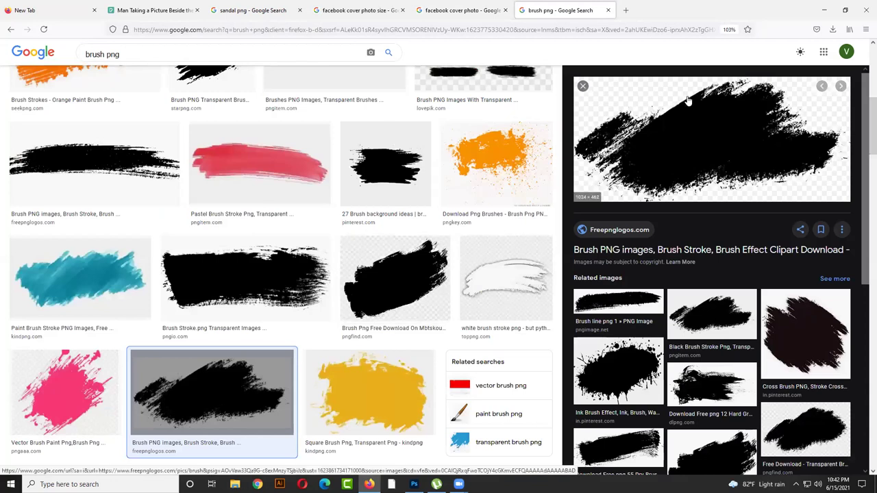
{"action": "right_click", "coordinate": [688, 98]}
{"action": "left_click", "coordinate": [713, 221]}
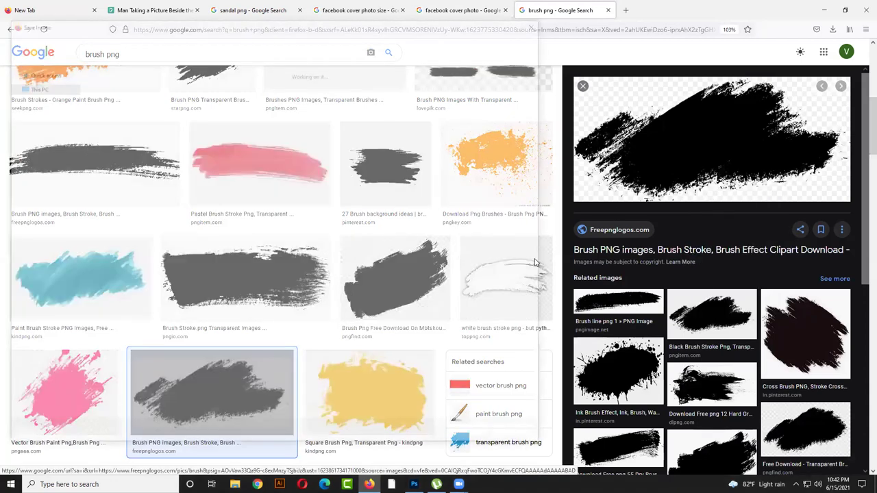
{"action": "left_click", "coordinate": [473, 437]}
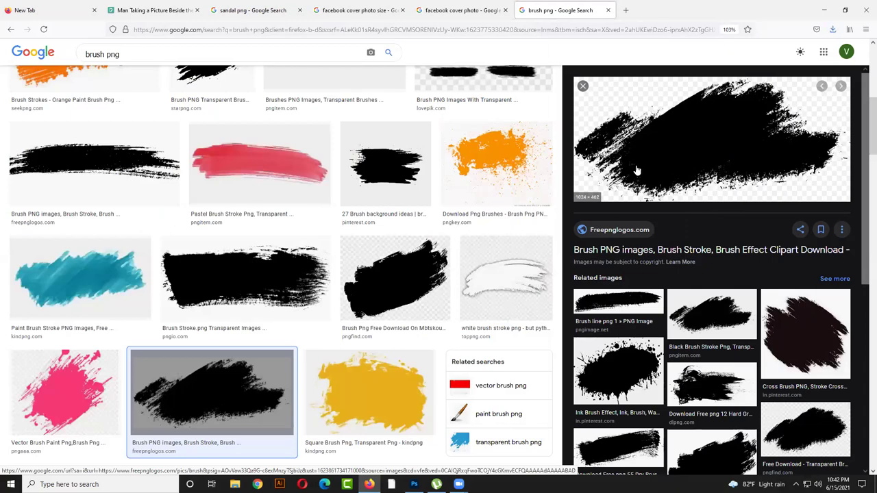
- Place the downloaded brush stroke PNG in Untitled-2, scaled to about 10.38%, on the canvas's left half
{"action": "left_click", "coordinate": [833, 28]}
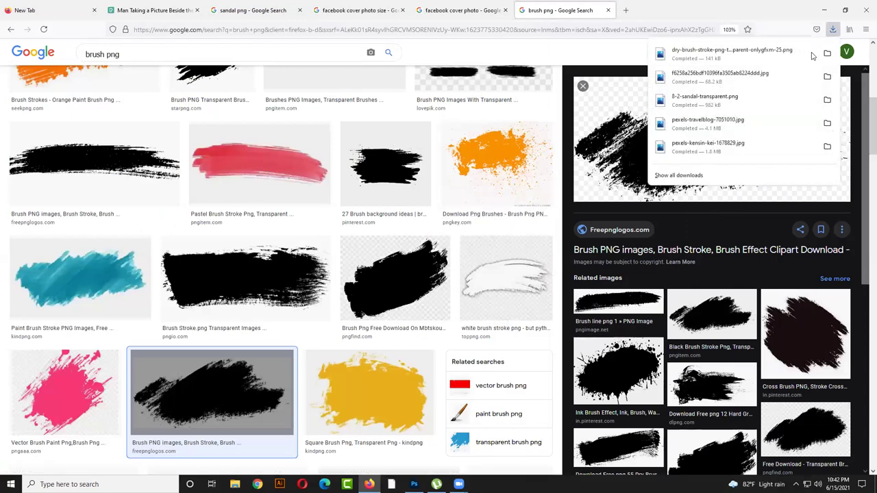
{"action": "mouse_move", "coordinate": [792, 59]}
{"action": "left_mouse_down"}
{"action": "mouse_move", "coordinate": [545, 125]}
{"action": "mouse_move", "coordinate": [414, 431]}
{"action": "mouse_move", "coordinate": [414, 484]}
{"action": "mouse_move", "coordinate": [316, 261]}
{"action": "left_mouse_up"}
{"action": "left_click_drag", "start_coordinate": [442, 259], "coordinate": [398, 261]}
{"action": "mouse_move", "coordinate": [537, 344]}
{"action": "left_mouse_down"}
{"action": "mouse_move", "coordinate": [372, 303]}
{"action": "mouse_move", "coordinate": [388, 304]}
{"action": "left_mouse_up"}
{"action": "left_click_drag", "start_coordinate": [358, 254], "coordinate": [393, 285]}
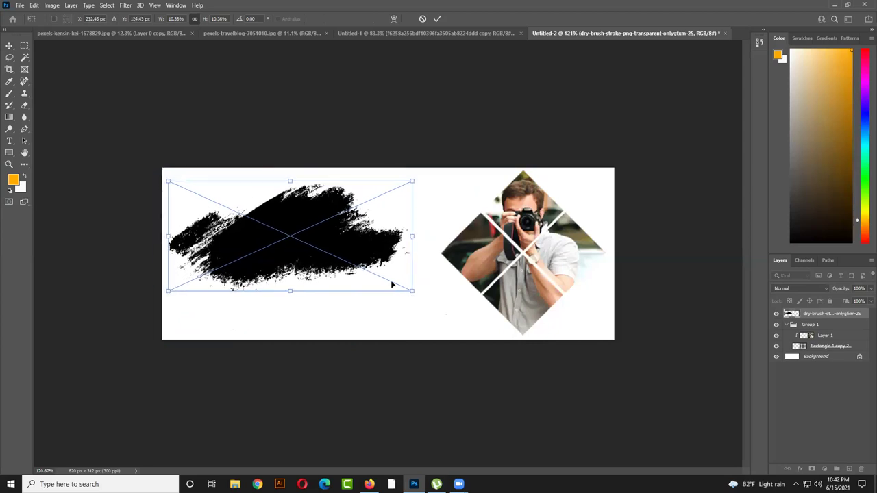
{"action": "key", "text": "Return"}
- Select the diamond photo group, toggle its Layer 1 visibility off and on, and collapse Group 1 in the layer list
{"action": "left_click", "coordinate": [485, 249]}
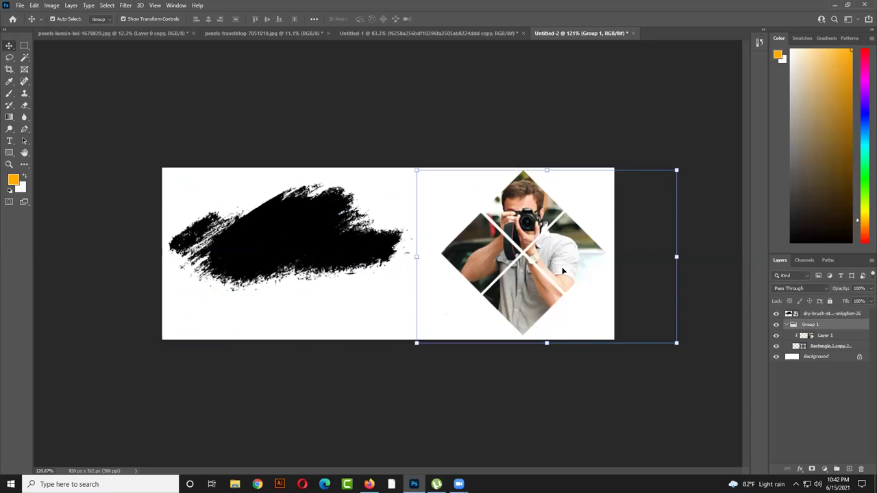
{"action": "left_click", "coordinate": [776, 336]}
{"action": "left_click", "coordinate": [776, 336]}
{"action": "left_click", "coordinate": [787, 325]}
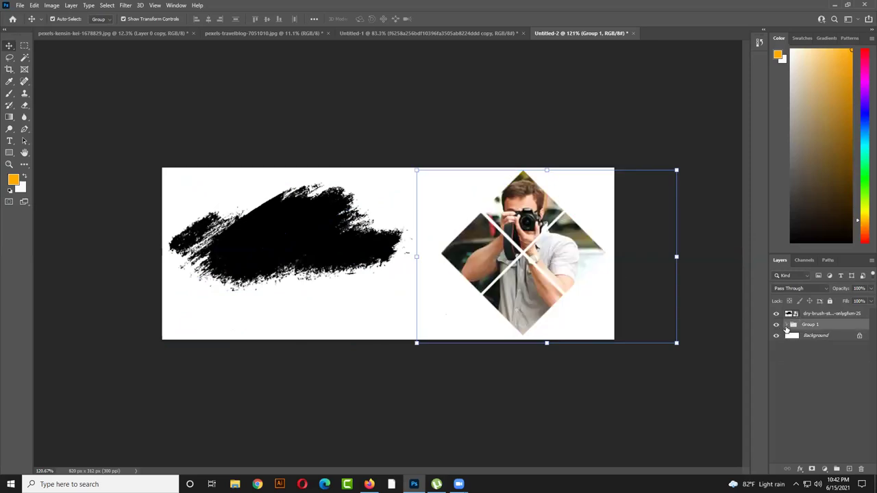
- Reselect the diamond photo group on the canvas and nudge it slightly down
{"action": "left_click", "coordinate": [738, 329]}
{"action": "left_click", "coordinate": [475, 218]}
{"action": "left_click_drag", "start_coordinate": [512, 215], "coordinate": [511, 217]}
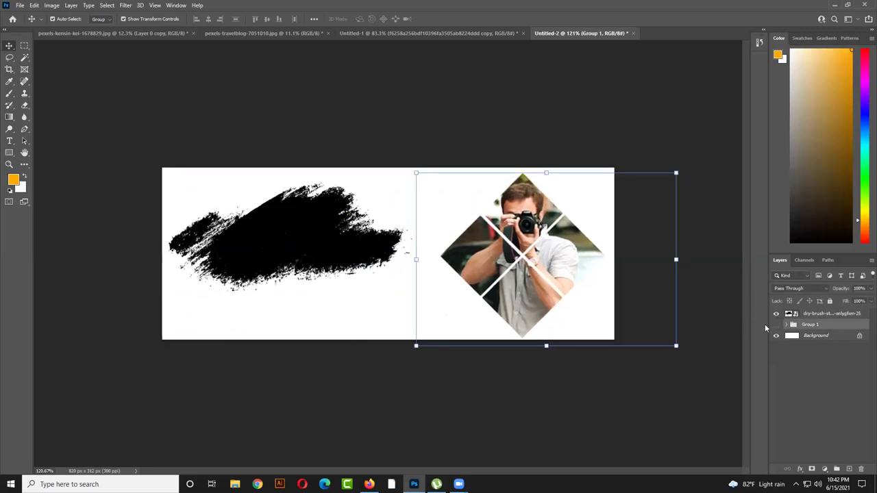
- Hide Group 1 and the Background layer, select the brush stroke layer, and move the stroke closer to the canvas's centre
{"action": "left_click", "coordinate": [776, 325]}
{"action": "key", "text": "ctrl+t"}
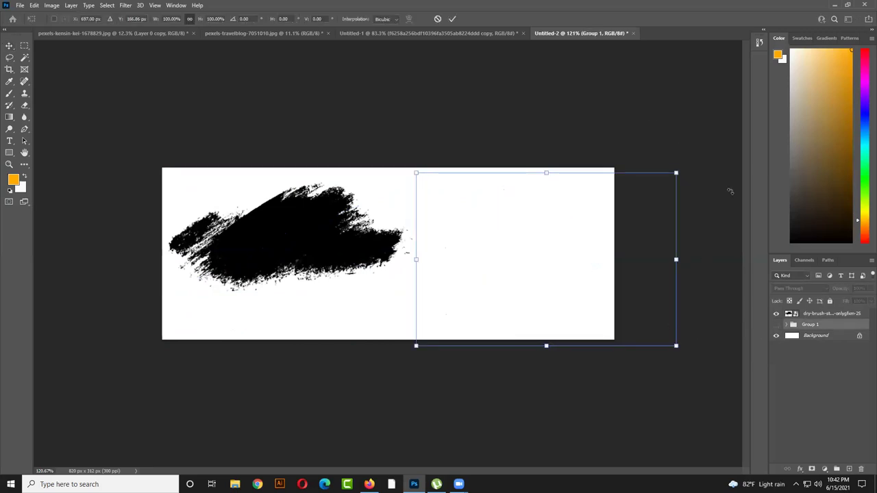
{"action": "left_click", "coordinate": [453, 18]}
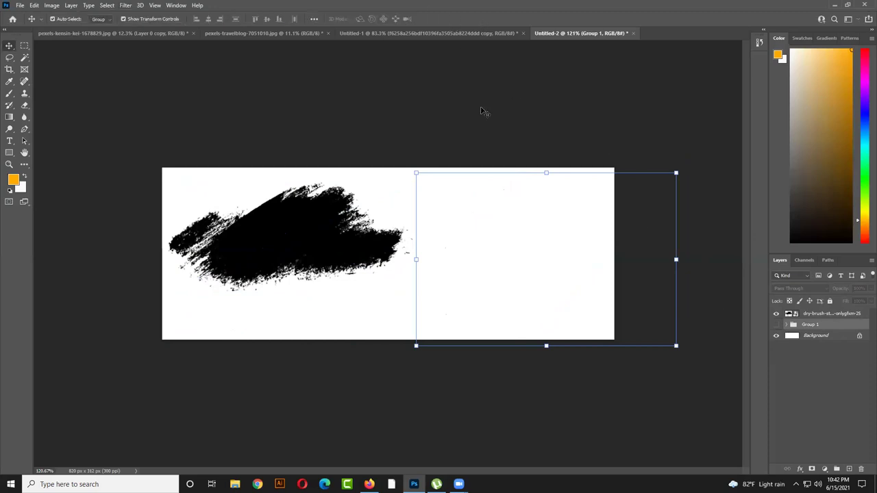
{"action": "left_click", "coordinate": [830, 313]}
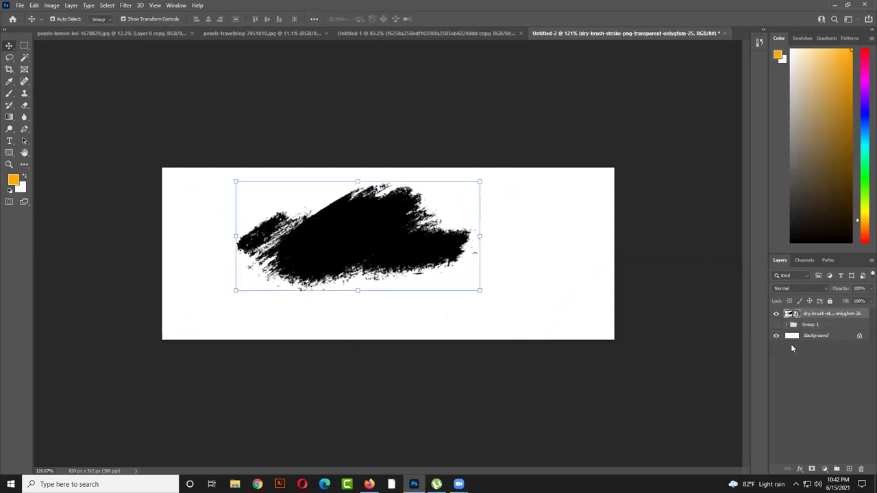
{"action": "left_click", "coordinate": [777, 335]}
{"action": "mouse_move", "coordinate": [507, 328]}
{"action": "left_mouse_down"}
{"action": "mouse_move", "coordinate": [517, 318]}
{"action": "mouse_move", "coordinate": [500, 355]}
{"action": "mouse_move", "coordinate": [506, 329]}
{"action": "mouse_move", "coordinate": [495, 332]}
{"action": "left_mouse_up"}
- Try a magenta Color Overlay (#ff07a5) on the brush stroke layer
{"action": "right_click", "coordinate": [839, 316]}
{"action": "left_click", "coordinate": [762, 84]}
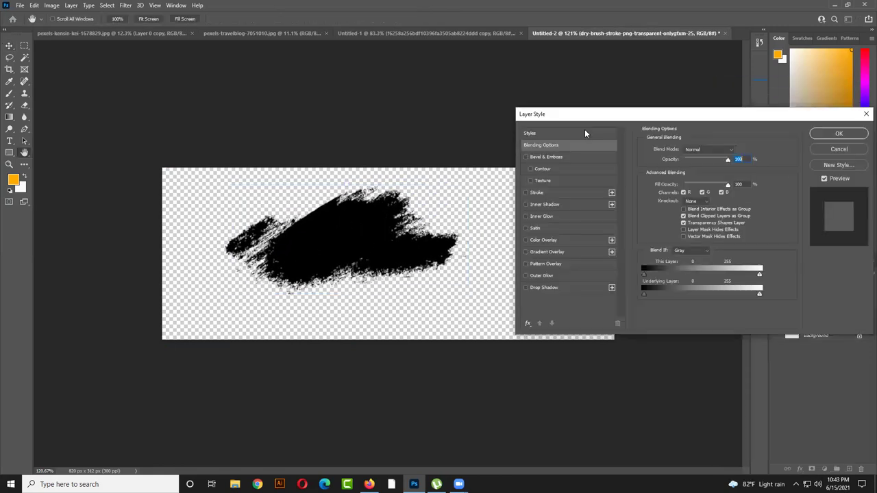
{"action": "left_click", "coordinate": [542, 240]}
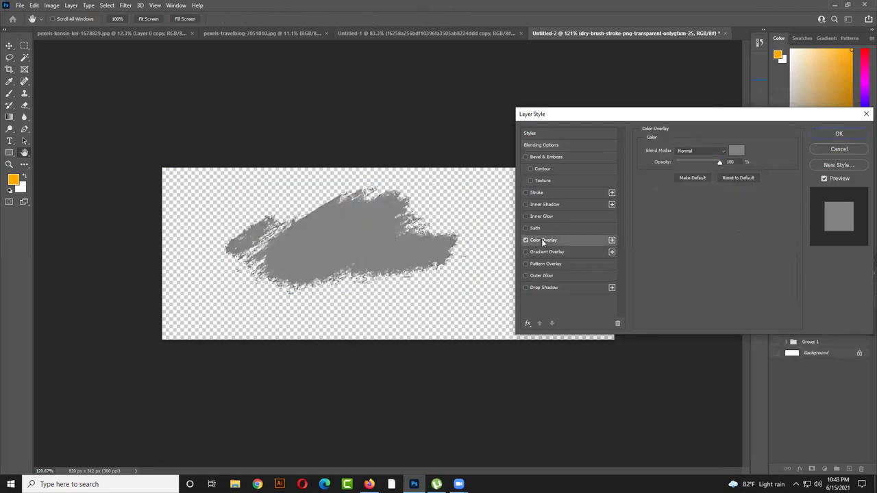
{"action": "left_click", "coordinate": [737, 151]}
{"action": "left_click", "coordinate": [317, 132]}
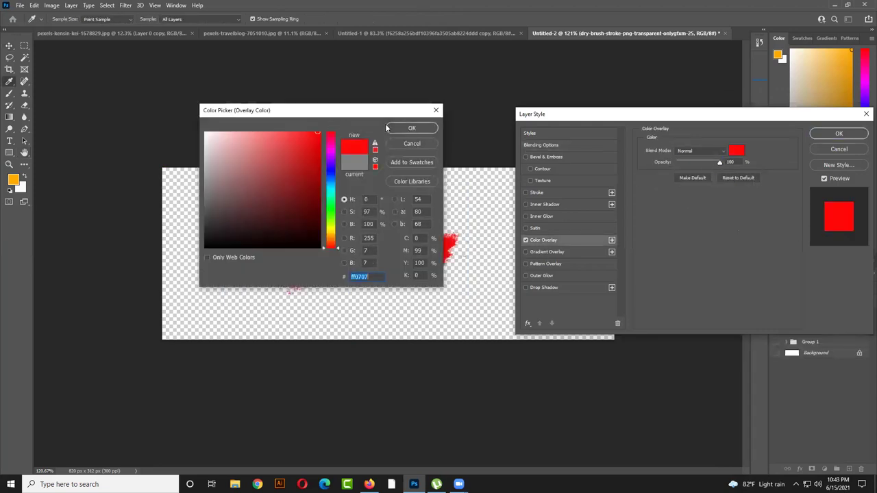
{"action": "left_click_drag", "start_coordinate": [391, 114], "coordinate": [723, 236]}
{"action": "mouse_move", "coordinate": [663, 296]}
{"action": "left_mouse_down"}
{"action": "mouse_move", "coordinate": [664, 364]}
{"action": "mouse_move", "coordinate": [665, 261]}
{"action": "left_mouse_up"}
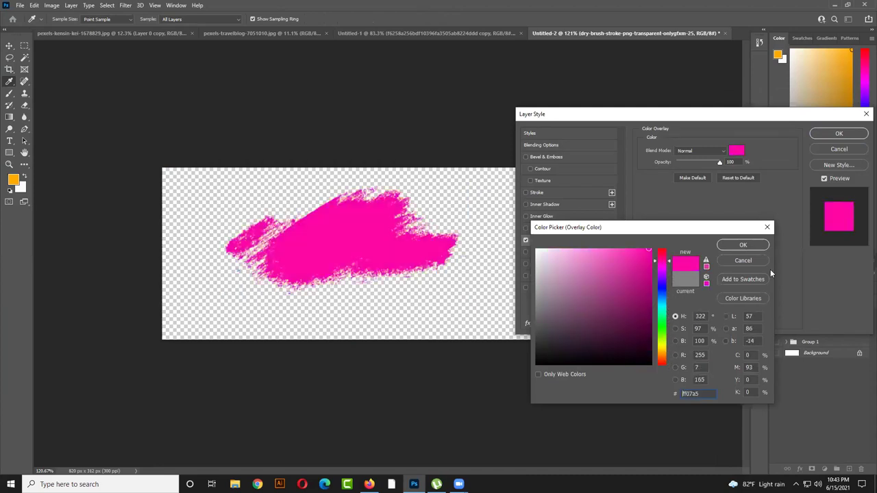
{"action": "left_click", "coordinate": [762, 261]}
{"action": "left_click", "coordinate": [839, 150]}
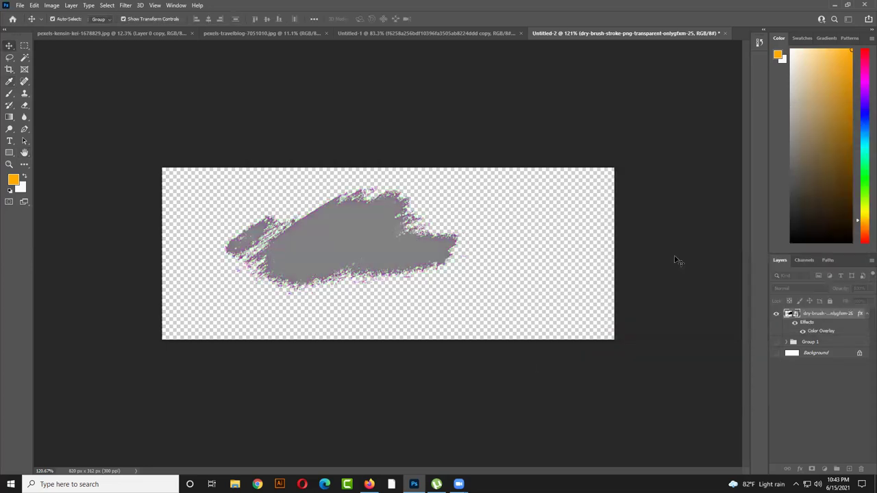
- Move the black brush stroke around the transparent canvas, leaving it slightly right of centre
{"action": "mouse_move", "coordinate": [399, 240]}
{"action": "left_mouse_down"}
{"action": "mouse_move", "coordinate": [384, 247]}
{"action": "mouse_move", "coordinate": [439, 268]}
{"action": "left_mouse_up"}
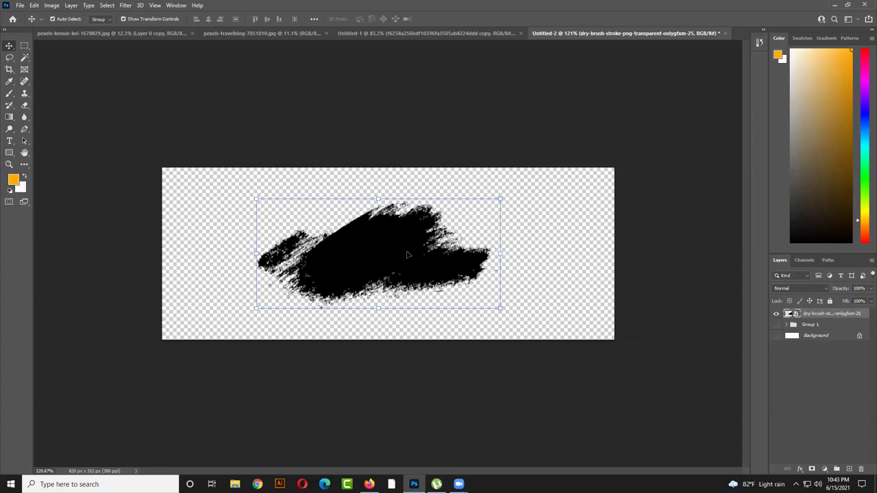
{"action": "mouse_move", "coordinate": [383, 272]}
{"action": "left_mouse_down"}
{"action": "mouse_move", "coordinate": [407, 236]}
{"action": "mouse_move", "coordinate": [366, 268]}
{"action": "mouse_move", "coordinate": [363, 254]}
{"action": "mouse_move", "coordinate": [425, 262]}
{"action": "mouse_move", "coordinate": [441, 292]}
{"action": "left_mouse_up"}
{"action": "mouse_move", "coordinate": [416, 258]}
{"action": "left_mouse_down"}
{"action": "mouse_move", "coordinate": [388, 266]}
{"action": "mouse_move", "coordinate": [405, 257]}
{"action": "mouse_move", "coordinate": [410, 281]}
{"action": "left_mouse_up"}
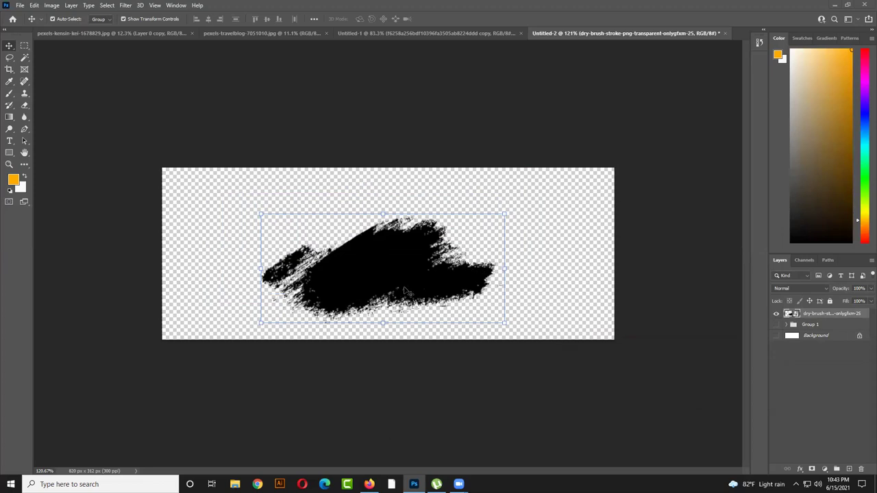
{"action": "left_click_drag", "start_coordinate": [377, 269], "coordinate": [387, 248]}
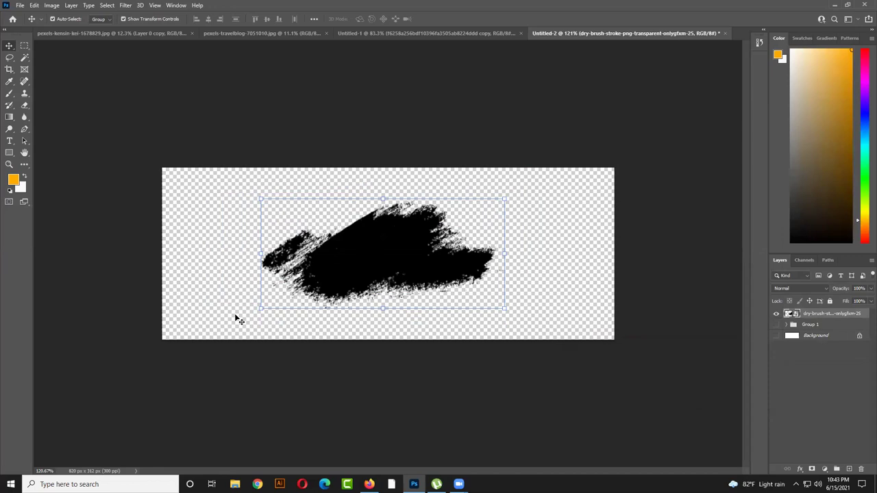
{"action": "mouse_move", "coordinate": [387, 256]}
{"action": "left_mouse_down"}
{"action": "mouse_move", "coordinate": [424, 243]}
{"action": "mouse_move", "coordinate": [445, 251]}
{"action": "left_mouse_up"}
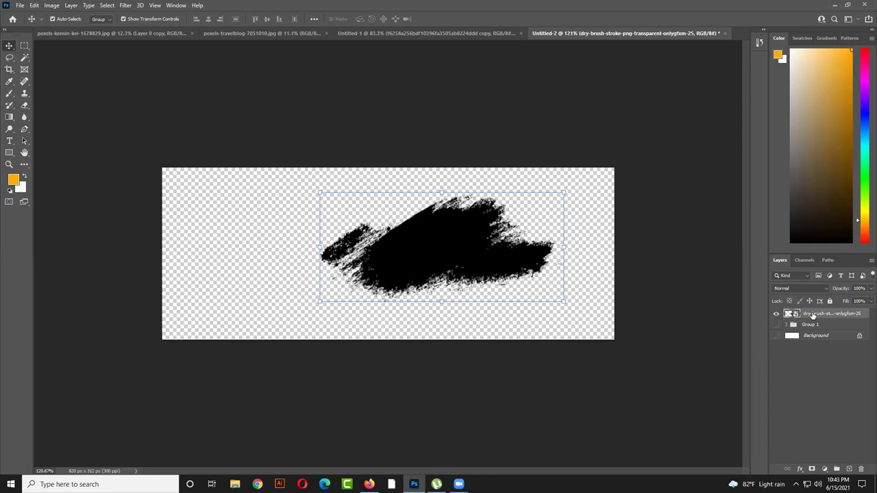
- Rasterize the brush stroke layer, load its pixels as a selection, fill it with the orange foreground color, and deselect
{"action": "right_click", "coordinate": [816, 315]}
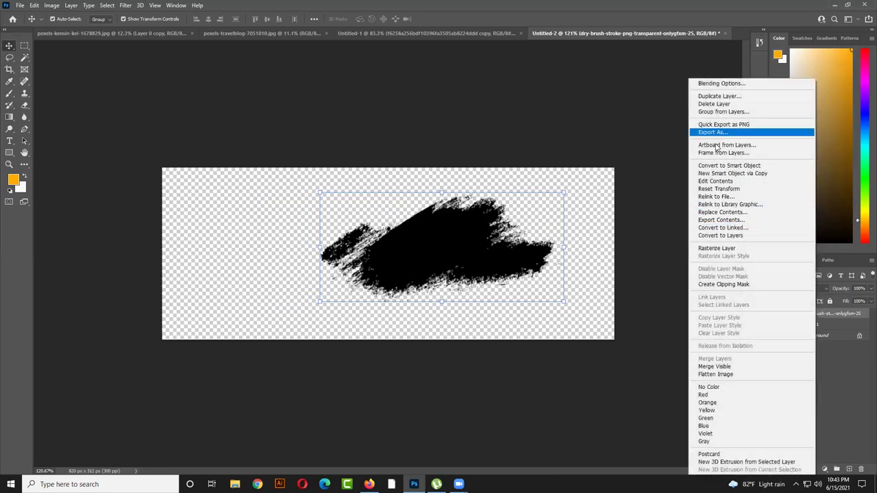
{"action": "left_click", "coordinate": [713, 249]}
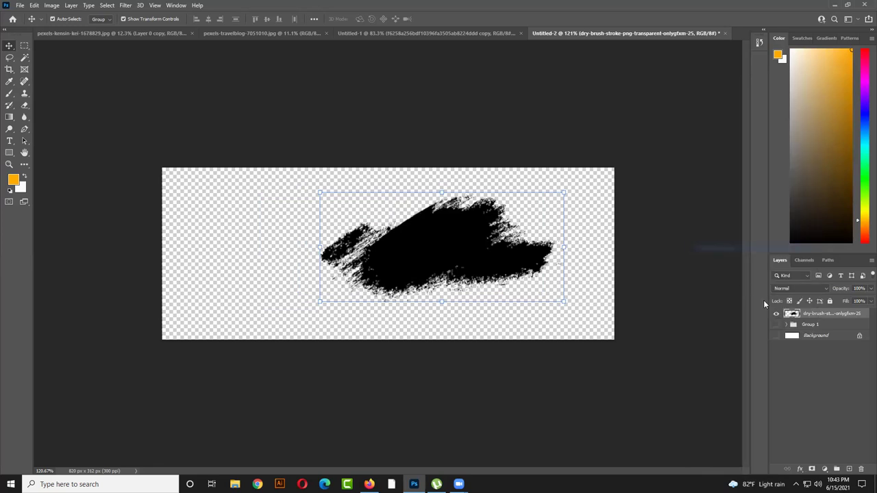
{"action": "left_click", "coordinate": [793, 314], "text": "ctrl"}
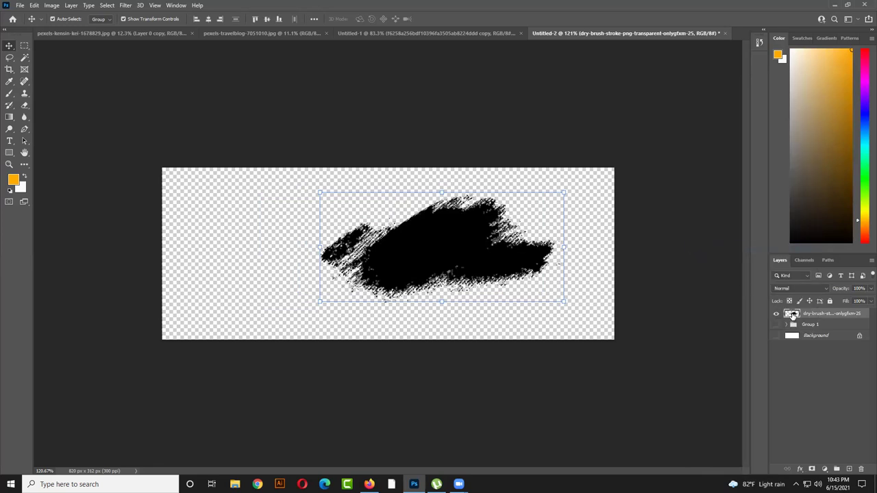
{"action": "key", "text": "alt+BackSpace"}
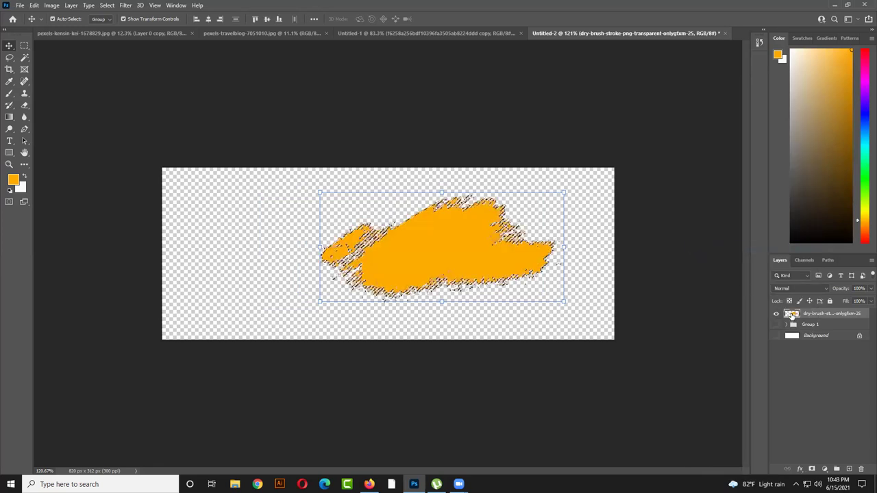
{"action": "left_click", "coordinate": [590, 318]}
- Show the Background layer and examine the orange stroke's edges against white
{"action": "scroll", "coordinate": [459, 285], "scroll_direction": "up", "scroll_amount": 4}
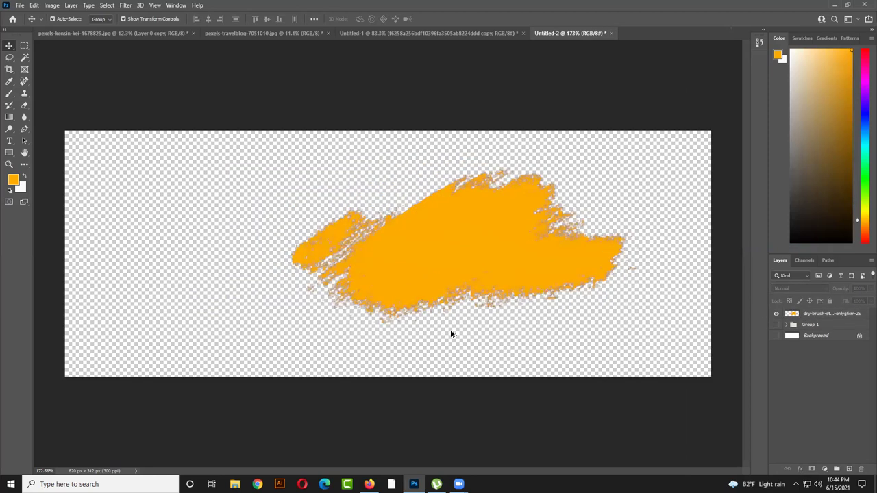
{"action": "left_click", "coordinate": [777, 335]}
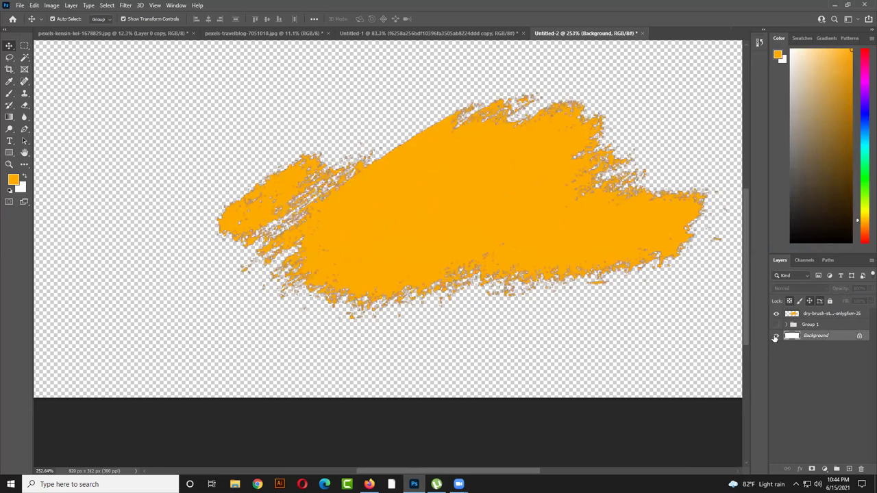
{"action": "scroll", "coordinate": [501, 244], "scroll_direction": "down", "scroll_amount": 4}
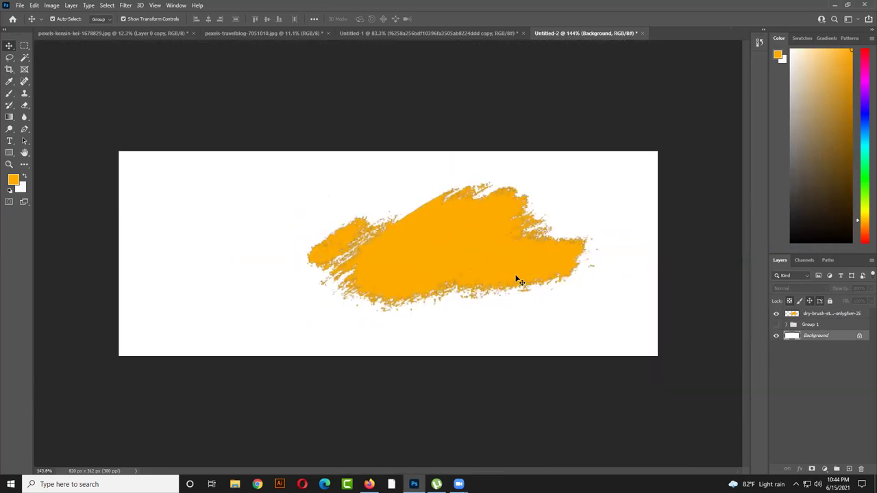
- Undo showing the Background, the orange fill and the rasterizing of the brush stroke layer
{"action": "key", "text": "ctrl+z"}
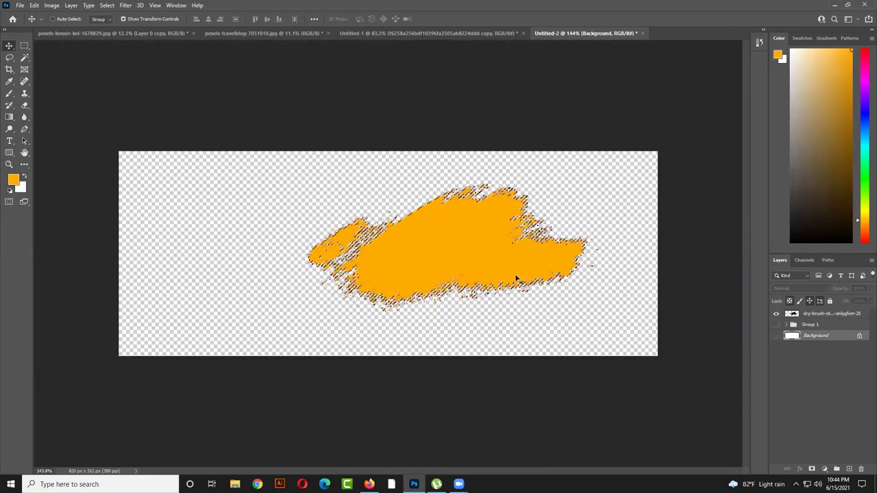
{"action": "key", "text": "ctrl+z"}
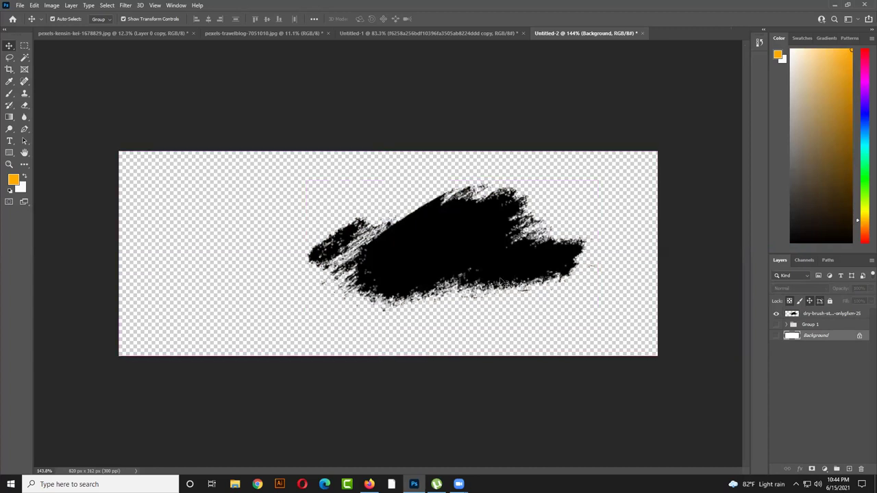
{"action": "left_click", "coordinate": [539, 271], "text": "ctrl"}
{"action": "key", "text": "ctrl+z"}
- Apply an orange Color Overlay (#ff8400) in Normal mode at 100% opacity to the brush stroke layer and reposition it near the canvas's centre
{"action": "mouse_move", "coordinate": [445, 228]}
{"action": "left_mouse_down"}
{"action": "mouse_move", "coordinate": [547, 242]}
{"action": "mouse_move", "coordinate": [507, 250]}
{"action": "left_mouse_up"}
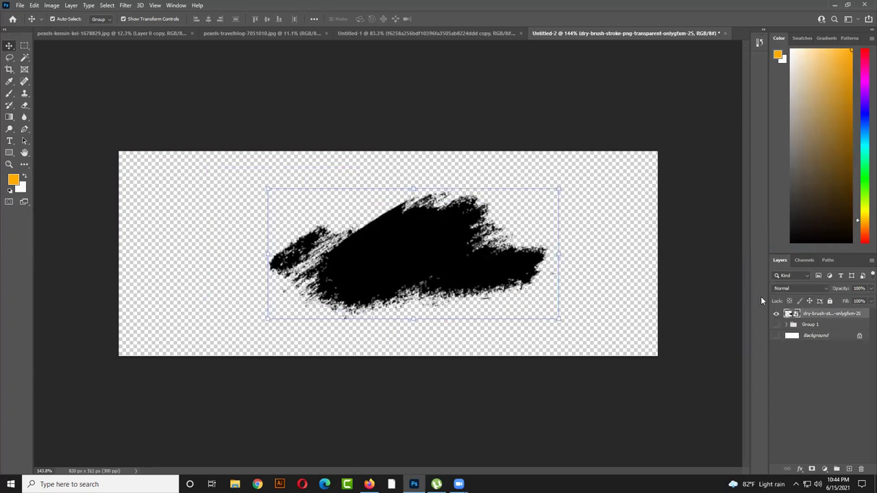
{"action": "right_click", "coordinate": [818, 317]}
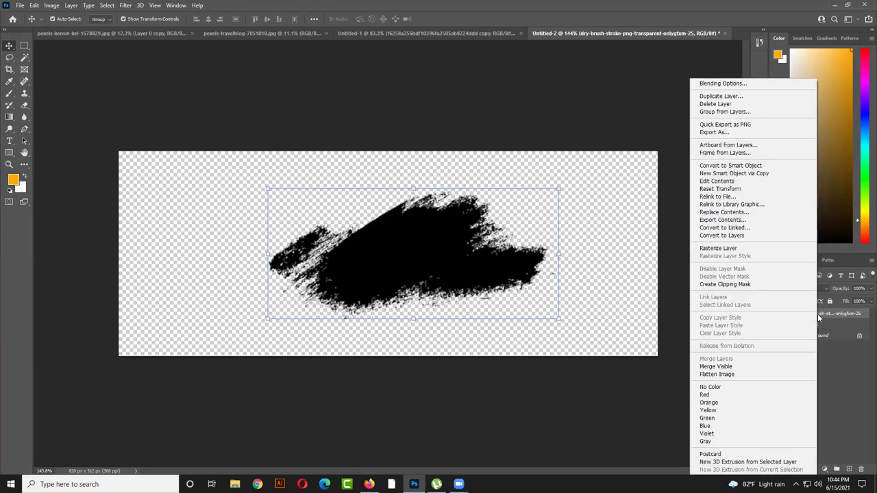
{"action": "left_click", "coordinate": [738, 84]}
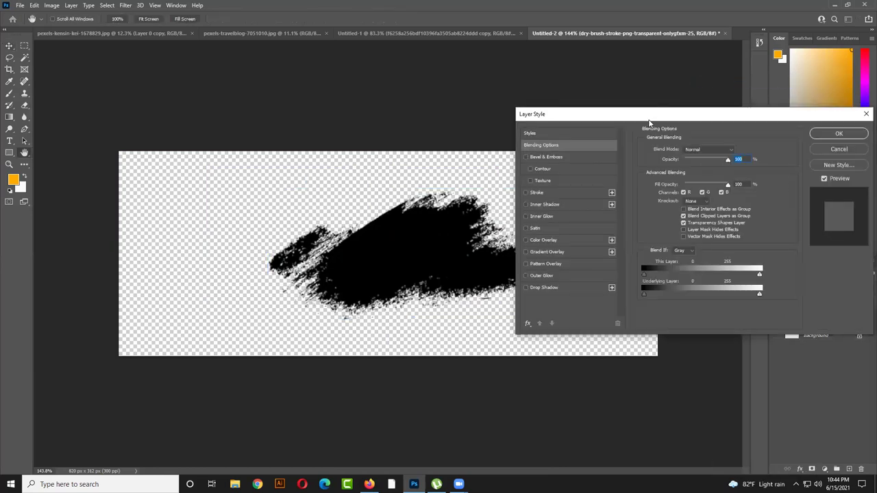
{"action": "left_click_drag", "start_coordinate": [649, 122], "coordinate": [677, 153]}
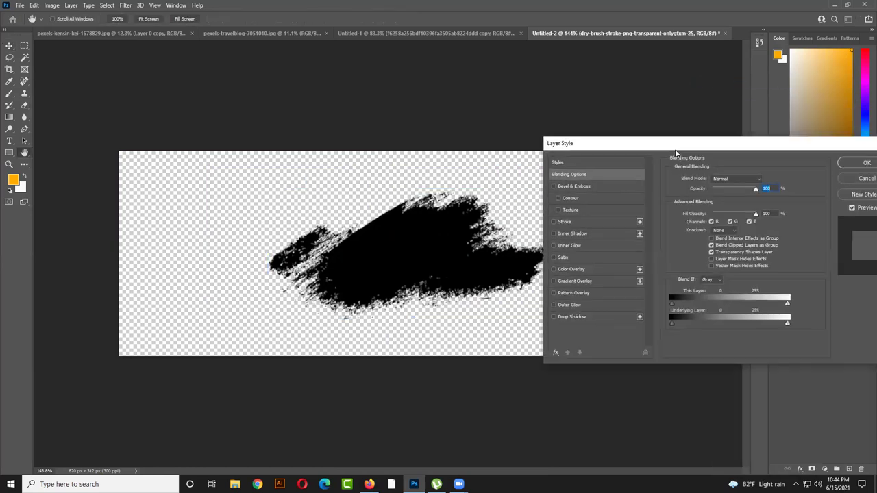
{"action": "left_click", "coordinate": [569, 271]}
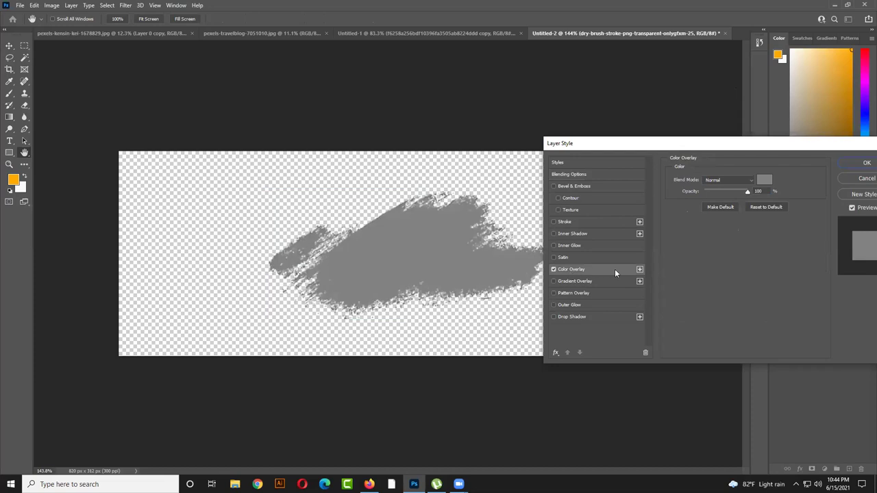
{"action": "left_click", "coordinate": [767, 181]}
{"action": "mouse_move", "coordinate": [630, 290]}
{"action": "left_mouse_down"}
{"action": "mouse_move", "coordinate": [663, 253]}
{"action": "mouse_move", "coordinate": [665, 361]}
{"action": "left_mouse_up"}
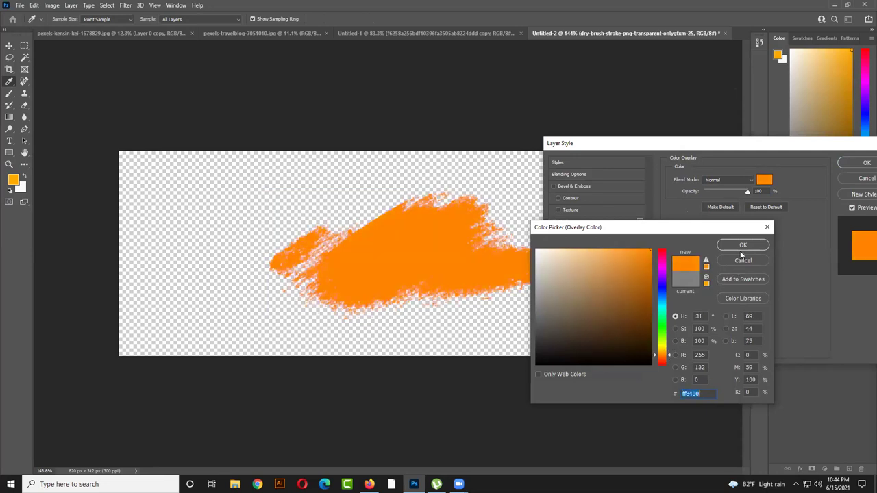
{"action": "left_click", "coordinate": [743, 244]}
{"action": "left_click_drag", "start_coordinate": [755, 150], "coordinate": [672, 152]}
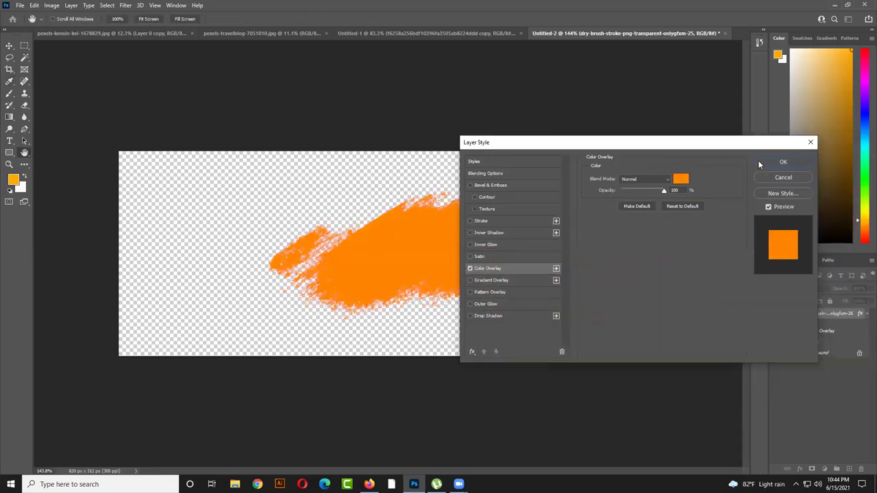
{"action": "left_click", "coordinate": [783, 166]}
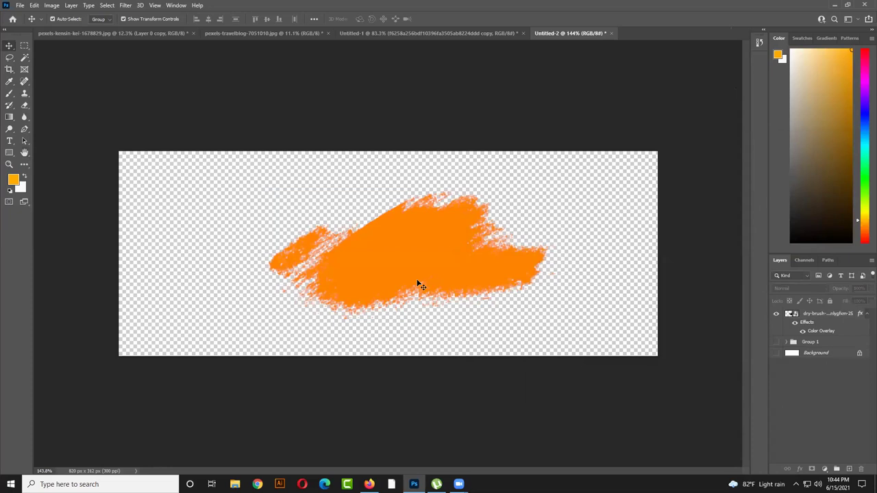
{"action": "mouse_move", "coordinate": [369, 279]}
{"action": "left_mouse_down"}
{"action": "mouse_move", "coordinate": [384, 274]}
{"action": "mouse_move", "coordinate": [355, 282]}
{"action": "mouse_move", "coordinate": [364, 269]}
{"action": "left_mouse_up"}
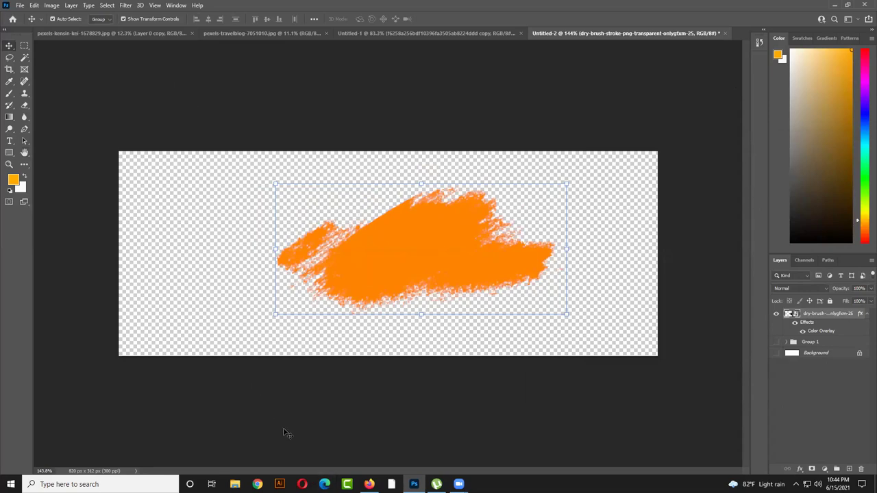
- Switch to the browser and look through the similar camera photos on the Pexels photo page
{"action": "left_click", "coordinate": [368, 484]}
{"action": "left_click", "coordinate": [457, 7]}
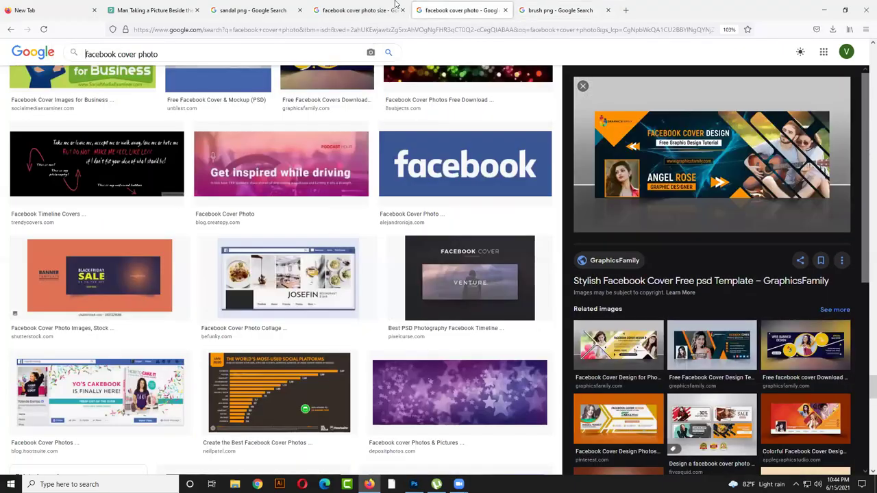
{"action": "left_click", "coordinate": [359, 9]}
{"action": "left_click", "coordinate": [154, 10]}
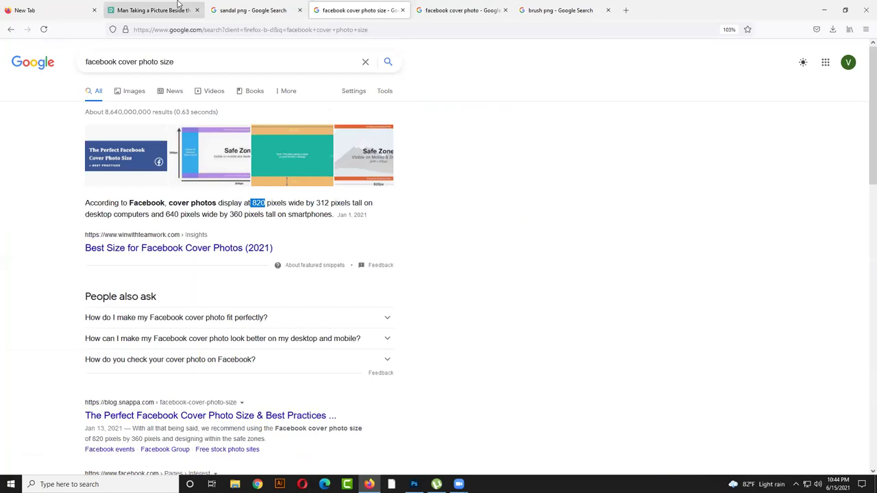
{"action": "scroll", "coordinate": [466, 274], "scroll_direction": "down", "scroll_amount": 2}
{"action": "scroll", "coordinate": [469, 279], "scroll_direction": "down", "scroll_amount": 6}
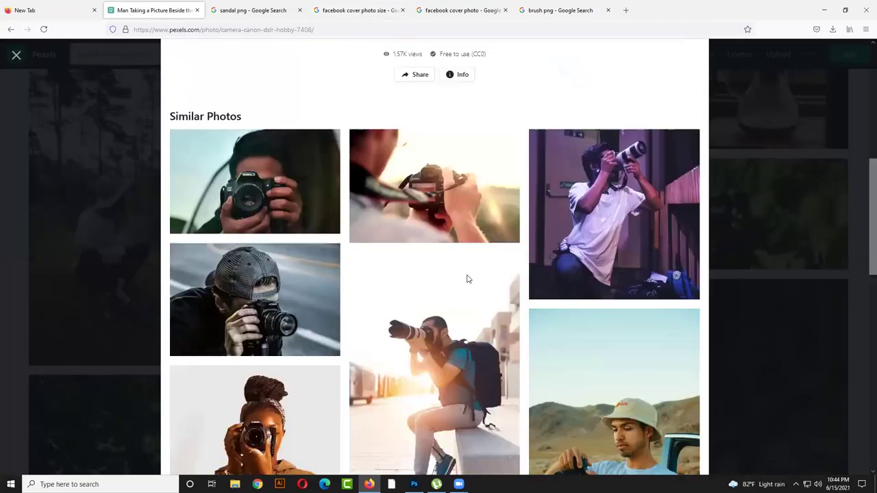
{"action": "scroll", "coordinate": [468, 279], "scroll_direction": "down", "scroll_amount": 2}
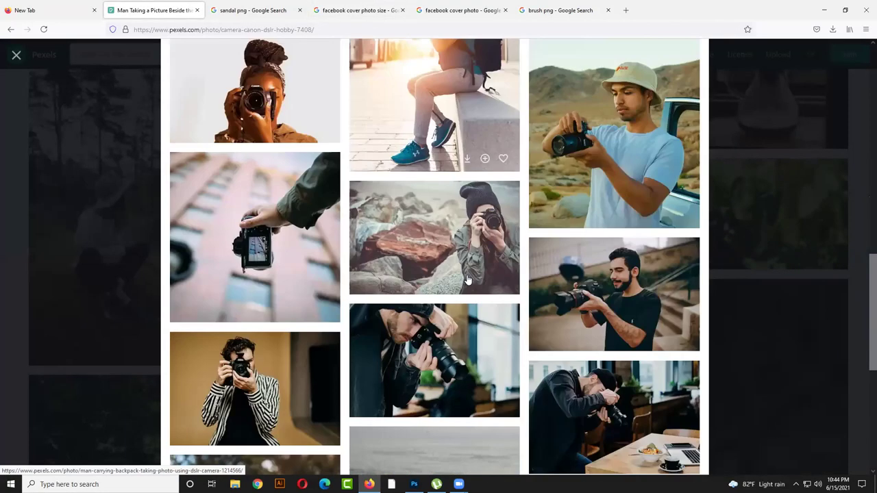
{"action": "scroll", "coordinate": [533, 298], "scroll_direction": "down", "scroll_amount": 3}
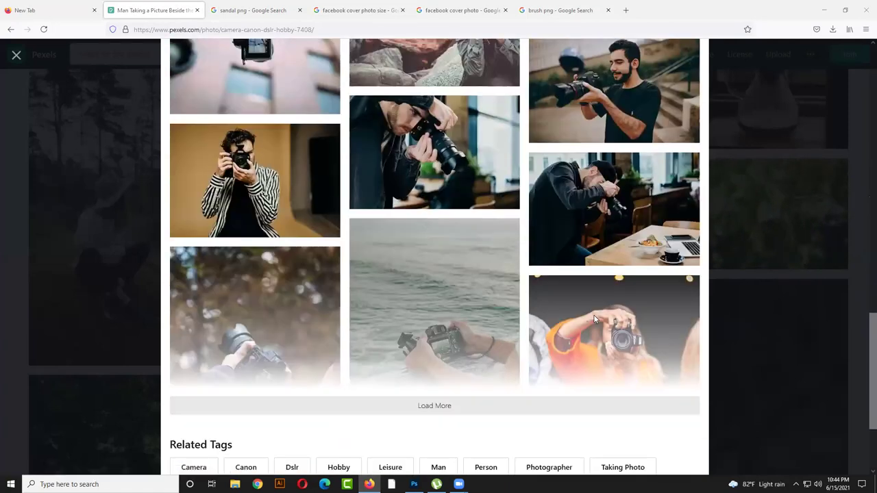
{"action": "scroll", "coordinate": [552, 255], "scroll_direction": "up", "scroll_amount": 2}
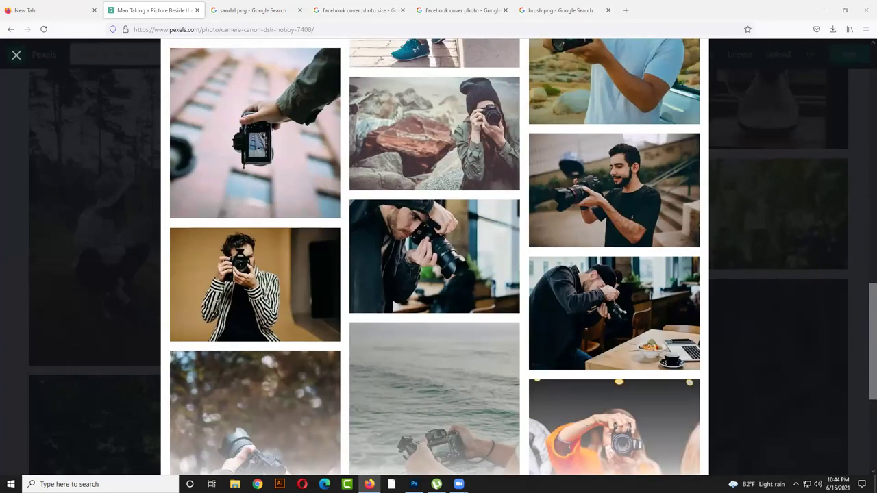
- Switch back to Photoshop and move the brush stroke layer toward the canvas's right side
{"action": "key", "text": "alt+Tab"}
{"action": "left_click_drag", "start_coordinate": [450, 270], "coordinate": [497, 270]}
{"action": "right_click", "coordinate": [855, 314]}
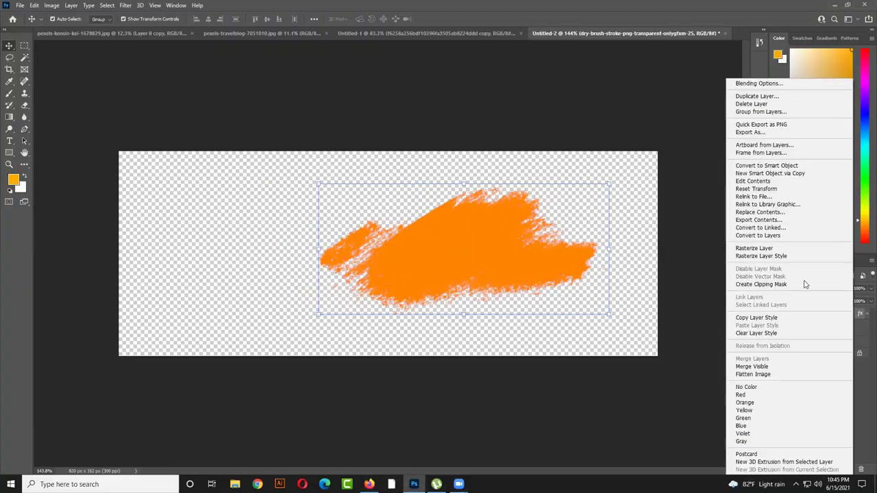
{"action": "left_click", "coordinate": [595, 279]}
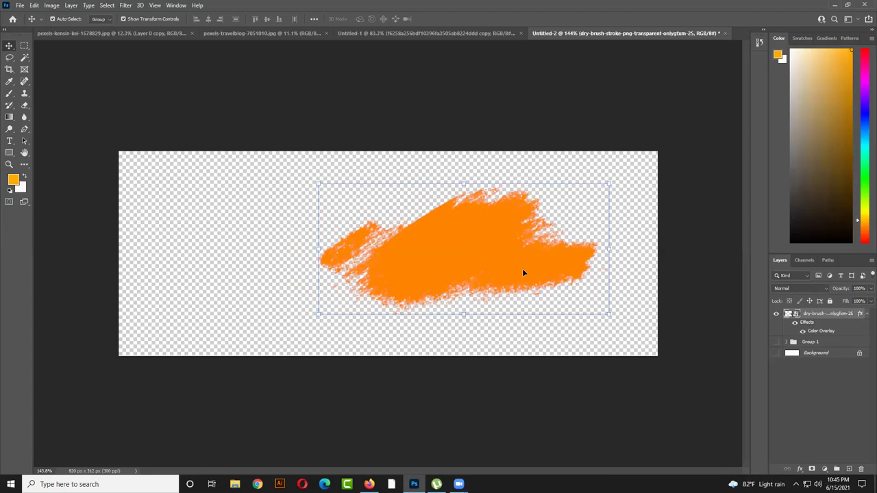
- Try a 1 px black outside Stroke effect on the brush stroke layer, discard it, and move the layer back toward the canvas's centre
{"action": "right_click", "coordinate": [837, 315]}
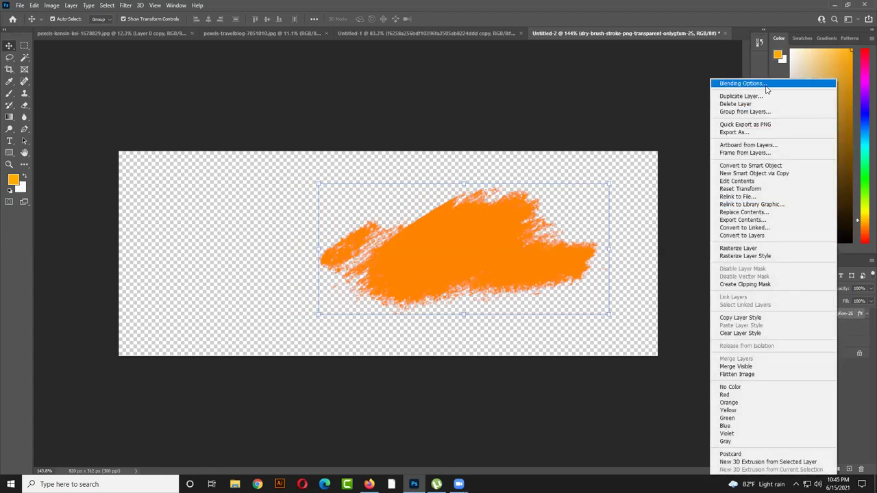
{"action": "left_click", "coordinate": [766, 89]}
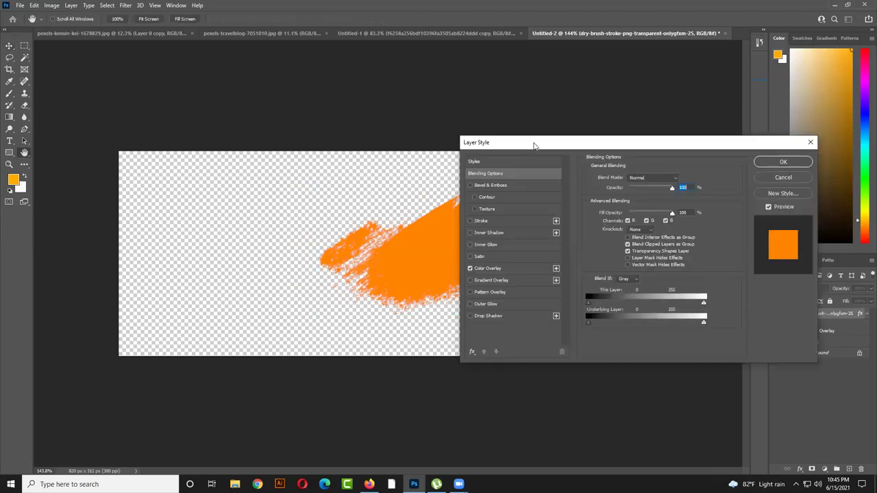
{"action": "left_click_drag", "start_coordinate": [534, 146], "coordinate": [645, 135]}
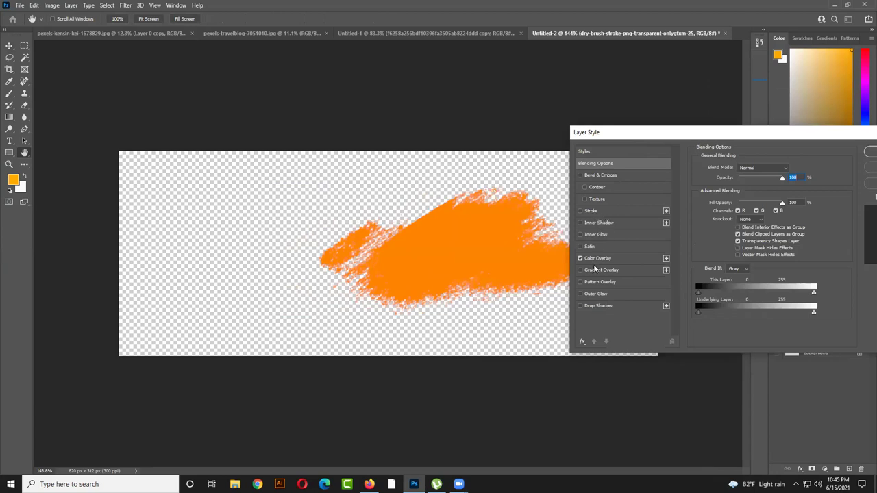
{"action": "left_click", "coordinate": [612, 214]}
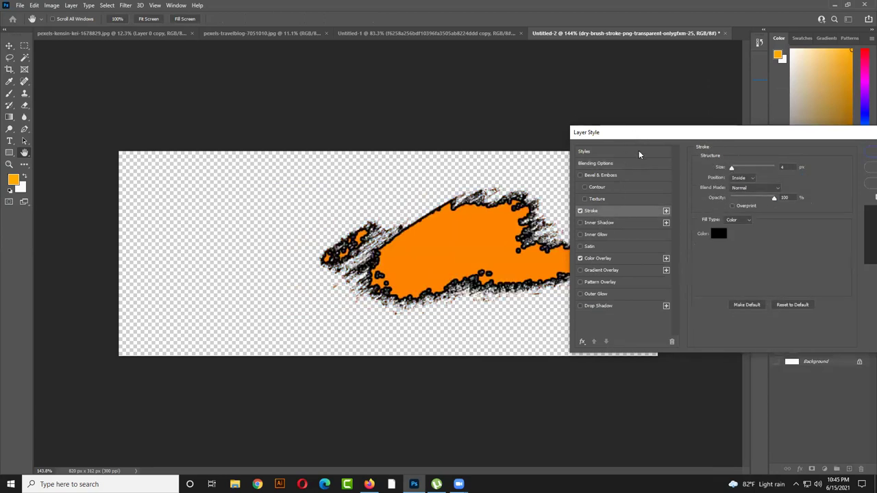
{"action": "mouse_move", "coordinate": [737, 183]}
{"action": "left_mouse_down"}
{"action": "mouse_move", "coordinate": [751, 190]}
{"action": "mouse_move", "coordinate": [736, 195]}
{"action": "mouse_move", "coordinate": [753, 186]}
{"action": "mouse_move", "coordinate": [738, 186]}
{"action": "left_mouse_up"}
{"action": "left_click", "coordinate": [745, 195]}
{"action": "left_click", "coordinate": [740, 193]}
{"action": "mouse_move", "coordinate": [719, 195]}
{"action": "left_mouse_down"}
{"action": "mouse_move", "coordinate": [754, 195]}
{"action": "mouse_move", "coordinate": [323, 251]}
{"action": "left_mouse_up"}
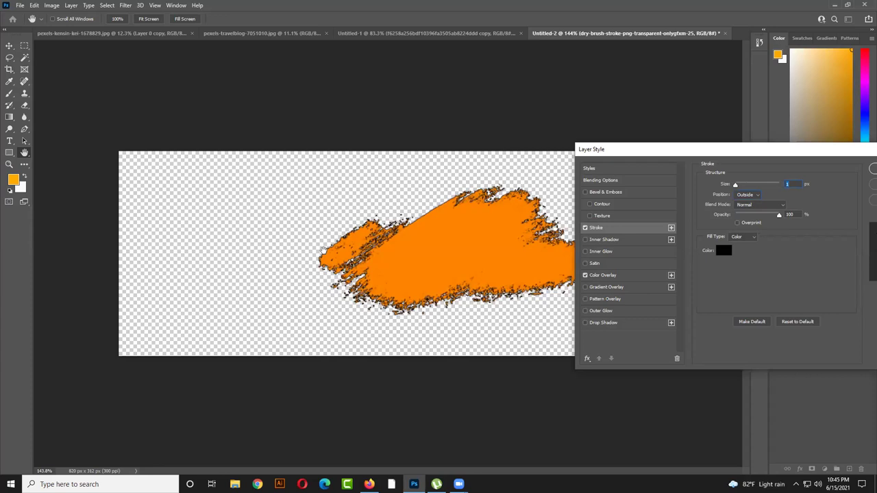
{"action": "mouse_move", "coordinate": [747, 192]}
{"action": "left_mouse_down"}
{"action": "mouse_move", "coordinate": [762, 187]}
{"action": "mouse_move", "coordinate": [736, 186]}
{"action": "left_mouse_up"}
{"action": "left_click_drag", "start_coordinate": [749, 152], "coordinate": [745, 161]}
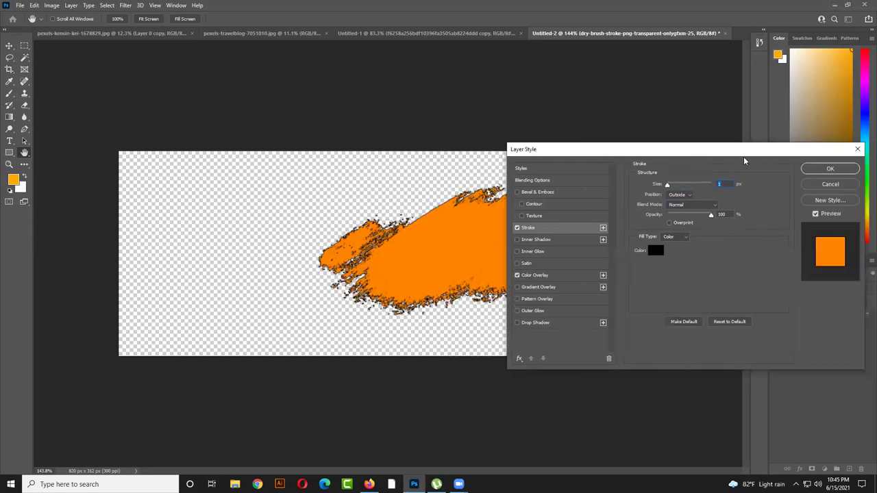
{"action": "left_click", "coordinate": [826, 185]}
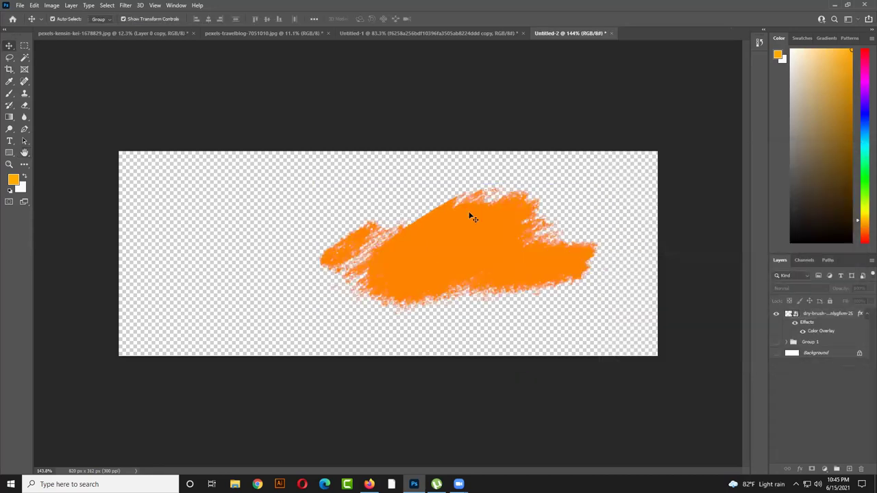
{"action": "left_click_drag", "start_coordinate": [414, 227], "coordinate": [372, 219]}
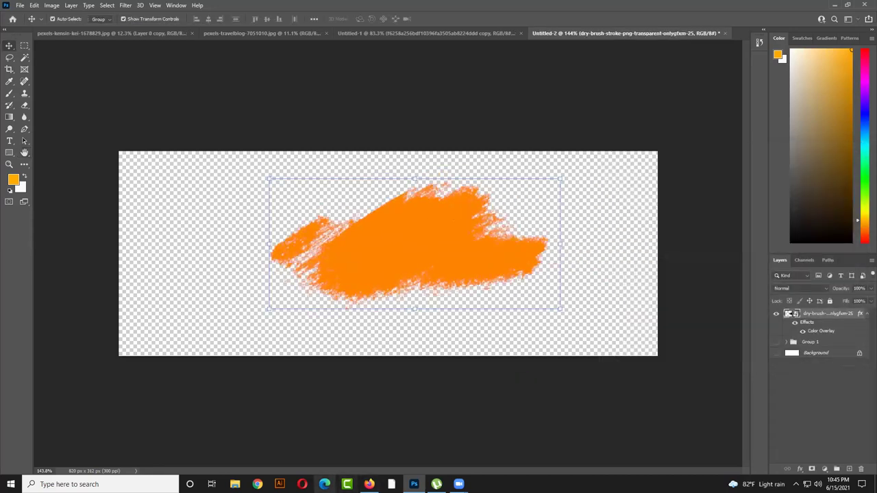
- In the browser, open the Pexels photo of the man photographing food at a restaurant table and copy the image
{"action": "left_click", "coordinate": [369, 485]}
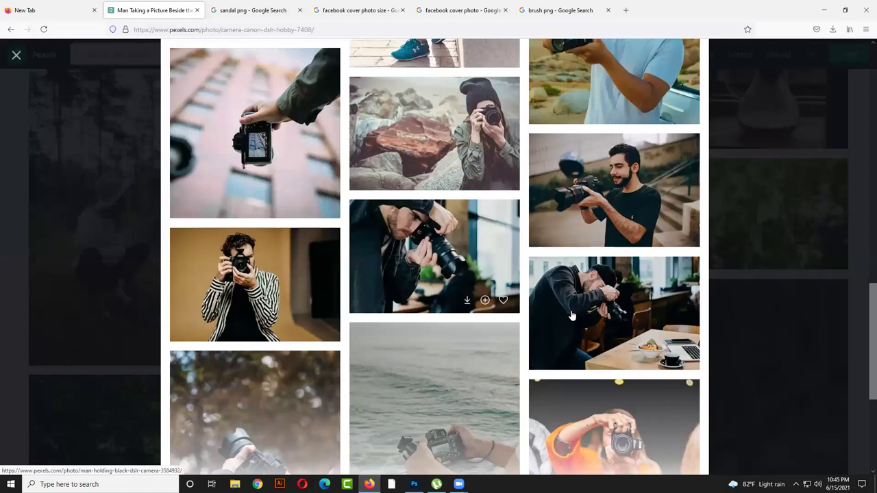
{"action": "scroll", "coordinate": [548, 284], "scroll_direction": "down", "scroll_amount": 1}
{"action": "left_click", "coordinate": [548, 284]}
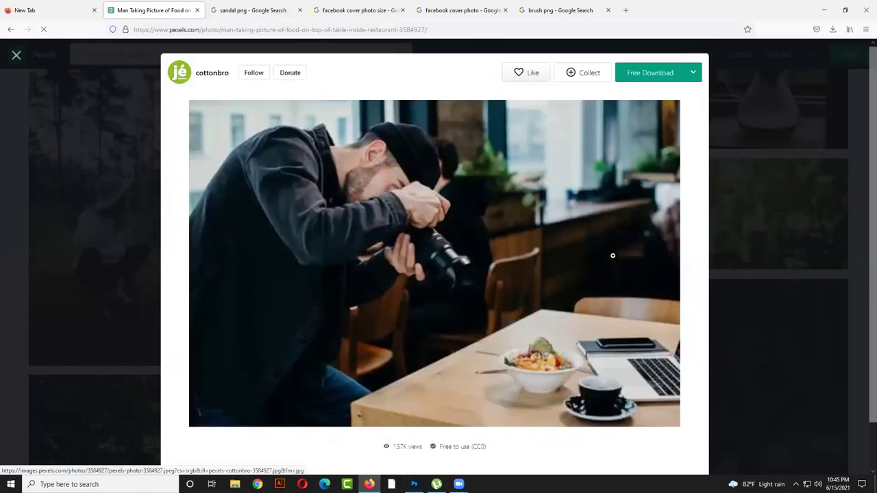
{"action": "right_click", "coordinate": [403, 185]}
{"action": "right_click", "coordinate": [338, 178]}
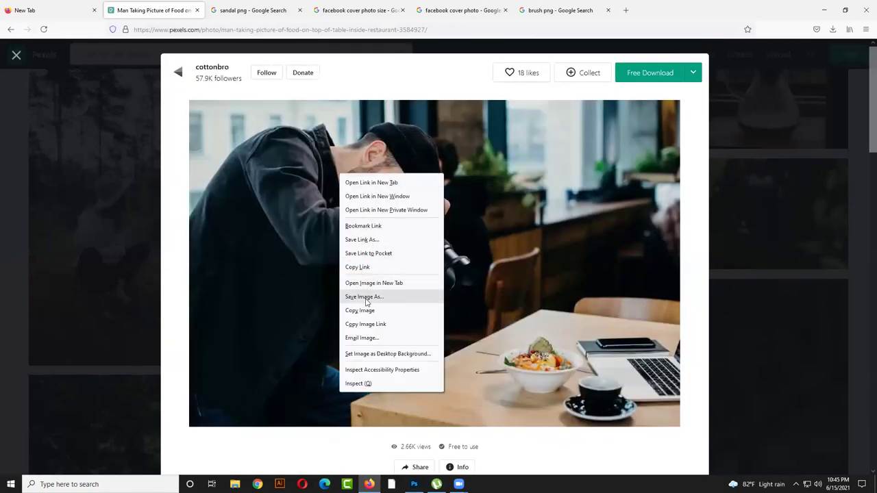
{"action": "left_click", "coordinate": [386, 311]}
{"action": "left_click", "coordinate": [825, 9]}
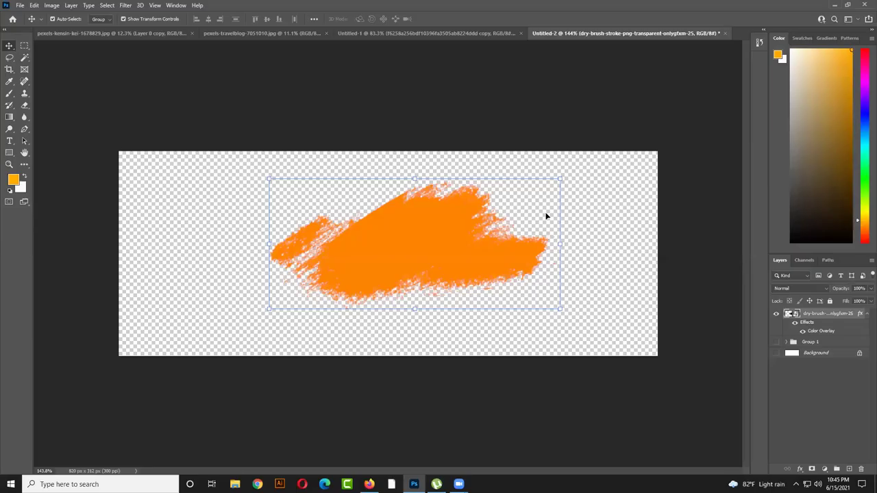
- Paste the copied photo into Untitled-2 and scale it proportionally to the canvas height, aligned with the canvas's left edge
{"action": "key", "text": "ctrl+v"}
{"action": "scroll", "coordinate": [484, 319], "scroll_direction": "down", "scroll_amount": 10, "text": "alt"}
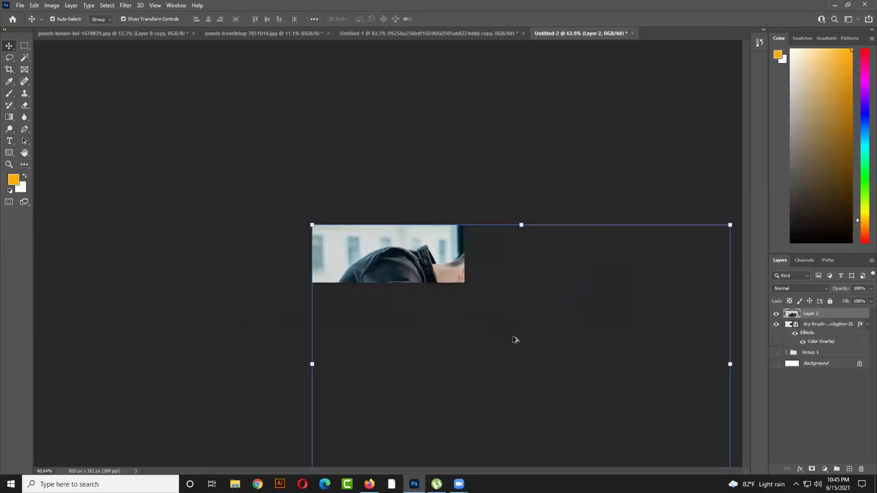
{"action": "left_click_drag", "start_coordinate": [552, 373], "coordinate": [403, 275]}
{"action": "key", "text": "ctrl+plus"}
{"action": "key", "text": "ctrl+plus"}
{"action": "key", "text": "ctrl+plus"}
{"action": "key", "text": "ctrl+plus"}
{"action": "key", "text": "ctrl+plus"}
{"action": "key", "text": "ctrl+plus"}
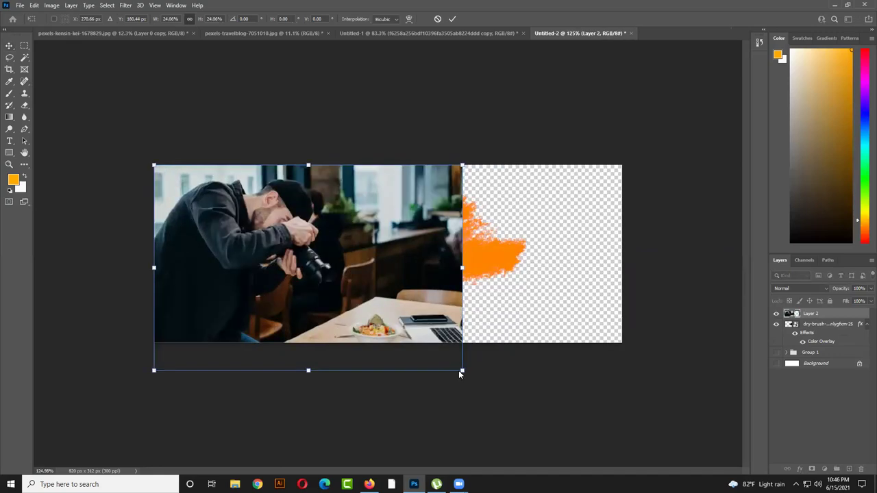
{"action": "left_click_drag", "start_coordinate": [462, 371], "coordinate": [421, 344]}
{"action": "key", "text": "Return"}
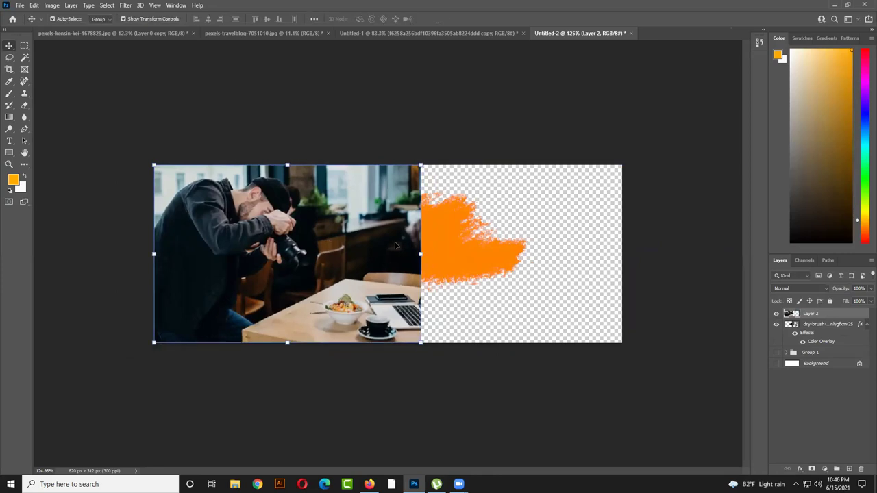
- Stack the brush stroke layer above the photo layer and move the stroke to the canvas's upper-left corner
{"action": "left_click_drag", "start_coordinate": [475, 263], "coordinate": [350, 254]}
{"action": "left_click_drag", "start_coordinate": [814, 326], "coordinate": [813, 309]}
{"action": "mouse_move", "coordinate": [286, 221]}
{"action": "left_mouse_down"}
{"action": "mouse_move", "coordinate": [291, 232]}
{"action": "mouse_move", "coordinate": [274, 205]}
{"action": "mouse_move", "coordinate": [279, 218]}
{"action": "left_mouse_up"}
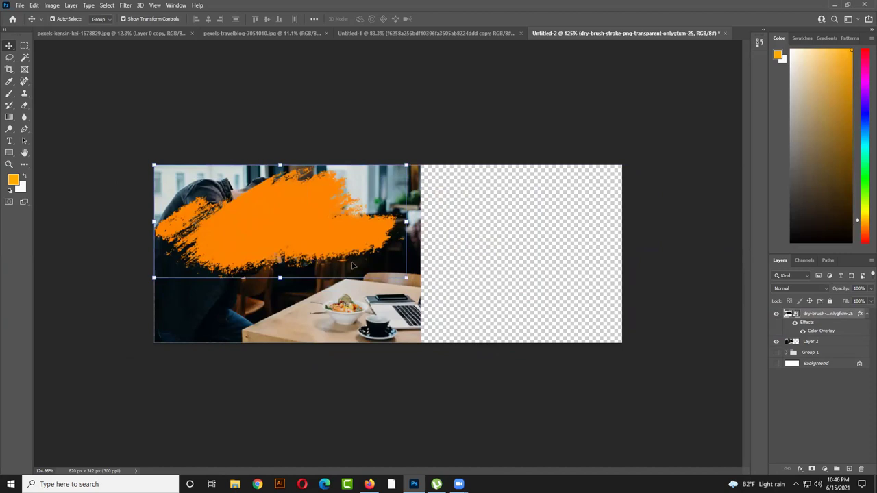
{"action": "left_click", "coordinate": [364, 110]}
{"action": "left_click", "coordinate": [360, 212]}
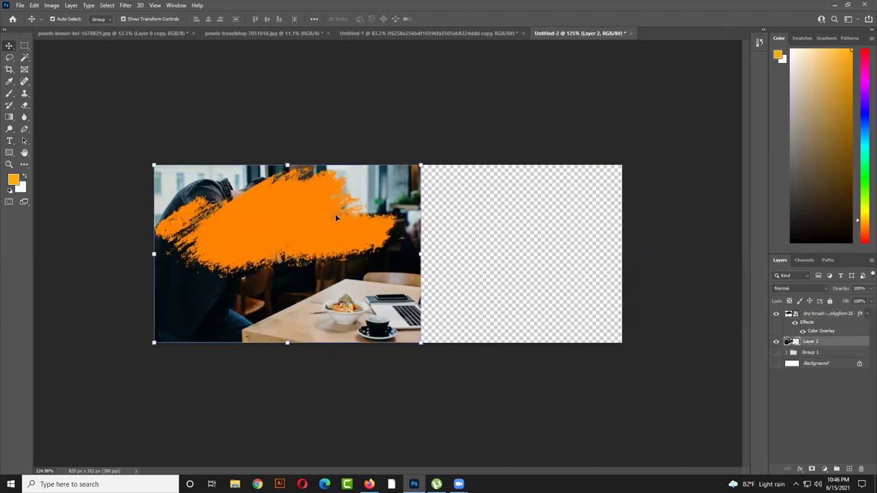
{"action": "left_click", "coordinate": [332, 220]}
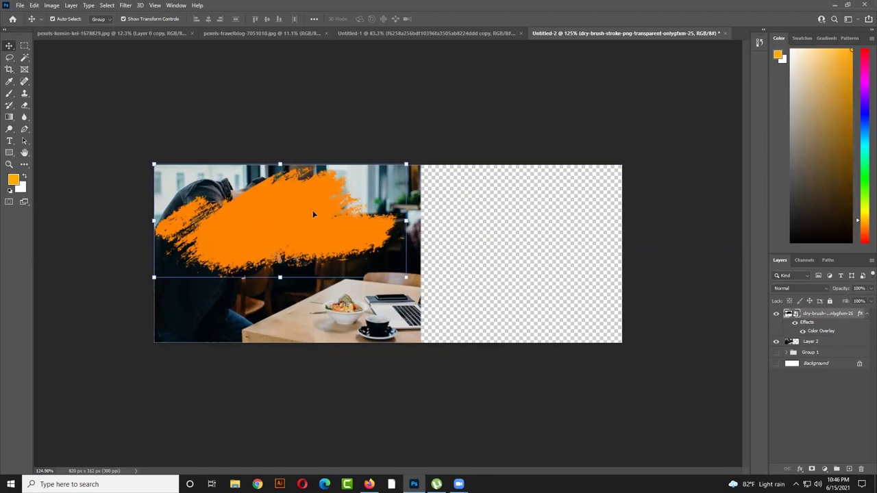
- Stack the photo layer (Layer 2) above the brush stroke layer and clip it to the stroke with a clipping mask
{"action": "left_click_drag", "start_coordinate": [827, 320], "coordinate": [822, 348]}
{"action": "left_click", "coordinate": [384, 319]}
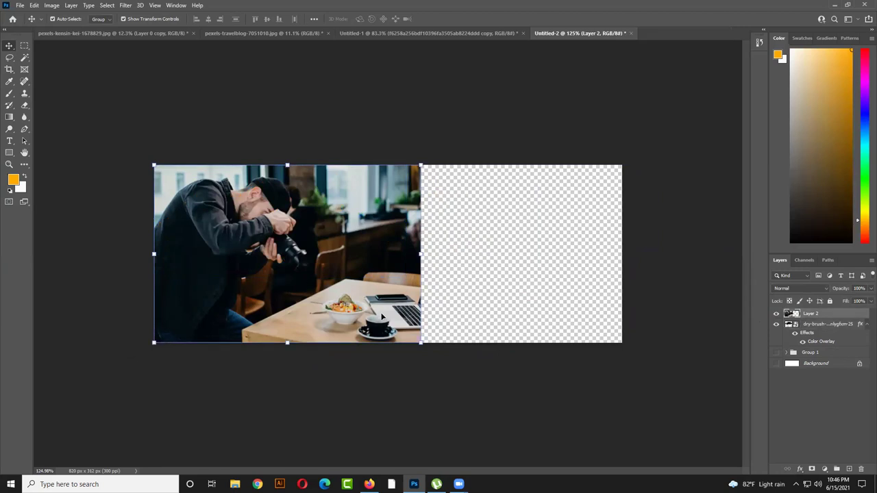
{"action": "right_click", "coordinate": [808, 320]}
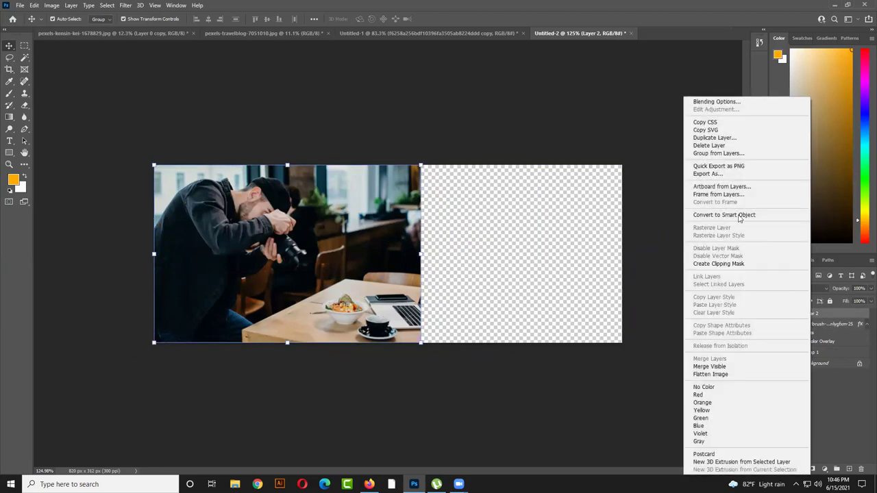
{"action": "left_click", "coordinate": [741, 264]}
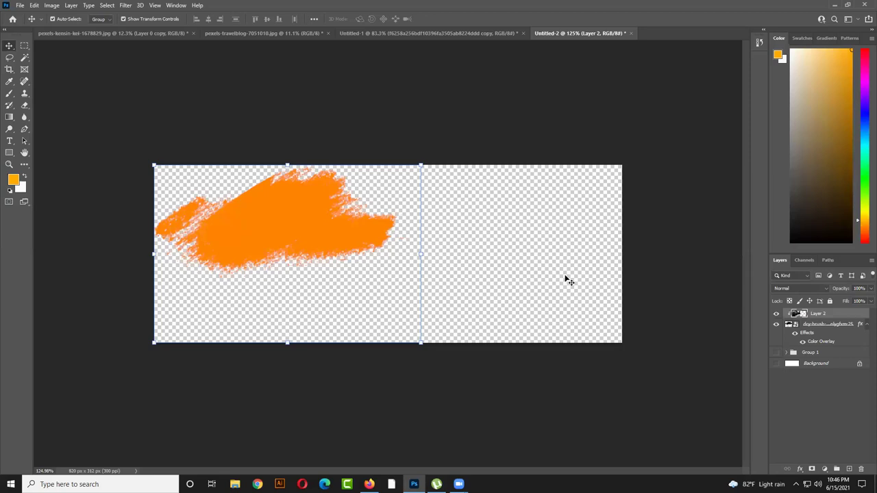
- Shift the clipped photo over the brush stroke and toggle the stroke's layer effects off and on to compare
{"action": "left_click_drag", "start_coordinate": [569, 281], "coordinate": [300, 227]}
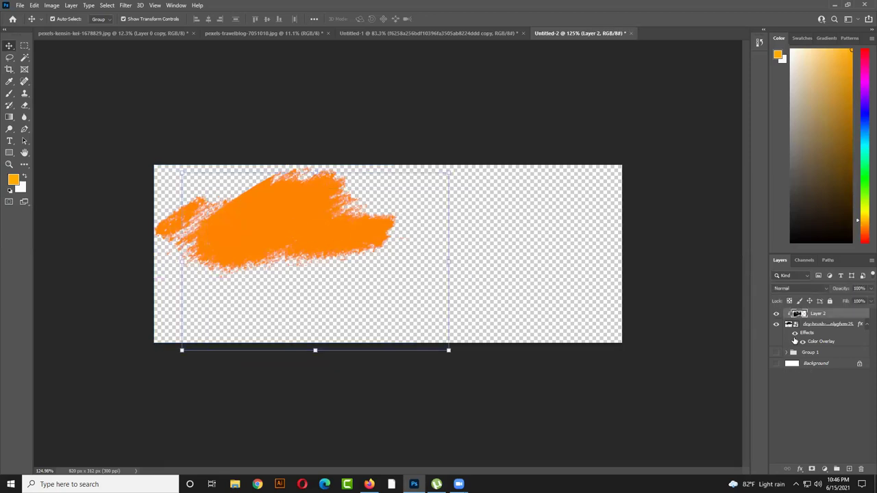
{"action": "left_click", "coordinate": [795, 335]}
{"action": "left_click", "coordinate": [795, 334]}
{"action": "left_click", "coordinate": [503, 272]}
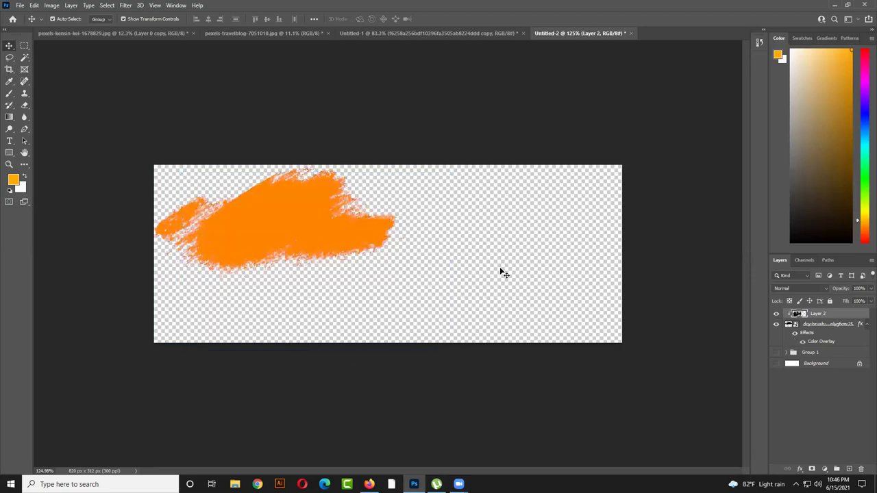
{"action": "left_click", "coordinate": [323, 225]}
{"action": "left_click_drag", "start_coordinate": [327, 232], "coordinate": [308, 236]}
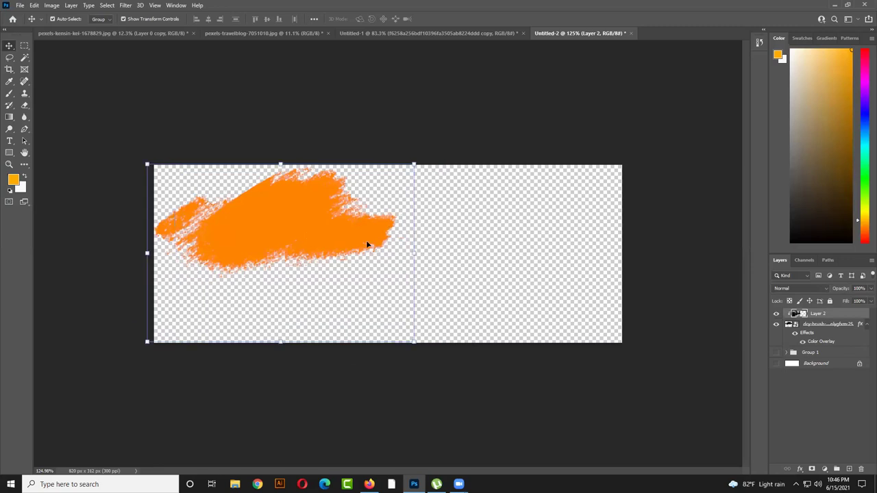
- Hide the brush stroke layer's effects, including its Color Overlay, and reposition the clipped photo inside the stroke shape
{"action": "left_click", "coordinate": [795, 336]}
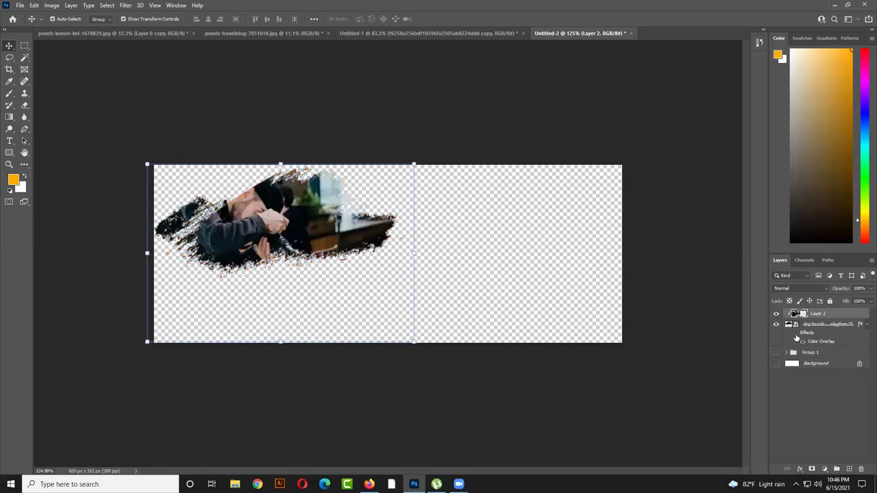
{"action": "left_click", "coordinate": [803, 343]}
{"action": "left_click", "coordinate": [797, 341]}
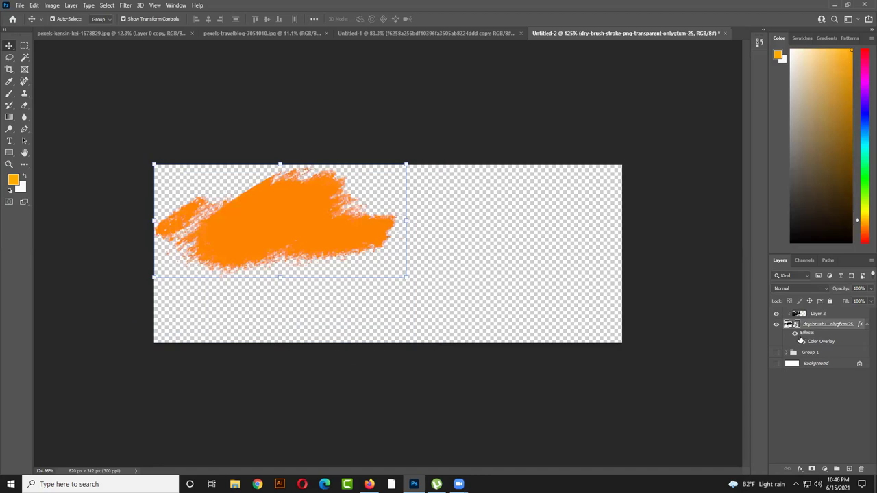
{"action": "left_click", "coordinate": [795, 334]}
{"action": "left_click", "coordinate": [802, 342]}
{"action": "left_click", "coordinate": [795, 335]}
{"action": "mouse_move", "coordinate": [301, 232]}
{"action": "left_mouse_down"}
{"action": "mouse_move", "coordinate": [294, 236]}
{"action": "mouse_move", "coordinate": [307, 241]}
{"action": "mouse_move", "coordinate": [285, 227]}
{"action": "mouse_move", "coordinate": [305, 180]}
{"action": "mouse_move", "coordinate": [339, 175]}
{"action": "mouse_move", "coordinate": [329, 196]}
{"action": "left_mouse_up"}
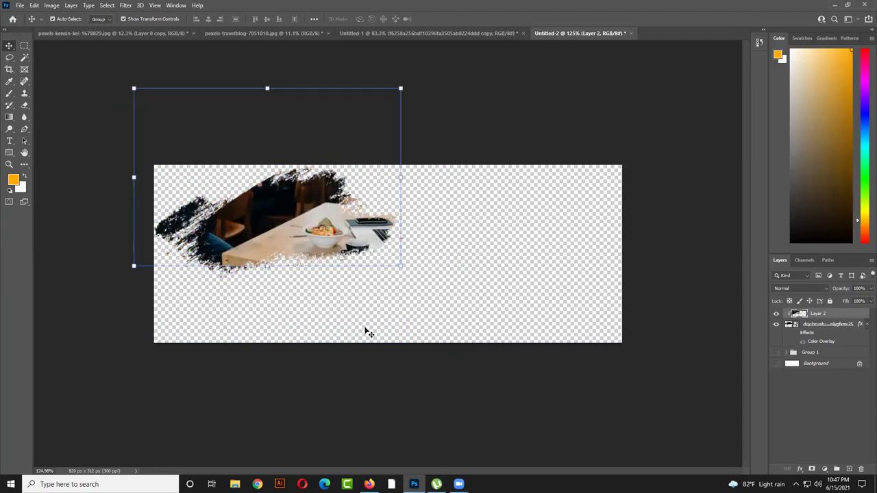
- Undo the cover design edits back to the point where only the white Background layer is left
{"action": "key", "text": "ctrl+z"}
{"action": "key", "text": "ctrl+z"}
{"action": "key", "text": "ctrl+z"}
{"action": "key", "text": "ctrl+z"}
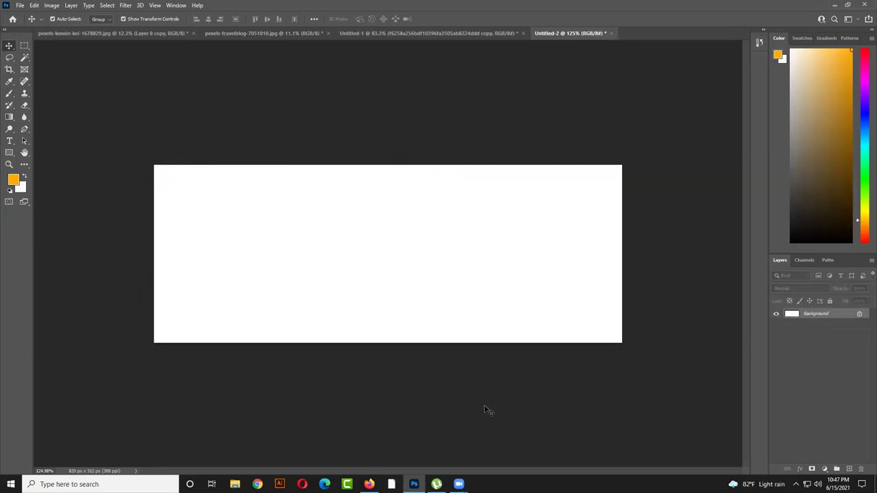
- Switch to the browser's "brush png" image results and preview the round red brush stroke along with its related images
{"action": "left_click", "coordinate": [368, 485]}
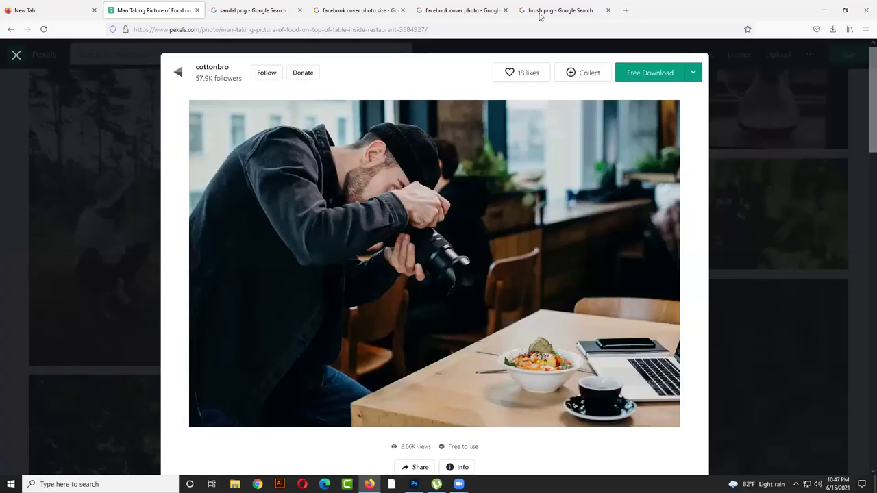
{"action": "left_click", "coordinate": [553, 11]}
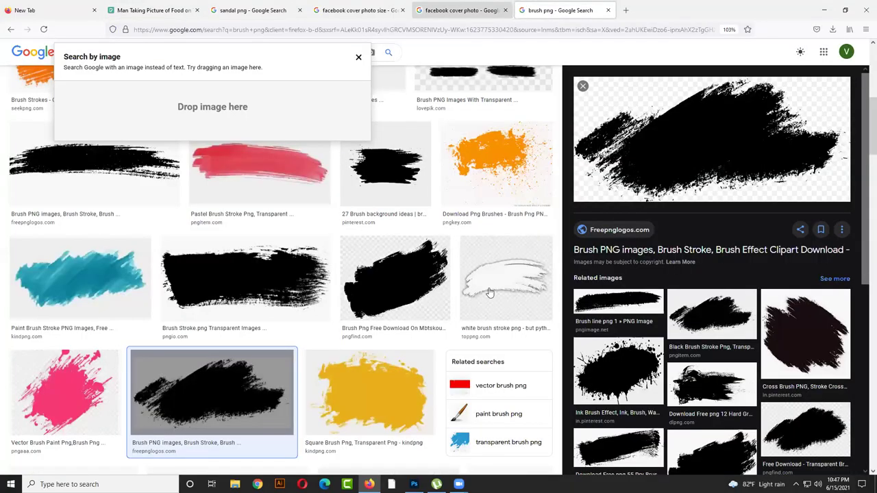
{"action": "scroll", "coordinate": [612, 332], "scroll_direction": "down", "scroll_amount": 3}
{"action": "scroll", "coordinate": [612, 332], "scroll_direction": "down", "scroll_amount": 2}
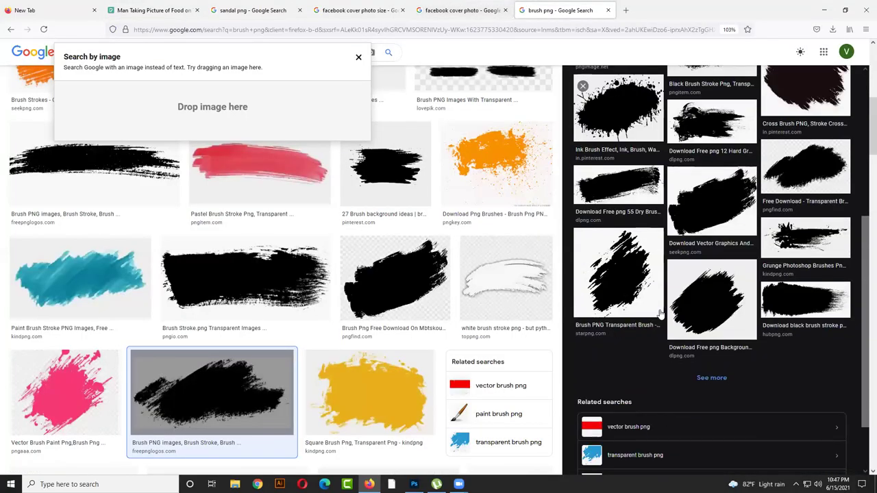
{"action": "scroll", "coordinate": [450, 317], "scroll_direction": "down", "scroll_amount": 3}
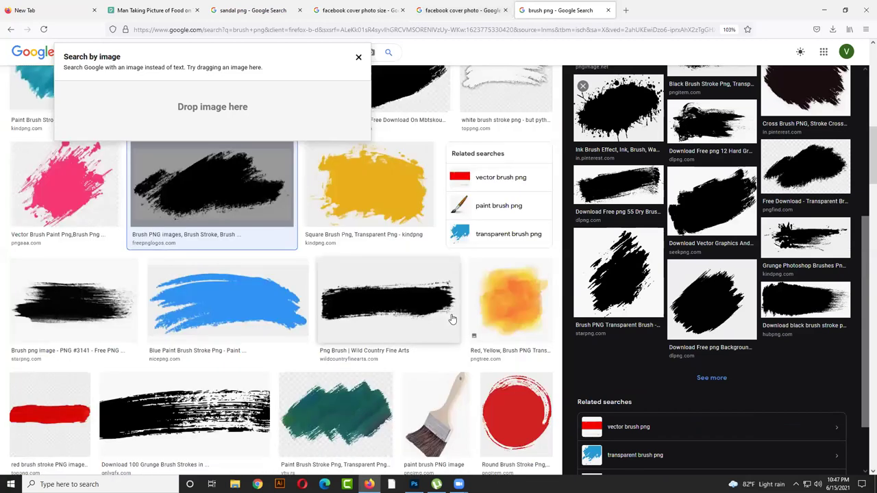
{"action": "left_click", "coordinate": [494, 419]}
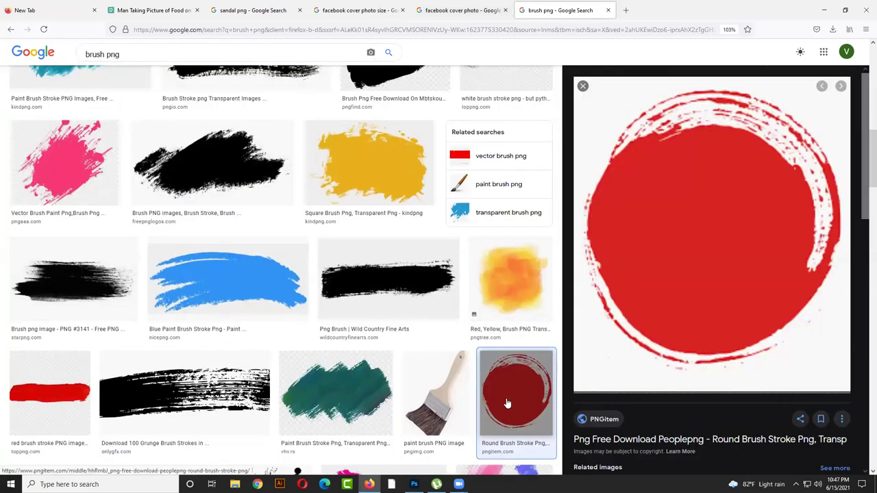
{"action": "scroll", "coordinate": [733, 305], "scroll_direction": "down", "scroll_amount": 5}
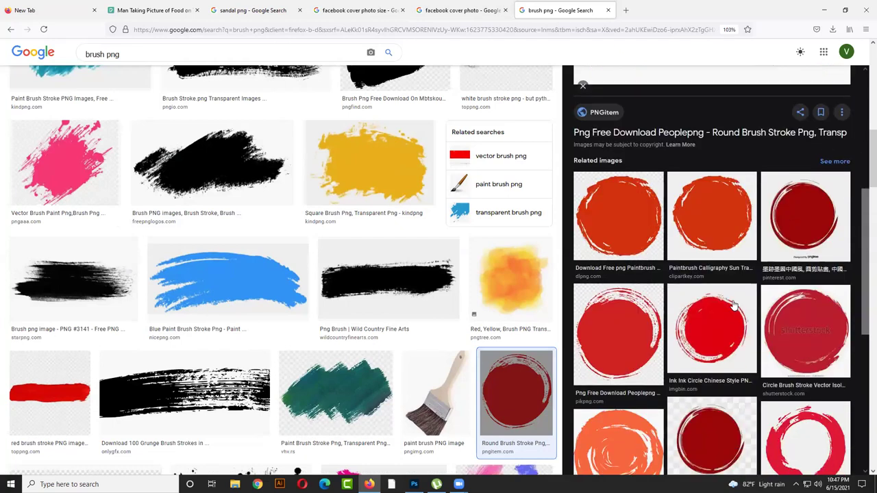
{"action": "scroll", "coordinate": [725, 306], "scroll_direction": "down", "scroll_amount": 4}
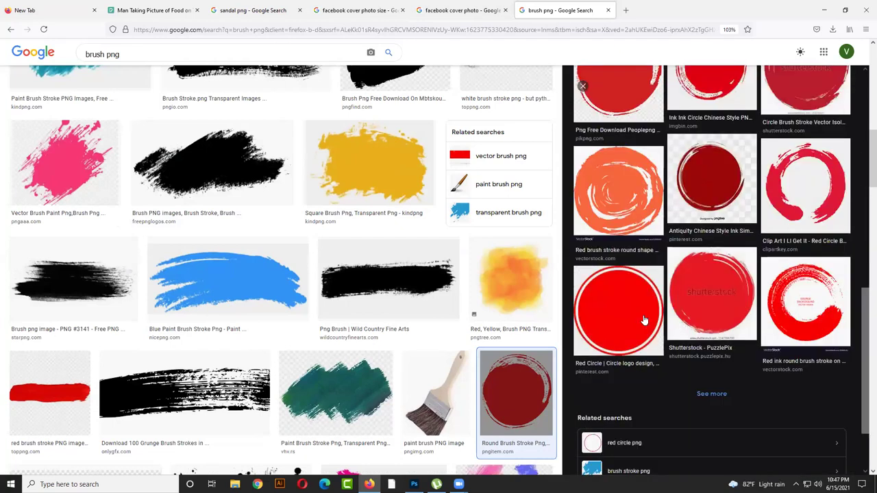
- Look further through the "brush png" results for a suitable shape, previewing the orange-red paint circle from CleanPNG
{"action": "scroll", "coordinate": [68, 262], "scroll_direction": "down", "scroll_amount": 8}
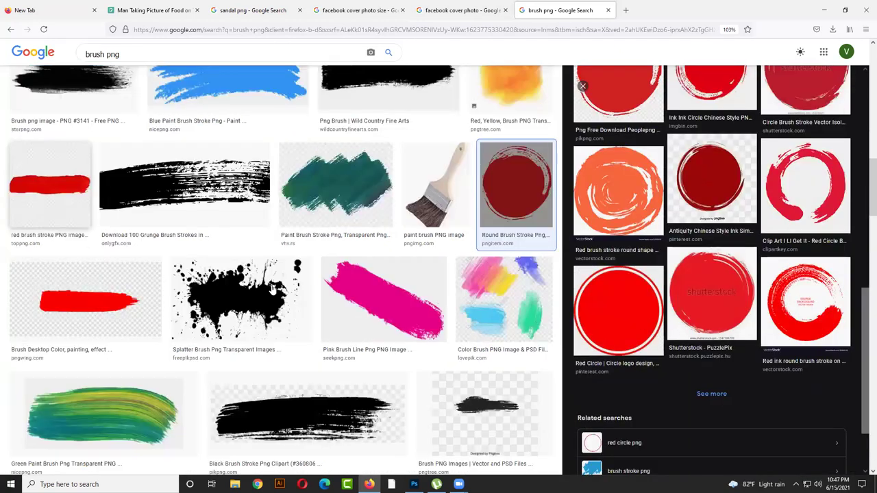
{"action": "scroll", "coordinate": [262, 296], "scroll_direction": "down", "scroll_amount": 2}
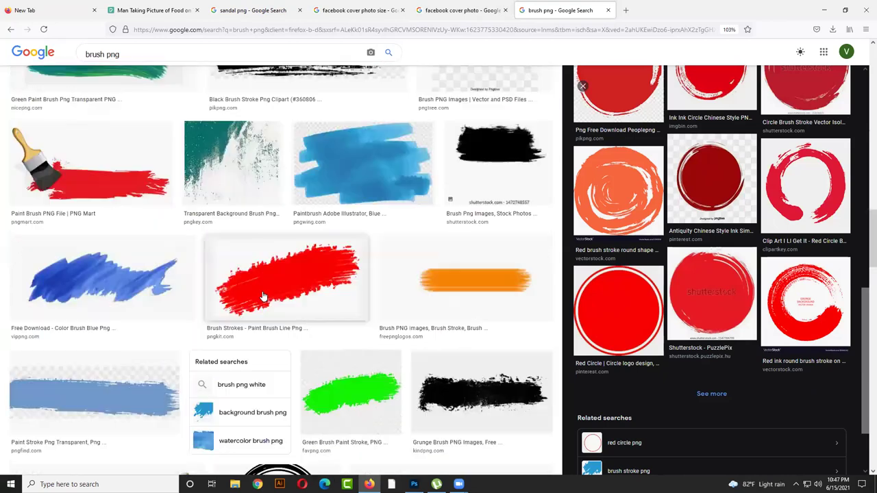
{"action": "scroll", "coordinate": [473, 315], "scroll_direction": "down", "scroll_amount": 2}
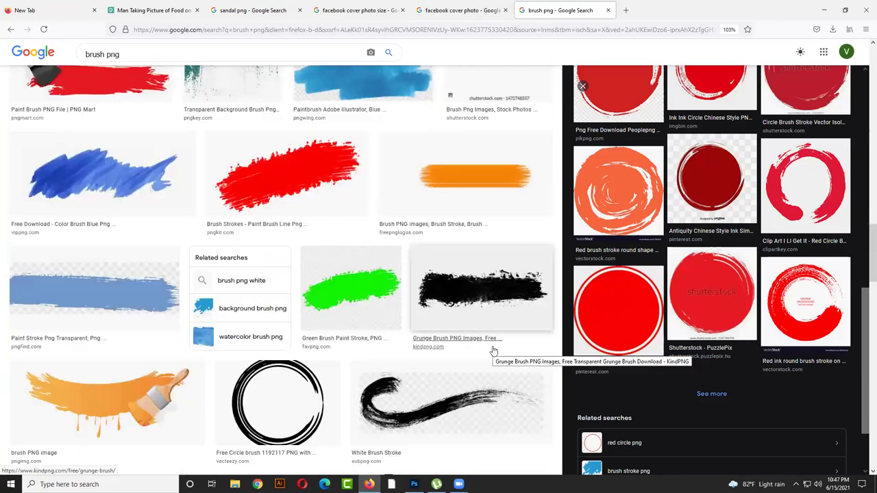
{"action": "scroll", "coordinate": [493, 351], "scroll_direction": "down", "scroll_amount": 6}
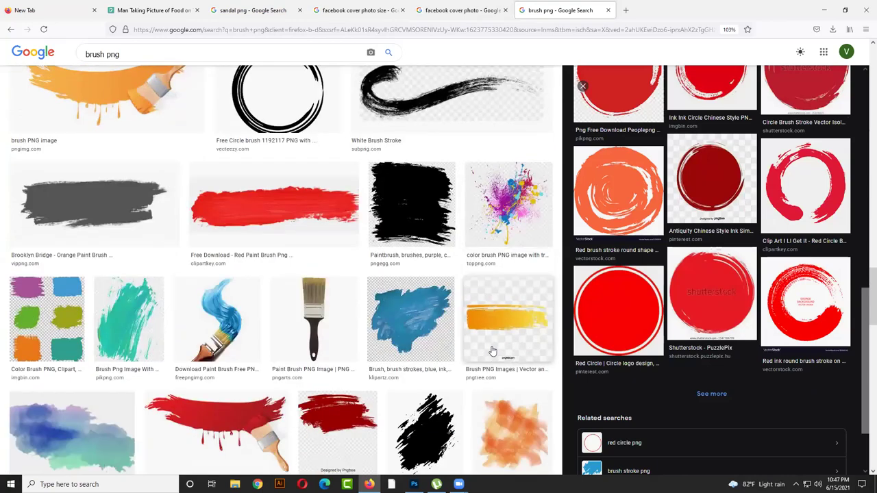
{"action": "scroll", "coordinate": [491, 351], "scroll_direction": "down", "scroll_amount": 3}
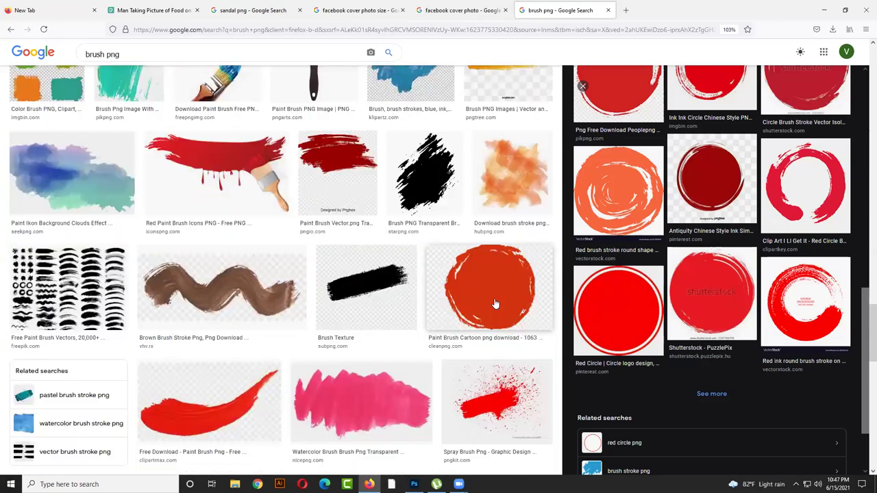
{"action": "left_click", "coordinate": [466, 278]}
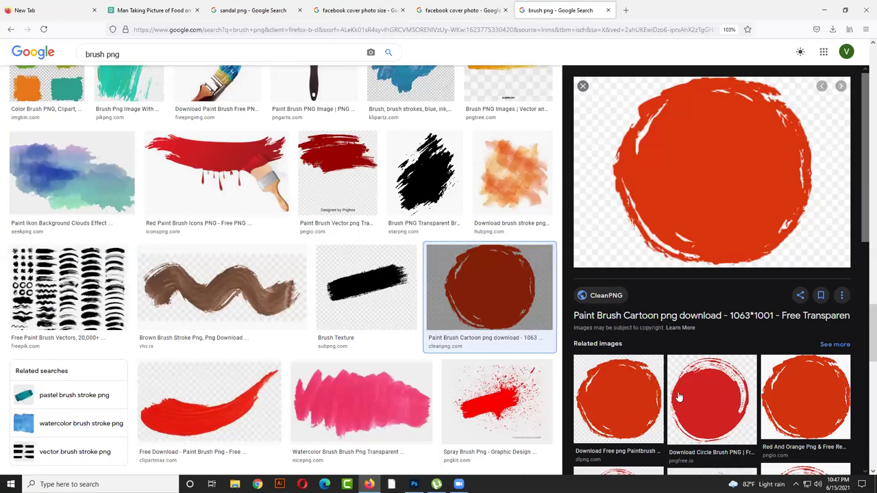
{"action": "scroll", "coordinate": [628, 282], "scroll_direction": "down", "scroll_amount": 5}
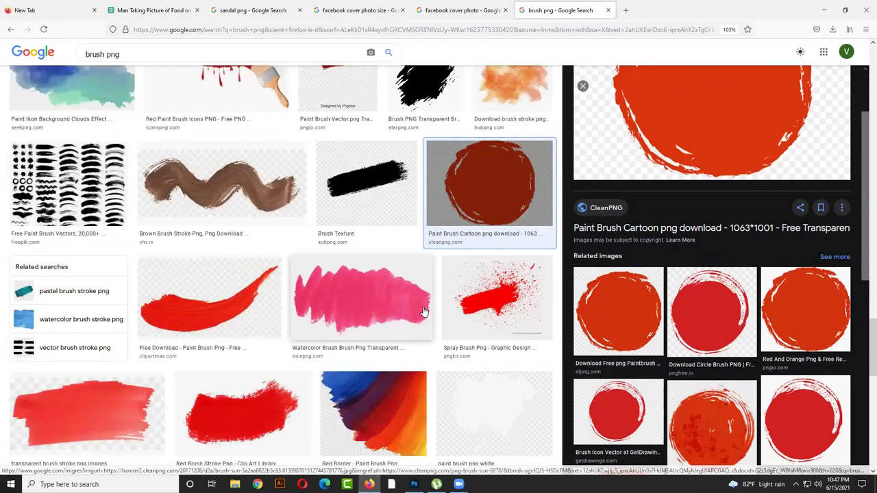
{"action": "scroll", "coordinate": [275, 268], "scroll_direction": "down", "scroll_amount": 2}
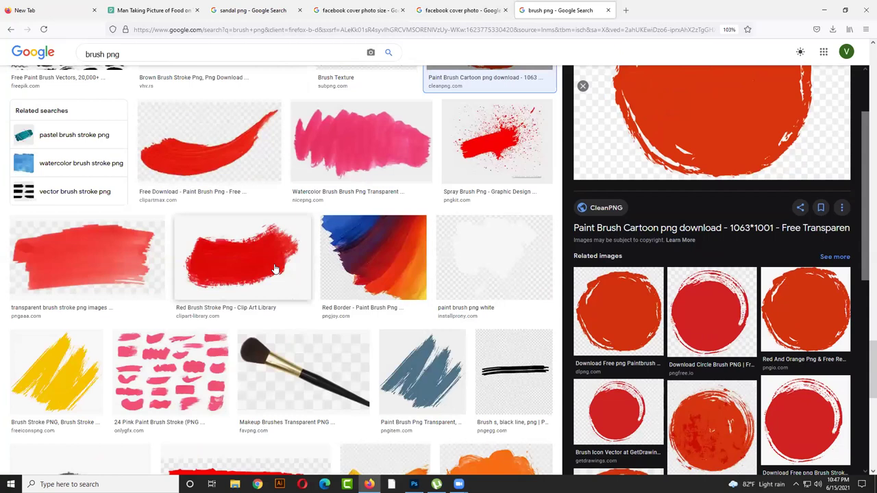
- Preview the Clipart Library red brush stroke, pick the related curved "59 Red Paint Brush Stroke" image and save it as a PNG to the Desktop
{"action": "left_click", "coordinate": [274, 268]}
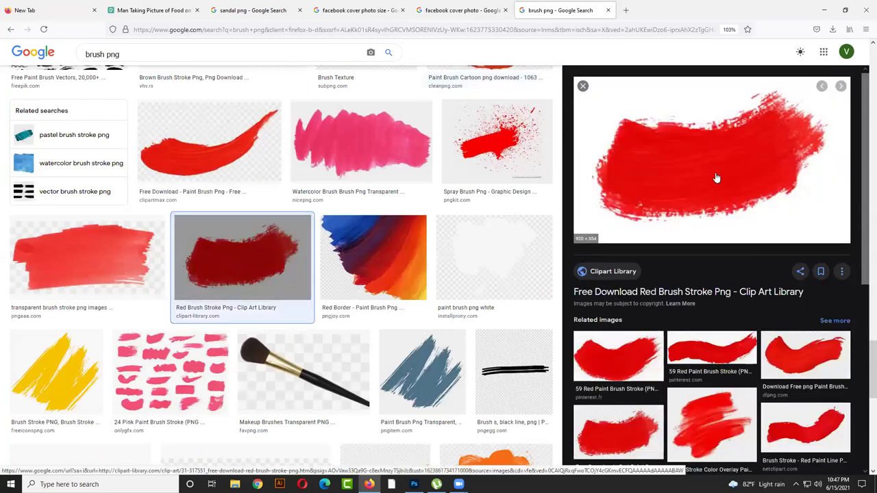
{"action": "left_click", "coordinate": [627, 364]}
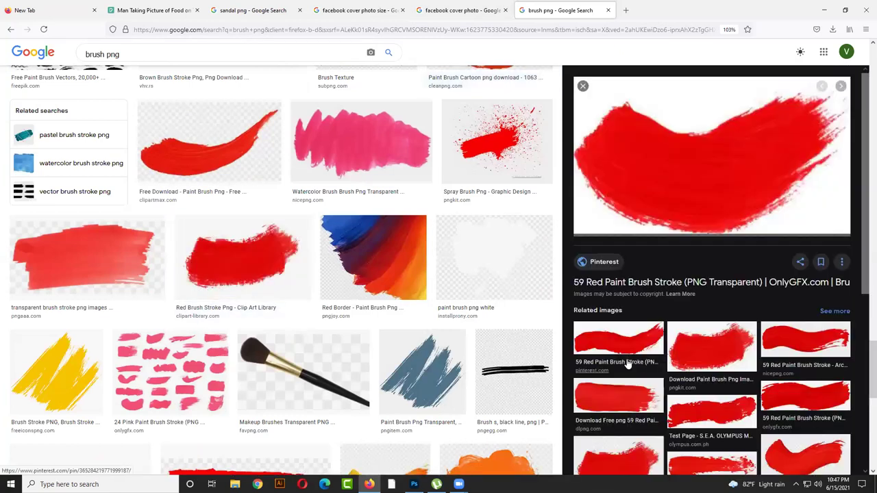
{"action": "right_click", "coordinate": [732, 160]}
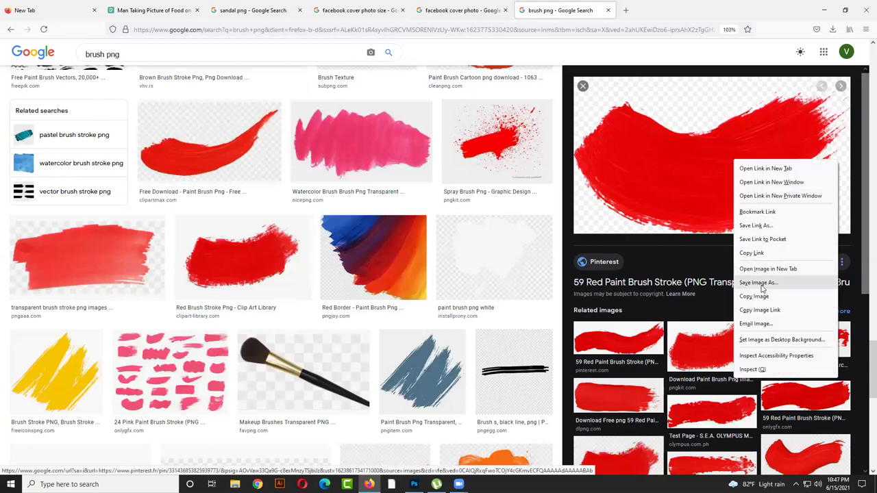
{"action": "left_click", "coordinate": [762, 283]}
{"action": "left_click", "coordinate": [458, 437]}
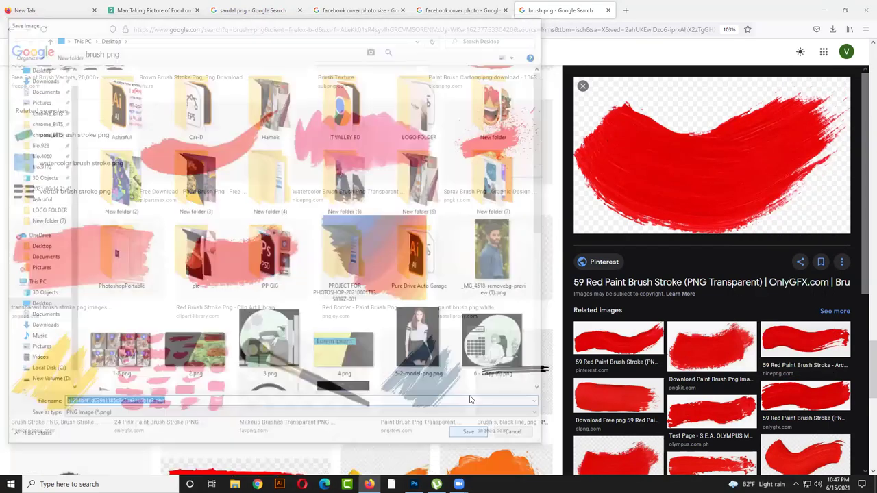
- Place the downloaded red brush stroke PNG into Untitled-2 in Photoshop, scaled to about 15.4%
{"action": "left_click", "coordinate": [833, 28]}
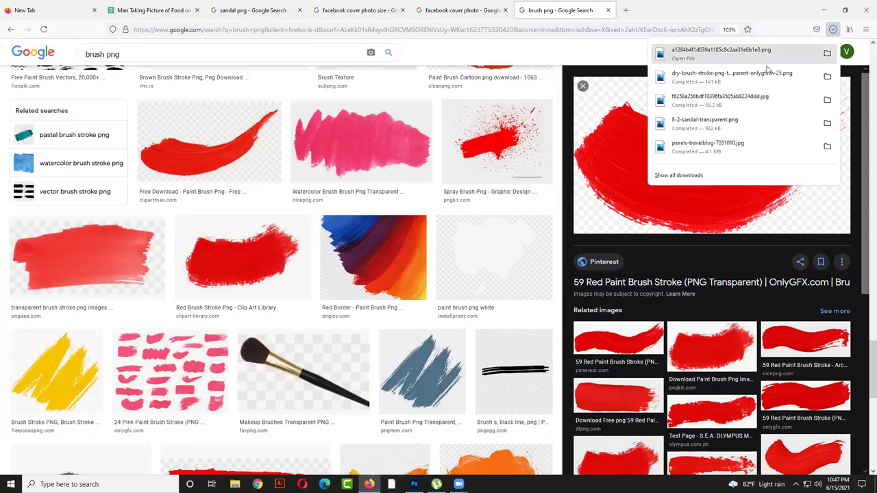
{"action": "mouse_move", "coordinate": [792, 53]}
{"action": "left_mouse_down"}
{"action": "mouse_move", "coordinate": [520, 294]}
{"action": "mouse_move", "coordinate": [370, 485]}
{"action": "mouse_move", "coordinate": [414, 484]}
{"action": "mouse_move", "coordinate": [513, 301]}
{"action": "left_mouse_up"}
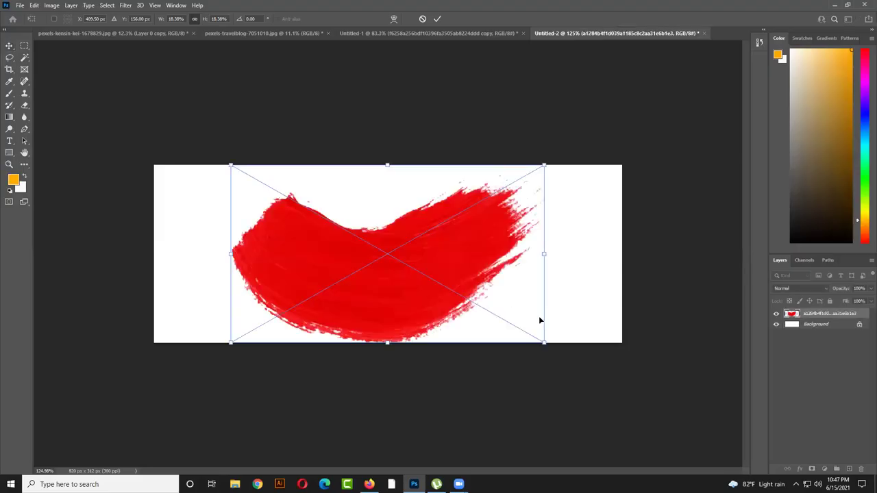
{"action": "left_click_drag", "start_coordinate": [543, 341], "coordinate": [494, 310]}
{"action": "key", "text": "Return"}
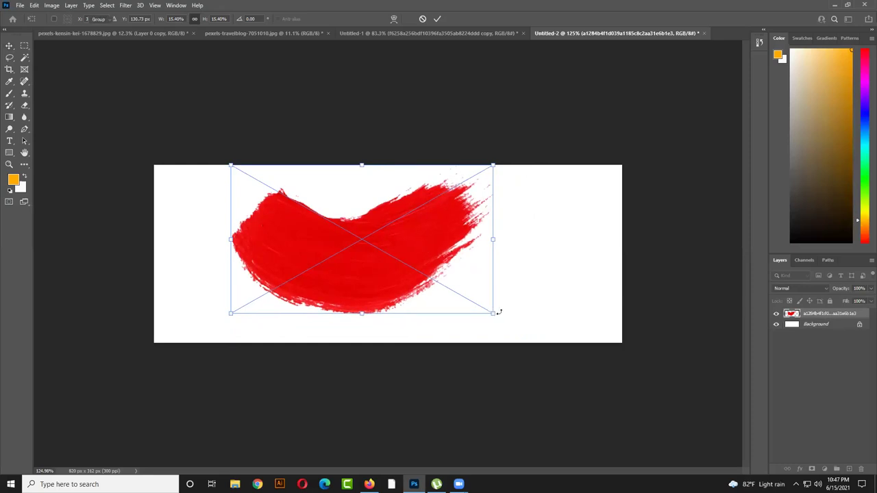
{"action": "left_click", "coordinate": [559, 308]}
{"action": "left_click", "coordinate": [384, 274]}
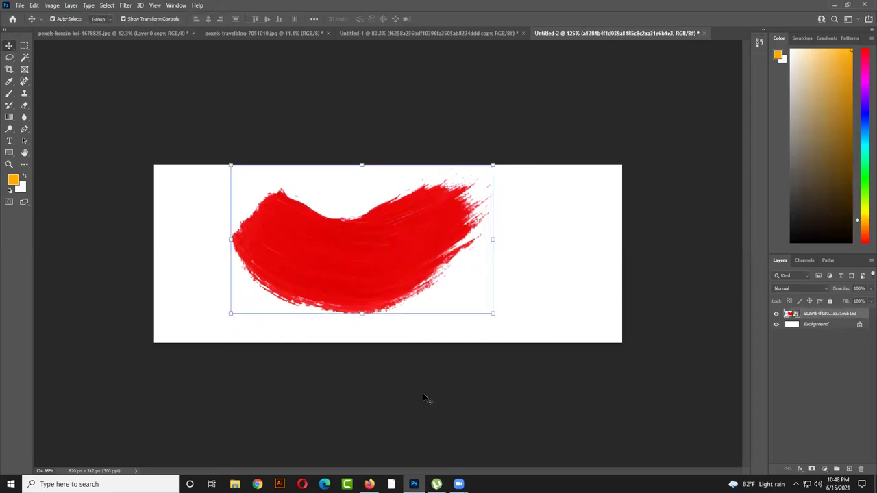
- Return to the browser and find the Pexels page with the photo of a man photographing food in a restaurant
{"action": "left_click", "coordinate": [368, 485]}
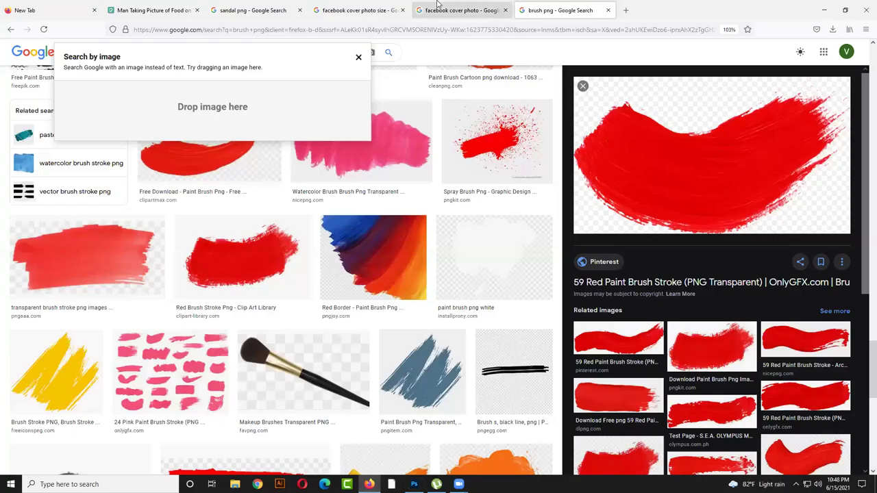
{"action": "left_click", "coordinate": [371, 8]}
{"action": "left_click", "coordinate": [287, 8]}
{"action": "left_click", "coordinate": [357, 8]}
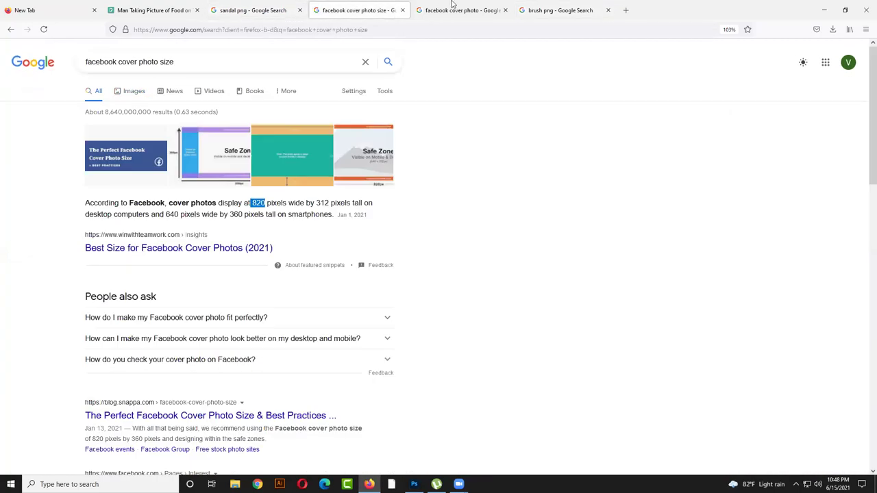
{"action": "left_click", "coordinate": [455, 9]}
{"action": "key", "text": "ctrl+2"}
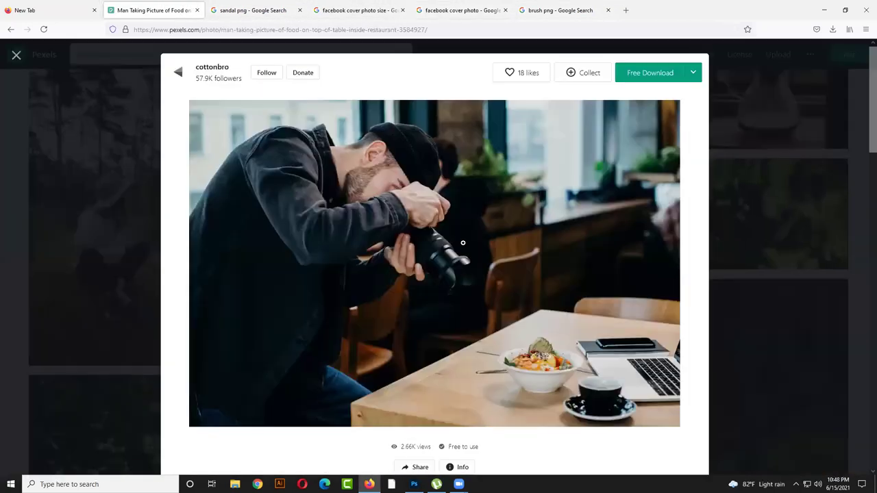
- Open the similar photo of the smiling woman holding a DSLR camera on Pexels and copy the image
{"action": "scroll", "coordinate": [368, 249], "scroll_direction": "down", "scroll_amount": 5}
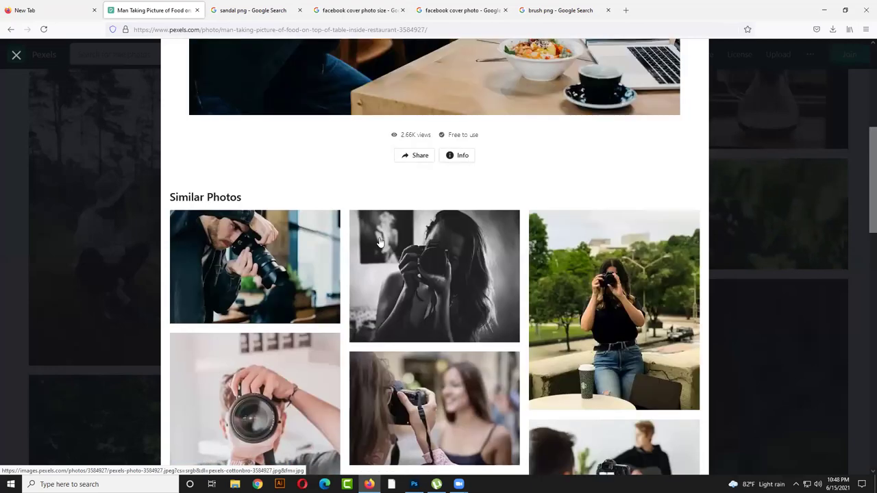
{"action": "scroll", "coordinate": [414, 388], "scroll_direction": "down", "scroll_amount": 6}
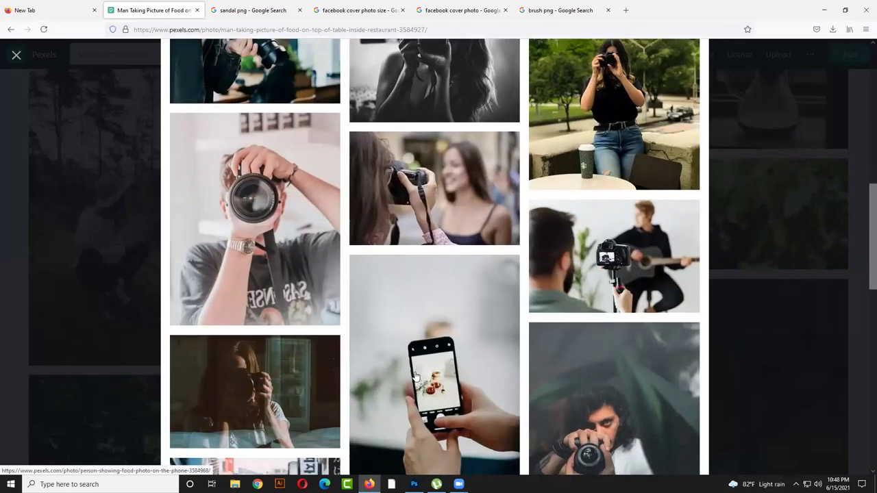
{"action": "scroll", "coordinate": [421, 373], "scroll_direction": "down", "scroll_amount": 2}
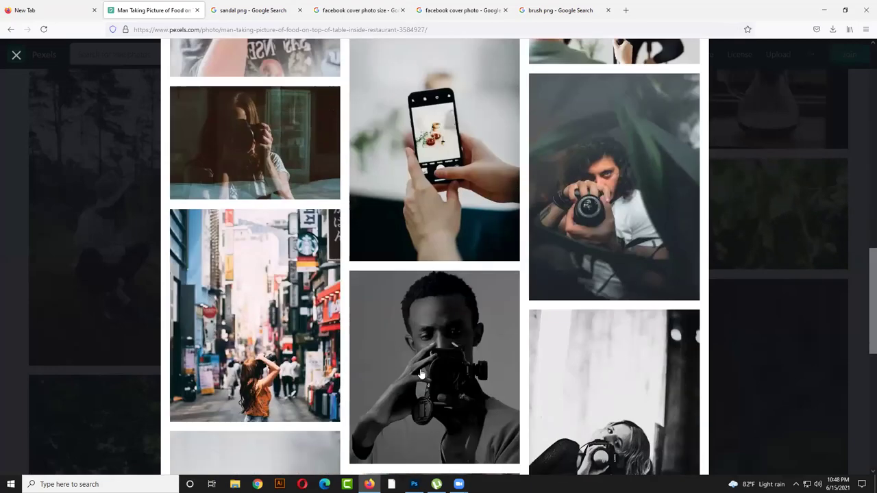
{"action": "scroll", "coordinate": [397, 368], "scroll_direction": "down", "scroll_amount": 3}
{"action": "scroll", "coordinate": [374, 364], "scroll_direction": "down", "scroll_amount": 2}
{"action": "left_click", "coordinate": [423, 289]}
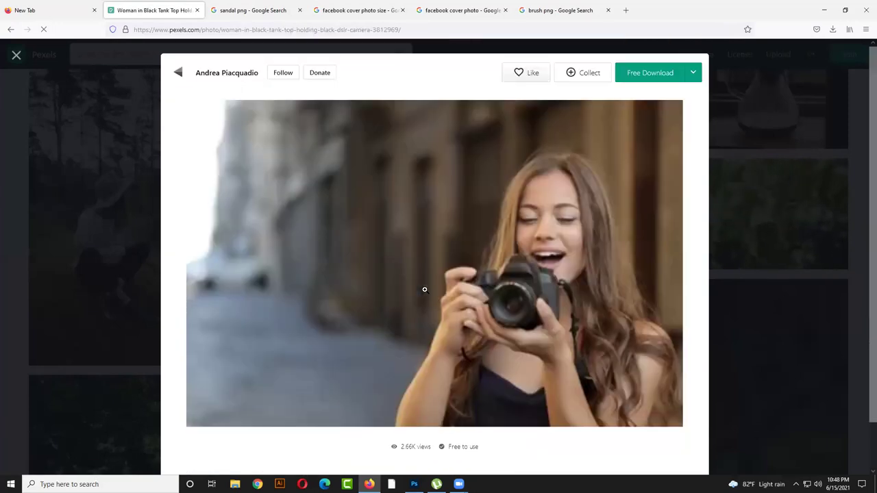
{"action": "right_click", "coordinate": [401, 169]}
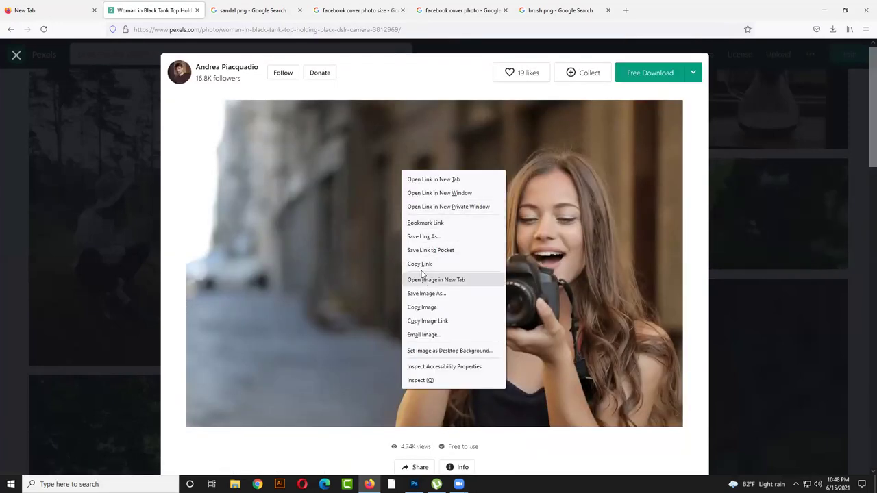
{"action": "left_click", "coordinate": [421, 308]}
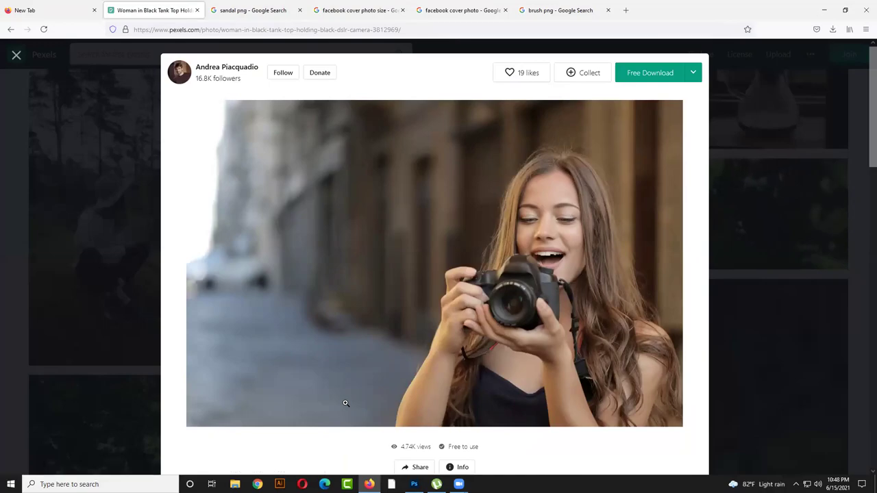
- Switch to Photoshop, paste the photo into the Untitled-2 banner and scale it down to roughly the banner's height
{"action": "left_click", "coordinate": [414, 485]}
{"action": "key", "text": "ctrl+v"}
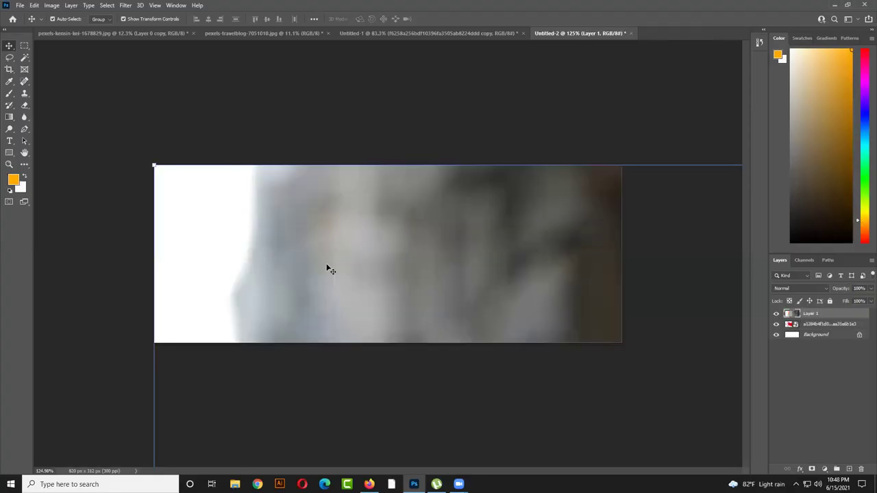
{"action": "scroll", "coordinate": [417, 294], "scroll_direction": "down", "scroll_amount": 6}
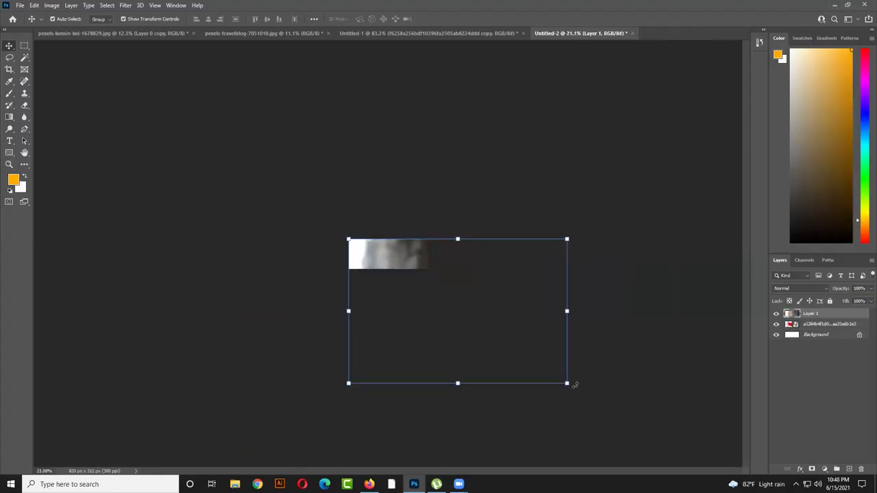
{"action": "left_click_drag", "start_coordinate": [567, 383], "coordinate": [398, 273]}
{"action": "scroll", "coordinate": [379, 270], "scroll_direction": "up", "scroll_amount": 3}
{"action": "scroll", "coordinate": [382, 270], "scroll_direction": "up", "scroll_amount": 4}
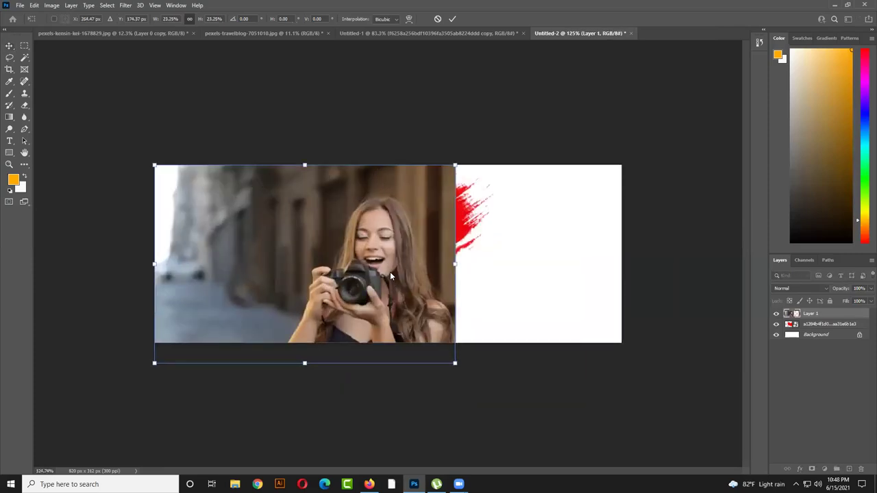
{"action": "key", "text": "alt+space"}
{"action": "left_click", "coordinate": [455, 367]}
{"action": "left_click_drag", "start_coordinate": [455, 365], "coordinate": [433, 342]}
{"action": "key", "text": "Return"}
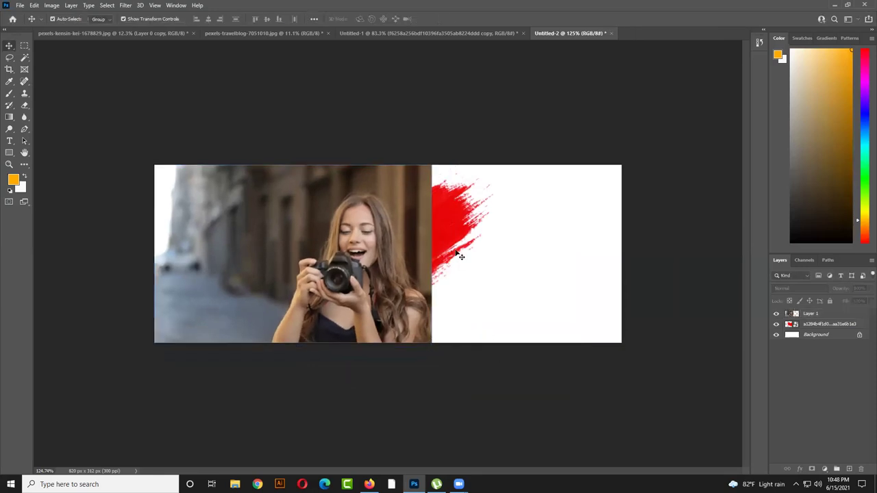
- Shift the photo towards the middle of the banner and place its layer below the red brush stroke layer
{"action": "left_click_drag", "start_coordinate": [402, 260], "coordinate": [546, 266]}
{"action": "left_click_drag", "start_coordinate": [808, 315], "coordinate": [809, 331]}
{"action": "left_click_drag", "start_coordinate": [430, 330], "coordinate": [448, 330]}
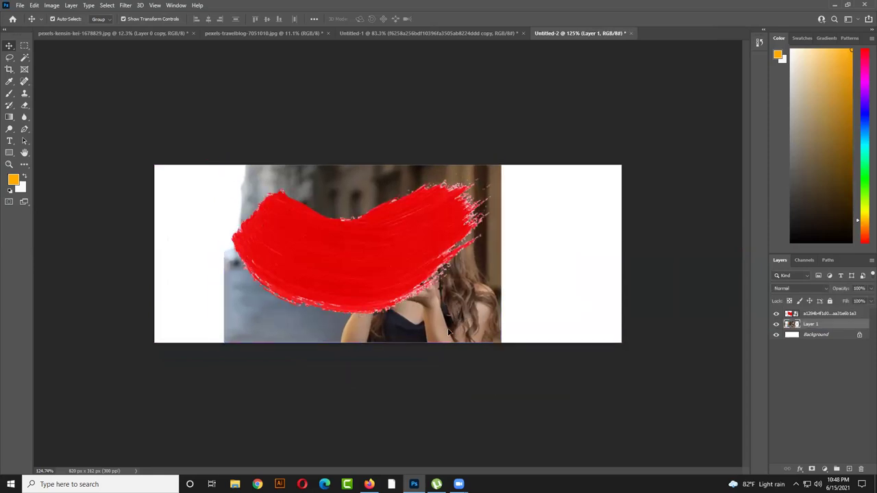
{"action": "left_click", "coordinate": [466, 392]}
{"action": "left_click", "coordinate": [416, 269]}
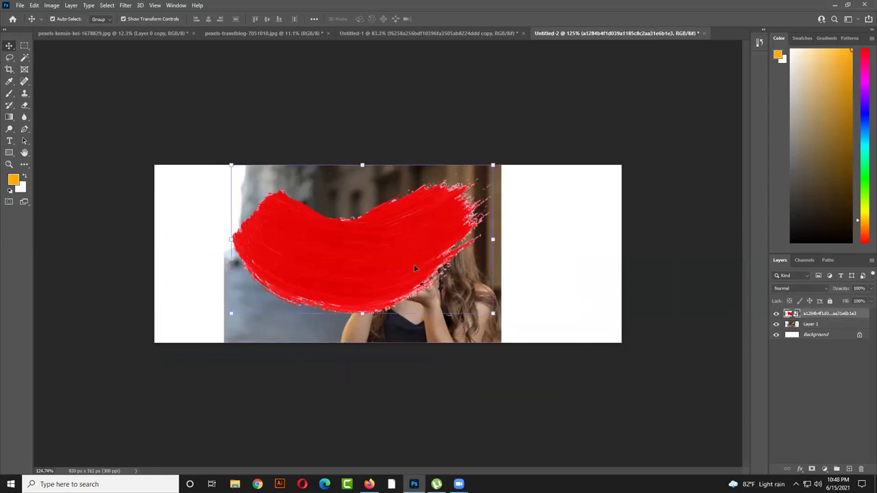
{"action": "left_click", "coordinate": [395, 357]}
{"action": "left_click", "coordinate": [374, 290]}
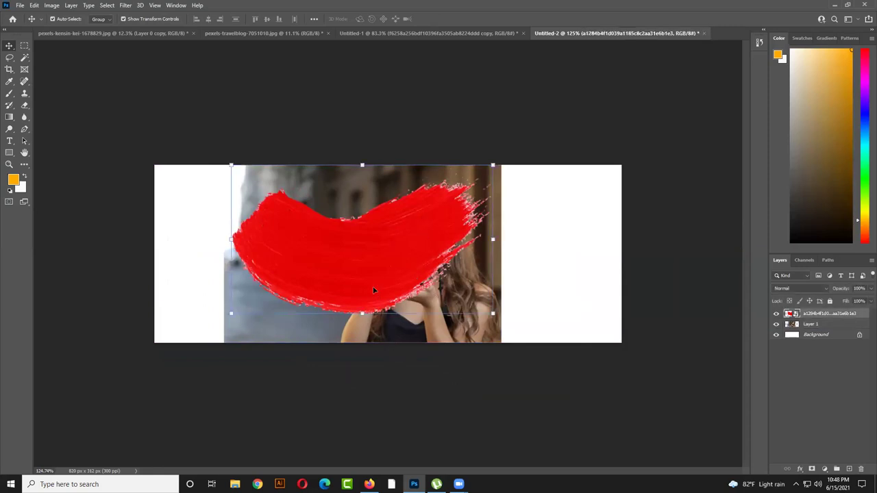
{"action": "left_click", "coordinate": [726, 355]}
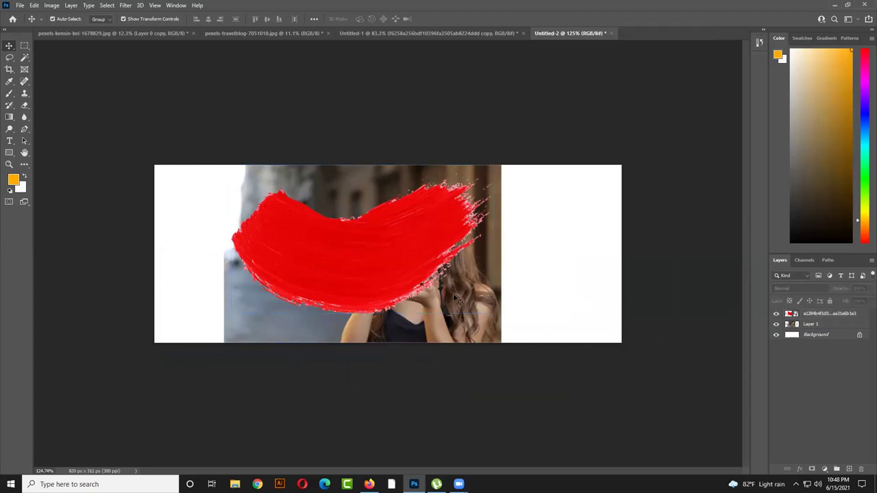
- Place the red brush stroke layer beneath the photo, clip the photo to it and reposition the woman inside the stroke
{"action": "left_click", "coordinate": [387, 255]}
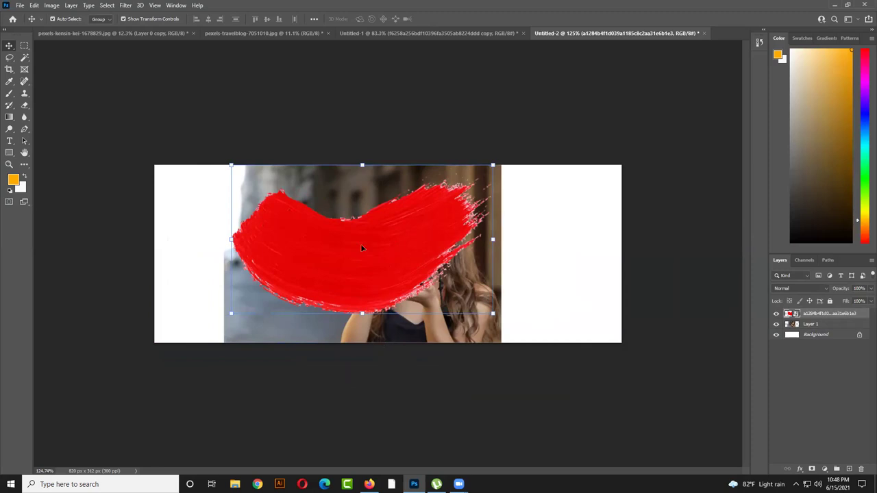
{"action": "left_click_drag", "start_coordinate": [847, 316], "coordinate": [840, 332]}
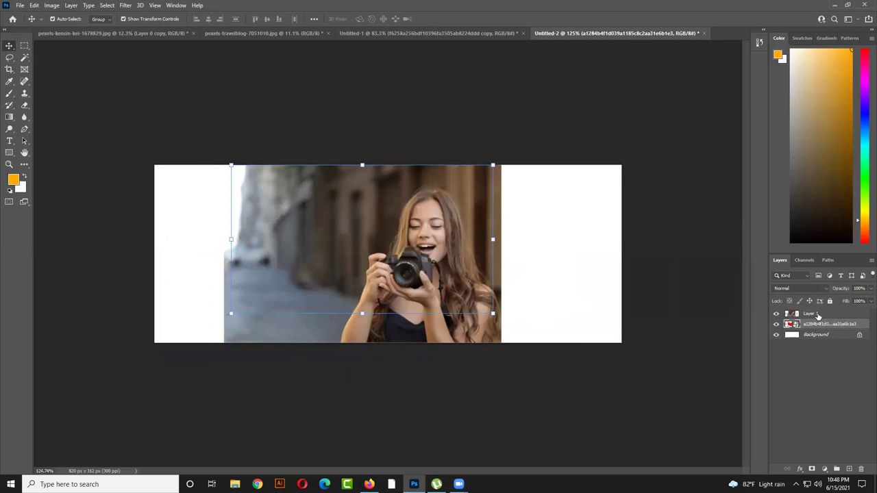
{"action": "left_click", "coordinate": [817, 315]}
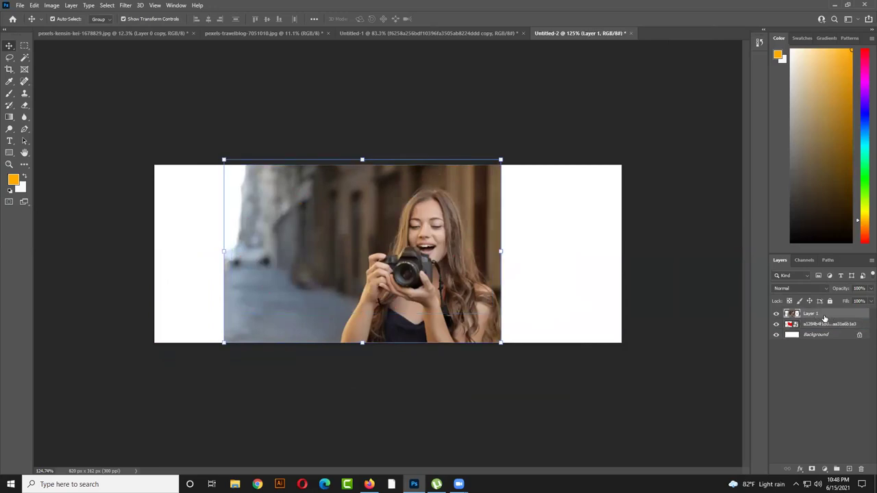
{"action": "right_click", "coordinate": [825, 319]}
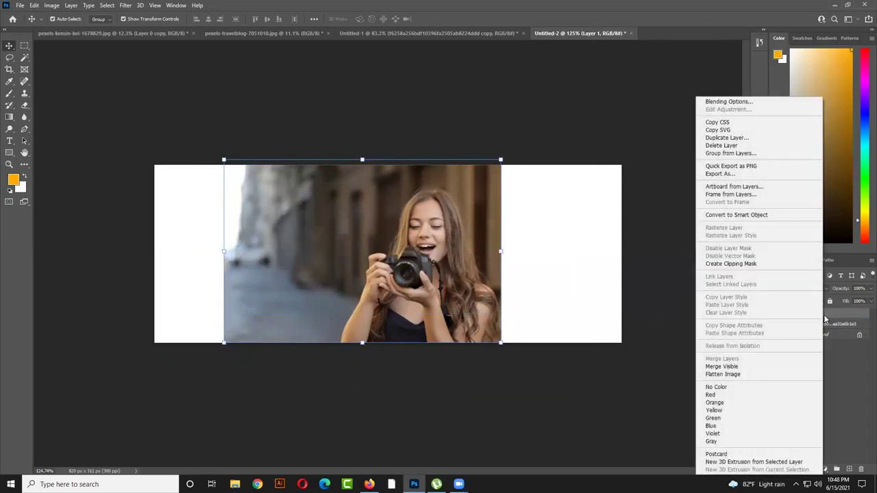
{"action": "left_click", "coordinate": [744, 266]}
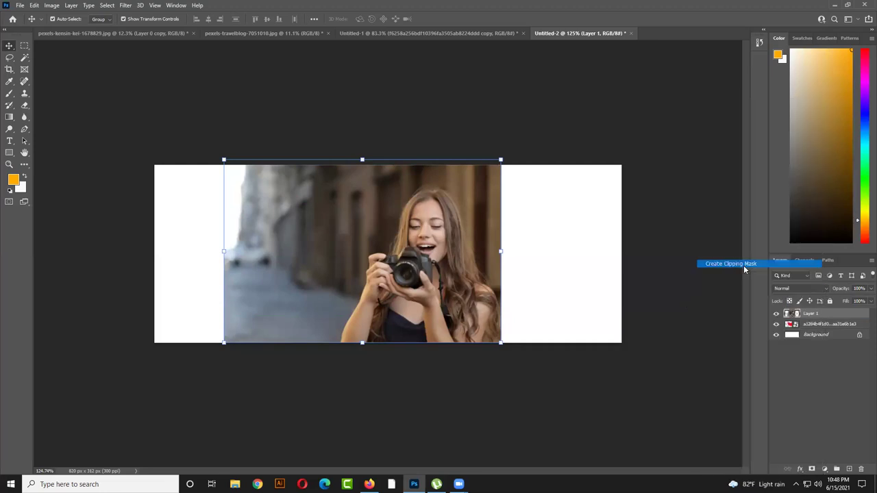
{"action": "mouse_move", "coordinate": [426, 262]}
{"action": "left_mouse_down"}
{"action": "mouse_move", "coordinate": [385, 259]}
{"action": "mouse_move", "coordinate": [421, 255]}
{"action": "left_mouse_up"}
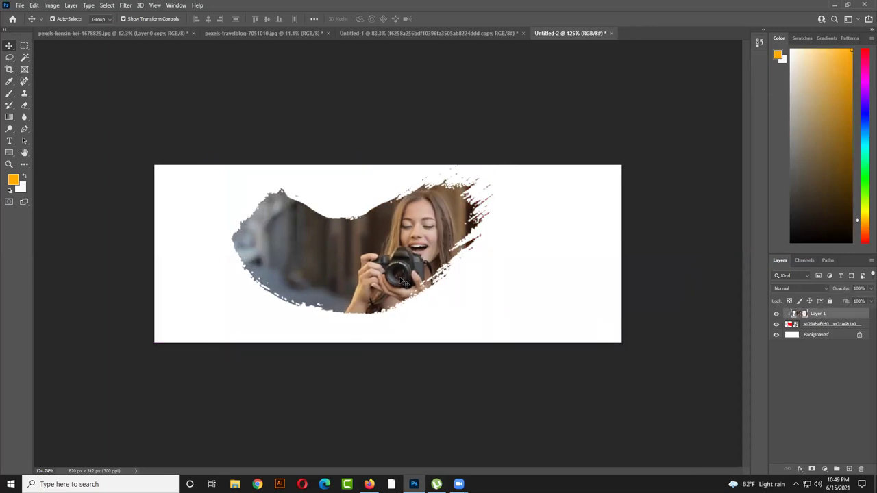
{"action": "left_click", "coordinate": [619, 362]}
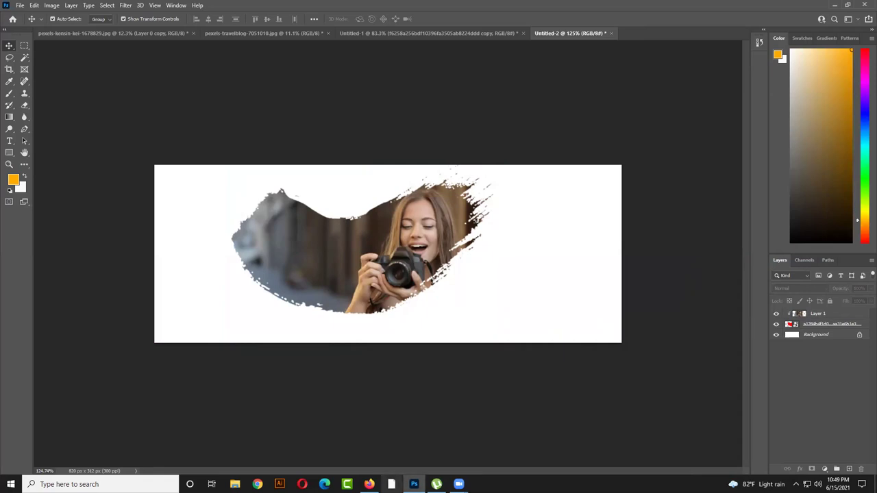
- Switch to Firefox and look through the "brush png" image results for a round black brush stroke
{"action": "left_click", "coordinate": [369, 484]}
{"action": "mouse_move", "coordinate": [325, 262]}
{"action": "left_mouse_down"}
{"action": "mouse_move", "coordinate": [329, 274]}
{"action": "mouse_move", "coordinate": [165, 146]}
{"action": "mouse_move", "coordinate": [528, 8]}
{"action": "mouse_move", "coordinate": [539, 15]}
{"action": "mouse_move", "coordinate": [542, 281]}
{"action": "mouse_move", "coordinate": [642, 308]}
{"action": "mouse_move", "coordinate": [632, 322]}
{"action": "mouse_move", "coordinate": [693, 272]}
{"action": "left_mouse_up"}
{"action": "scroll", "coordinate": [585, 276], "scroll_direction": "down", "scroll_amount": 3}
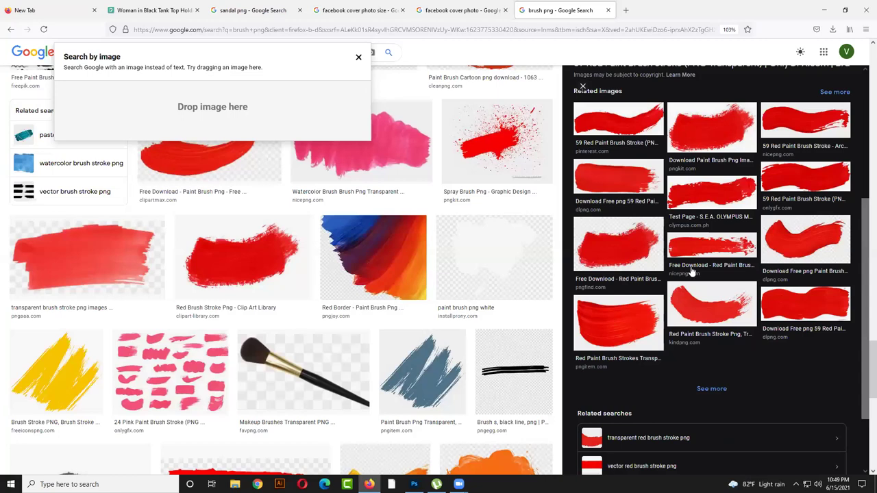
{"action": "left_click", "coordinate": [692, 272]}
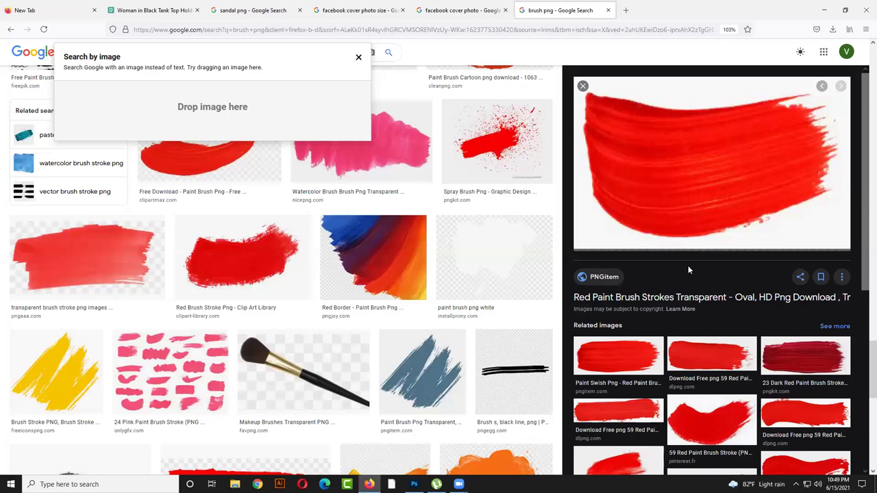
{"action": "scroll", "coordinate": [658, 336], "scroll_direction": "down", "scroll_amount": 2}
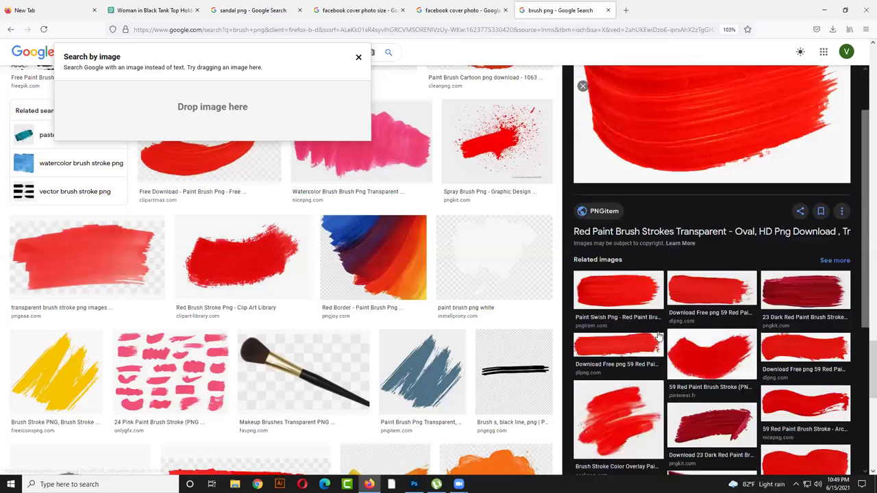
{"action": "scroll", "coordinate": [658, 336], "scroll_direction": "down", "scroll_amount": 3}
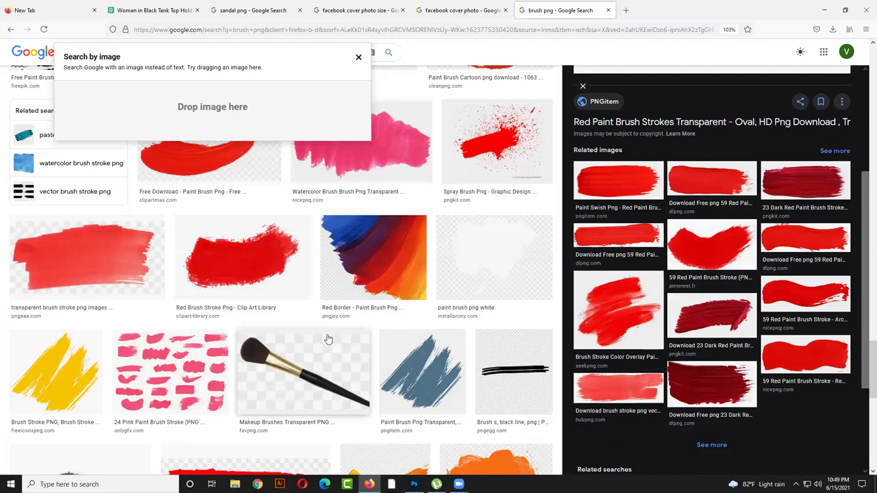
{"action": "scroll", "coordinate": [328, 340], "scroll_direction": "down", "scroll_amount": 5}
{"action": "left_click", "coordinate": [452, 355]}
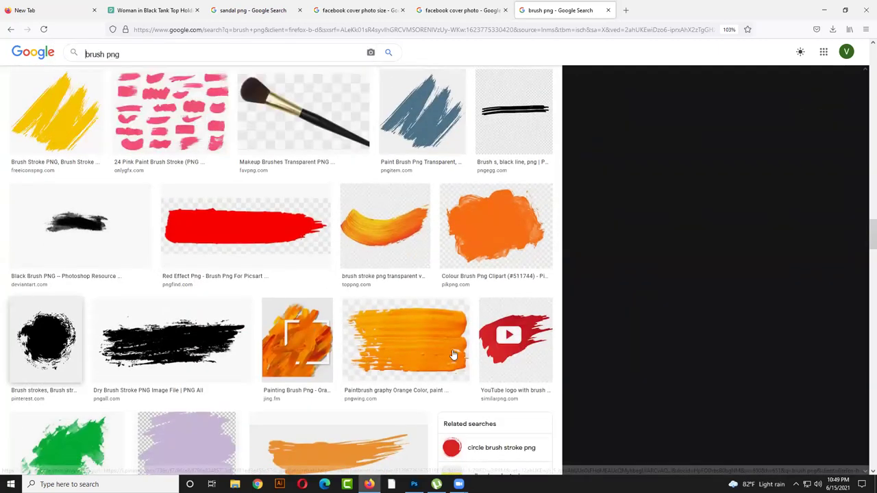
{"action": "scroll", "coordinate": [719, 384], "scroll_direction": "down", "scroll_amount": 1}
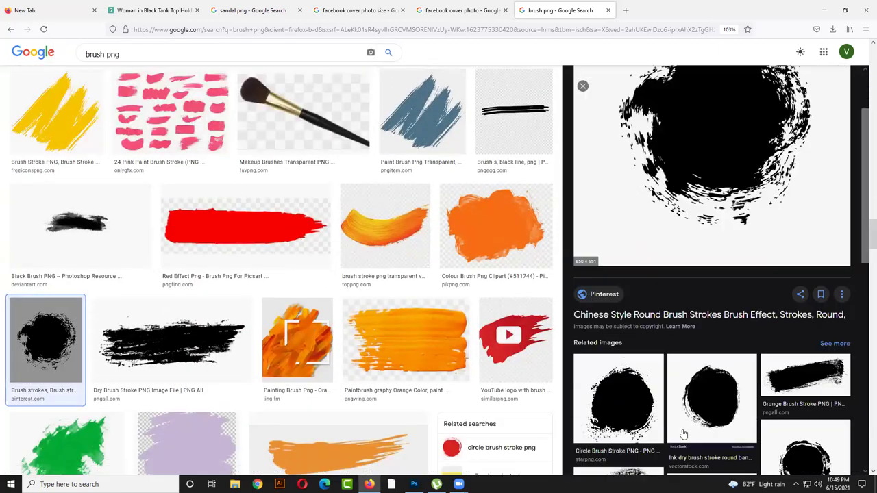
- Open the related Circle Brush Stroke PNG from Starpng and save it to the Desktop
{"action": "left_click", "coordinate": [619, 406]}
{"action": "right_click", "coordinate": [682, 215]}
{"action": "left_click", "coordinate": [706, 325]}
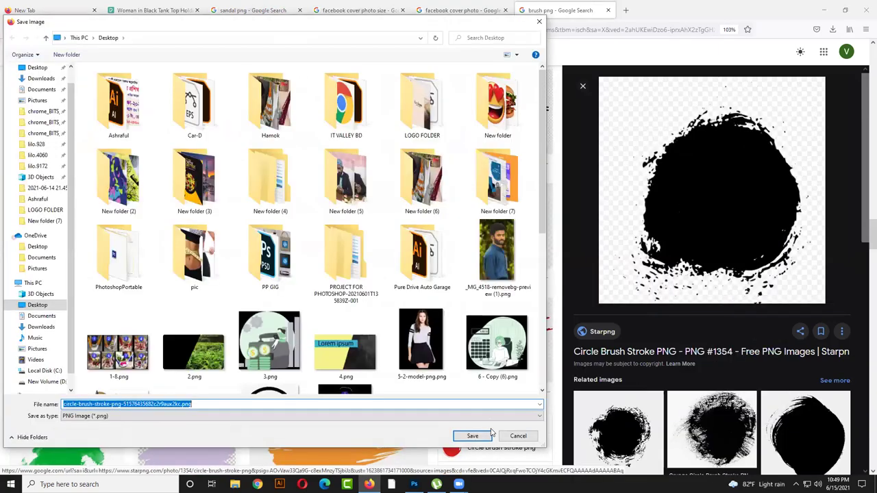
{"action": "left_click", "coordinate": [491, 434]}
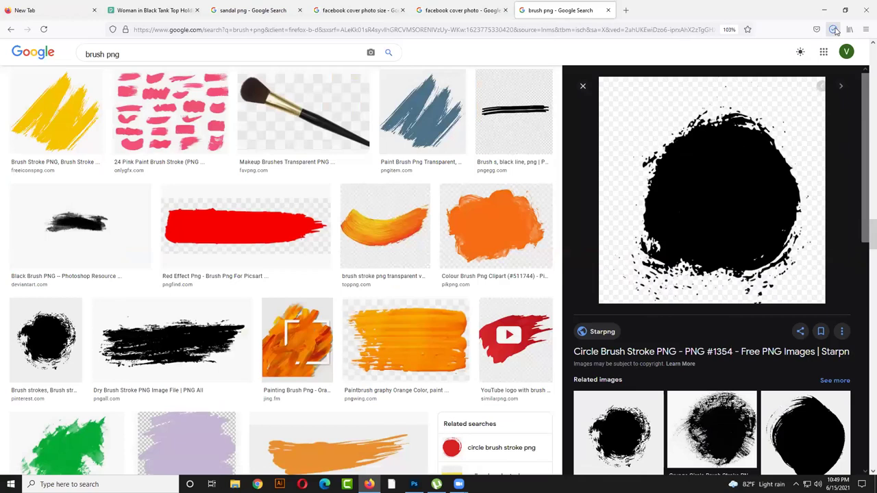
- Place the downloaded circle brush image in the Photoshop banner and clip it to the red stroke, beneath the photo layer
{"action": "mouse_move", "coordinate": [726, 54]}
{"action": "left_mouse_down"}
{"action": "mouse_move", "coordinate": [578, 212]}
{"action": "mouse_move", "coordinate": [541, 412]}
{"action": "mouse_move", "coordinate": [413, 482]}
{"action": "mouse_move", "coordinate": [478, 262]}
{"action": "mouse_move", "coordinate": [444, 282]}
{"action": "mouse_move", "coordinate": [483, 260]}
{"action": "left_mouse_up"}
{"action": "key", "text": "Return"}
{"action": "left_click_drag", "start_coordinate": [822, 316], "coordinate": [821, 329]}
{"action": "left_click", "coordinate": [793, 319], "text": "alt"}
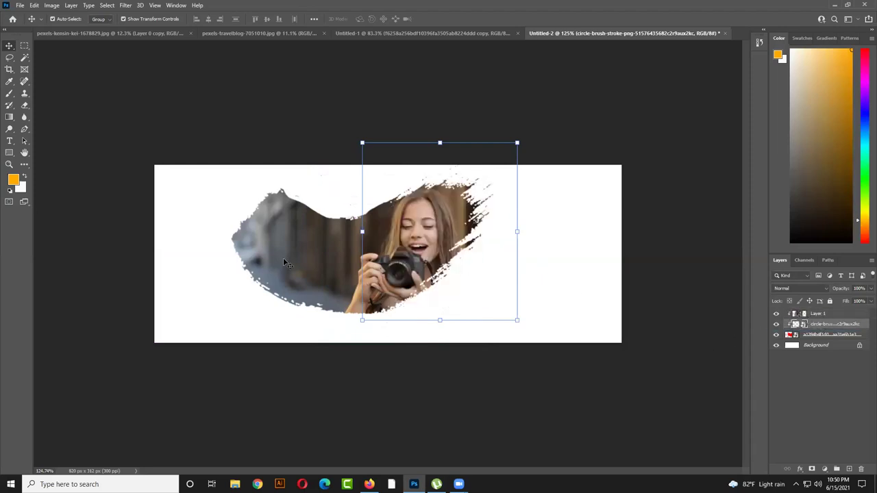
- Move the photo to the left part of the stroke and adjust the black circle brush's position on the right part
{"action": "left_click", "coordinate": [312, 257]}
{"action": "left_click_drag", "start_coordinate": [311, 253], "coordinate": [176, 253]}
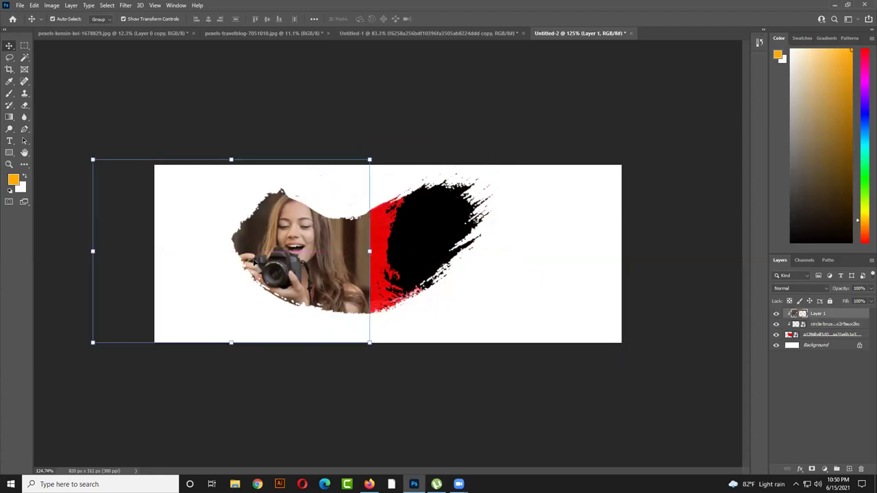
{"action": "mouse_move", "coordinate": [433, 254]}
{"action": "left_mouse_down"}
{"action": "mouse_move", "coordinate": [394, 236]}
{"action": "mouse_move", "coordinate": [423, 249]}
{"action": "mouse_move", "coordinate": [415, 258]}
{"action": "mouse_move", "coordinate": [429, 249]}
{"action": "left_mouse_up"}
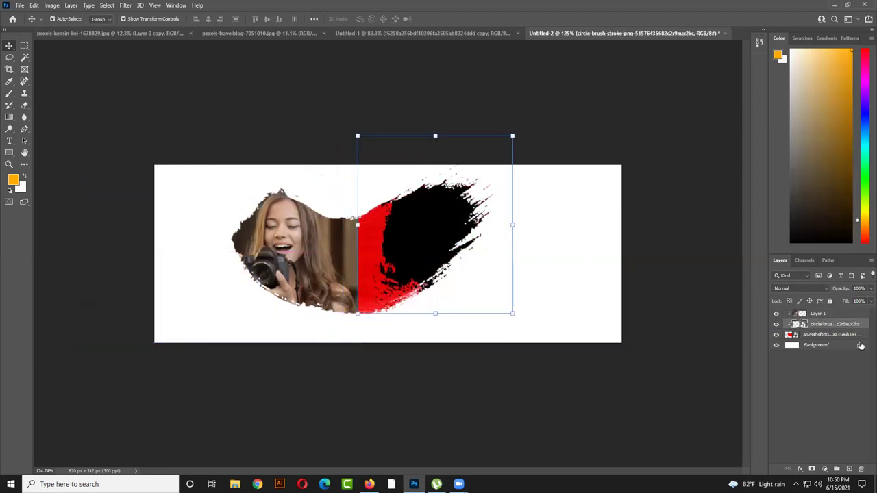
- Try the circle brush layer beneath the red stroke layer, and return it to the clipping group above the stroke
{"action": "left_click_drag", "start_coordinate": [834, 326], "coordinate": [821, 340]}
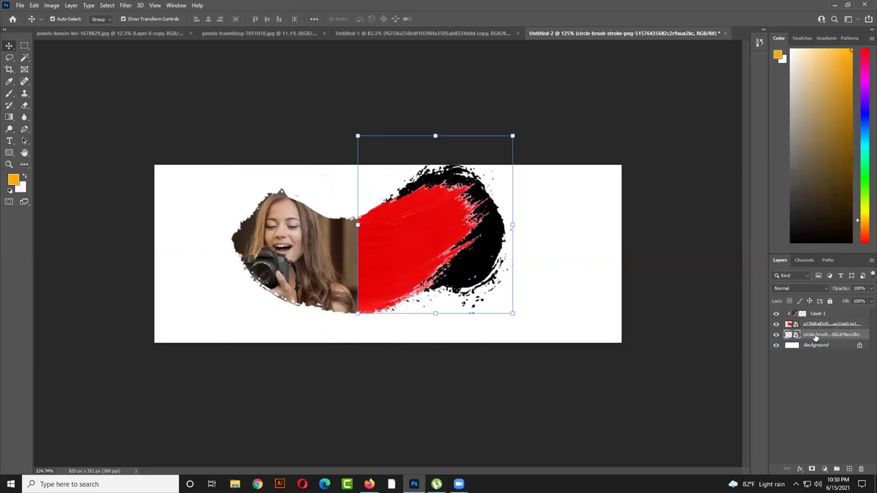
{"action": "left_click", "coordinate": [484, 274]}
{"action": "mouse_move", "coordinate": [483, 274]}
{"action": "left_mouse_down"}
{"action": "mouse_move", "coordinate": [525, 258]}
{"action": "mouse_move", "coordinate": [478, 270]}
{"action": "left_mouse_up"}
{"action": "left_click_drag", "start_coordinate": [829, 335], "coordinate": [831, 324]}
- Move the black circle up and right within the stroke, shift the photo right and nudge the brush layers up and left
{"action": "mouse_move", "coordinate": [391, 254]}
{"action": "left_mouse_down"}
{"action": "mouse_move", "coordinate": [393, 241]}
{"action": "mouse_move", "coordinate": [398, 256]}
{"action": "mouse_move", "coordinate": [418, 236]}
{"action": "left_mouse_up"}
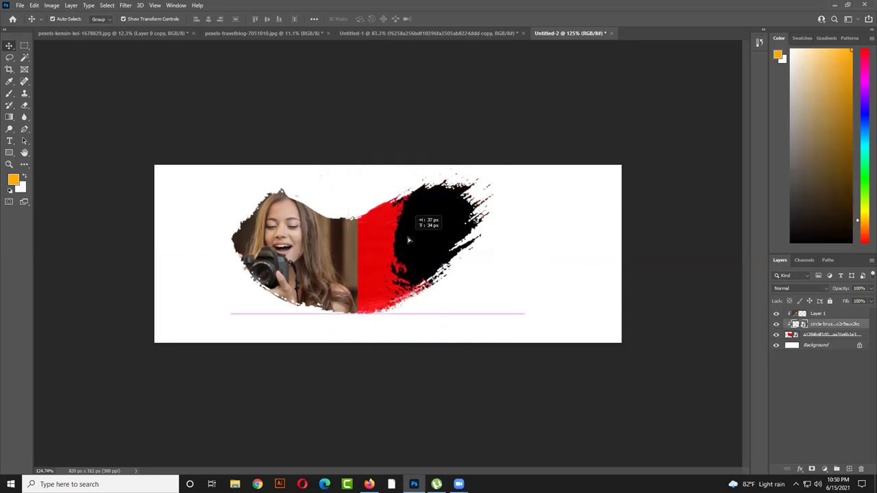
{"action": "mouse_move", "coordinate": [340, 256]}
{"action": "left_mouse_down"}
{"action": "mouse_move", "coordinate": [409, 249]}
{"action": "mouse_move", "coordinate": [381, 256]}
{"action": "left_mouse_up"}
{"action": "mouse_move", "coordinate": [470, 270]}
{"action": "left_mouse_down"}
{"action": "mouse_move", "coordinate": [449, 262]}
{"action": "mouse_move", "coordinate": [462, 257]}
{"action": "left_mouse_up"}
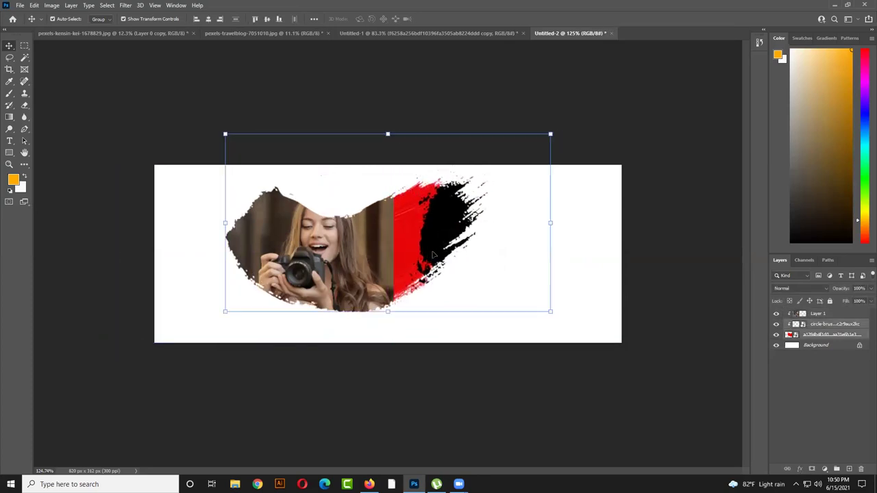
- Shift the clipped black circle brush left in small moves until it covers most of the red area beside the photo
{"action": "left_click", "coordinate": [587, 296]}
{"action": "left_click", "coordinate": [446, 243]}
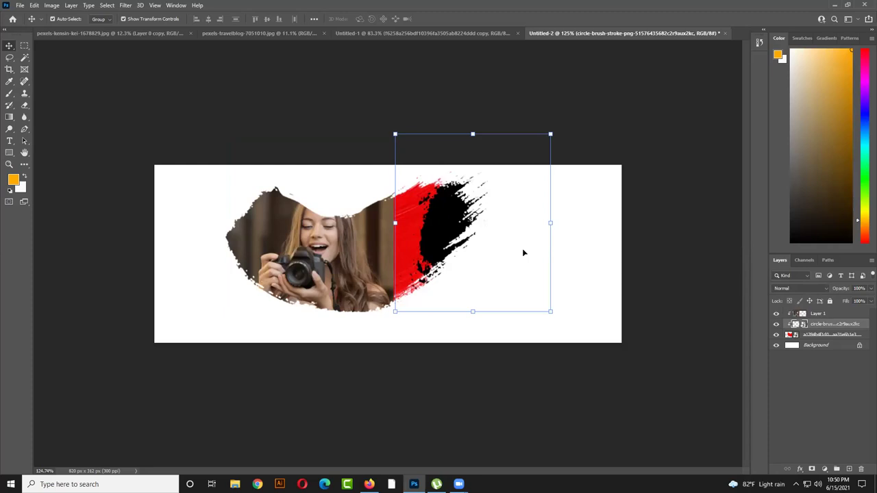
{"action": "left_click", "coordinate": [617, 250]}
{"action": "left_click_drag", "start_coordinate": [452, 237], "coordinate": [439, 239]}
{"action": "key", "text": "ctrl+t"}
{"action": "mouse_move", "coordinate": [423, 268]}
{"action": "left_mouse_down"}
{"action": "mouse_move", "coordinate": [447, 243]}
{"action": "mouse_move", "coordinate": [422, 219]}
{"action": "mouse_move", "coordinate": [460, 215]}
{"action": "mouse_move", "coordinate": [460, 224]}
{"action": "left_mouse_up"}
{"action": "left_click", "coordinate": [437, 19]}
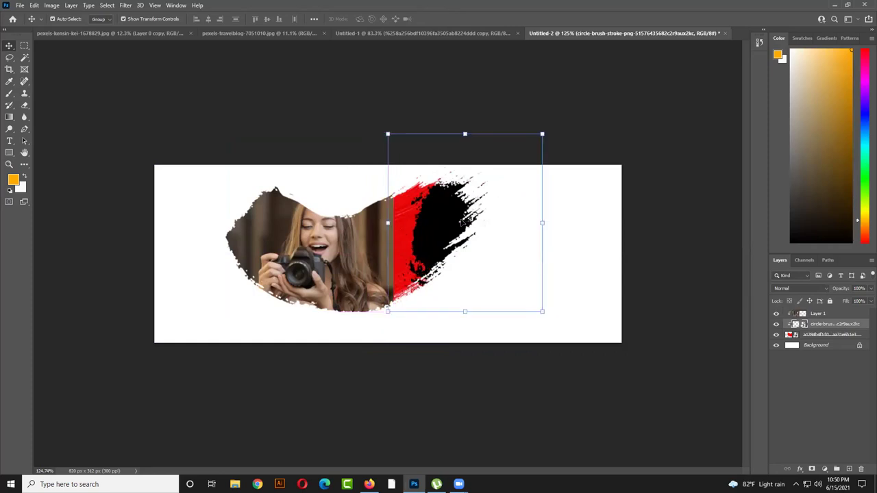
{"action": "left_click", "coordinate": [573, 284]}
{"action": "left_click_drag", "start_coordinate": [452, 242], "coordinate": [433, 238]}
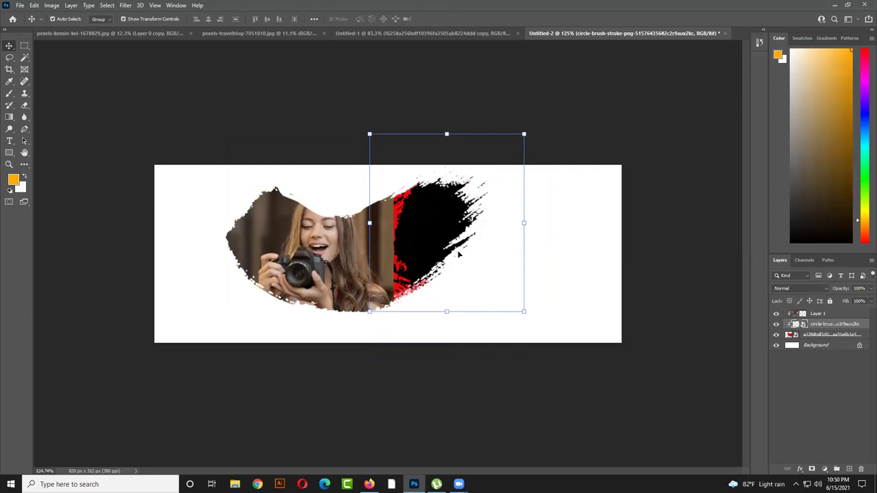
{"action": "left_click", "coordinate": [594, 272]}
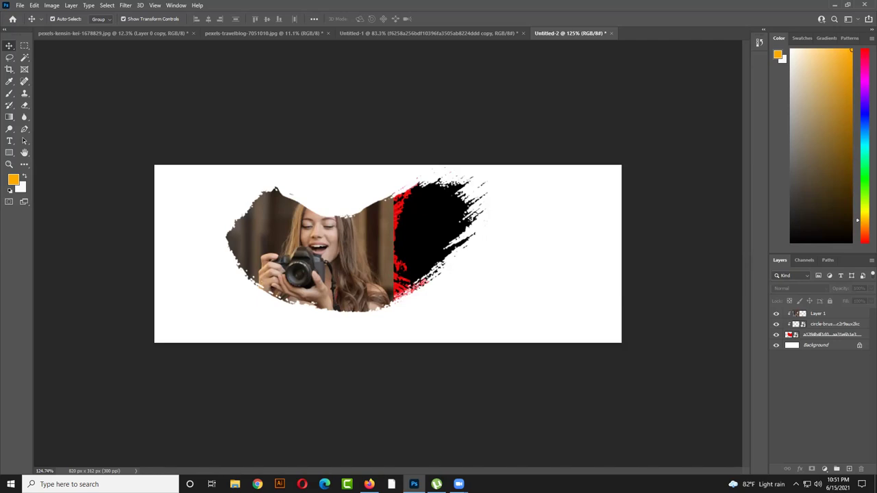
{"action": "left_click", "coordinate": [819, 485]}
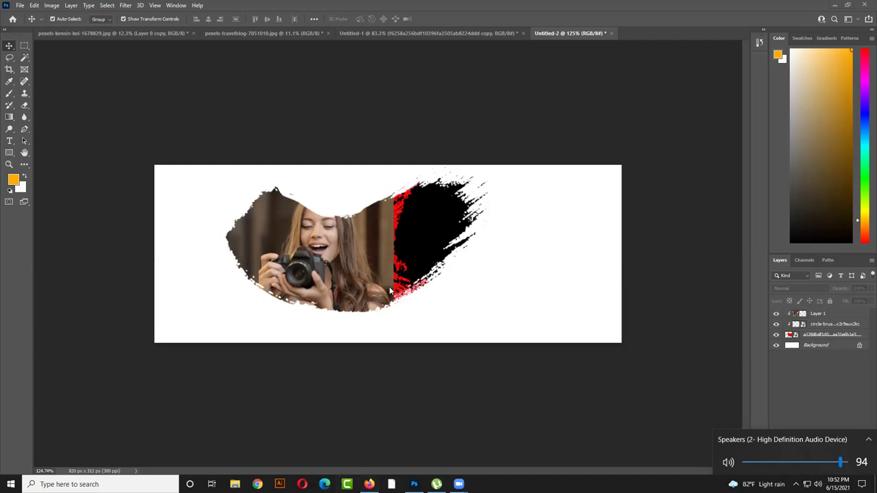
{"action": "left_click", "coordinate": [443, 314]}
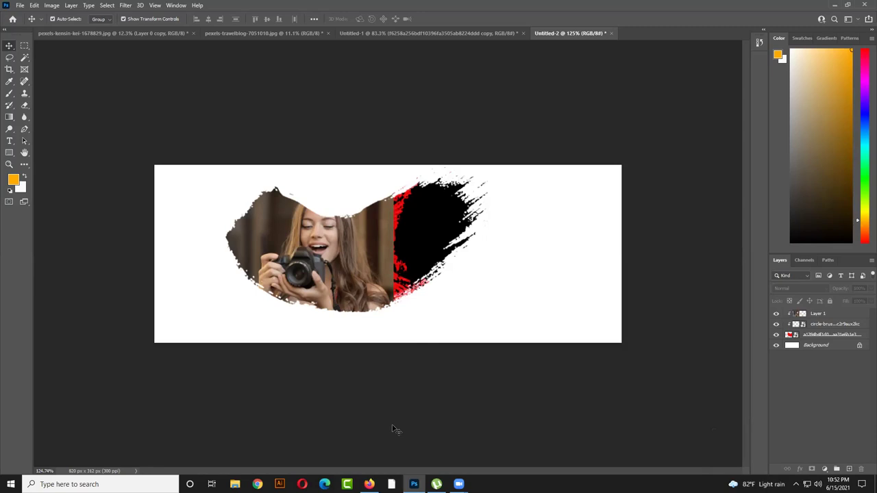
- Move the circle brush layer beneath the red stroke layer and reposition the black circle right and down behind the stroke
{"action": "left_click", "coordinate": [426, 225]}
{"action": "left_click_drag", "start_coordinate": [825, 330], "coordinate": [825, 341]}
{"action": "key", "text": "ctrl+t"}
{"action": "mouse_move", "coordinate": [486, 260]}
{"action": "left_mouse_down"}
{"action": "mouse_move", "coordinate": [564, 258]}
{"action": "mouse_move", "coordinate": [503, 253]}
{"action": "left_mouse_up"}
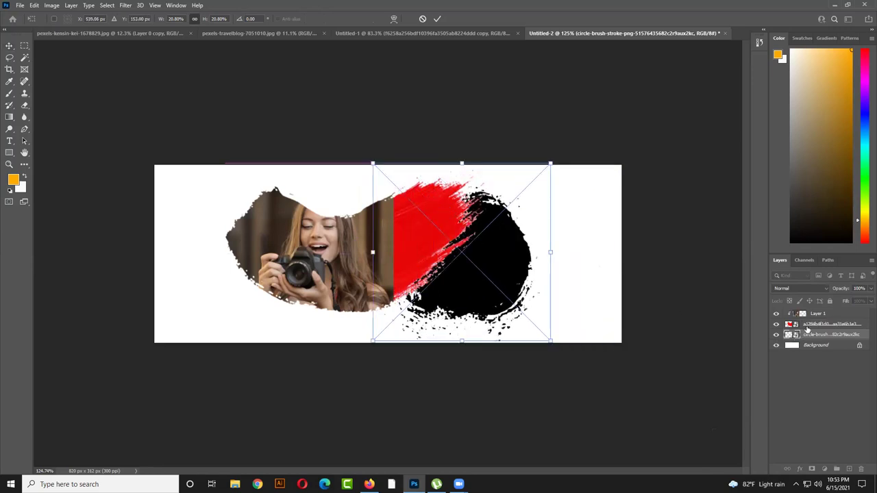
- Return the circle brush layer above the red stroke, clip it to the stroke, and move the black circle left and up
{"action": "left_click_drag", "start_coordinate": [809, 334], "coordinate": [809, 321]}
{"action": "left_click", "coordinate": [809, 329], "text": "alt"}
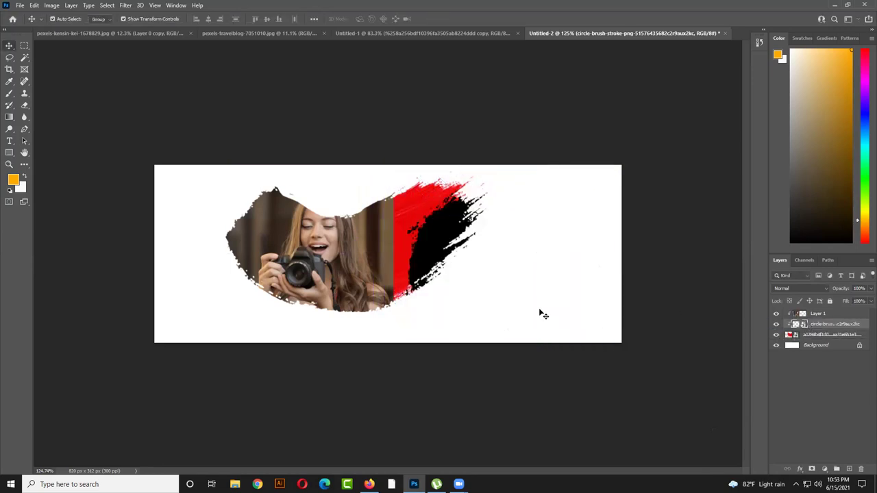
{"action": "mouse_move", "coordinate": [449, 248]}
{"action": "left_mouse_down"}
{"action": "mouse_move", "coordinate": [411, 237]}
{"action": "mouse_move", "coordinate": [432, 255]}
{"action": "left_mouse_up"}
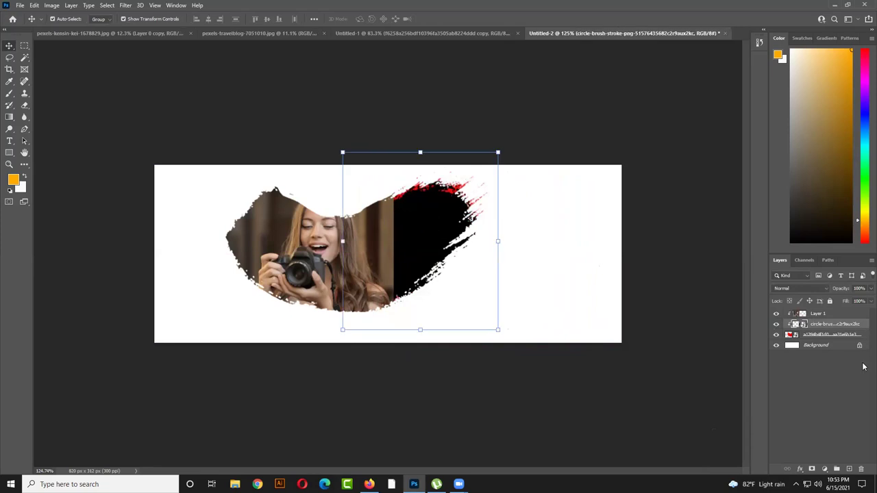
- Place the circle brush layer directly beneath the red stroke layer, outside the clipping group, and deselect it
{"action": "left_click_drag", "start_coordinate": [833, 334], "coordinate": [825, 321]}
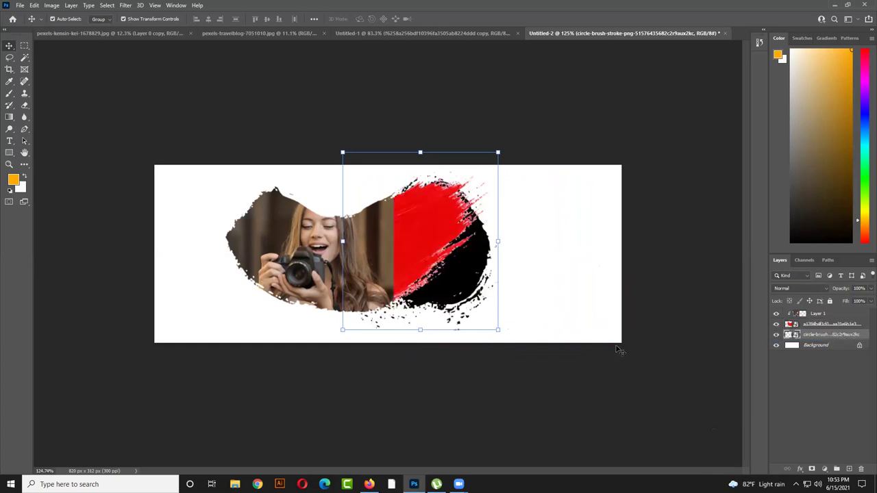
{"action": "left_click", "coordinate": [619, 350]}
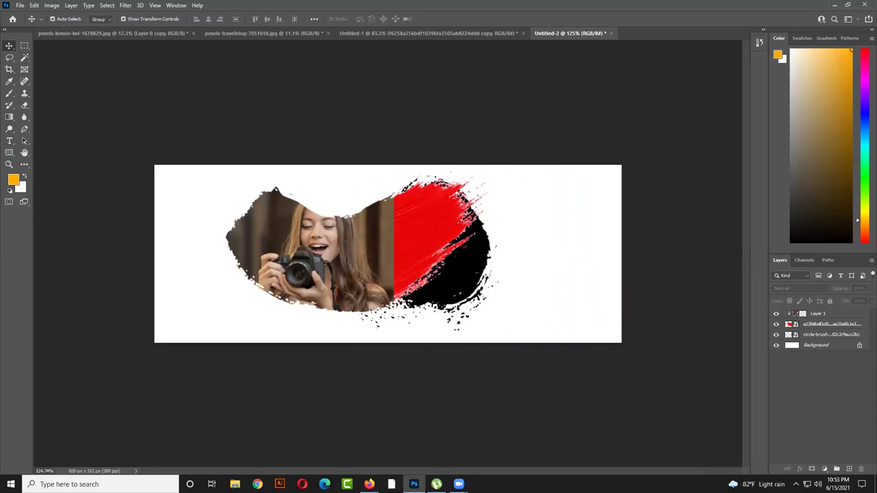
- Switch to Firefox, close the brush PNG search, and show all images related to the Stylish Facebook Cover template
{"action": "key", "text": "alt+Tab"}
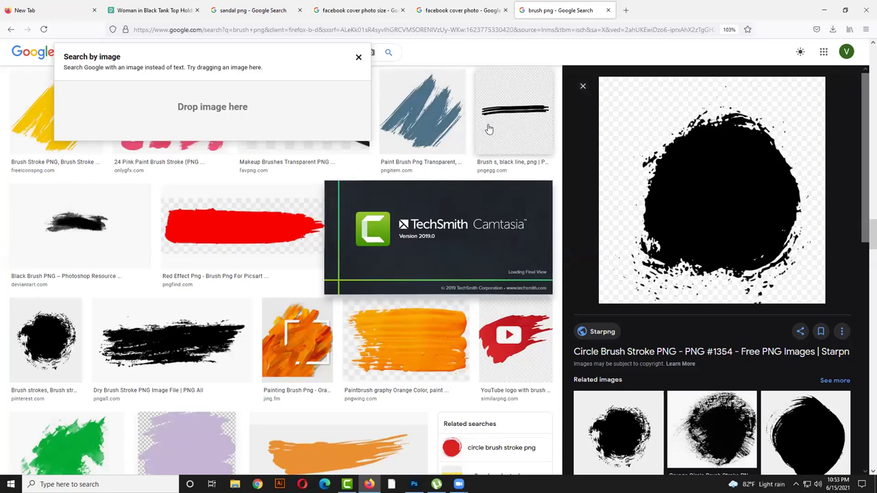
{"action": "left_click", "coordinate": [608, 10]}
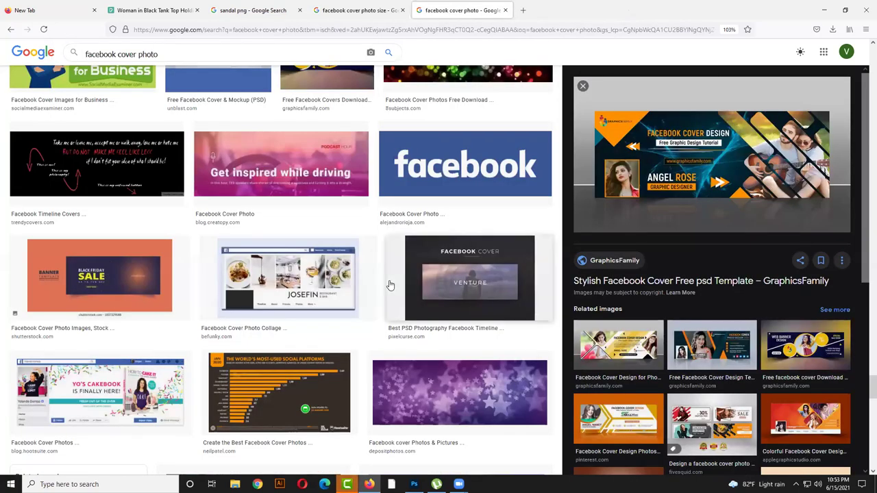
{"action": "scroll", "coordinate": [394, 271], "scroll_direction": "down", "scroll_amount": 4}
{"action": "scroll", "coordinate": [683, 375], "scroll_direction": "down", "scroll_amount": 5}
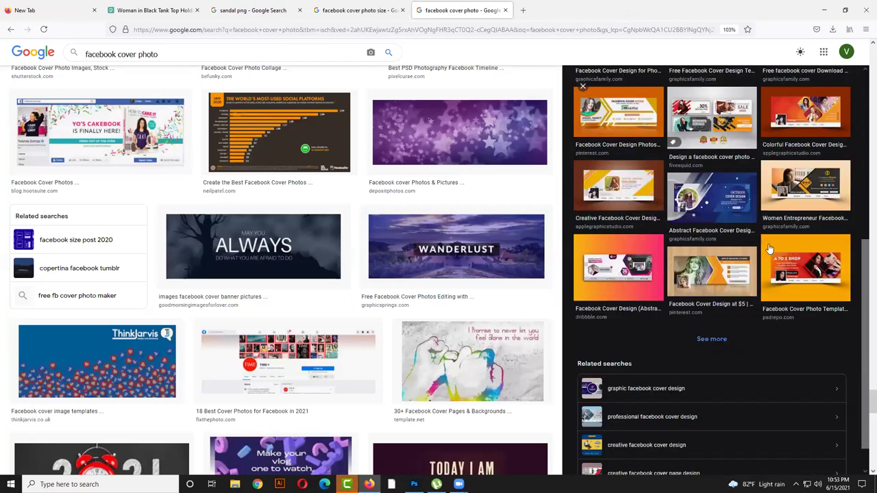
{"action": "scroll", "coordinate": [766, 248], "scroll_direction": "down", "scroll_amount": 1}
{"action": "left_click", "coordinate": [716, 307]}
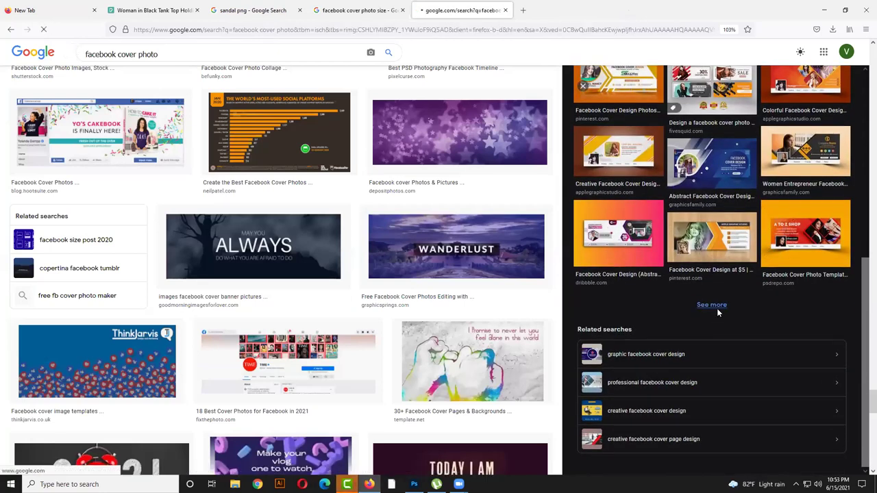
- Look through the Facebook cover designs and preview the Stylish Facebook Cover Design Photoshop Tutorial image
{"action": "scroll", "coordinate": [612, 313], "scroll_direction": "down", "scroll_amount": 2}
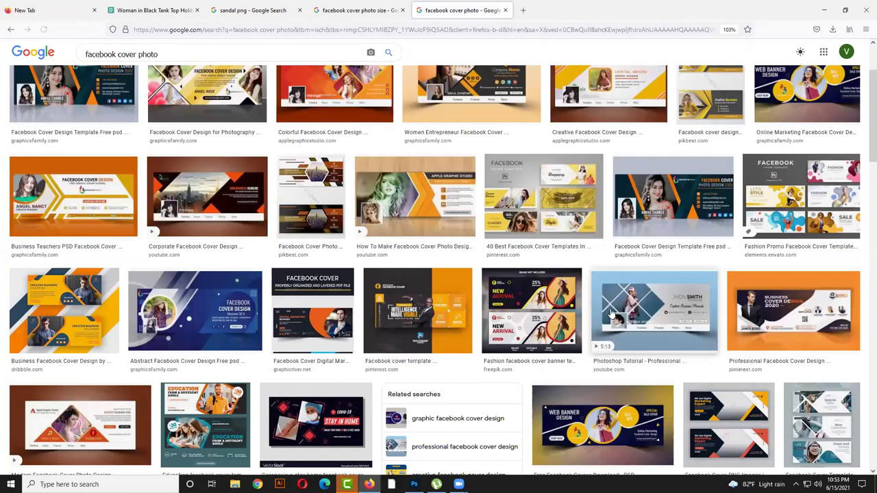
{"action": "scroll", "coordinate": [612, 313], "scroll_direction": "down", "scroll_amount": 3}
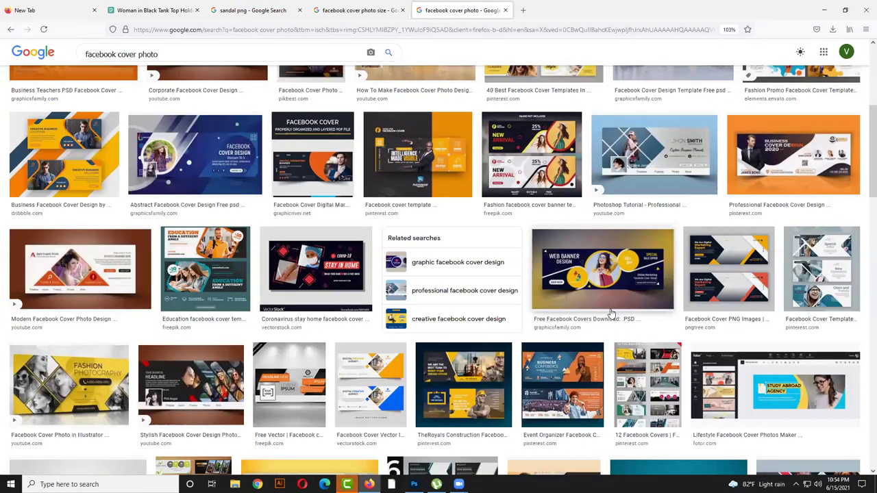
{"action": "scroll", "coordinate": [612, 313], "scroll_direction": "down", "scroll_amount": 2}
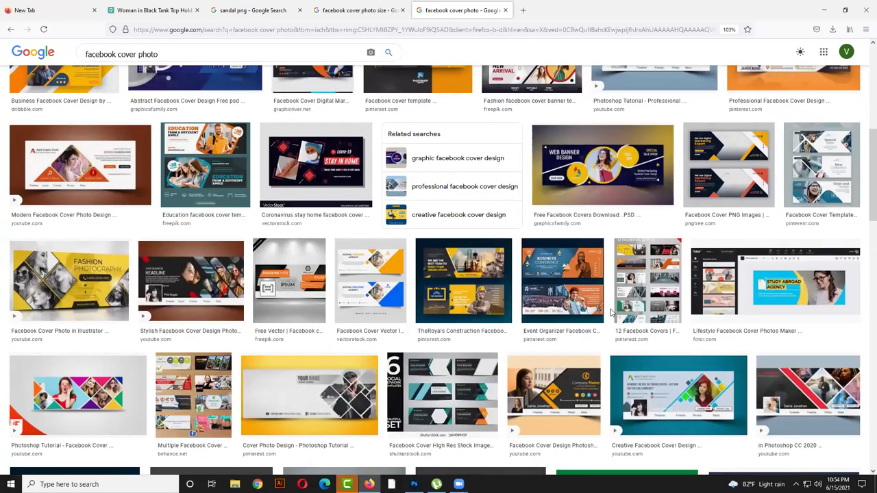
{"action": "scroll", "coordinate": [612, 313], "scroll_direction": "up", "scroll_amount": 2}
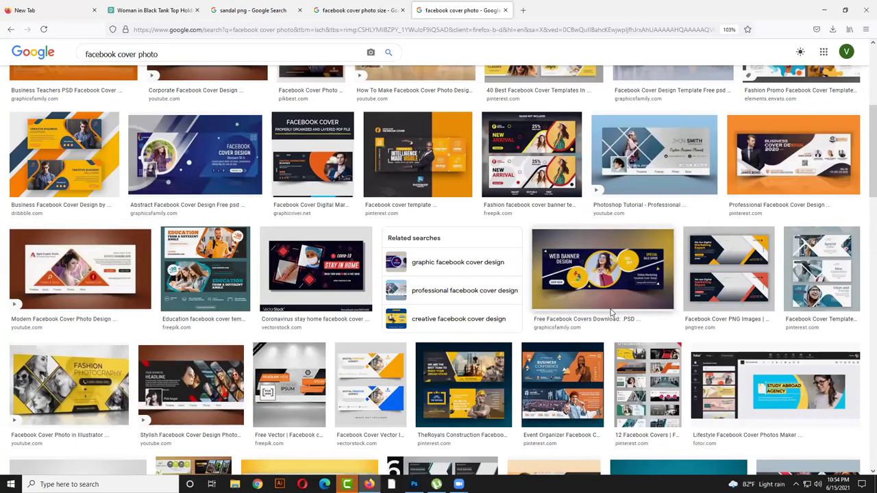
{"action": "scroll", "coordinate": [612, 313], "scroll_direction": "down", "scroll_amount": 3}
{"action": "scroll", "coordinate": [590, 316], "scroll_direction": "down", "scroll_amount": 1}
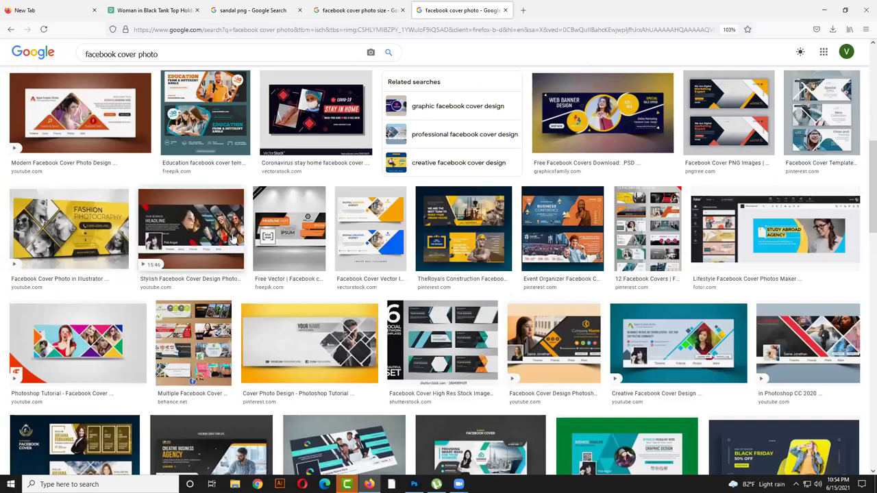
{"action": "left_click", "coordinate": [233, 238]}
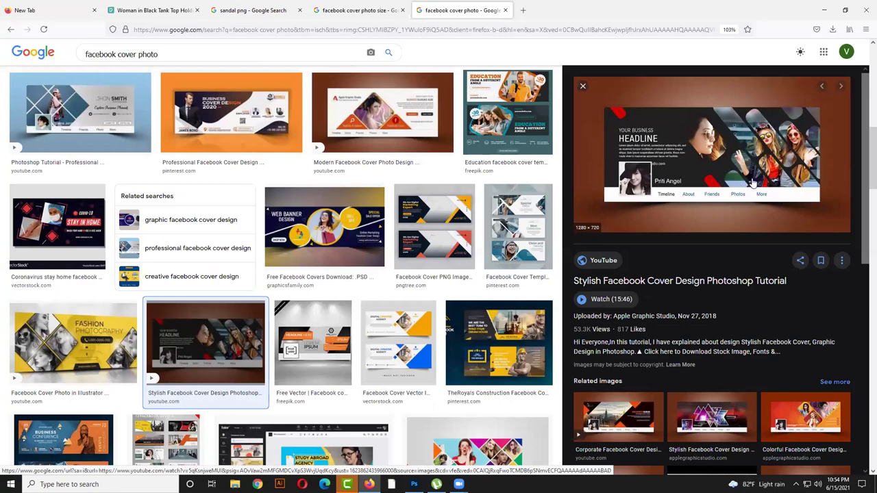
- Look over the related cover designs and preview the yellow Fashion Photography cover from the results
{"action": "scroll", "coordinate": [754, 182], "scroll_direction": "down", "scroll_amount": 2}
{"action": "scroll", "coordinate": [754, 182], "scroll_direction": "down", "scroll_amount": 3}
{"action": "scroll", "coordinate": [98, 288], "scroll_direction": "down", "scroll_amount": 1}
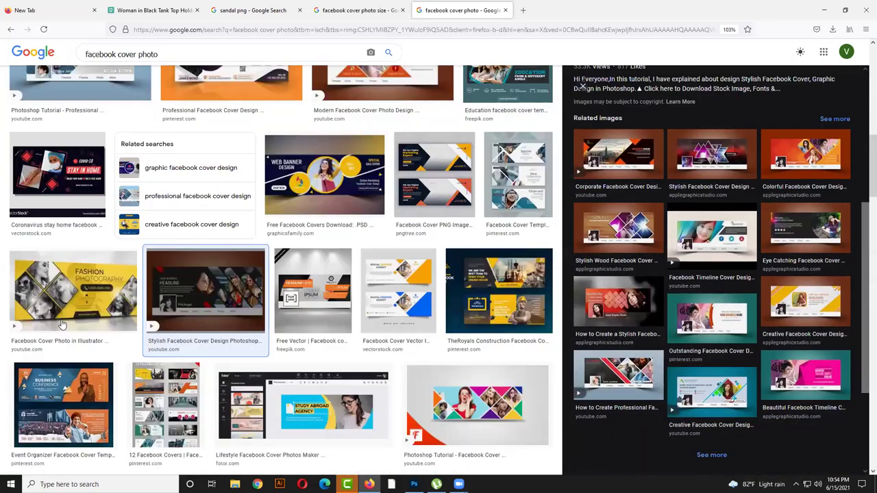
{"action": "left_click", "coordinate": [98, 288]}
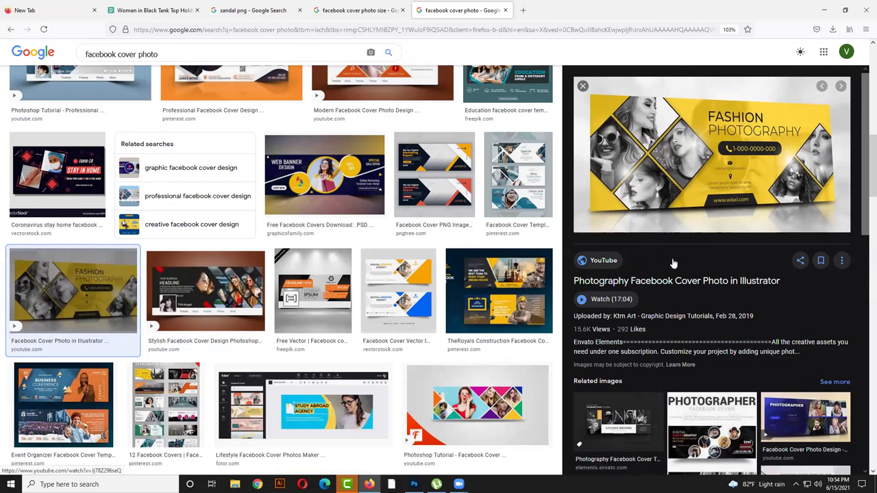
- Check the images related to the Fashion Photography cover and preview the Photographer Facebook Cover design
{"action": "scroll", "coordinate": [674, 263], "scroll_direction": "down", "scroll_amount": 1}
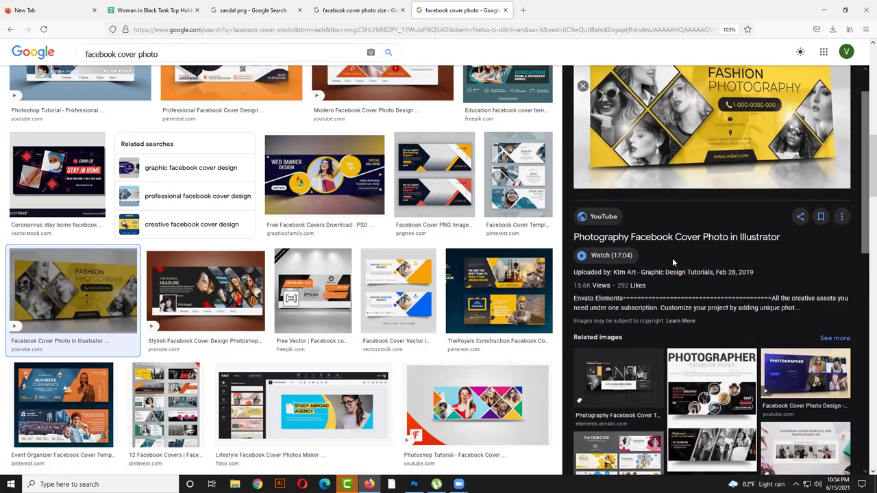
{"action": "scroll", "coordinate": [673, 258], "scroll_direction": "down", "scroll_amount": 4}
{"action": "scroll", "coordinate": [673, 263], "scroll_direction": "up", "scroll_amount": 2}
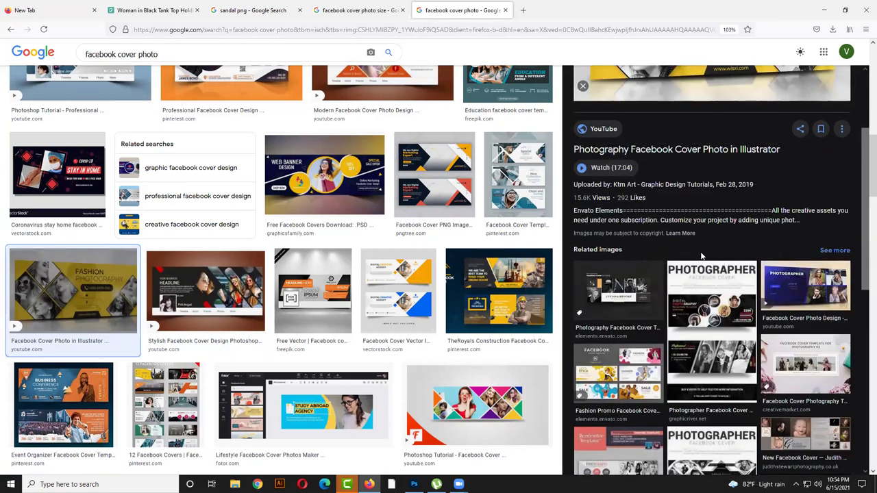
{"action": "left_click", "coordinate": [711, 290]}
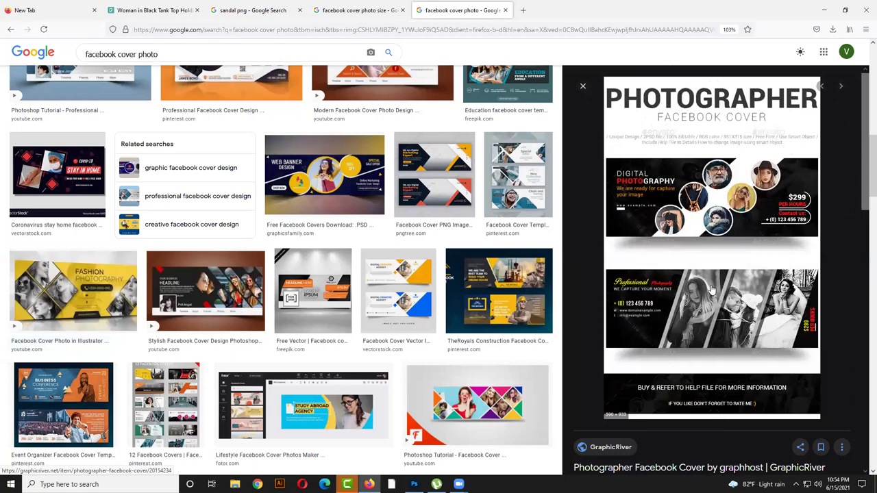
- Look through the images related to the Photographer Facebook Cover and preview GraphicRiver's Digital Photographer Service cover
{"action": "scroll", "coordinate": [711, 290], "scroll_direction": "down", "scroll_amount": 3}
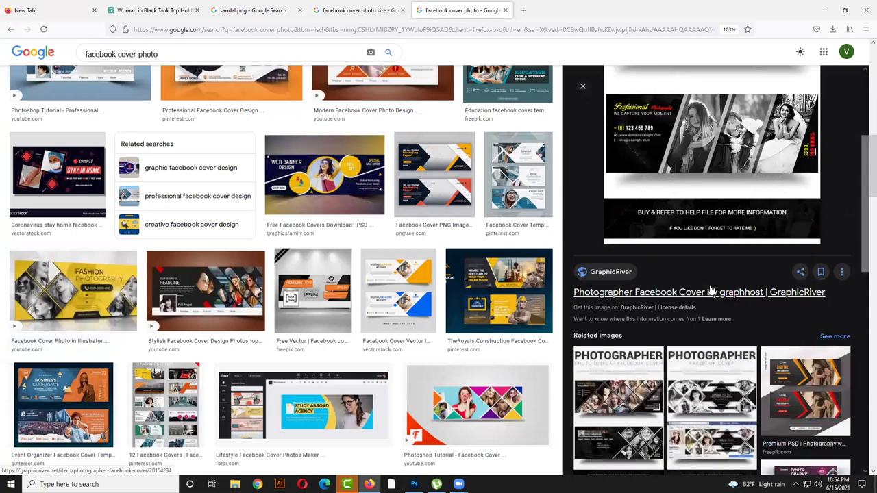
{"action": "scroll", "coordinate": [711, 290], "scroll_direction": "down", "scroll_amount": 5}
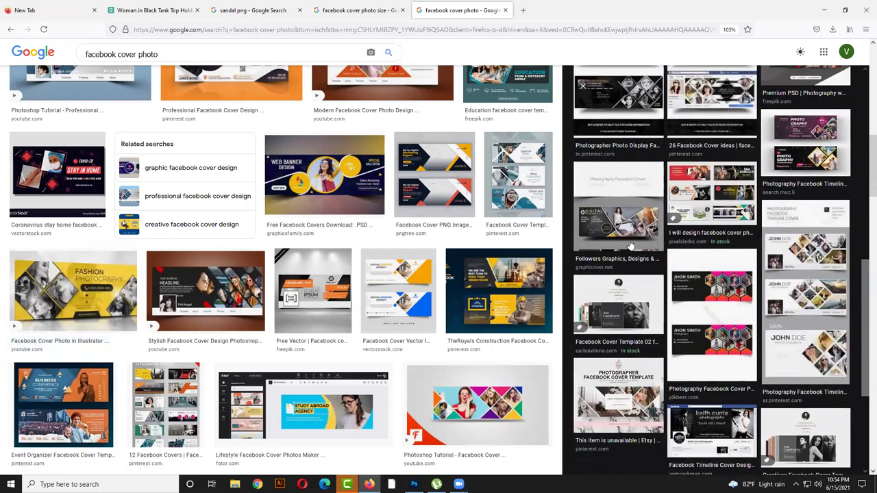
{"action": "left_click", "coordinate": [631, 245]}
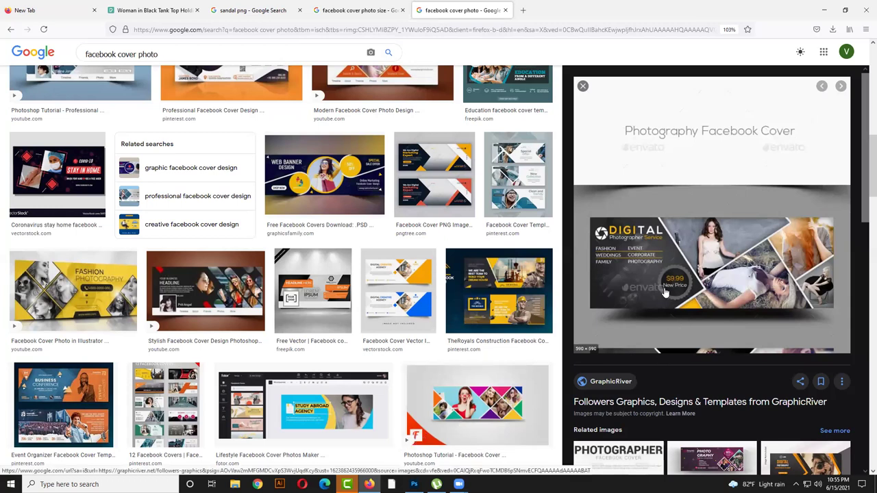
- Save the Digital Photographer Service cover image to the Desktop as Photography-Facebook-Cover-Preview.webp
{"action": "scroll", "coordinate": [670, 289], "scroll_direction": "down", "scroll_amount": 1}
{"action": "scroll", "coordinate": [670, 289], "scroll_direction": "up", "scroll_amount": 1}
{"action": "scroll", "coordinate": [671, 290], "scroll_direction": "down", "scroll_amount": 1}
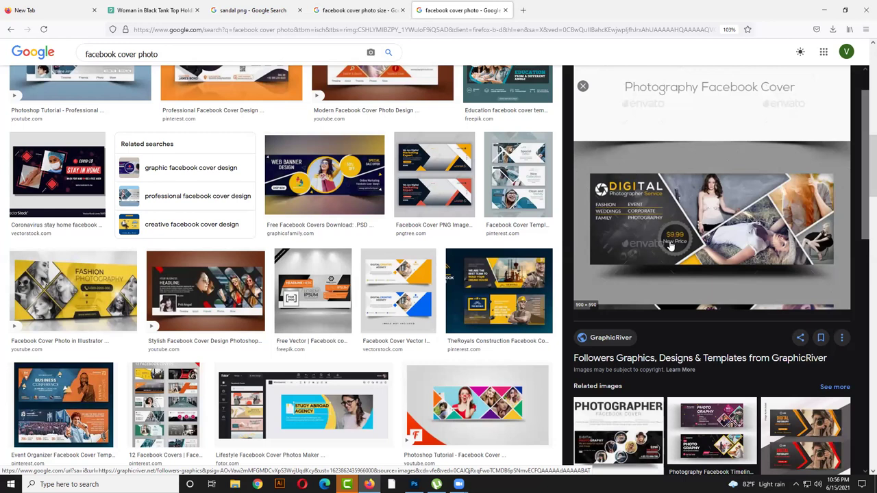
{"action": "right_click", "coordinate": [673, 216]}
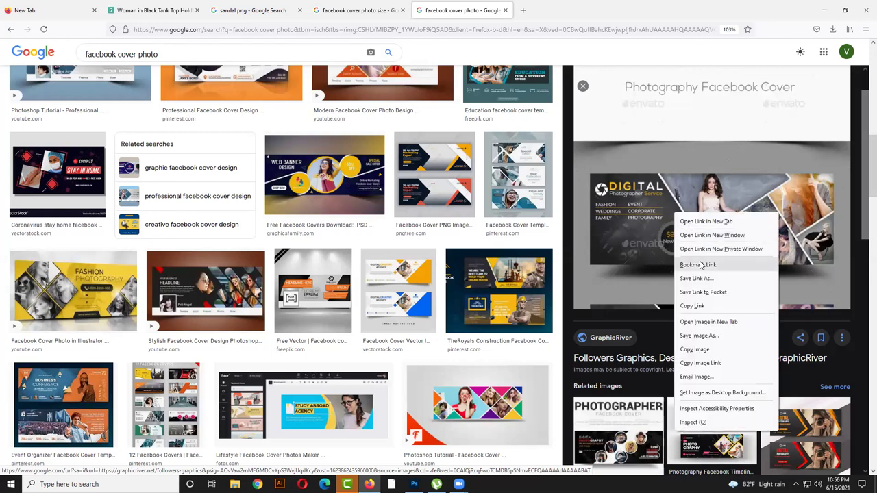
{"action": "left_click", "coordinate": [701, 336]}
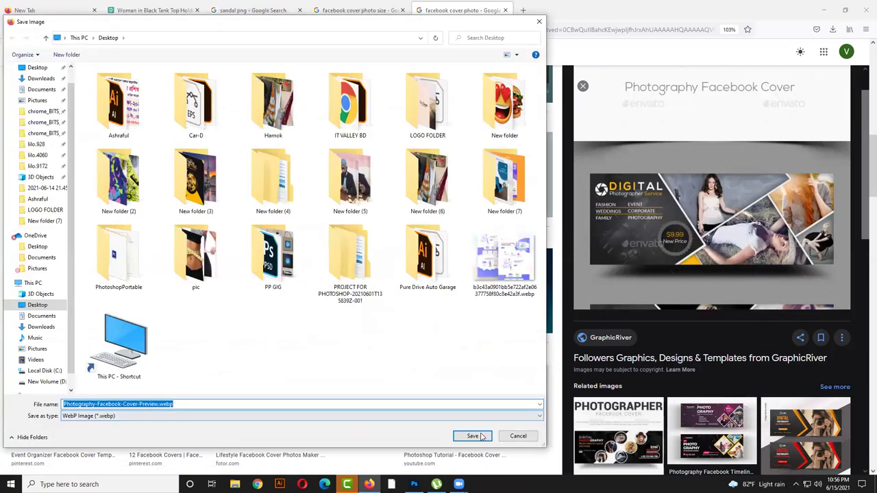
{"action": "left_click", "coordinate": [472, 435]}
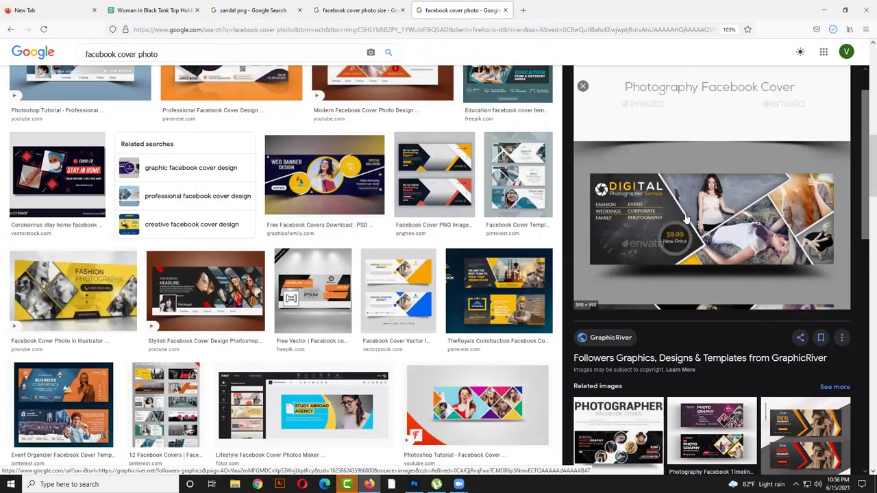
- Open the cover image's GraphicRiver source page in a new browser tab and switch to that tab
{"action": "right_click", "coordinate": [684, 213]}
{"action": "left_click", "coordinate": [713, 219]}
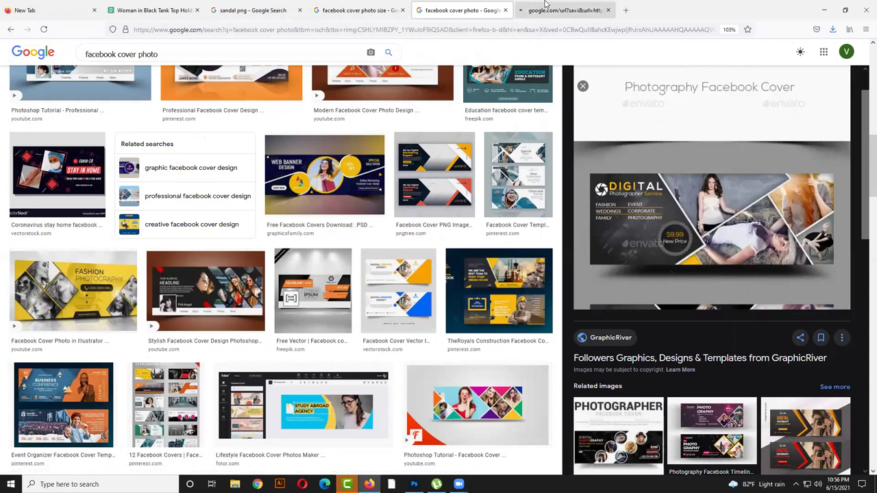
{"action": "left_click", "coordinate": [548, 10]}
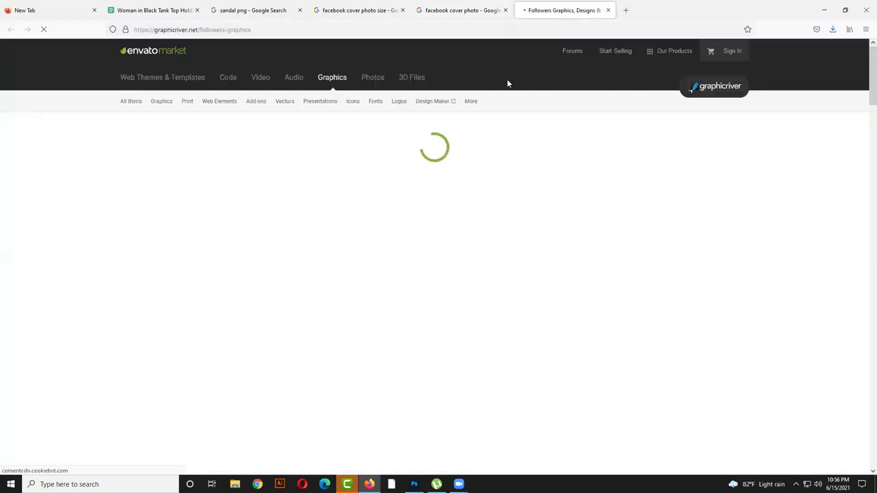
- Open the Photography Facebook Cover item by designsoul14 from GraphicRiver's Followers Graphics list
{"action": "scroll", "coordinate": [502, 235], "scroll_direction": "down", "scroll_amount": 4}
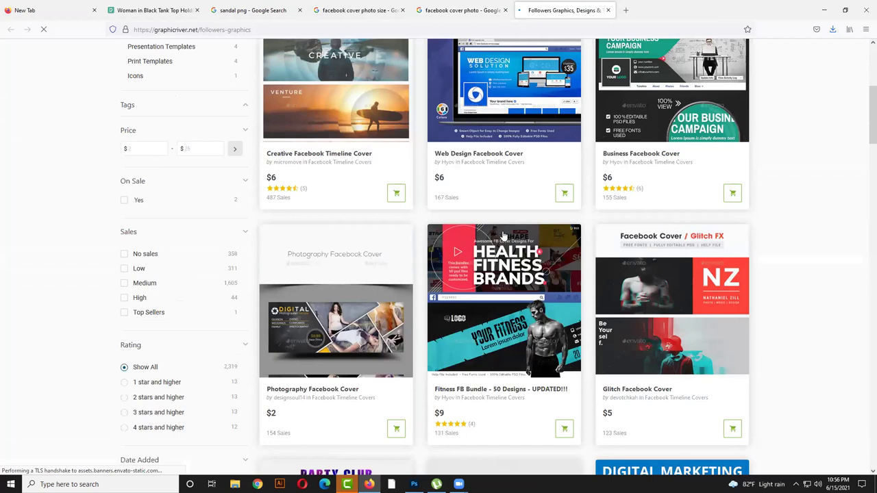
{"action": "scroll", "coordinate": [312, 190], "scroll_direction": "down", "scroll_amount": 2}
{"action": "left_click", "coordinate": [312, 190]}
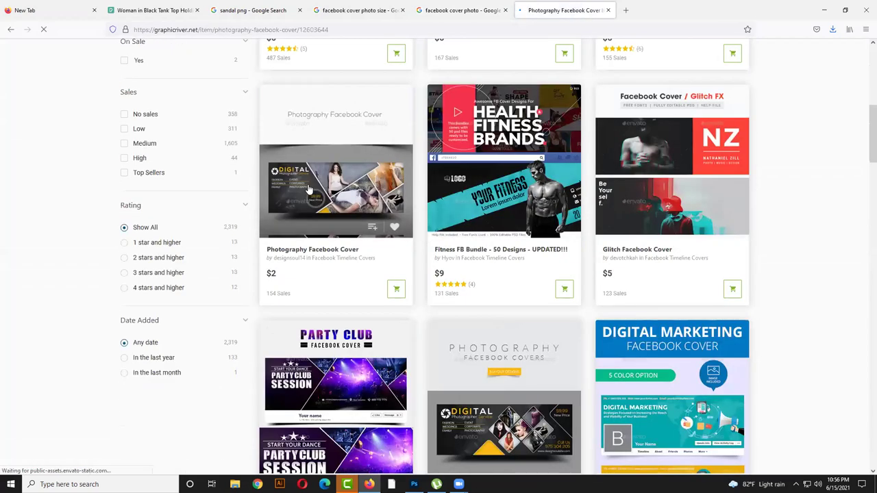
- Examine the Digital Photographer Service cover designs on the item page, enlarging the page to 133%
{"action": "scroll", "coordinate": [406, 311], "scroll_direction": "down", "scroll_amount": 4}
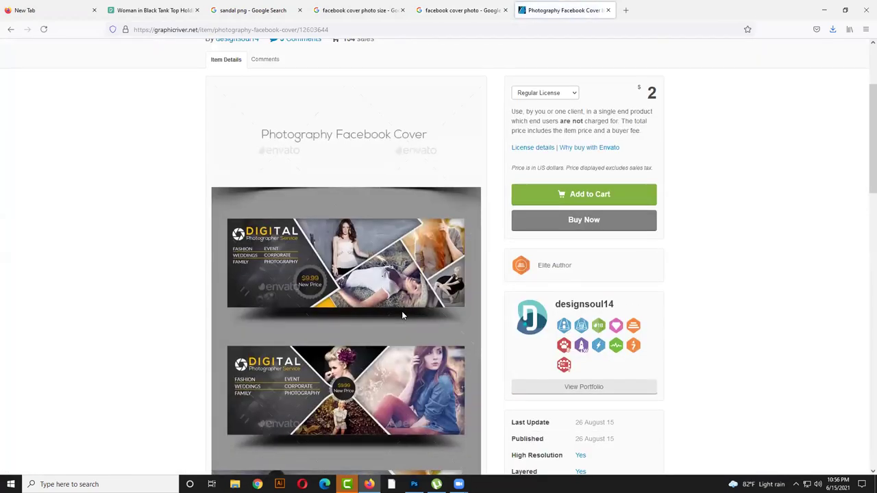
{"action": "scroll", "coordinate": [398, 309], "scroll_direction": "down", "scroll_amount": 2}
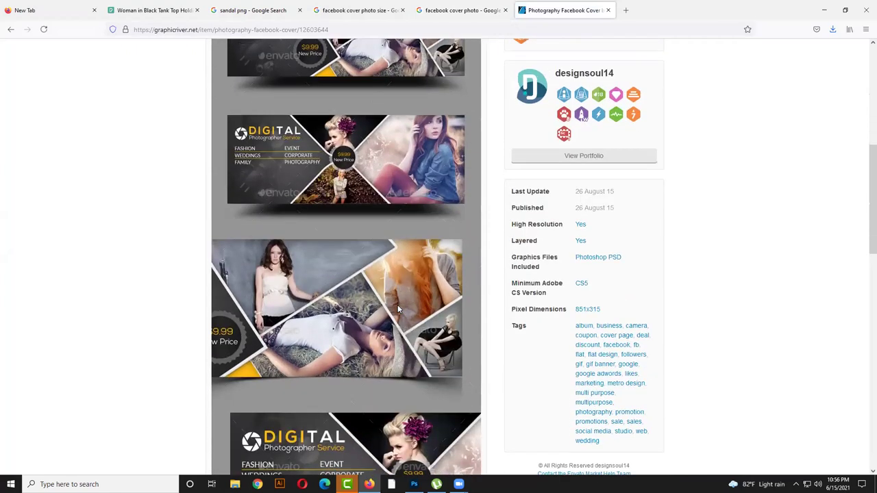
{"action": "scroll", "coordinate": [397, 309], "scroll_direction": "up", "scroll_amount": 1}
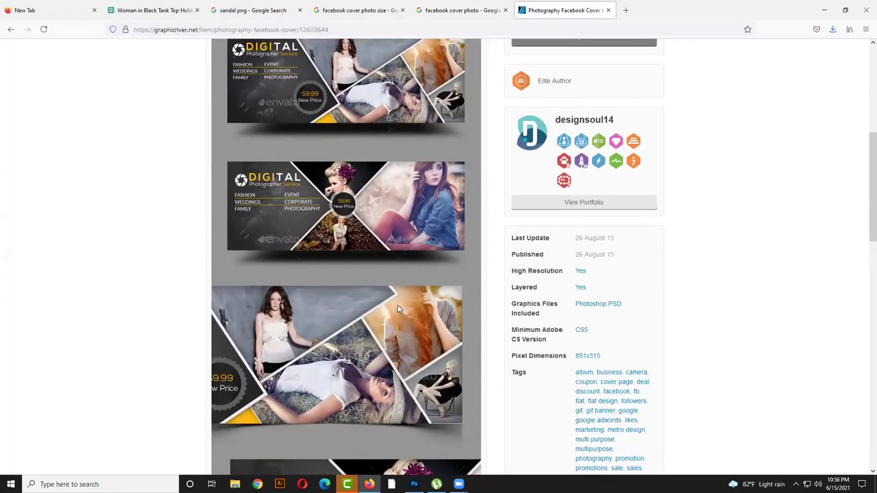
{"action": "scroll", "coordinate": [397, 305], "scroll_direction": "up", "scroll_amount": 3}
{"action": "scroll", "coordinate": [375, 309], "scroll_direction": "down", "scroll_amount": 6}
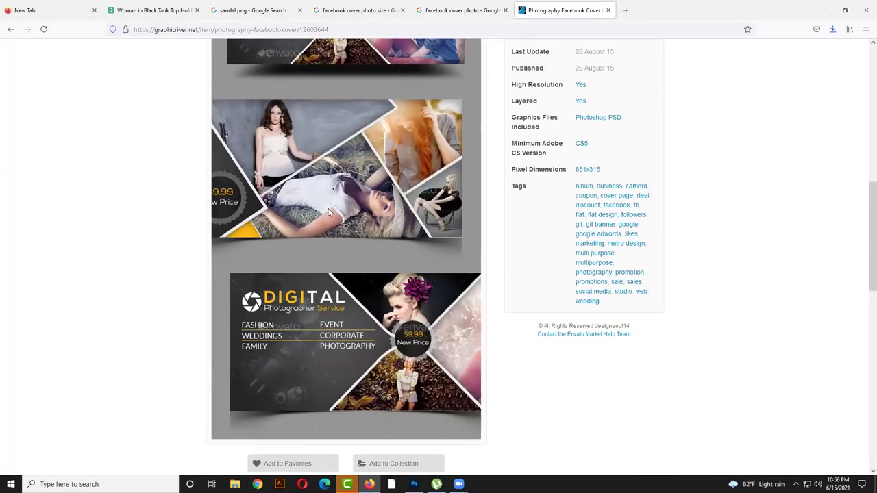
{"action": "scroll", "coordinate": [322, 223], "scroll_direction": "up", "scroll_amount": 10}
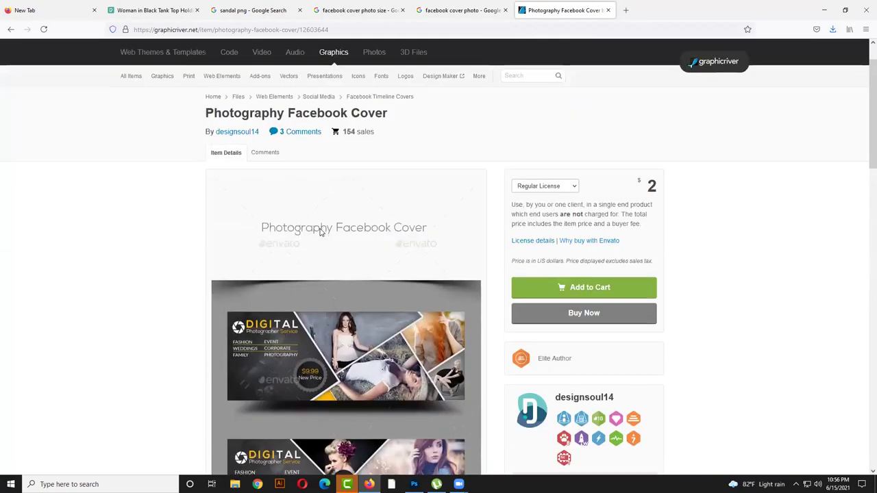
{"action": "scroll", "coordinate": [324, 216], "scroll_direction": "down", "scroll_amount": 2}
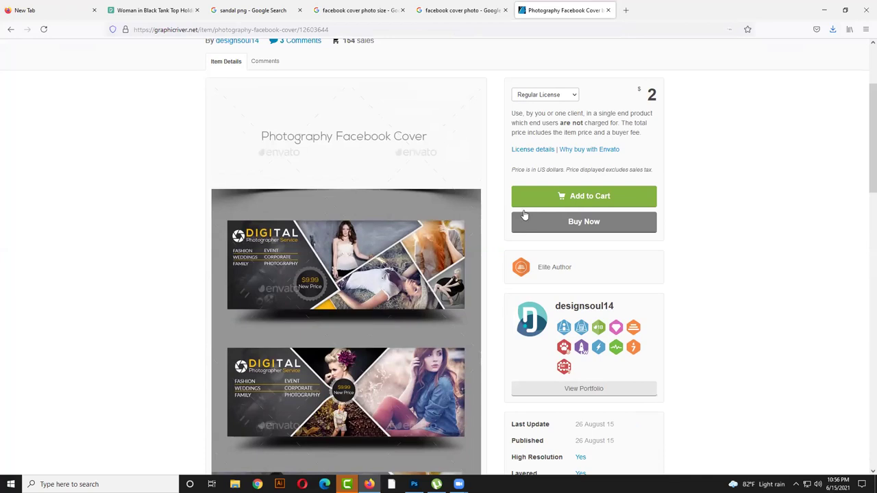
{"action": "key", "text": "ctrl+plus"}
{"action": "key", "text": "ctrl+plus"}
{"action": "key", "text": "ctrl+plus"}
{"action": "scroll", "coordinate": [486, 243], "scroll_direction": "down", "scroll_amount": 4}
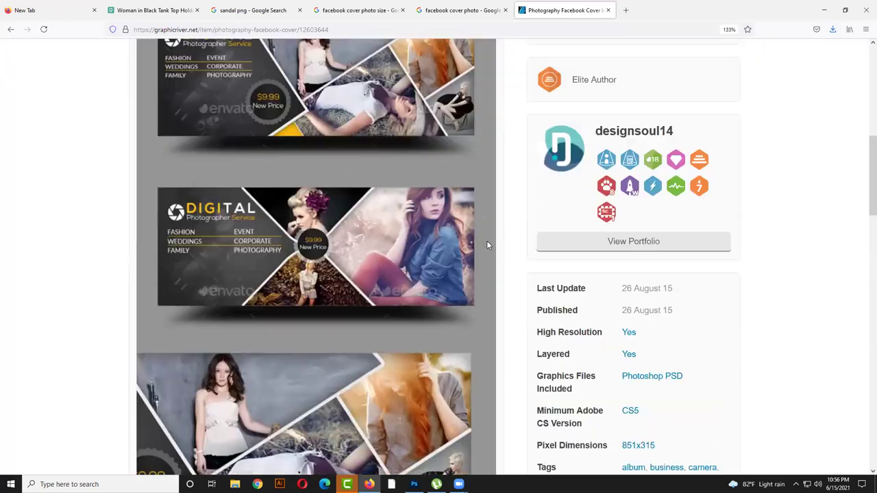
{"action": "scroll", "coordinate": [485, 244], "scroll_direction": "up", "scroll_amount": 2}
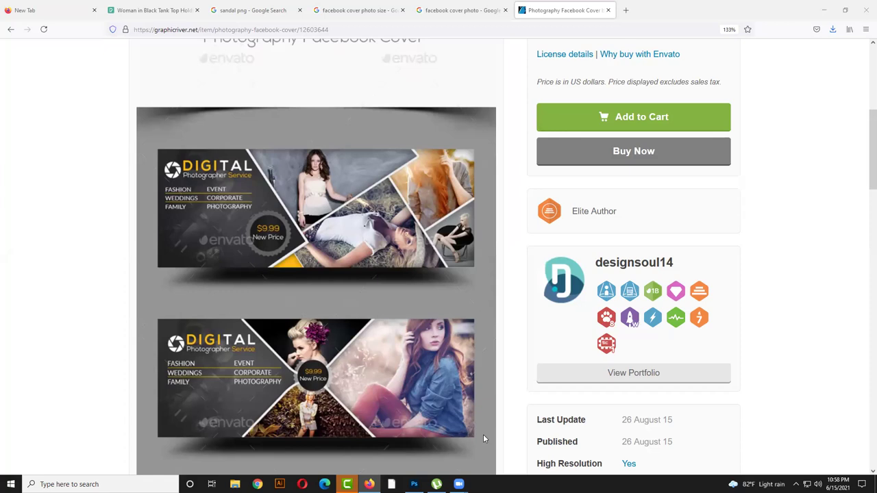
- Copy the web address of the Photography Facebook Cover page and switch to another window
{"action": "right_click", "coordinate": [254, 31]}
{"action": "left_click", "coordinate": [272, 85]}
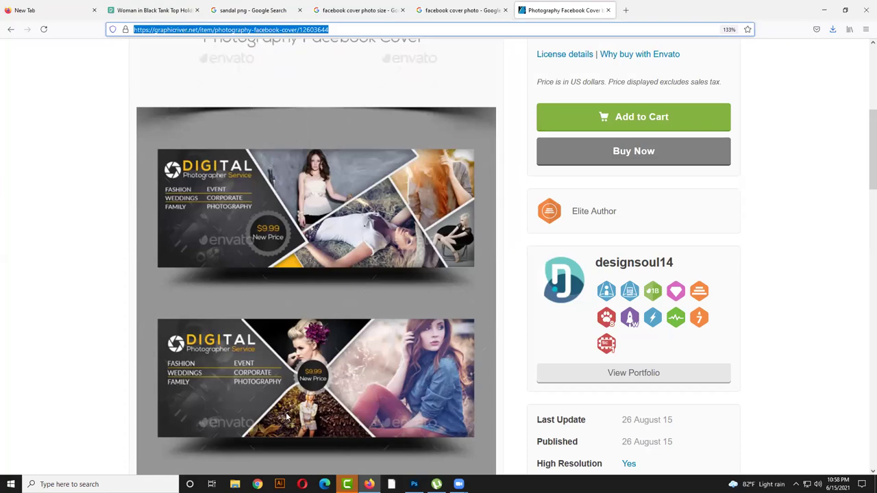
{"action": "key", "text": "alt+Tab"}
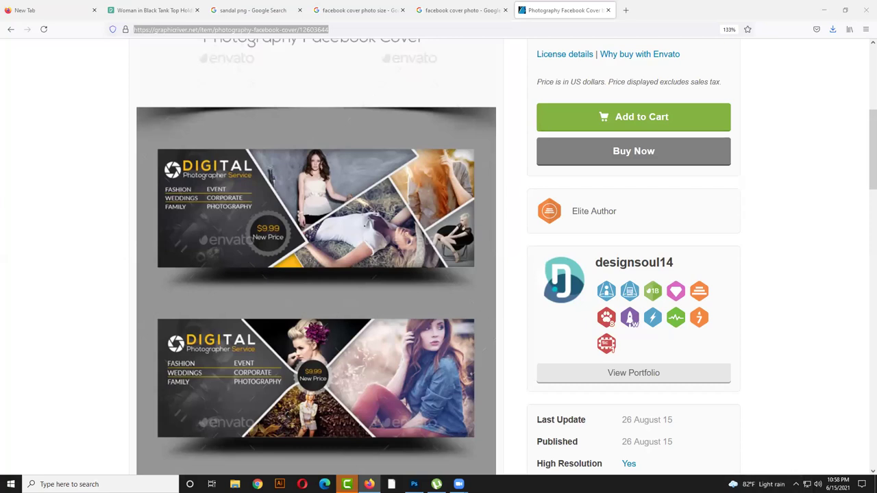
- Adjust the system speaker volume, lowering it to 27 and raising it to 61
{"action": "left_click", "coordinate": [818, 485]}
{"action": "scroll", "coordinate": [757, 472], "scroll_direction": "down", "scroll_amount": 8}
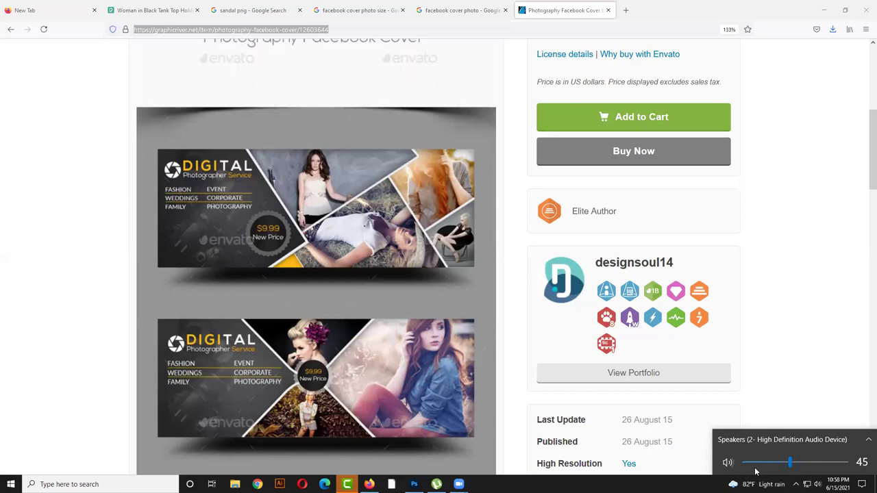
{"action": "key", "text": "Escape"}
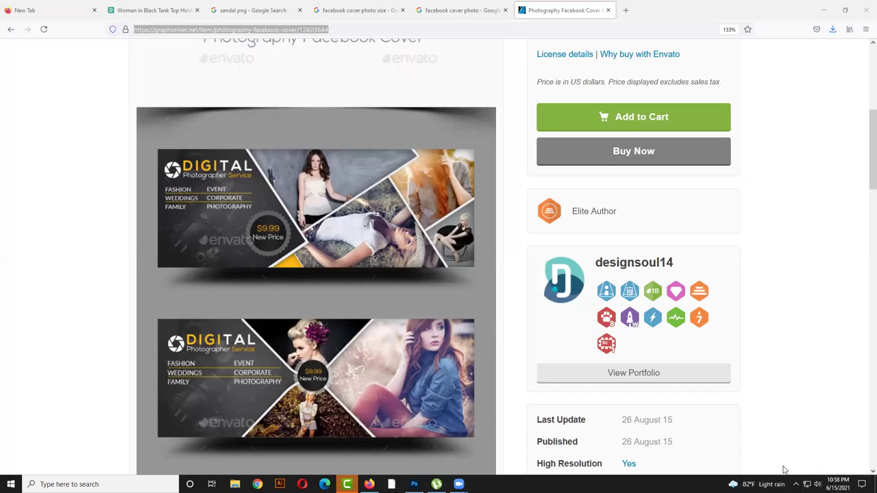
{"action": "left_click", "coordinate": [818, 484]}
{"action": "left_click", "coordinate": [772, 465]}
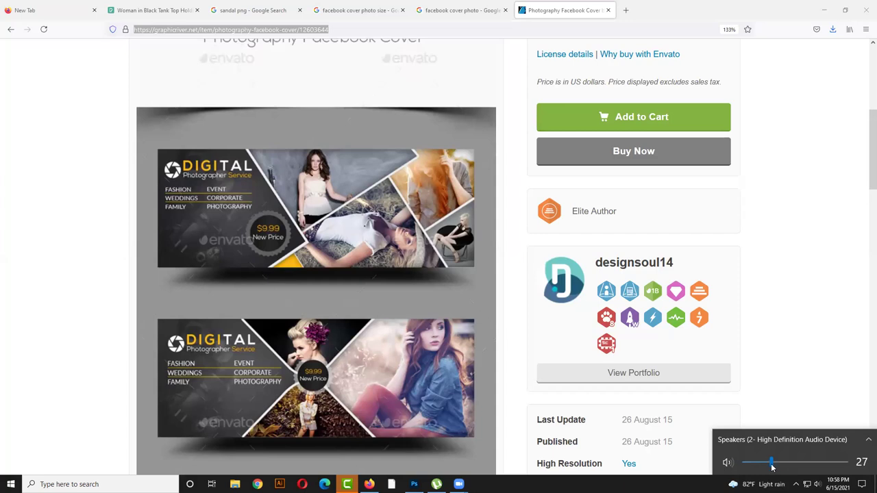
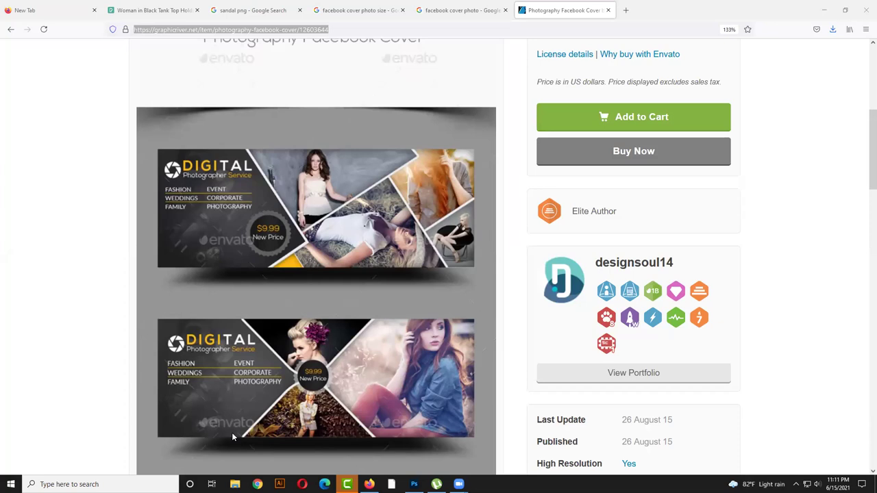
{"action": "left_click", "coordinate": [818, 484]}
{"action": "left_click_drag", "start_coordinate": [781, 463], "coordinate": [808, 464]}
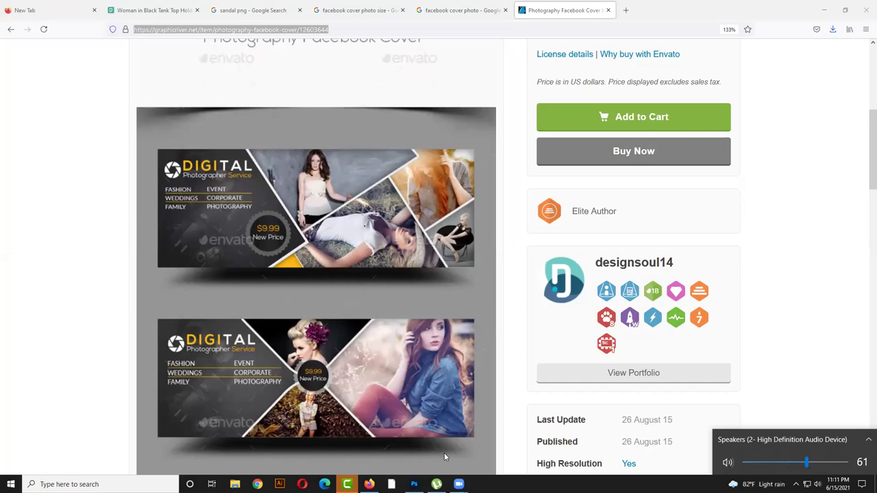
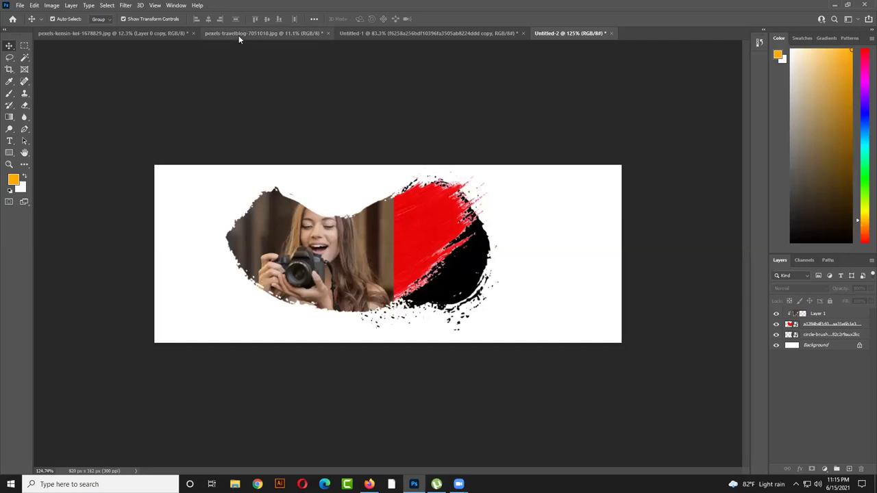
- View the forest photo and the woman's profile portrait open in Photoshop, and return to Firefox
{"action": "left_click", "coordinate": [238, 34]}
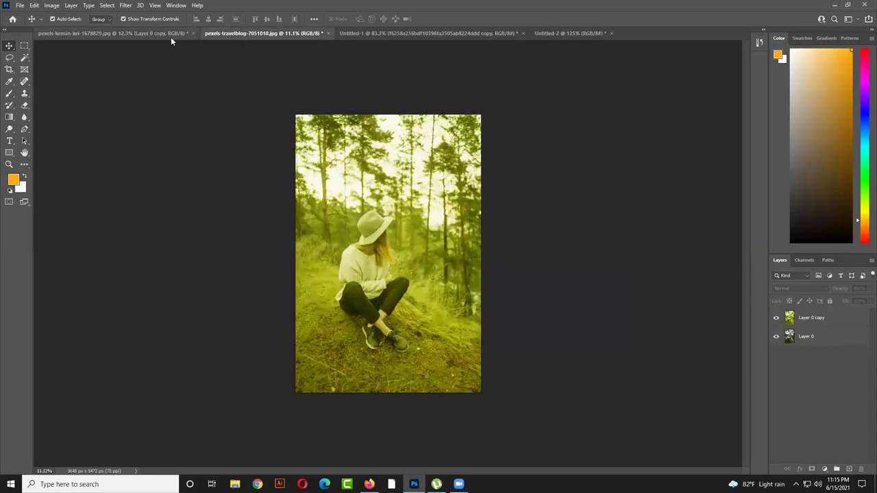
{"action": "left_click", "coordinate": [170, 37]}
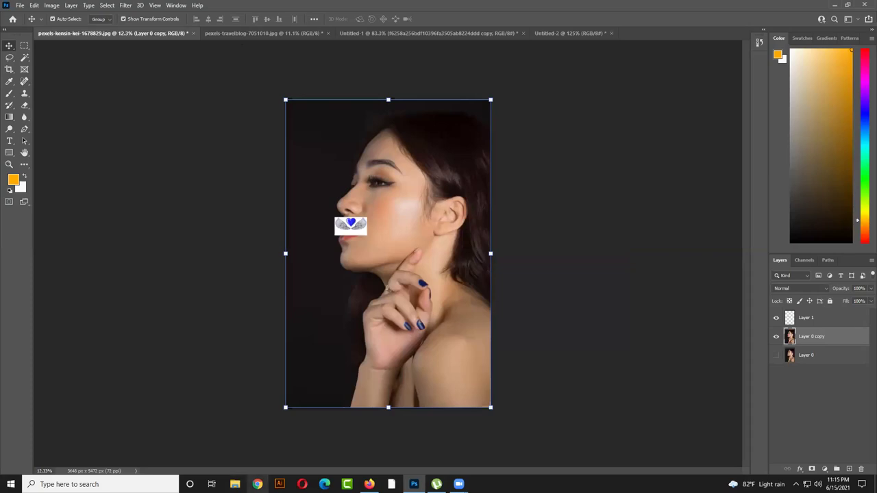
{"action": "left_click", "coordinate": [369, 483]}
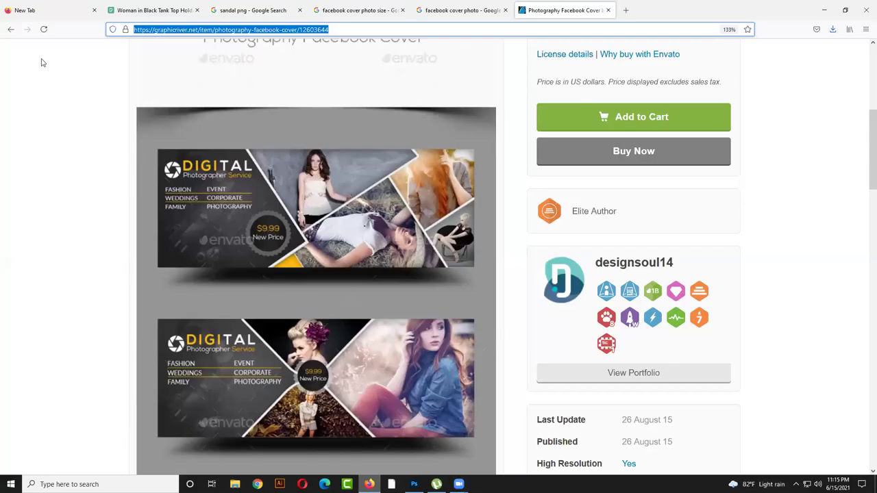
- Look through the similar photos on the Pexels tab and open the woman in a black T-shirt holding a DSLR camera
{"action": "left_click", "coordinate": [158, 10]}
{"action": "scroll", "coordinate": [402, 288], "scroll_direction": "down", "scroll_amount": 6}
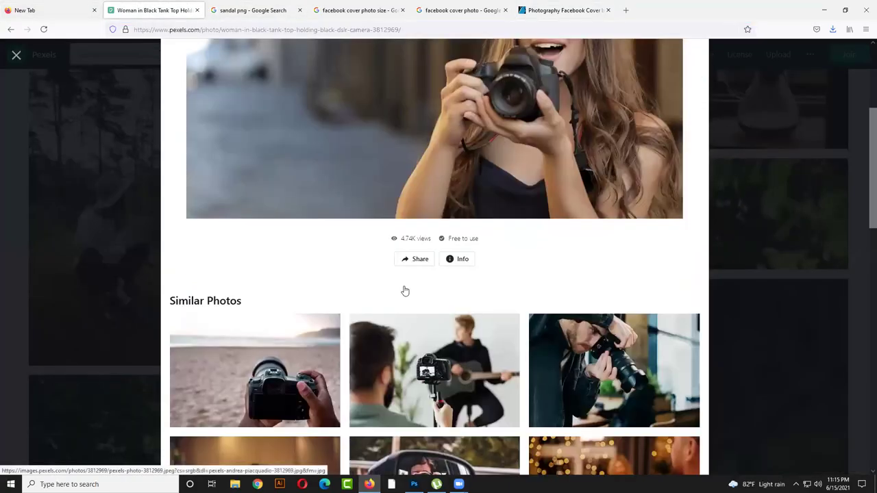
{"action": "scroll", "coordinate": [394, 291], "scroll_direction": "down", "scroll_amount": 3}
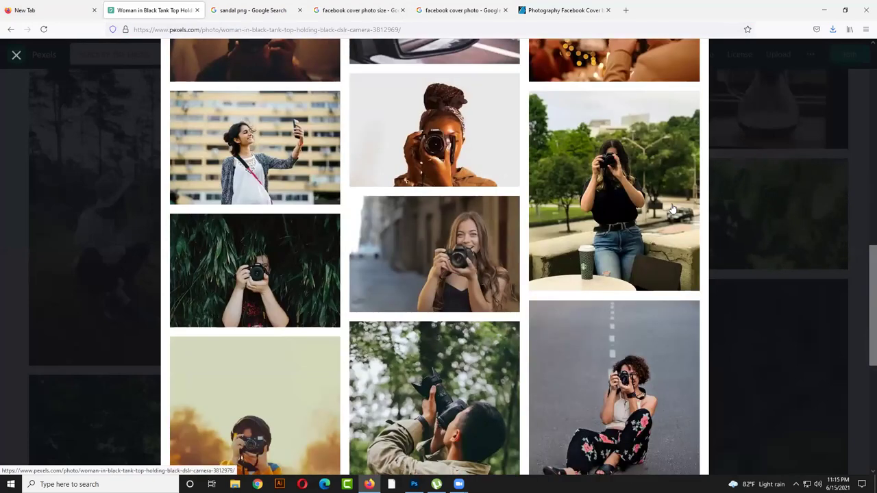
{"action": "scroll", "coordinate": [617, 209], "scroll_direction": "down", "scroll_amount": 3}
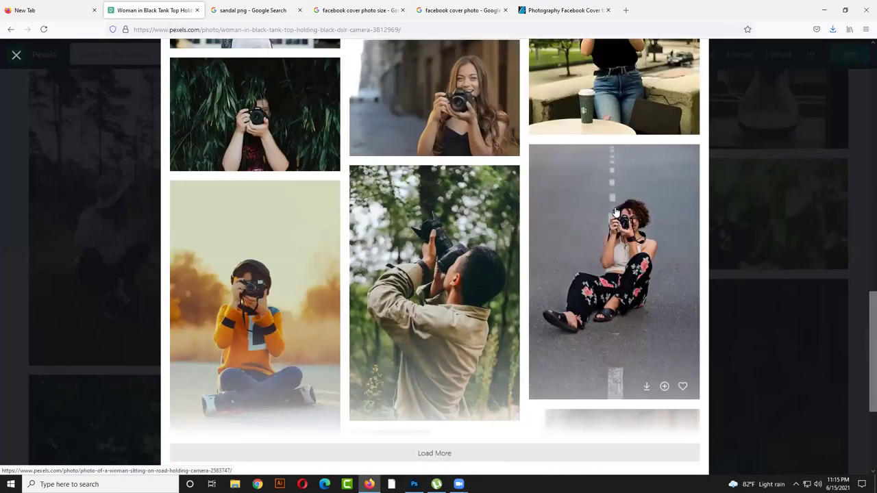
{"action": "scroll", "coordinate": [616, 210], "scroll_direction": "up", "scroll_amount": 2}
{"action": "left_click", "coordinate": [612, 167]}
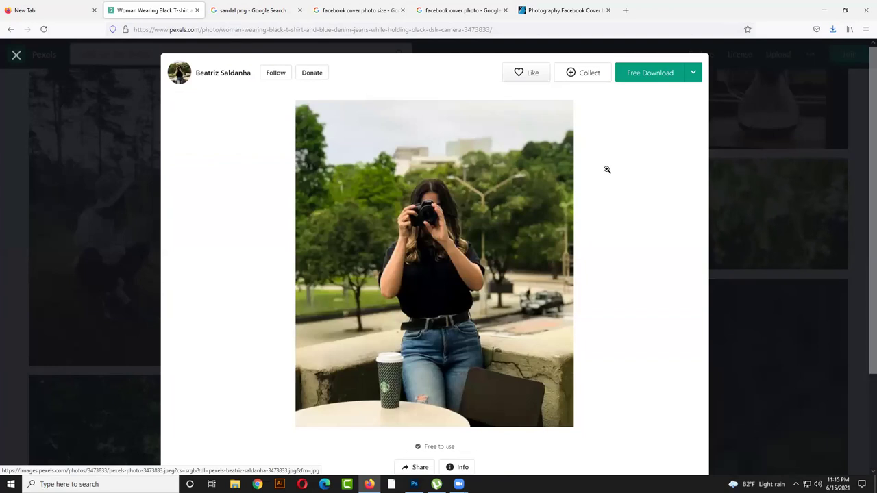
- Open the similar photo of a man taking pictures in front of orange flowers
{"action": "scroll", "coordinate": [573, 241], "scroll_direction": "down", "scroll_amount": 3}
{"action": "scroll", "coordinate": [574, 243], "scroll_direction": "down", "scroll_amount": 3}
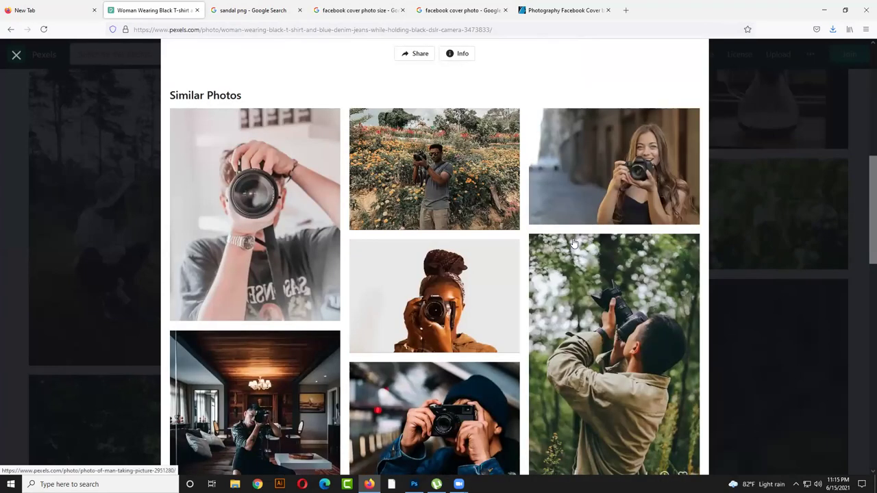
{"action": "left_click", "coordinate": [475, 197]}
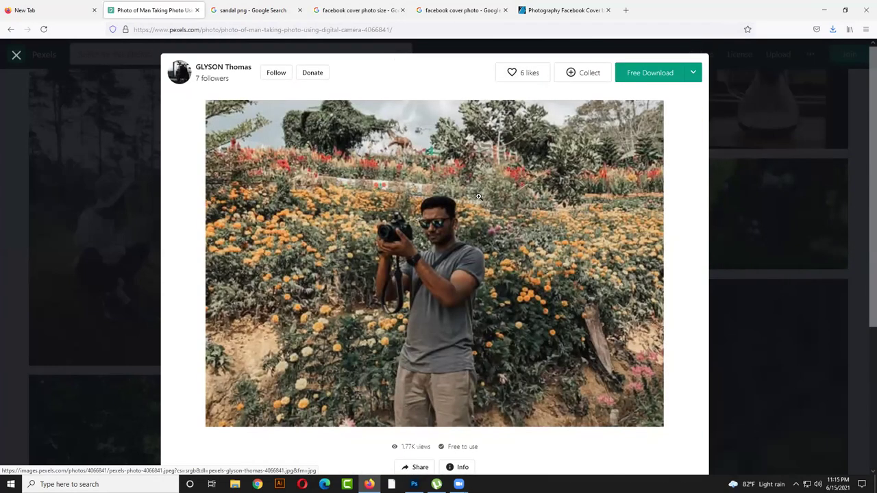
- Download the photo of the man with the camera from Pexels and open the downloaded JPG in Photoshop
{"action": "left_click", "coordinate": [660, 78]}
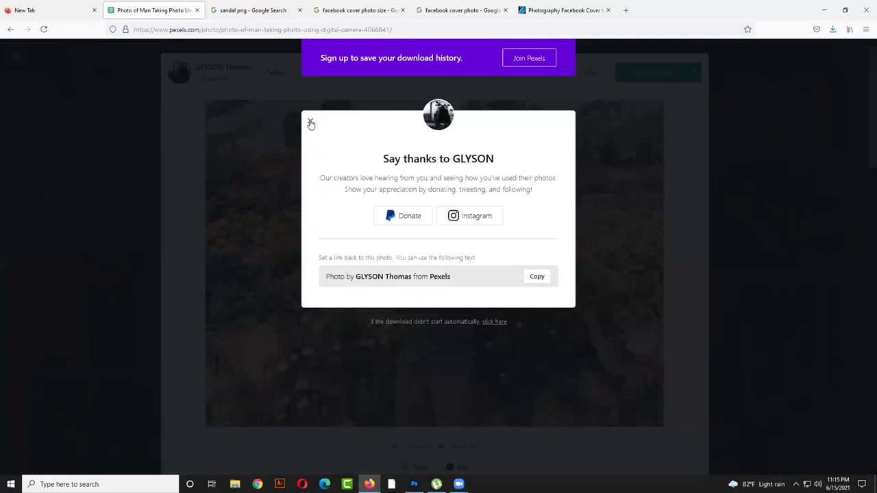
{"action": "left_click", "coordinate": [311, 124]}
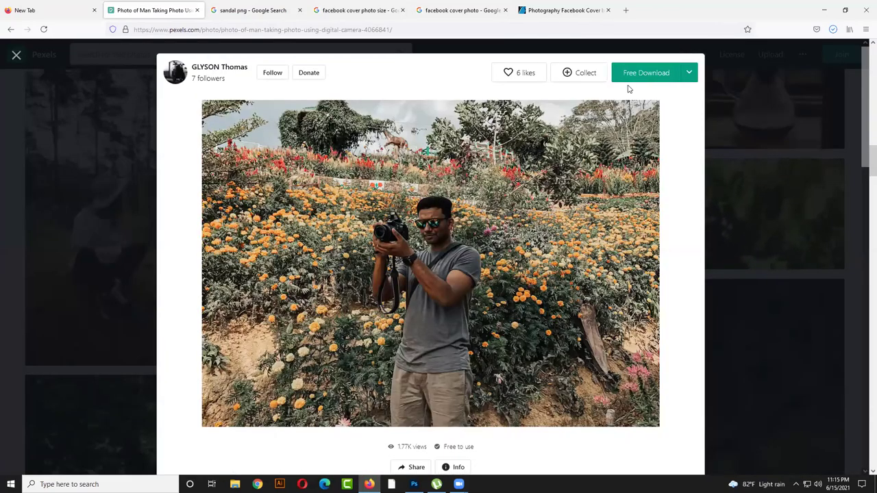
{"action": "left_click", "coordinate": [832, 29]}
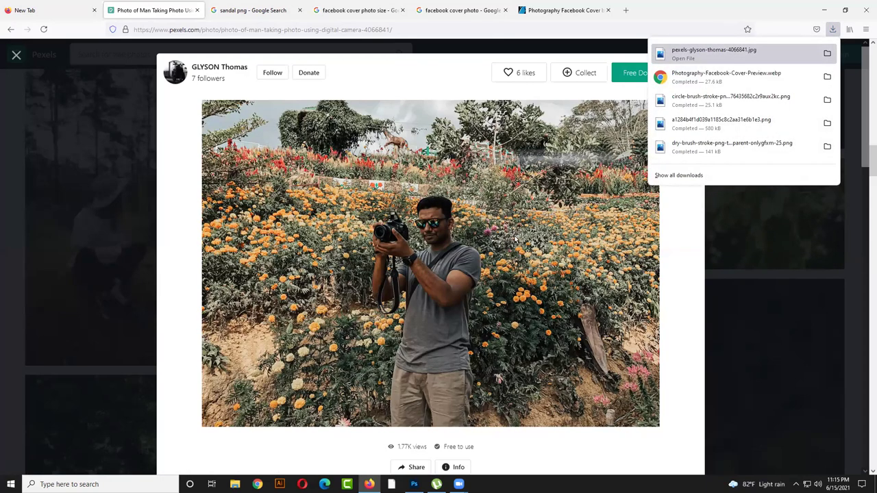
{"action": "left_click", "coordinate": [414, 485]}
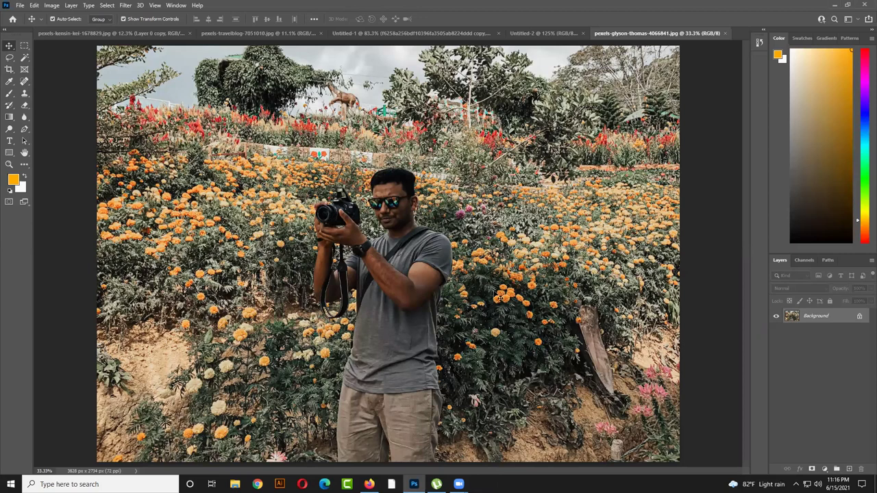
- Unlock the photo's Background layer and duplicate it
{"action": "left_click", "coordinate": [858, 319]}
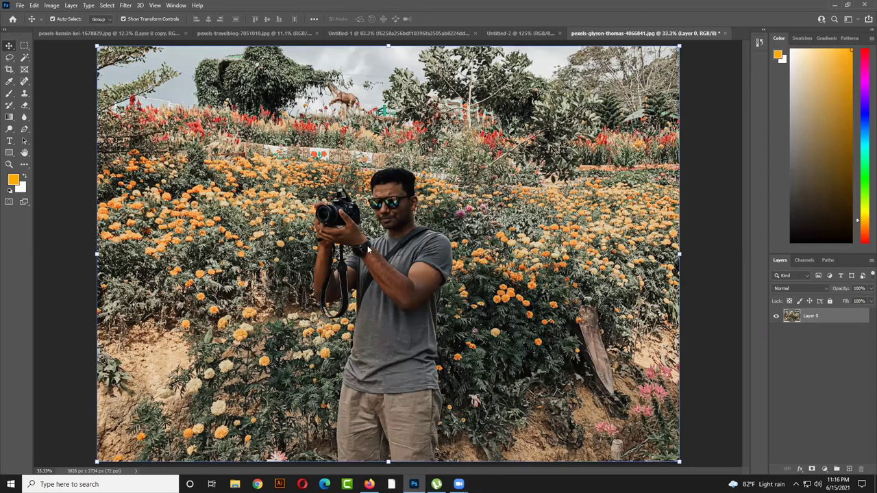
{"action": "key", "text": "ctrl+j"}
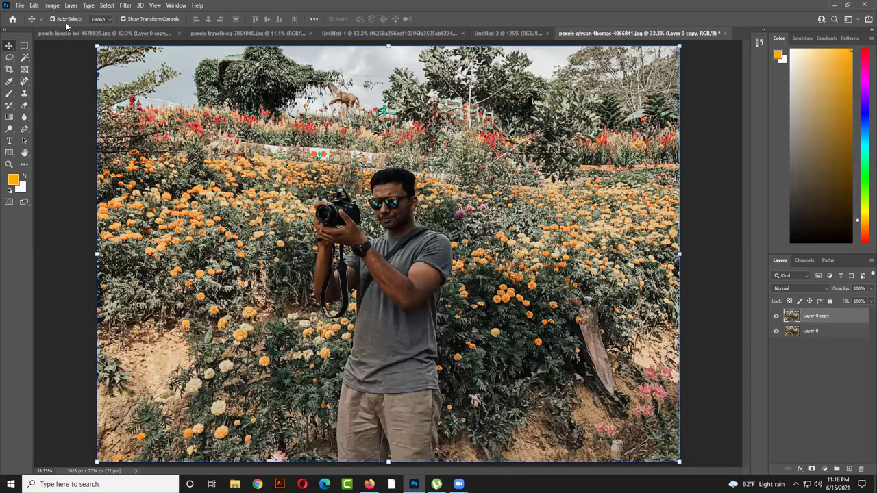
- Apply a Brightness/Contrast adjustment to the duplicate layer with brightness 47 and contrast 2
{"action": "left_click", "coordinate": [52, 5]}
{"action": "mouse_move", "coordinate": [72, 30]}
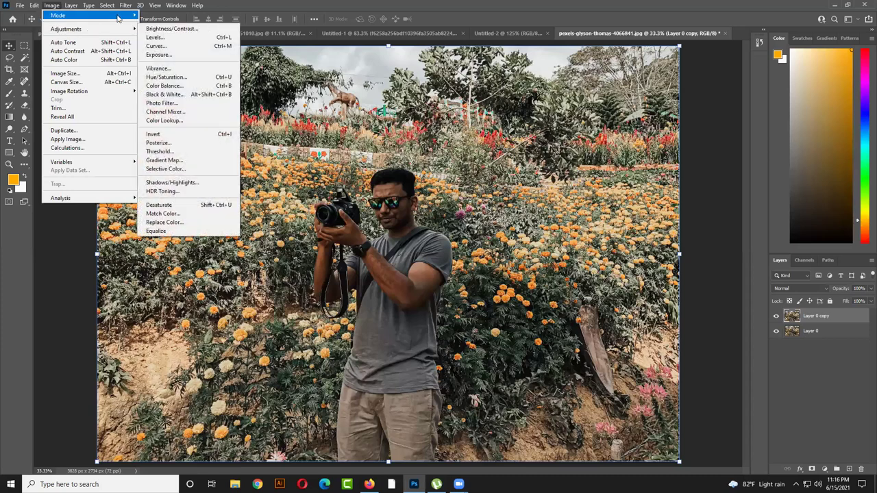
{"action": "left_click", "coordinate": [52, 5]}
{"action": "left_click", "coordinate": [52, 6]}
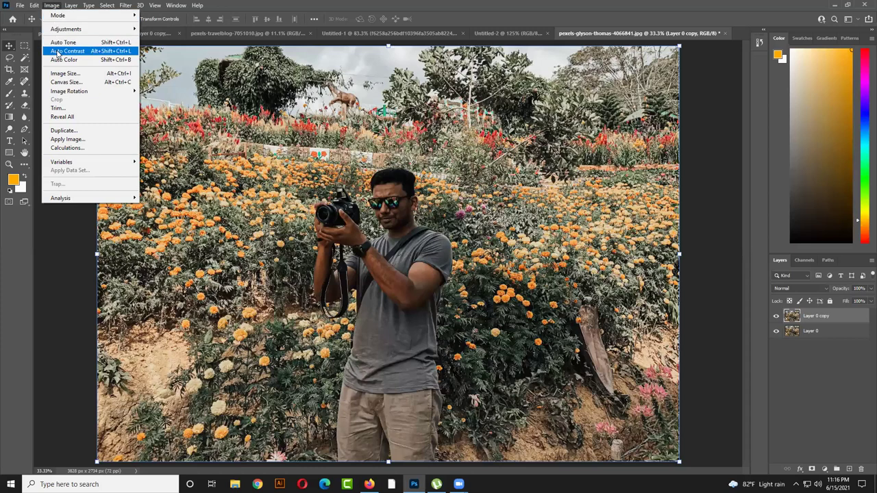
{"action": "left_click", "coordinate": [57, 51]}
{"action": "left_click", "coordinate": [46, 7]}
{"action": "mouse_move", "coordinate": [64, 35]}
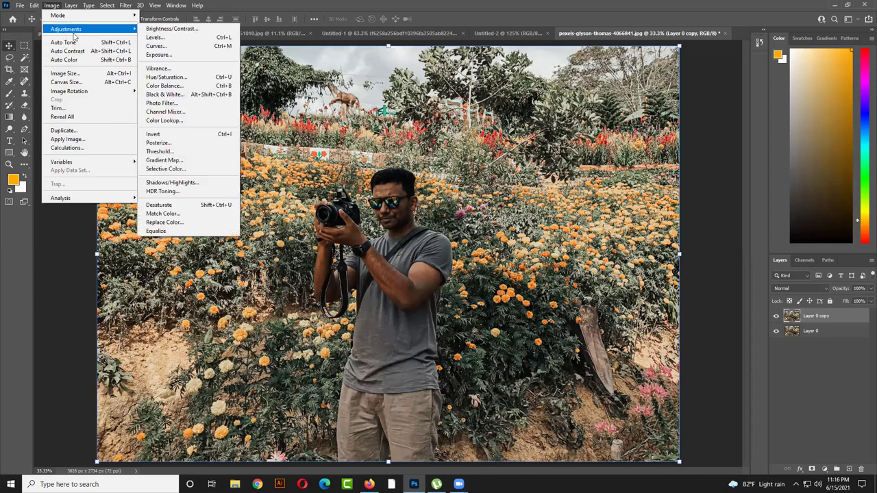
{"action": "left_click", "coordinate": [167, 29]}
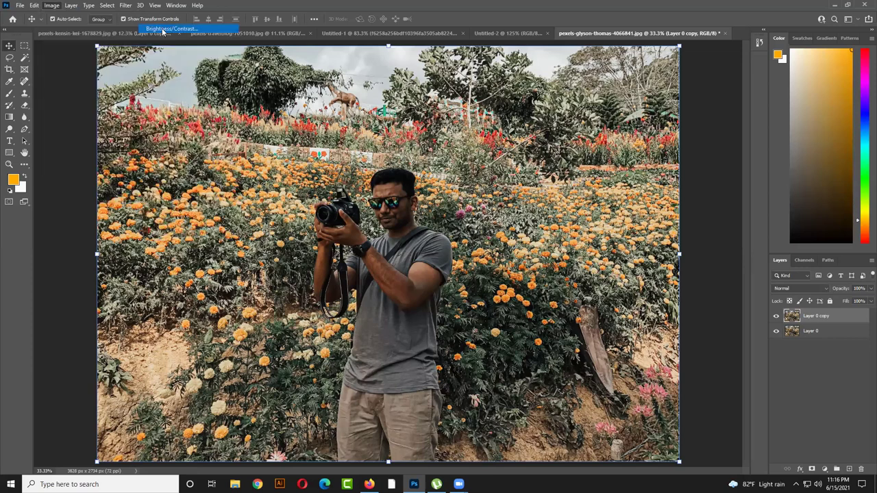
{"action": "left_click_drag", "start_coordinate": [170, 141], "coordinate": [180, 142]}
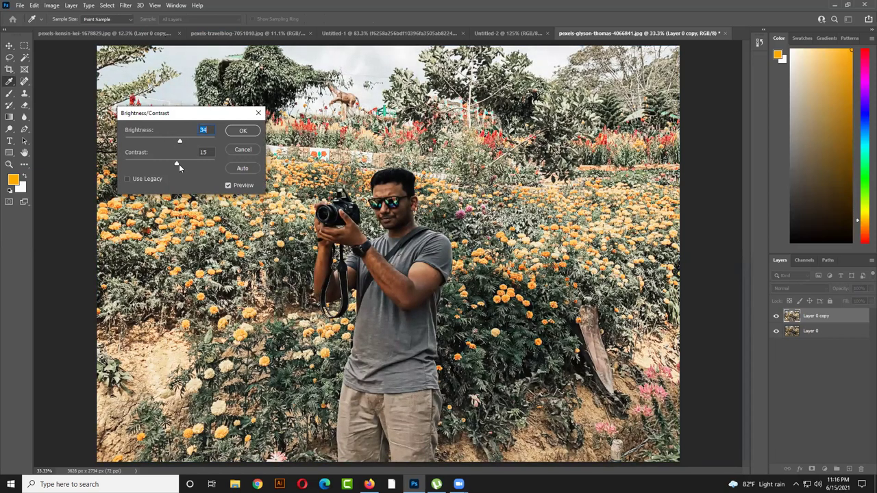
{"action": "left_click", "coordinate": [171, 162]}
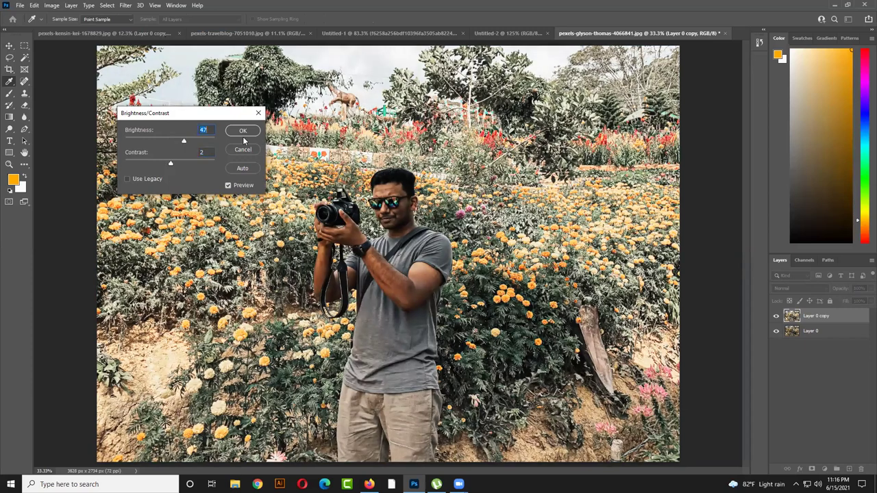
{"action": "left_click", "coordinate": [243, 130]}
{"action": "key", "text": "v"}
- Brighten the duplicate layer's midtones with a Curves adjustment, raising the RGB curve from input 141 to output 172
{"action": "left_click", "coordinate": [51, 4]}
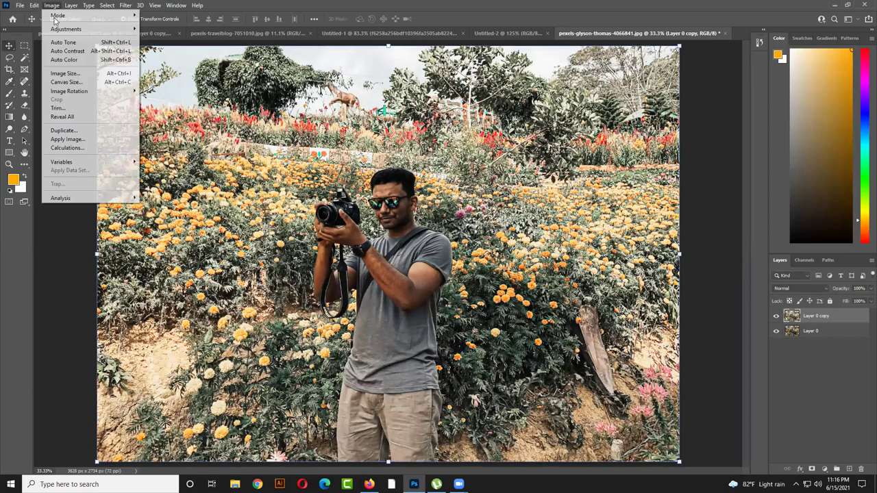
{"action": "mouse_move", "coordinate": [66, 28]}
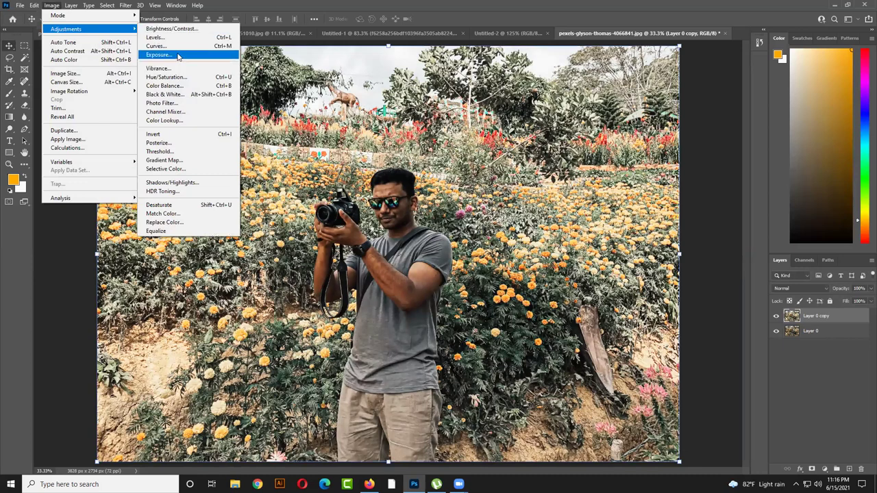
{"action": "key", "text": "ctrl+m"}
{"action": "left_click_drag", "start_coordinate": [124, 317], "coordinate": [125, 301]}
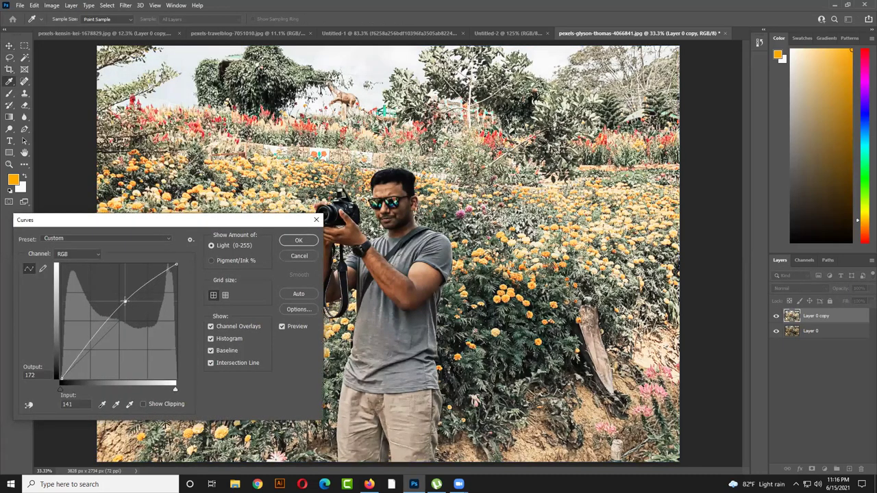
{"action": "left_click", "coordinate": [299, 240]}
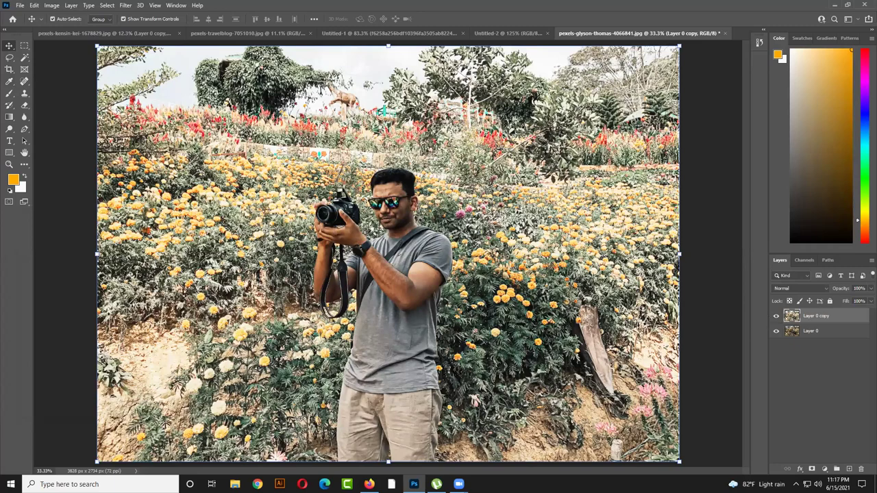
- Toggle the adjusted duplicate layer's visibility to compare it with the original photo
{"action": "left_click", "coordinate": [777, 318]}
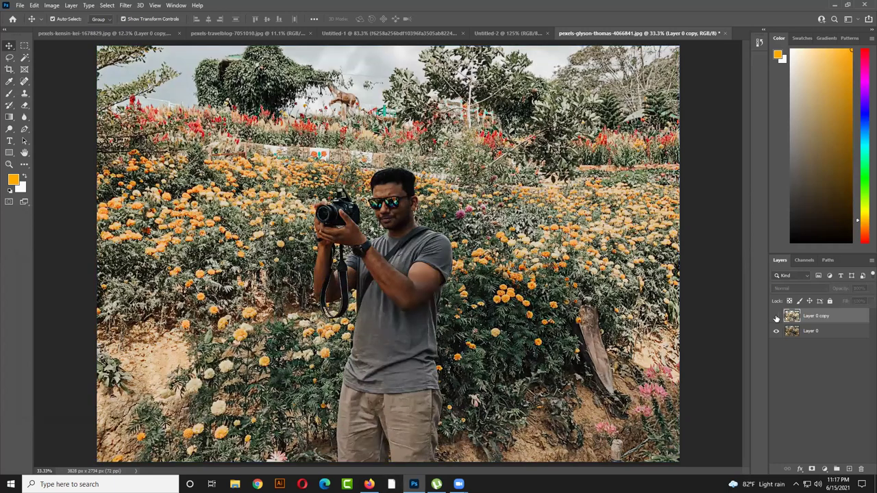
{"action": "left_click", "coordinate": [776, 318]}
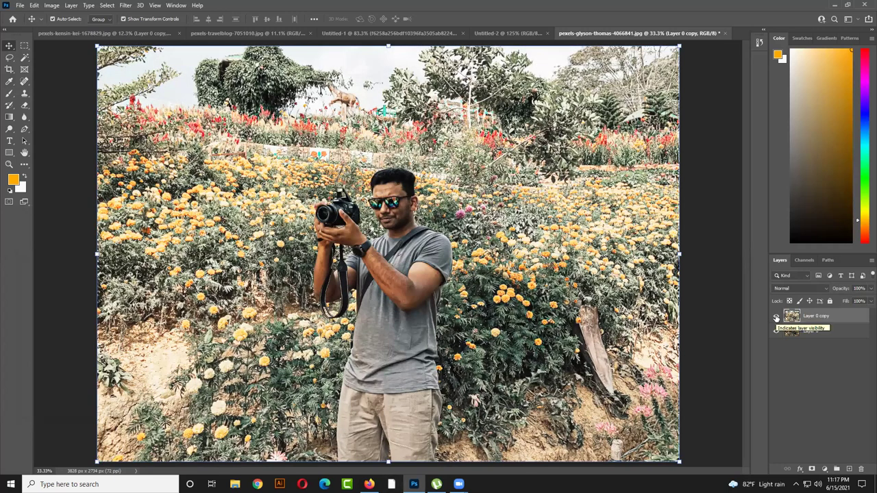
{"action": "left_click", "coordinate": [776, 317]}
{"action": "left_click", "coordinate": [776, 317]}
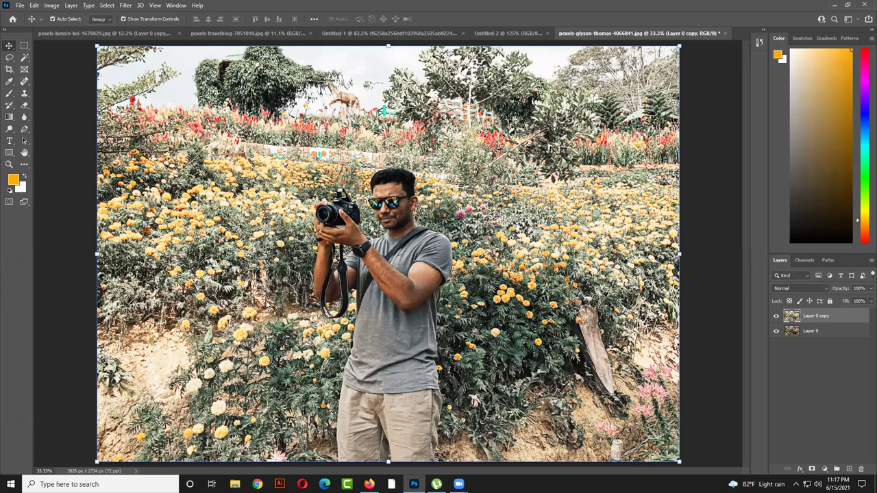
- Switch to Firefox, close the Fast.com speed test tab, and return to the photo in Photoshop
{"action": "key", "text": "alt+Tab"}
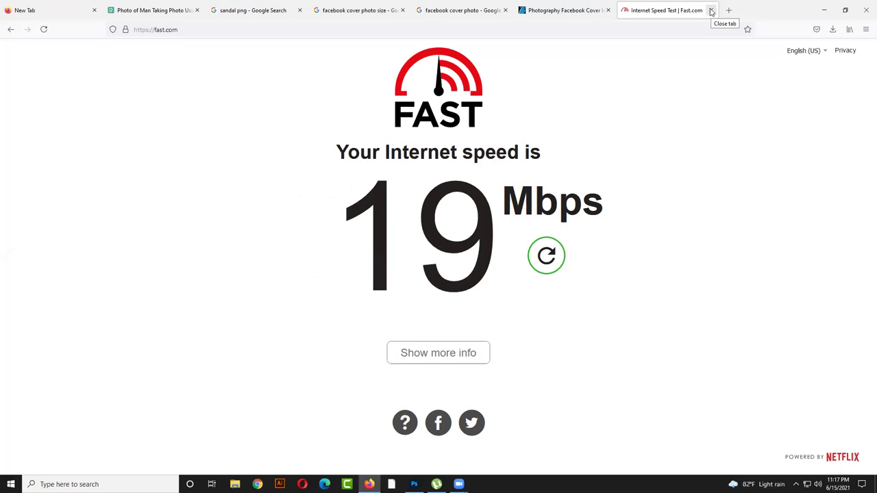
{"action": "left_click", "coordinate": [711, 10]}
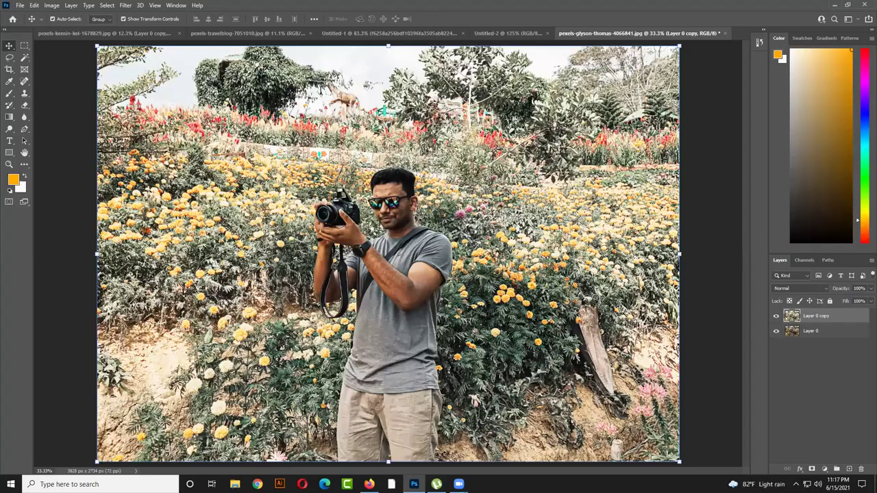
{"action": "key", "text": "alt+Tab"}
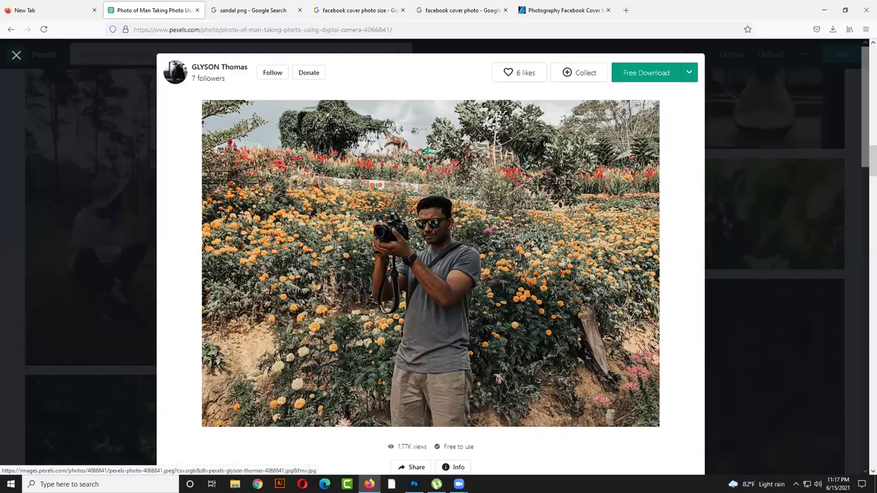
{"action": "key", "text": "alt+Tab"}
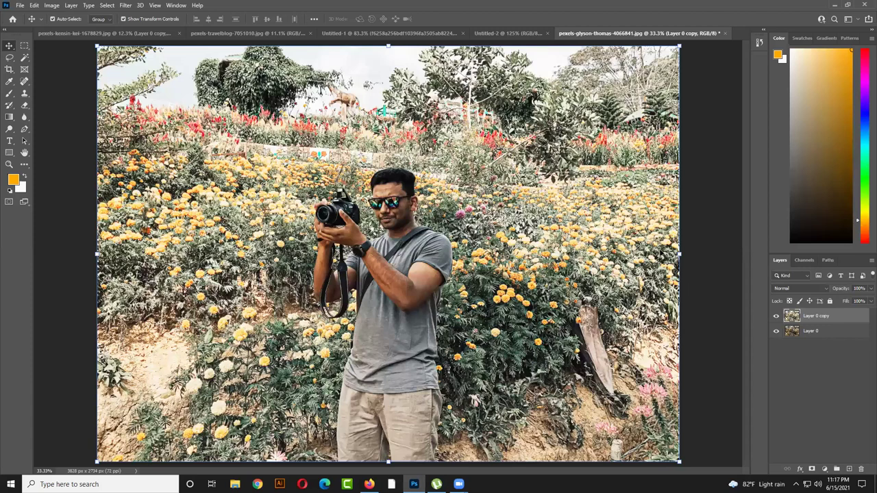
- Hide and show Layer 0 copy several times to compare the photo before and after the adjustments
{"action": "left_click", "coordinate": [777, 318]}
{"action": "left_click", "coordinate": [777, 318]}
{"action": "left_click", "coordinate": [777, 317]}
{"action": "left_click", "coordinate": [777, 317]}
{"action": "left_click", "coordinate": [776, 317]}
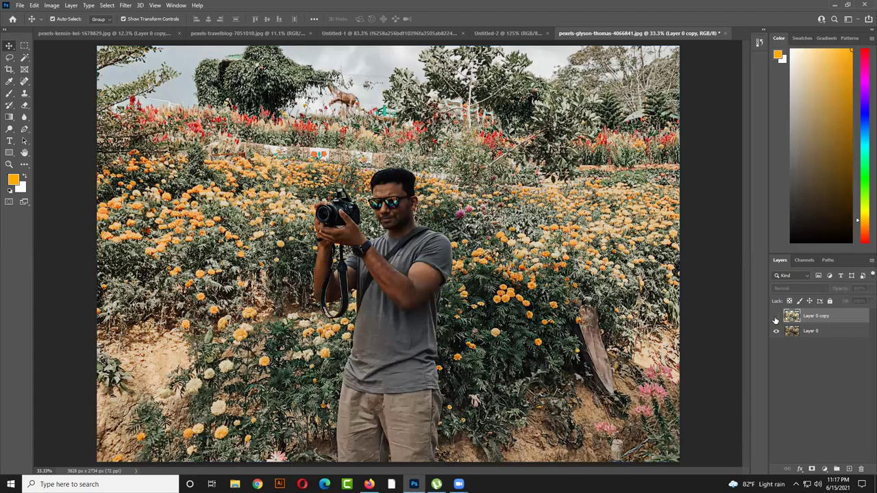
{"action": "left_click", "coordinate": [776, 318]}
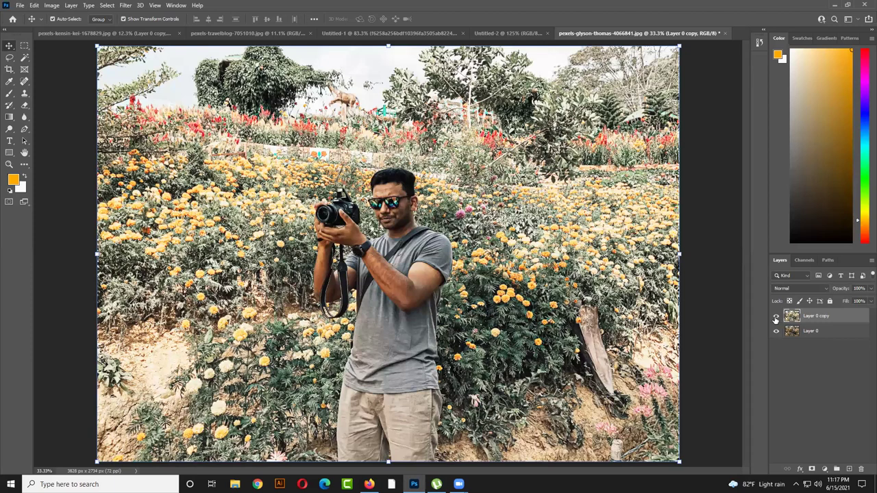
{"action": "left_click", "coordinate": [776, 318]}
{"action": "left_click", "coordinate": [775, 318]}
- Apply a Gaussian Blur with a radius of 27.7 pixels to Layer 0 copy
{"action": "left_click", "coordinate": [124, 6]}
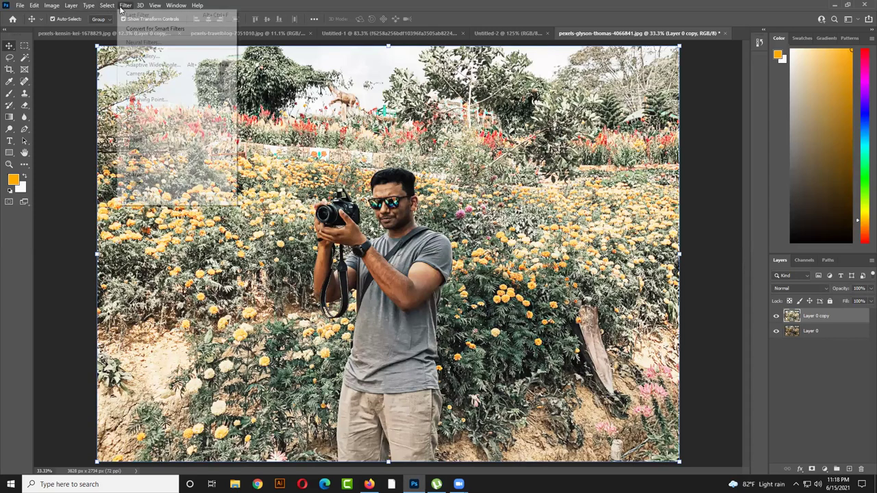
{"action": "mouse_move", "coordinate": [150, 121]}
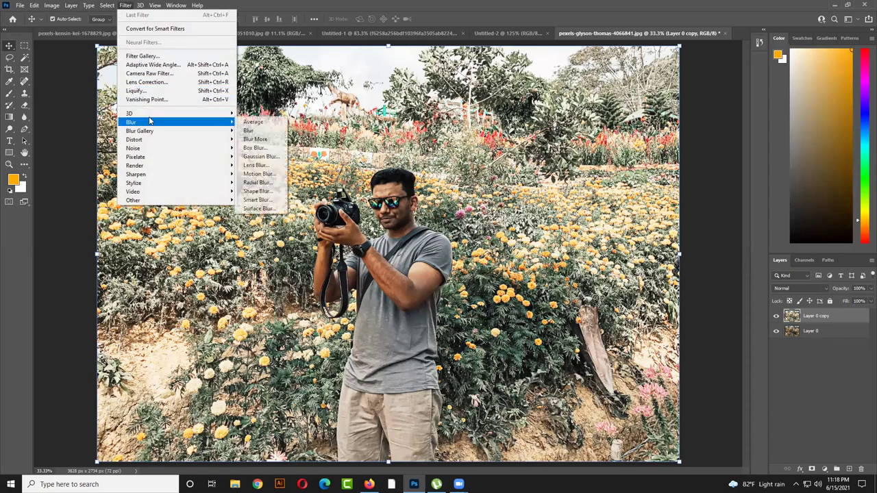
{"action": "left_click", "coordinate": [259, 156]}
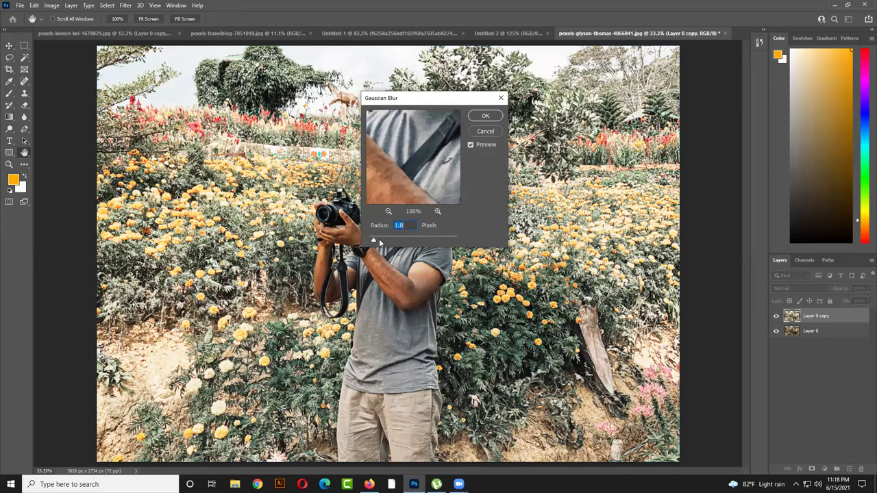
{"action": "left_click_drag", "start_coordinate": [395, 243], "coordinate": [411, 242]}
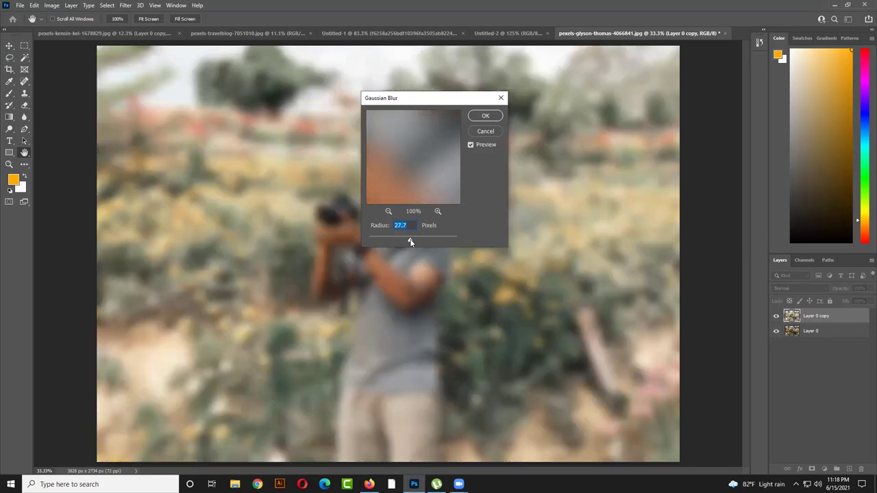
{"action": "left_click", "coordinate": [494, 118]}
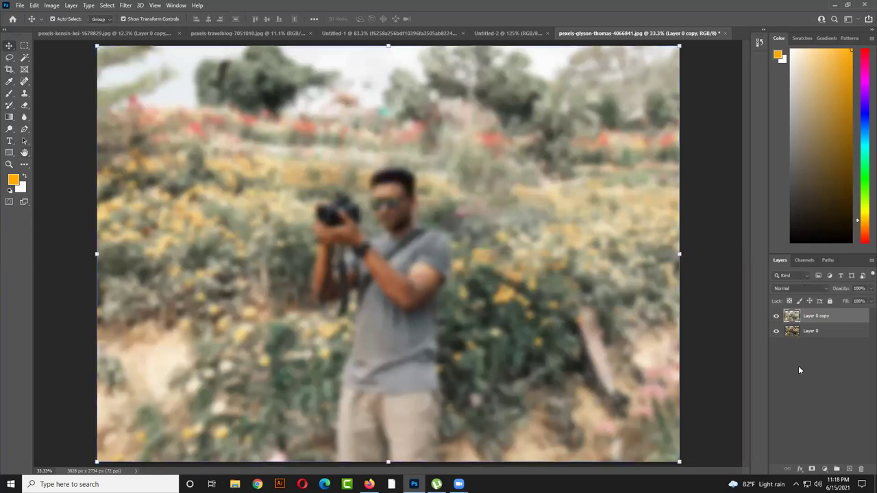
- Add a layer mask to the blurred layer and paint the man and his camera black with a soft brush to reveal them sharp
{"action": "left_click", "coordinate": [812, 469]}
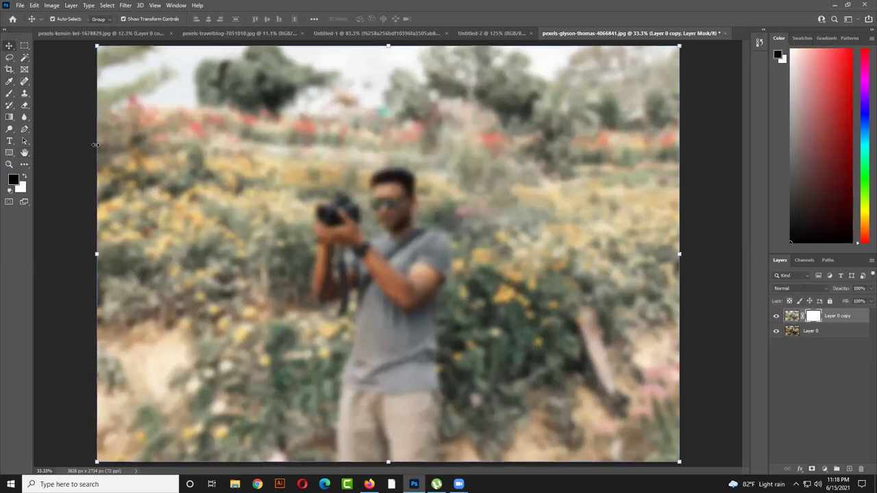
{"action": "left_click", "coordinate": [9, 93]}
{"action": "mouse_move", "coordinate": [375, 204]}
{"action": "left_mouse_down"}
{"action": "mouse_move", "coordinate": [400, 178]}
{"action": "mouse_move", "coordinate": [406, 233]}
{"action": "mouse_move", "coordinate": [396, 230]}
{"action": "mouse_move", "coordinate": [427, 249]}
{"action": "mouse_move", "coordinate": [421, 234]}
{"action": "mouse_move", "coordinate": [437, 255]}
{"action": "mouse_move", "coordinate": [407, 292]}
{"action": "mouse_move", "coordinate": [346, 248]}
{"action": "mouse_move", "coordinate": [328, 212]}
{"action": "mouse_move", "coordinate": [326, 238]}
{"action": "mouse_move", "coordinate": [324, 220]}
{"action": "mouse_move", "coordinate": [340, 204]}
{"action": "mouse_move", "coordinate": [351, 211]}
{"action": "mouse_move", "coordinate": [373, 275]}
{"action": "mouse_move", "coordinate": [328, 237]}
{"action": "mouse_move", "coordinate": [320, 300]}
{"action": "mouse_move", "coordinate": [357, 265]}
{"action": "mouse_move", "coordinate": [341, 287]}
{"action": "mouse_move", "coordinate": [372, 302]}
{"action": "mouse_move", "coordinate": [352, 360]}
{"action": "mouse_move", "coordinate": [349, 432]}
{"action": "mouse_move", "coordinate": [408, 361]}
{"action": "mouse_move", "coordinate": [396, 401]}
{"action": "mouse_move", "coordinate": [392, 323]}
{"action": "mouse_move", "coordinate": [358, 414]}
{"action": "mouse_move", "coordinate": [389, 280]}
{"action": "mouse_move", "coordinate": [386, 300]}
{"action": "mouse_move", "coordinate": [411, 250]}
{"action": "mouse_move", "coordinate": [405, 216]}
{"action": "mouse_move", "coordinate": [394, 253]}
{"action": "mouse_move", "coordinate": [393, 246]}
{"action": "mouse_move", "coordinate": [402, 253]}
{"action": "mouse_move", "coordinate": [422, 240]}
{"action": "mouse_move", "coordinate": [443, 286]}
{"action": "mouse_move", "coordinate": [417, 352]}
{"action": "mouse_move", "coordinate": [429, 284]}
{"action": "mouse_move", "coordinate": [418, 430]}
{"action": "mouse_move", "coordinate": [422, 325]}
{"action": "mouse_move", "coordinate": [411, 352]}
{"action": "mouse_move", "coordinate": [423, 405]}
{"action": "mouse_move", "coordinate": [422, 362]}
{"action": "mouse_move", "coordinate": [405, 356]}
{"action": "mouse_move", "coordinate": [396, 279]}
{"action": "left_mouse_up"}
{"action": "key", "text": "bracketleft"}
{"action": "key", "text": "bracketleft"}
{"action": "key", "text": "bracketleft"}
{"action": "left_click_drag", "start_coordinate": [389, 245], "coordinate": [351, 235]}
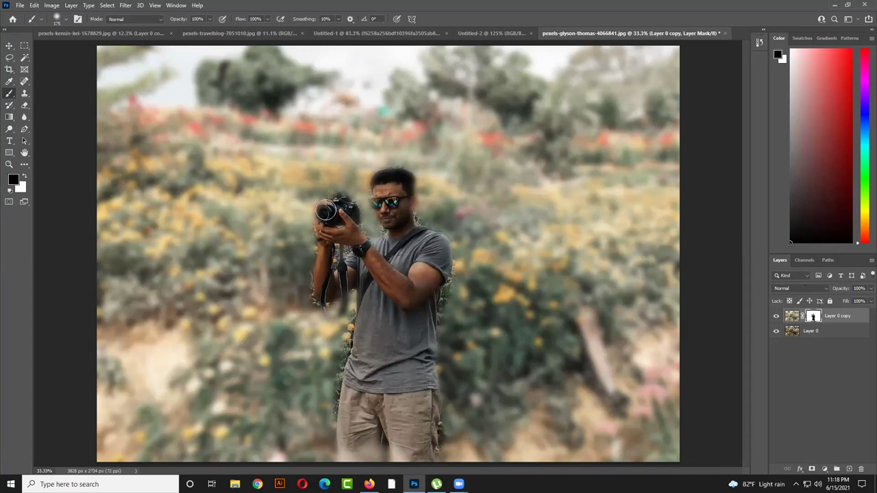
{"action": "mouse_move", "coordinate": [323, 208]}
{"action": "left_mouse_down"}
{"action": "mouse_move", "coordinate": [325, 289]}
{"action": "mouse_move", "coordinate": [363, 261]}
{"action": "mouse_move", "coordinate": [344, 209]}
{"action": "left_mouse_up"}
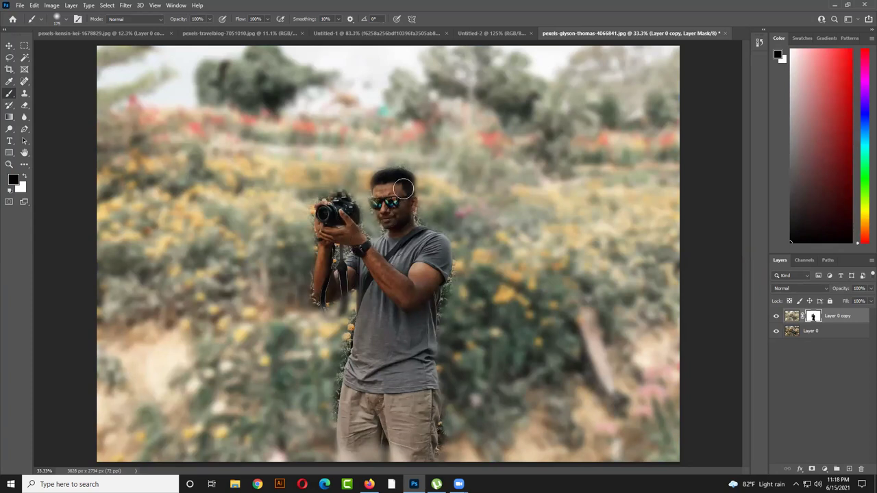
{"action": "left_click_drag", "start_coordinate": [434, 407], "coordinate": [425, 431]}
- Paint white on the mask with a harder 175 px brush to restore the blur over the flowers beside the shirt below the camera strap
{"action": "scroll", "coordinate": [393, 372], "scroll_direction": "up", "scroll_amount": 5}
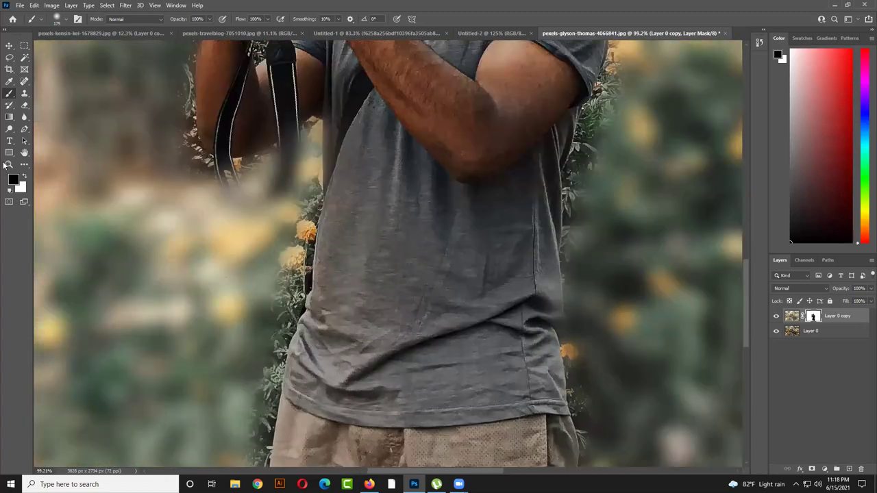
{"action": "left_click", "coordinate": [25, 176]}
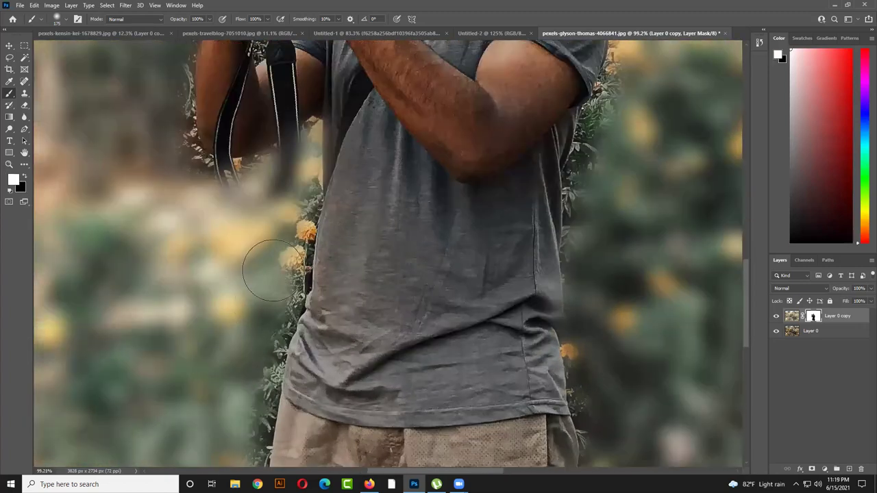
{"action": "scroll", "coordinate": [172, 322], "scroll_direction": "down", "scroll_amount": 2}
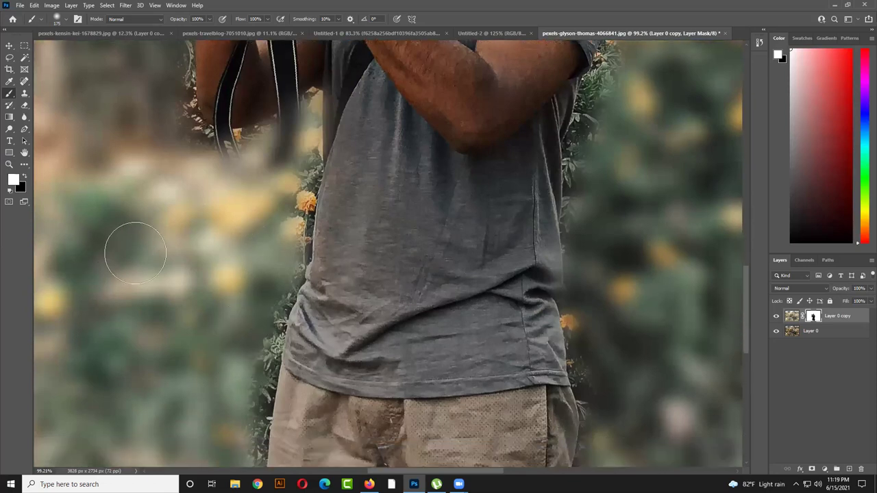
{"action": "left_click", "coordinate": [60, 23]}
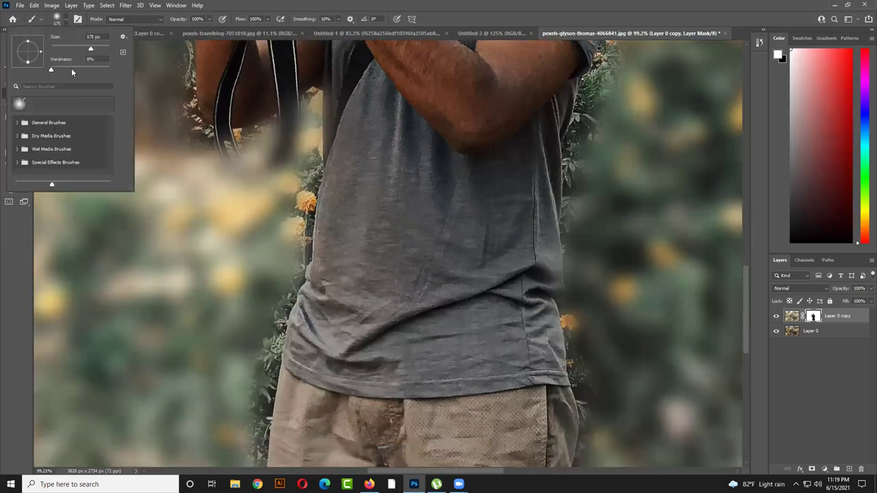
{"action": "left_click", "coordinate": [253, 206]}
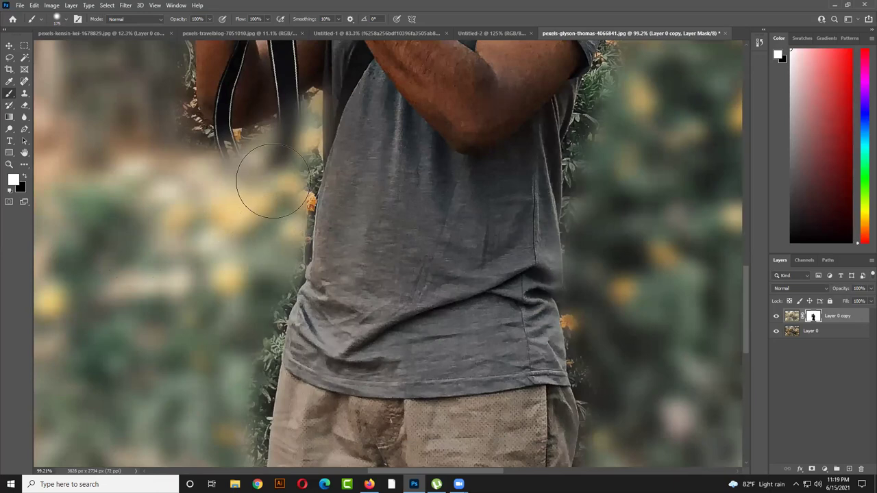
{"action": "scroll", "coordinate": [234, 268], "scroll_direction": "down", "scroll_amount": 5}
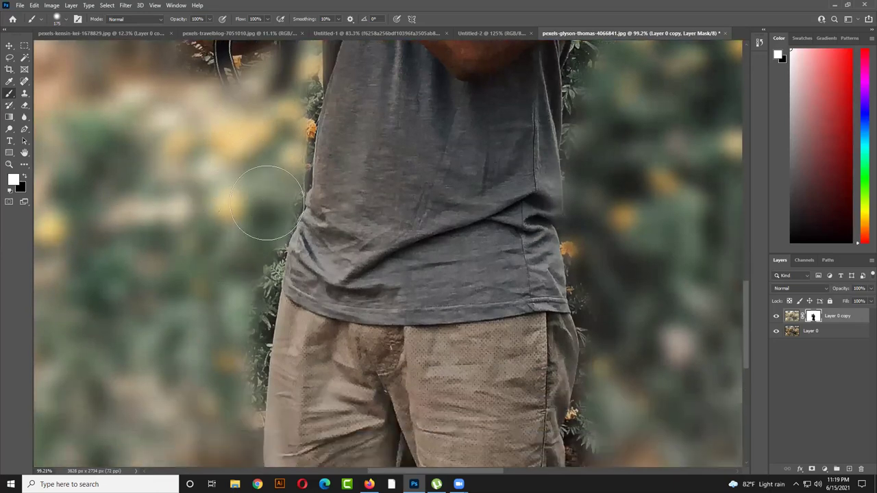
{"action": "scroll", "coordinate": [286, 149], "scroll_direction": "up", "scroll_amount": 4}
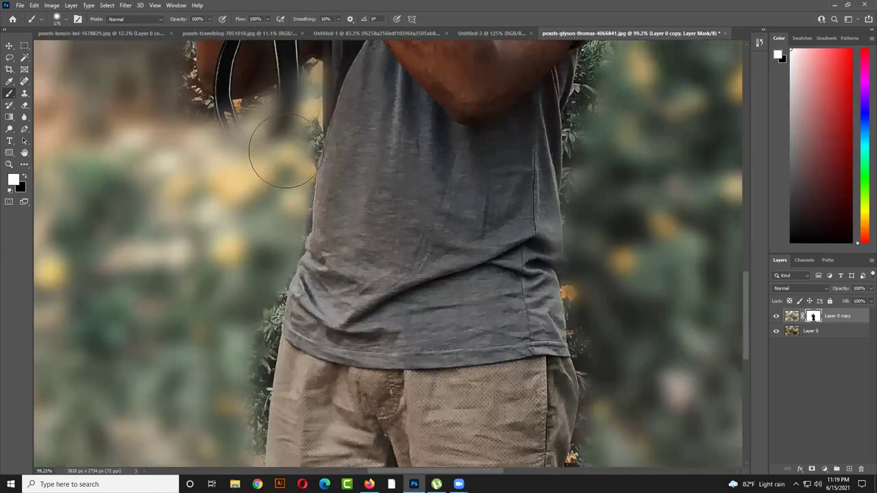
- Paint white on the mask with a 90 px brush to restore the blur along the shirt and shorts on the camera-strap side
{"action": "key", "text": "["}
{"action": "key", "text": "["}
{"action": "key", "text": "["}
{"action": "key", "text": "["}
{"action": "key", "text": "["}
{"action": "left_click_drag", "start_coordinate": [302, 151], "coordinate": [307, 195]}
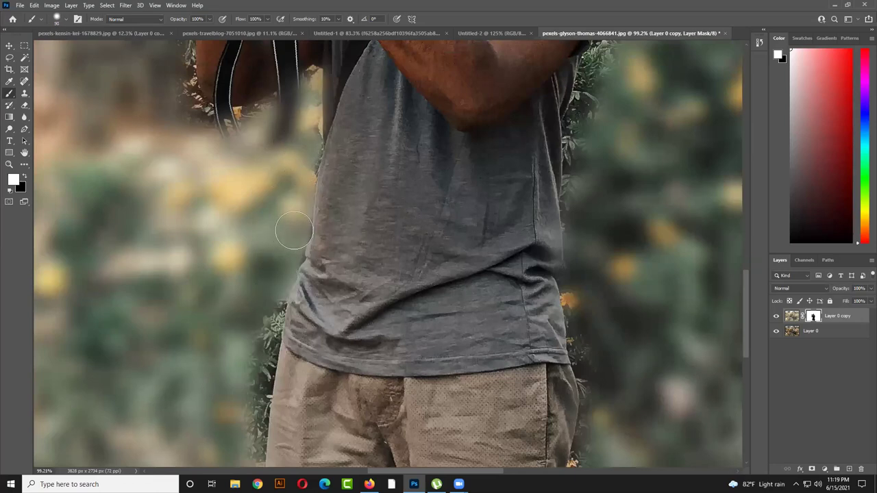
{"action": "key", "text": "p"}
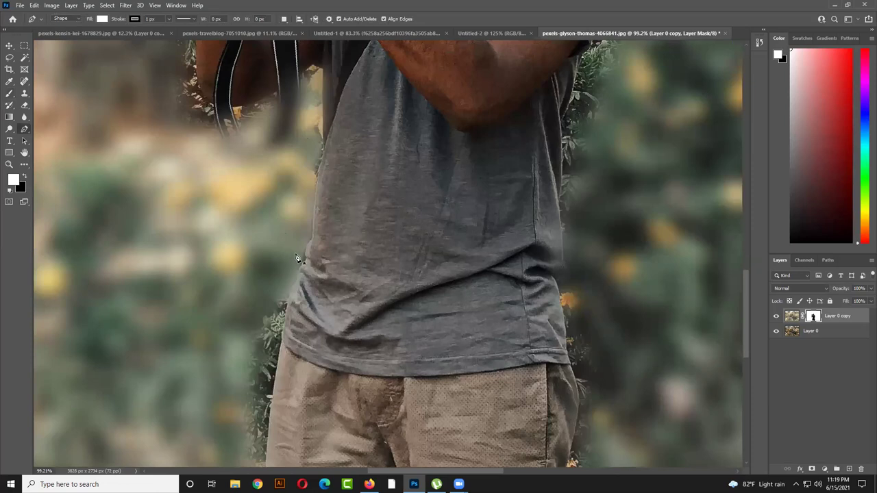
{"action": "left_click", "coordinate": [10, 94]}
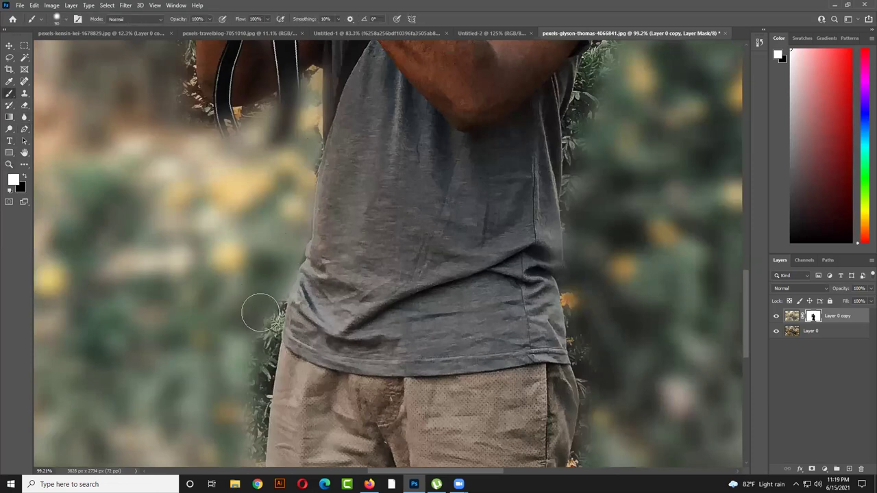
{"action": "mouse_move", "coordinate": [269, 320]}
{"action": "left_mouse_down"}
{"action": "mouse_move", "coordinate": [257, 396]}
{"action": "mouse_move", "coordinate": [268, 213]}
{"action": "left_mouse_up"}
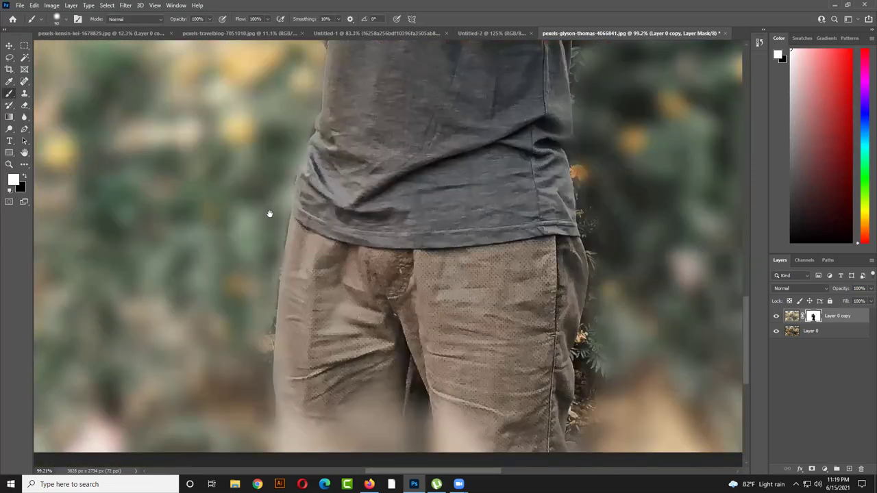
{"action": "mouse_move", "coordinate": [285, 109]}
{"action": "left_mouse_down"}
{"action": "mouse_move", "coordinate": [271, 167]}
{"action": "mouse_move", "coordinate": [261, 379]}
{"action": "left_mouse_up"}
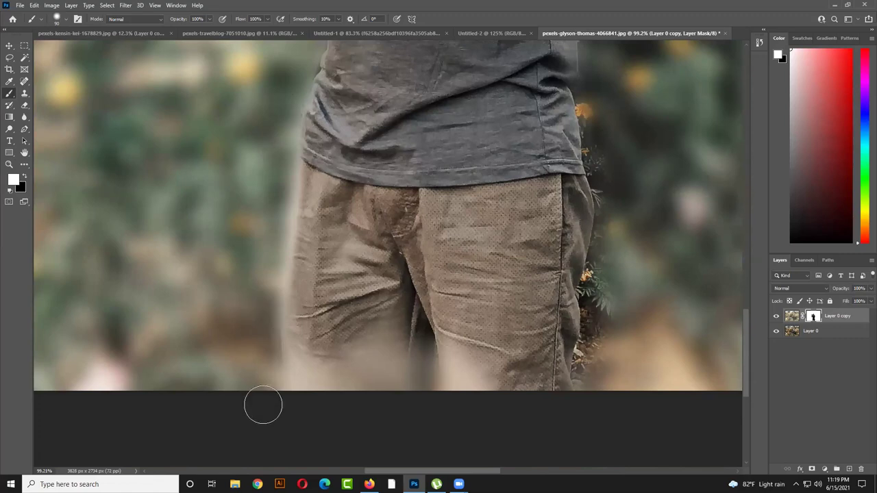
- Paint white on the mask along the opposite edge of the shorts and shirt, up to the sleeve, to blur the remaining sharp leaves
{"action": "mouse_move", "coordinate": [591, 360]}
{"action": "left_mouse_down"}
{"action": "mouse_move", "coordinate": [601, 288]}
{"action": "mouse_move", "coordinate": [586, 389]}
{"action": "mouse_move", "coordinate": [606, 245]}
{"action": "mouse_move", "coordinate": [603, 274]}
{"action": "left_mouse_up"}
{"action": "left_click_drag", "start_coordinate": [610, 230], "coordinate": [528, 377]}
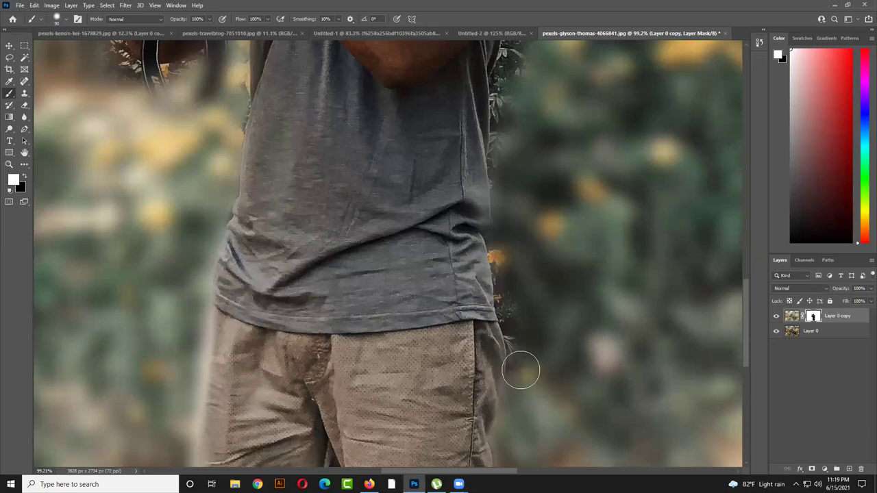
{"action": "mouse_move", "coordinate": [525, 323]}
{"action": "left_mouse_down"}
{"action": "mouse_move", "coordinate": [514, 309]}
{"action": "mouse_move", "coordinate": [520, 336]}
{"action": "mouse_move", "coordinate": [501, 233]}
{"action": "left_mouse_up"}
{"action": "key", "text": "space"}
{"action": "left_click_drag", "start_coordinate": [501, 283], "coordinate": [431, 357]}
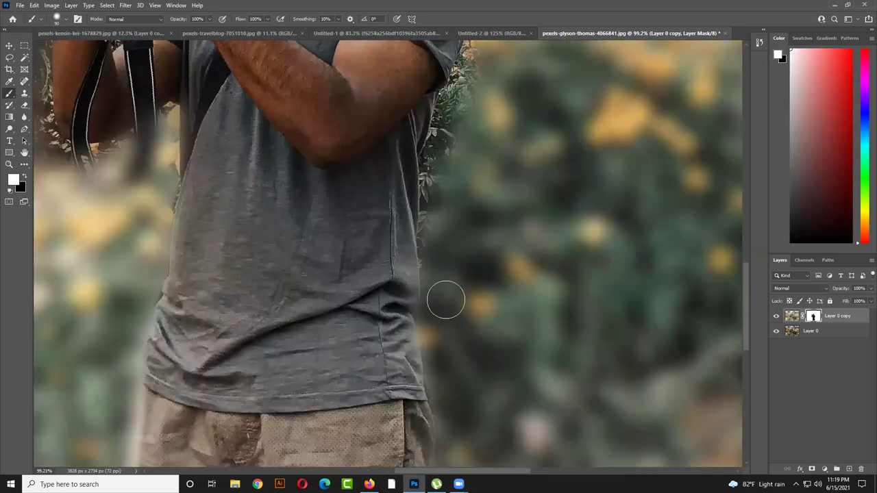
{"action": "mouse_move", "coordinate": [434, 243]}
{"action": "left_mouse_down"}
{"action": "mouse_move", "coordinate": [437, 124]}
{"action": "mouse_move", "coordinate": [368, 263]}
{"action": "mouse_move", "coordinate": [386, 254]}
{"action": "mouse_move", "coordinate": [382, 244]}
{"action": "mouse_move", "coordinate": [380, 265]}
{"action": "mouse_move", "coordinate": [395, 245]}
{"action": "mouse_move", "coordinate": [412, 183]}
{"action": "mouse_move", "coordinate": [411, 199]}
{"action": "mouse_move", "coordinate": [398, 230]}
{"action": "mouse_move", "coordinate": [414, 127]}
{"action": "left_mouse_up"}
- Restore the blur on the mask around the man's shoulder, neck, ear and hair
{"action": "key", "text": "space"}
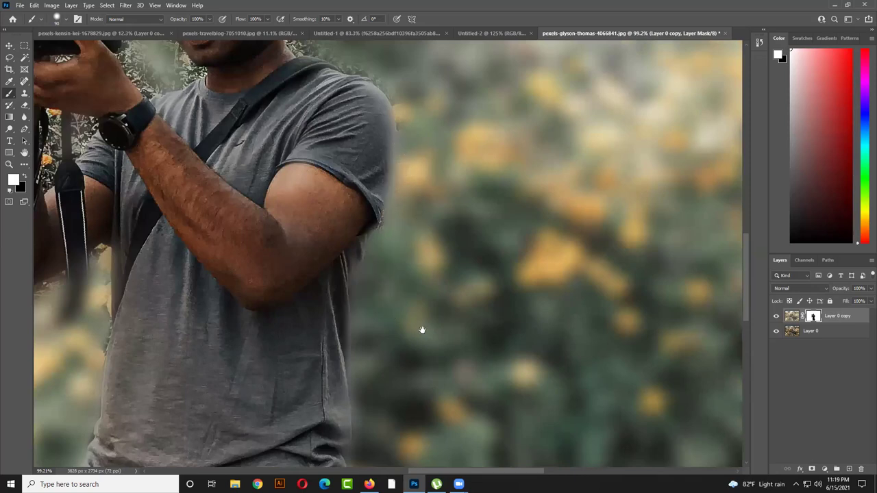
{"action": "scroll", "coordinate": [423, 340], "scroll_direction": "up", "scroll_amount": 5}
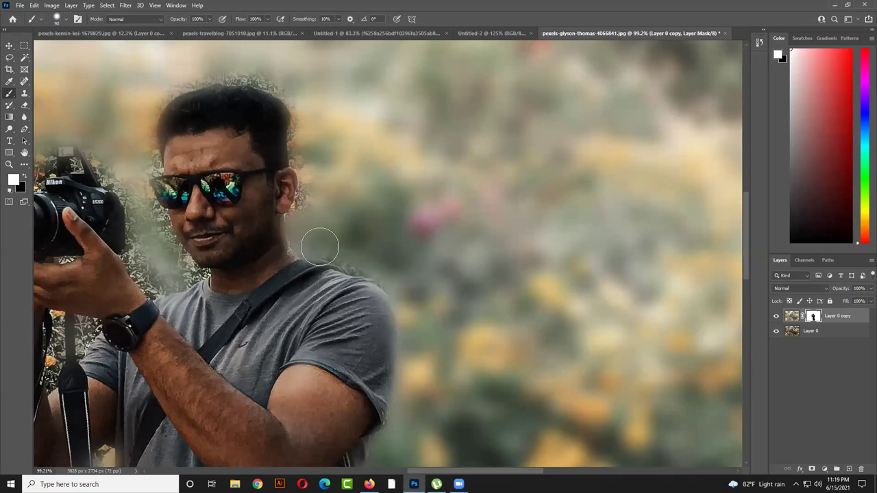
{"action": "mouse_move", "coordinate": [362, 249]}
{"action": "left_mouse_down"}
{"action": "mouse_move", "coordinate": [302, 209]}
{"action": "mouse_move", "coordinate": [311, 181]}
{"action": "mouse_move", "coordinate": [298, 101]}
{"action": "mouse_move", "coordinate": [281, 77]}
{"action": "mouse_move", "coordinate": [215, 73]}
{"action": "mouse_move", "coordinate": [179, 78]}
{"action": "mouse_move", "coordinate": [137, 120]}
{"action": "mouse_move", "coordinate": [131, 174]}
{"action": "mouse_move", "coordinate": [146, 244]}
{"action": "mouse_move", "coordinate": [141, 258]}
{"action": "mouse_move", "coordinate": [152, 276]}
{"action": "mouse_move", "coordinate": [183, 272]}
{"action": "left_mouse_up"}
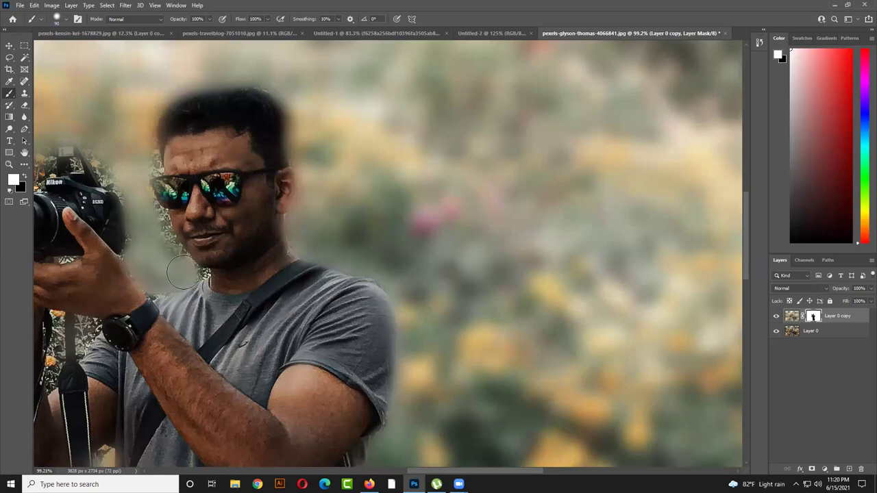
- Hide Layer 0 copy, inspect the original photo at different zoom levels, and show the layer again
{"action": "left_click", "coordinate": [776, 318]}
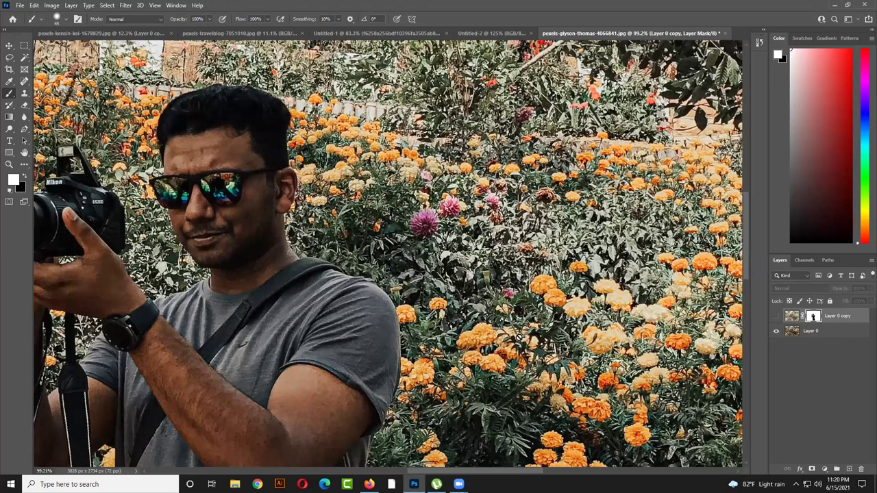
{"action": "scroll", "coordinate": [518, 336], "scroll_direction": "down", "scroll_amount": 2}
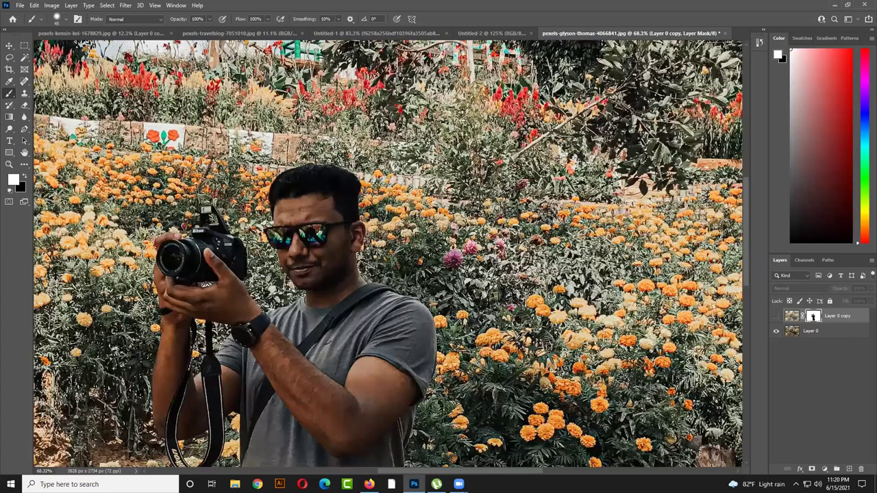
{"action": "key", "text": "ctrl+0"}
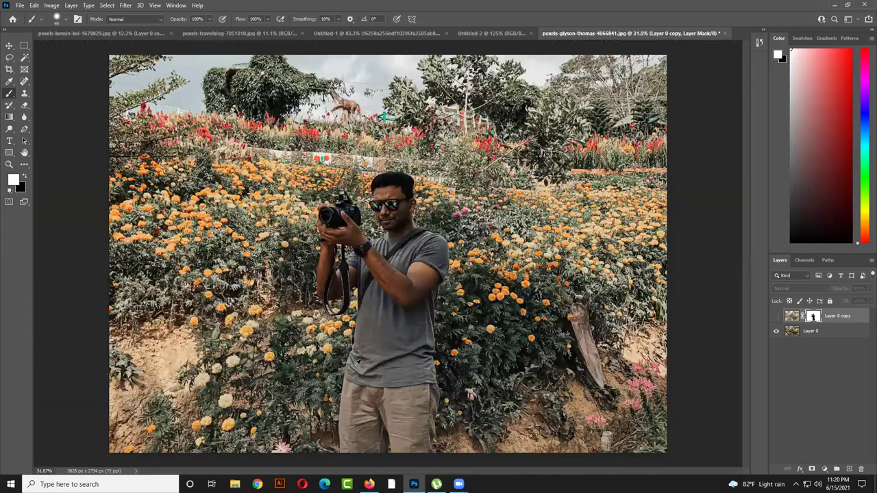
{"action": "scroll", "coordinate": [515, 334], "scroll_direction": "up", "scroll_amount": 3}
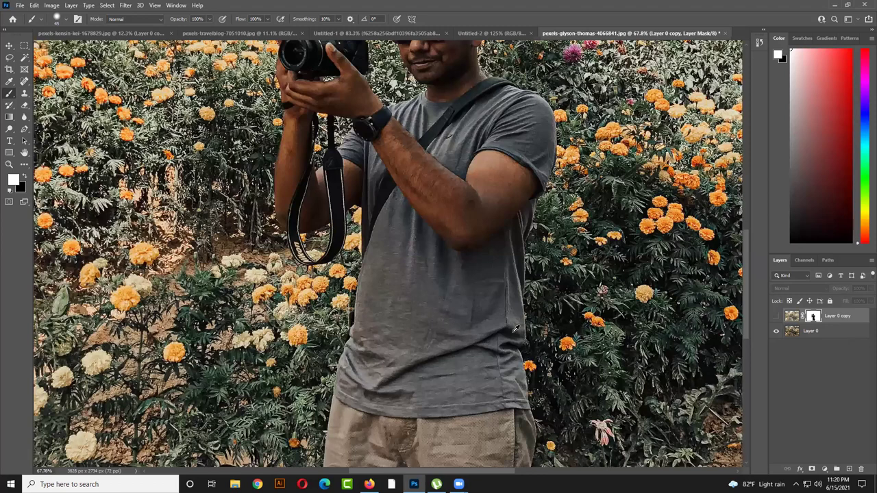
{"action": "scroll", "coordinate": [513, 334], "scroll_direction": "down", "scroll_amount": 3}
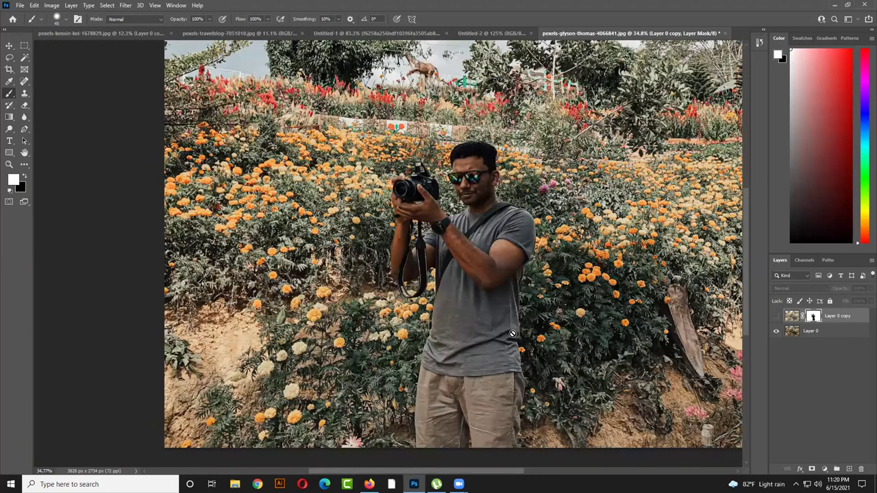
{"action": "scroll", "coordinate": [478, 356], "scroll_direction": "down", "scroll_amount": 1}
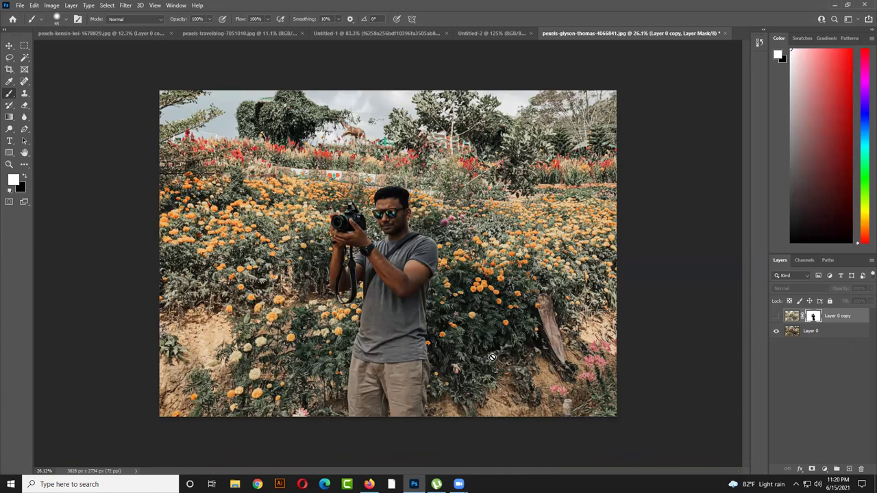
{"action": "scroll", "coordinate": [496, 348], "scroll_direction": "up", "scroll_amount": 2}
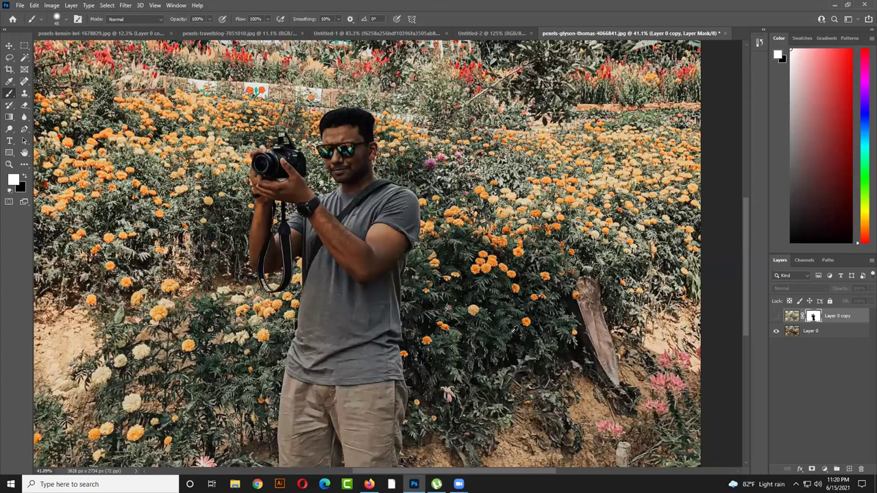
{"action": "scroll", "coordinate": [513, 331], "scroll_direction": "down", "scroll_amount": 2}
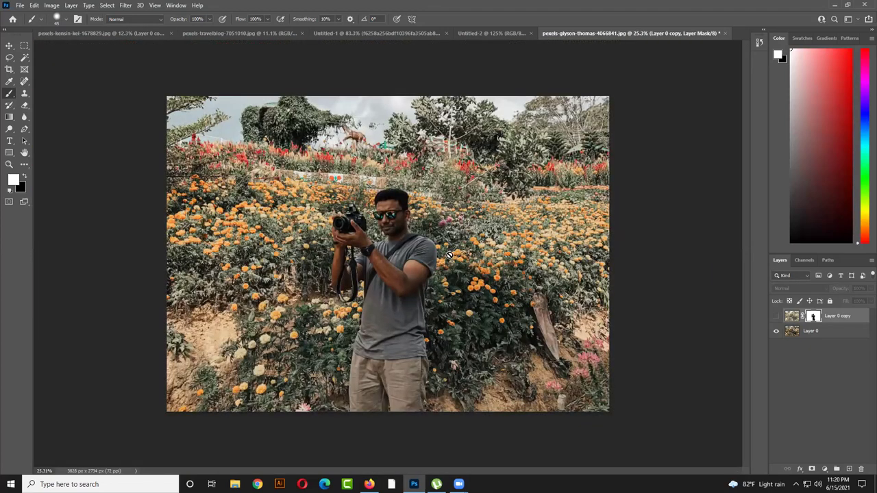
{"action": "left_click", "coordinate": [777, 316]}
- Paint white on the mask with a 45 px brush to blur the sharp flowers around the raised forearm, camera and face
{"action": "scroll", "coordinate": [447, 297], "scroll_direction": "up", "scroll_amount": 5}
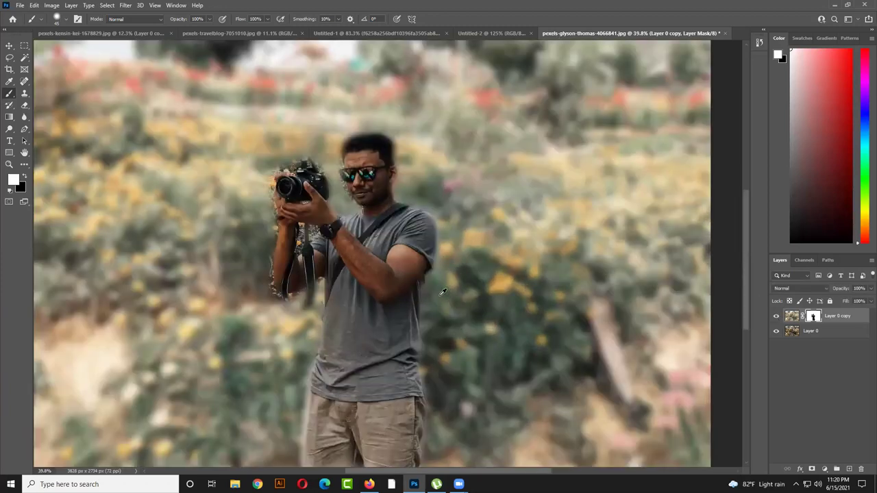
{"action": "left_click_drag", "start_coordinate": [66, 314], "coordinate": [184, 325]}
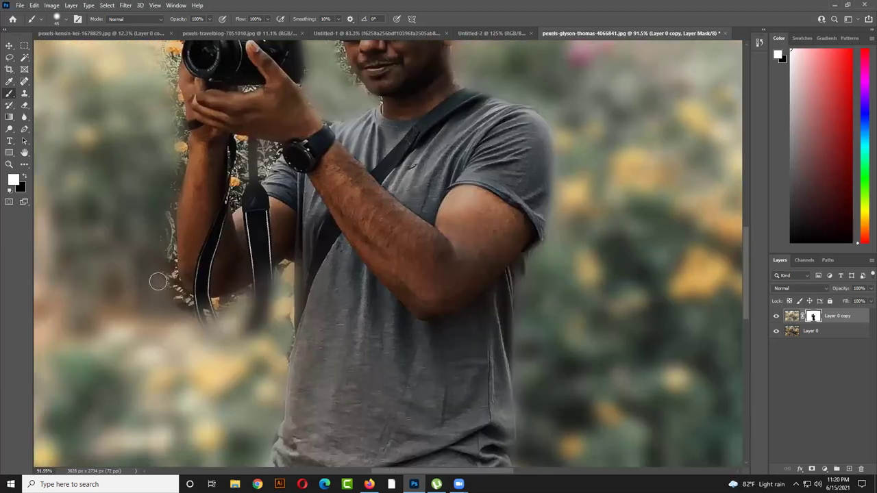
{"action": "mouse_move", "coordinate": [157, 281]}
{"action": "left_mouse_down"}
{"action": "mouse_move", "coordinate": [187, 297]}
{"action": "mouse_move", "coordinate": [175, 300]}
{"action": "mouse_move", "coordinate": [167, 252]}
{"action": "mouse_move", "coordinate": [179, 142]}
{"action": "left_mouse_up"}
{"action": "scroll", "coordinate": [180, 154], "scroll_direction": "up", "scroll_amount": 3}
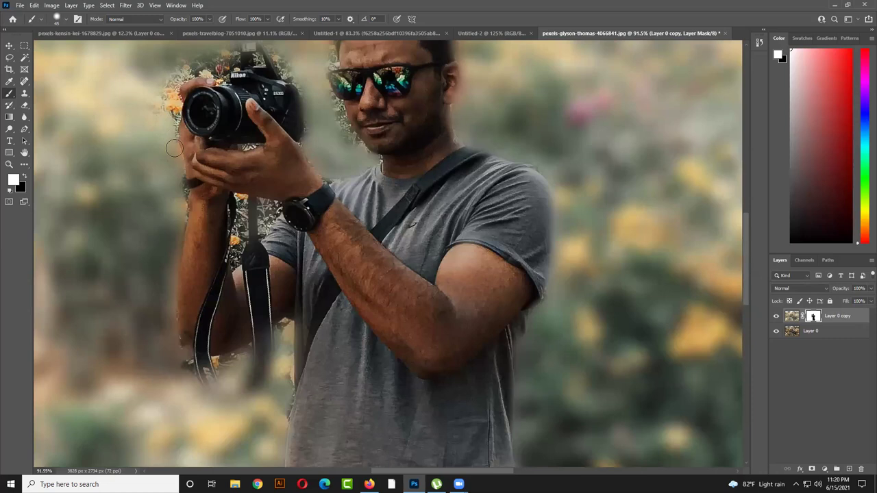
{"action": "scroll", "coordinate": [170, 161], "scroll_direction": "up", "scroll_amount": 2}
{"action": "mouse_move", "coordinate": [166, 173]}
{"action": "left_mouse_down"}
{"action": "mouse_move", "coordinate": [167, 129]}
{"action": "mouse_move", "coordinate": [152, 163]}
{"action": "mouse_move", "coordinate": [171, 100]}
{"action": "mouse_move", "coordinate": [172, 126]}
{"action": "mouse_move", "coordinate": [193, 97]}
{"action": "mouse_move", "coordinate": [176, 110]}
{"action": "mouse_move", "coordinate": [215, 103]}
{"action": "mouse_move", "coordinate": [187, 90]}
{"action": "mouse_move", "coordinate": [231, 85]}
{"action": "mouse_move", "coordinate": [222, 103]}
{"action": "mouse_move", "coordinate": [260, 70]}
{"action": "mouse_move", "coordinate": [315, 130]}
{"action": "mouse_move", "coordinate": [321, 148]}
{"action": "mouse_move", "coordinate": [309, 186]}
{"action": "mouse_move", "coordinate": [323, 203]}
{"action": "mouse_move", "coordinate": [357, 197]}
{"action": "mouse_move", "coordinate": [357, 177]}
{"action": "mouse_move", "coordinate": [321, 117]}
{"action": "mouse_move", "coordinate": [329, 82]}
{"action": "left_mouse_up"}
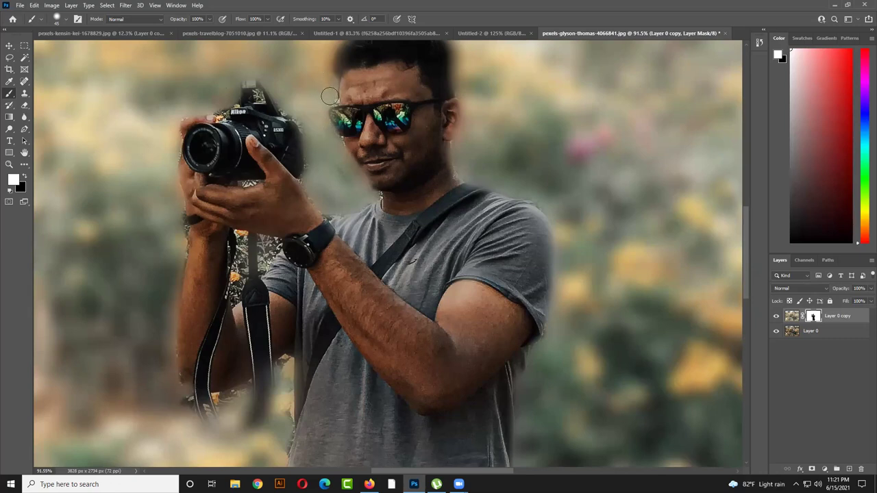
- Restore the blur on the mask in the gap between the forearms and around the hanging camera strap below the elbow
{"action": "mouse_move", "coordinate": [232, 245]}
{"action": "left_mouse_down"}
{"action": "mouse_move", "coordinate": [241, 248]}
{"action": "mouse_move", "coordinate": [234, 300]}
{"action": "mouse_move", "coordinate": [238, 238]}
{"action": "left_mouse_up"}
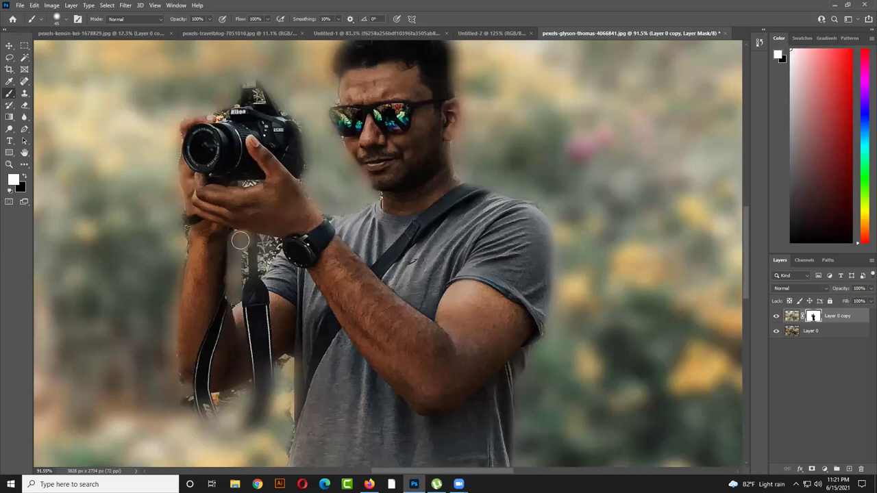
{"action": "left_click_drag", "start_coordinate": [272, 247], "coordinate": [242, 292]}
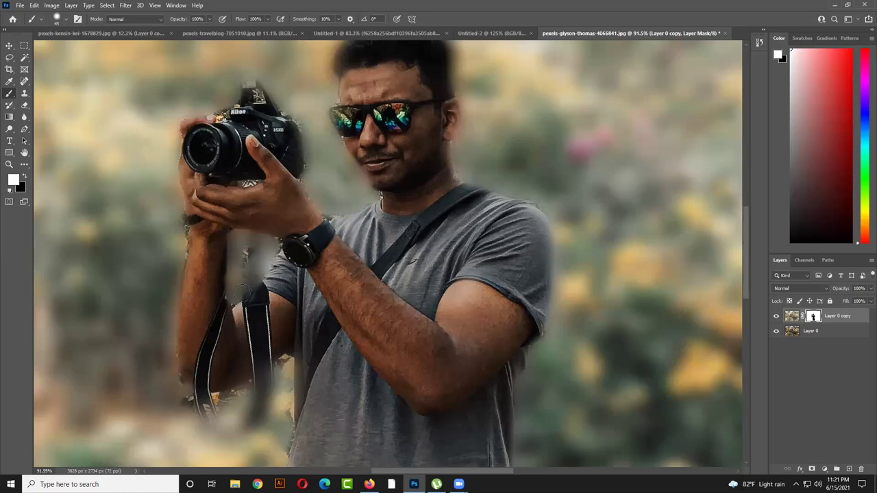
{"action": "mouse_move", "coordinate": [237, 334]}
{"action": "left_mouse_down"}
{"action": "mouse_move", "coordinate": [281, 367]}
{"action": "mouse_move", "coordinate": [312, 427]}
{"action": "mouse_move", "coordinate": [261, 399]}
{"action": "mouse_move", "coordinate": [284, 362]}
{"action": "mouse_move", "coordinate": [234, 397]}
{"action": "mouse_move", "coordinate": [181, 403]}
{"action": "mouse_move", "coordinate": [228, 401]}
{"action": "mouse_move", "coordinate": [174, 381]}
{"action": "mouse_move", "coordinate": [160, 343]}
{"action": "mouse_move", "coordinate": [165, 370]}
{"action": "mouse_move", "coordinate": [173, 343]}
{"action": "left_mouse_up"}
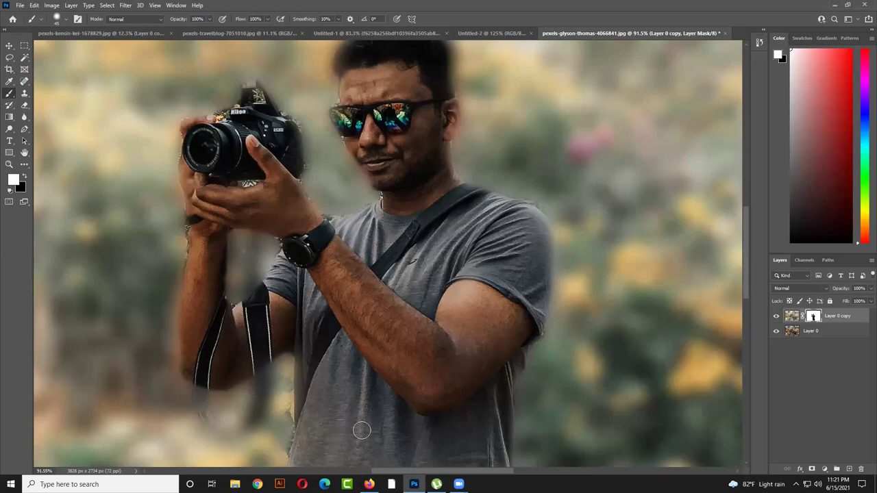
- Shift the blurred photo layer slightly with the Move tool and delete Layer 0
{"action": "scroll", "coordinate": [298, 370], "scroll_direction": "down", "scroll_amount": 5}
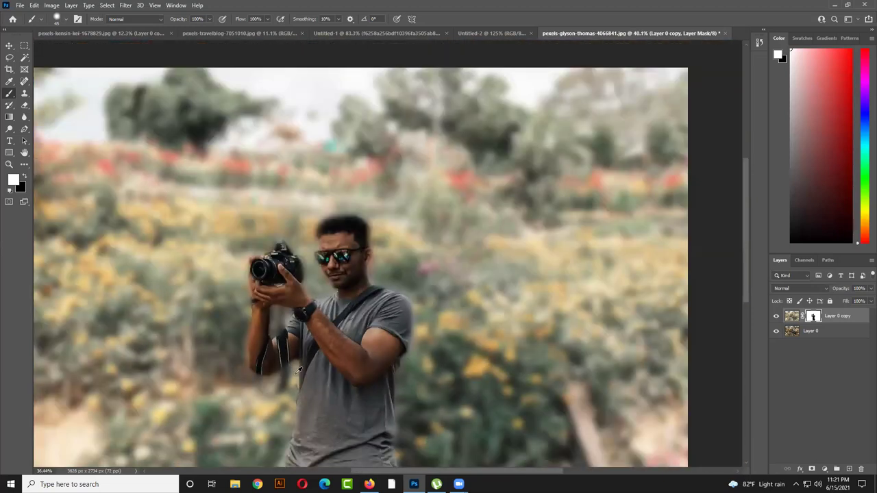
{"action": "scroll", "coordinate": [299, 370], "scroll_direction": "down", "scroll_amount": 3}
{"action": "left_click", "coordinate": [9, 45]}
{"action": "left_click", "coordinate": [87, 103]}
{"action": "left_click_drag", "start_coordinate": [409, 225], "coordinate": [432, 252]}
{"action": "key", "text": "alt+bracketleft"}
{"action": "key", "text": "Delete"}
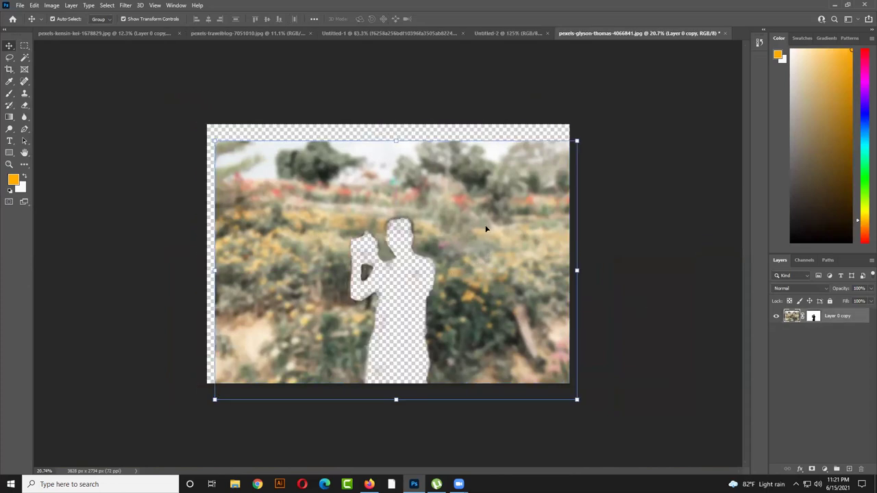
- Add a new empty layer and delete Layer 0 copy to clear the canvas
{"action": "left_click_drag", "start_coordinate": [486, 229], "coordinate": [458, 193]}
{"action": "left_click", "coordinate": [850, 469]}
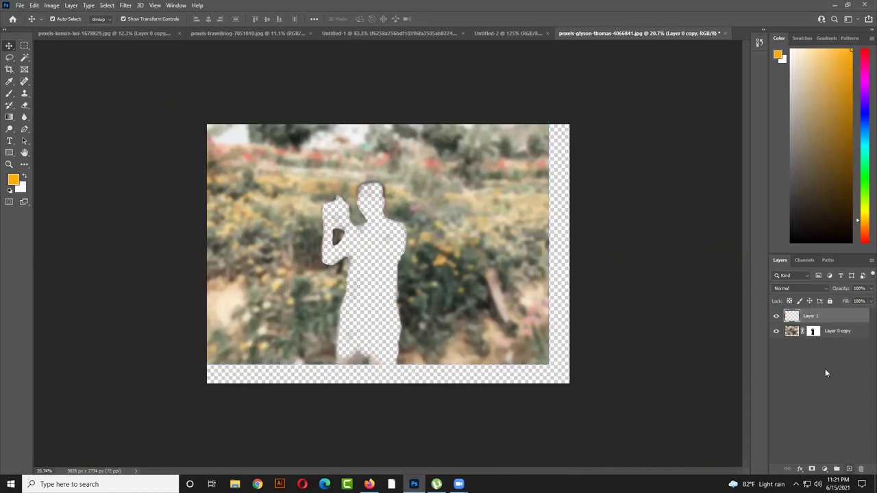
{"action": "key", "text": "alt+bracketleft"}
{"action": "key", "text": "Delete"}
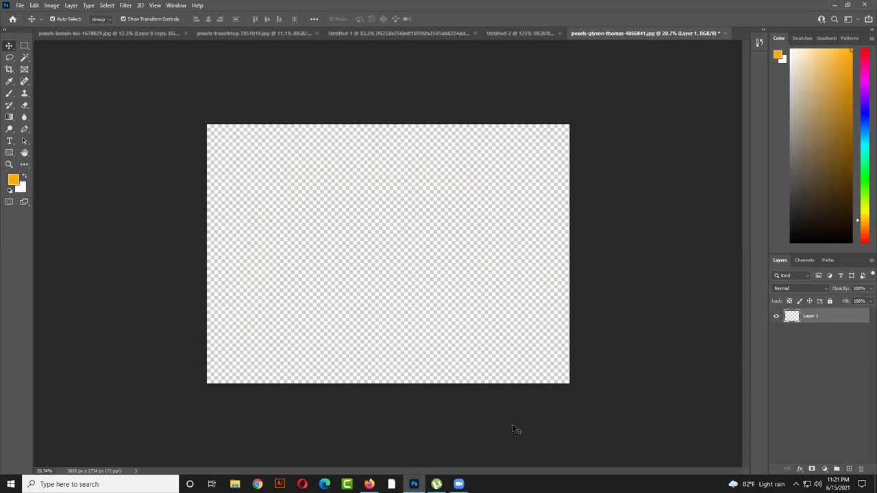
- Switch to the Pexels page in Firefox and browse the similar photos of photographers
{"action": "left_click", "coordinate": [369, 484]}
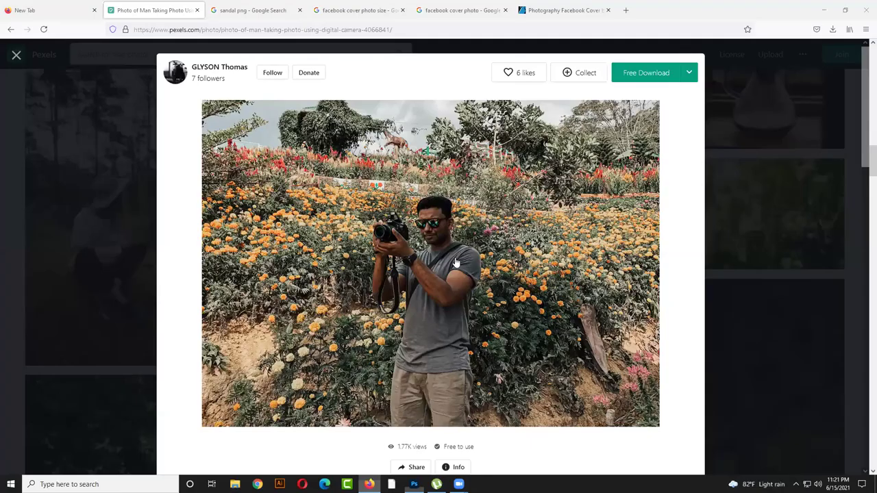
{"action": "scroll", "coordinate": [456, 267], "scroll_direction": "down", "scroll_amount": 3}
{"action": "scroll", "coordinate": [455, 274], "scroll_direction": "down", "scroll_amount": 12}
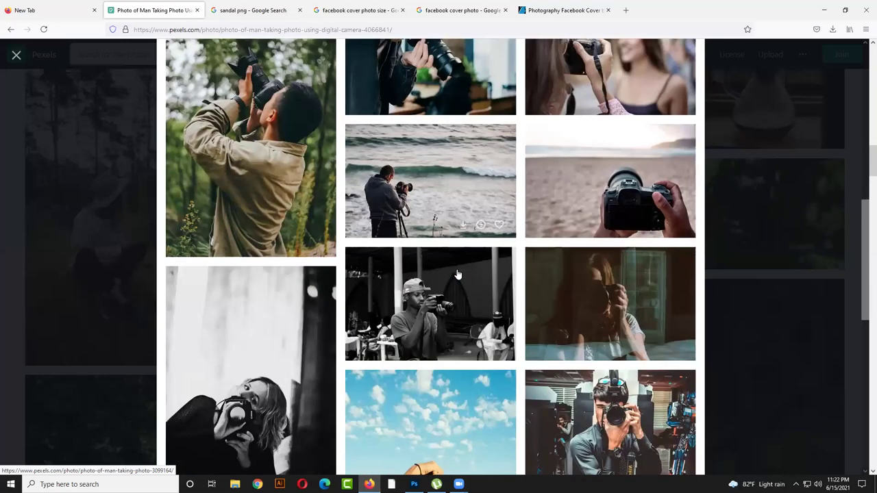
{"action": "scroll", "coordinate": [458, 273], "scroll_direction": "down", "scroll_amount": 3}
{"action": "scroll", "coordinate": [457, 269], "scroll_direction": "up", "scroll_amount": 3}
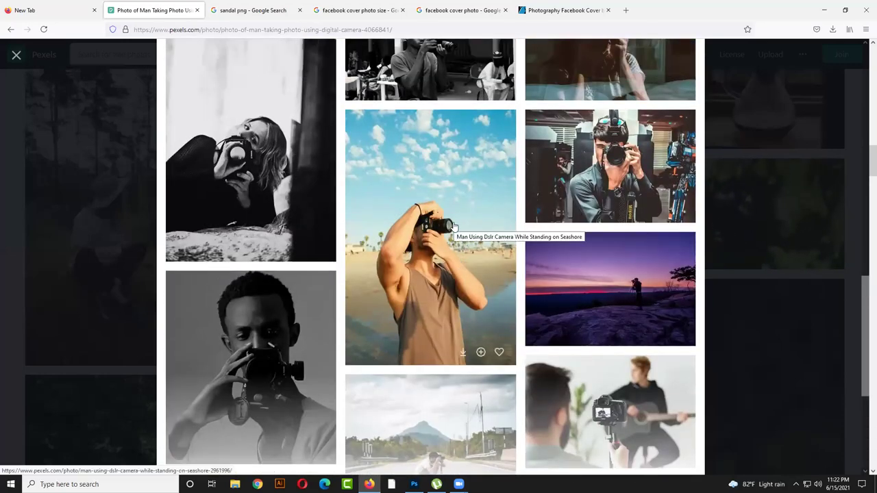
- Look at the Nikon photographer photo and its similar photos on Pexels, and open the photo of the woman in a black T-shirt
{"action": "left_click", "coordinate": [594, 152]}
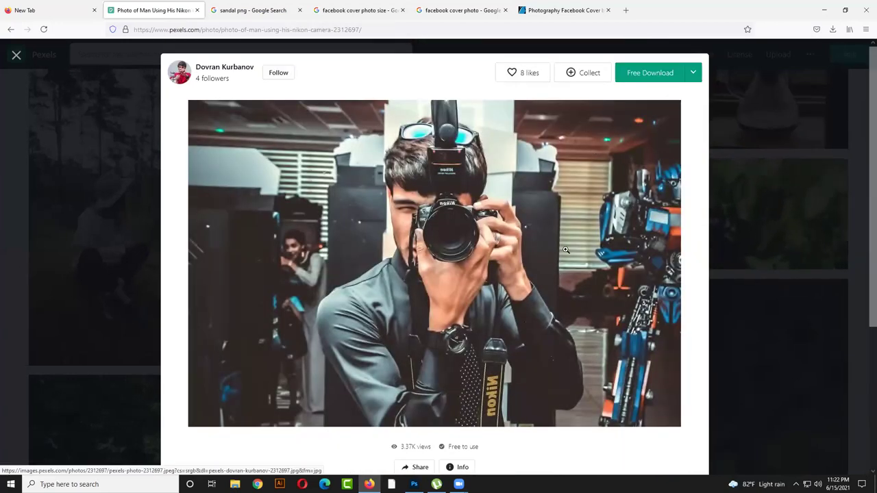
{"action": "scroll", "coordinate": [549, 302], "scroll_direction": "down", "scroll_amount": 1}
{"action": "scroll", "coordinate": [550, 302], "scroll_direction": "down", "scroll_amount": 3}
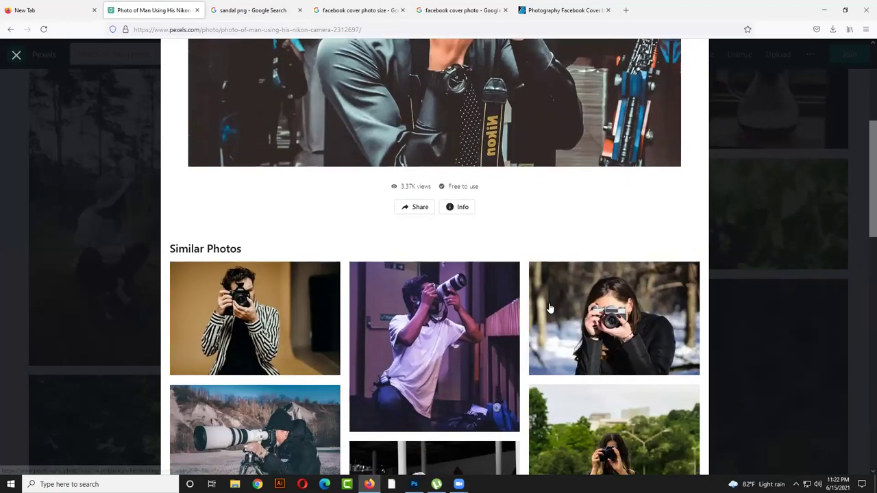
{"action": "scroll", "coordinate": [548, 305], "scroll_direction": "down", "scroll_amount": 2}
{"action": "scroll", "coordinate": [548, 306], "scroll_direction": "down", "scroll_amount": 1}
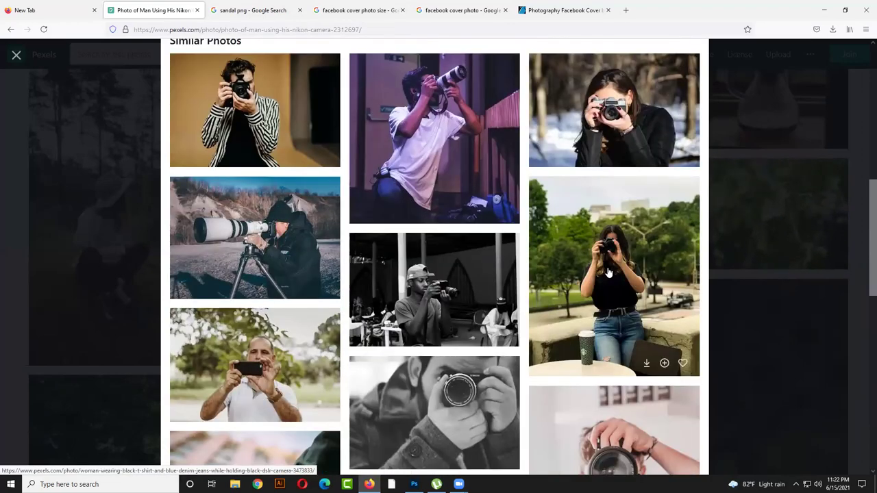
{"action": "scroll", "coordinate": [339, 276], "scroll_direction": "down", "scroll_amount": 1}
{"action": "left_click", "coordinate": [605, 202]}
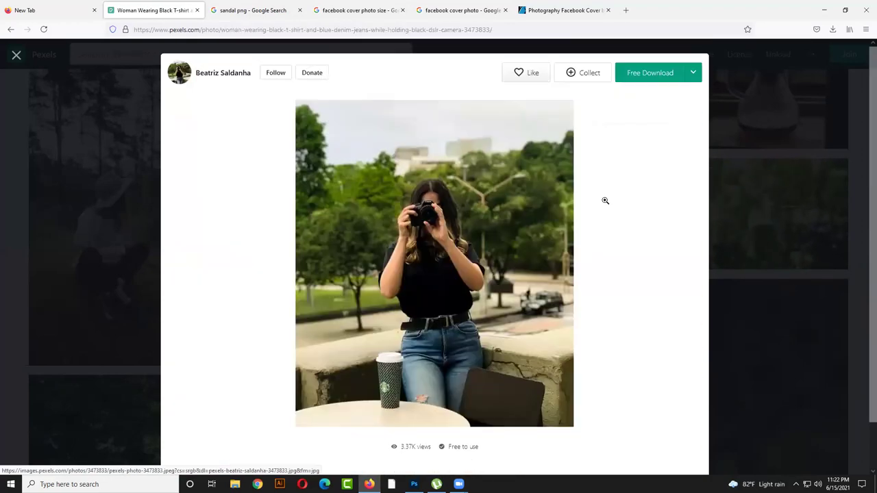
- Browse the similar photos, and download the photo of the woman in a black T-shirt and blue jeans
{"action": "scroll", "coordinate": [348, 405], "scroll_direction": "down", "scroll_amount": 4}
{"action": "scroll", "coordinate": [348, 405], "scroll_direction": "down", "scroll_amount": 3}
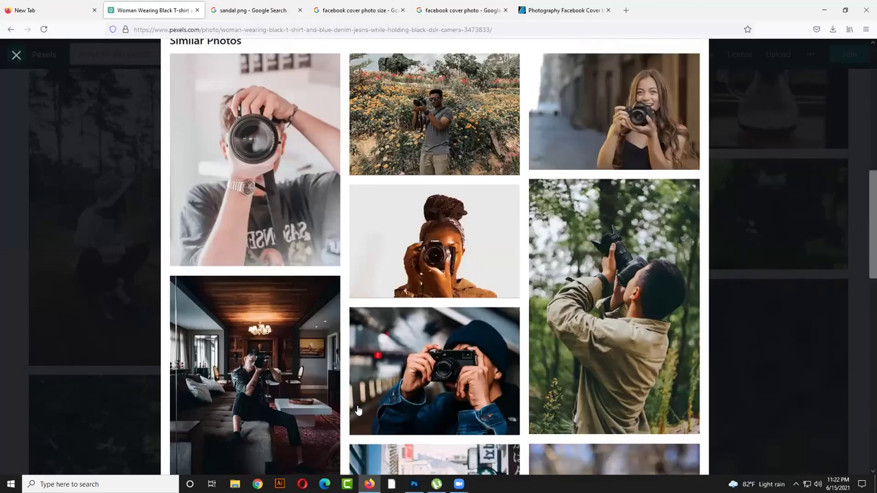
{"action": "scroll", "coordinate": [358, 410], "scroll_direction": "down", "scroll_amount": 3}
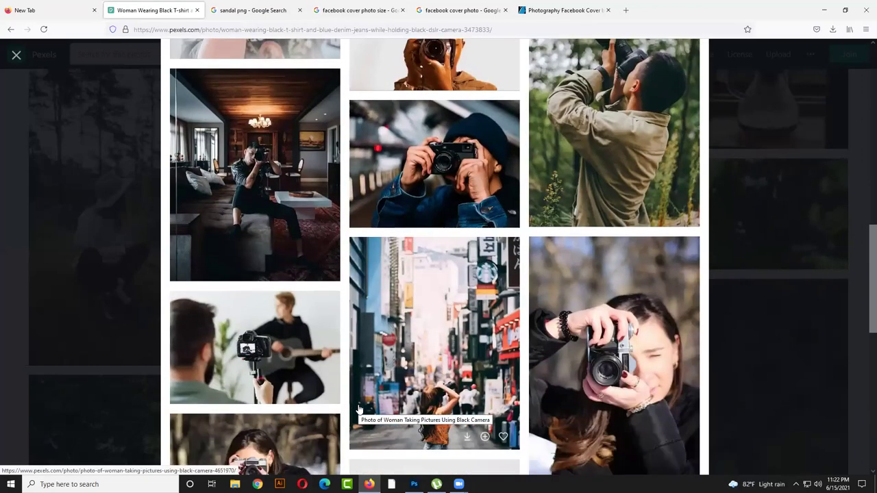
{"action": "scroll", "coordinate": [358, 410], "scroll_direction": "down", "scroll_amount": 6}
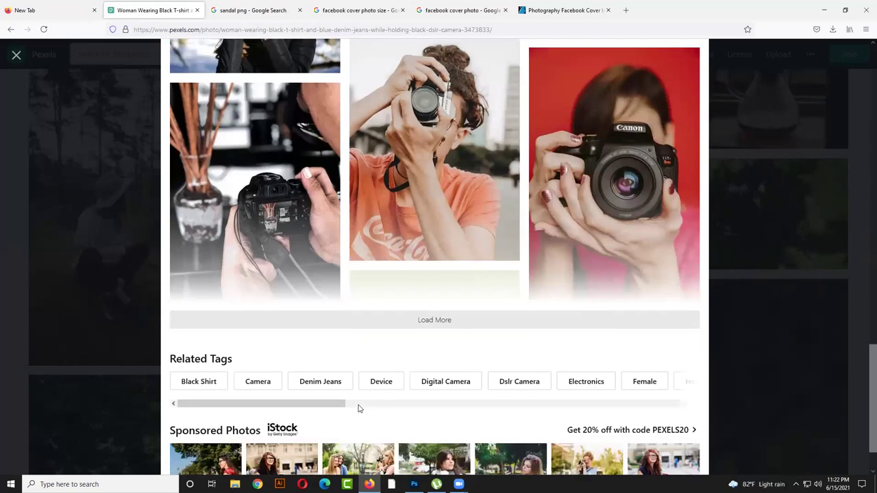
{"action": "scroll", "coordinate": [359, 409], "scroll_direction": "up", "scroll_amount": 10}
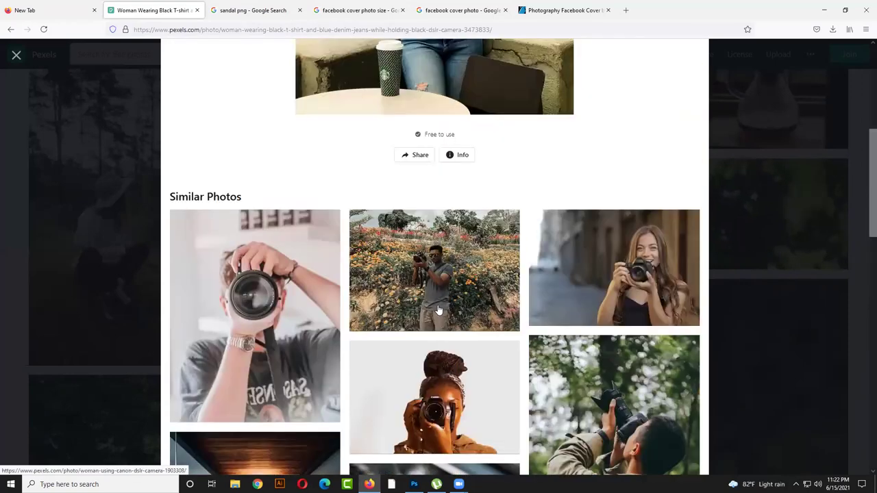
{"action": "scroll", "coordinate": [439, 310], "scroll_direction": "up", "scroll_amount": 2}
{"action": "scroll", "coordinate": [447, 280], "scroll_direction": "up", "scroll_amount": 2}
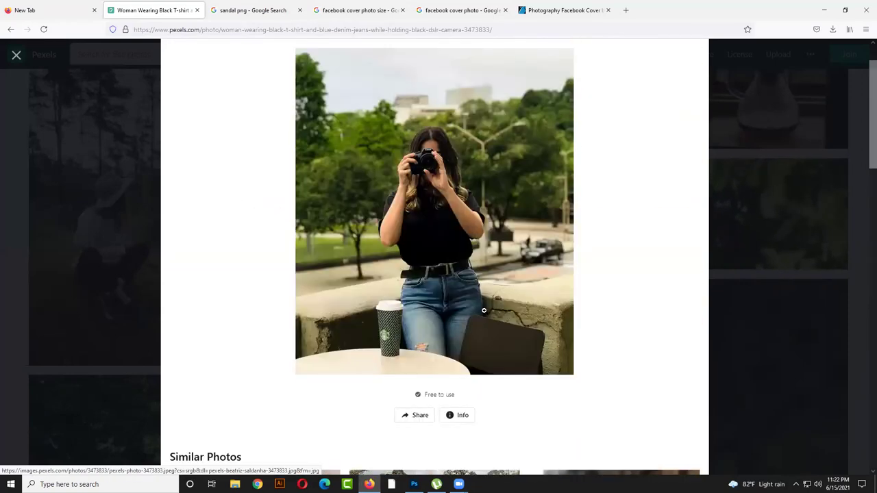
{"action": "scroll", "coordinate": [483, 311], "scroll_direction": "up", "scroll_amount": 1}
{"action": "left_click", "coordinate": [648, 75]}
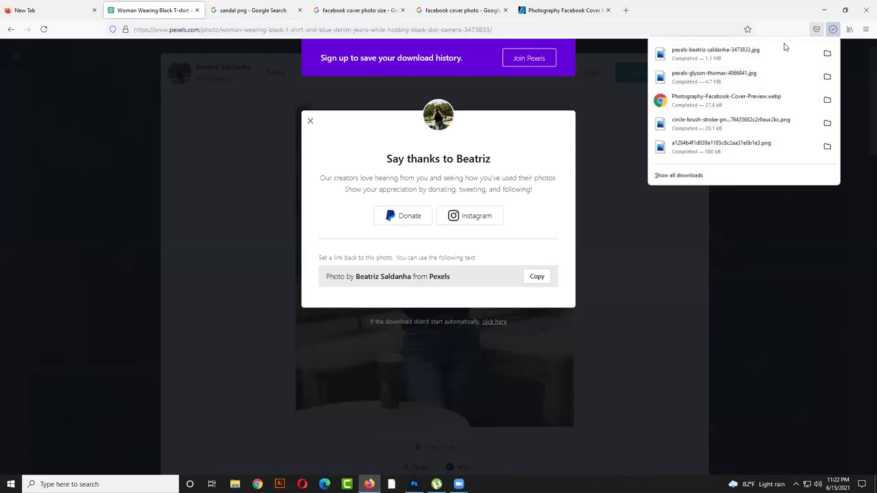
- Switch to Photoshop with the downloaded photo open and unlock its Background layer
{"action": "key", "text": "alt+Tab"}
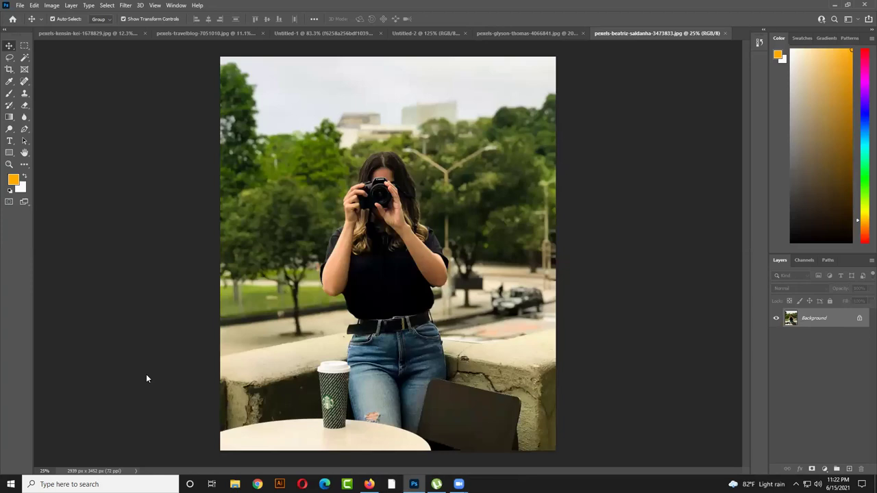
{"action": "left_click", "coordinate": [861, 318]}
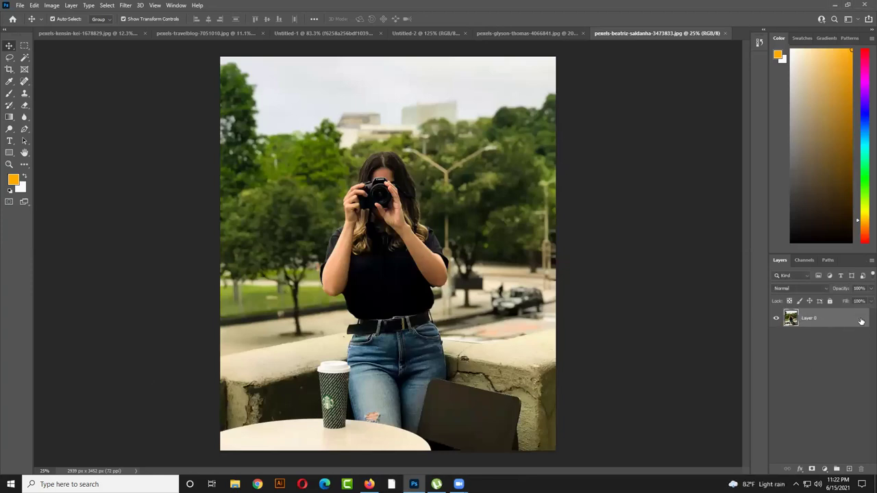
{"action": "left_click", "coordinate": [851, 469]}
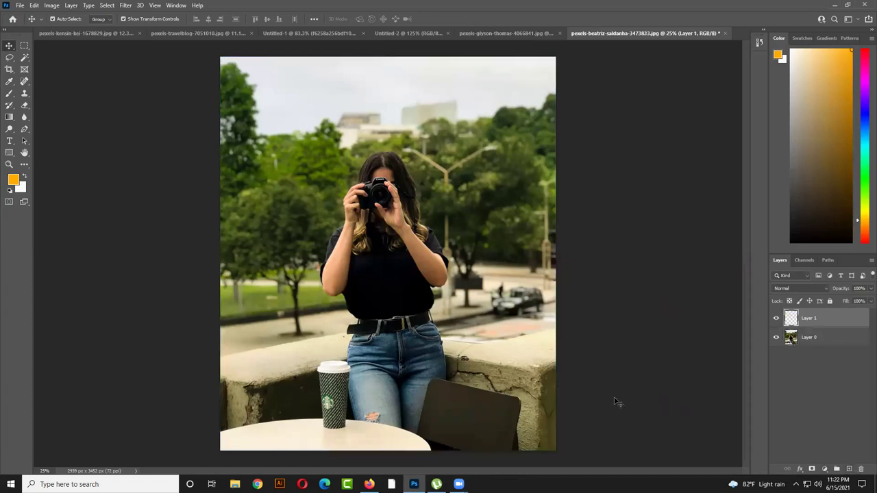
{"action": "scroll", "coordinate": [327, 343], "scroll_direction": "down", "scroll_amount": 1}
{"action": "left_click", "coordinate": [811, 371]}
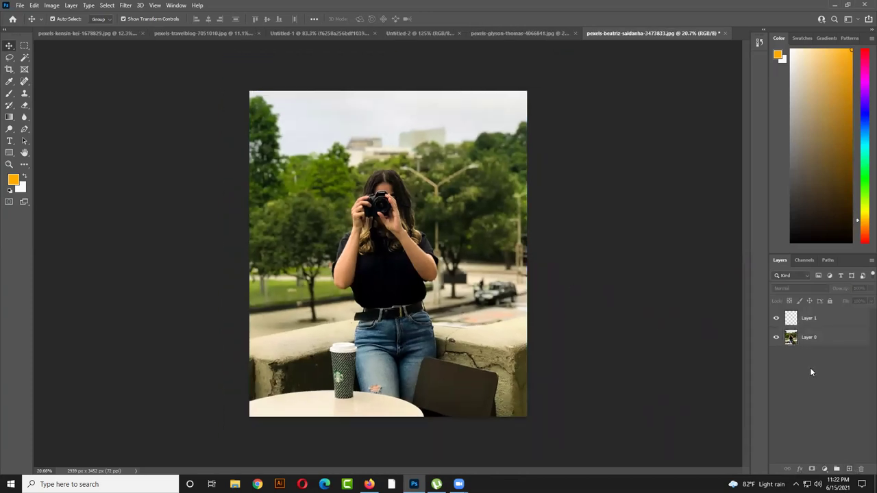
{"action": "left_click", "coordinate": [819, 319]}
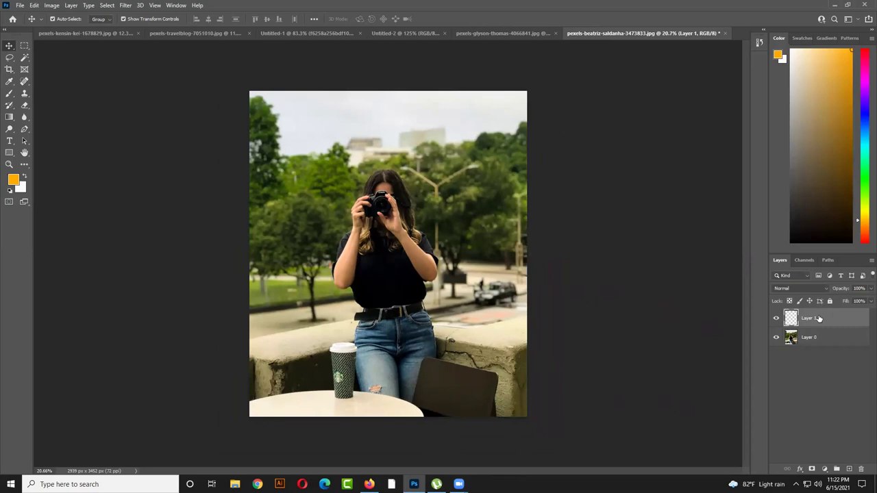
{"action": "key", "text": "Delete"}
- Duplicate Layer 0 and shift the copy's hue to -137 with Hue/Saturation
{"action": "key", "text": "ctrl+j"}
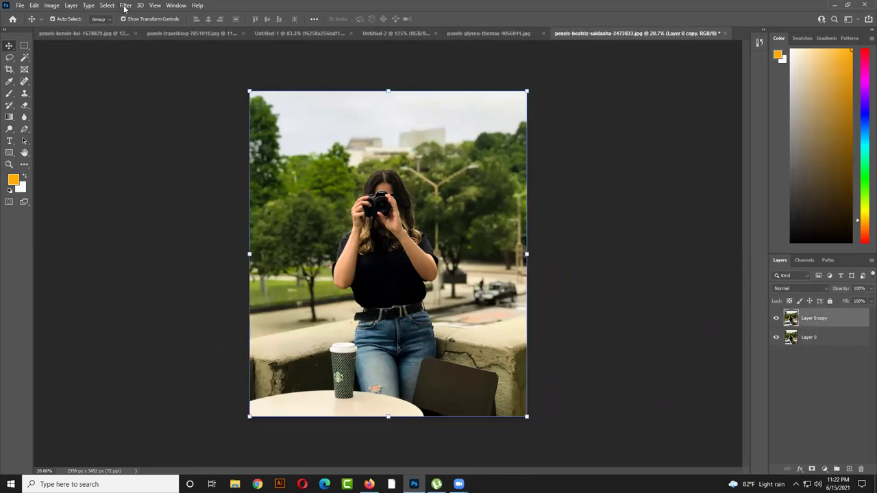
{"action": "left_click_drag", "start_coordinate": [327, 199], "coordinate": [353, 218]}
{"action": "key", "text": "ctrl+z"}
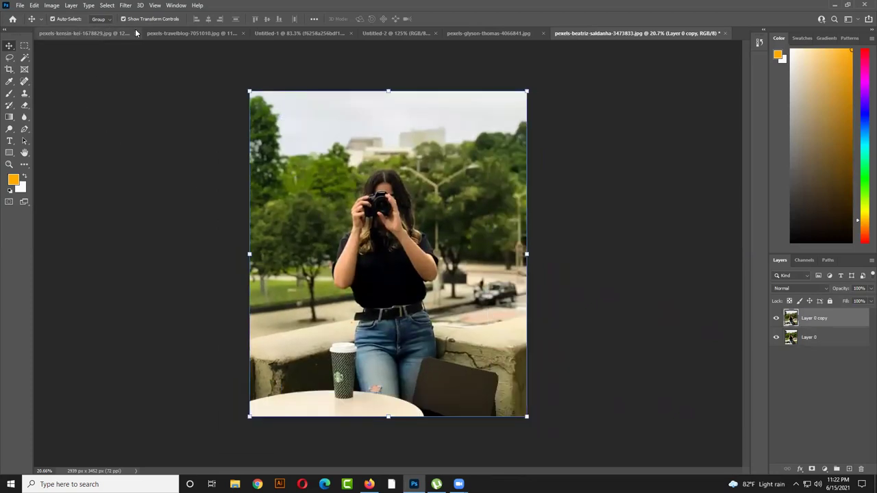
{"action": "key", "text": "ctrl+u"}
{"action": "left_click_drag", "start_coordinate": [108, 209], "coordinate": [70, 208]}
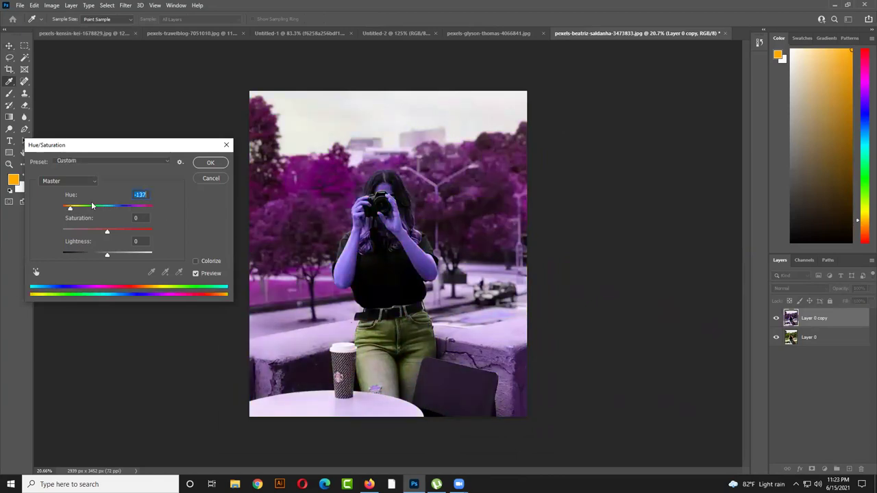
{"action": "left_click", "coordinate": [206, 165]}
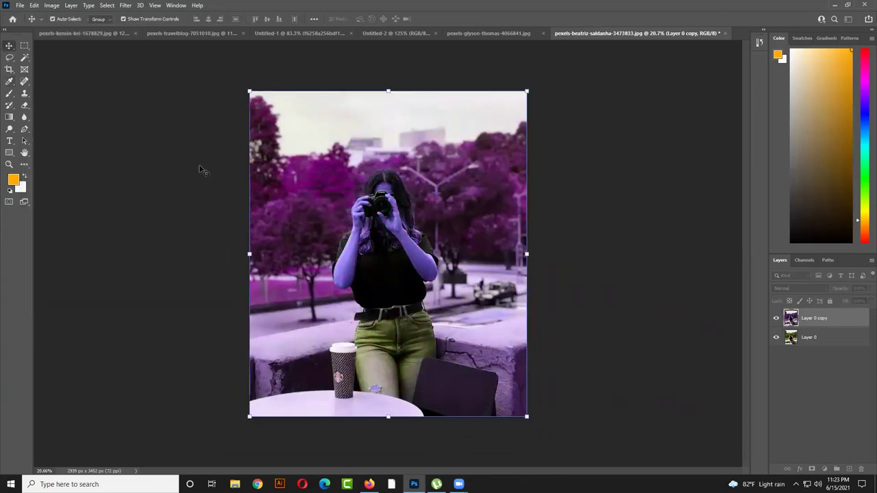
- Add a layer mask to the hue-shifted copy and paint it black over the woman with a 500-pixel brush
{"action": "left_click", "coordinate": [812, 470]}
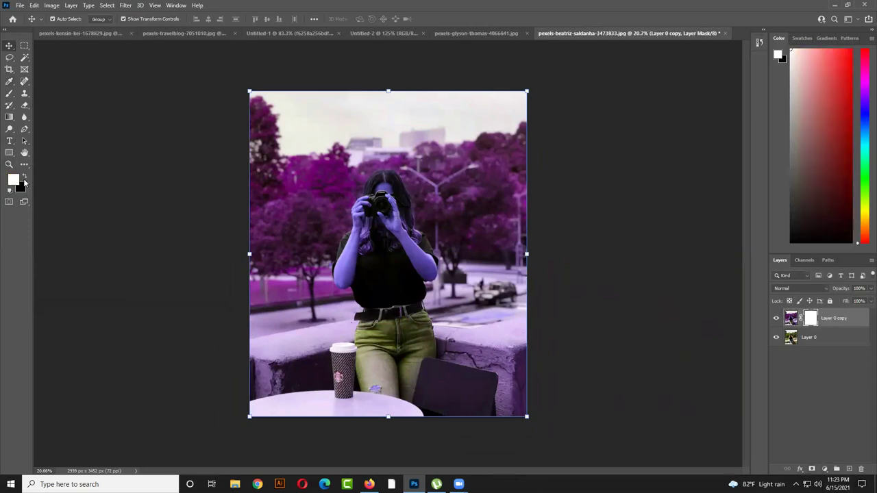
{"action": "left_click", "coordinate": [25, 178]}
{"action": "left_click", "coordinate": [10, 95]}
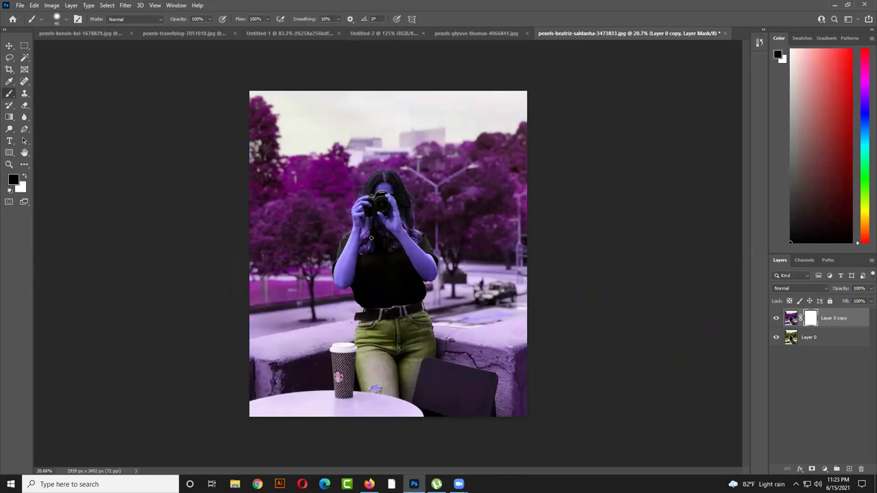
{"action": "key", "text": "bracketright"}
{"action": "key", "text": "bracketright"}
{"action": "key", "text": "bracketright"}
{"action": "key", "text": "bracketright"}
{"action": "key", "text": "bracketright"}
{"action": "key", "text": "bracketright"}
{"action": "key", "text": "bracketright"}
{"action": "key", "text": "bracketright"}
{"action": "mouse_move", "coordinate": [383, 195]}
{"action": "left_mouse_down"}
{"action": "mouse_move", "coordinate": [405, 258]}
{"action": "mouse_move", "coordinate": [373, 243]}
{"action": "mouse_move", "coordinate": [353, 274]}
{"action": "mouse_move", "coordinate": [358, 253]}
{"action": "mouse_move", "coordinate": [384, 315]}
{"action": "mouse_move", "coordinate": [373, 389]}
{"action": "mouse_move", "coordinate": [397, 369]}
{"action": "mouse_move", "coordinate": [412, 317]}
{"action": "mouse_move", "coordinate": [413, 273]}
{"action": "mouse_move", "coordinate": [389, 205]}
{"action": "left_mouse_up"}
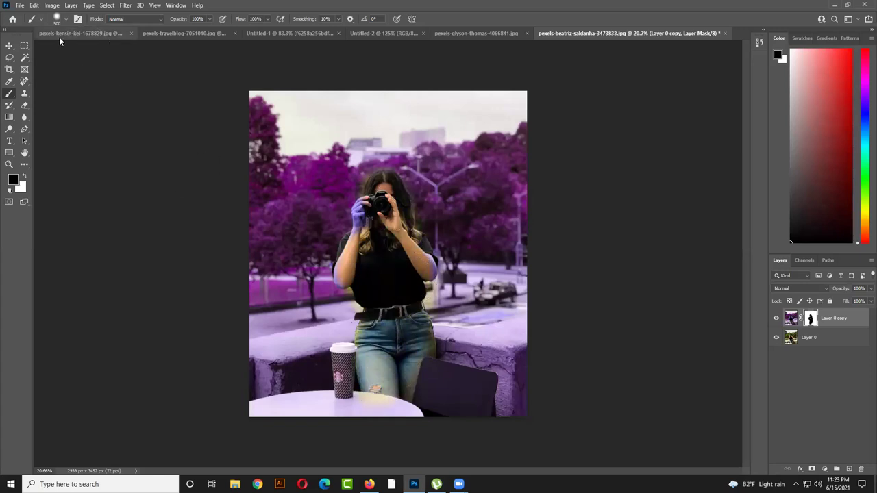
- Move the recoloured copy aside and back over the original photo, and delete it
{"action": "left_click", "coordinate": [10, 46]}
{"action": "left_click_drag", "start_coordinate": [280, 159], "coordinate": [340, 180]}
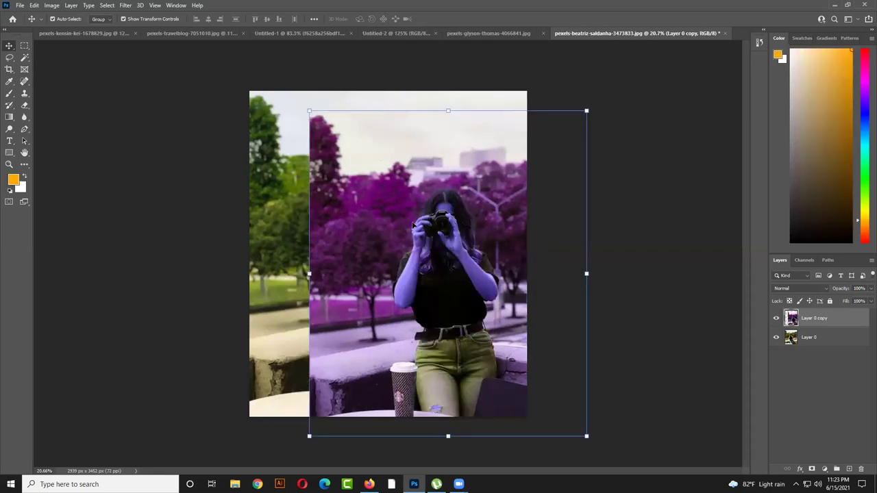
{"action": "left_click_drag", "start_coordinate": [413, 226], "coordinate": [353, 206]}
{"action": "key", "text": "Delete"}
- Duplicate Layer 0 again and offset the copy diagonally down and to the right of the original
{"action": "key", "text": "ctrl+j"}
{"action": "left_click_drag", "start_coordinate": [387, 166], "coordinate": [416, 221]}
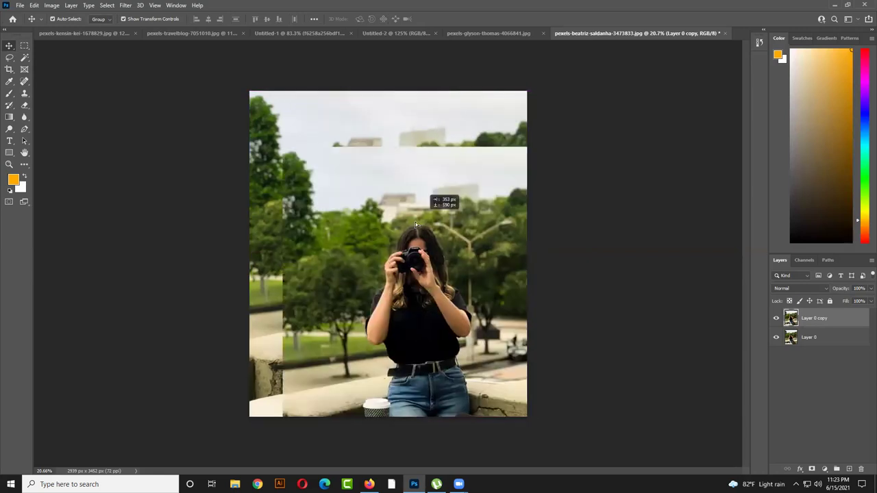
{"action": "left_click", "coordinate": [125, 5]}
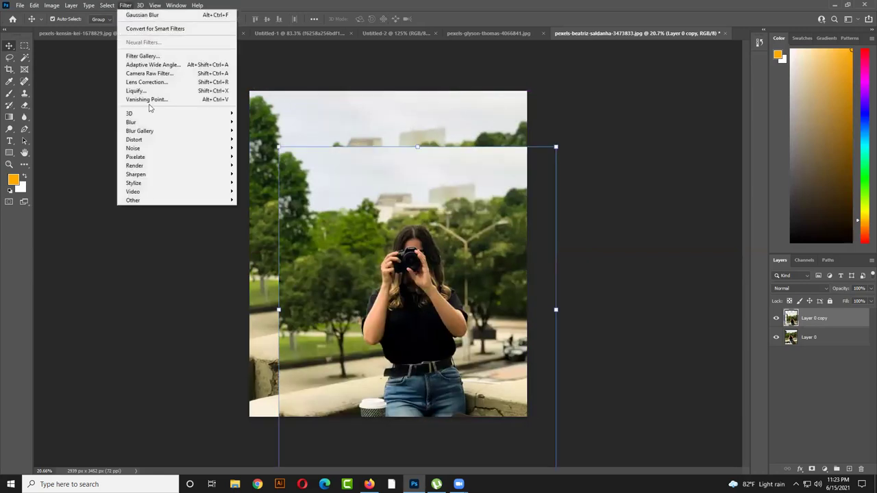
{"action": "mouse_move", "coordinate": [152, 123]}
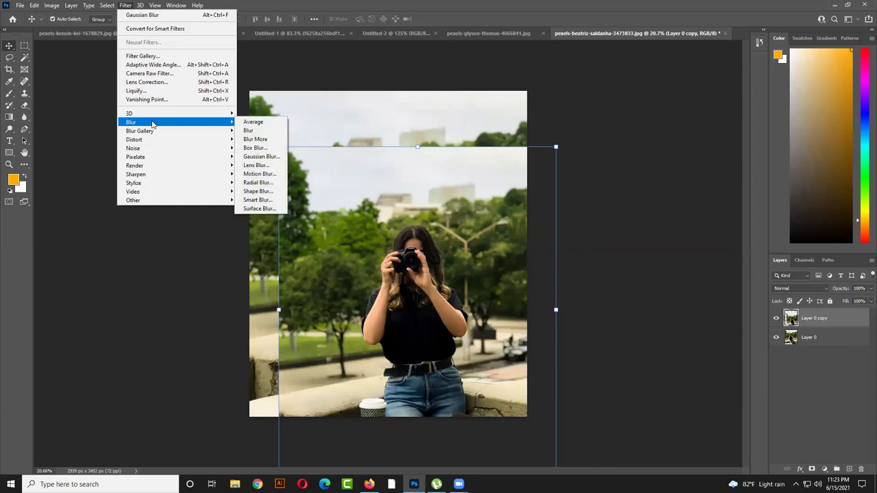
{"action": "left_click", "coordinate": [277, 158]}
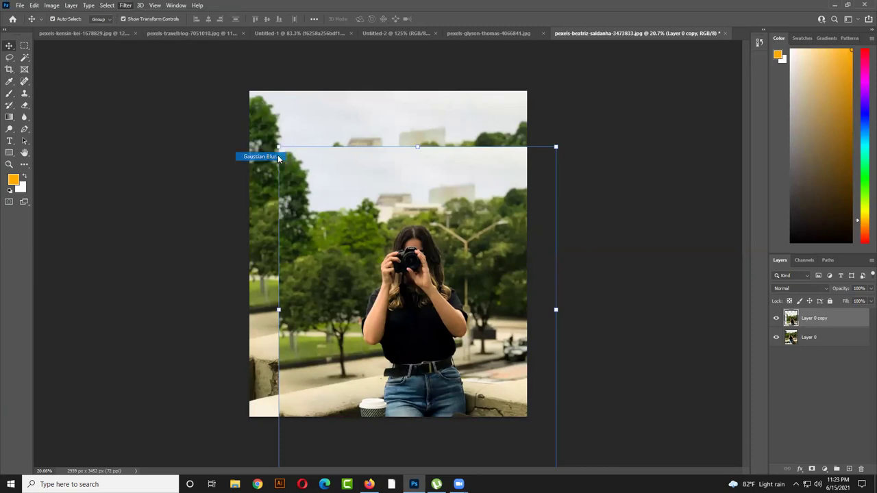
{"action": "left_click_drag", "start_coordinate": [430, 103], "coordinate": [567, 115]}
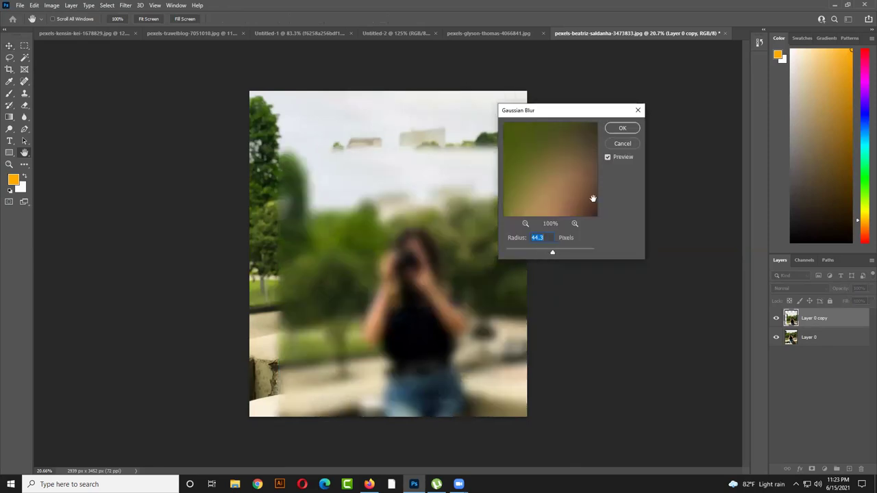
{"action": "left_click", "coordinate": [622, 143]}
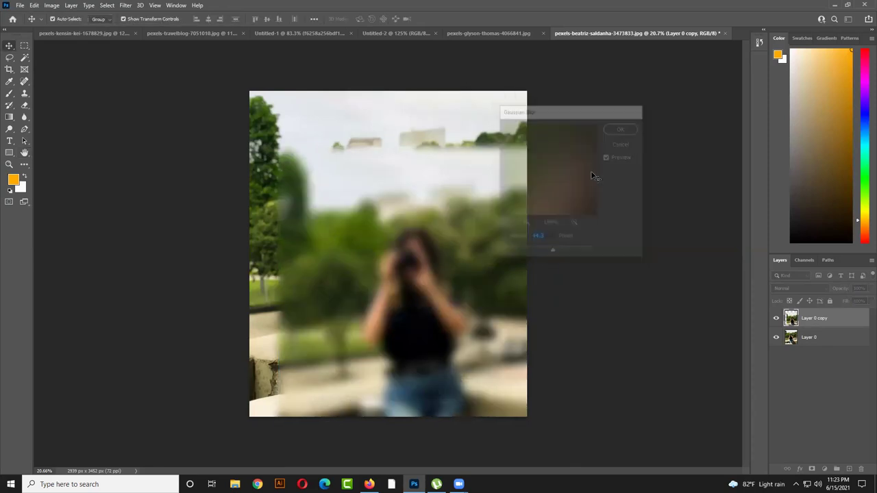
- Reposition Layer 0 copy over the original photo with the Move tool, keeping it offset to the right
{"action": "key", "text": "v"}
{"action": "key", "text": "ctrl+plus"}
{"action": "left_click_drag", "start_coordinate": [505, 275], "coordinate": [475, 254]}
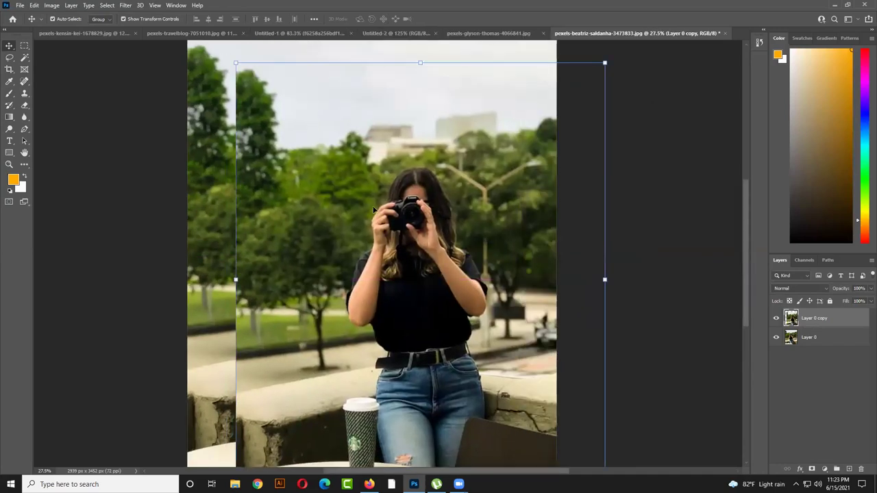
{"action": "left_click_drag", "start_coordinate": [377, 160], "coordinate": [376, 167]}
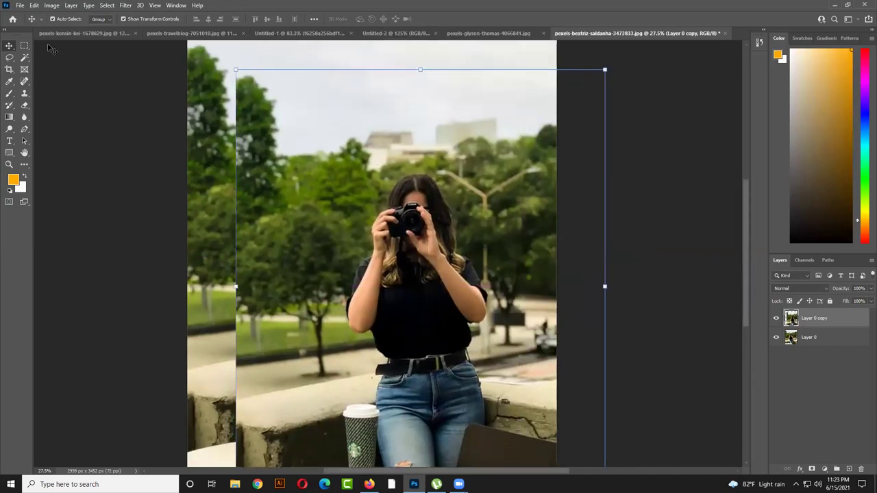
- Apply a Gaussian Blur with a 22.2-pixel radius to Layer 0 copy
{"action": "left_click", "coordinate": [123, 5]}
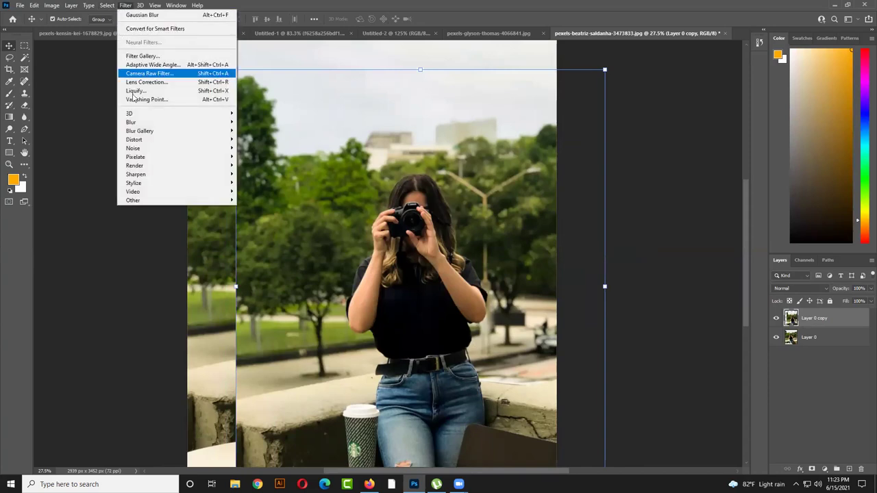
{"action": "mouse_move", "coordinate": [162, 128]}
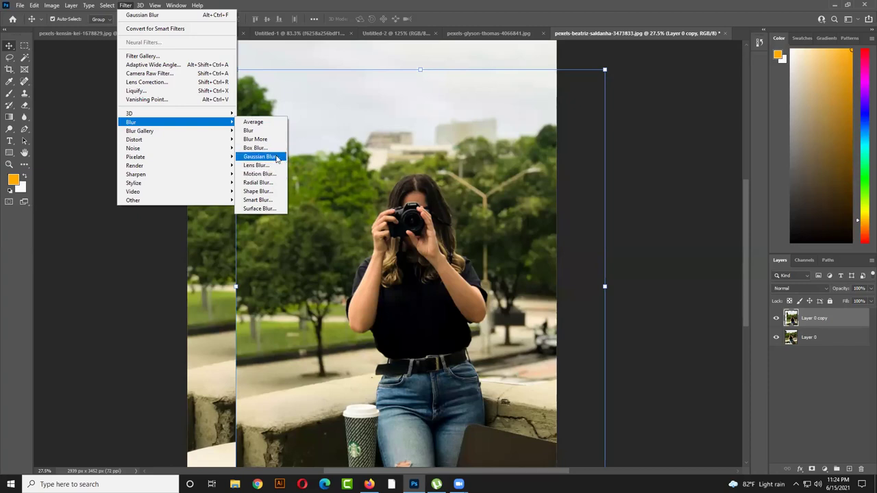
{"action": "left_click", "coordinate": [276, 157]}
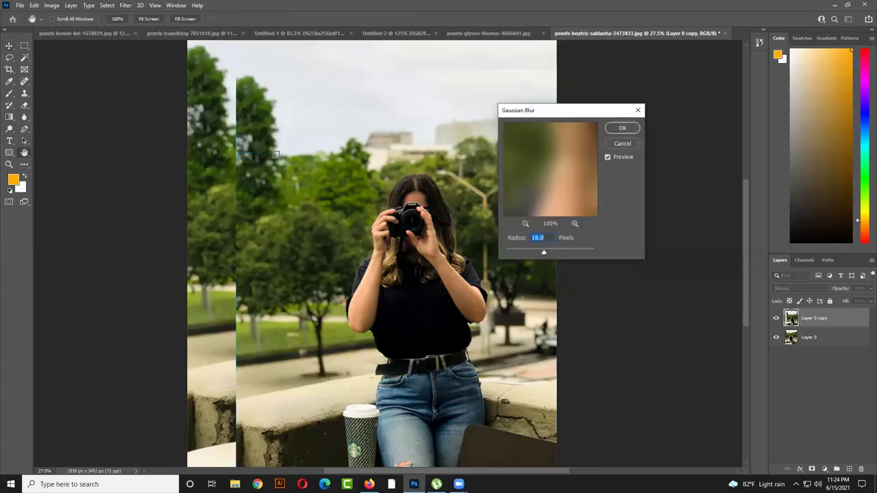
{"action": "mouse_move", "coordinate": [546, 252]}
{"action": "left_mouse_down"}
{"action": "mouse_move", "coordinate": [567, 254]}
{"action": "mouse_move", "coordinate": [506, 255]}
{"action": "mouse_move", "coordinate": [560, 250]}
{"action": "mouse_move", "coordinate": [546, 255]}
{"action": "left_mouse_up"}
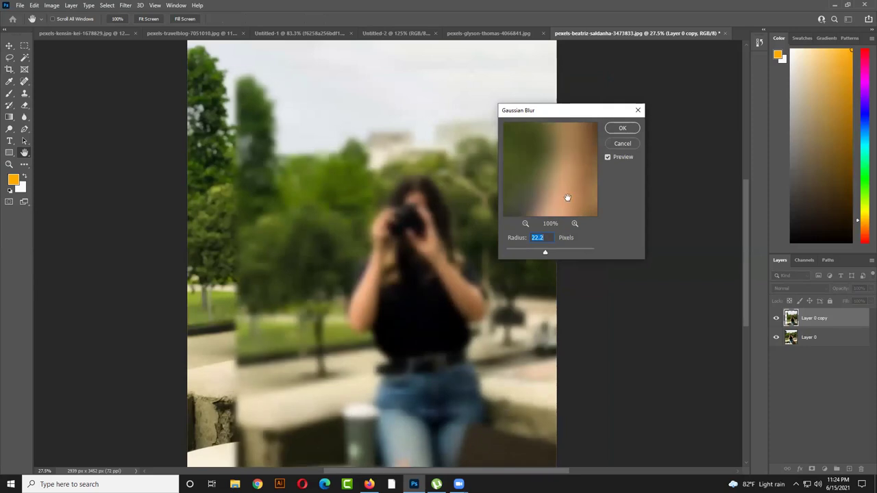
{"action": "left_click", "coordinate": [621, 129]}
{"action": "key", "text": "v"}
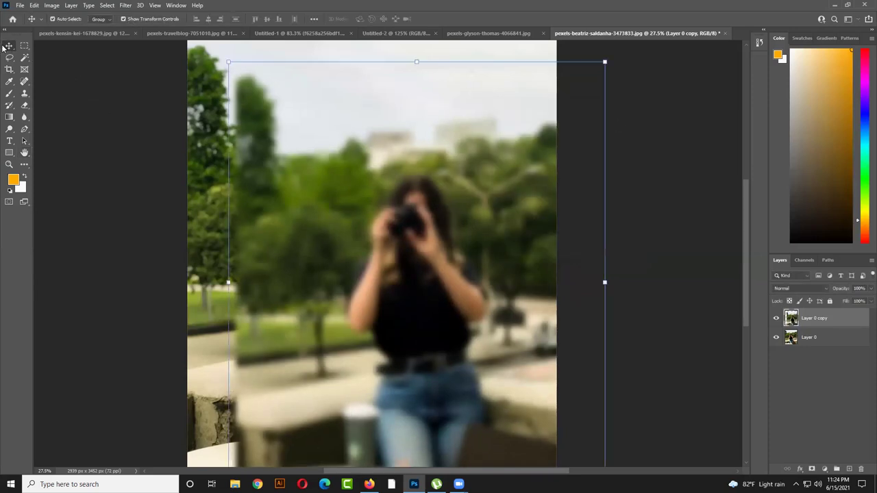
- Move the blurred copy over the original photo to cover it, and delete that copy
{"action": "left_click_drag", "start_coordinate": [351, 191], "coordinate": [322, 190]}
{"action": "scroll", "coordinate": [349, 281], "scroll_direction": "down", "scroll_amount": 5}
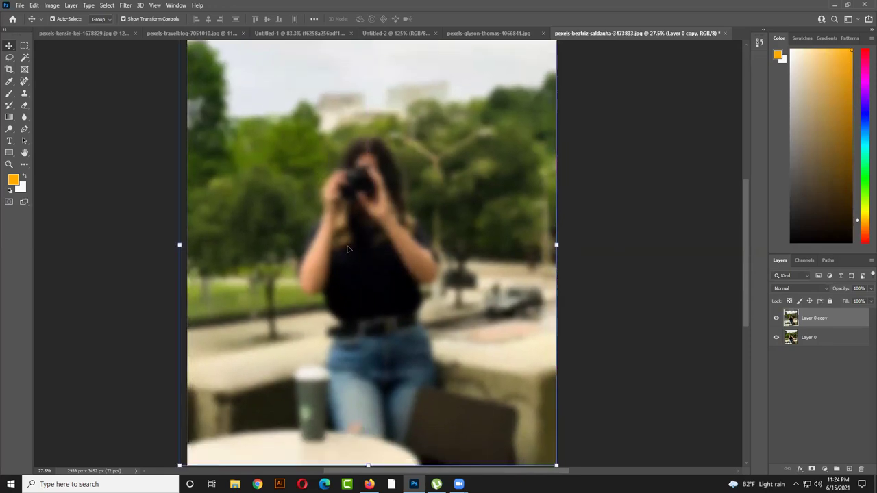
{"action": "scroll", "coordinate": [349, 281], "scroll_direction": "down", "scroll_amount": 1}
{"action": "left_click_drag", "start_coordinate": [455, 312], "coordinate": [466, 311]}
{"action": "scroll", "coordinate": [535, 322], "scroll_direction": "up", "scroll_amount": 1}
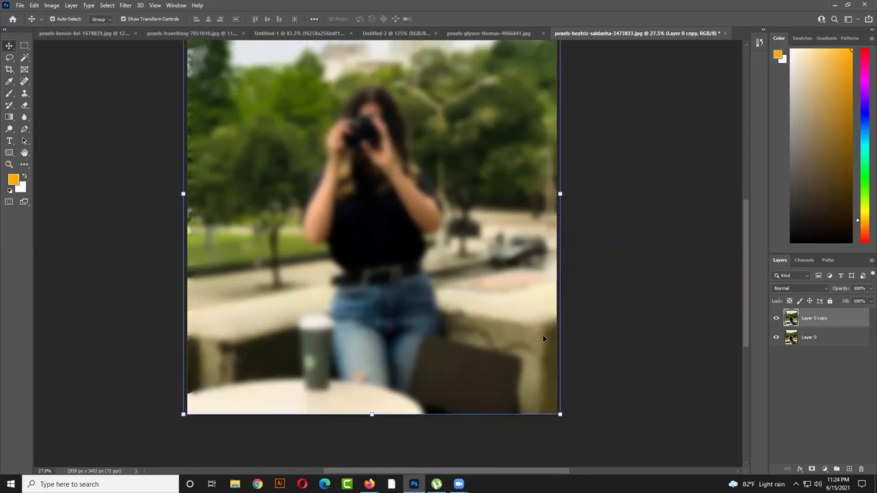
{"action": "scroll", "coordinate": [543, 338], "scroll_direction": "down", "scroll_amount": 4}
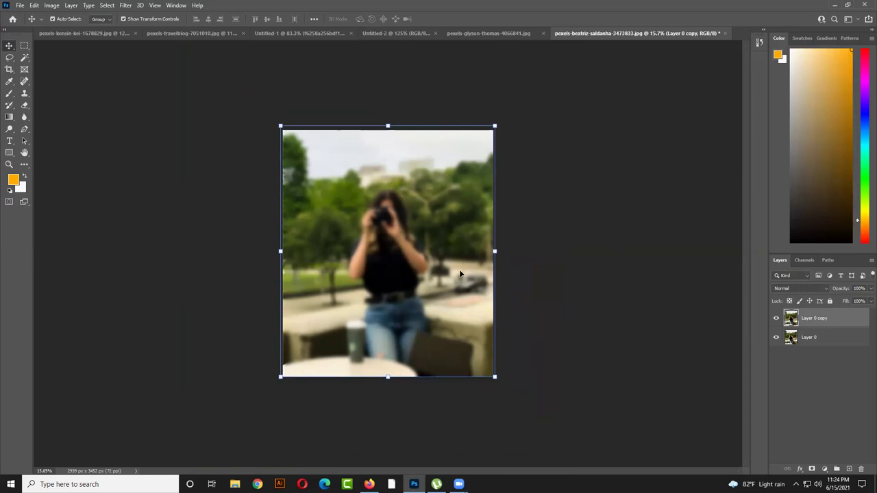
{"action": "key", "text": "Delete"}
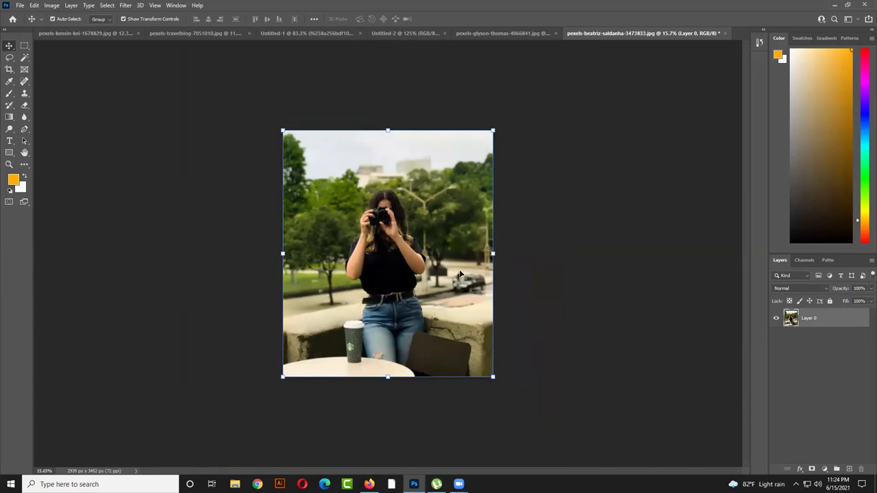
- Duplicate Layer 0 in place and apply a Gaussian Blur with a 41.5-pixel radius to the copy
{"action": "left_click", "coordinate": [518, 265]}
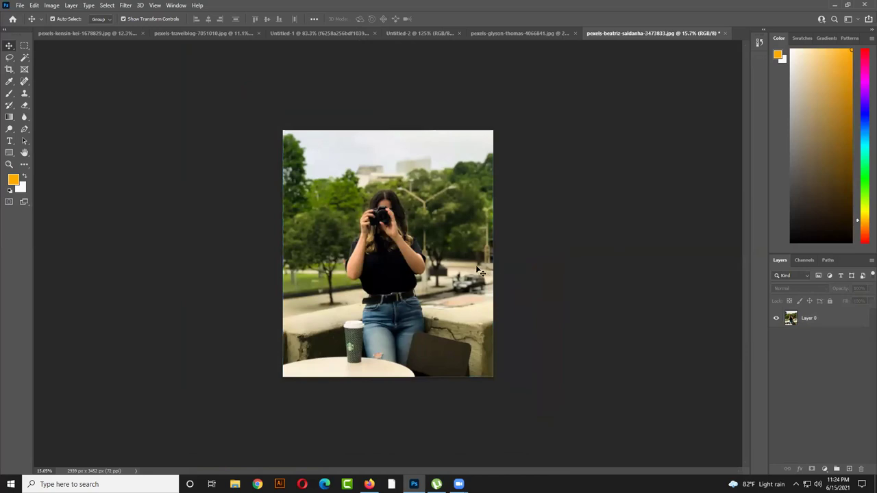
{"action": "key", "text": "ctrl+j"}
{"action": "left_click", "coordinate": [125, 5]}
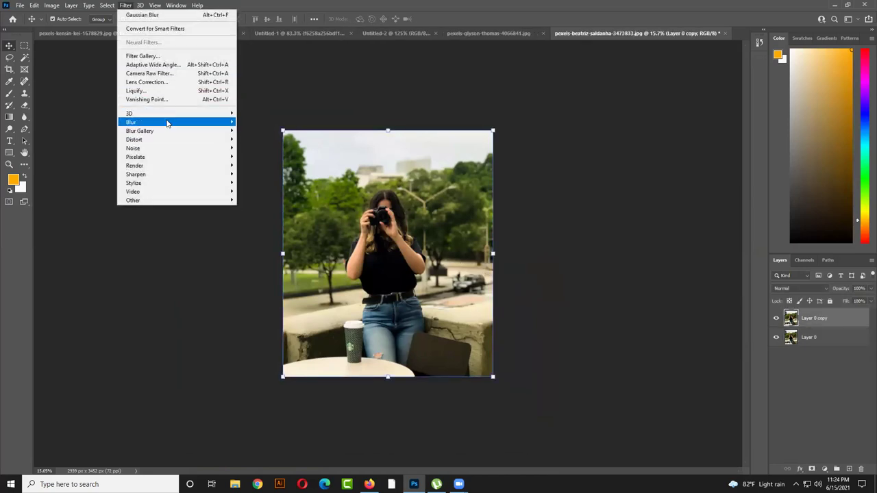
{"action": "mouse_move", "coordinate": [168, 122]}
{"action": "left_click", "coordinate": [264, 157]}
{"action": "left_click_drag", "start_coordinate": [519, 251], "coordinate": [552, 255]}
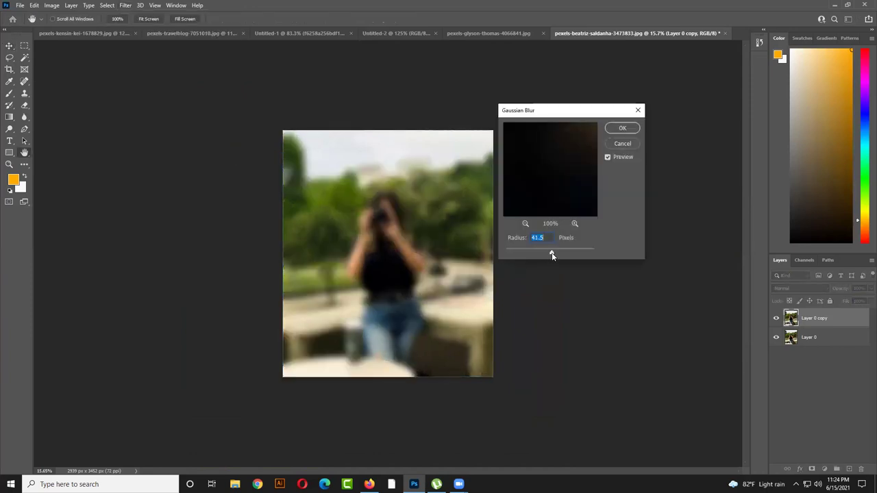
{"action": "left_click", "coordinate": [621, 130]}
{"action": "key", "text": "v"}
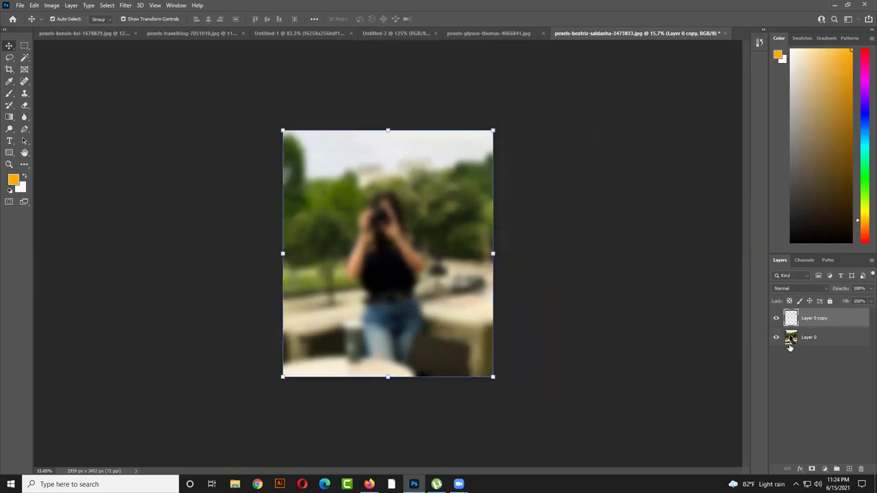
- Add a layer mask to the blurred copy and paint it black over the woman and the tabletop with a 300-pixel brush
{"action": "left_click", "coordinate": [812, 469]}
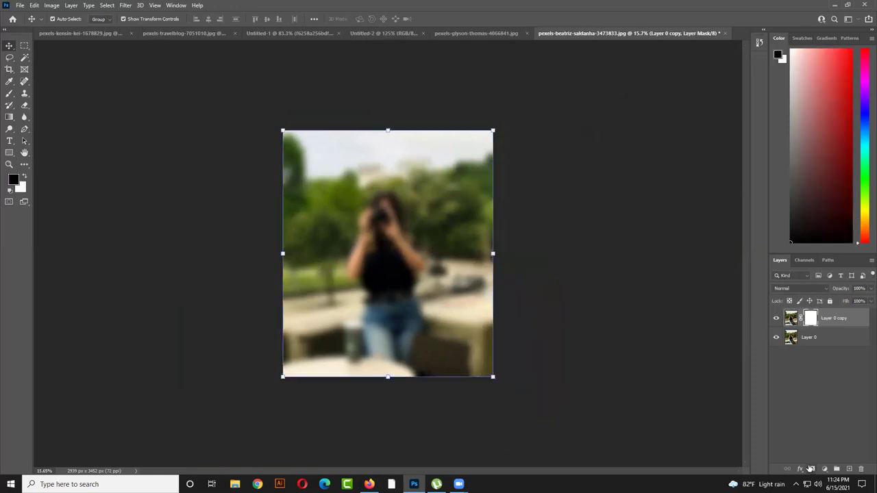
{"action": "left_click", "coordinate": [10, 94]}
{"action": "mouse_move", "coordinate": [372, 226]}
{"action": "left_mouse_down"}
{"action": "mouse_move", "coordinate": [370, 219]}
{"action": "mouse_move", "coordinate": [379, 209]}
{"action": "mouse_move", "coordinate": [416, 268]}
{"action": "mouse_move", "coordinate": [373, 233]}
{"action": "mouse_move", "coordinate": [356, 275]}
{"action": "mouse_move", "coordinate": [377, 297]}
{"action": "mouse_move", "coordinate": [374, 265]}
{"action": "mouse_move", "coordinate": [406, 271]}
{"action": "mouse_move", "coordinate": [409, 335]}
{"action": "mouse_move", "coordinate": [394, 315]}
{"action": "mouse_move", "coordinate": [374, 312]}
{"action": "mouse_move", "coordinate": [381, 366]}
{"action": "mouse_move", "coordinate": [399, 323]}
{"action": "mouse_move", "coordinate": [399, 349]}
{"action": "mouse_move", "coordinate": [383, 335]}
{"action": "mouse_move", "coordinate": [351, 367]}
{"action": "mouse_move", "coordinate": [285, 377]}
{"action": "mouse_move", "coordinate": [351, 366]}
{"action": "mouse_move", "coordinate": [388, 381]}
{"action": "mouse_move", "coordinate": [399, 375]}
{"action": "mouse_move", "coordinate": [372, 372]}
{"action": "left_mouse_up"}
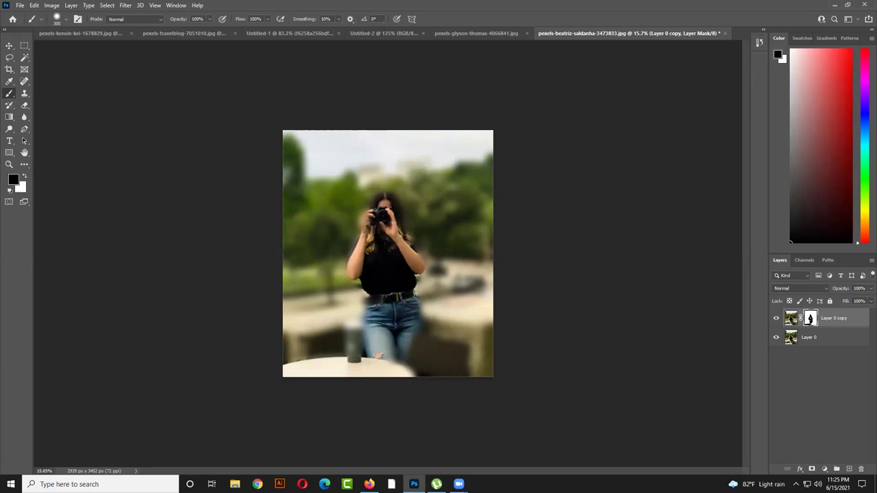
- Shift the masked blurred copy slightly to the left of the original photo with the Move tool
{"action": "left_click", "coordinate": [9, 45]}
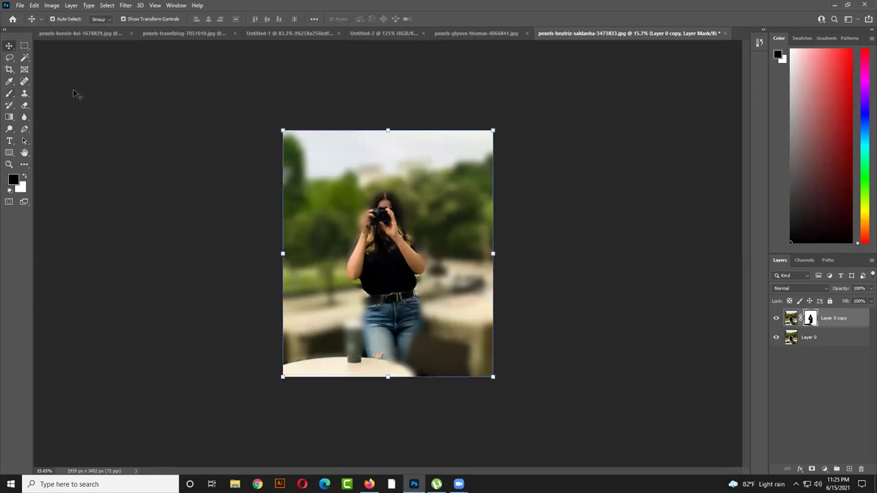
{"action": "left_click_drag", "start_coordinate": [466, 194], "coordinate": [434, 203]}
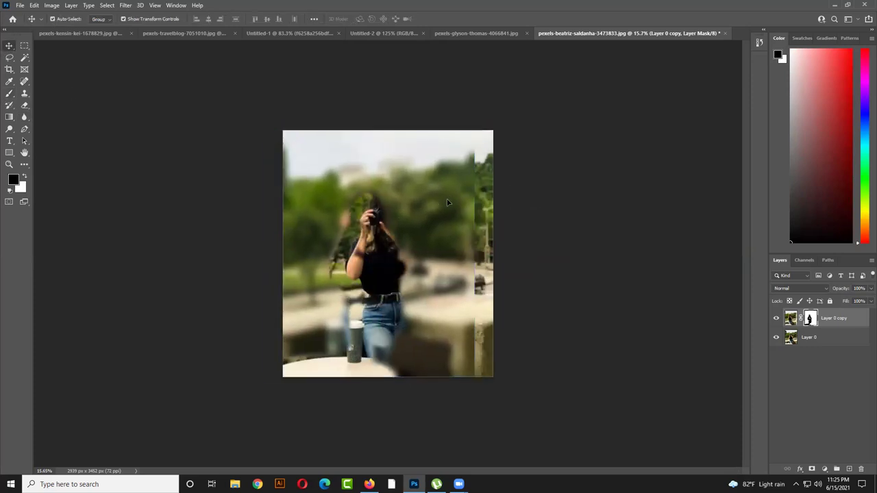
{"action": "left_click", "coordinate": [126, 5]}
{"action": "mouse_move", "coordinate": [131, 123]}
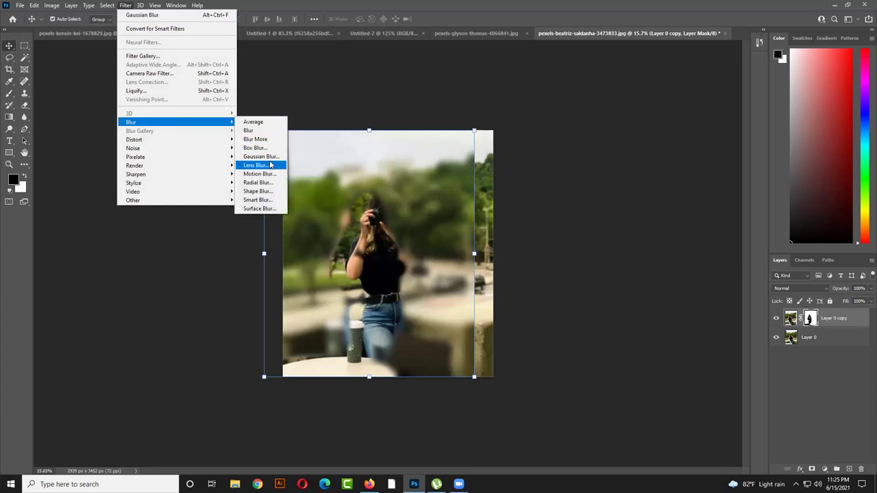
{"action": "left_click", "coordinate": [260, 156]}
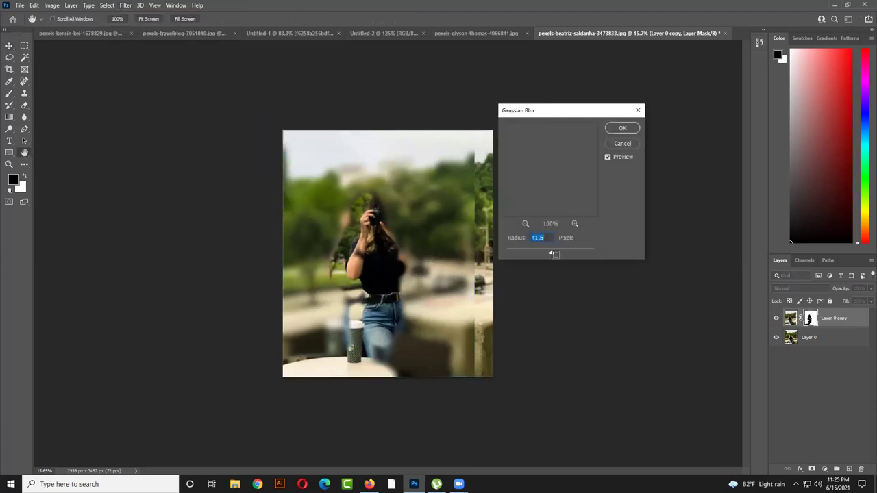
{"action": "left_click_drag", "start_coordinate": [555, 116], "coordinate": [619, 100]}
{"action": "left_click_drag", "start_coordinate": [617, 235], "coordinate": [566, 242]}
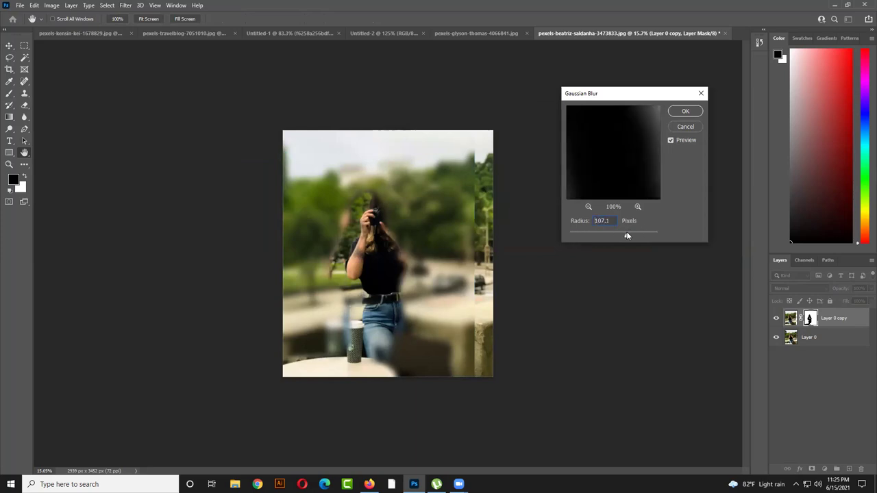
{"action": "left_click_drag", "start_coordinate": [625, 235], "coordinate": [633, 235]}
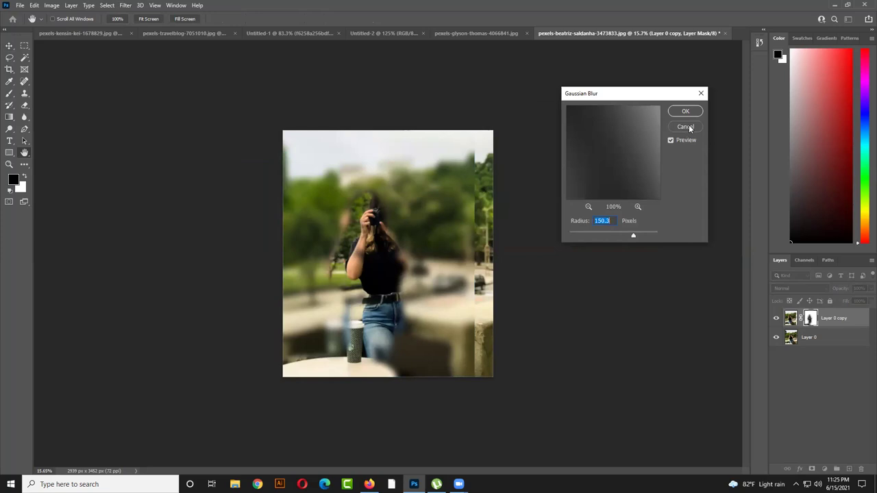
{"action": "left_click", "coordinate": [690, 129]}
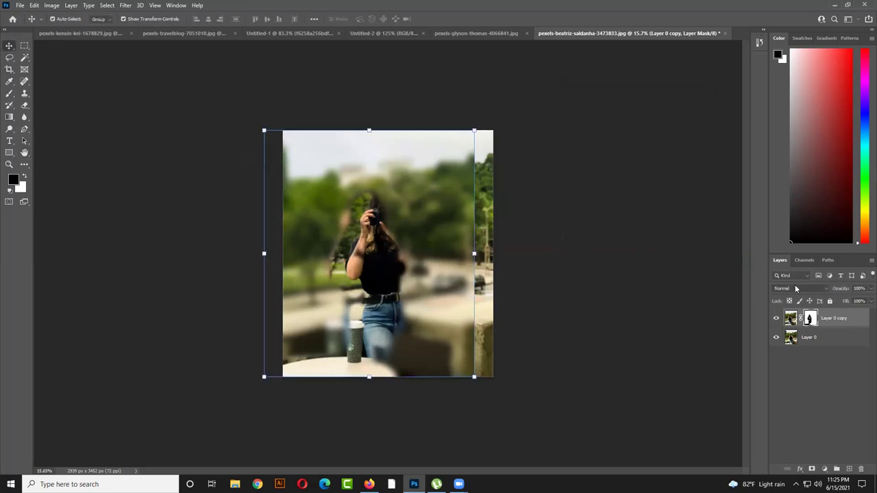
- Select the blurred copy's image instead of its mask and shift the layer partway back to the right
{"action": "left_click", "coordinate": [792, 319]}
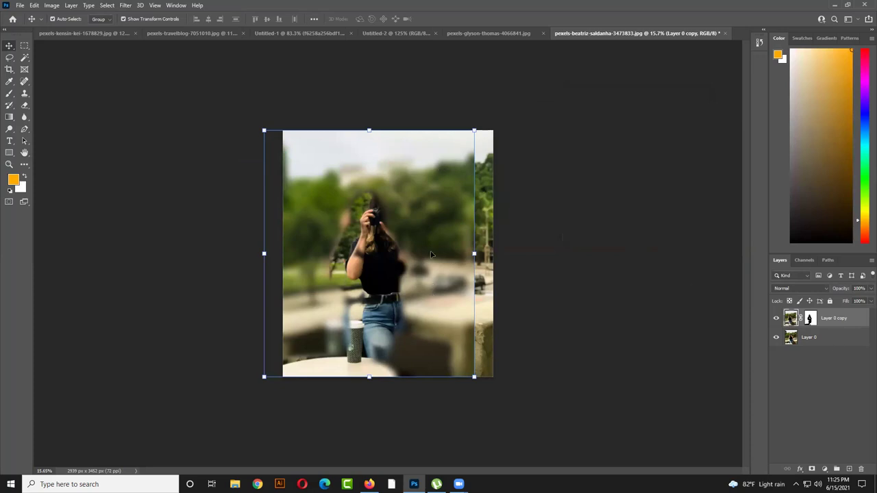
{"action": "left_click_drag", "start_coordinate": [431, 254], "coordinate": [443, 254]}
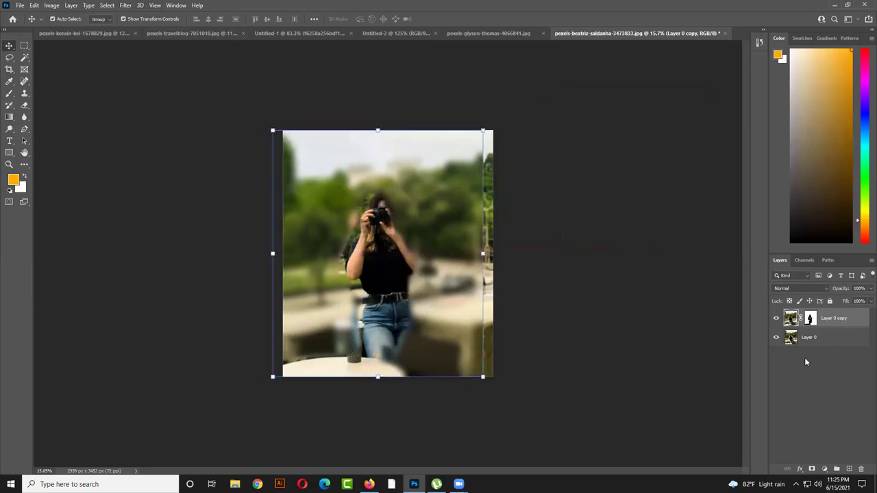
- Try Gaussian Blur radii of 61.1, 127.3 and 3.4 pixels on the copy's image, and discard the filter
{"action": "left_click", "coordinate": [125, 5]}
{"action": "mouse_move", "coordinate": [144, 122]}
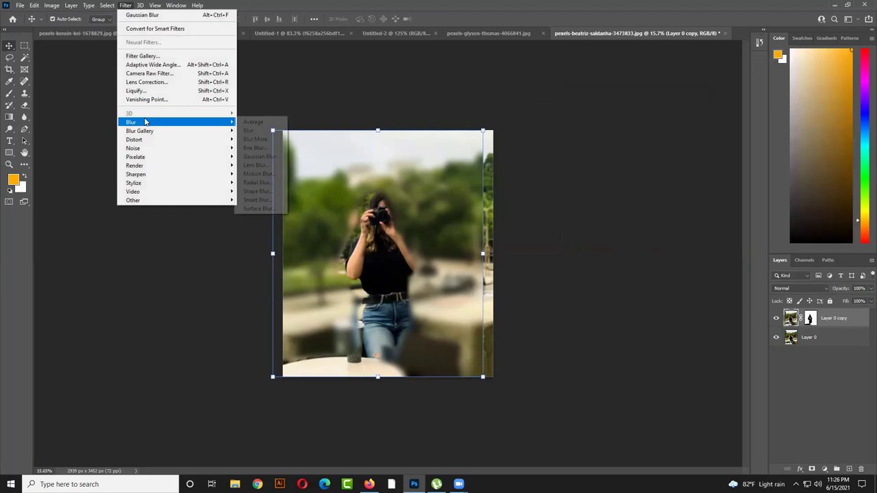
{"action": "left_click", "coordinate": [260, 156]}
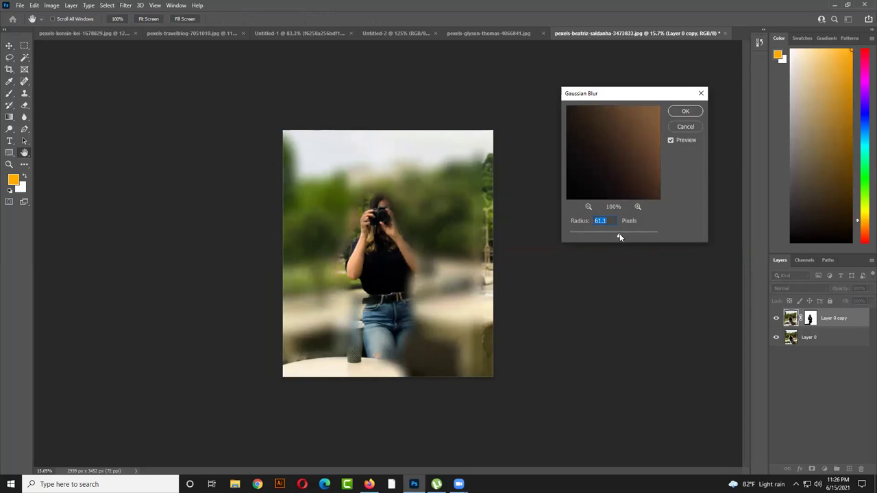
{"action": "left_click_drag", "start_coordinate": [619, 236], "coordinate": [629, 237]}
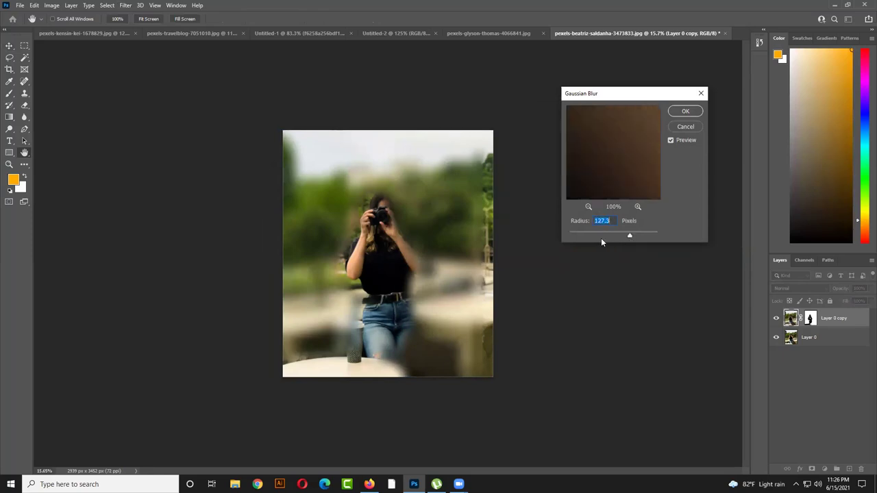
{"action": "left_click", "coordinate": [595, 235]}
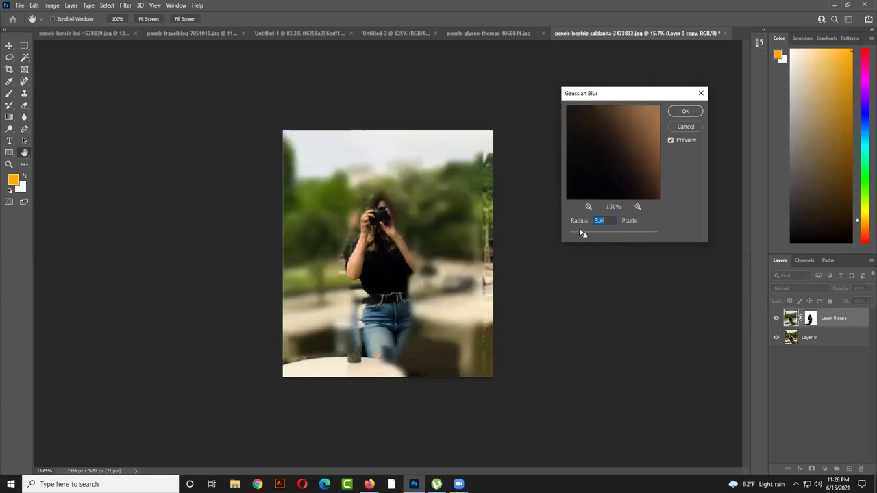
{"action": "left_click_drag", "start_coordinate": [578, 235], "coordinate": [570, 237]}
{"action": "left_click", "coordinate": [597, 236]}
{"action": "left_click", "coordinate": [682, 128]}
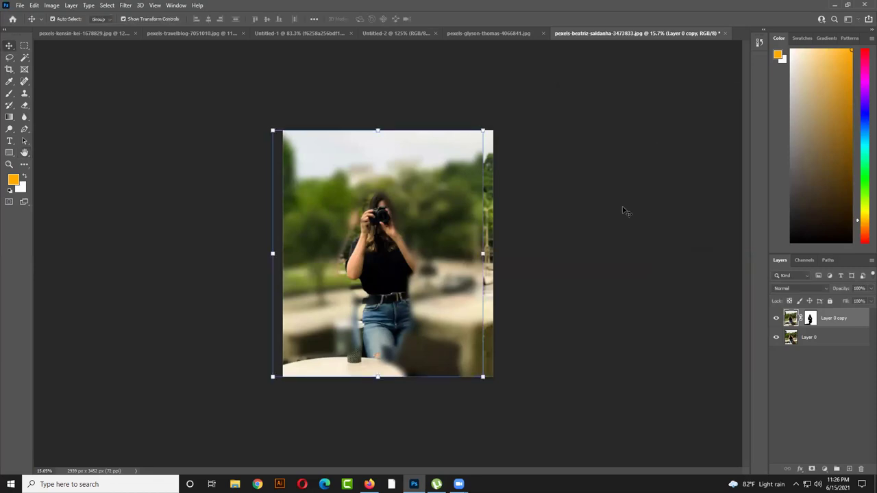
- Realign the blurred copy with the original photo and paint its mask black over the coffee cup, table and woman's outline
{"action": "left_click_drag", "start_coordinate": [464, 257], "coordinate": [474, 257]}
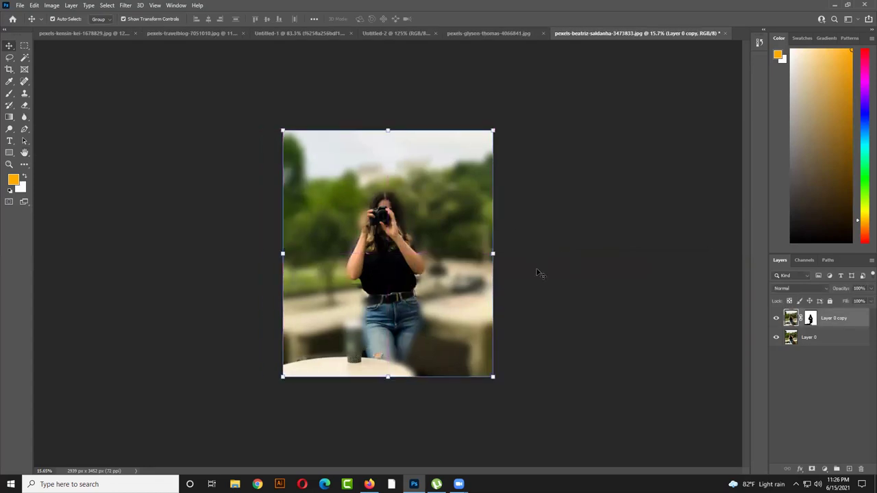
{"action": "left_click", "coordinate": [808, 319]}
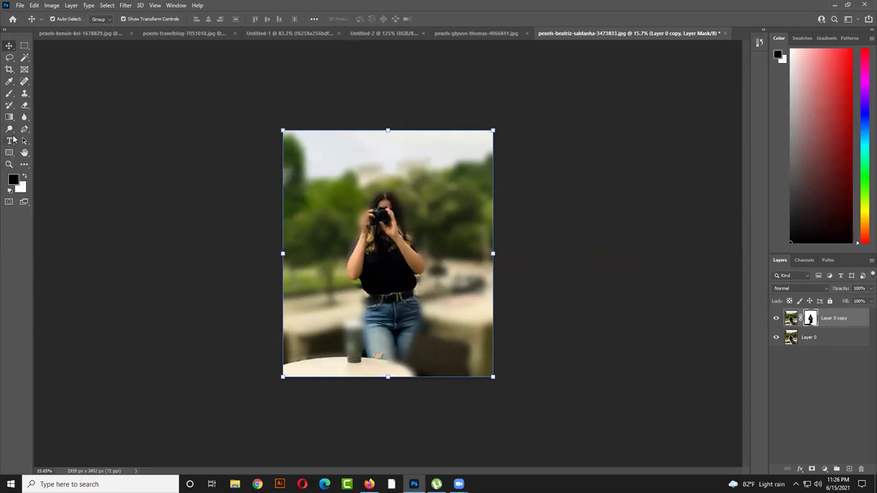
{"action": "left_click", "coordinate": [10, 93]}
{"action": "mouse_move", "coordinate": [389, 278]}
{"action": "left_mouse_down"}
{"action": "mouse_move", "coordinate": [416, 265]}
{"action": "mouse_move", "coordinate": [409, 358]}
{"action": "mouse_move", "coordinate": [423, 318]}
{"action": "mouse_move", "coordinate": [417, 373]}
{"action": "mouse_move", "coordinate": [344, 357]}
{"action": "mouse_move", "coordinate": [368, 317]}
{"action": "mouse_move", "coordinate": [346, 340]}
{"action": "mouse_move", "coordinate": [356, 250]}
{"action": "mouse_move", "coordinate": [331, 325]}
{"action": "mouse_move", "coordinate": [327, 307]}
{"action": "mouse_move", "coordinate": [362, 232]}
{"action": "mouse_move", "coordinate": [322, 265]}
{"action": "mouse_move", "coordinate": [360, 209]}
{"action": "left_mouse_up"}
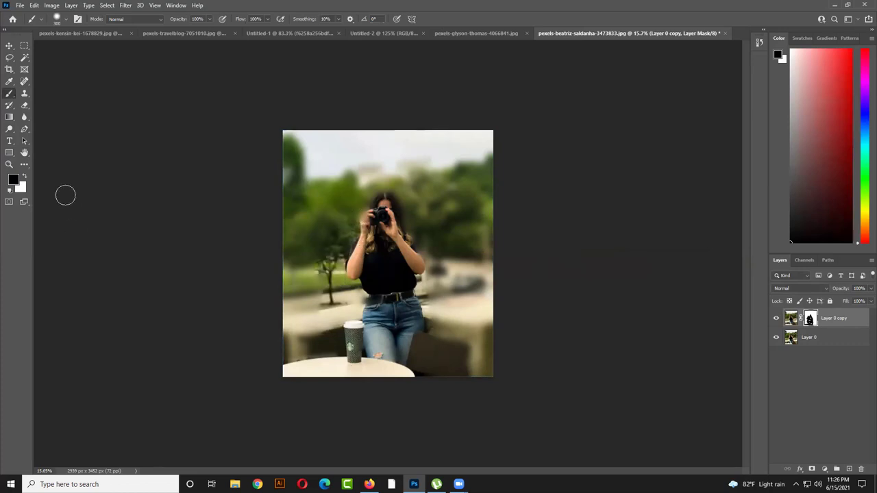
- Switch the brush to white and paint the mask to bring the blur back over the background on both sides of the woman
{"action": "left_click", "coordinate": [26, 177]}
{"action": "mouse_move", "coordinate": [347, 208]}
{"action": "left_mouse_down"}
{"action": "mouse_move", "coordinate": [335, 242]}
{"action": "mouse_move", "coordinate": [332, 296]}
{"action": "mouse_move", "coordinate": [322, 302]}
{"action": "mouse_move", "coordinate": [352, 297]}
{"action": "mouse_move", "coordinate": [348, 269]}
{"action": "left_mouse_up"}
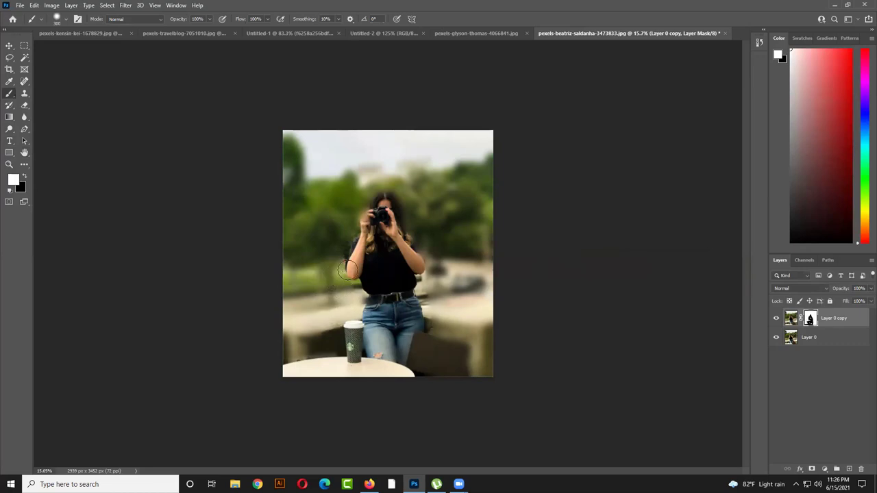
{"action": "mouse_move", "coordinate": [434, 326]}
{"action": "left_mouse_down"}
{"action": "mouse_move", "coordinate": [424, 285]}
{"action": "mouse_move", "coordinate": [433, 283]}
{"action": "left_mouse_up"}
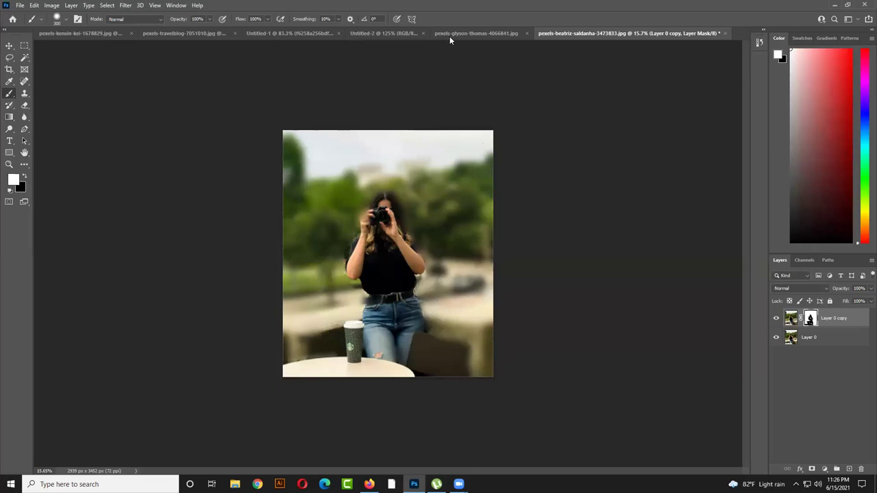
- Move the masked blurred copy diagonally down and to the right of the original photo with the Move tool
{"action": "left_click", "coordinate": [9, 45]}
{"action": "left_click", "coordinate": [231, 152]}
{"action": "left_click_drag", "start_coordinate": [362, 135], "coordinate": [441, 177]}
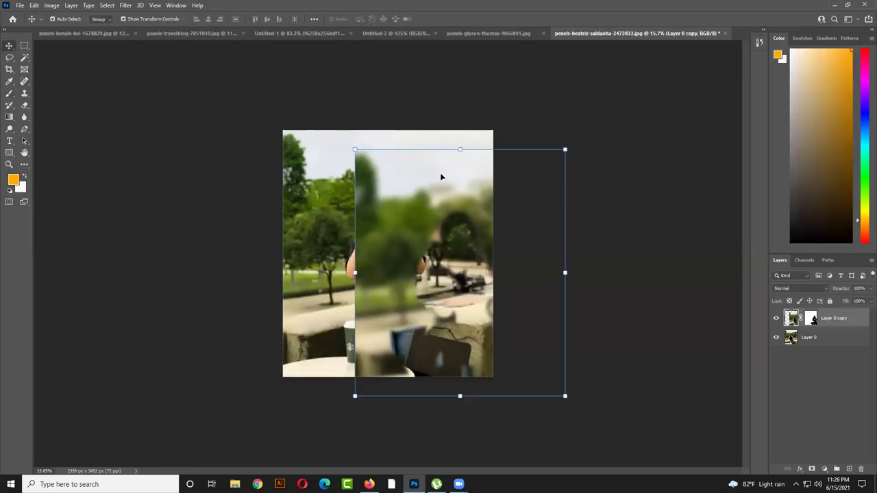
- Deselect the blurred copy, switch to Firefox, dismiss the Pexels thank-you dialog and open YouTube in a new tab
{"action": "left_click", "coordinate": [650, 299]}
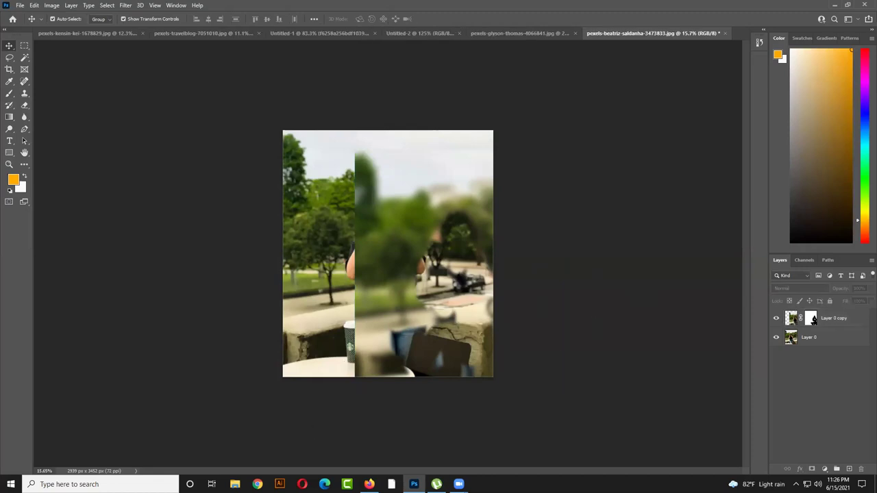
{"action": "left_click", "coordinate": [368, 485]}
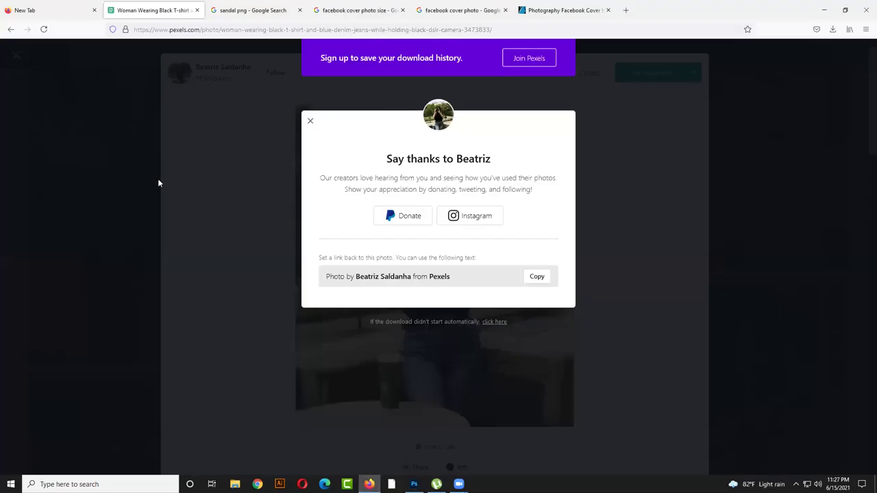
{"action": "left_click", "coordinate": [310, 120]}
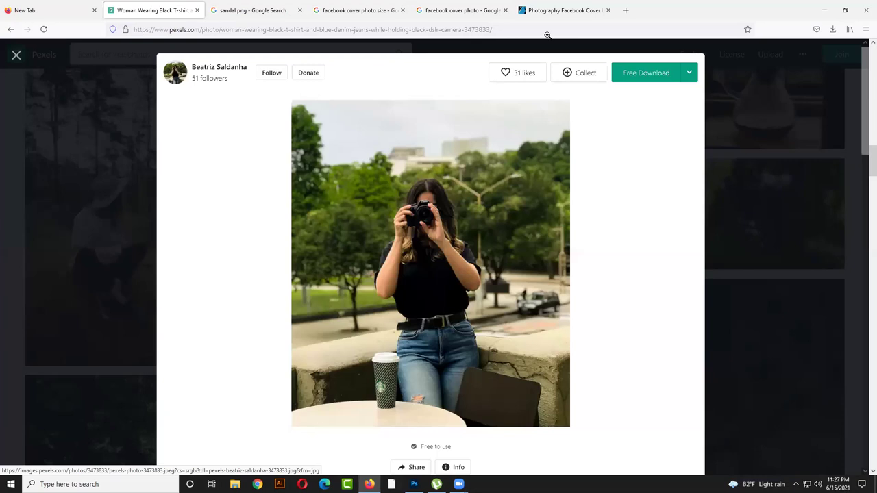
{"action": "left_click", "coordinate": [626, 11]}
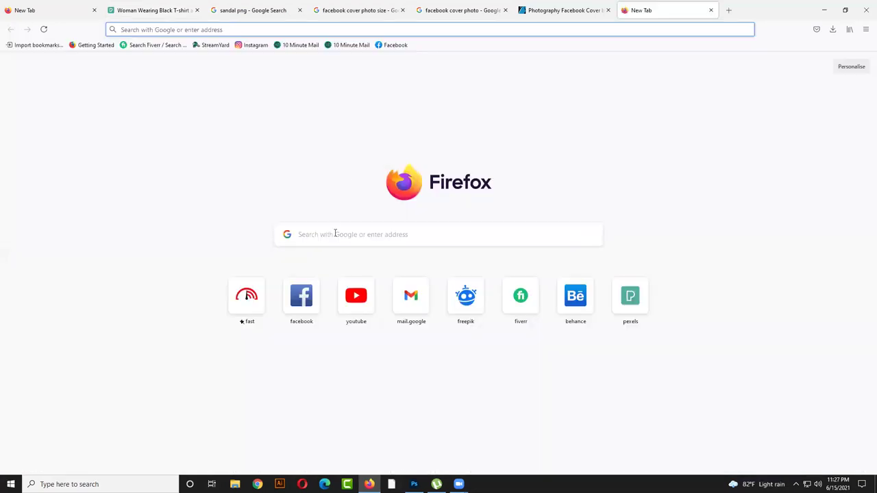
{"action": "left_click", "coordinate": [357, 283]}
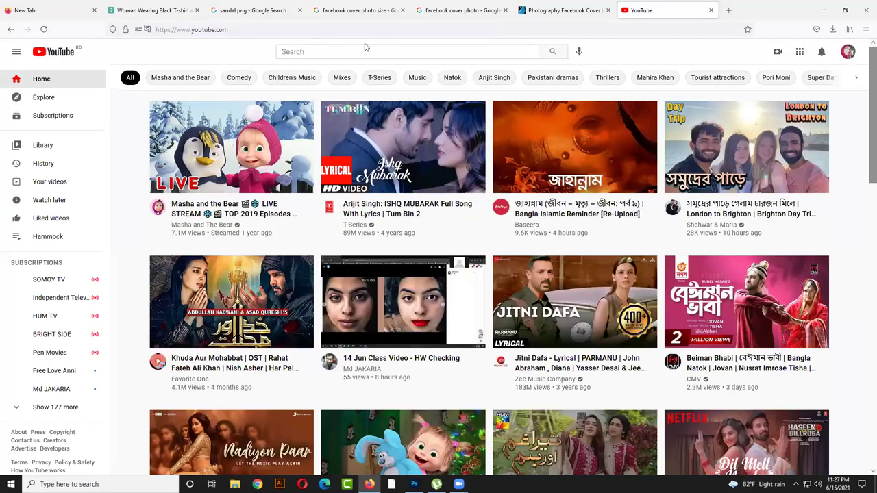
- Search YouTube for the instructor's channel by name and open the 2.97K-subscriber channel's list of uploaded videos
{"action": "left_click", "coordinate": [361, 52]}
{"action": "type", "text": "md"}
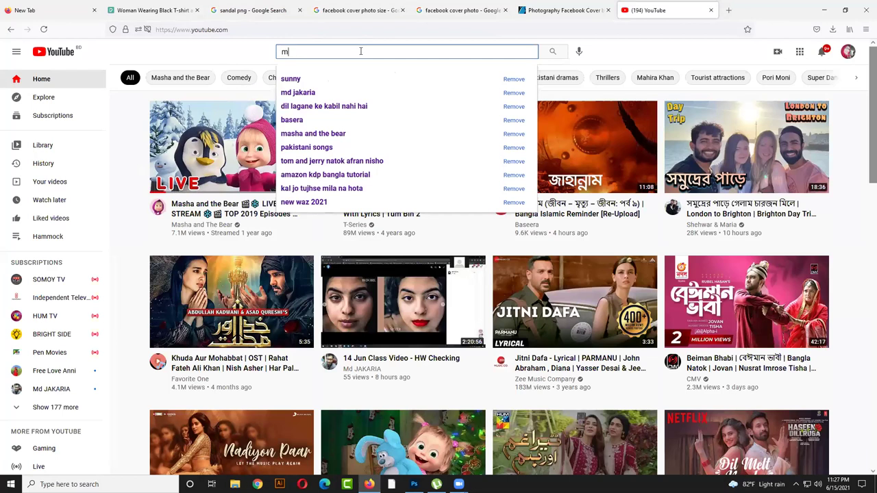
{"action": "left_click", "coordinate": [329, 78]}
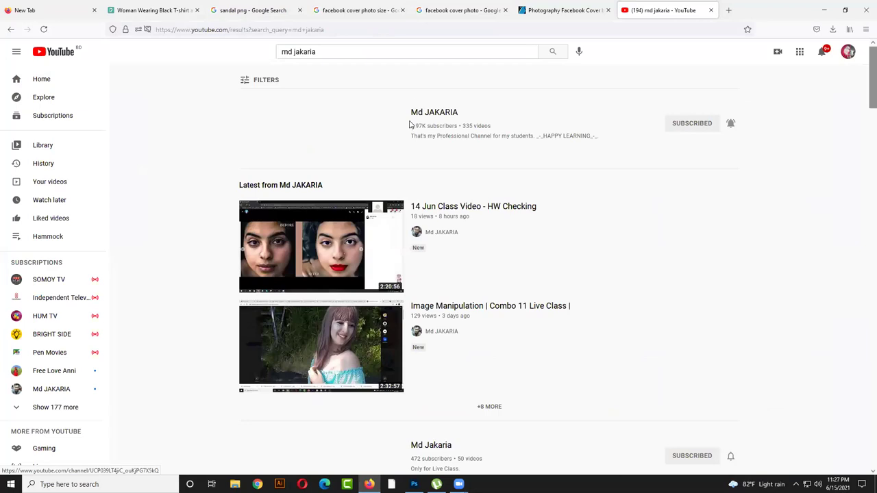
{"action": "left_click", "coordinate": [447, 114]}
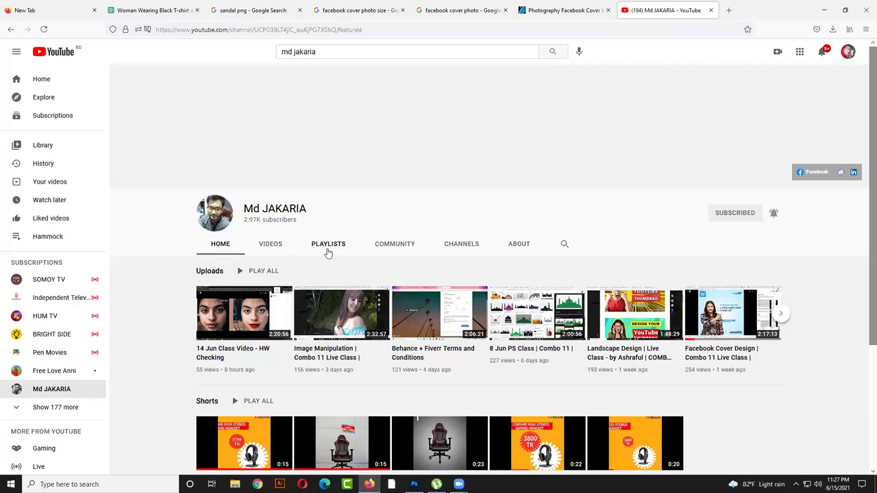
{"action": "left_click", "coordinate": [267, 248]}
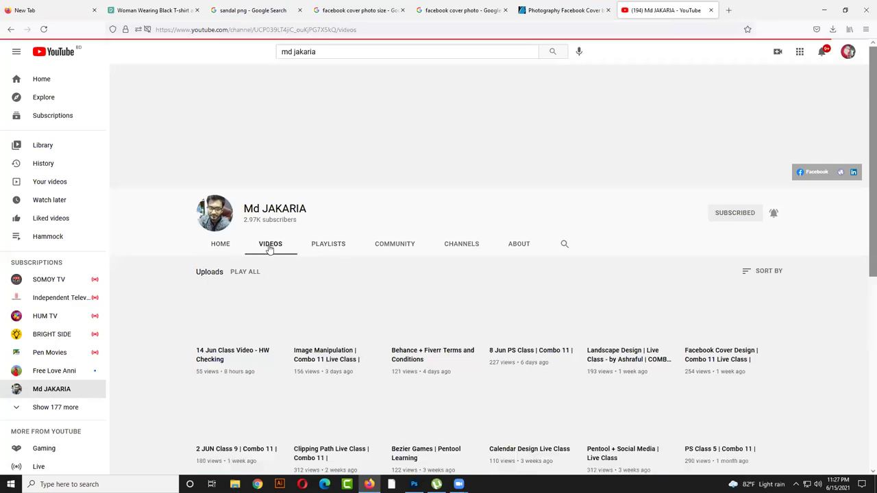
- Look through the channel's uploaded class videos from the newest down to the oldest ones
{"action": "scroll", "coordinate": [306, 291], "scroll_direction": "down", "scroll_amount": 5}
{"action": "scroll", "coordinate": [306, 292], "scroll_direction": "down", "scroll_amount": 5}
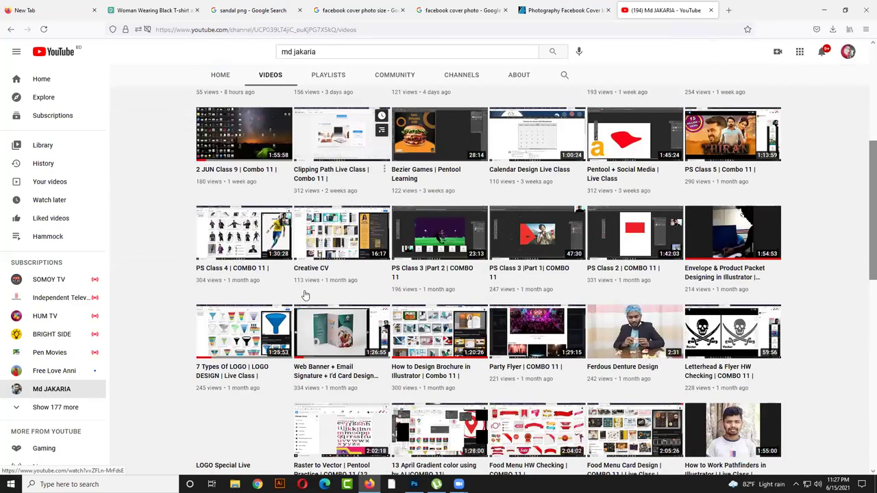
{"action": "scroll", "coordinate": [306, 294], "scroll_direction": "up", "scroll_amount": 1}
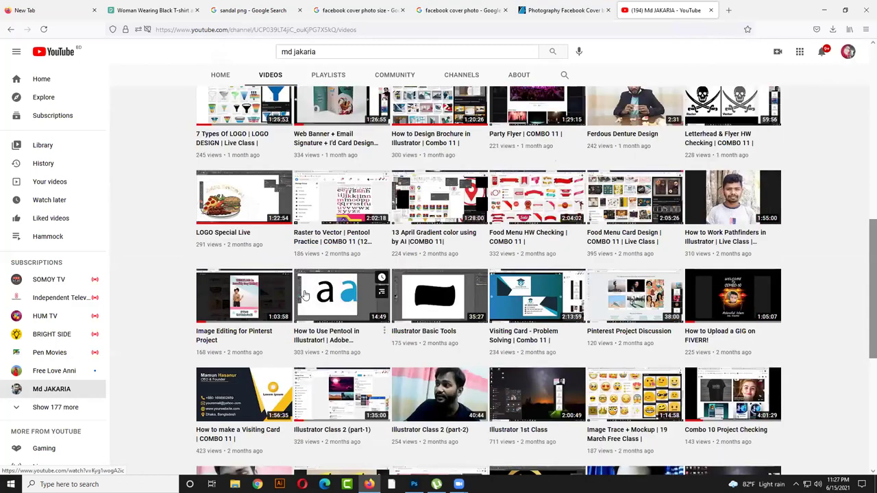
{"action": "scroll", "coordinate": [306, 295], "scroll_direction": "down", "scroll_amount": 6}
{"action": "scroll", "coordinate": [306, 295], "scroll_direction": "down", "scroll_amount": 5}
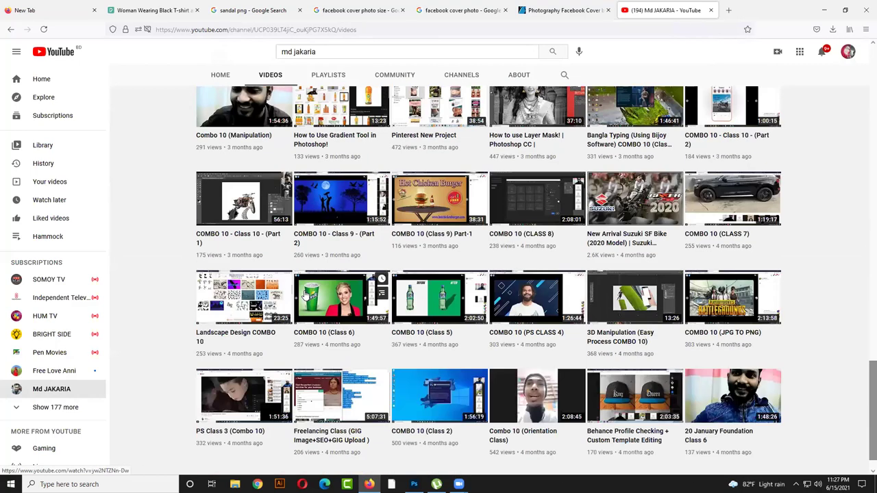
{"action": "scroll", "coordinate": [306, 295], "scroll_direction": "down", "scroll_amount": 1}
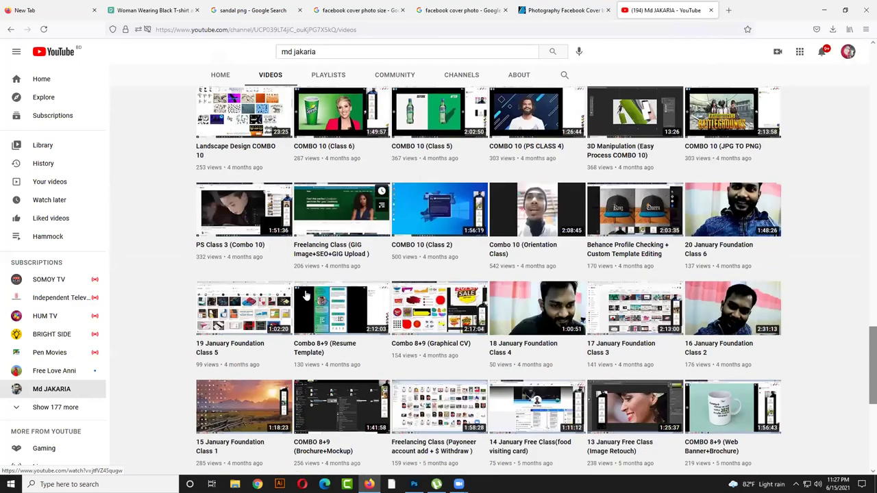
{"action": "scroll", "coordinate": [306, 294], "scroll_direction": "down", "scroll_amount": 6}
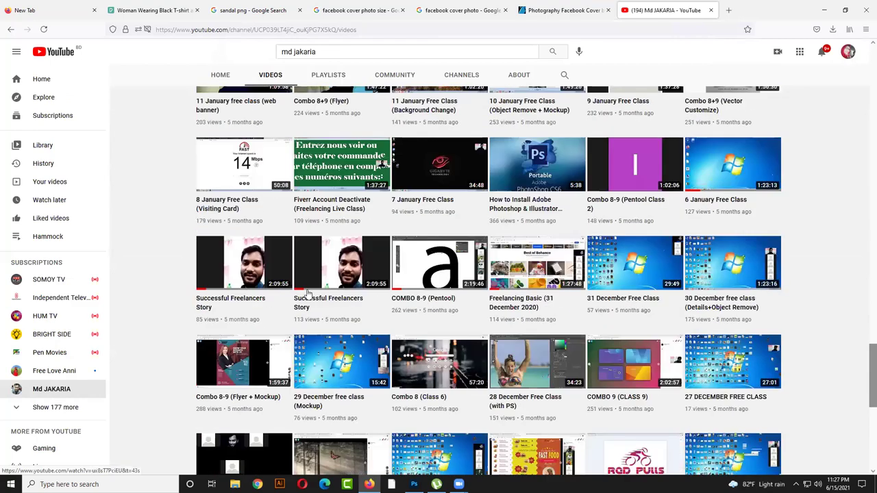
{"action": "scroll", "coordinate": [308, 293], "scroll_direction": "down", "scroll_amount": 7}
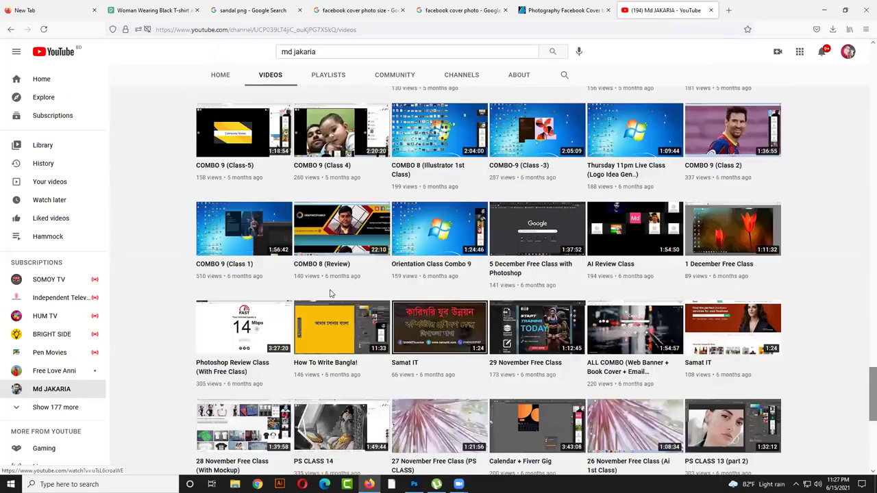
{"action": "scroll", "coordinate": [330, 293], "scroll_direction": "down", "scroll_amount": 5}
{"action": "scroll", "coordinate": [331, 294], "scroll_direction": "down", "scroll_amount": 4}
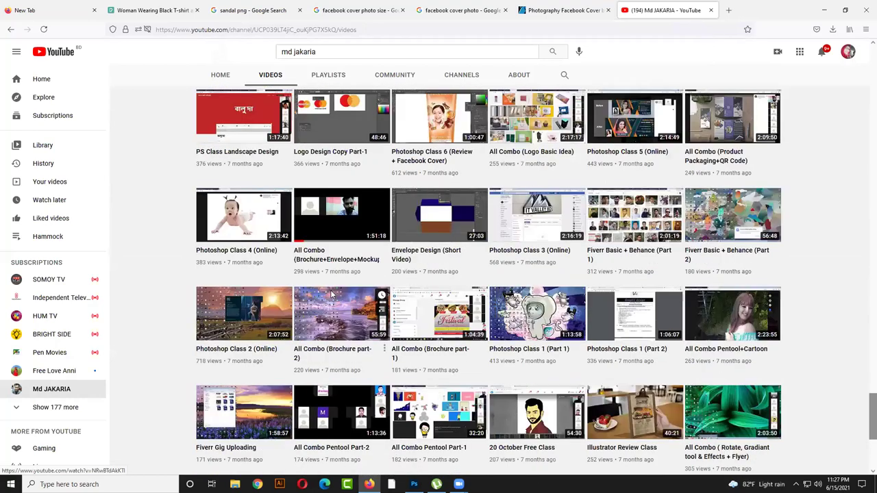
{"action": "scroll", "coordinate": [331, 295], "scroll_direction": "down", "scroll_amount": 5}
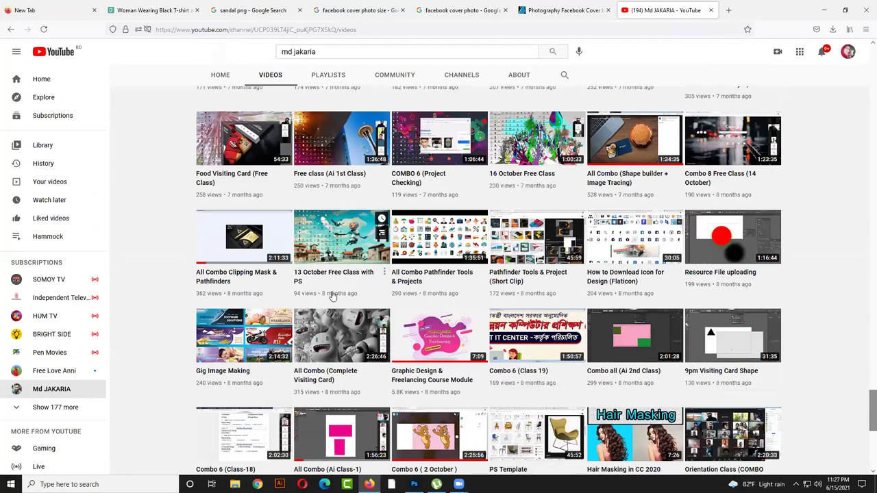
{"action": "scroll", "coordinate": [332, 294], "scroll_direction": "down", "scroll_amount": 2}
{"action": "scroll", "coordinate": [581, 385], "scroll_direction": "down", "scroll_amount": 1}
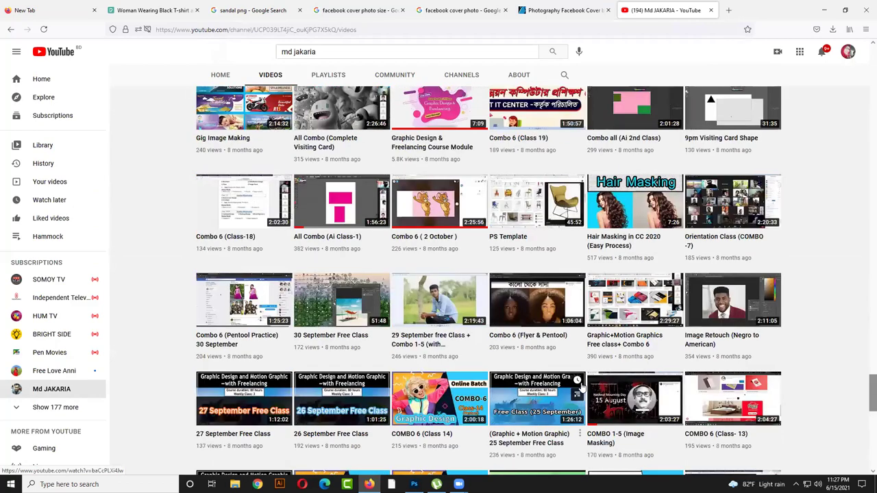
{"action": "scroll", "coordinate": [581, 386], "scroll_direction": "down", "scroll_amount": 1}
{"action": "scroll", "coordinate": [584, 386], "scroll_direction": "down", "scroll_amount": 3}
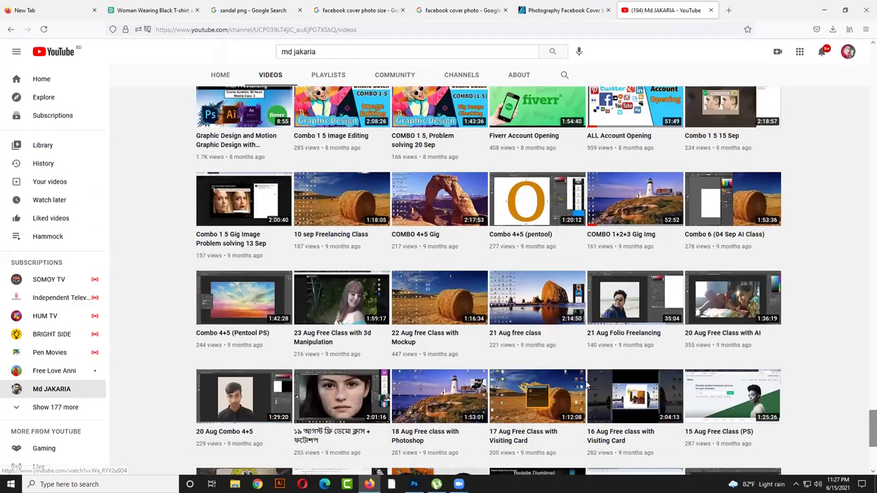
{"action": "scroll", "coordinate": [582, 391], "scroll_direction": "down", "scroll_amount": 4}
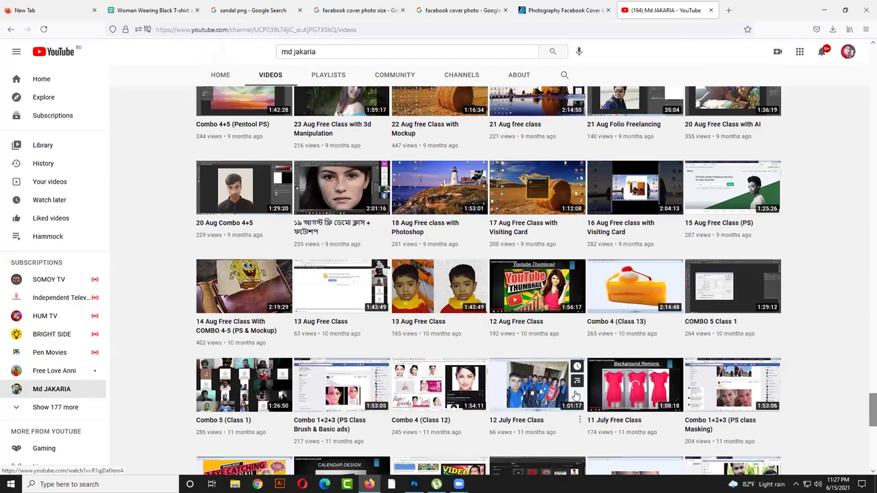
{"action": "scroll", "coordinate": [575, 397], "scroll_direction": "down", "scroll_amount": 4}
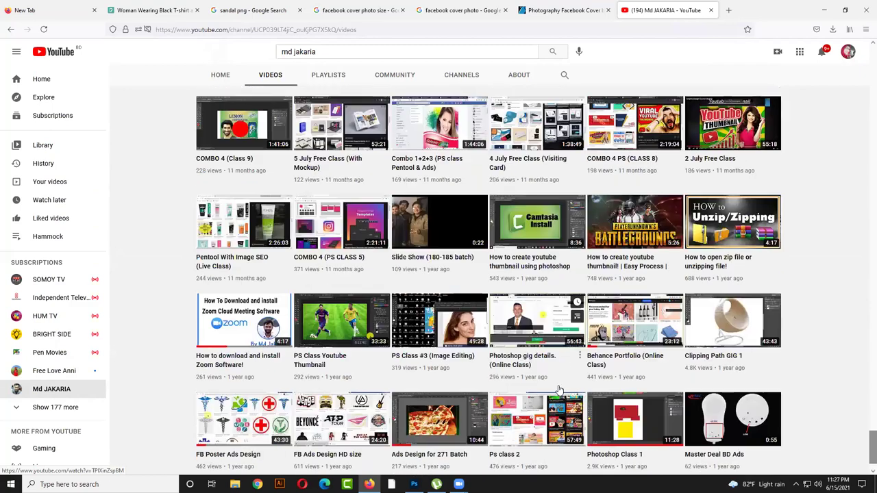
{"action": "scroll", "coordinate": [559, 388], "scroll_direction": "down", "scroll_amount": 1}
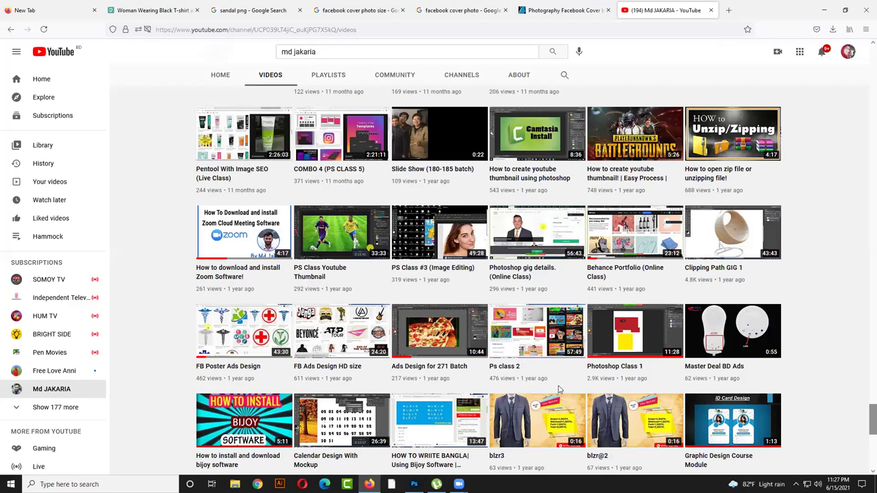
{"action": "scroll", "coordinate": [561, 398], "scroll_direction": "down", "scroll_amount": 2}
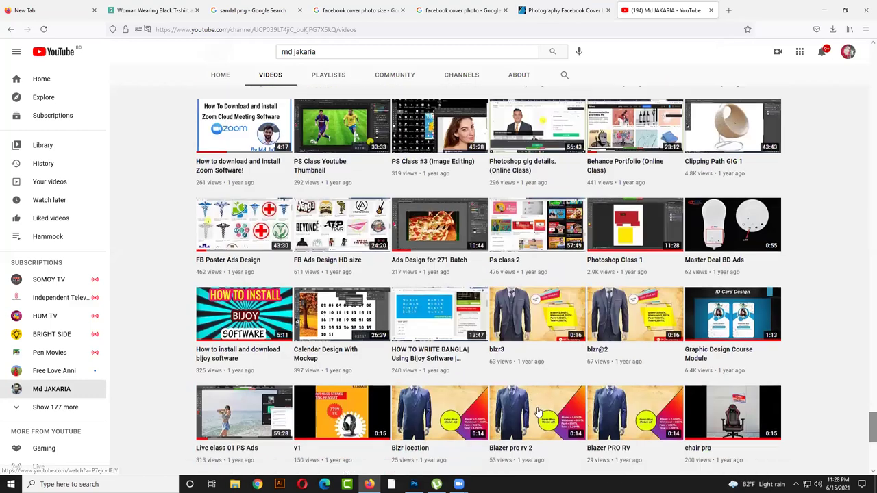
{"action": "scroll", "coordinate": [562, 409], "scroll_direction": "down", "scroll_amount": 3}
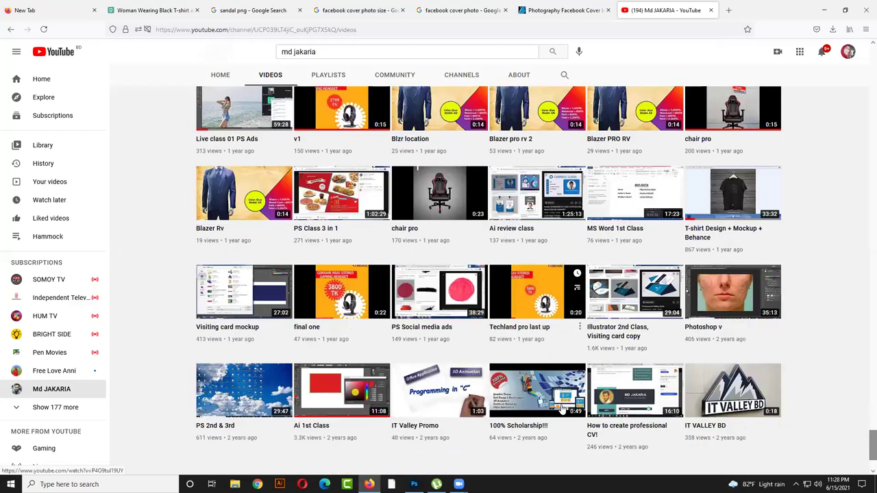
- Look back through the channel's uploaded class videos from the oldest up to the March free classes
{"action": "scroll", "coordinate": [563, 407], "scroll_direction": "up", "scroll_amount": 2}
{"action": "scroll", "coordinate": [563, 407], "scroll_direction": "up", "scroll_amount": 5}
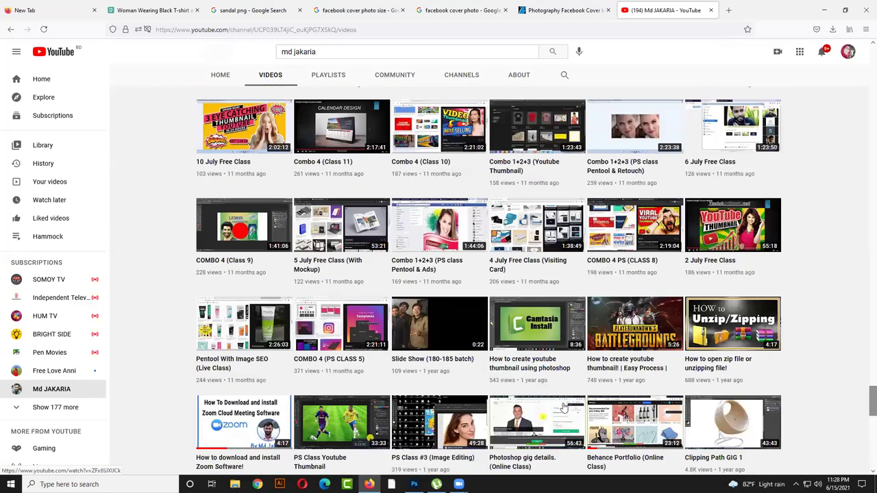
{"action": "scroll", "coordinate": [563, 407], "scroll_direction": "up", "scroll_amount": 6}
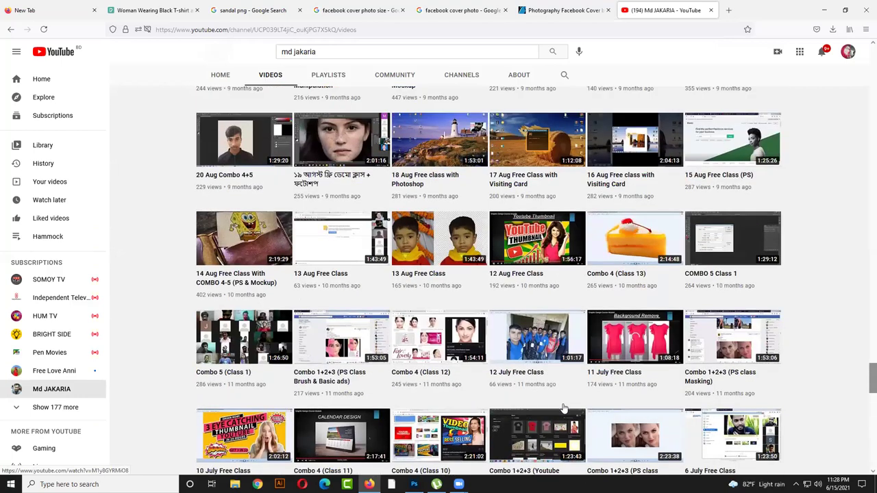
{"action": "scroll", "coordinate": [563, 409], "scroll_direction": "up", "scroll_amount": 2}
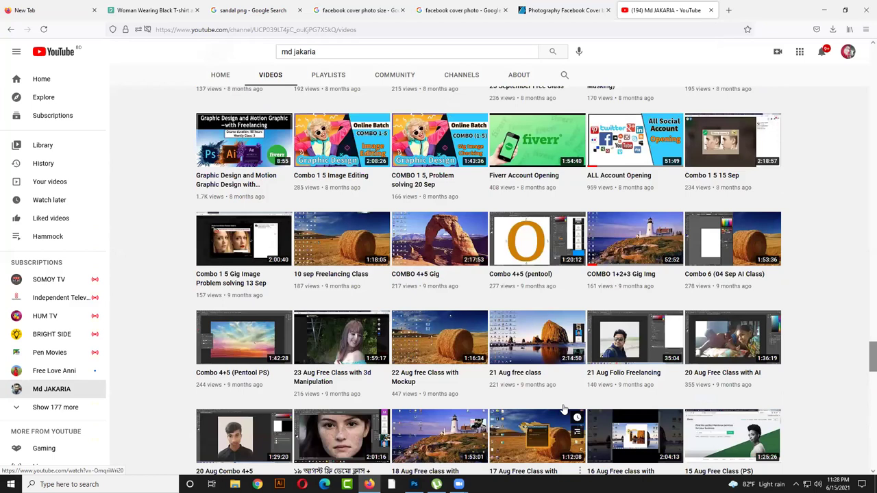
{"action": "scroll", "coordinate": [564, 409], "scroll_direction": "up", "scroll_amount": 2}
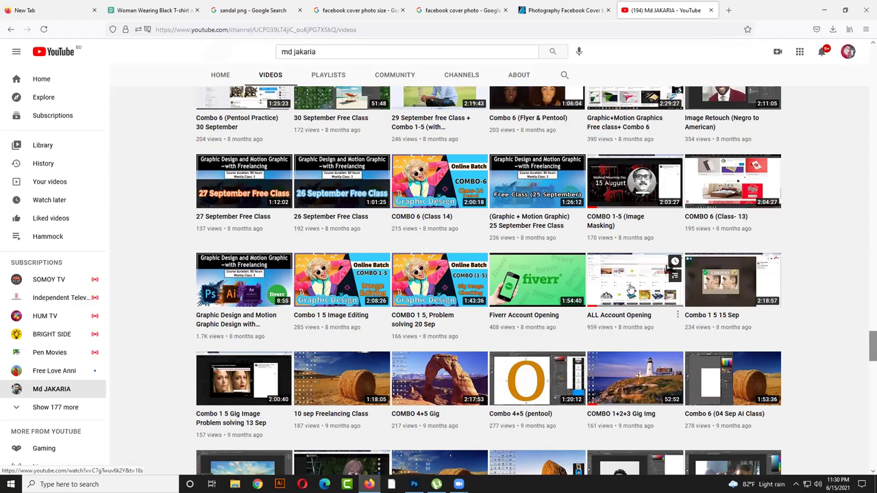
{"action": "scroll", "coordinate": [629, 291], "scroll_direction": "up", "scroll_amount": 2}
{"action": "scroll", "coordinate": [631, 289], "scroll_direction": "up", "scroll_amount": 2}
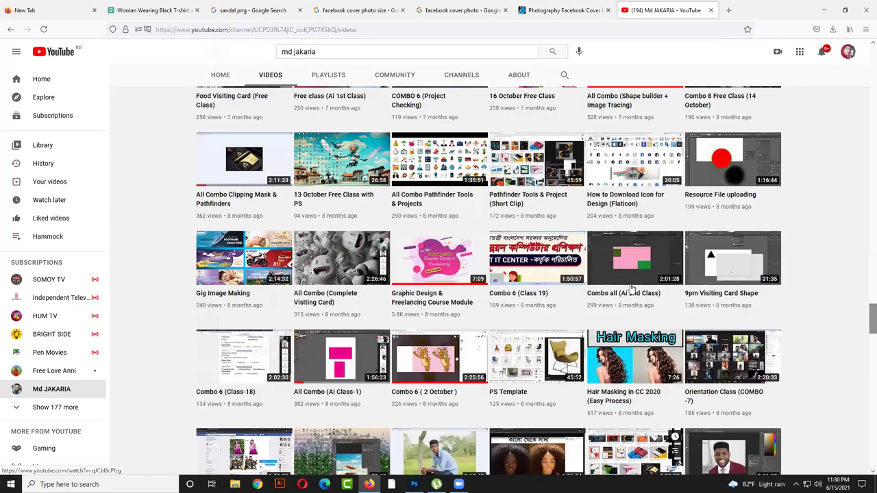
{"action": "scroll", "coordinate": [631, 288], "scroll_direction": "up", "scroll_amount": 2}
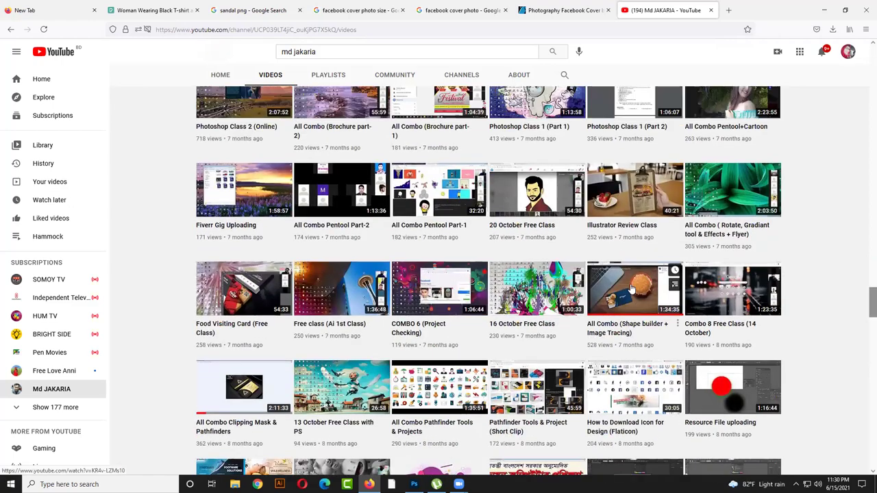
{"action": "scroll", "coordinate": [632, 289], "scroll_direction": "up", "scroll_amount": 3}
{"action": "scroll", "coordinate": [632, 289], "scroll_direction": "up", "scroll_amount": 7}
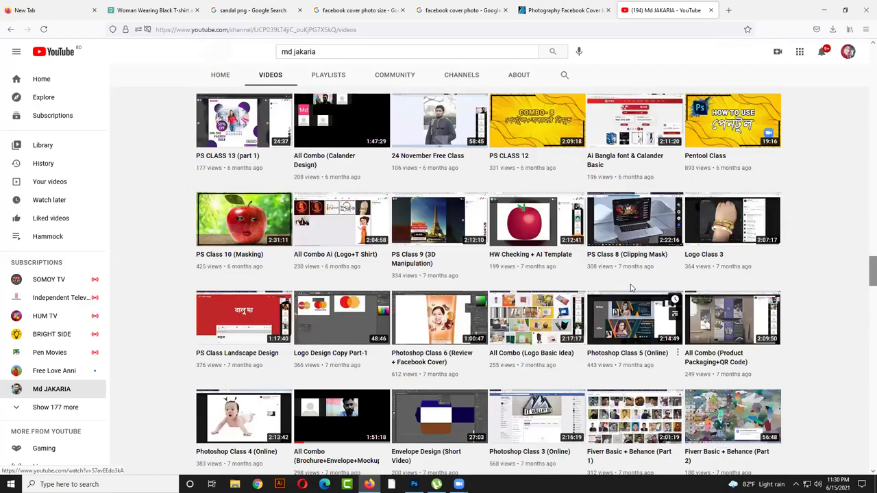
{"action": "scroll", "coordinate": [631, 289], "scroll_direction": "up", "scroll_amount": 3}
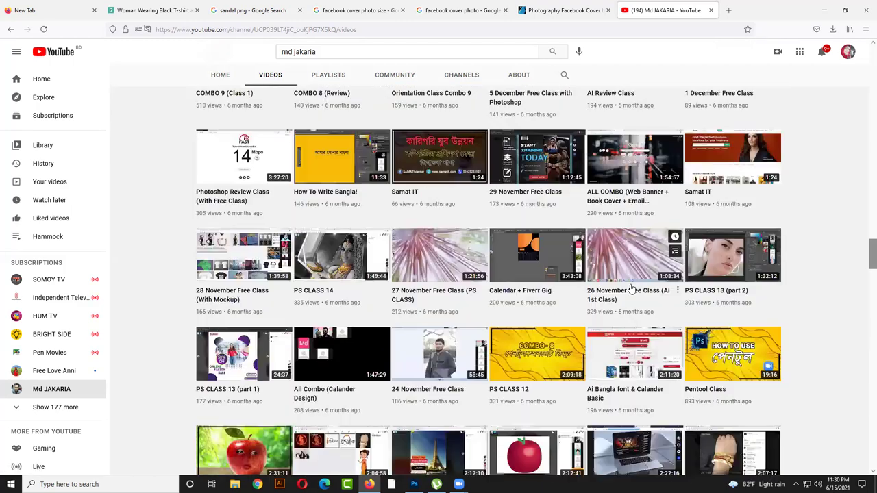
{"action": "scroll", "coordinate": [631, 292], "scroll_direction": "up", "scroll_amount": 2}
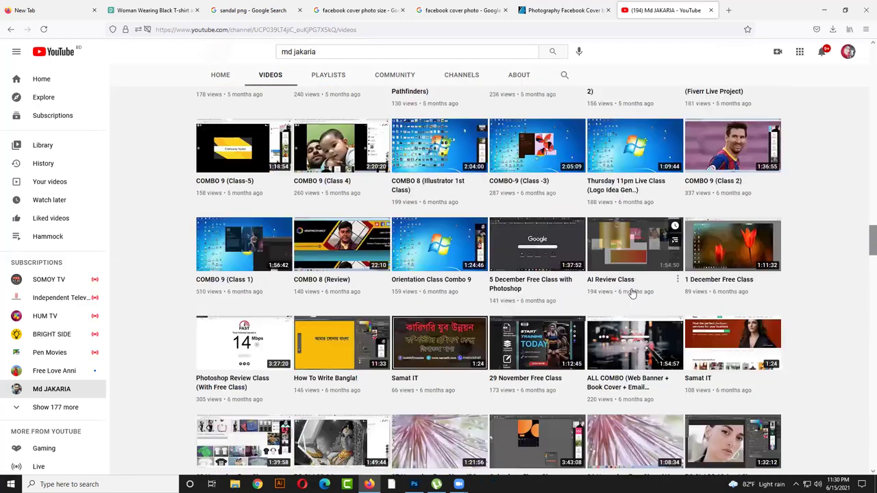
{"action": "scroll", "coordinate": [632, 292], "scroll_direction": "up", "scroll_amount": 3}
{"action": "scroll", "coordinate": [632, 294], "scroll_direction": "up", "scroll_amount": 8}
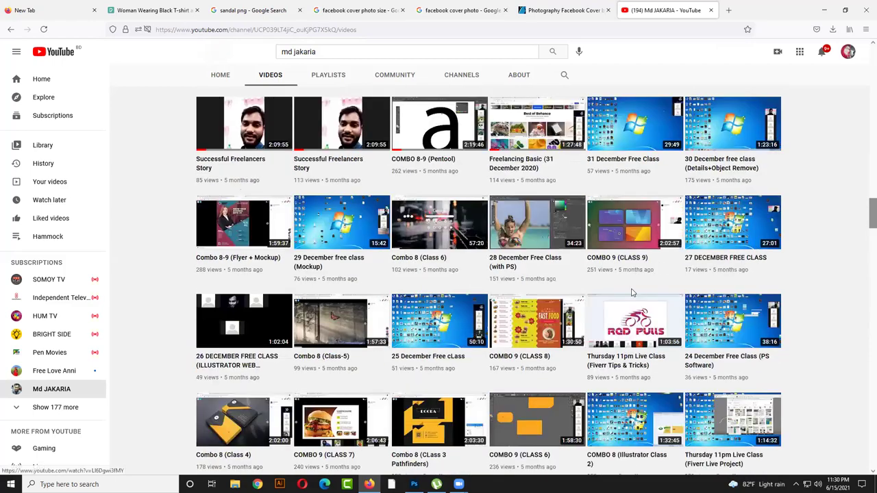
{"action": "scroll", "coordinate": [632, 305], "scroll_direction": "up", "scroll_amount": 3}
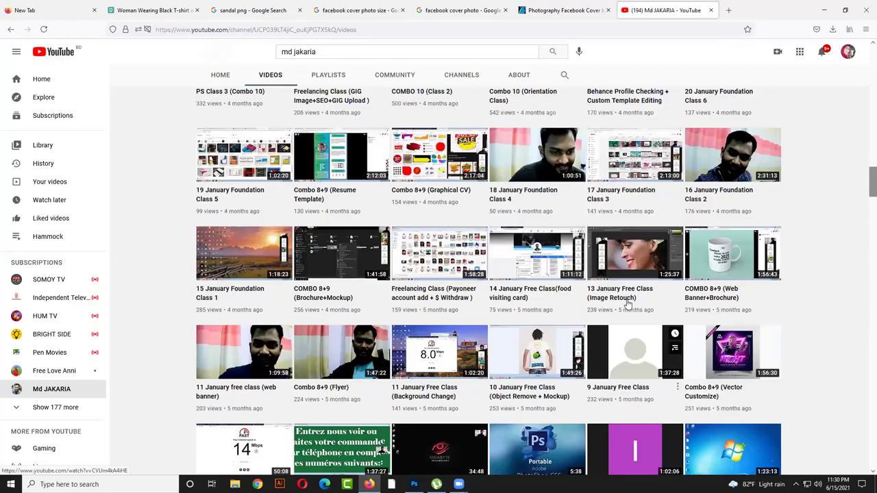
{"action": "scroll", "coordinate": [629, 305], "scroll_direction": "up", "scroll_amount": 6}
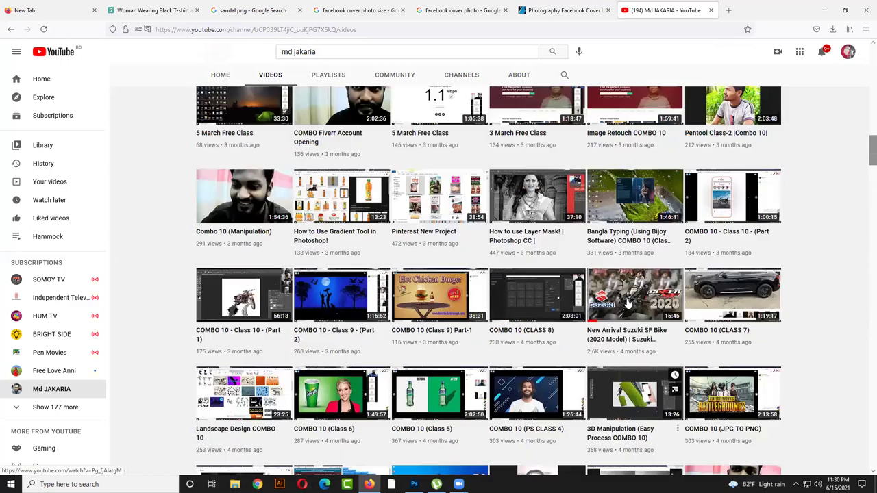
{"action": "scroll", "coordinate": [627, 303], "scroll_direction": "up", "scroll_amount": 2}
{"action": "scroll", "coordinate": [628, 302], "scroll_direction": "up", "scroll_amount": 2}
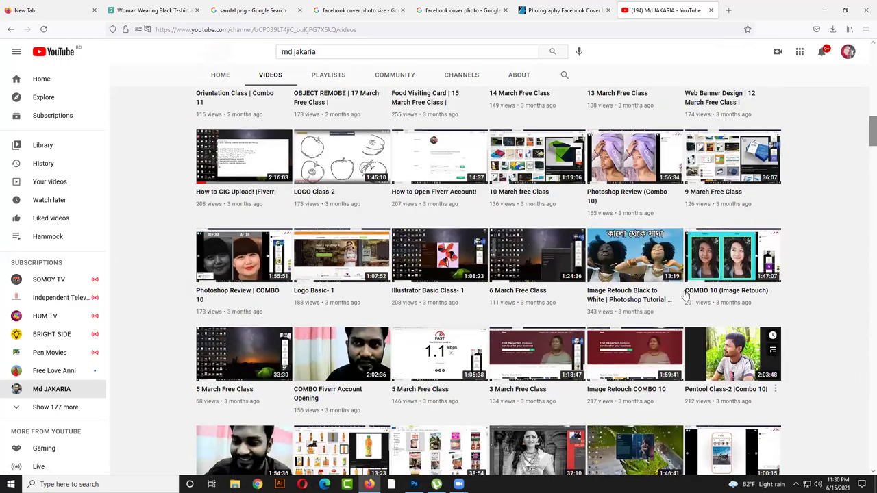
{"action": "scroll", "coordinate": [639, 301], "scroll_direction": "up", "scroll_amount": 1}
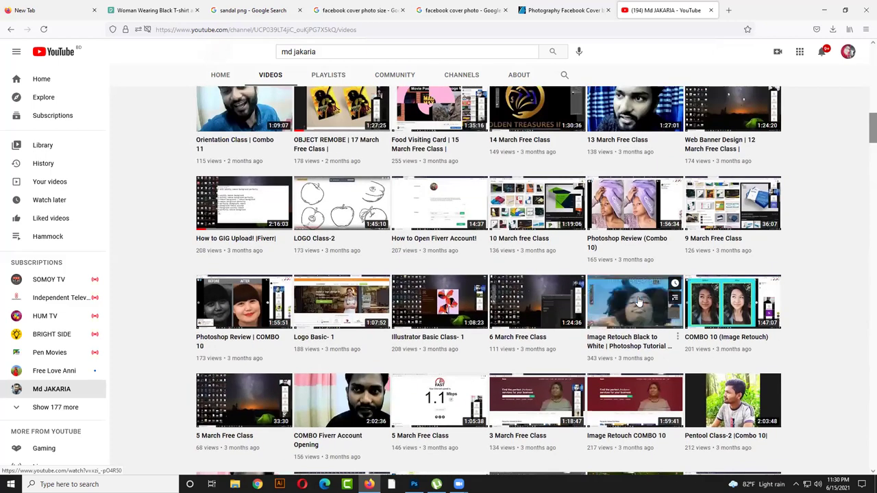
- Open the Image Retouch Black to White Photoshop tutorial, mute it, skip the ad and pause the video at its start
{"action": "left_click", "coordinate": [639, 301]}
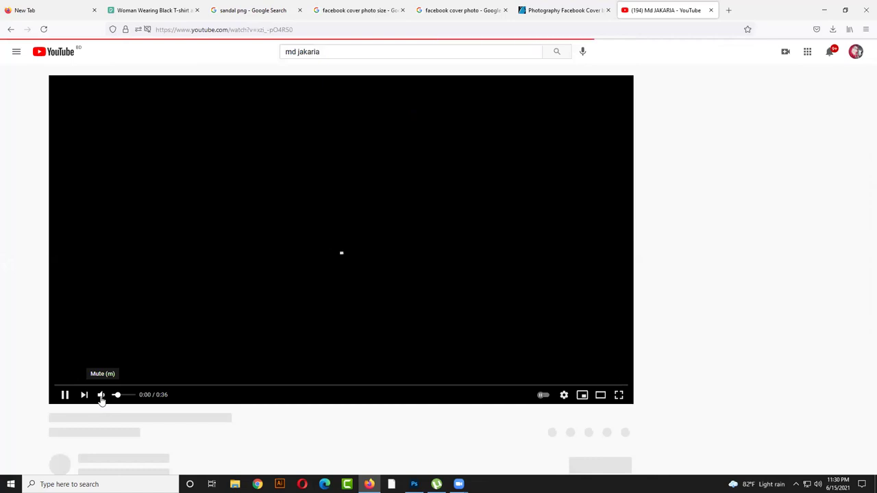
{"action": "left_click", "coordinate": [101, 397]}
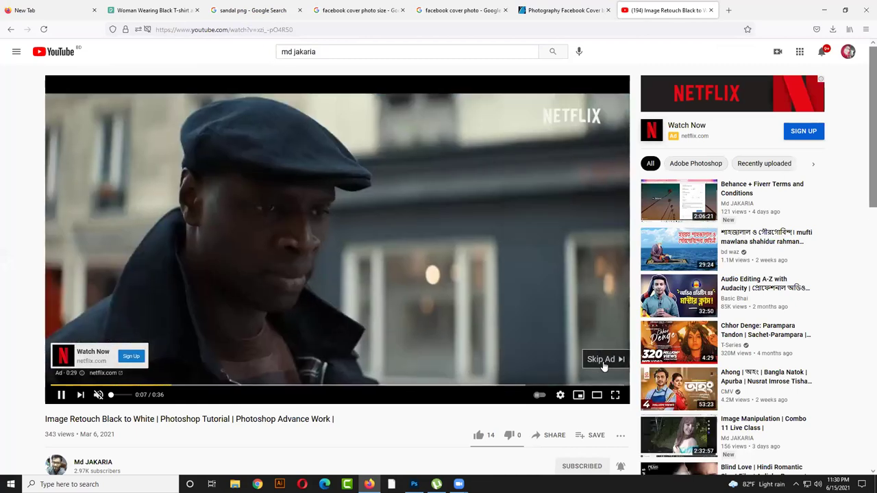
{"action": "left_click", "coordinate": [603, 363]}
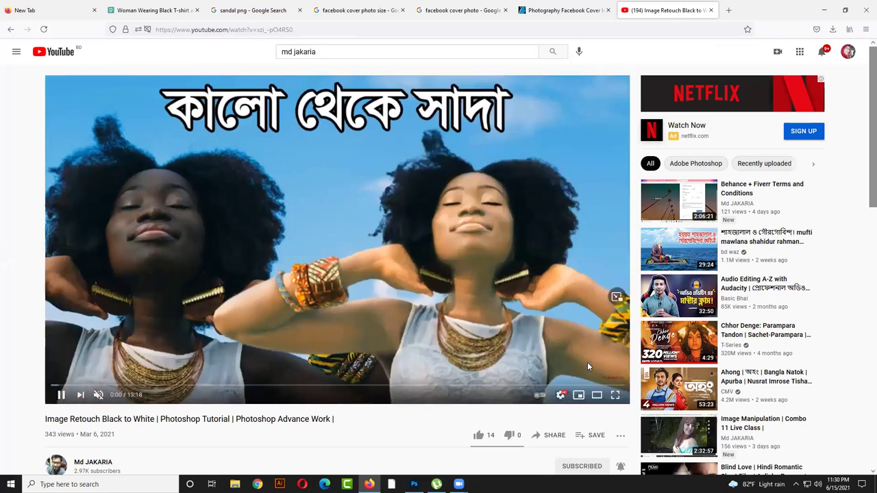
{"action": "left_click", "coordinate": [492, 346]}
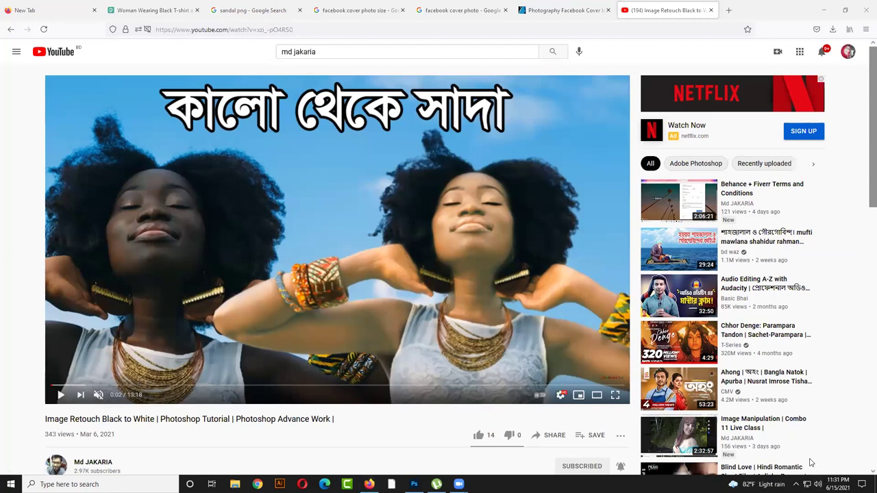
- Set the computer's speaker volume to 100
{"action": "left_click", "coordinate": [818, 484]}
{"action": "left_click_drag", "start_coordinate": [839, 463], "coordinate": [848, 464]}
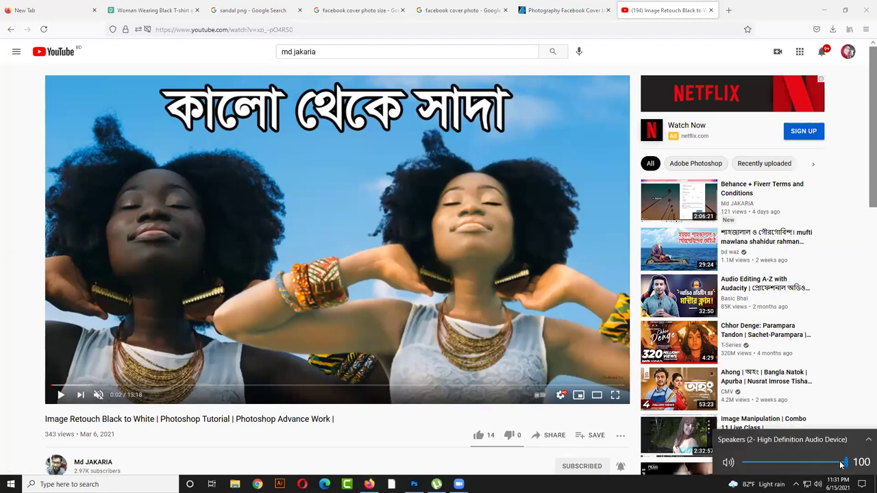
- Switch to Photoshop and quit it, discarding the unsaved changes in every open document
{"action": "left_click", "coordinate": [414, 484]}
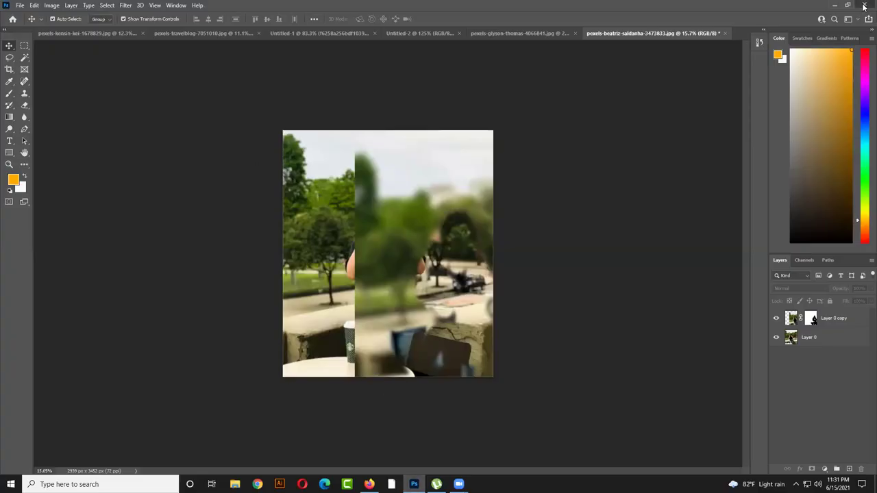
{"action": "left_click", "coordinate": [864, 5]}
{"action": "left_click", "coordinate": [434, 185]}
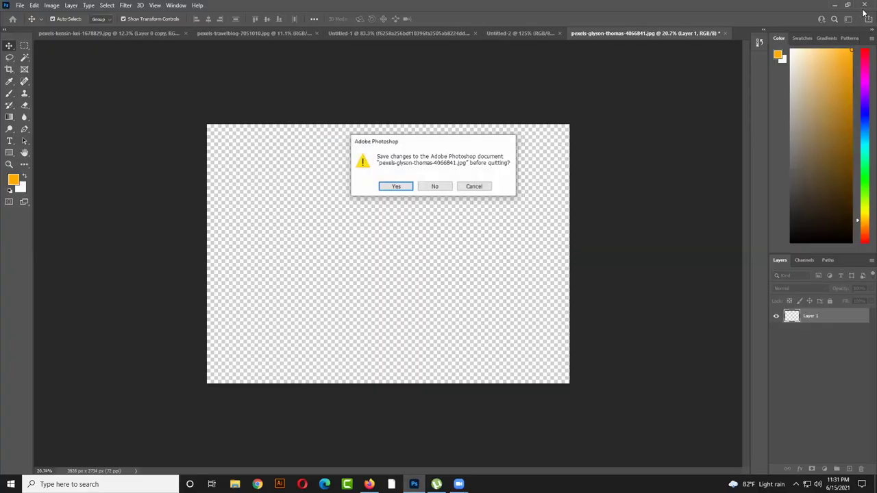
{"action": "left_click", "coordinate": [435, 186]}
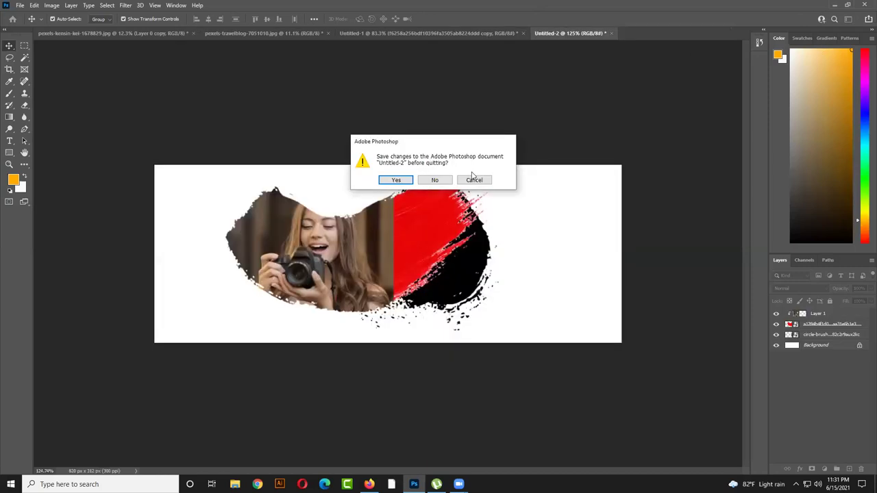
{"action": "left_click", "coordinate": [430, 182]}
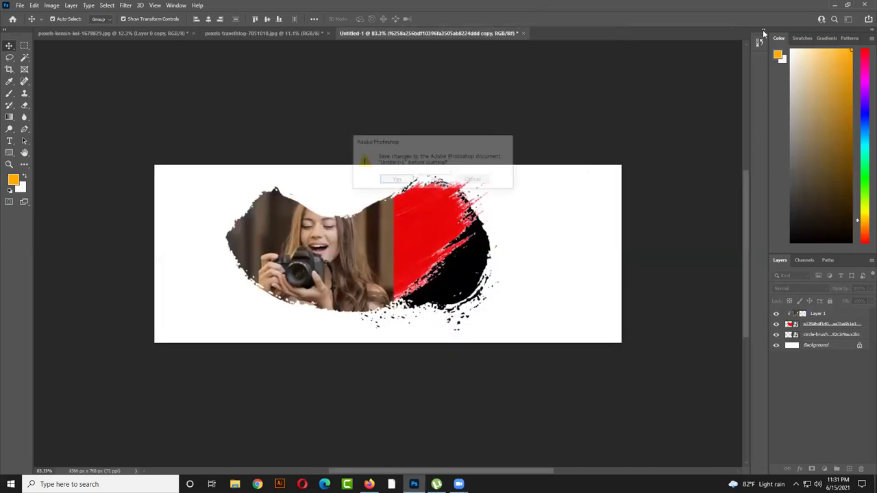
{"action": "left_click", "coordinate": [444, 184]}
{"action": "left_click", "coordinate": [434, 183]}
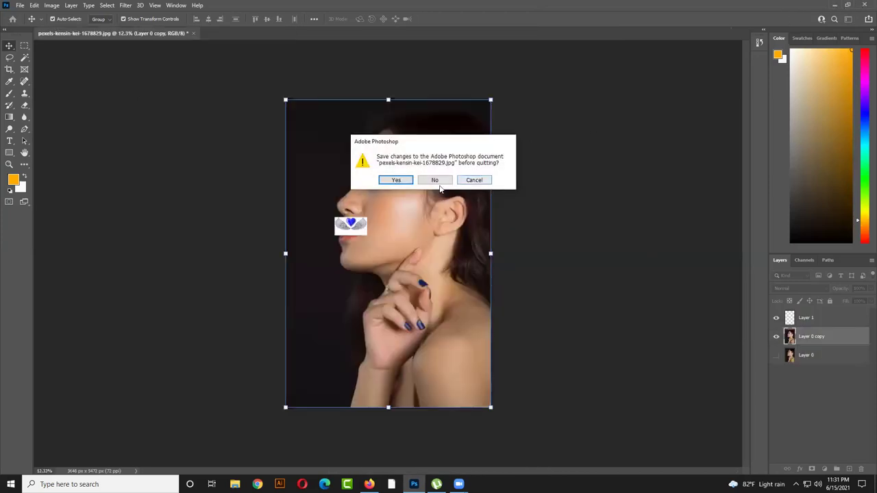
{"action": "left_click", "coordinate": [435, 181]}
{"action": "left_click", "coordinate": [833, 5]}
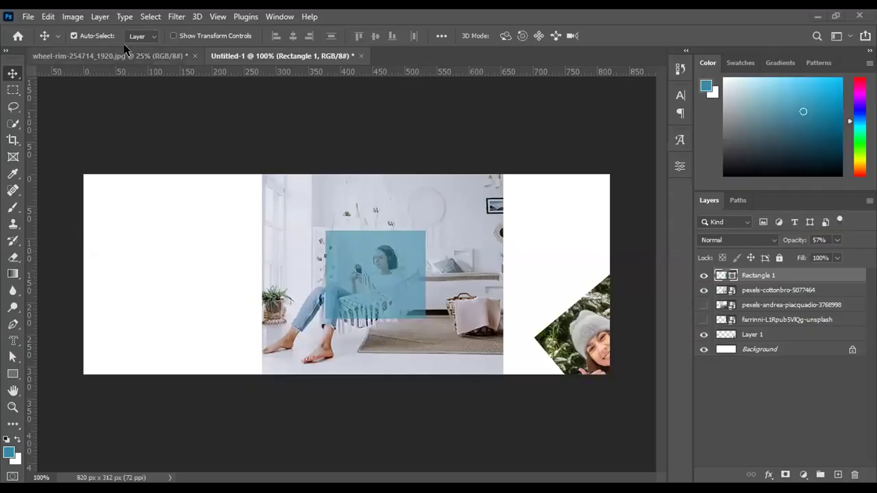
- In wheel-rim-254714_1920.jpg, trace a rough closed curved path around the wheel's outer edge with the Pen tool
{"action": "left_click", "coordinate": [136, 57]}
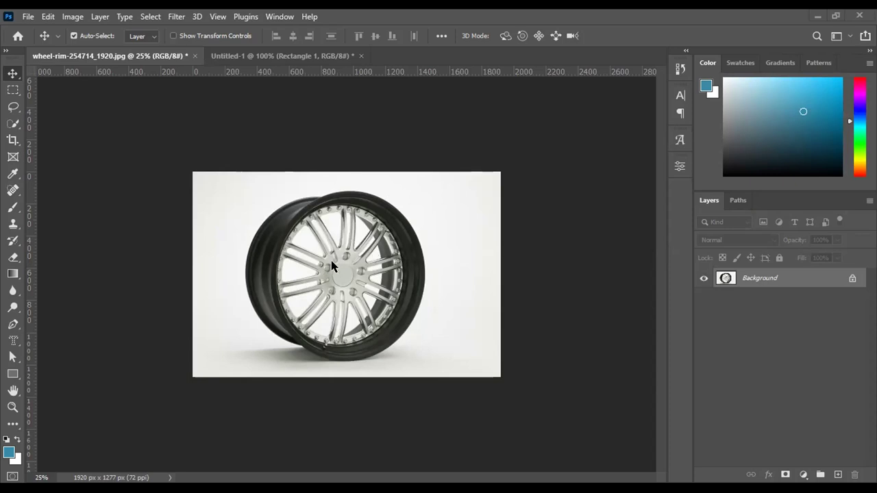
{"action": "left_click", "coordinate": [13, 325]}
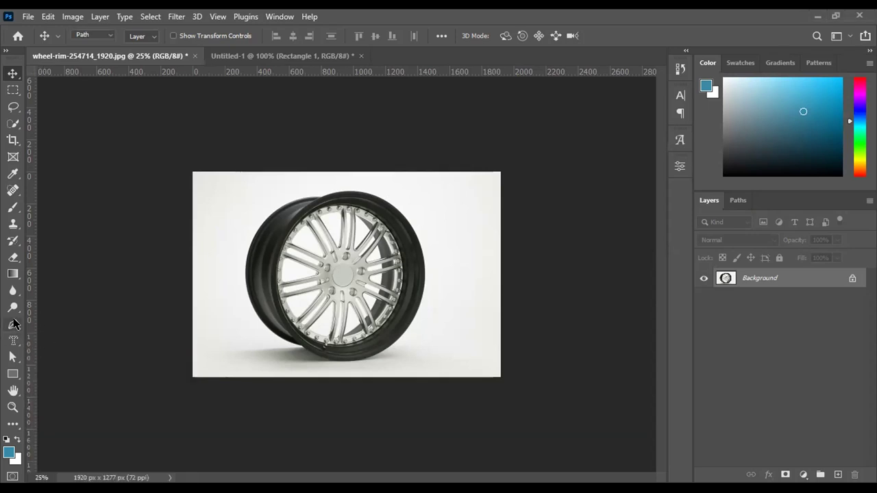
{"action": "right_click", "coordinate": [14, 325]}
{"action": "left_click", "coordinate": [62, 325]}
{"action": "left_click", "coordinate": [325, 197]}
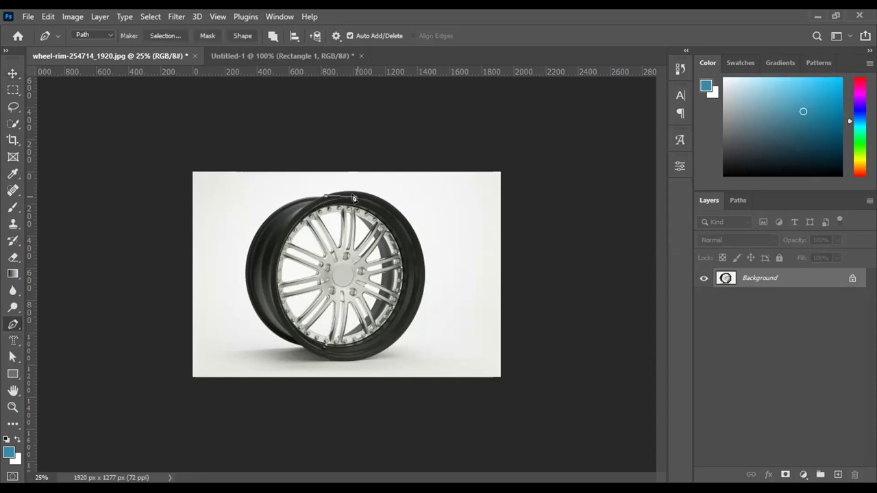
{"action": "left_click_drag", "start_coordinate": [401, 216], "coordinate": [422, 249]}
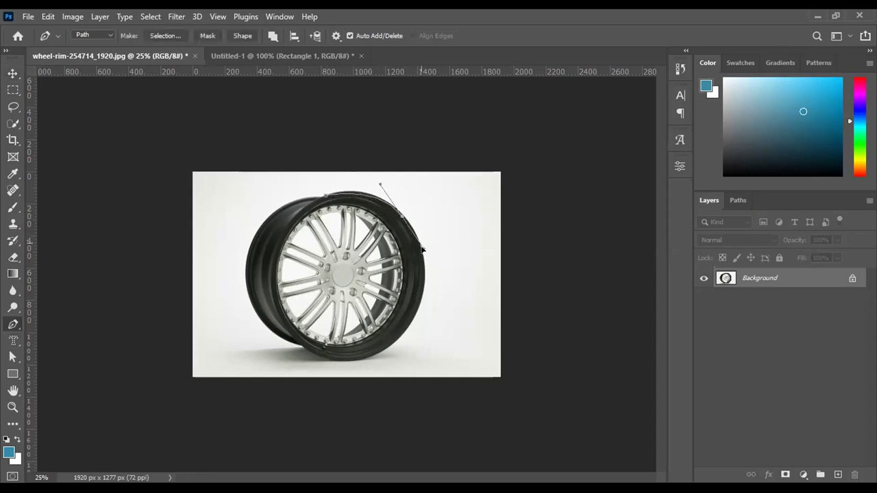
{"action": "left_click_drag", "start_coordinate": [415, 317], "coordinate": [396, 353]}
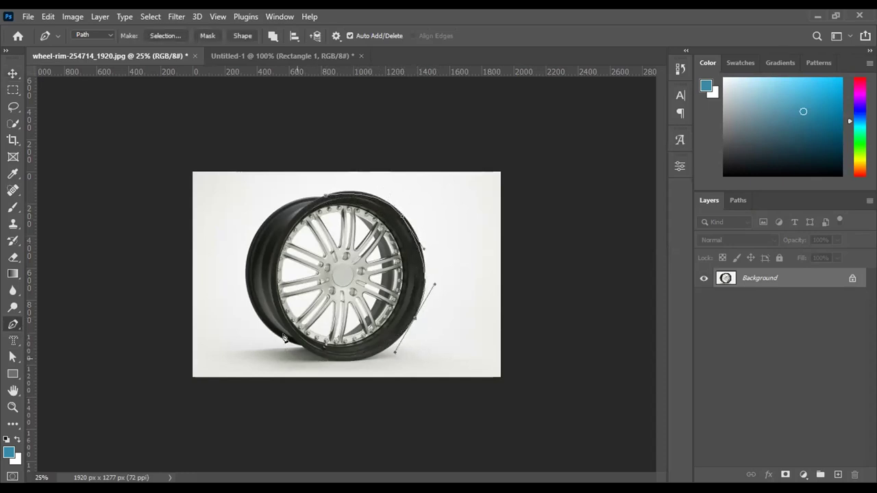
{"action": "left_click_drag", "start_coordinate": [274, 302], "coordinate": [278, 221]}
{"action": "left_click_drag", "start_coordinate": [325, 199], "coordinate": [357, 222]}
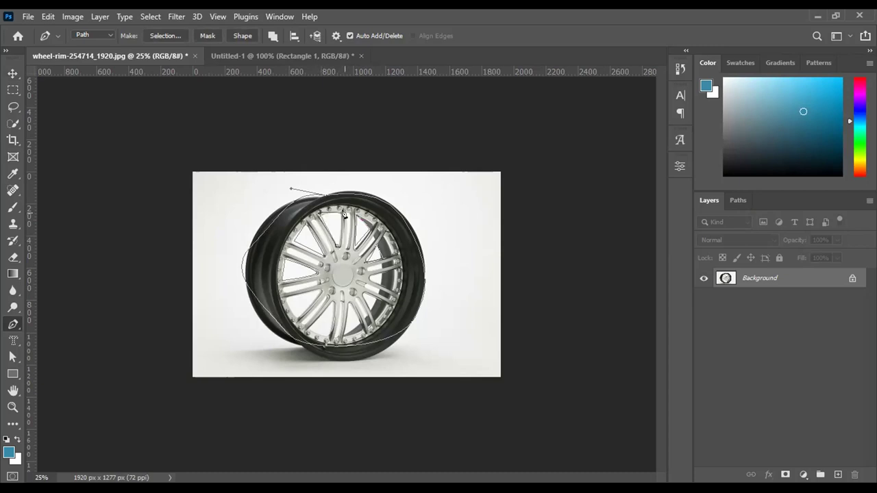
- Add smaller closed Pen tool paths around the gaps between the wheel's spokes, inside the outer path
{"action": "left_click_drag", "start_coordinate": [336, 251], "coordinate": [327, 288]}
{"action": "left_click", "coordinate": [337, 250], "text": "alt"}
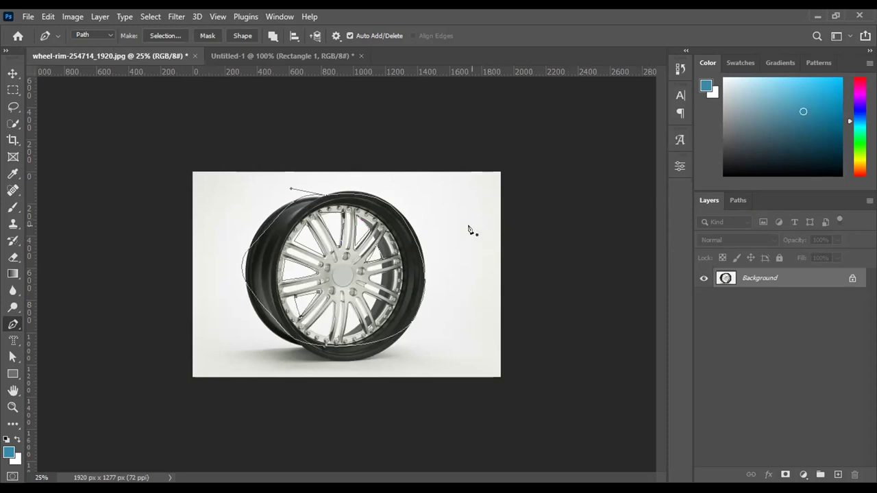
- Convert the wheel paths to a selection, then undo the conversion
{"action": "key", "text": "ctrl+Return"}
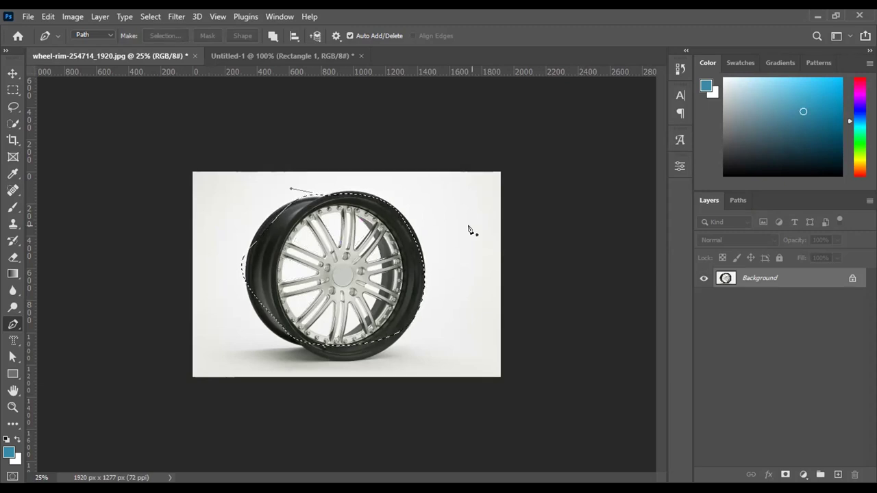
{"action": "key", "text": "ctrl+z"}
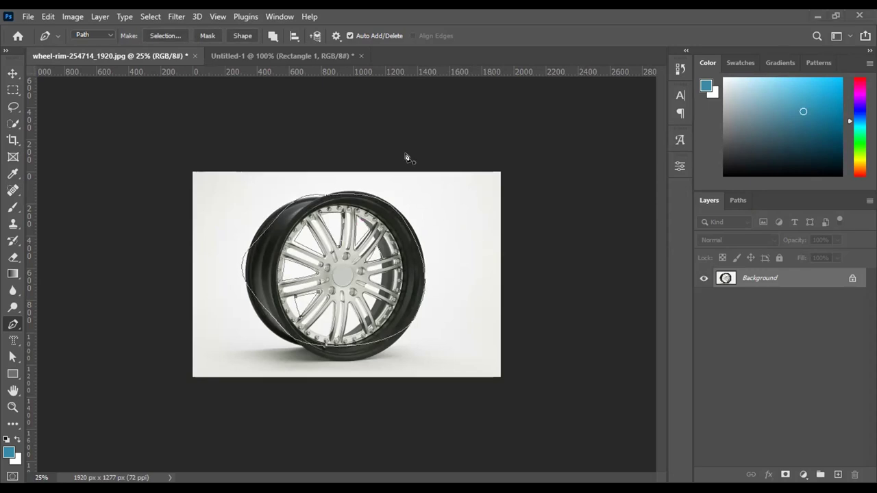
- Set the wheel path's operation to Exclude Overlapping Shapes, and try converting the paths to a selection
{"action": "left_click", "coordinate": [273, 36]}
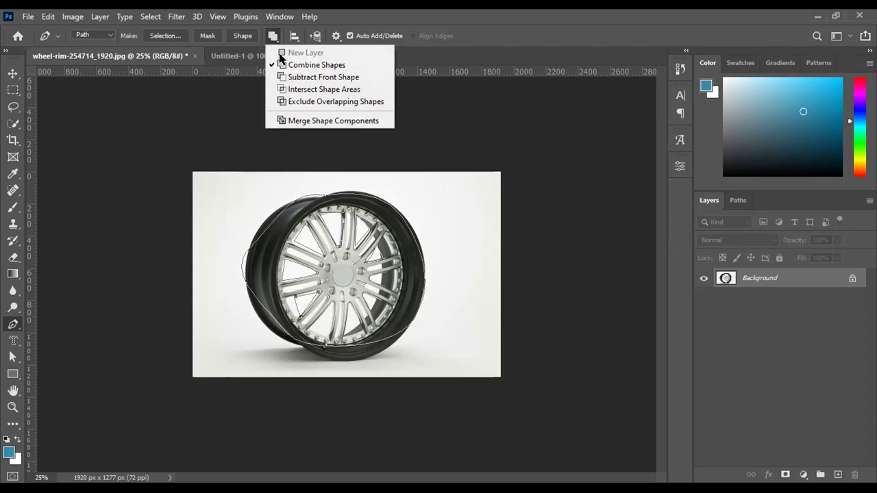
{"action": "left_click", "coordinate": [293, 101]}
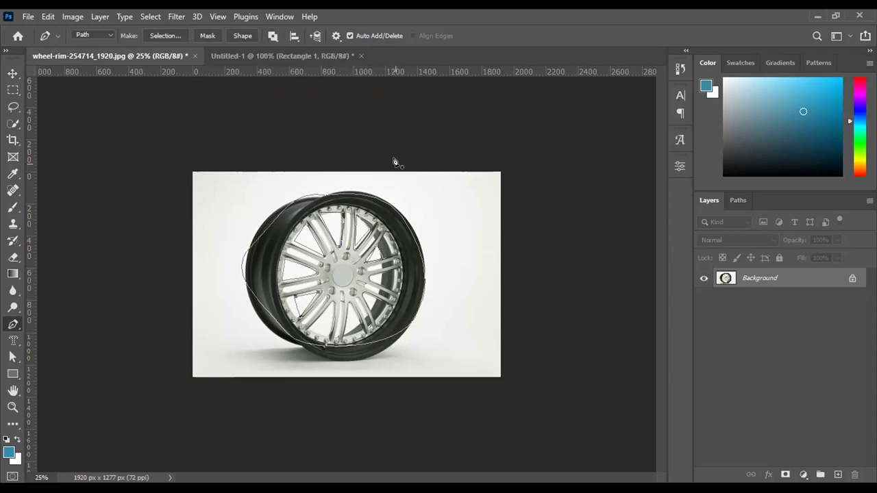
{"action": "key", "text": "ctrl+Return"}
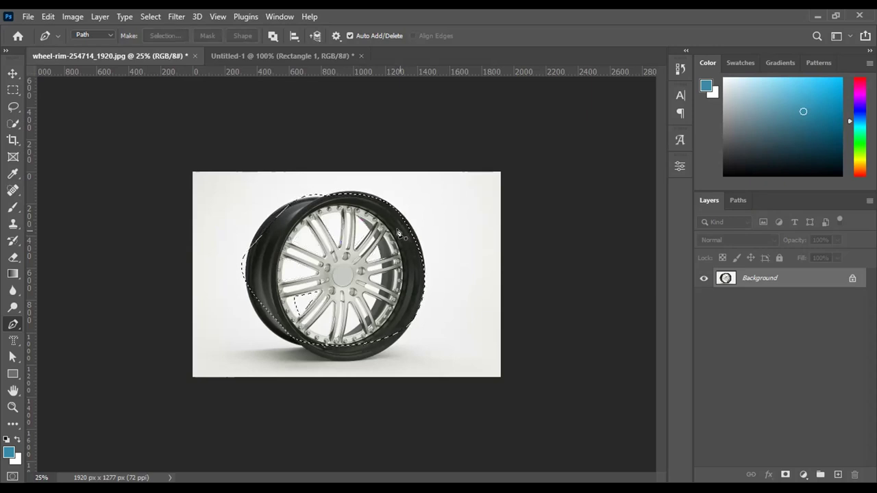
{"action": "key", "text": "ctrl+z"}
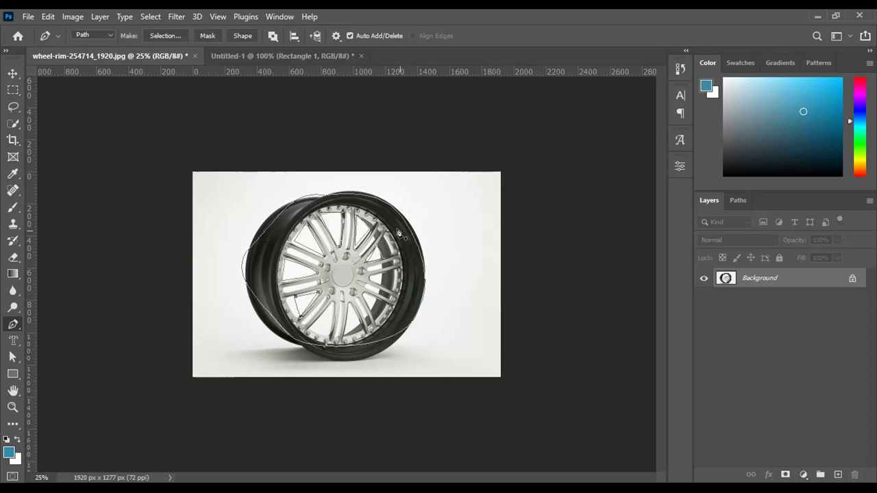
- Merge the wheel path's shape components with Exclude Overlapping Shapes, and try converting the result to a selection
{"action": "left_click", "coordinate": [274, 36]}
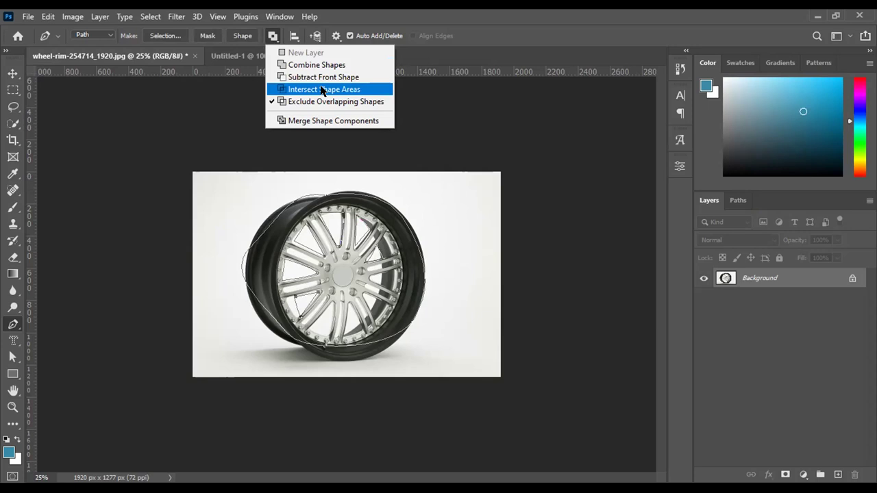
{"action": "left_click", "coordinate": [326, 121]}
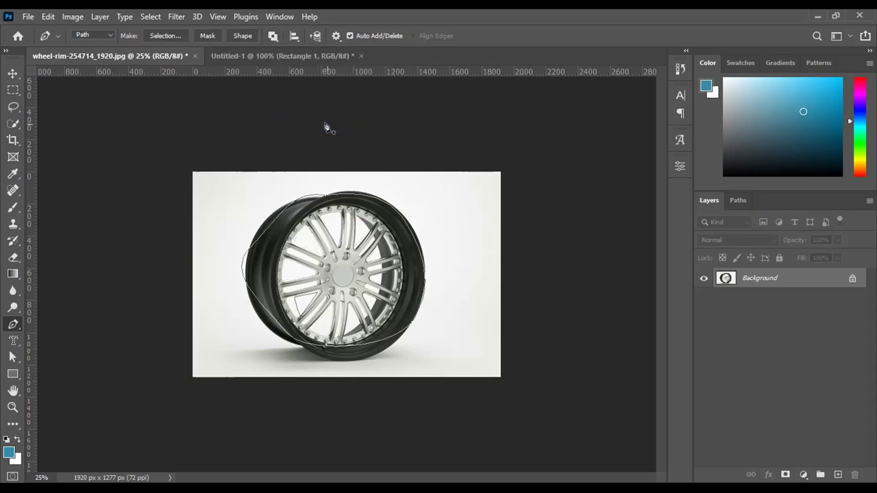
{"action": "left_click", "coordinate": [269, 37]}
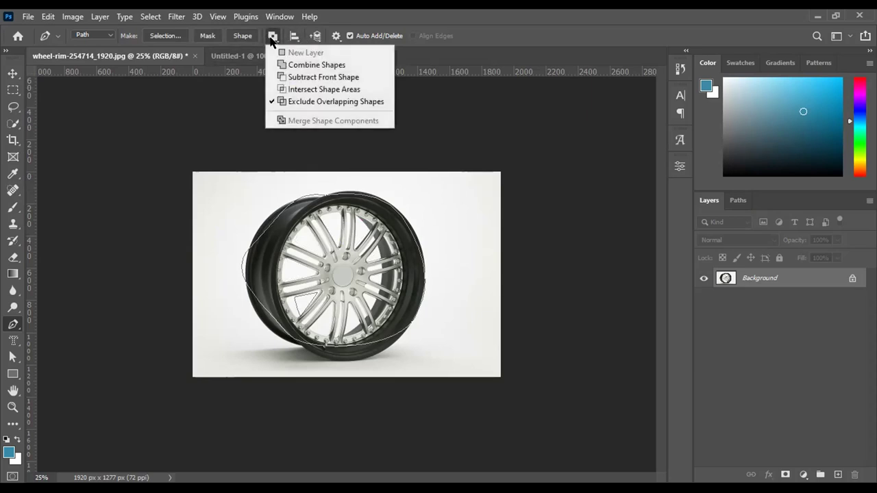
{"action": "left_click", "coordinate": [292, 101]}
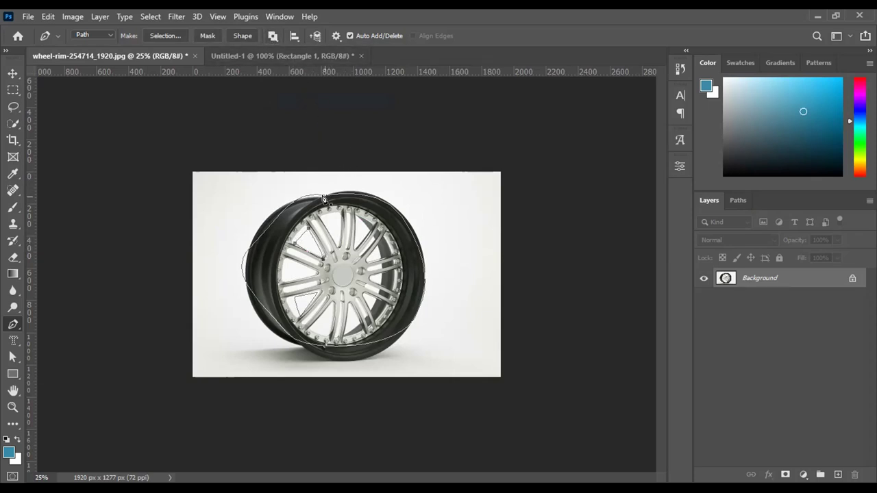
{"action": "key", "text": "ctrl+Return"}
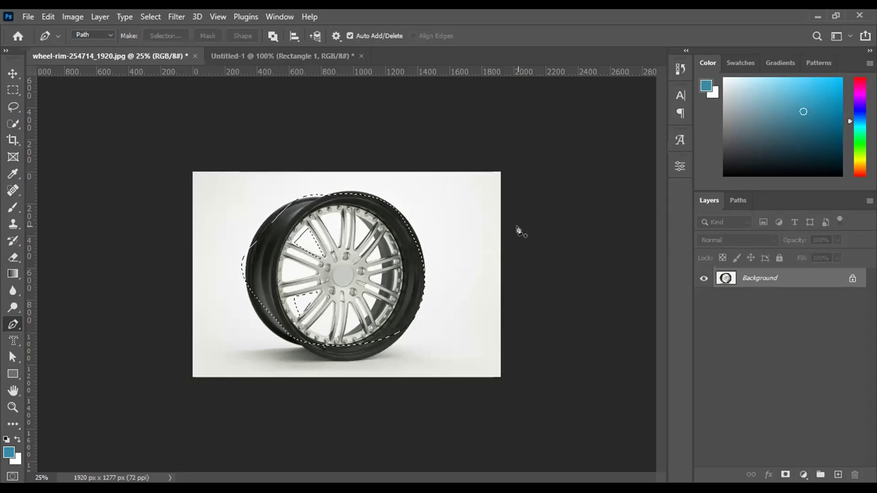
{"action": "key", "text": "ctrl+d"}
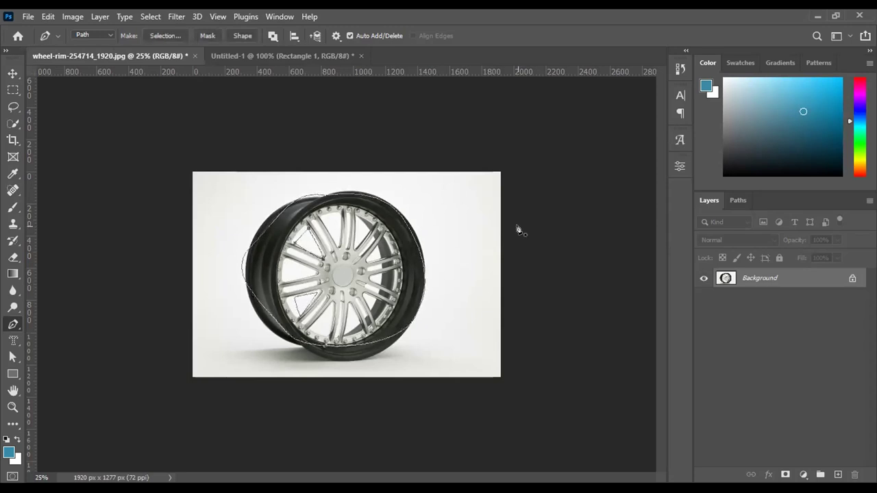
- Save the wheel's Work Path under the name "wheel" and return to the layer list
{"action": "left_click", "coordinate": [739, 201]}
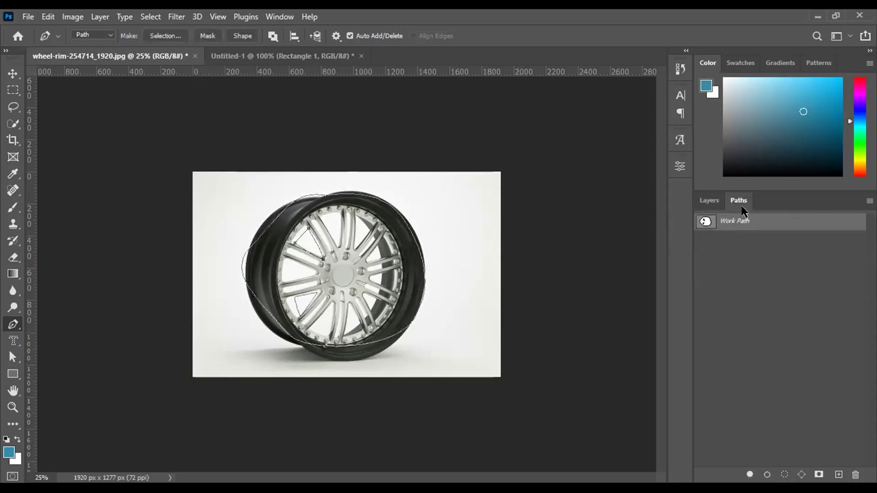
{"action": "double_click", "coordinate": [741, 221]}
{"action": "key", "text": "BackSpace"}
{"action": "type", "text": "wheel"}
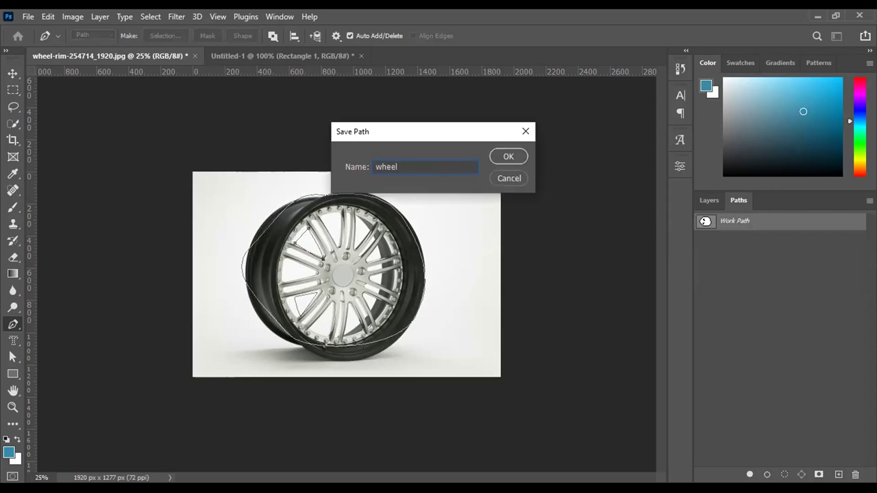
{"action": "left_click", "coordinate": [509, 157]}
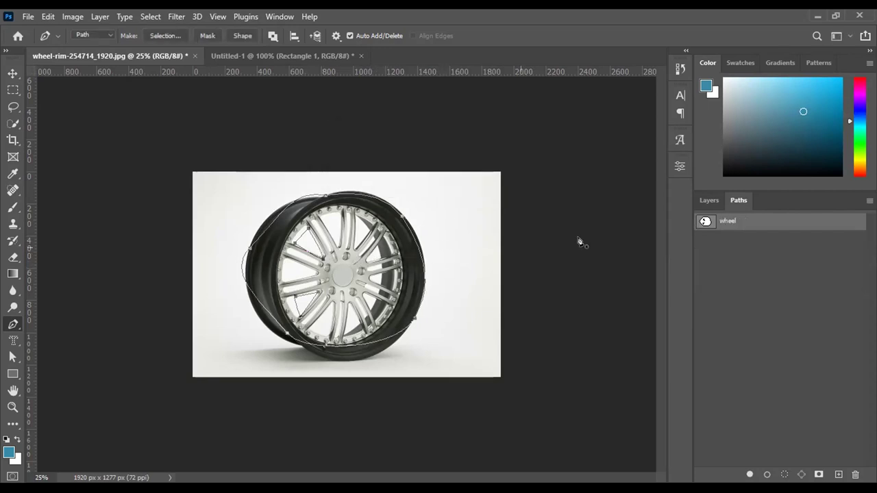
{"action": "left_click", "coordinate": [709, 200]}
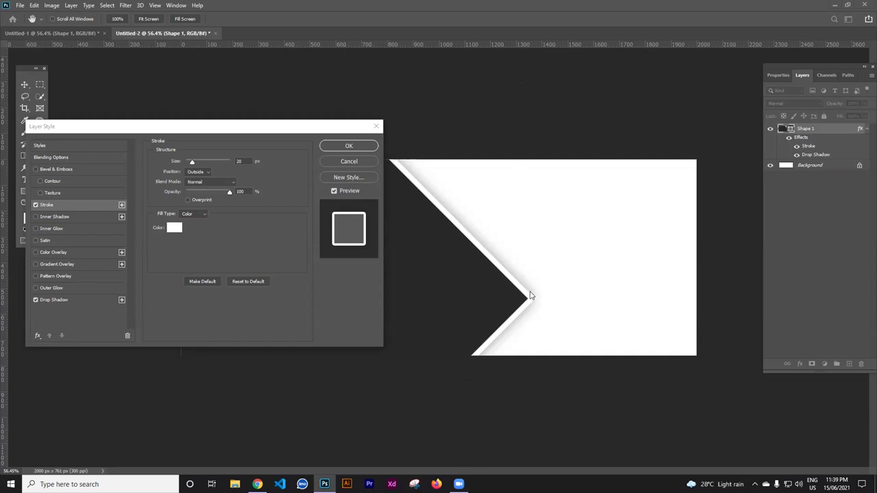
{"action": "left_click", "coordinate": [193, 165]}
{"action": "mouse_move", "coordinate": [198, 164]}
{"action": "left_mouse_down"}
{"action": "mouse_move", "coordinate": [208, 163]}
{"action": "mouse_move", "coordinate": [198, 163]}
{"action": "left_mouse_up"}
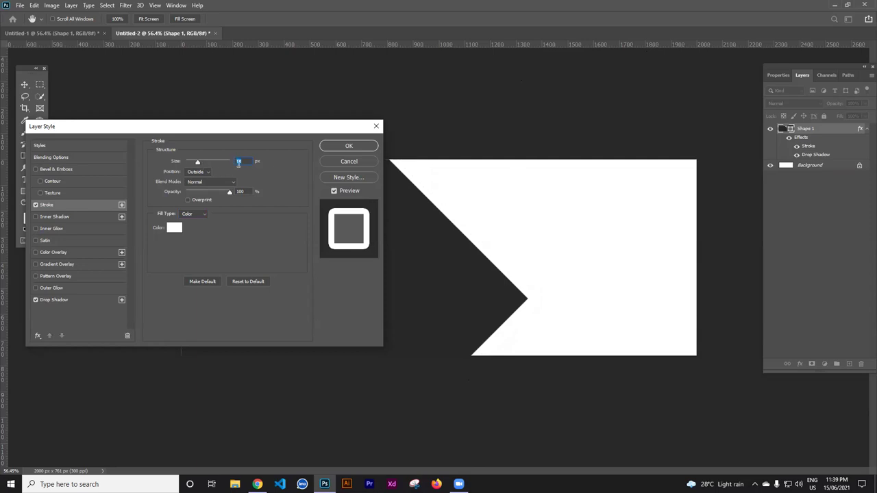
{"action": "left_click", "coordinate": [341, 163]}
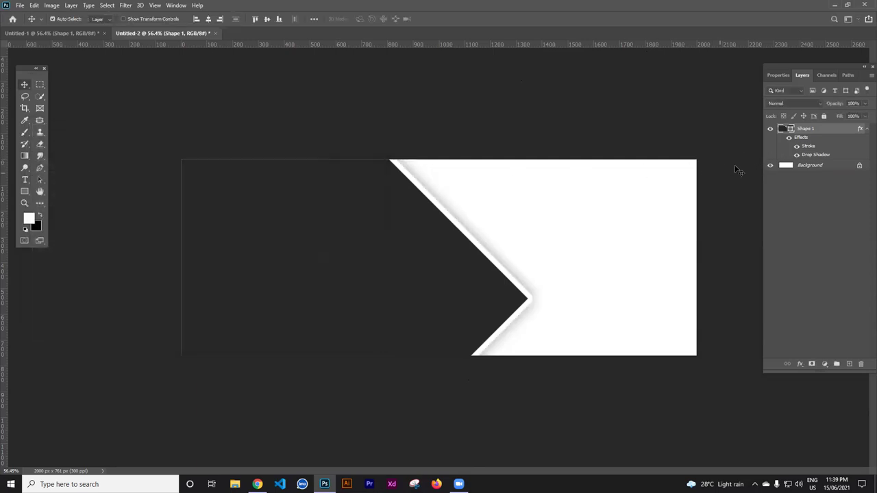
- Recolour Shape 1's Stroke effect to ff0000 and test its size at 150 px and at a narrower width
{"action": "double_click", "coordinate": [808, 146]}
{"action": "left_click_drag", "start_coordinate": [205, 160], "coordinate": [213, 164]}
{"action": "left_click", "coordinate": [174, 227]}
{"action": "type", "text": "ff0000"}
{"action": "left_click", "coordinate": [734, 276]}
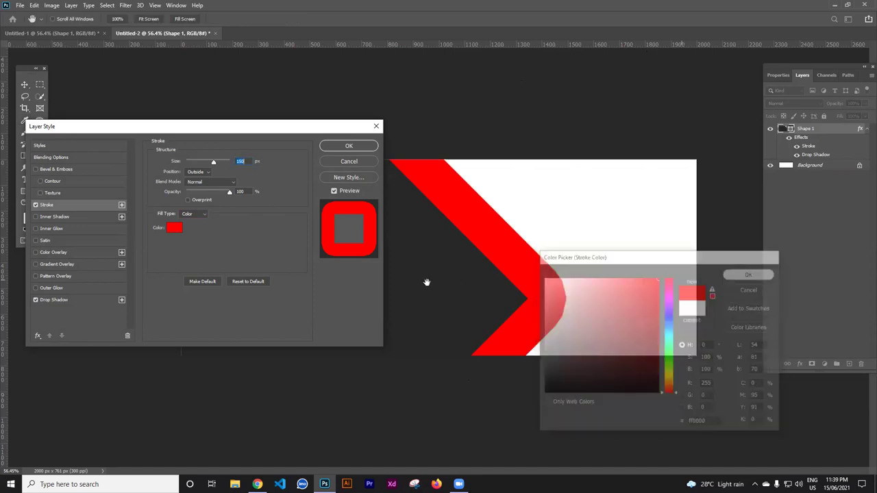
{"action": "left_click_drag", "start_coordinate": [217, 161], "coordinate": [206, 162]}
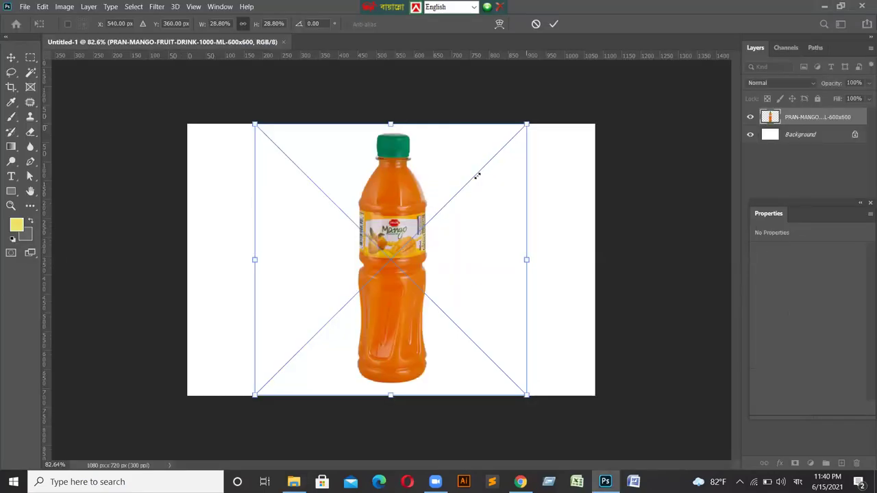
- Scale the placed mango drink bottle down proportionally to 22.54% and commit the transform
{"action": "left_click_drag", "start_coordinate": [492, 161], "coordinate": [485, 223]}
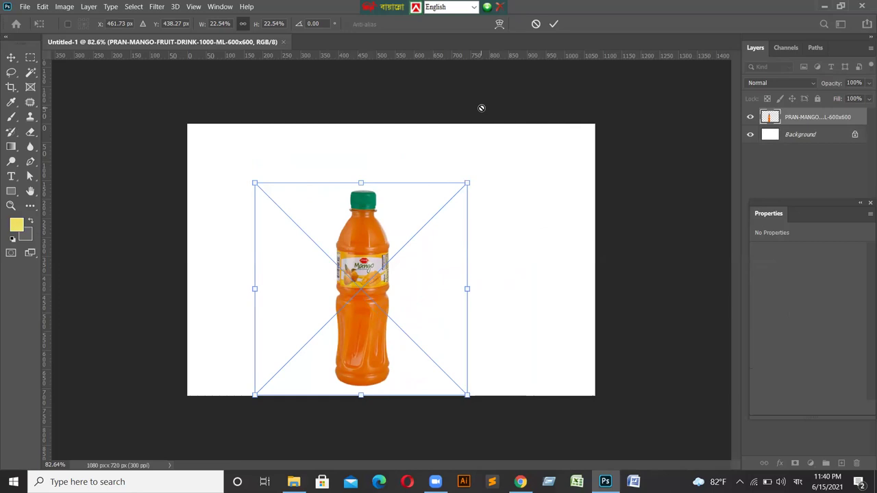
{"action": "key", "text": "Return"}
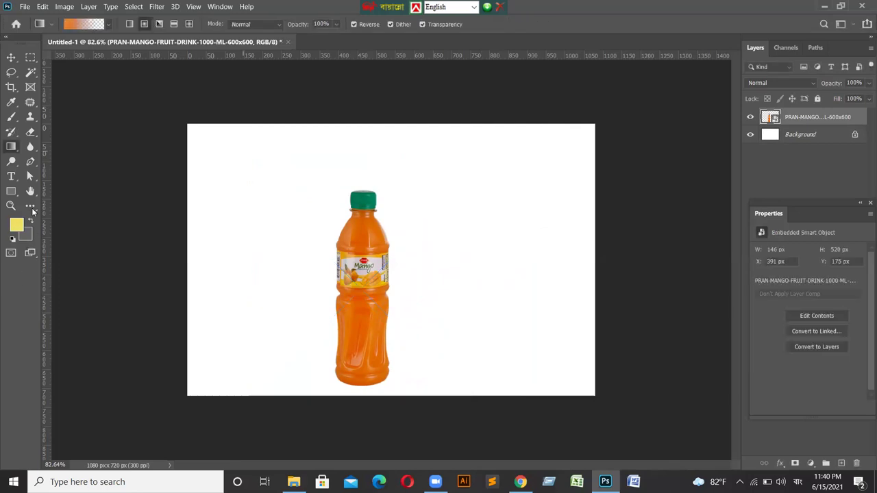
- In the Gradient Editor, recolour the starting colour stop with orange sampled from the bottle's body and move it to 4%
{"action": "left_click", "coordinate": [75, 24]}
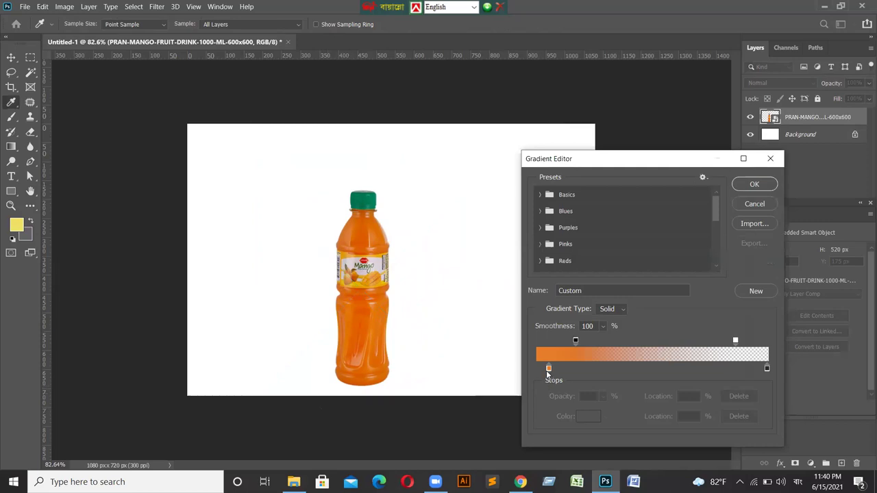
{"action": "left_click", "coordinate": [357, 312]}
{"action": "left_click", "coordinate": [357, 313]}
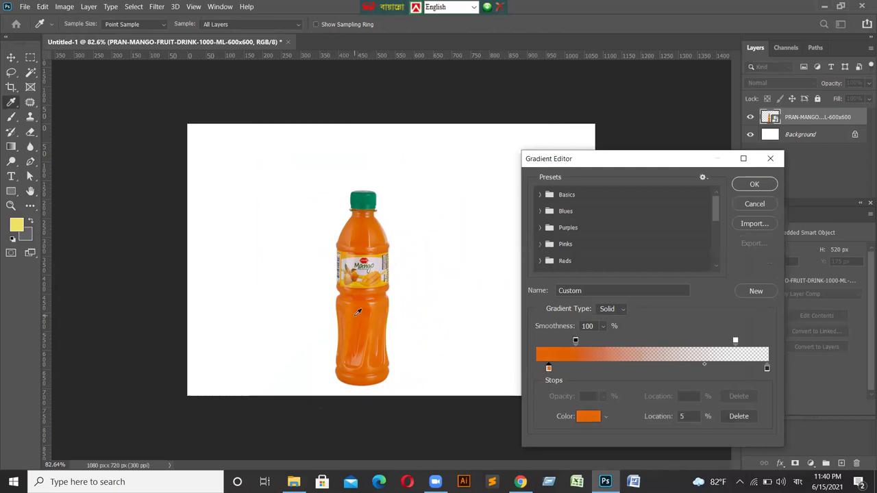
{"action": "left_click", "coordinate": [367, 197]}
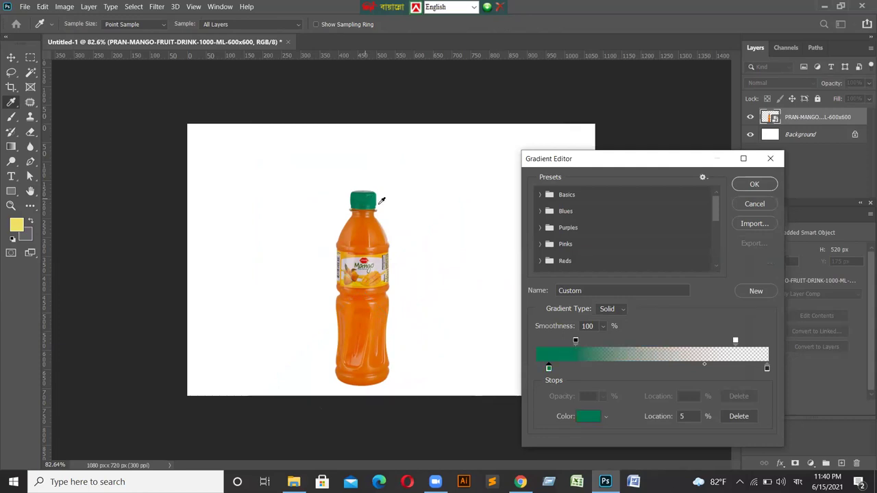
{"action": "left_click", "coordinate": [397, 341]}
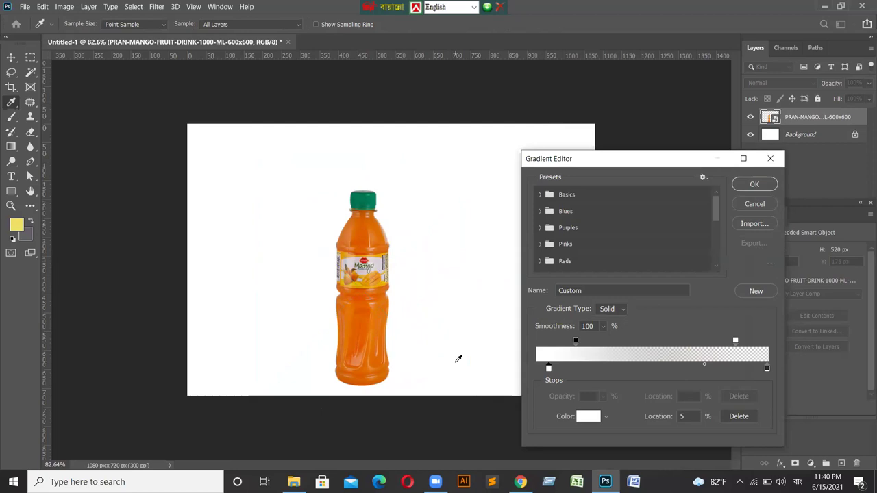
{"action": "key", "text": "ctrl+z"}
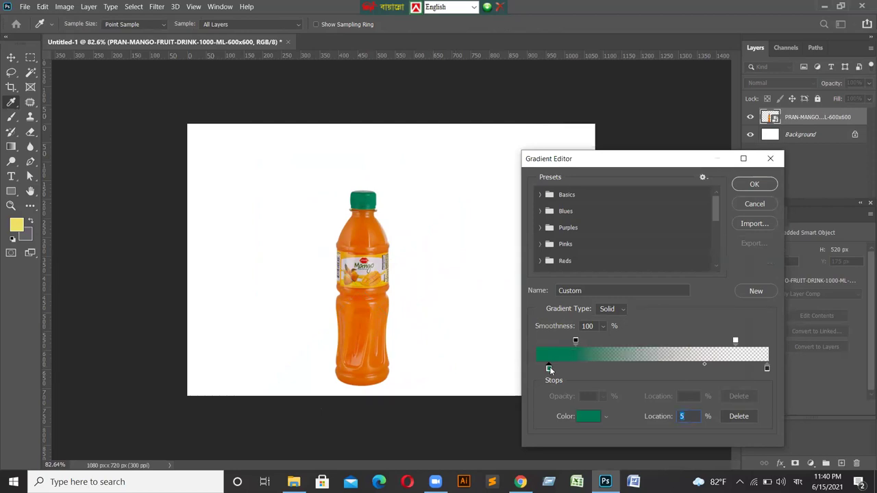
{"action": "left_click_drag", "start_coordinate": [548, 369], "coordinate": [547, 369]}
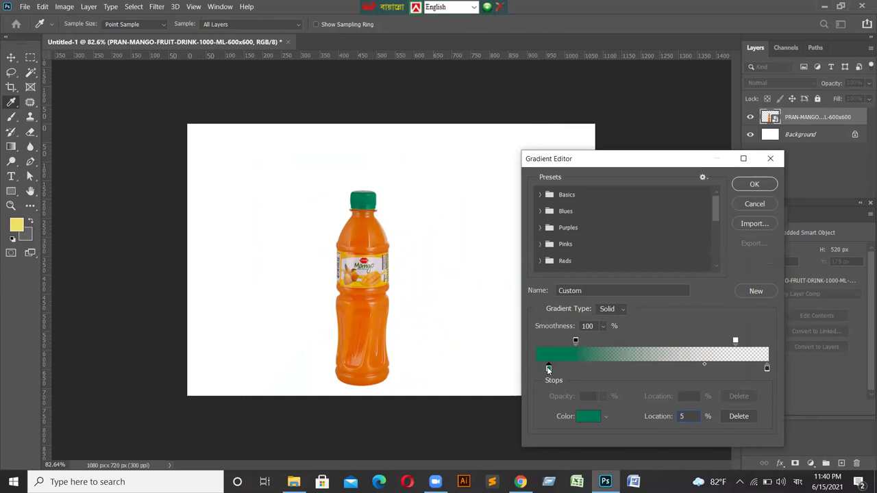
{"action": "left_click", "coordinate": [373, 323]}
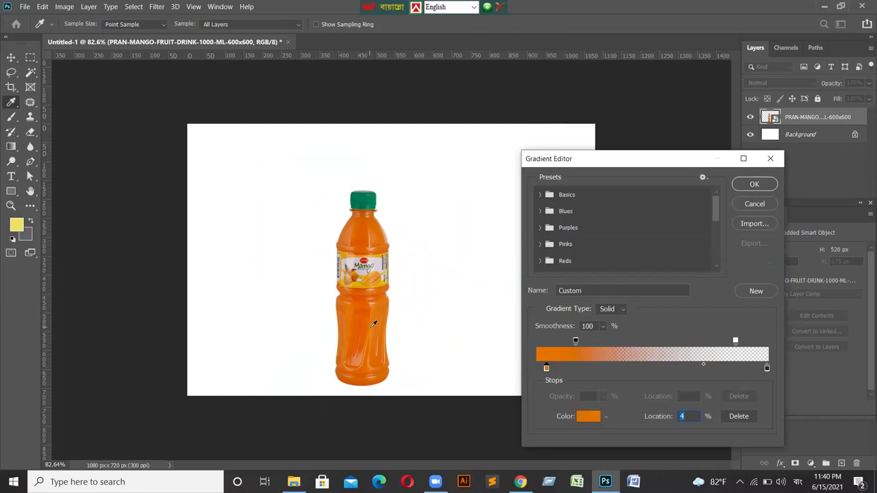
- Recolour the gradient's end colour stop with green from the bottle cap, and resample it from the blend on the gradient bar
{"action": "left_click", "coordinate": [768, 368]}
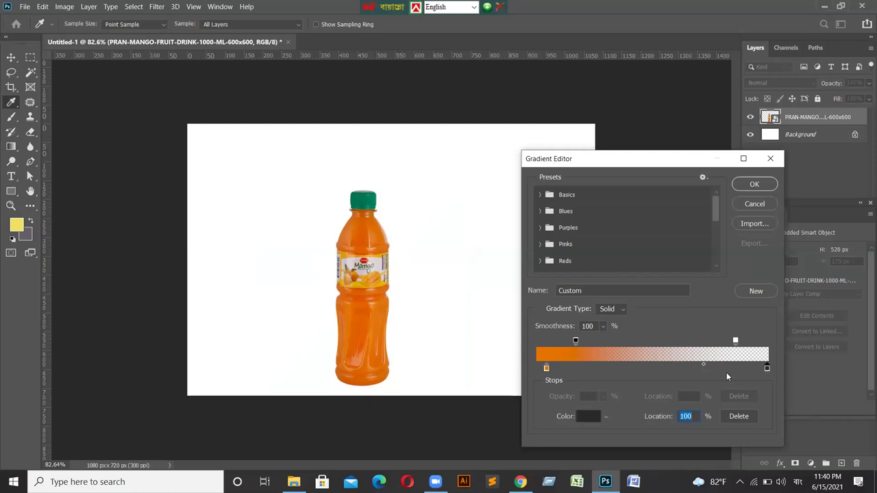
{"action": "left_click", "coordinate": [370, 200]}
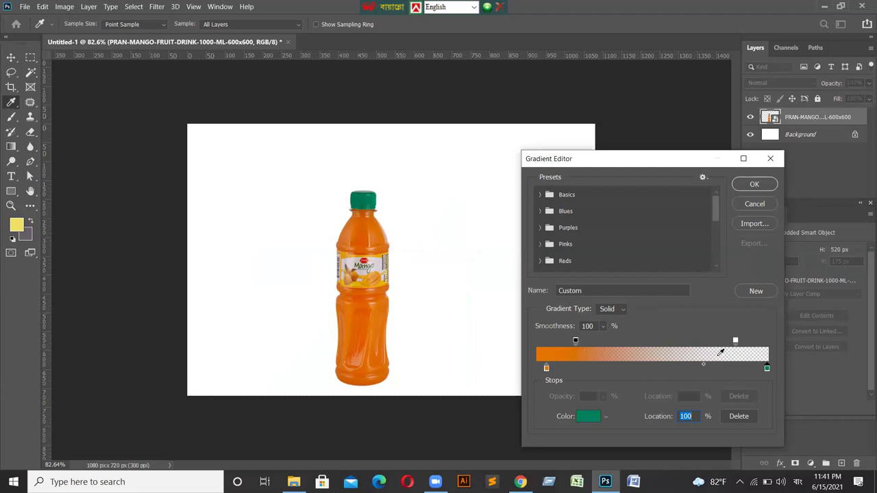
{"action": "left_click", "coordinate": [737, 348]}
{"action": "left_click", "coordinate": [738, 351]}
- Set the gradient's opacity stop at 86% location to 100% opacity and accept the gradient
{"action": "left_click", "coordinate": [736, 340]}
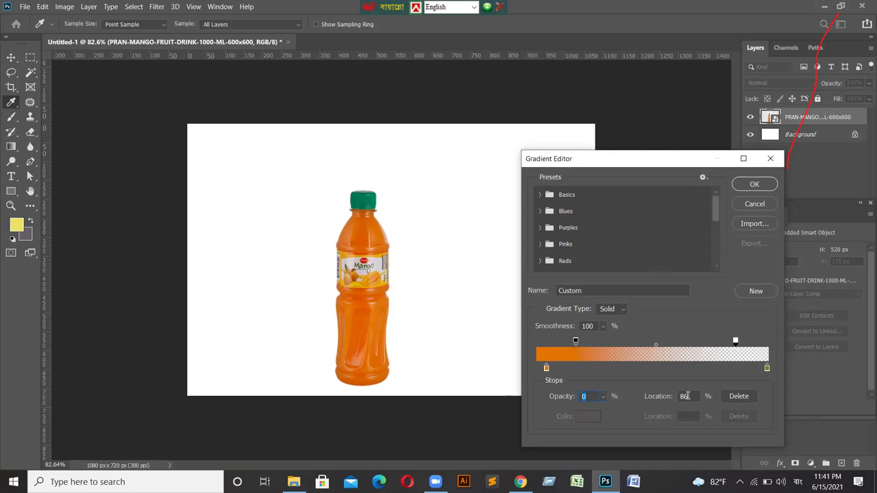
{"action": "key", "text": "Tab"}
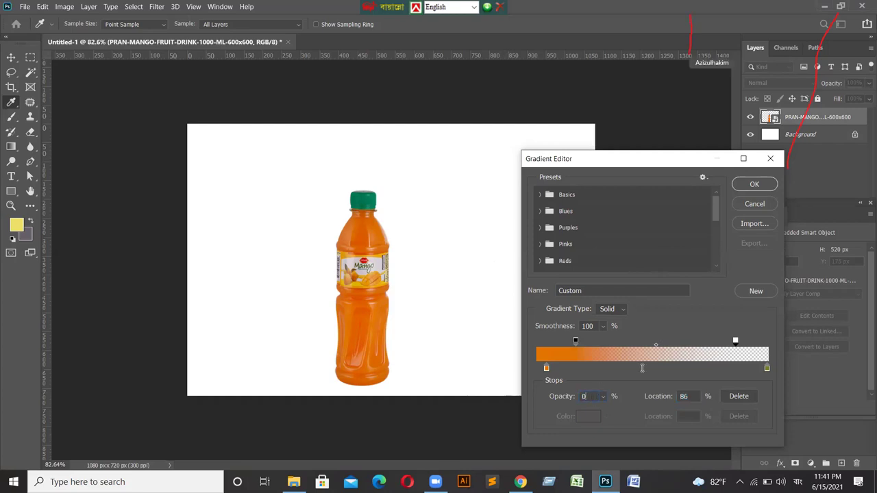
{"action": "left_click", "coordinate": [586, 397]}
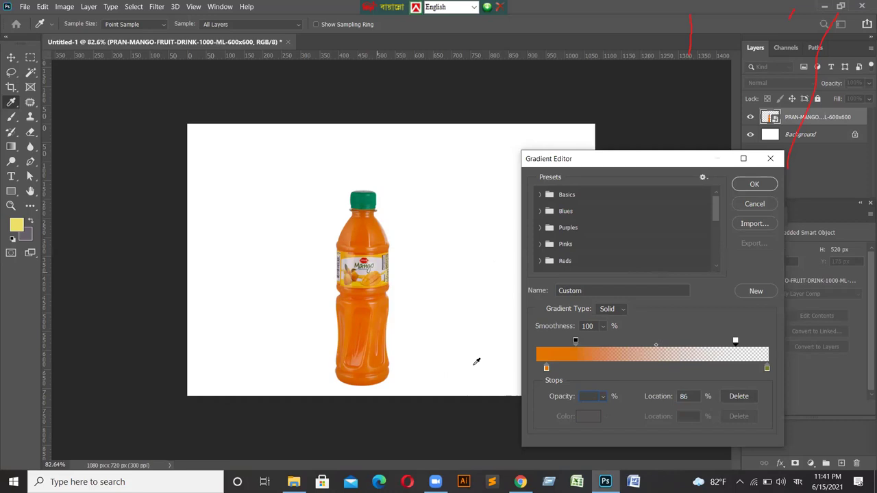
{"action": "type", "text": "100"}
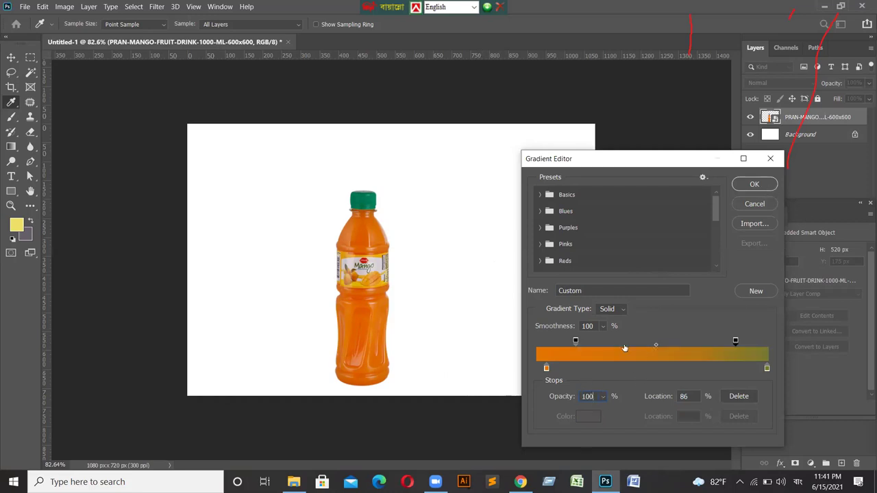
{"action": "left_click", "coordinate": [755, 185]}
{"action": "left_click", "coordinate": [756, 188]}
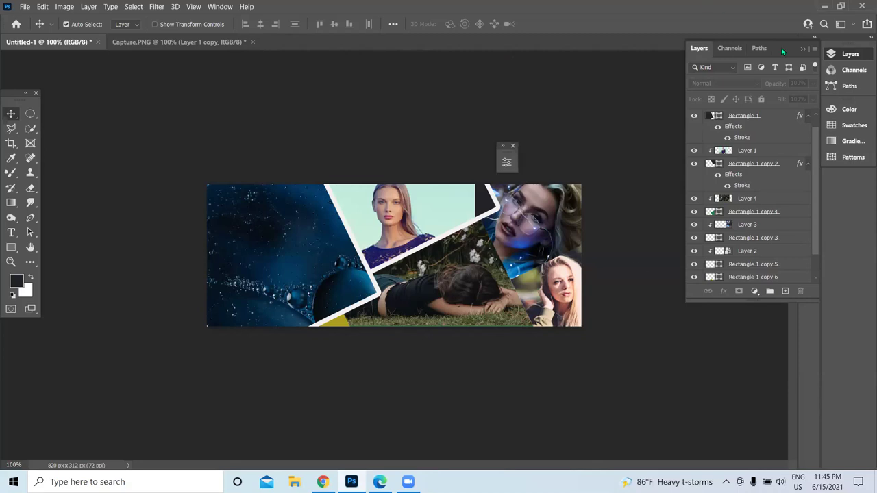
- Switch to the Capture.PNG document to examine the reference banner
{"action": "left_click", "coordinate": [205, 42]}
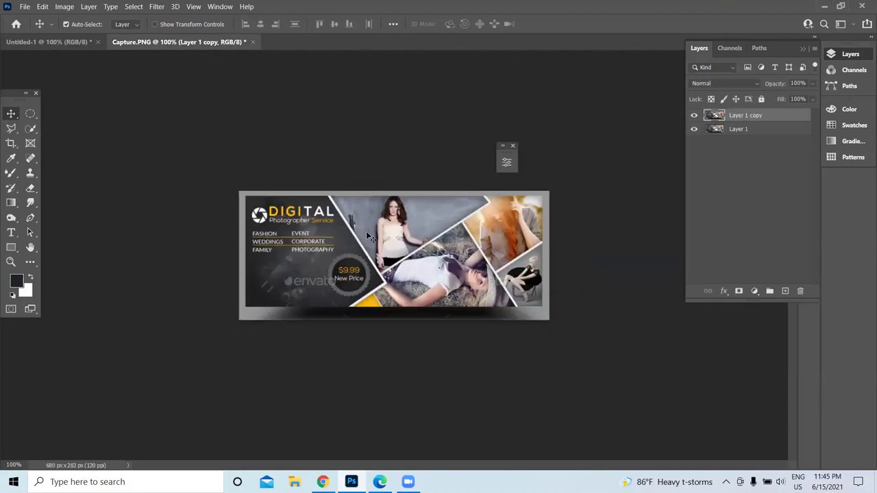
- Start a point text line with the Type tool on the banner's dark area, just below the list of photography services
{"action": "left_click", "coordinate": [11, 233]}
{"action": "left_click", "coordinate": [323, 258]}
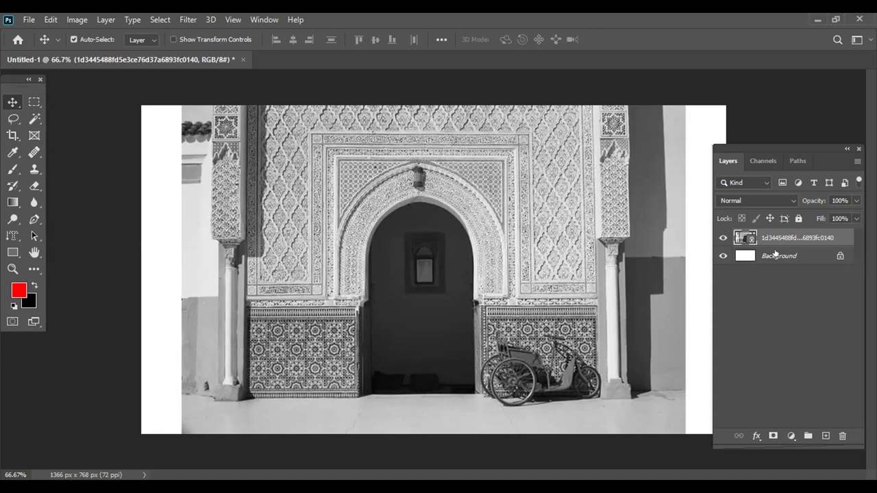
- Select the white Background layer beneath the arch photo and activate the Crop tool
{"action": "left_click", "coordinate": [685, 249]}
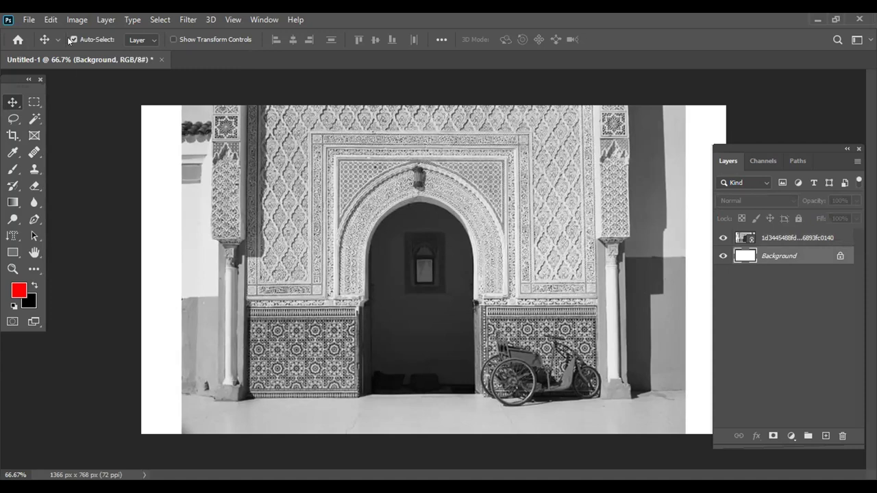
{"action": "left_click", "coordinate": [31, 19]}
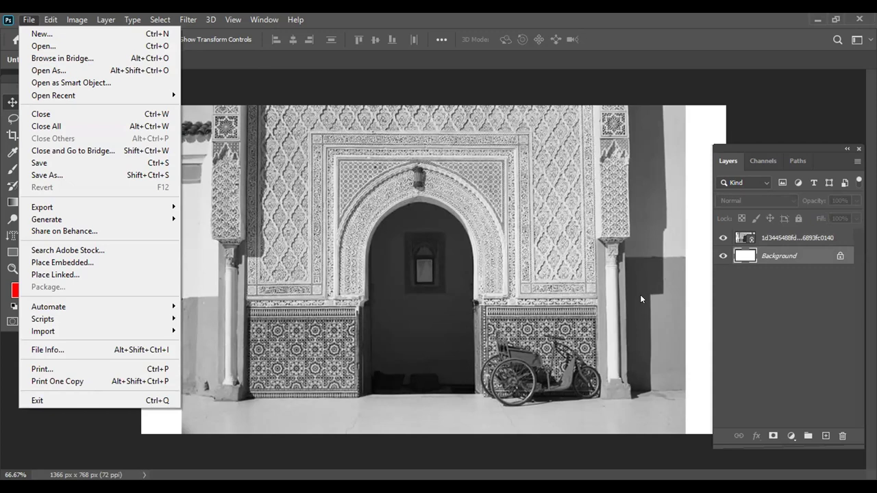
{"action": "left_click", "coordinate": [758, 256]}
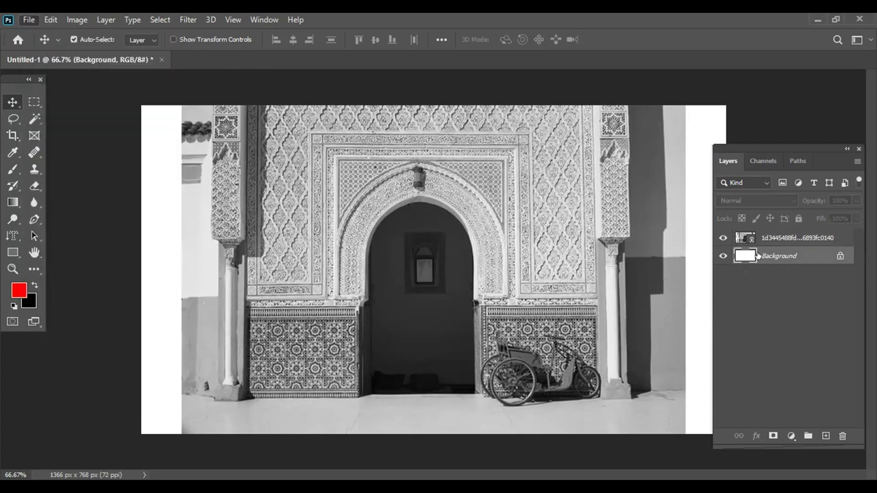
{"action": "right_click", "coordinate": [754, 255]}
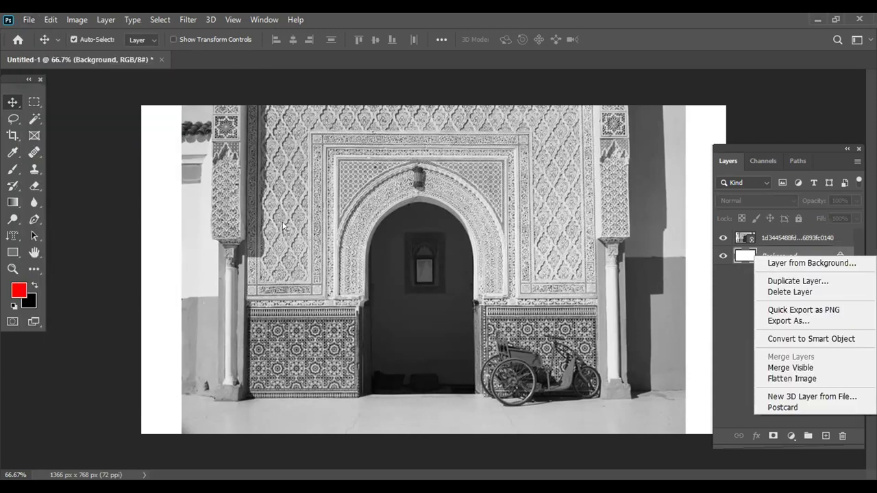
{"action": "left_click", "coordinate": [7, 132]}
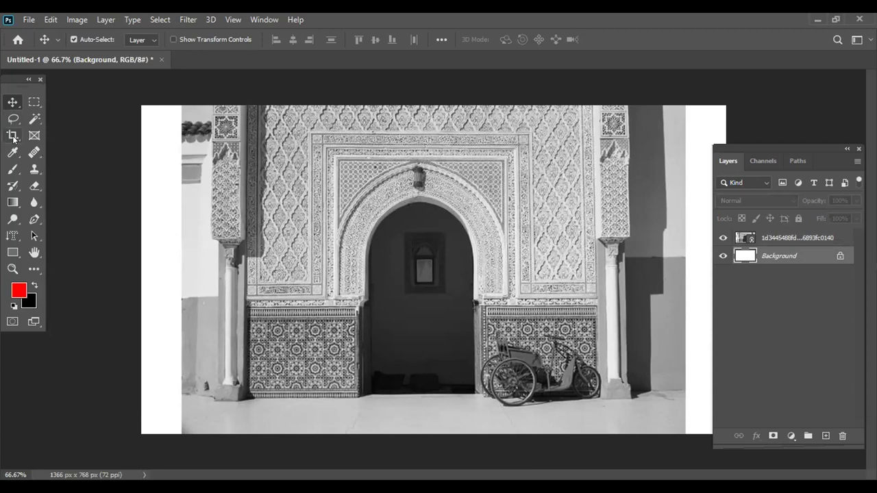
{"action": "left_click", "coordinate": [13, 137]}
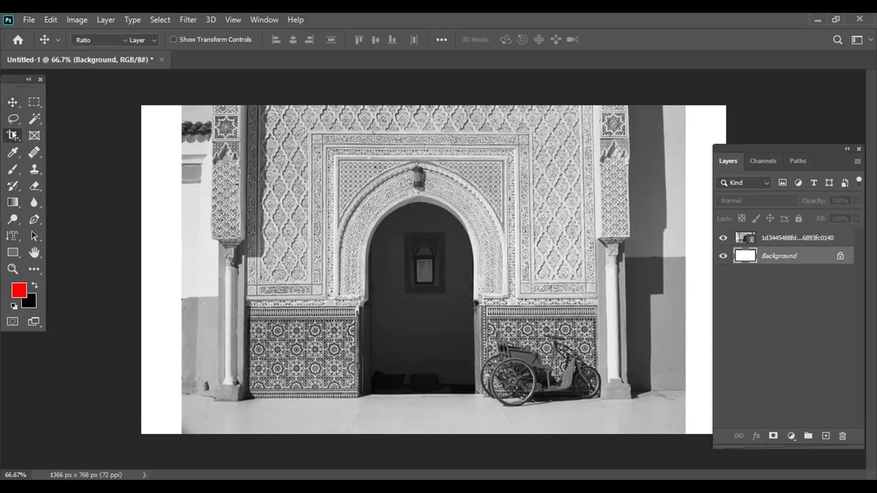